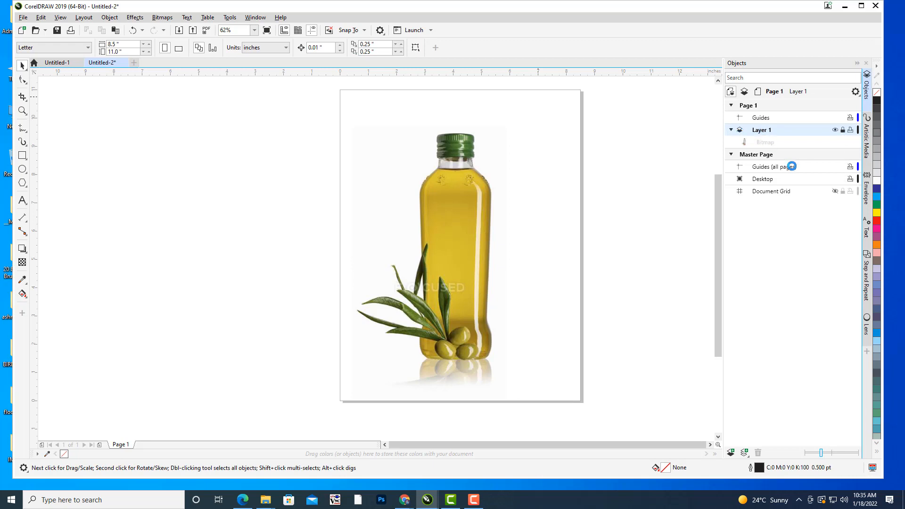
Create a new layer above Layer 1 and name it product.
click(731, 130)
click(732, 453)
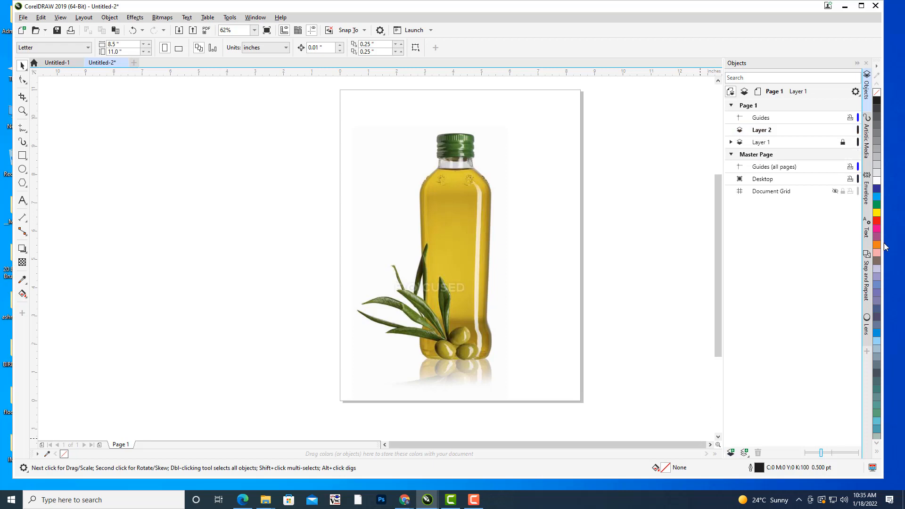
right_click(771, 133)
click(798, 196)
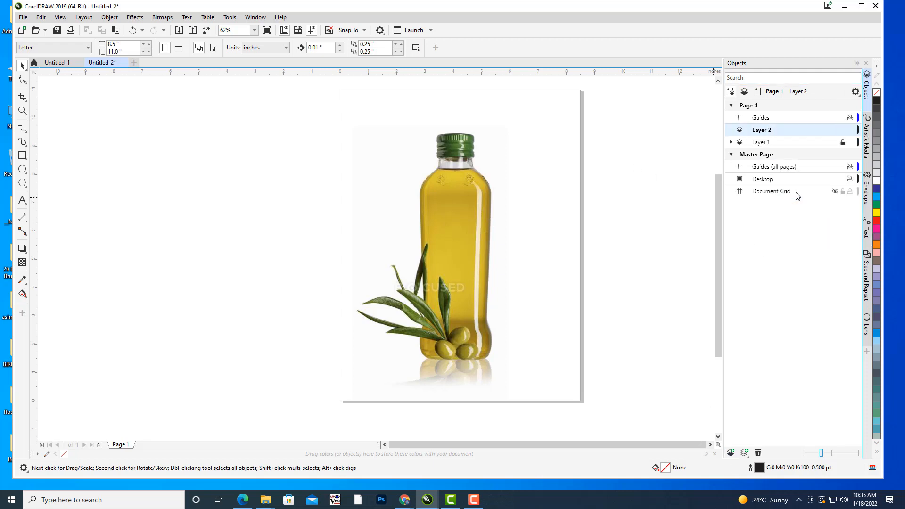
text(produc)
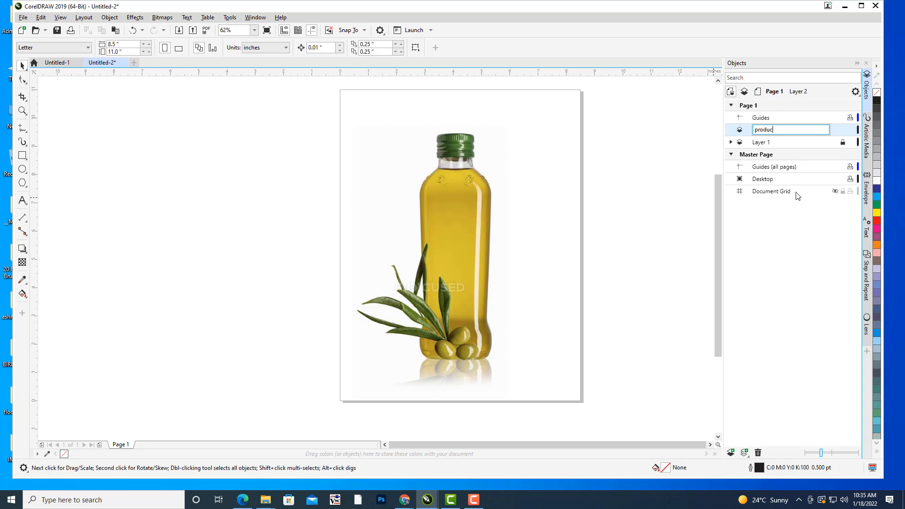
text(t)
key(Return)
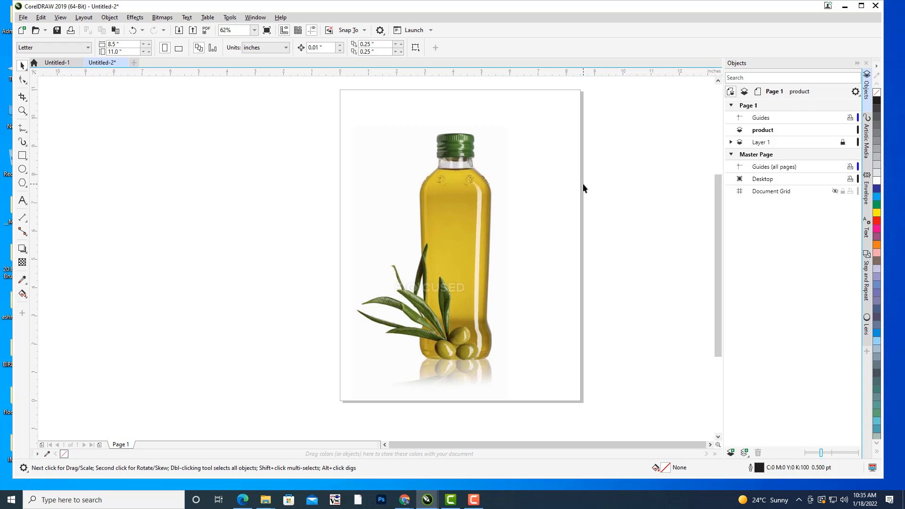
scroll(509, 199, up, 2)
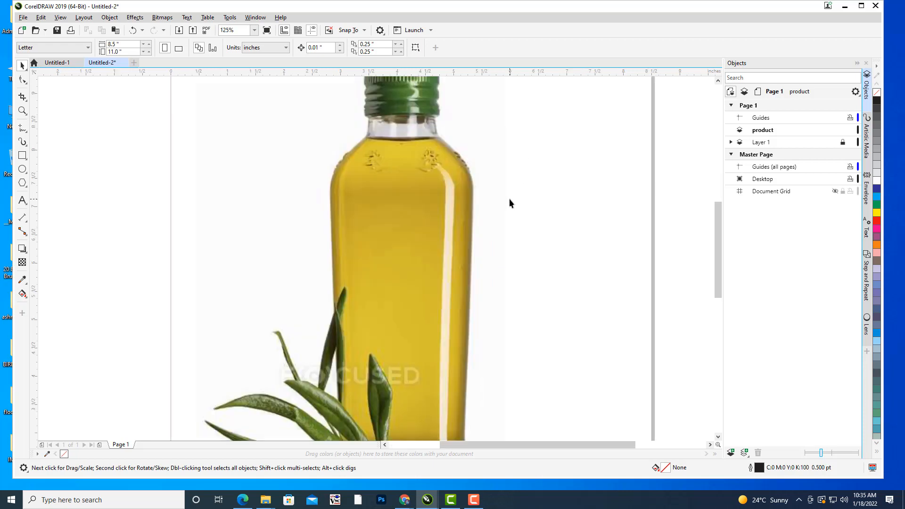
drag(510, 199, 546, 183)
scroll(547, 183, down, 1)
scroll(547, 183, down, 1)
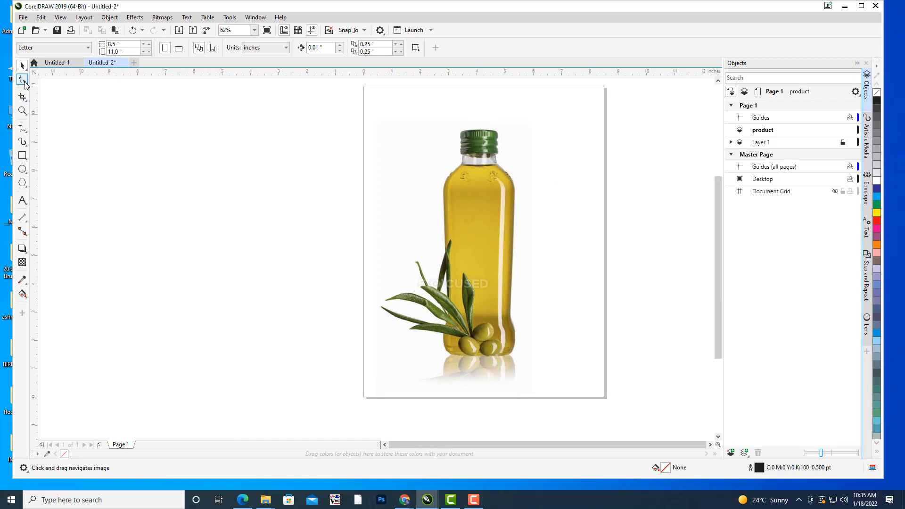
click(25, 83)
click(25, 99)
click(25, 83)
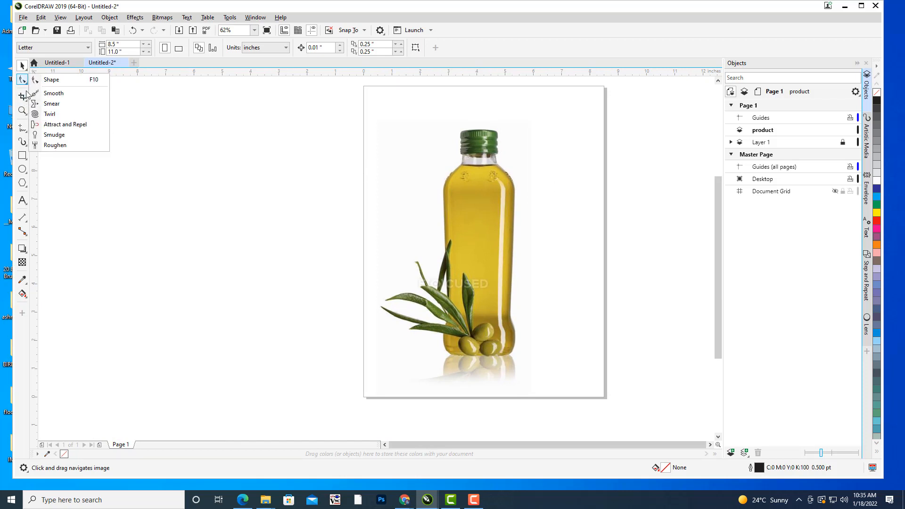
click(25, 113)
Trace the right half of the bottle body as a closed curve, from the neck down to the base and back up the centre line.
click(26, 130)
click(53, 148)
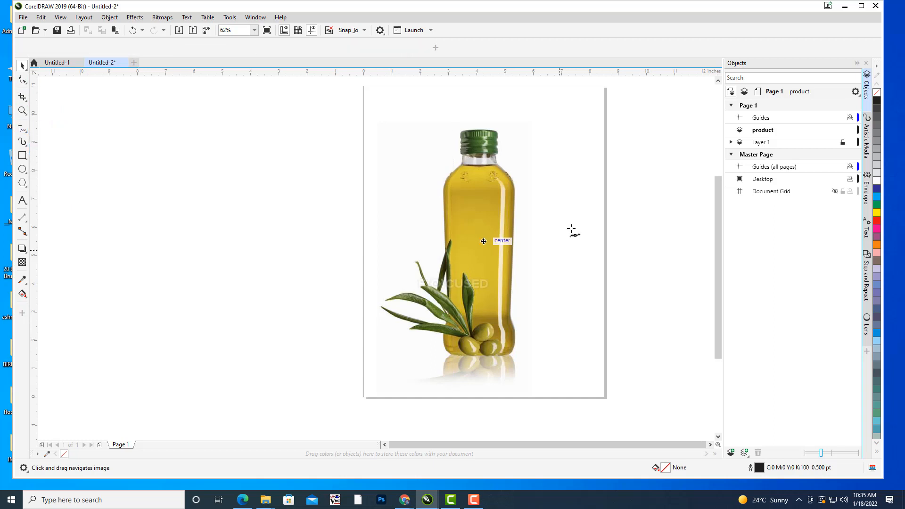
scroll(520, 163, up, 1)
drag(498, 212, 495, 163)
scroll(536, 154, down, 1)
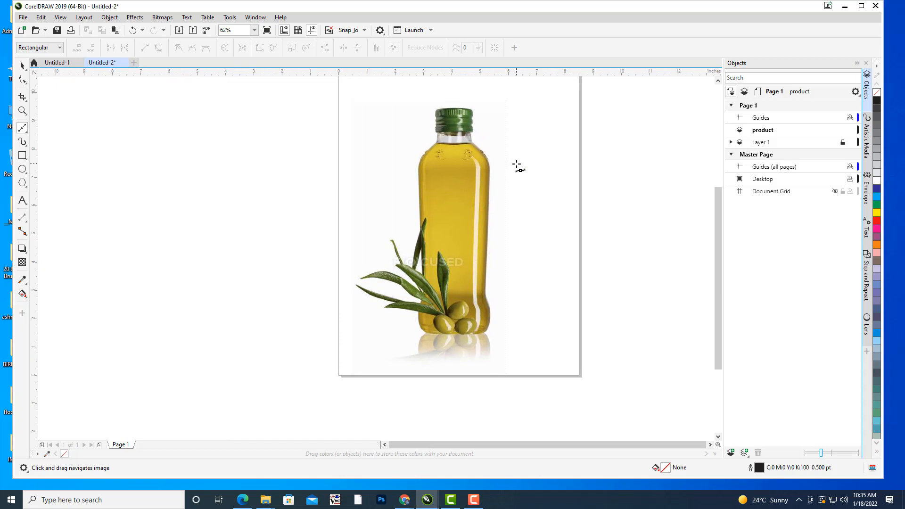
click(473, 143)
drag(490, 168, 490, 179)
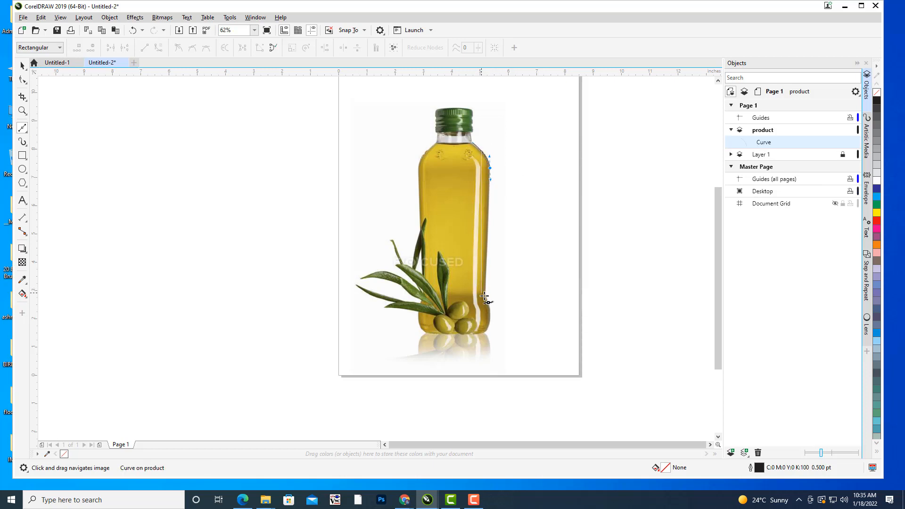
drag(482, 297, 473, 335)
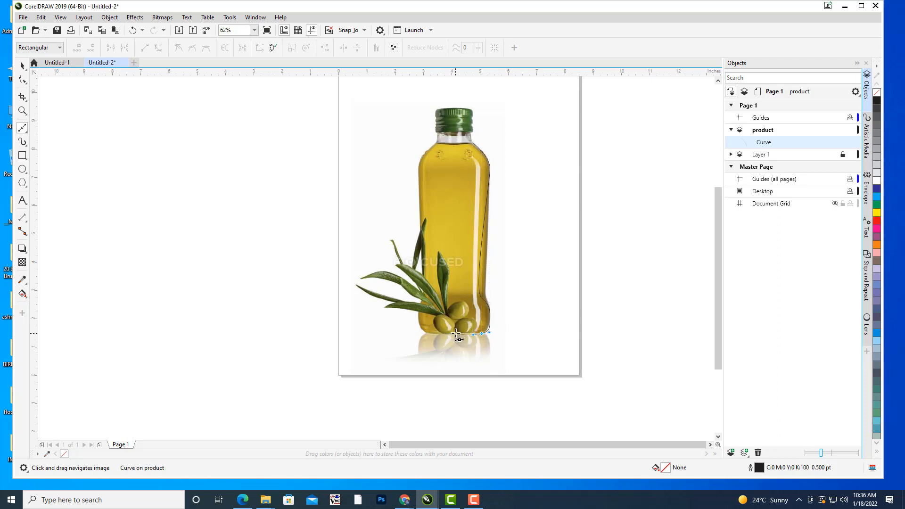
click(455, 333)
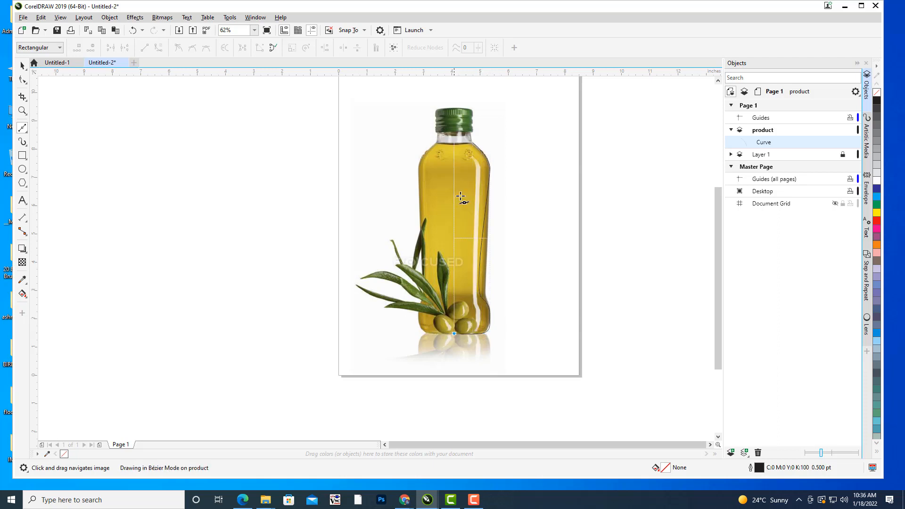
click(454, 144)
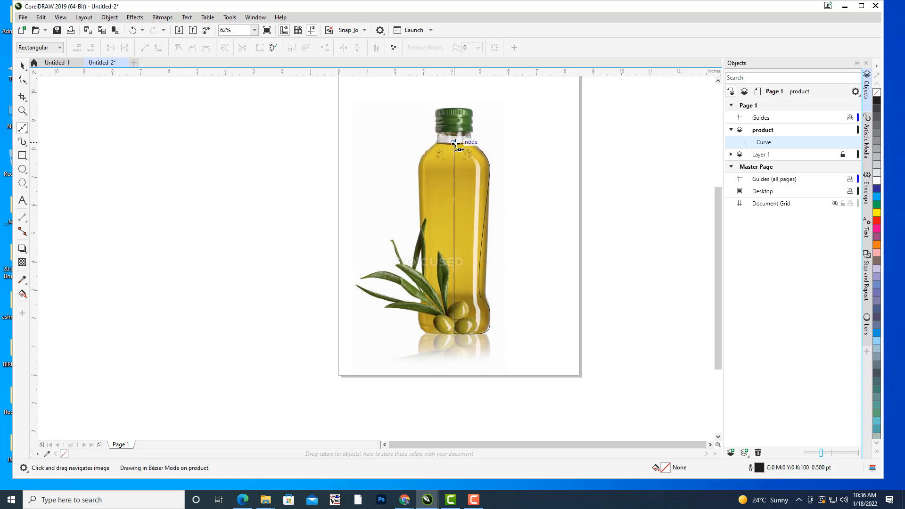
click(478, 147)
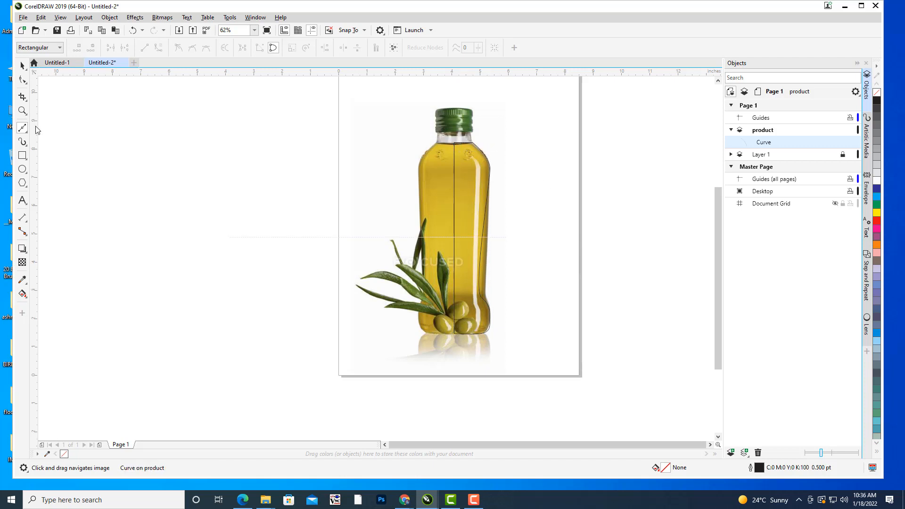
Reshape the traced curve with the Shape tool, moving the waist and base nodes onto the bottle's lower right outline.
click(22, 80)
drag(513, 242, 517, 183)
scroll(510, 241, up, 1)
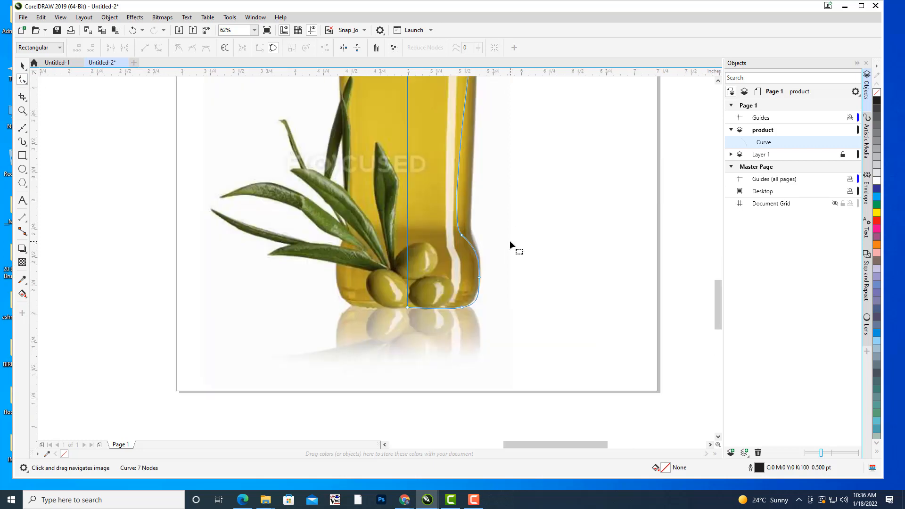
scroll(510, 241, up, 1)
drag(411, 228, 428, 229)
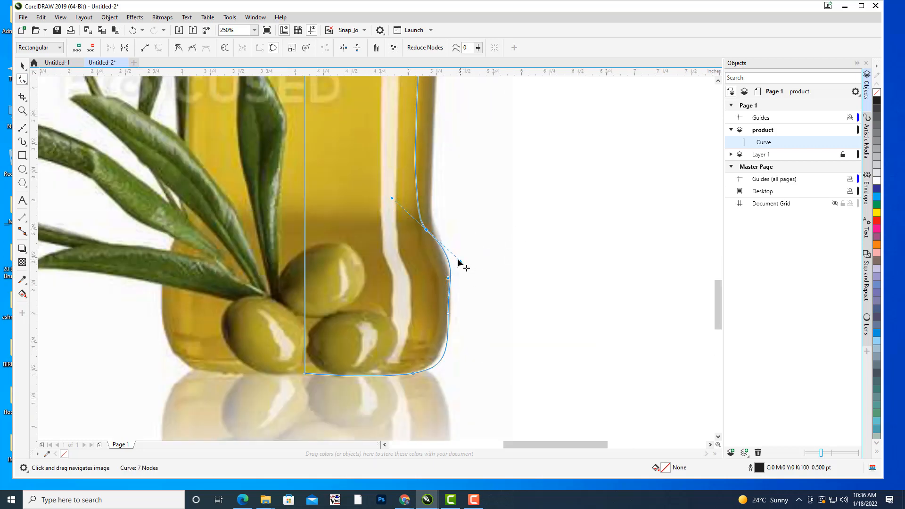
drag(457, 261, 450, 260)
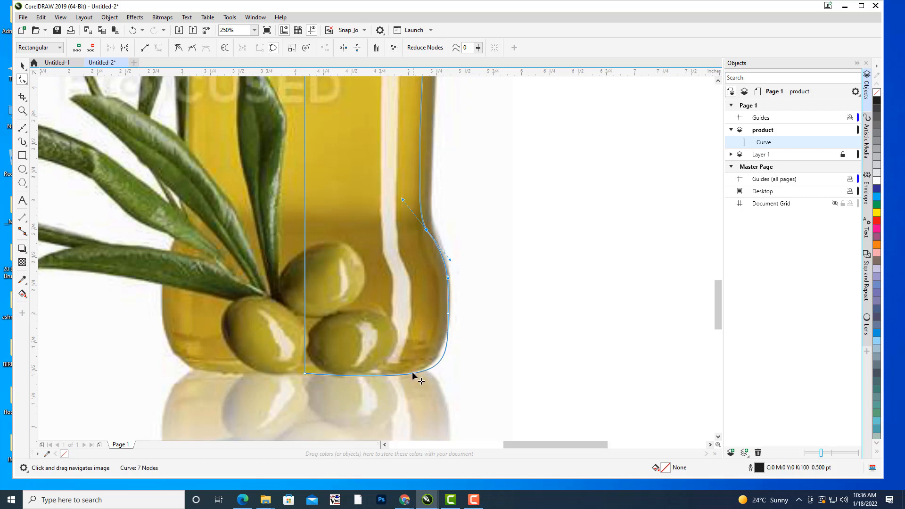
drag(413, 374, 404, 376)
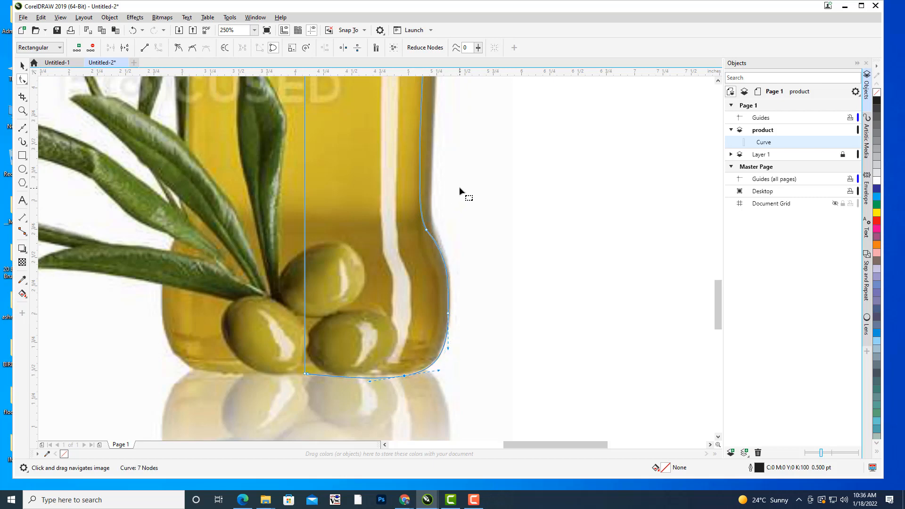
Fine-tune the curve's waist node and the neighbouring handles so the line follows the bulge above the bottle's base.
drag(460, 188, 468, 367)
scroll(460, 158, down, 2)
drag(460, 209, 466, 139)
scroll(452, 263, up, 1)
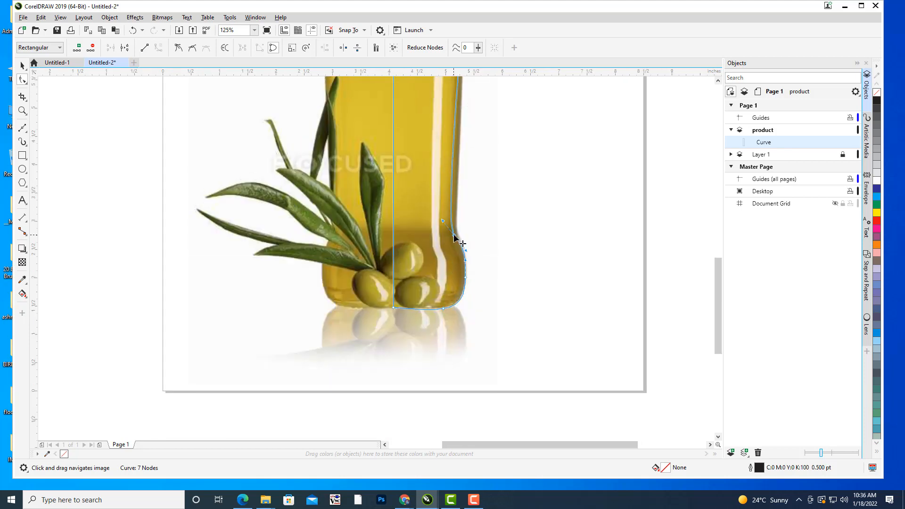
drag(453, 235, 446, 219)
drag(473, 255, 468, 251)
scroll(475, 256, up, 3)
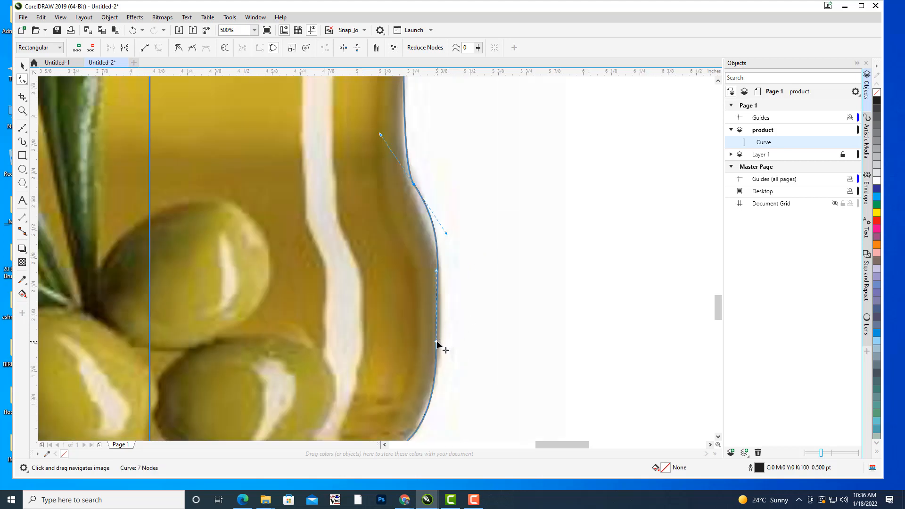
drag(437, 340, 436, 356)
drag(446, 233, 439, 227)
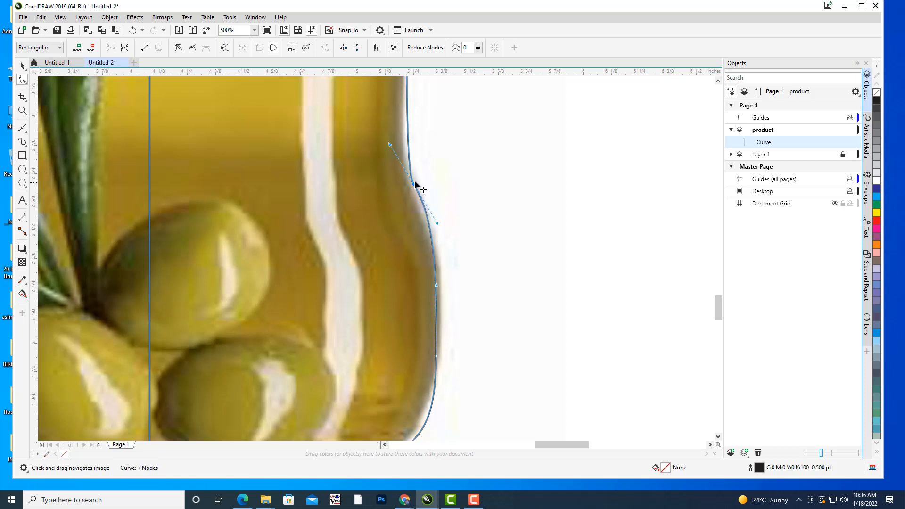
drag(390, 144, 395, 136)
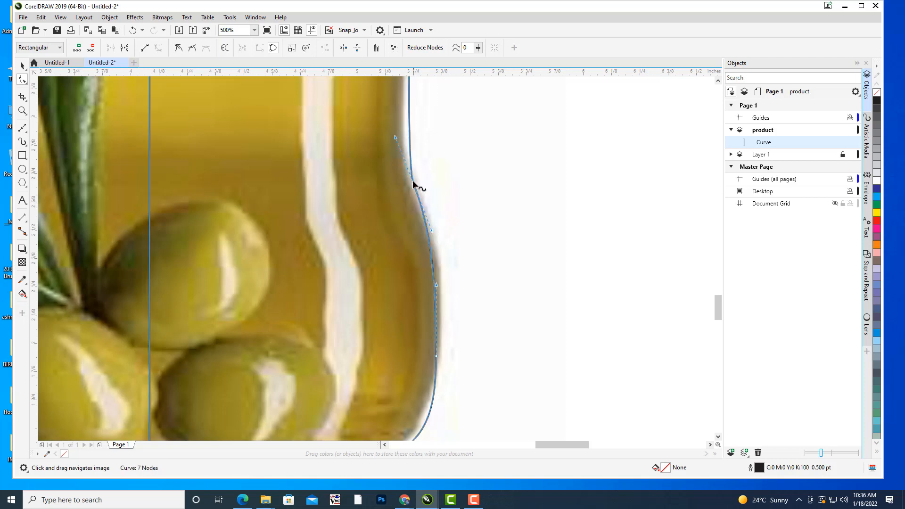
drag(413, 184, 413, 183)
drag(432, 231, 445, 233)
Add a node midway along the curve's top edge and lower it onto the oil line below the neck.
scroll(479, 245, down, 2)
drag(521, 226, 546, 433)
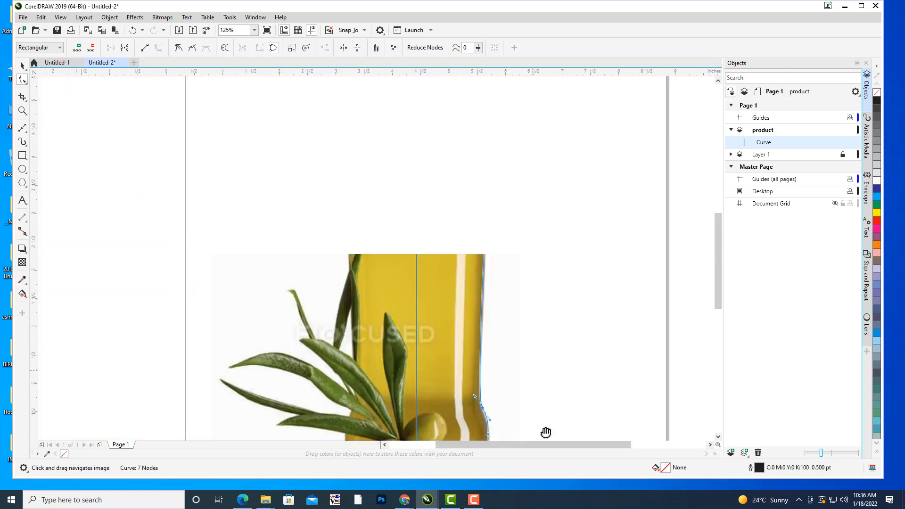
scroll(508, 205, up, 3)
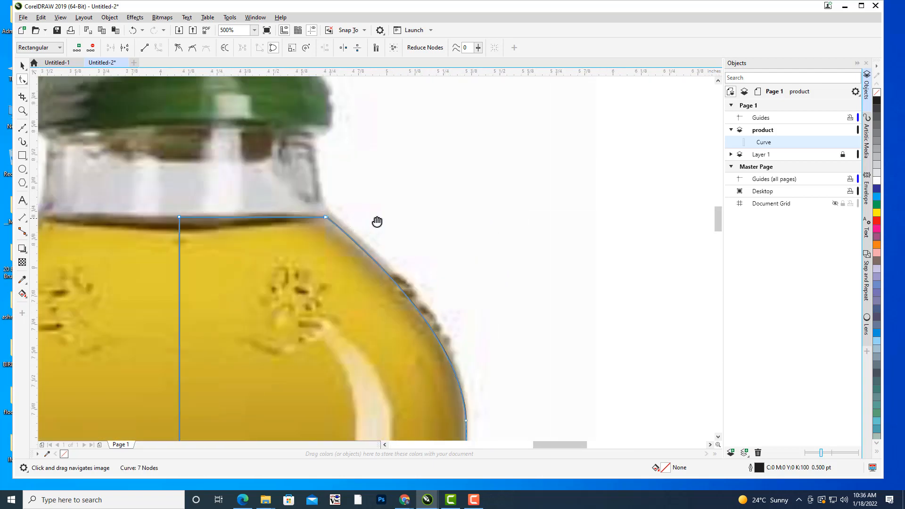
drag(378, 222, 558, 197)
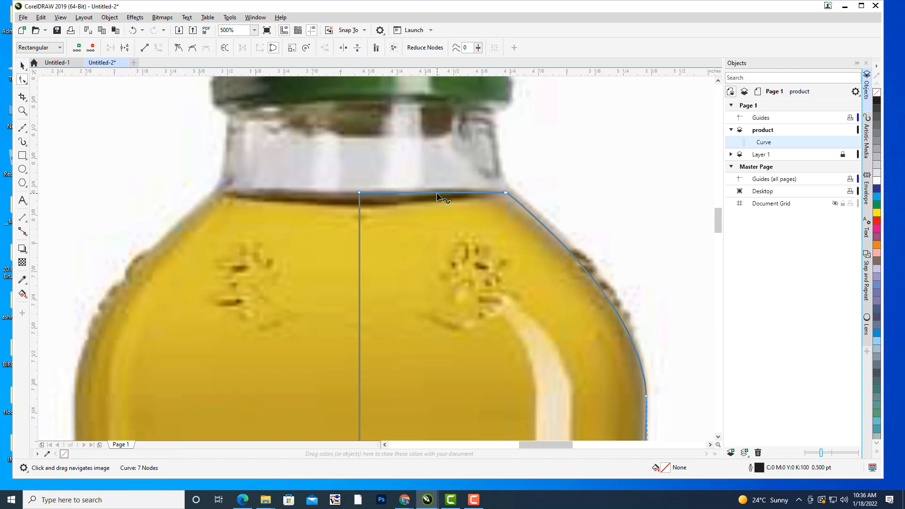
double_click(437, 192)
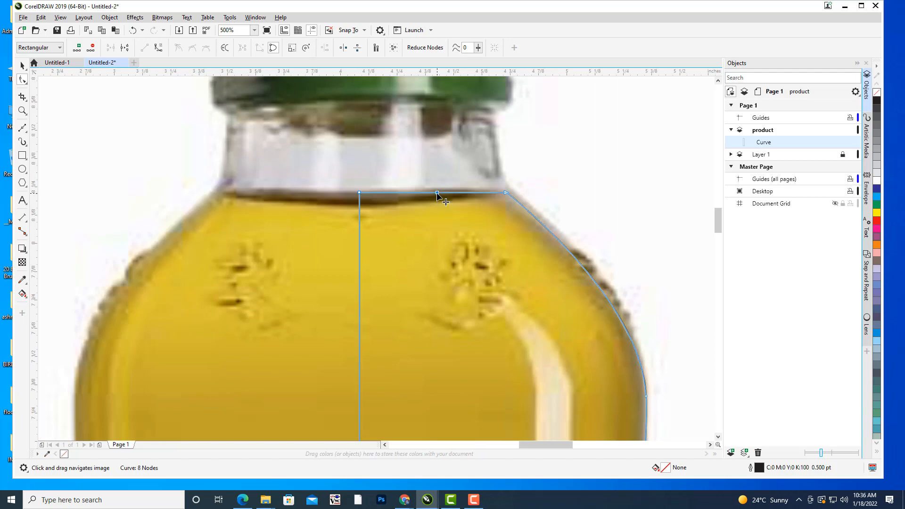
drag(437, 193, 436, 204)
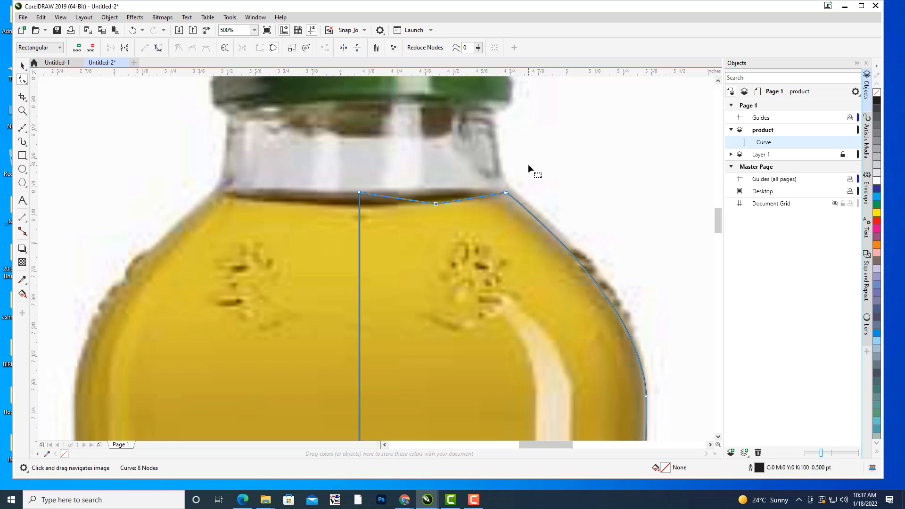
Convert the curve's top segments from lines to curves and bend them to the oil line, repositioning the centre and shoulder nodes.
click(581, 163)
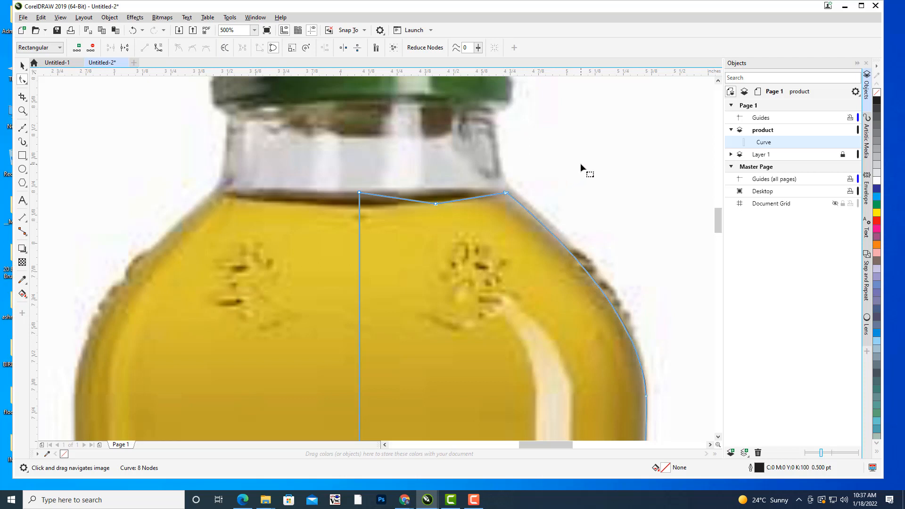
click(436, 204)
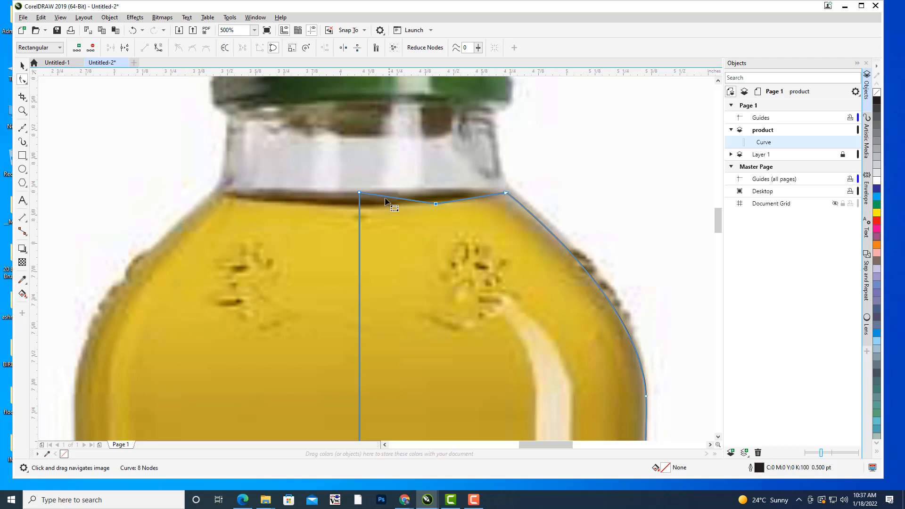
drag(346, 174, 413, 204)
click(160, 48)
click(563, 179)
click(436, 204)
drag(361, 194, 404, 207)
drag(458, 201, 513, 185)
Turn off alignment guides and adjust the curve's shoulder corner and top centre node to match the oil line.
click(60, 17)
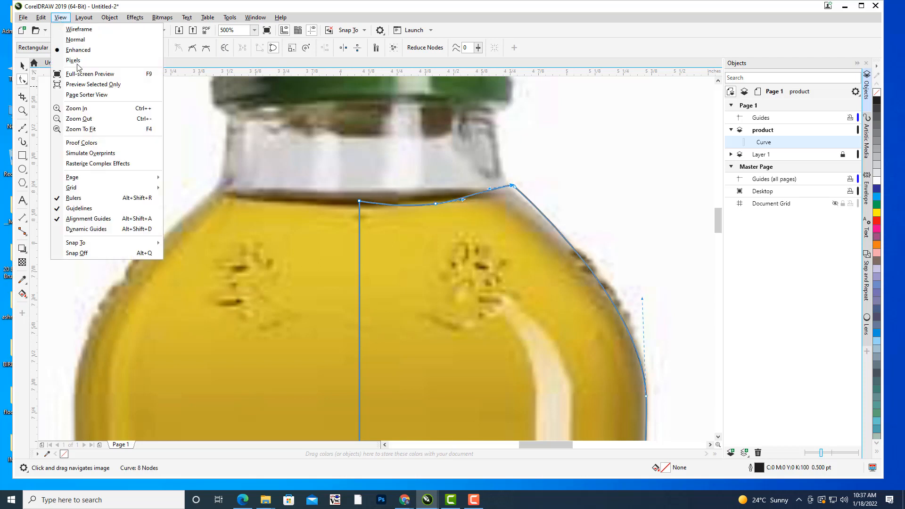
click(88, 218)
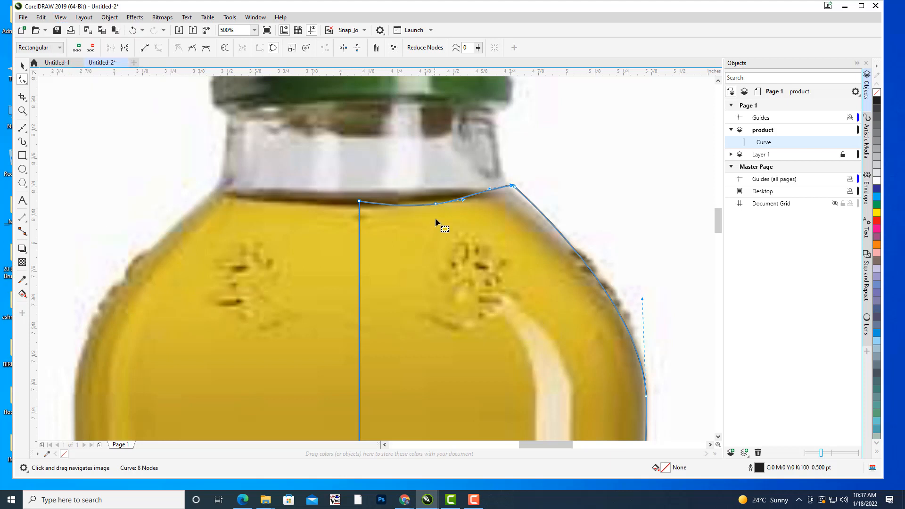
drag(489, 187, 511, 187)
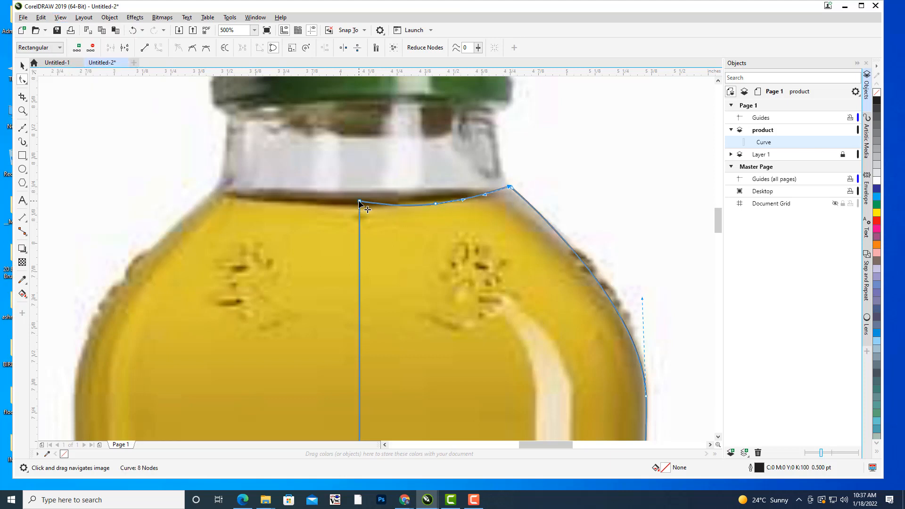
drag(359, 201, 437, 198)
Shorten the handles of the bottom centre node so the curve's lower edge follows the bottle's base.
scroll(584, 171, down, 8)
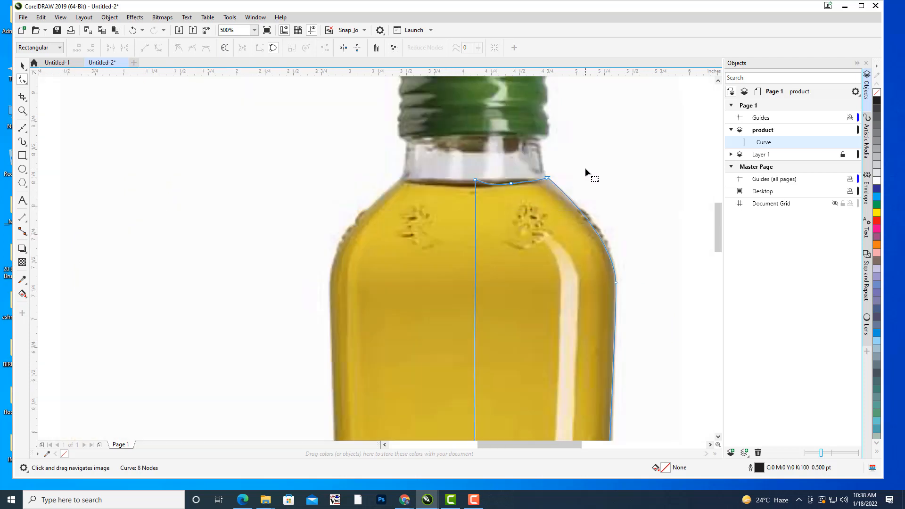
scroll(576, 177, up, 4)
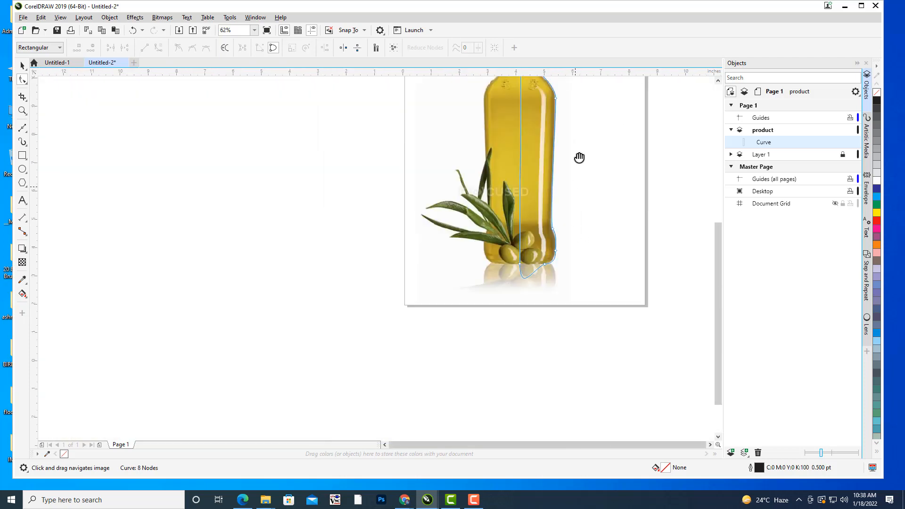
click(468, 261)
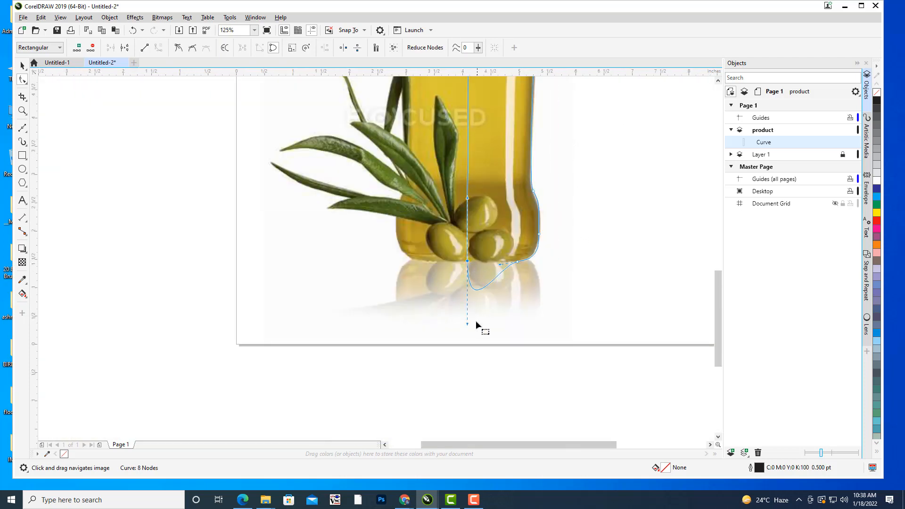
drag(467, 325, 468, 268)
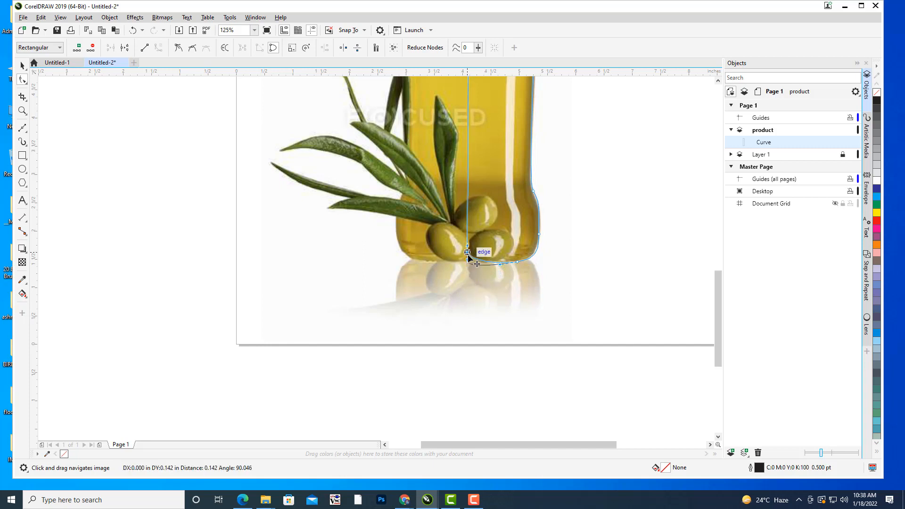
click(518, 262)
click(467, 257)
drag(467, 264, 468, 258)
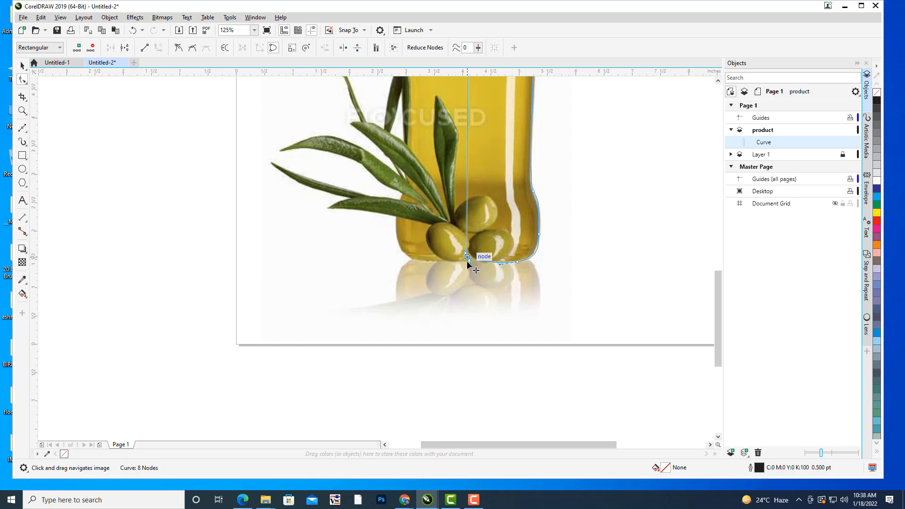
scroll(556, 201, down, 4)
scroll(553, 228, up, 2)
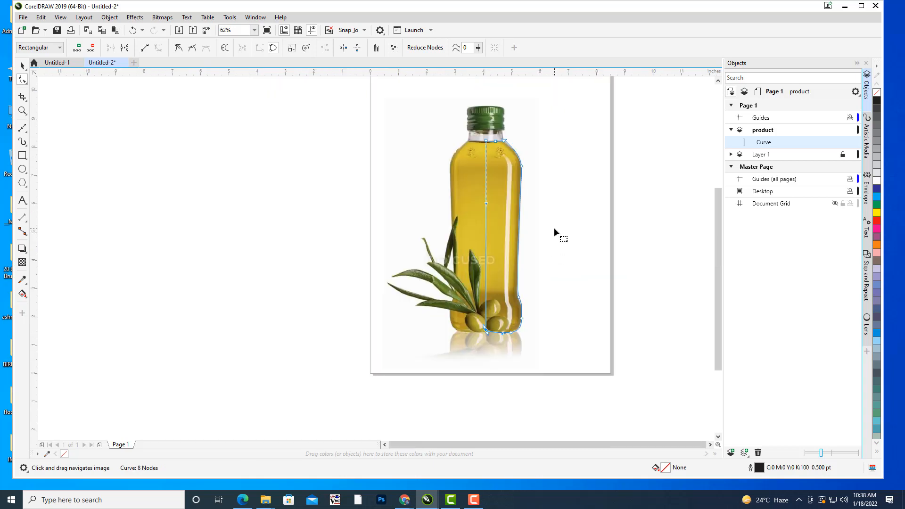
Move the traced half-bottle curve off the photo to the empty area right of the bottle.
drag(553, 228, 547, 233)
scroll(543, 187, up, 2)
scroll(566, 208, down, 2)
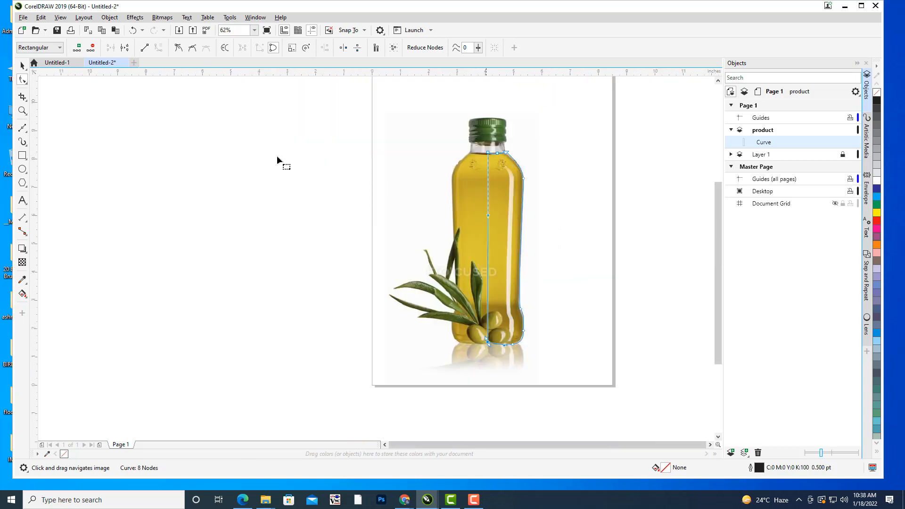
click(20, 67)
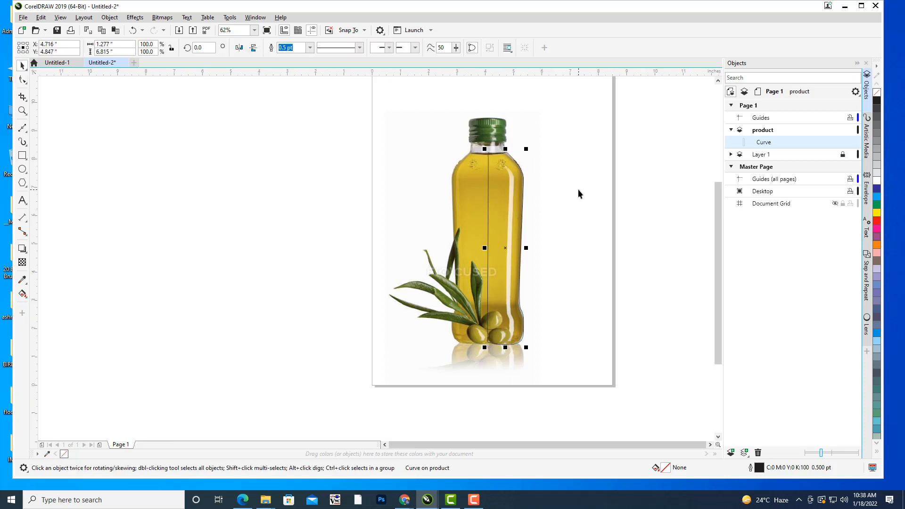
drag(579, 191, 549, 195)
drag(476, 251, 549, 255)
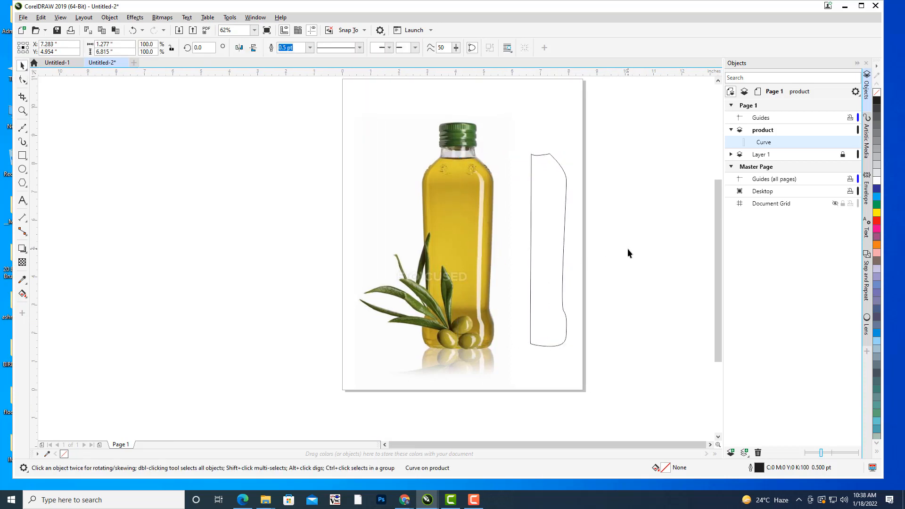
click(627, 248)
click(566, 193)
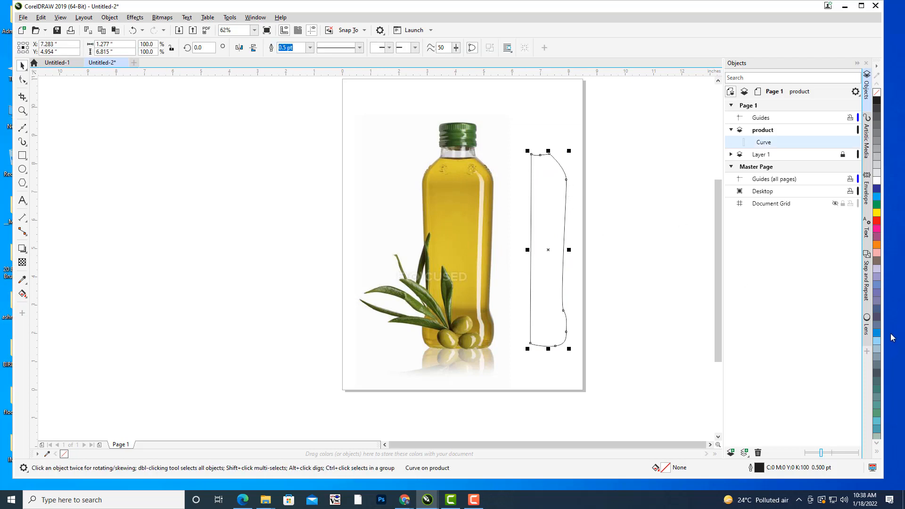
Fill the half-bottle curve with the golden oil colour #D4BB2D sampled from the bottle photo.
click(22, 280)
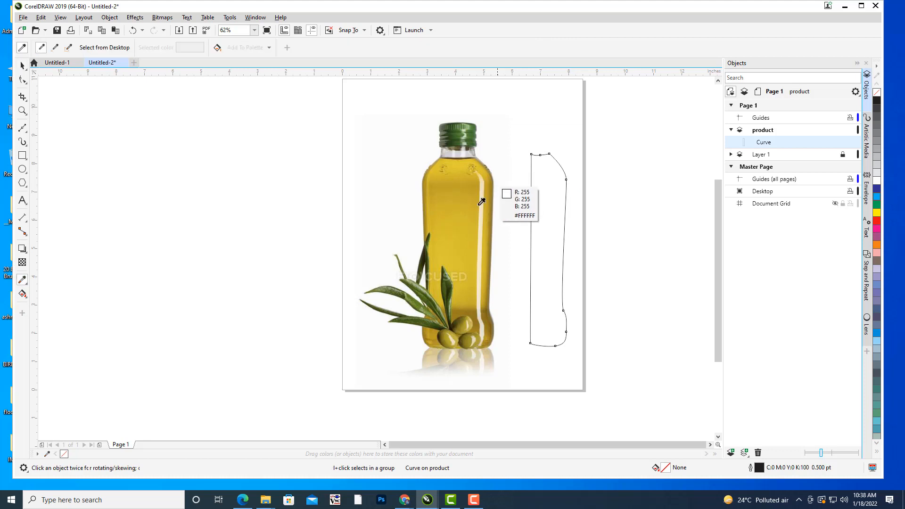
click(467, 215)
click(533, 199)
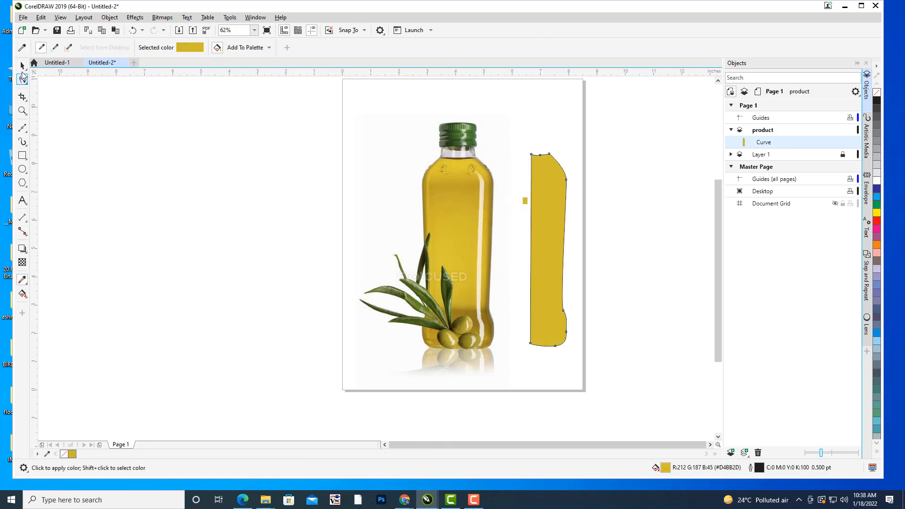
click(22, 66)
click(487, 216)
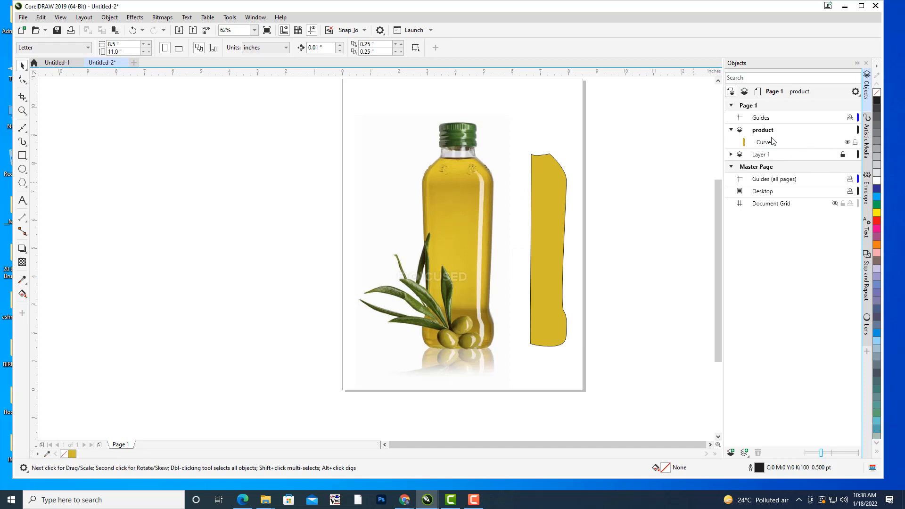
Hide Layer 1 with the photo and move the filled half-bottle shape closer to the middle of the page.
click(760, 157)
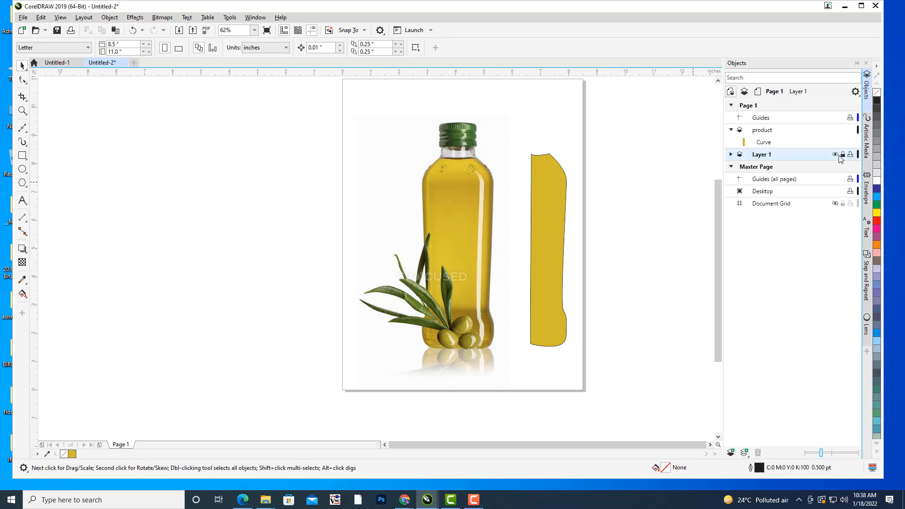
click(835, 155)
click(547, 182)
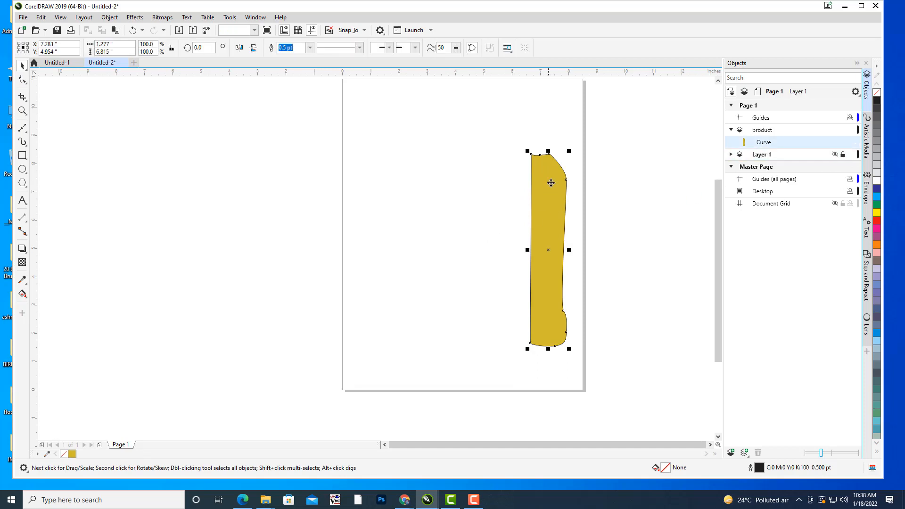
drag(548, 182, 492, 182)
click(437, 223)
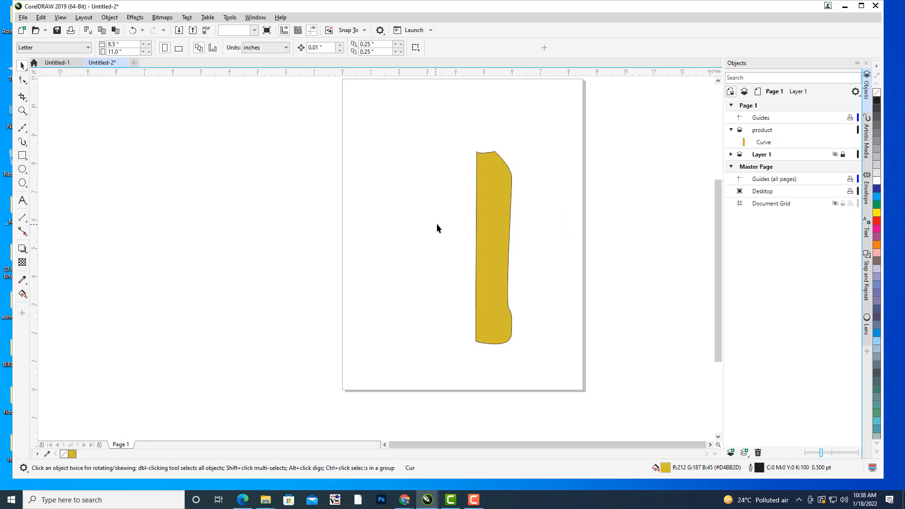
Set the half-bottle shape's outline width to None.
click(487, 216)
click(310, 49)
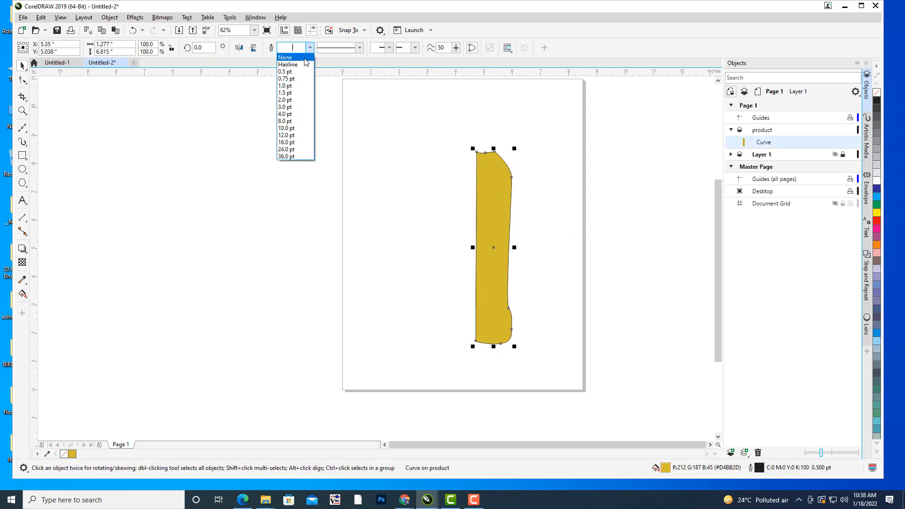
click(289, 57)
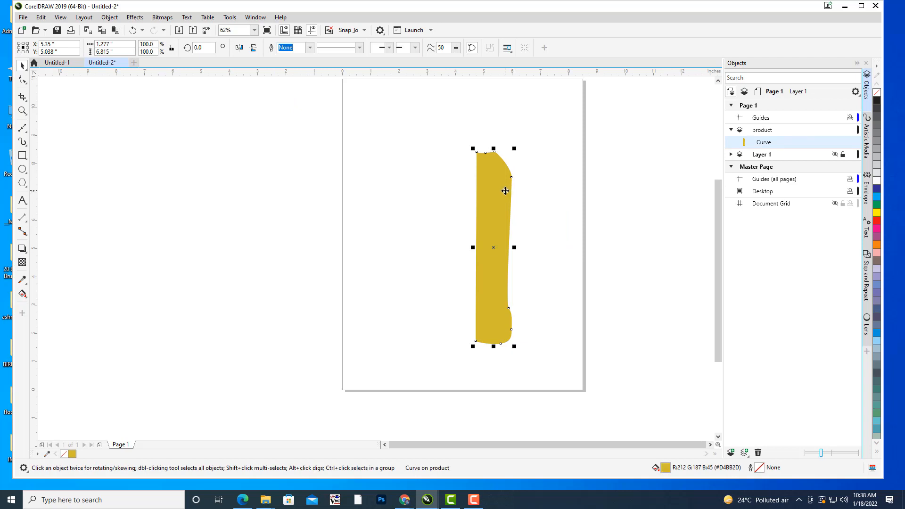
Duplicate the half-bottle shape, mirror the copy horizontally and place it against the original's straight edge as the left half.
key(ctrl+d)
drag(511, 192, 462, 199)
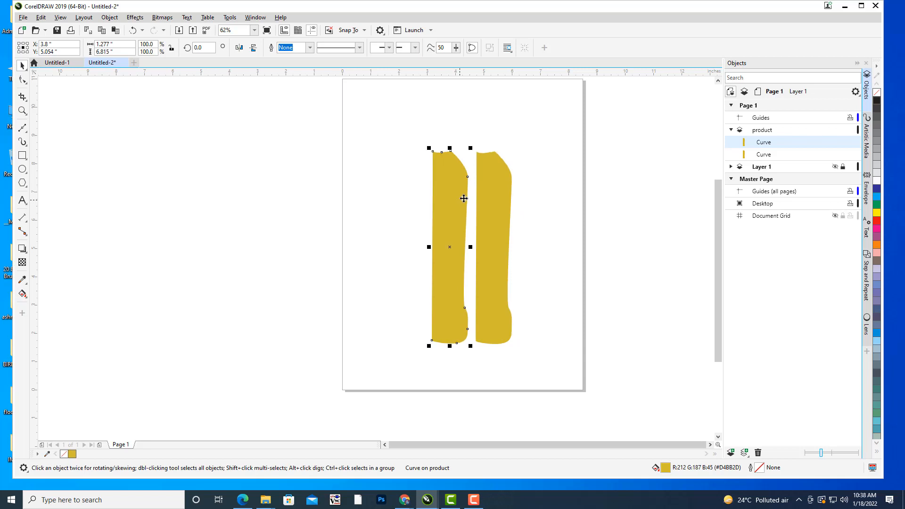
click(239, 47)
click(572, 166)
drag(451, 241, 465, 233)
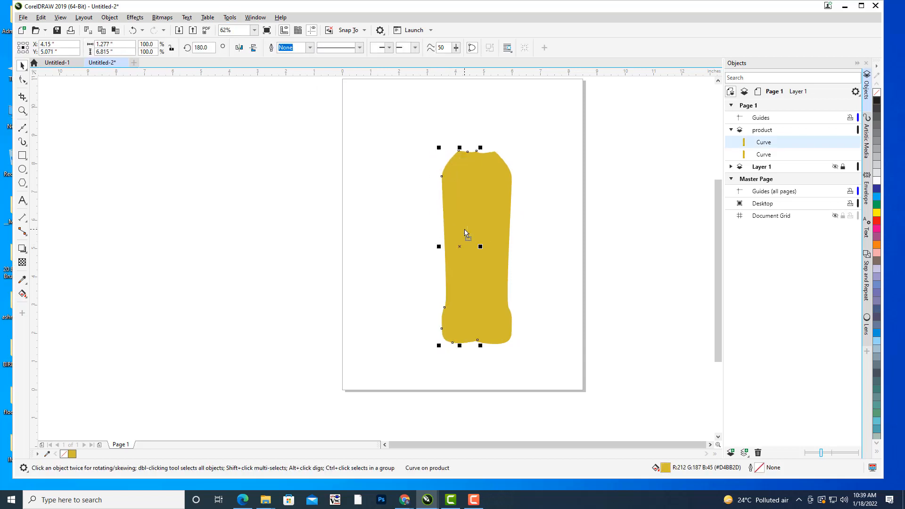
Nudge the mirrored half left and down to X 4.09" and Y 5.041" so it lines up with the right half.
key(Left)
key(Left)
key(Left)
key(Left)
key(Left)
key(Left)
key(Down)
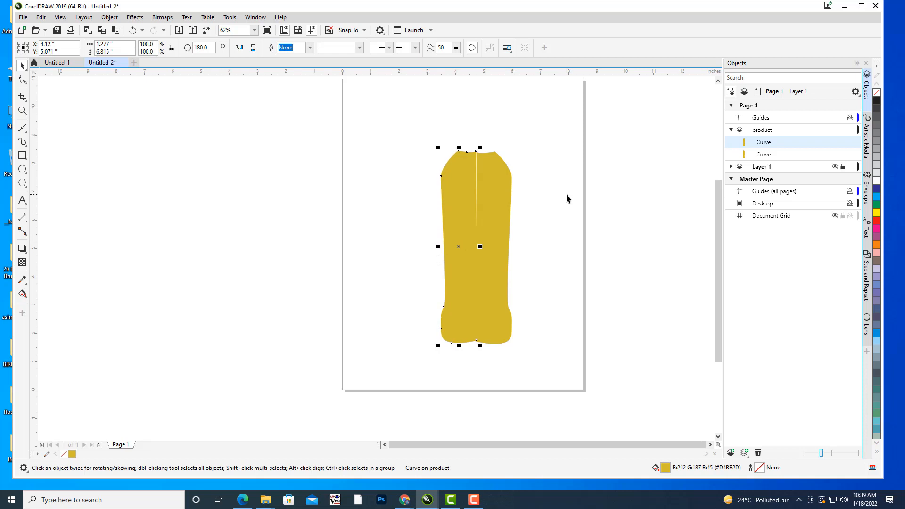
key(Down)
key(Down)
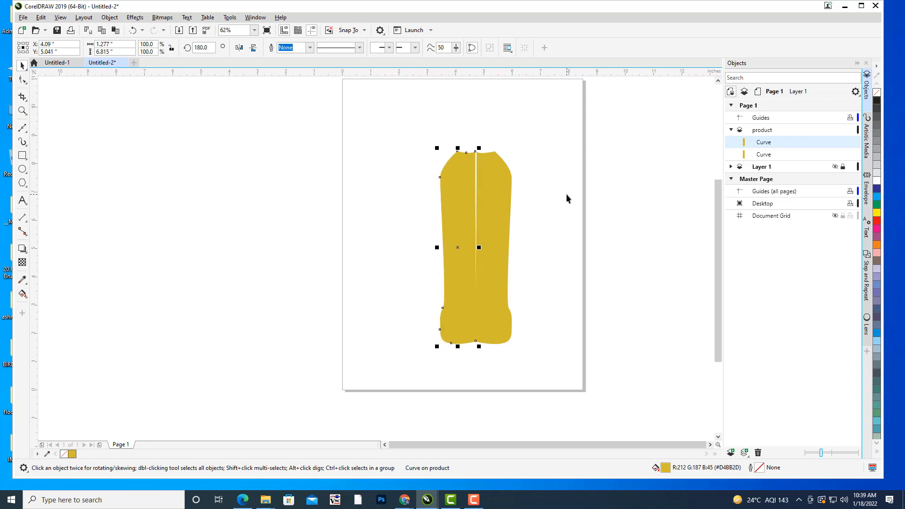
click(566, 195)
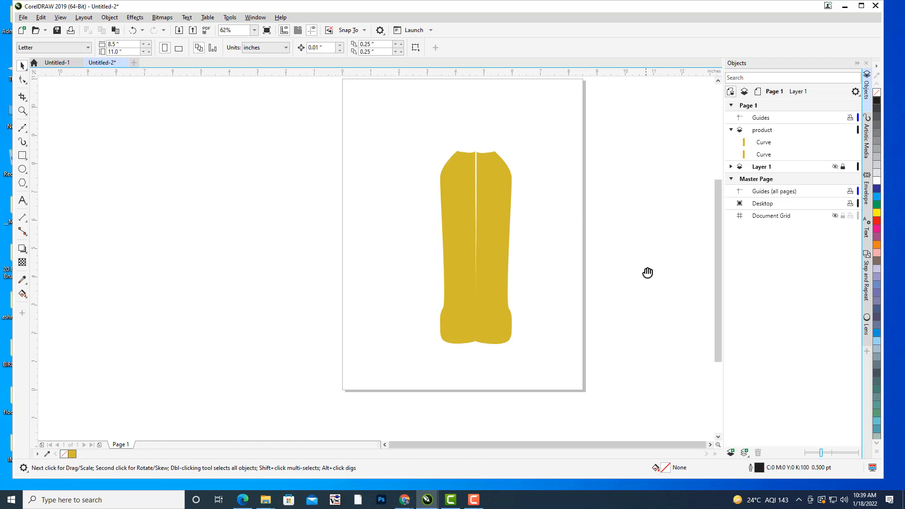
Move the left half's bottom inner node slightly left and down at the centre of the base.
drag(648, 273, 617, 160)
scroll(502, 248, up, 2)
scroll(279, 166, up, 1)
drag(298, 173, 605, 314)
drag(510, 225, 396, 196)
click(564, 282)
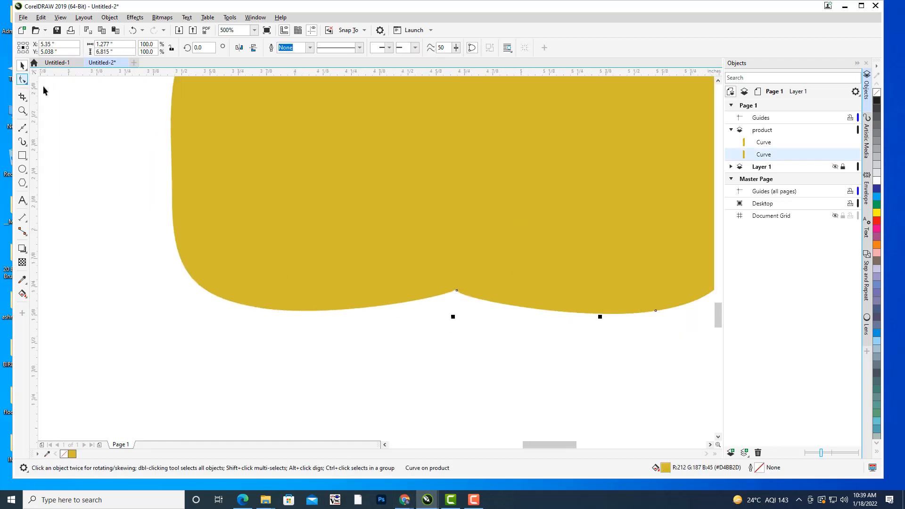
click(44, 90)
click(22, 81)
click(366, 261)
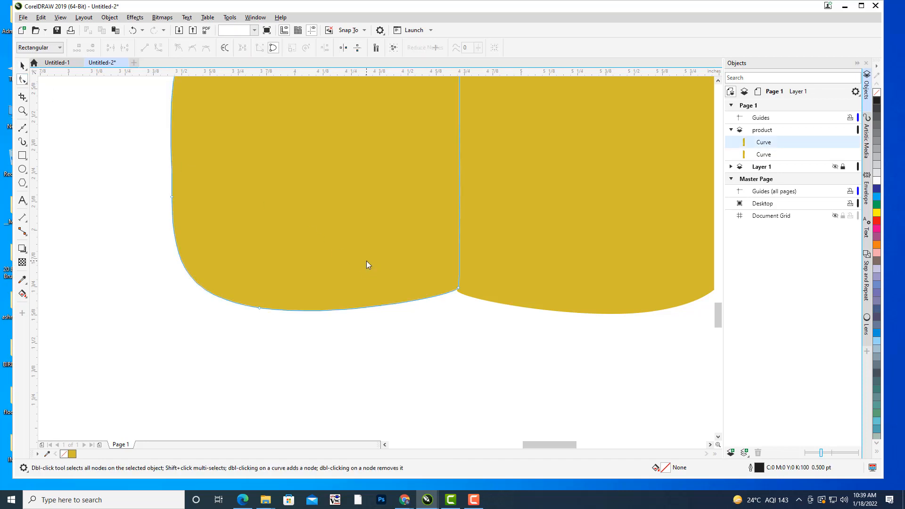
click(458, 288)
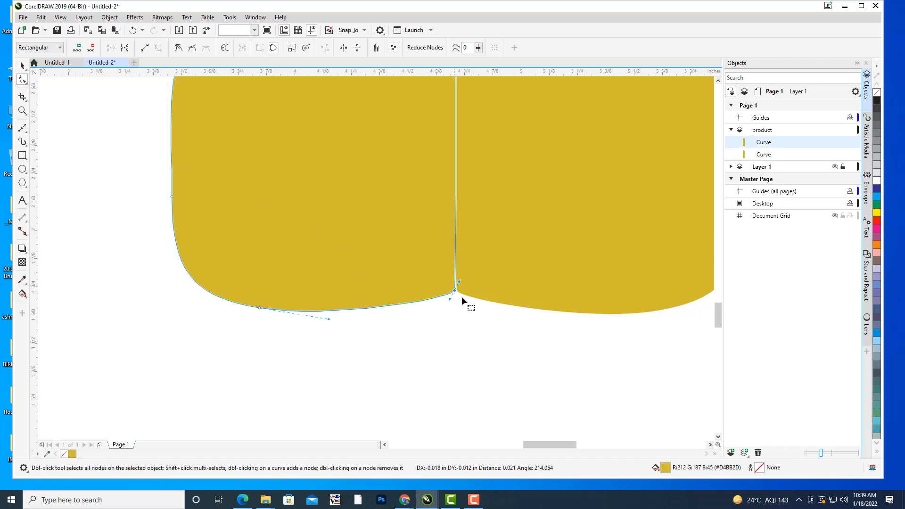
Lower the bottom inner nodes of both halves to one shared point and shorten their handles to smooth the base edge.
scroll(465, 300, up, 1)
click(444, 280)
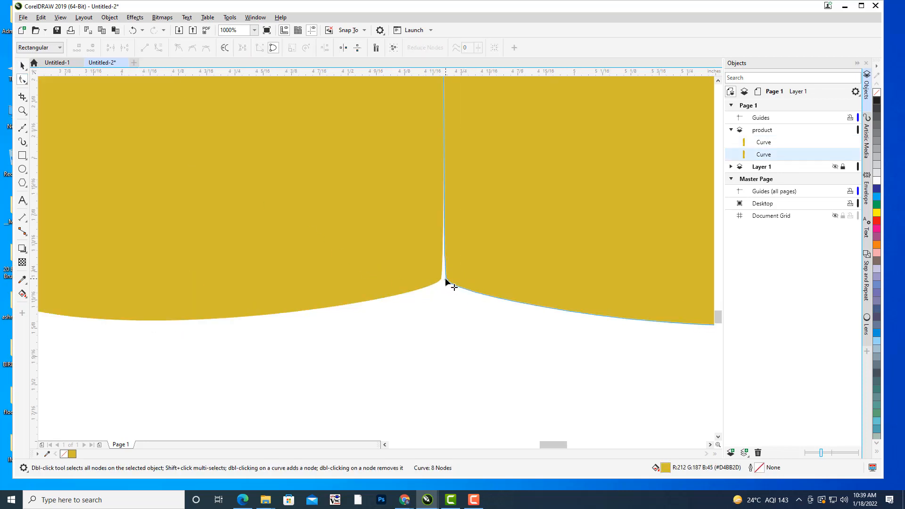
drag(445, 280, 447, 297)
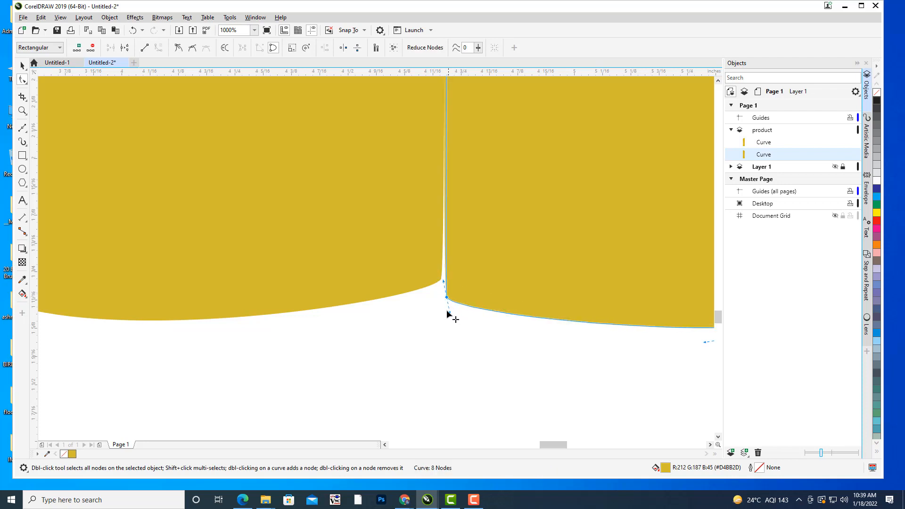
click(451, 320)
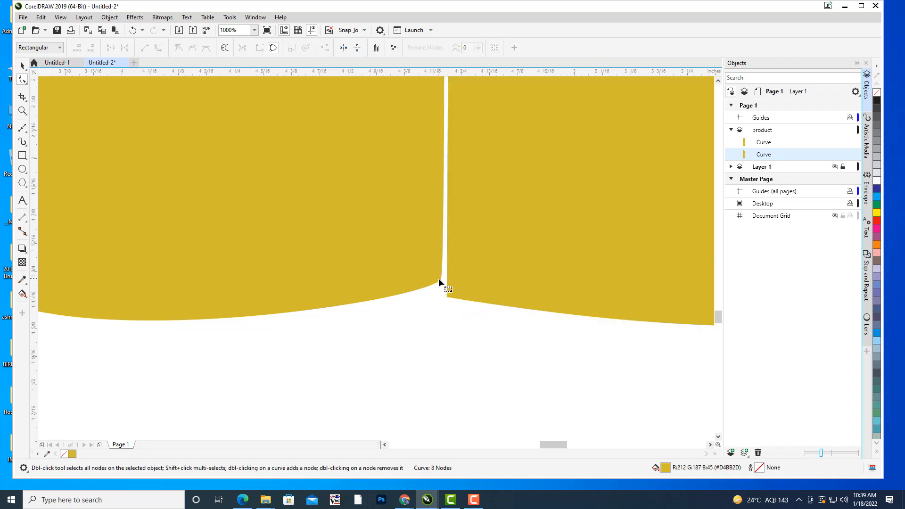
click(439, 279)
drag(441, 280, 447, 297)
click(449, 311)
click(450, 297)
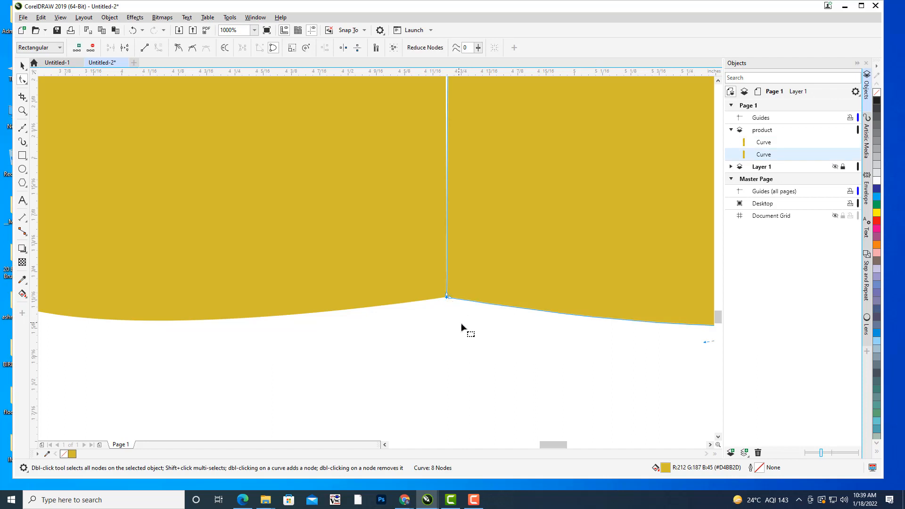
Move the left half's top inner node onto the right half's top inner node to close the gap.
scroll(462, 324, down, 4)
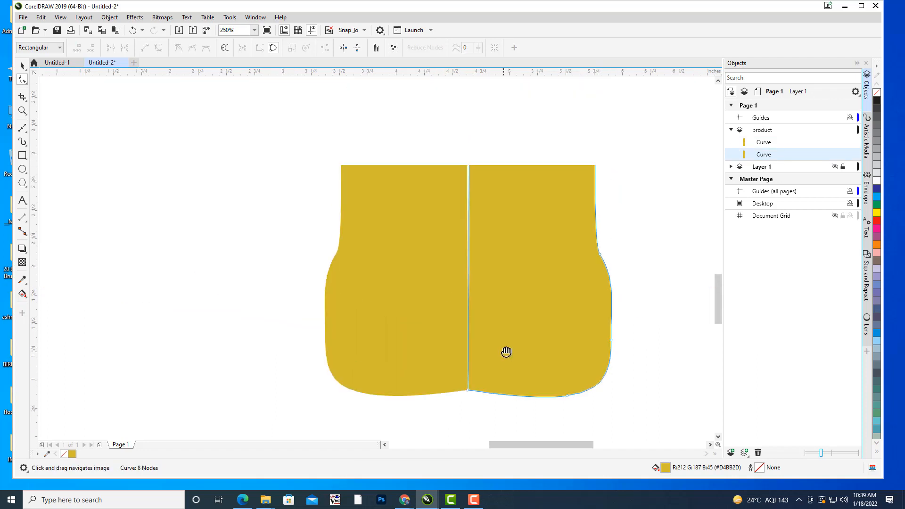
drag(511, 212, 505, 375)
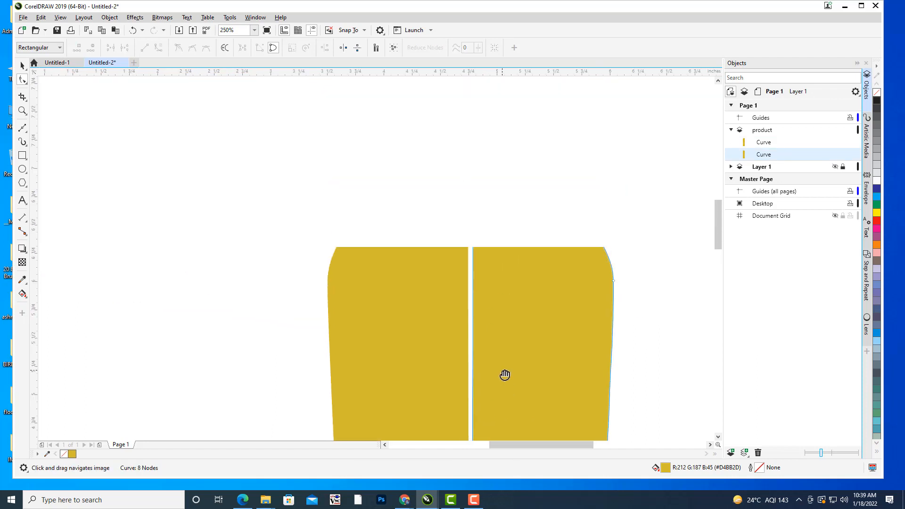
scroll(530, 285, down, 2)
scroll(530, 283, up, 2)
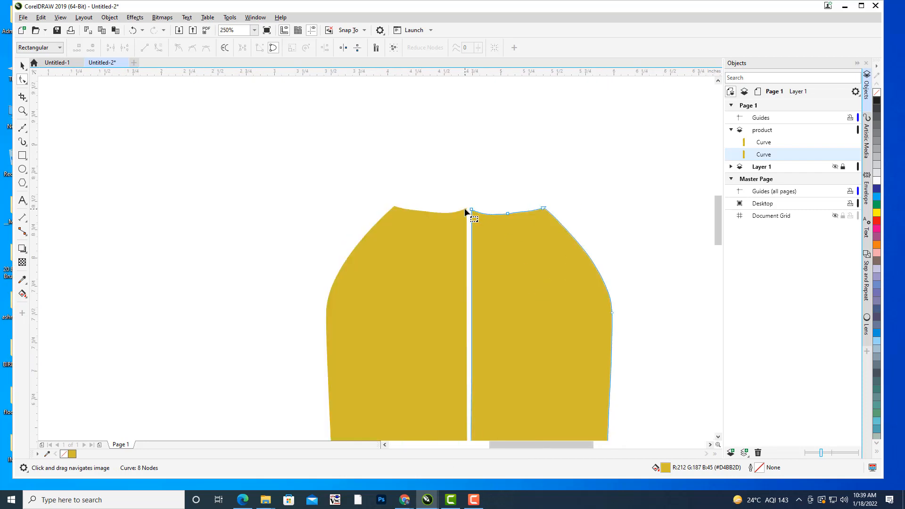
click(465, 209)
drag(467, 209, 472, 210)
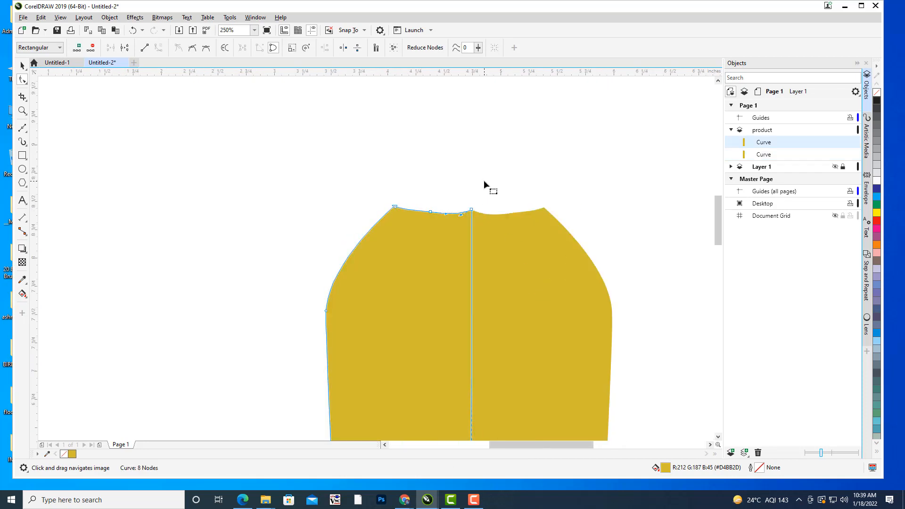
click(484, 180)
Examine the centre seam and the base curve for remaining gaps between the two bottle halves.
scroll(575, 257, down, 4)
scroll(522, 256, up, 4)
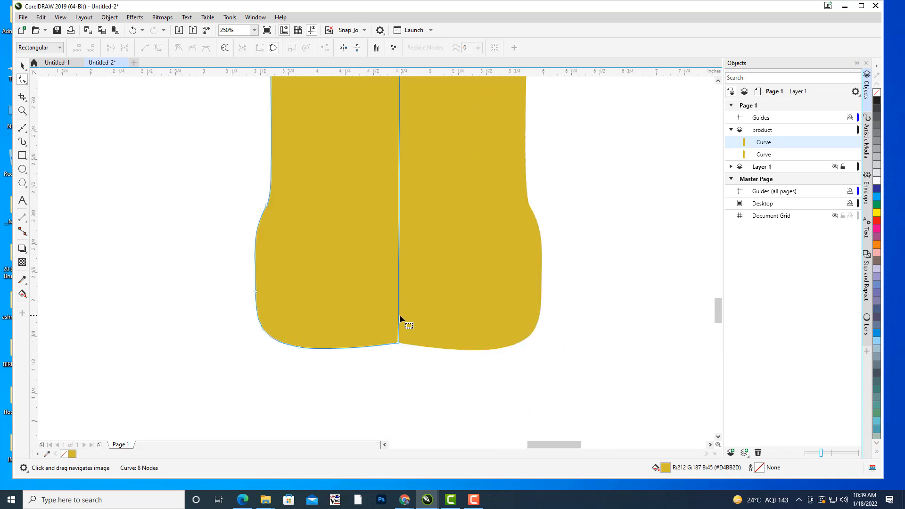
scroll(400, 316, up, 2)
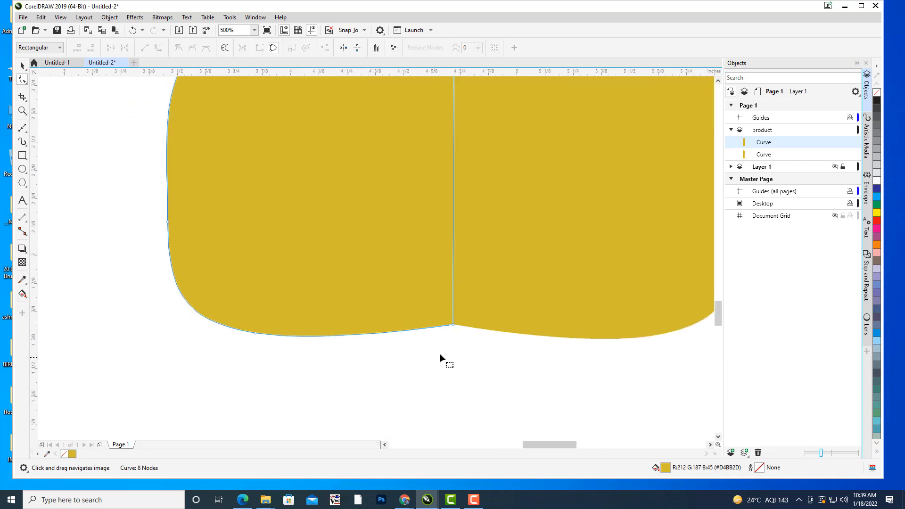
click(255, 333)
click(259, 369)
scroll(343, 319, down, 2)
drag(381, 242, 424, 399)
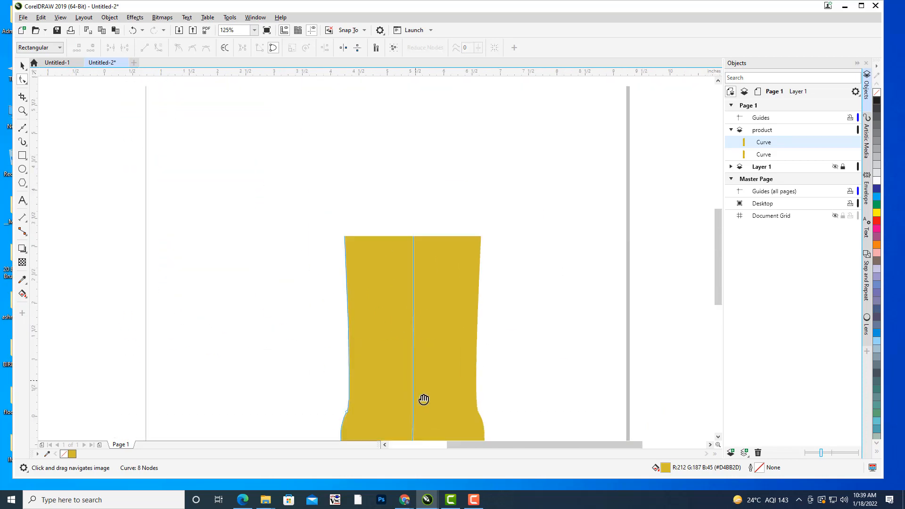
scroll(519, 239, down, 2)
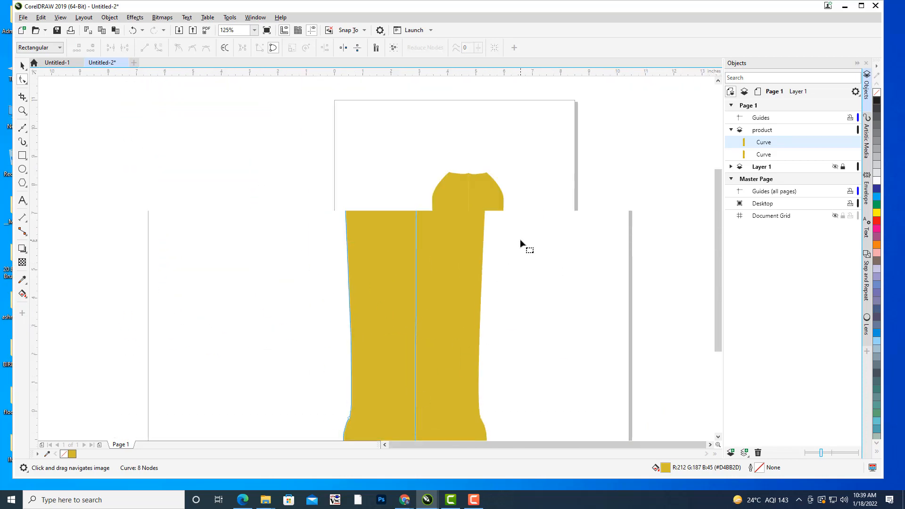
Select both bottle halves and weld them into a single bottle body shape.
click(21, 67)
click(238, 203)
click(486, 203)
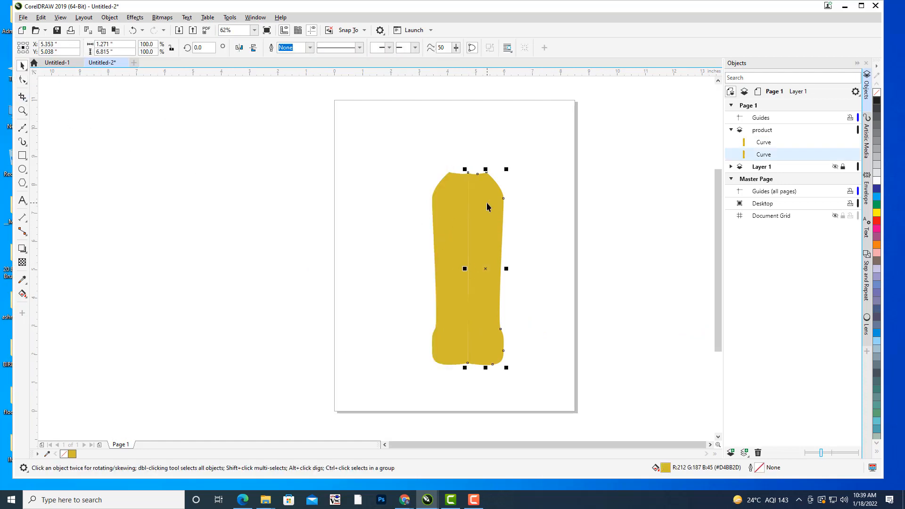
shift+click(445, 188)
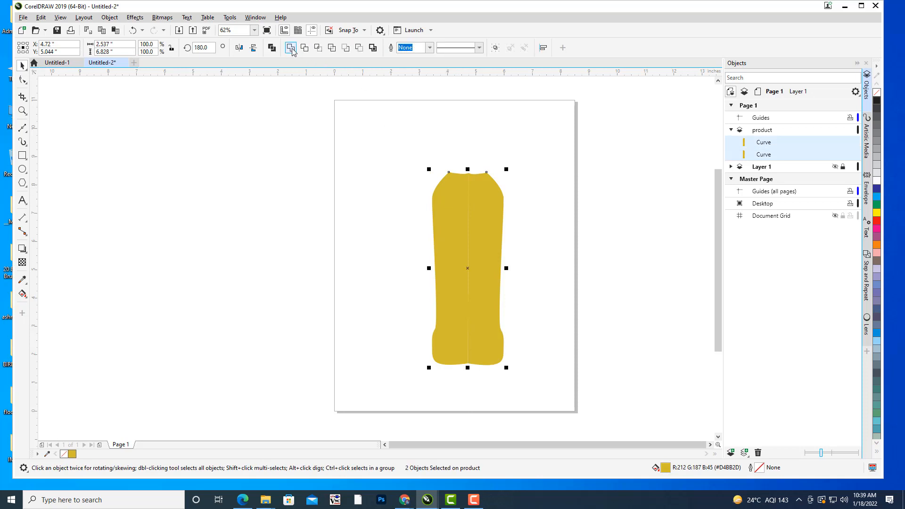
click(291, 47)
click(640, 261)
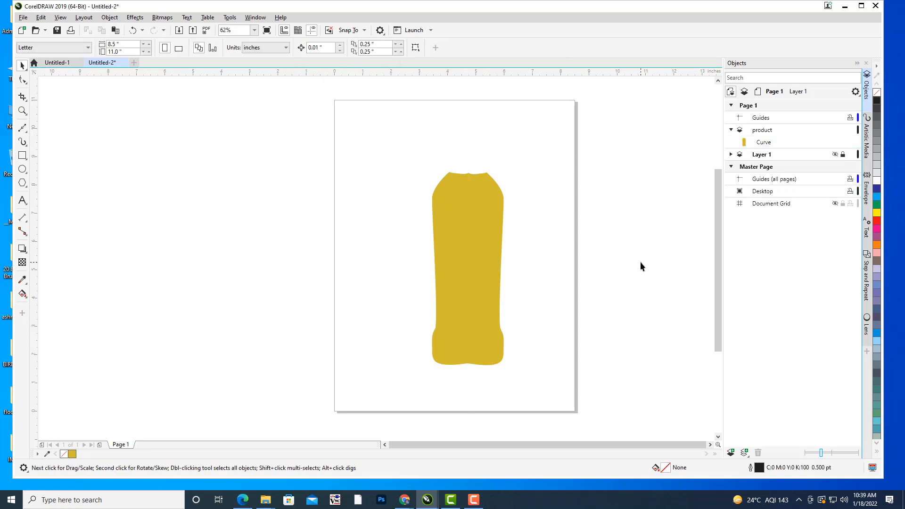
Delete the centre node on the bottle body's base edge to straighten the bottom.
scroll(518, 236, down, 2)
scroll(511, 240, up, 4)
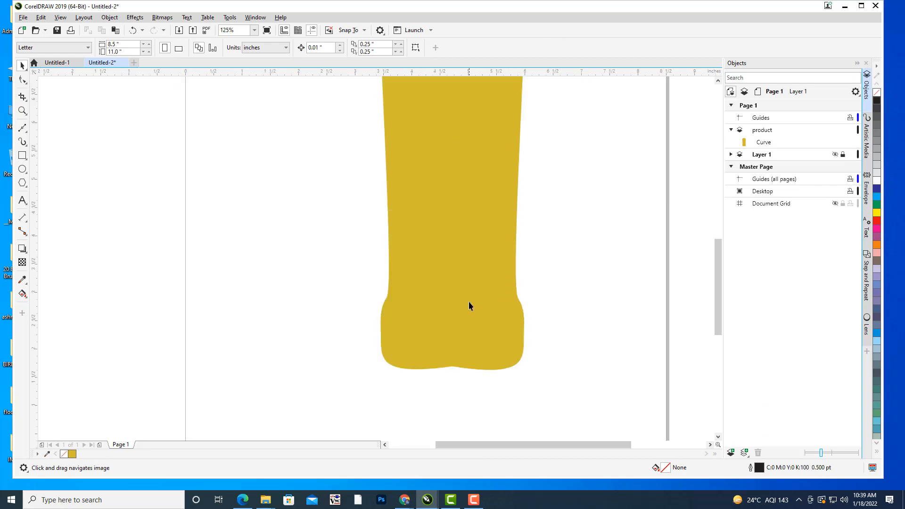
click(496, 236)
scroll(503, 261, up, 3)
drag(504, 262, 523, 287)
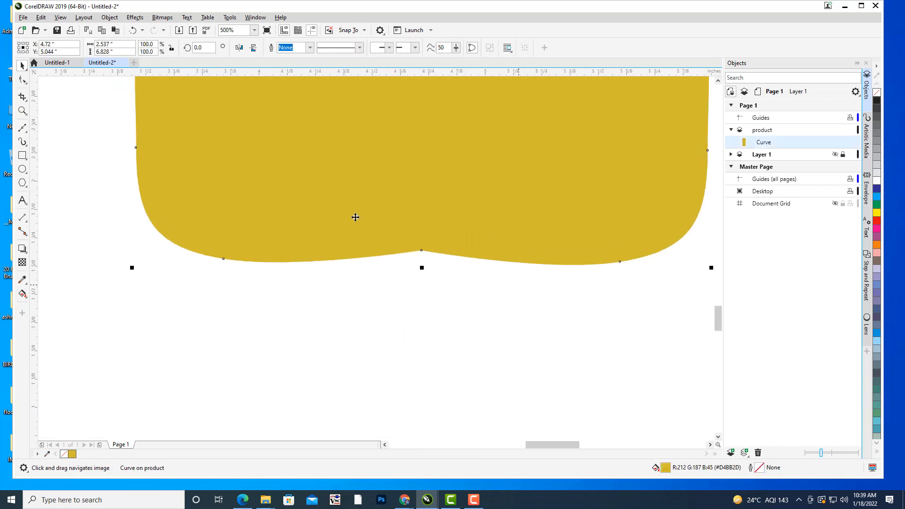
click(22, 80)
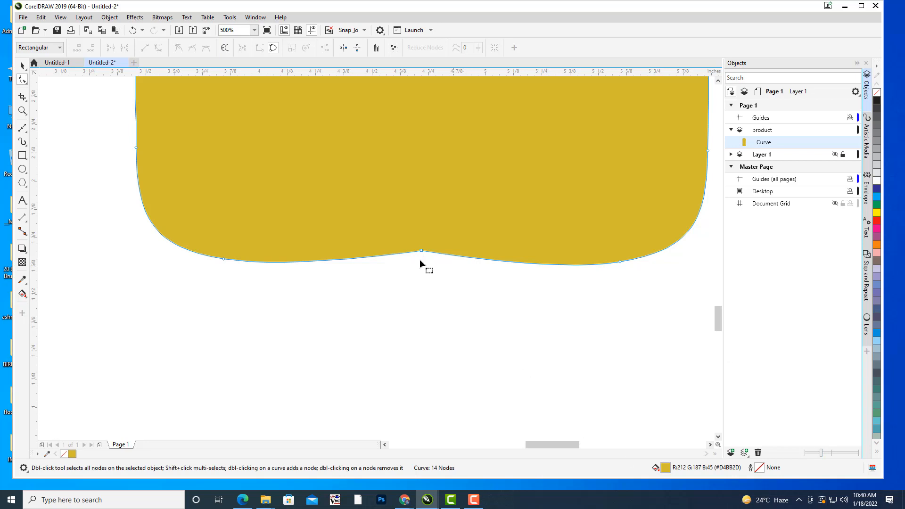
double_click(422, 252)
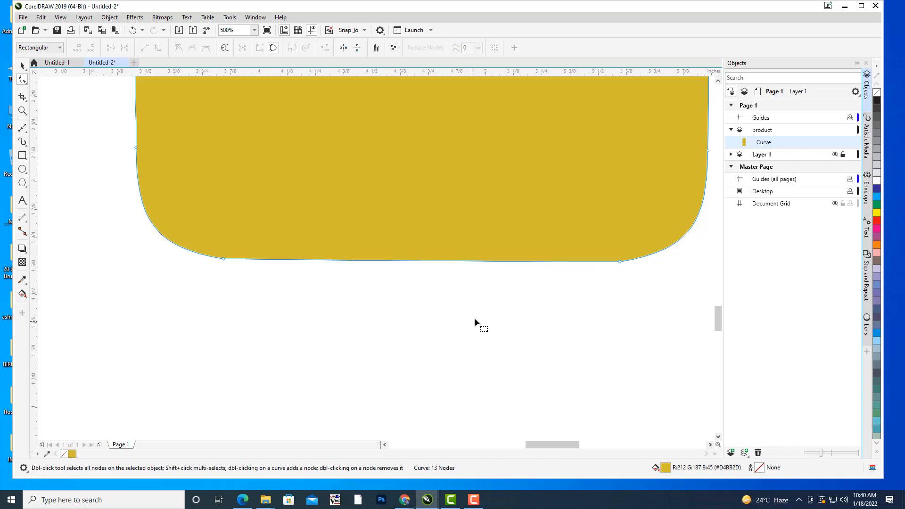
Delete the centre node on the bottle body's top edge to remove the peak there.
scroll(475, 318, down, 6)
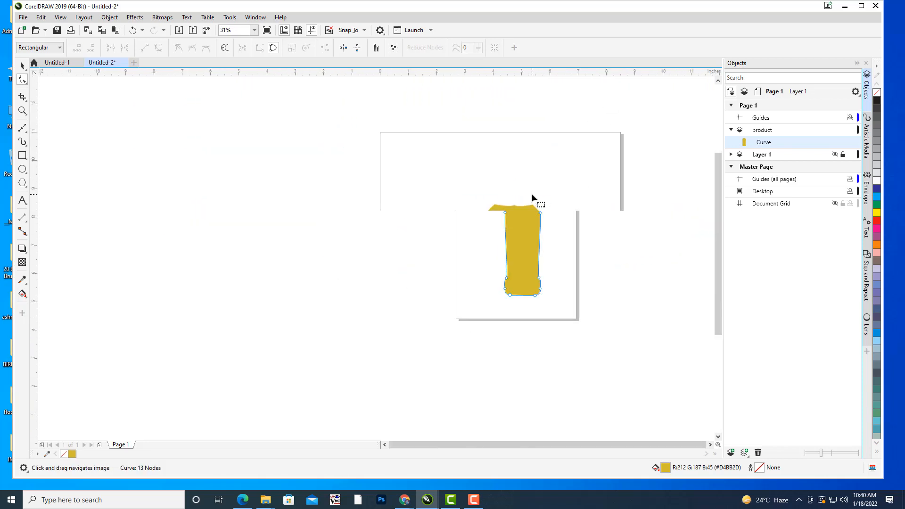
scroll(532, 195, up, 3)
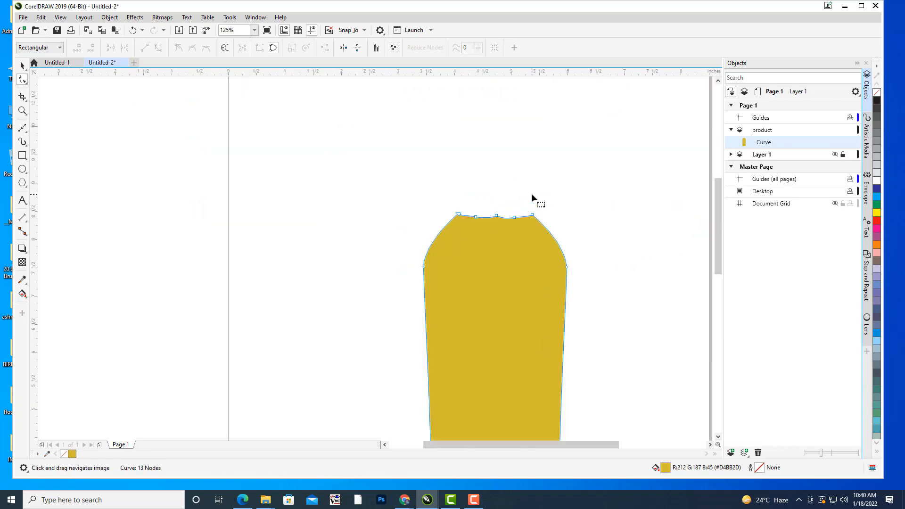
scroll(521, 210, up, 3)
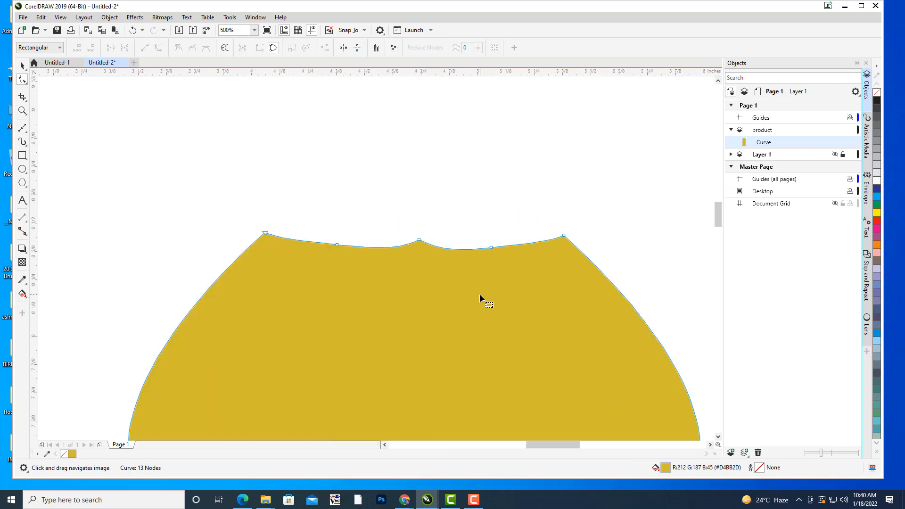
click(451, 188)
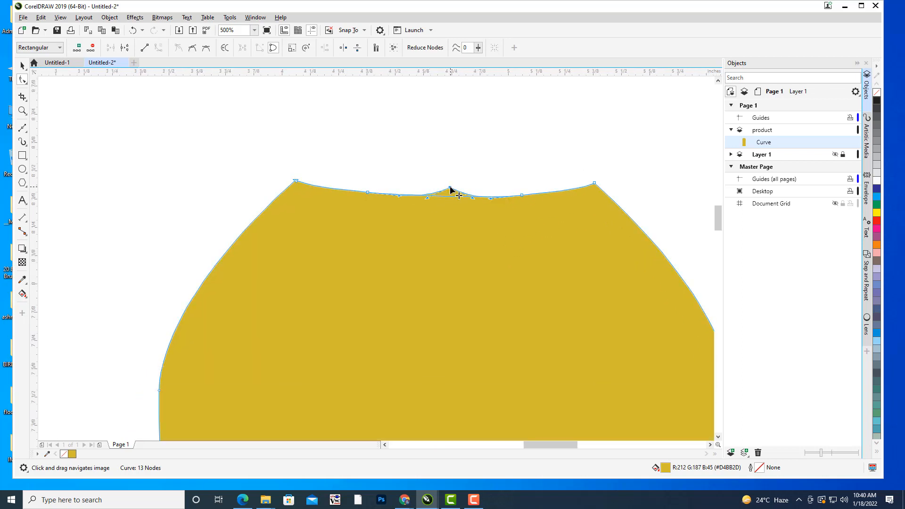
key(Delete)
Examine the whole bottle body's outline with nothing selected, checking its top and base edges.
scroll(506, 137, down, 4)
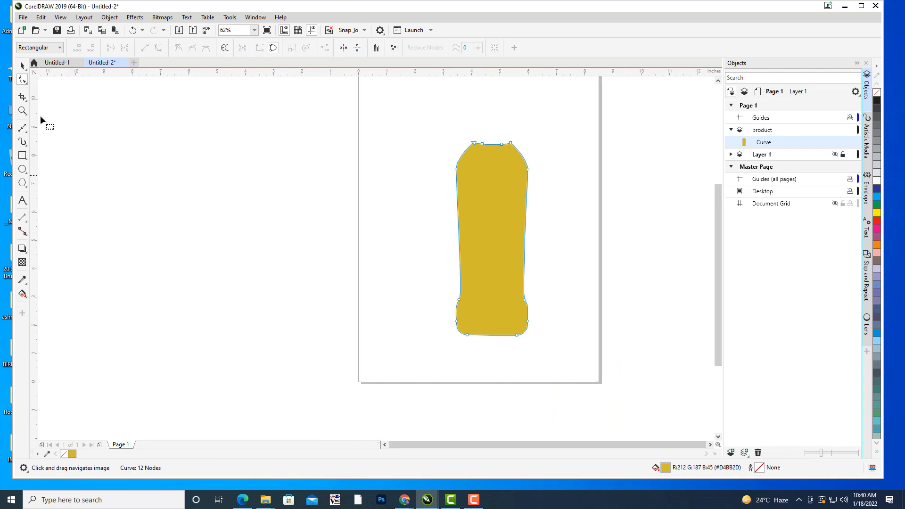
click(22, 65)
click(593, 273)
scroll(573, 208, up, 2)
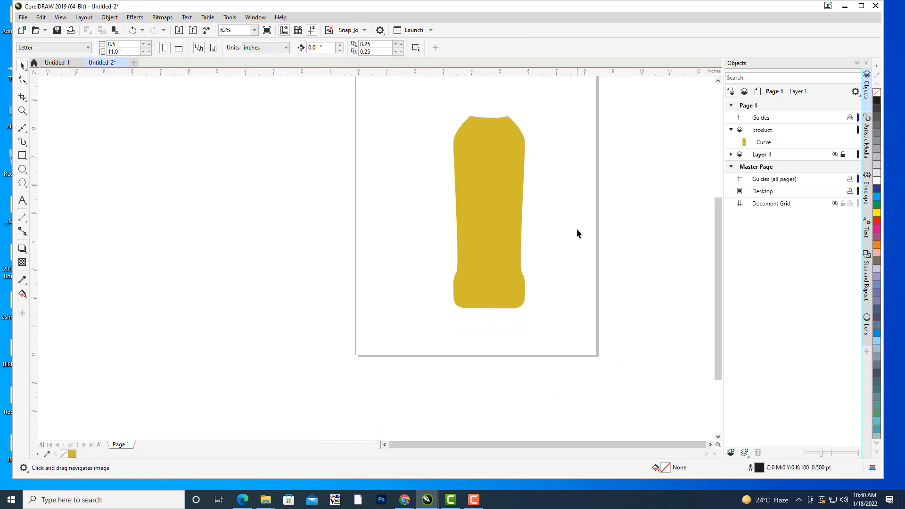
drag(518, 212, 511, 234)
scroll(533, 159, down, 1)
click(458, 186)
click(521, 165)
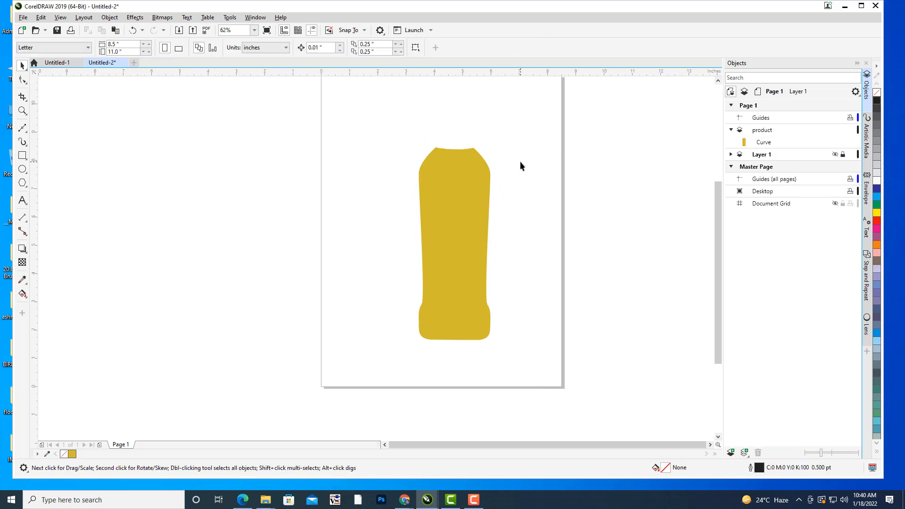
drag(516, 170, 535, 194)
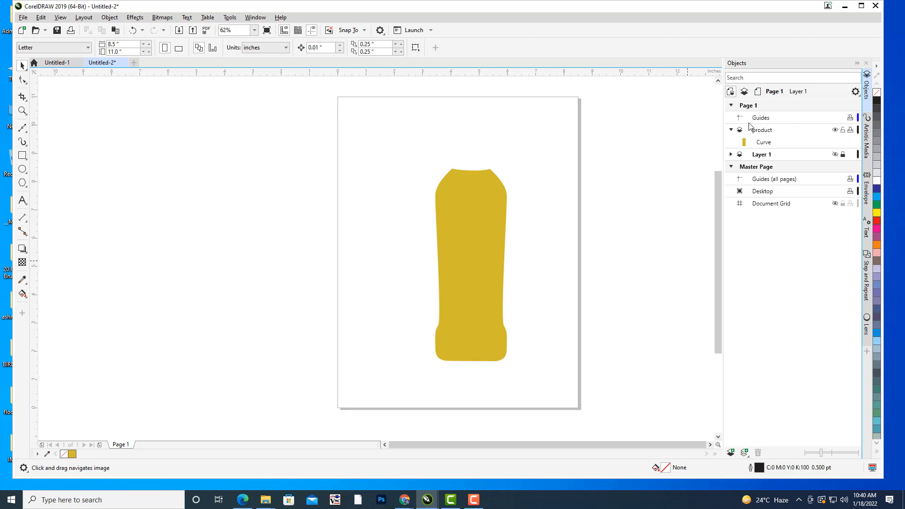
Show the photo on Layer 1 and move the bottle body off the page, to the right of the photo.
click(763, 133)
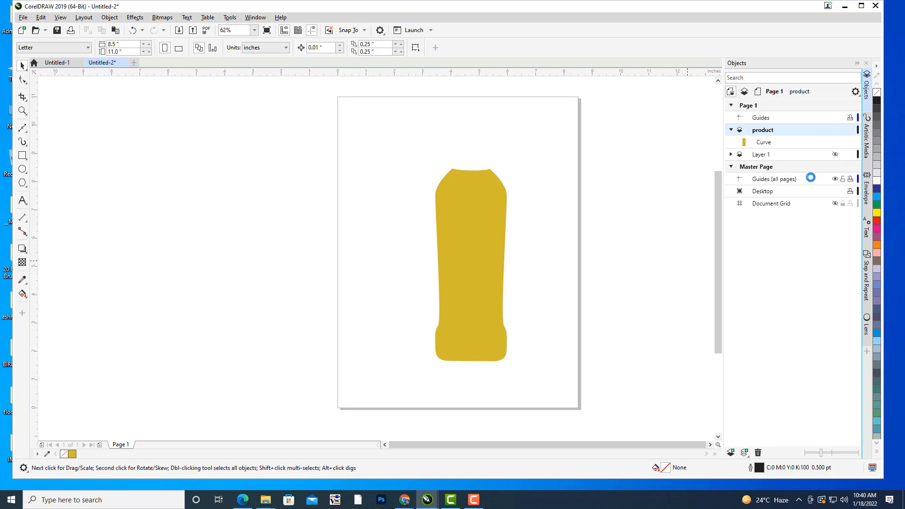
click(835, 155)
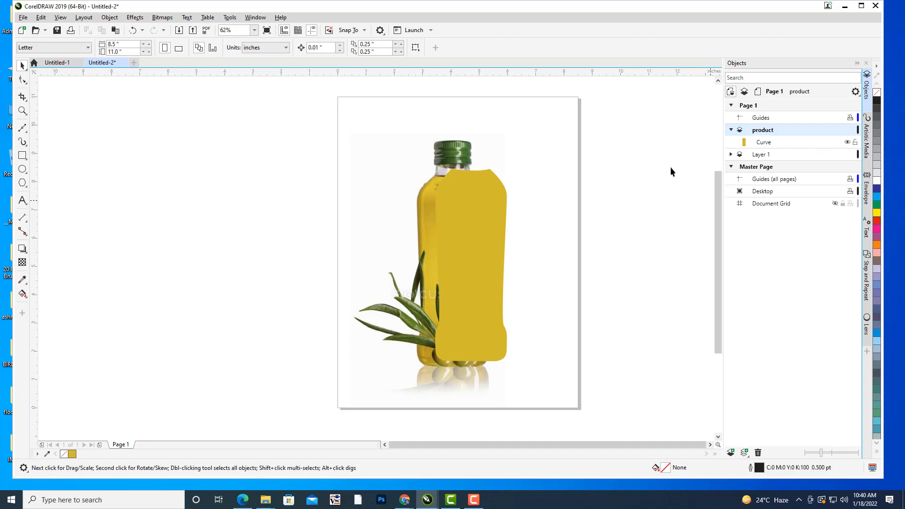
click(503, 203)
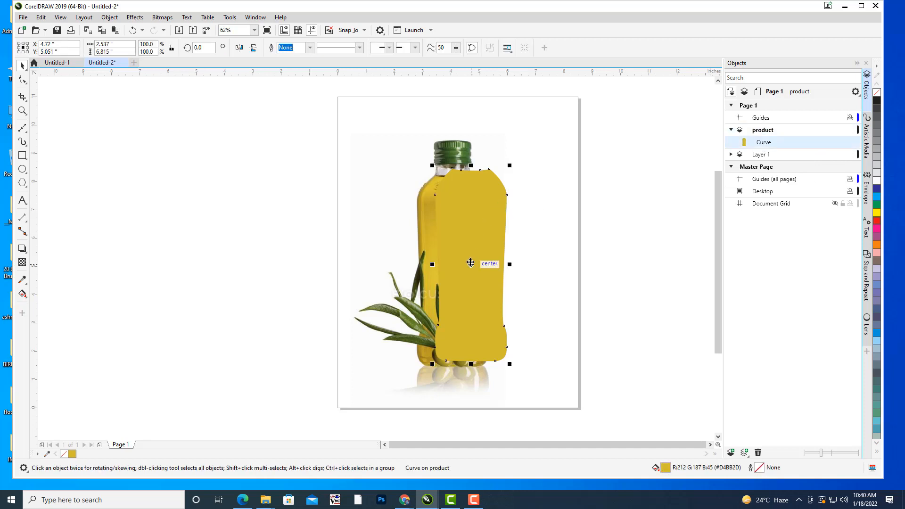
drag(471, 265, 663, 278)
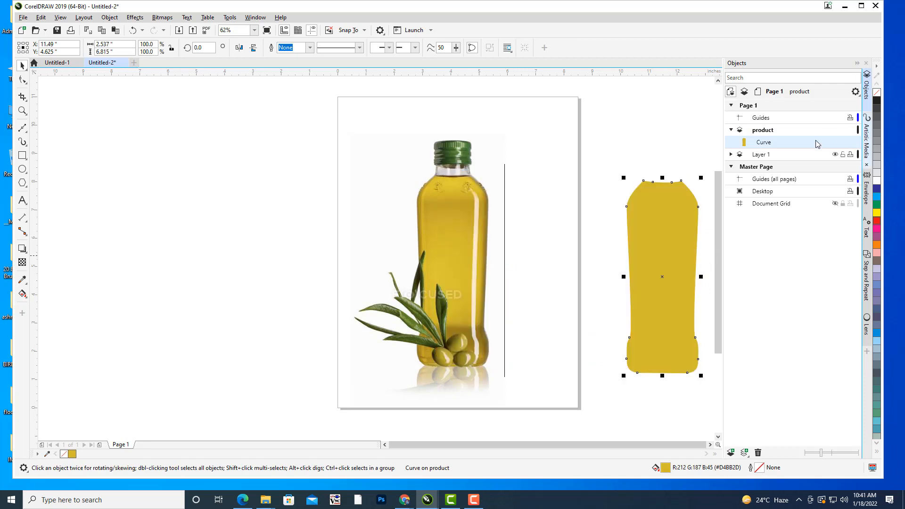
Rename the bottle curve on the product layer to "body".
click(569, 133)
drag(501, 188, 527, 158)
scroll(402, 164, up, 2)
click(774, 135)
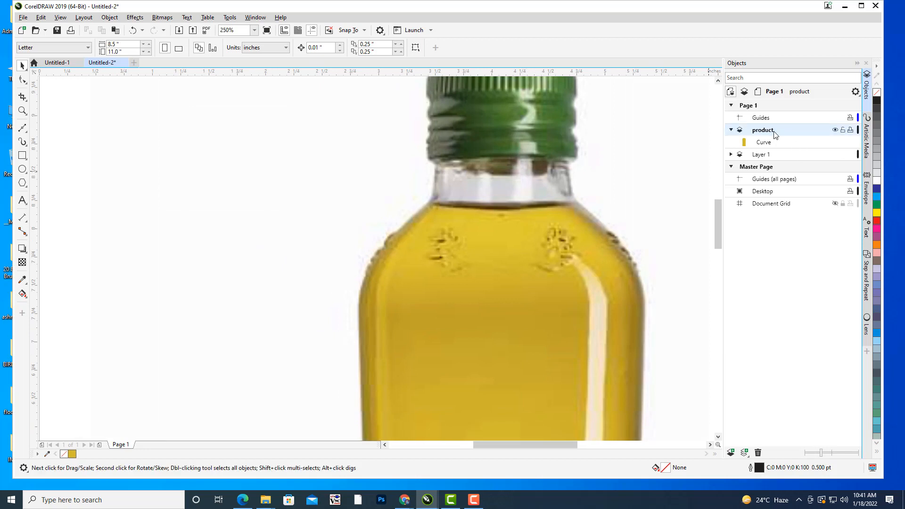
drag(518, 230, 473, 237)
drag(769, 143, 769, 143)
right_click(770, 143)
click(808, 196)
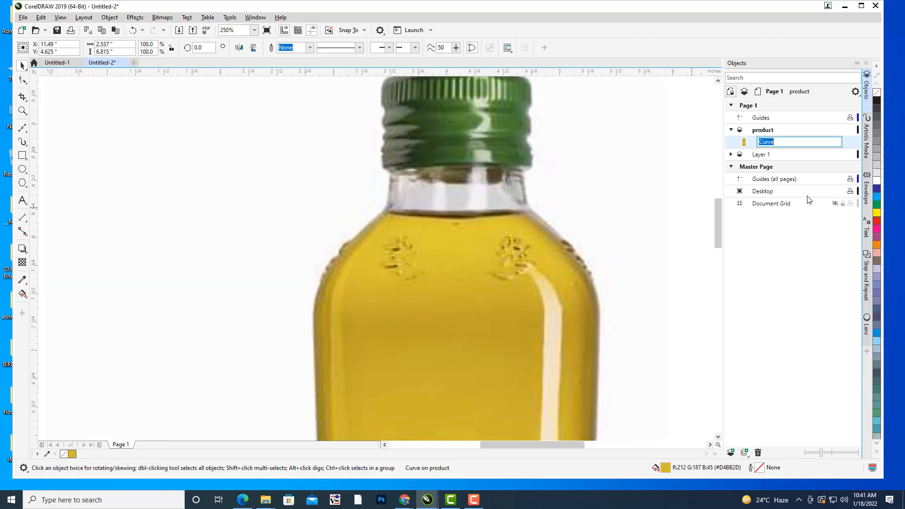
text(body)
key(Return)
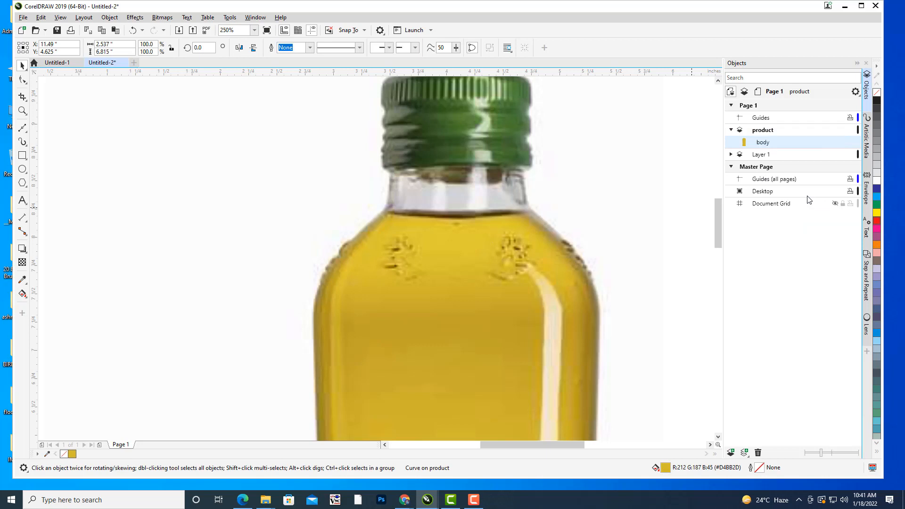
On the product layer, trace the glass neck's slightly arched upper edge just below the cap with a Bézier curve.
click(562, 128)
drag(611, 198, 576, 205)
scroll(423, 172, up, 1)
drag(476, 193, 465, 200)
drag(570, 170, 573, 173)
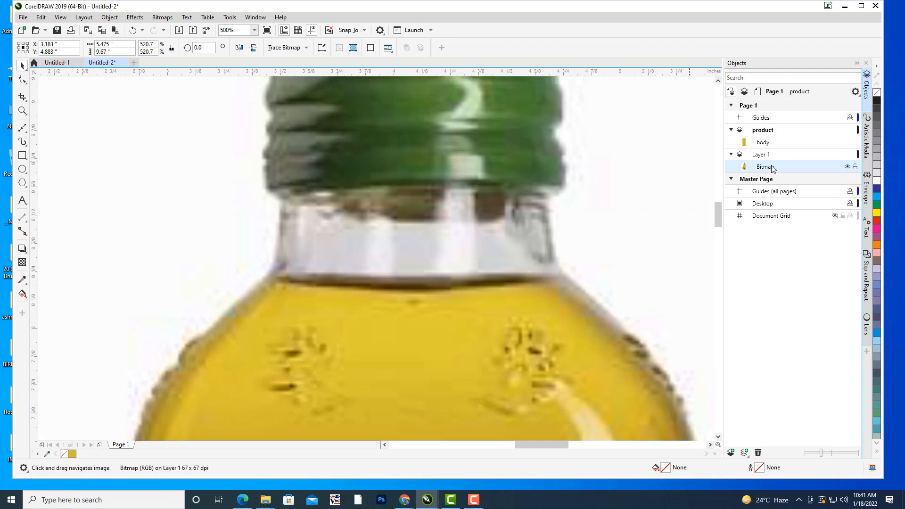
drag(434, 199, 446, 203)
click(761, 132)
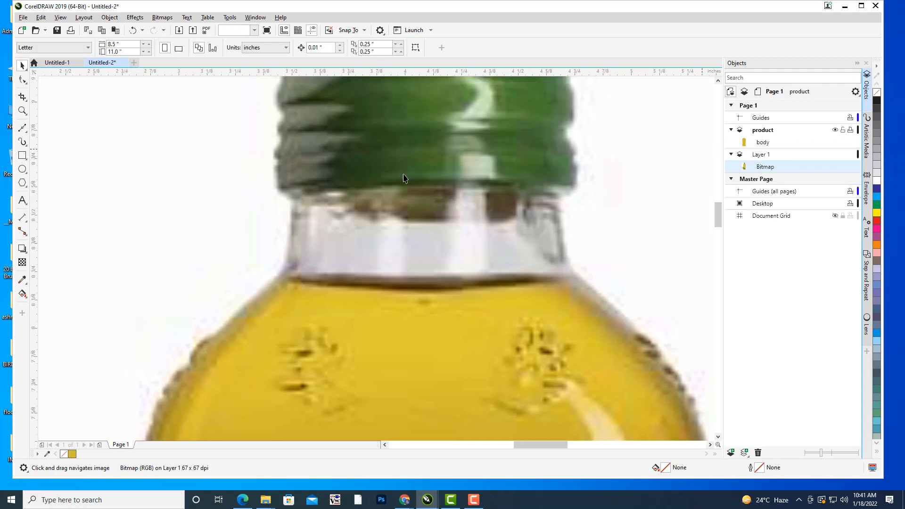
click(26, 131)
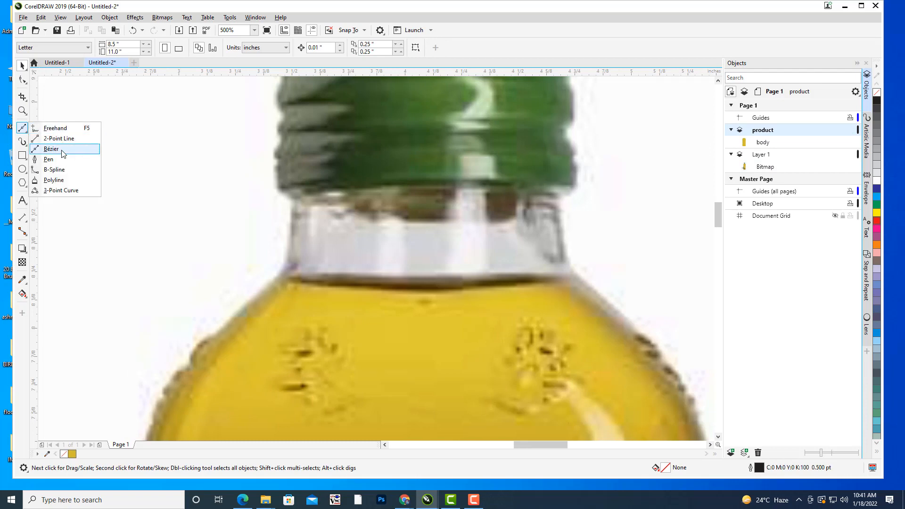
click(51, 148)
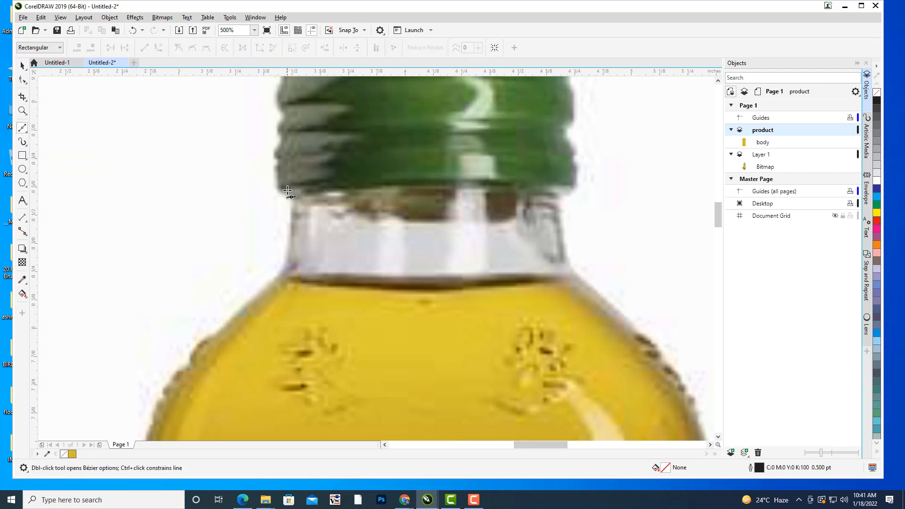
click(288, 190)
drag(447, 185, 458, 187)
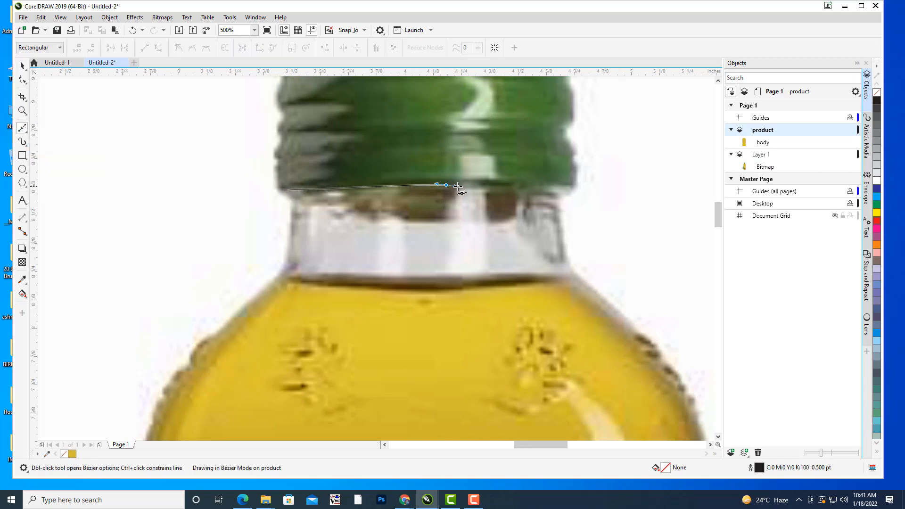
click(558, 188)
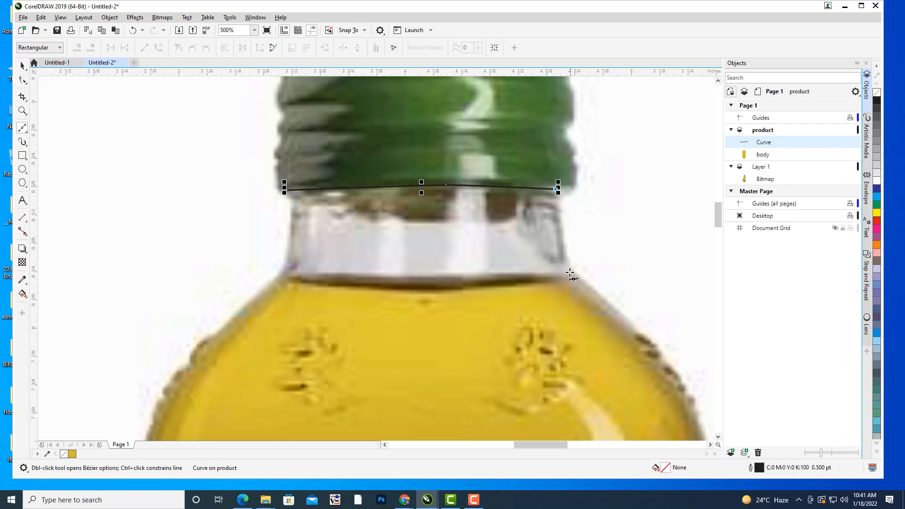
Continue the Bézier curve down the neck's right side, along the oil line and up the left side, closing the shape.
click(566, 262)
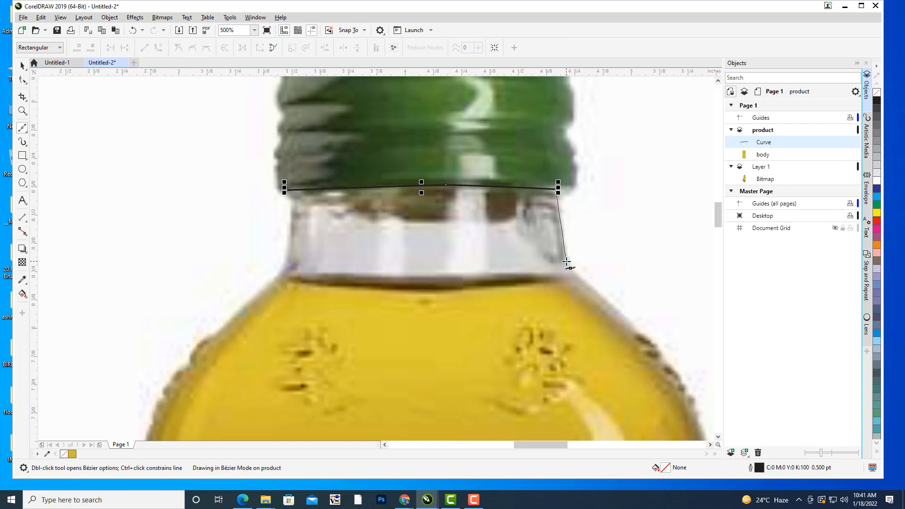
drag(444, 289, 403, 288)
click(282, 272)
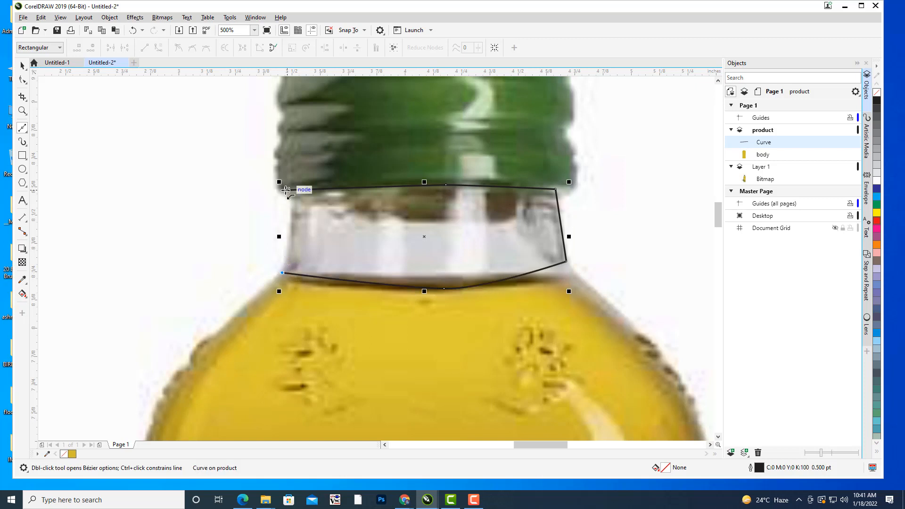
drag(289, 228, 288, 216)
click(287, 189)
Reshape the neck outline by lowering its bottom-right corner node and nudging the bottom-centre and left-side nodes onto the glass edge.
click(22, 80)
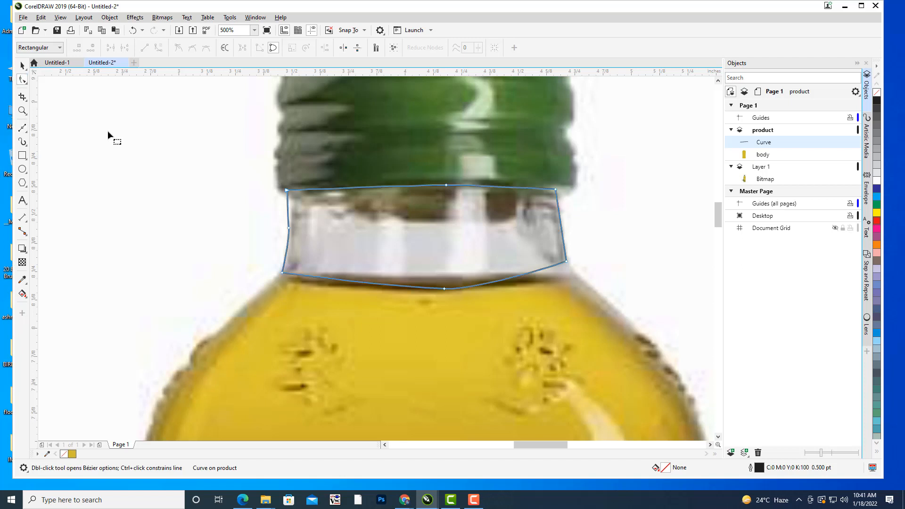
drag(556, 189, 556, 189)
drag(567, 261, 569, 272)
drag(443, 287, 436, 289)
drag(288, 228, 288, 231)
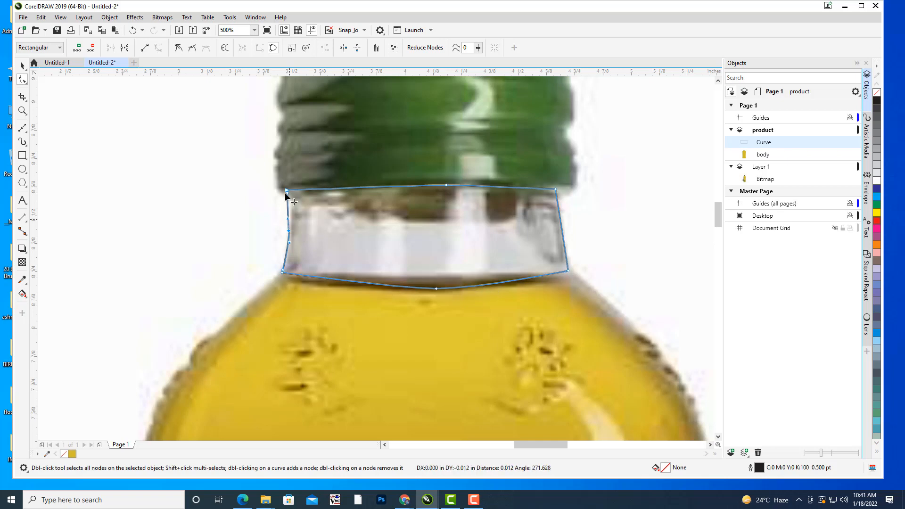
drag(285, 190, 287, 191)
click(287, 191)
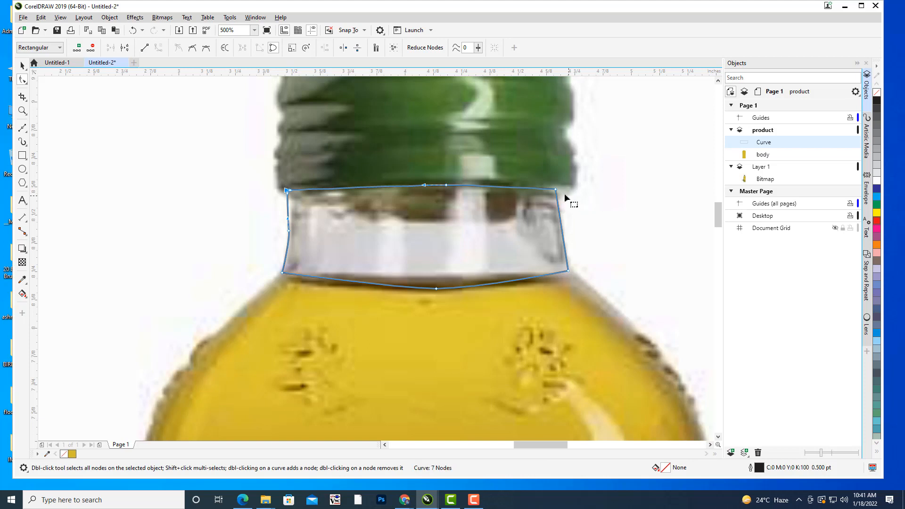
Add a node midway along the neck outline's right side and move it slightly inward to follow the glass.
click(554, 190)
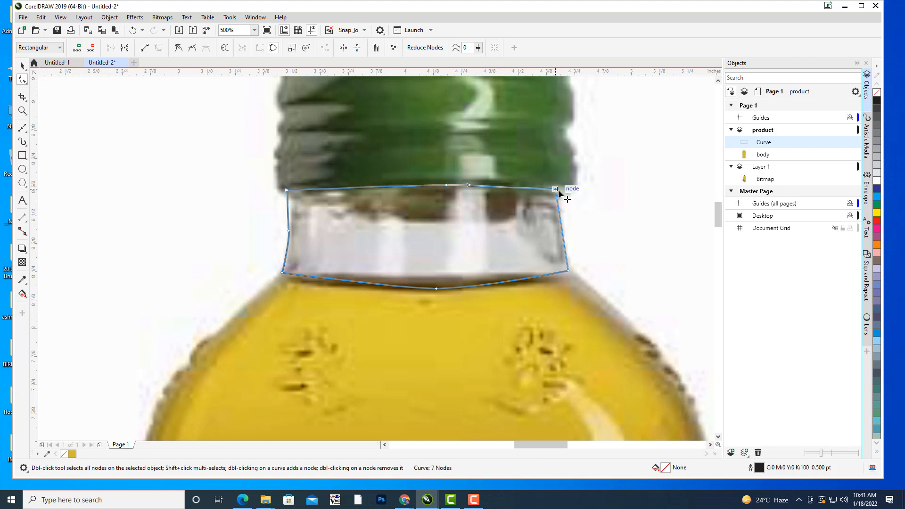
double_click(561, 223)
drag(560, 223, 557, 230)
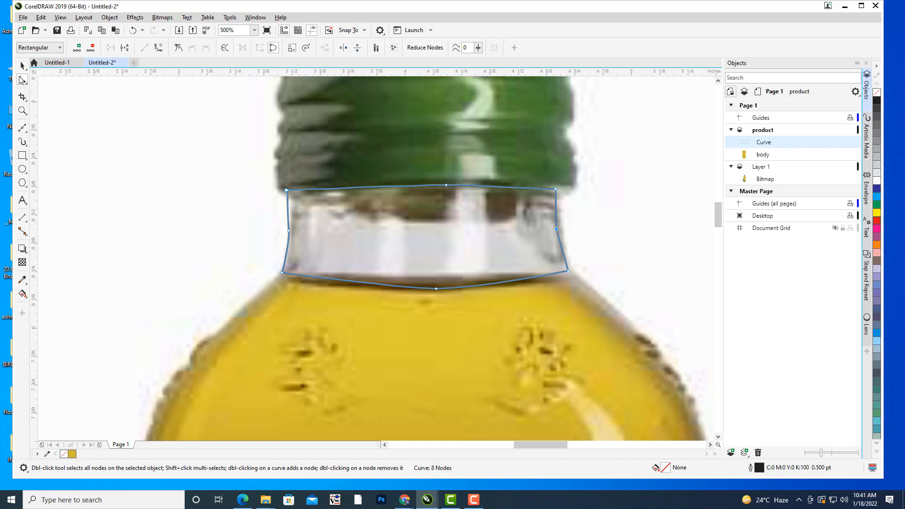
Lock Layer 1 containing the photo and make the product layer active with the Shape tool.
click(22, 66)
click(576, 204)
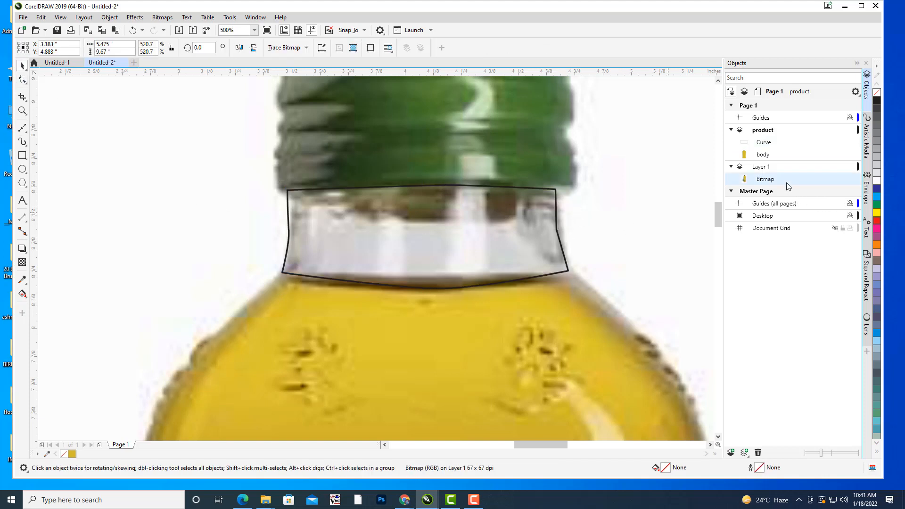
click(772, 169)
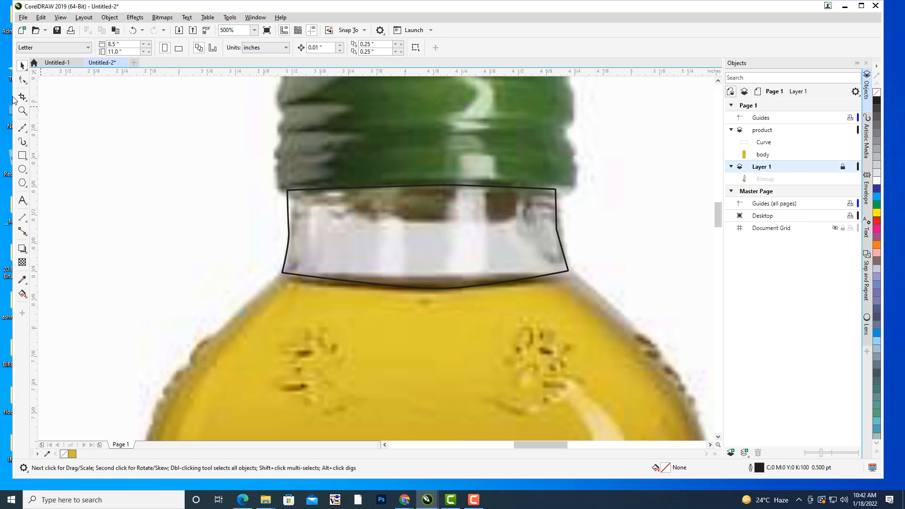
click(22, 82)
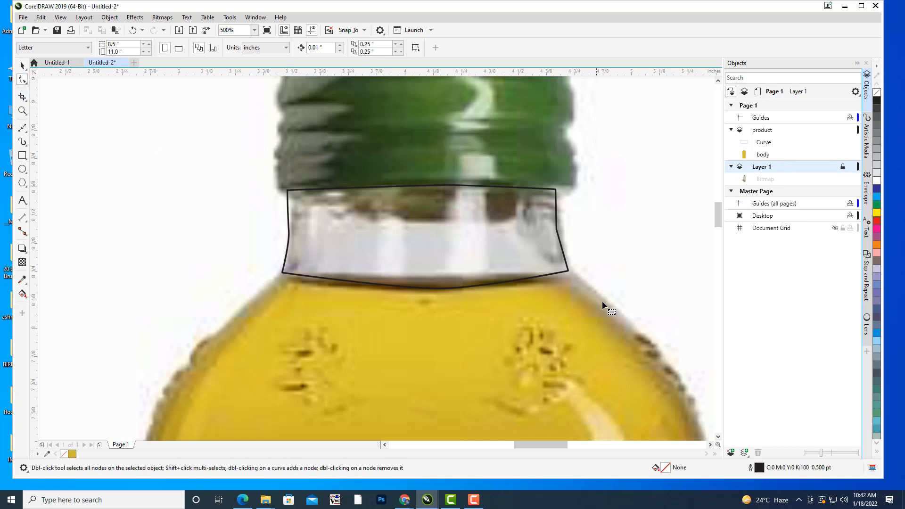
click(770, 132)
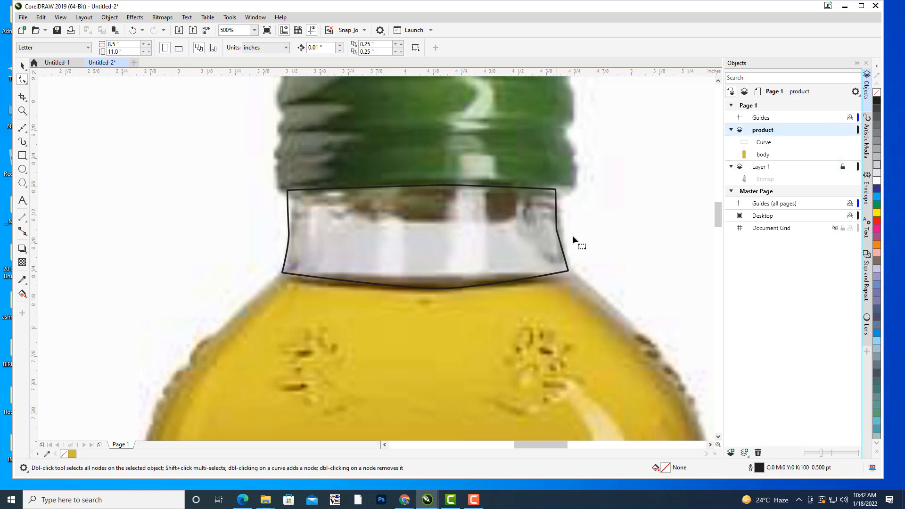
Select all nodes of the neck outline and bend its left and right sides into smooth curves following the glass.
click(556, 234)
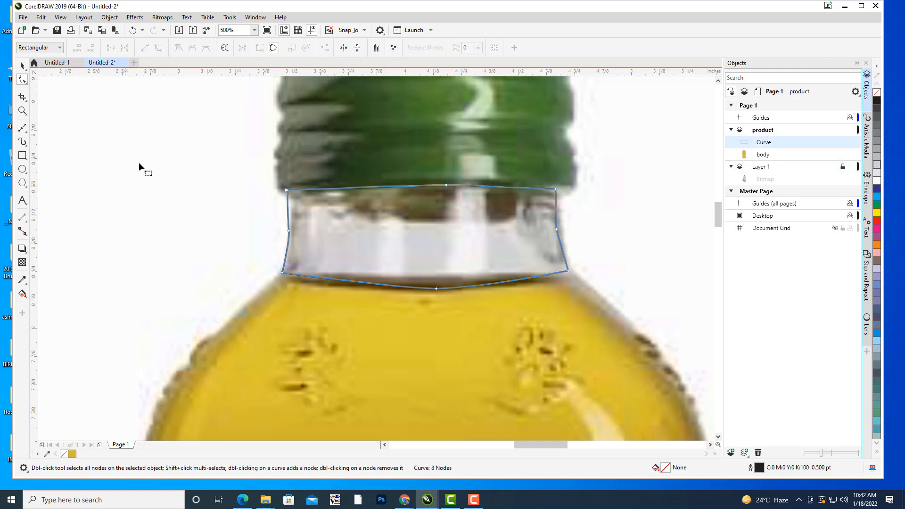
drag(239, 173, 643, 317)
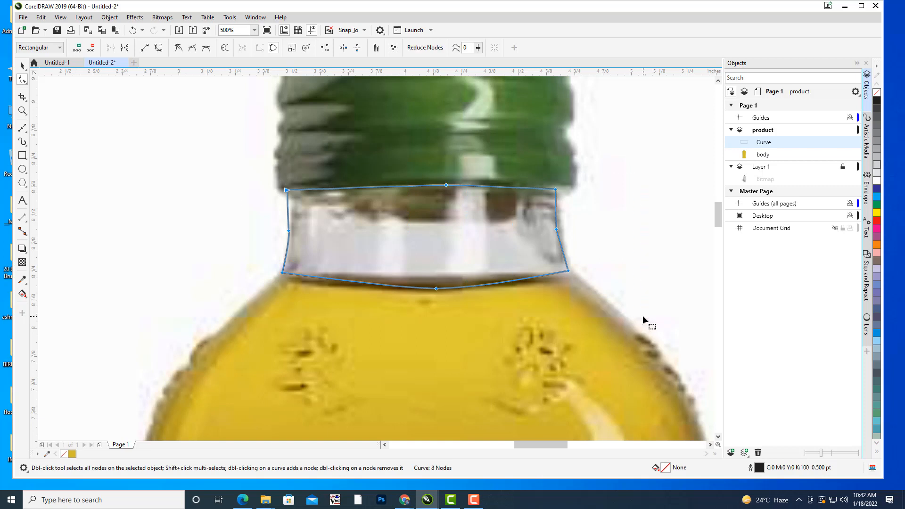
click(294, 231)
drag(288, 219, 290, 217)
click(556, 229)
drag(556, 216, 570, 257)
click(592, 233)
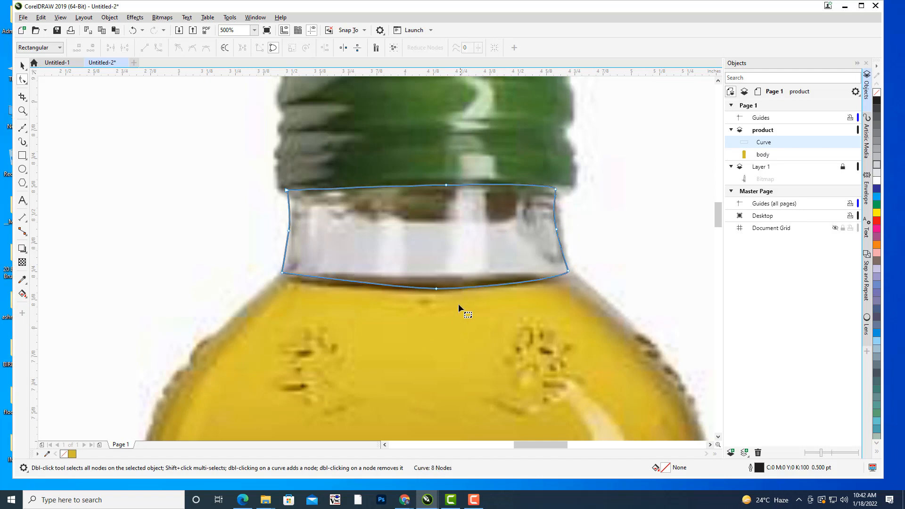
Shift the neck outline's bottom-centre node slightly left and move its top-right corner node outward to the glass edge.
drag(436, 290, 374, 292)
click(351, 297)
click(22, 66)
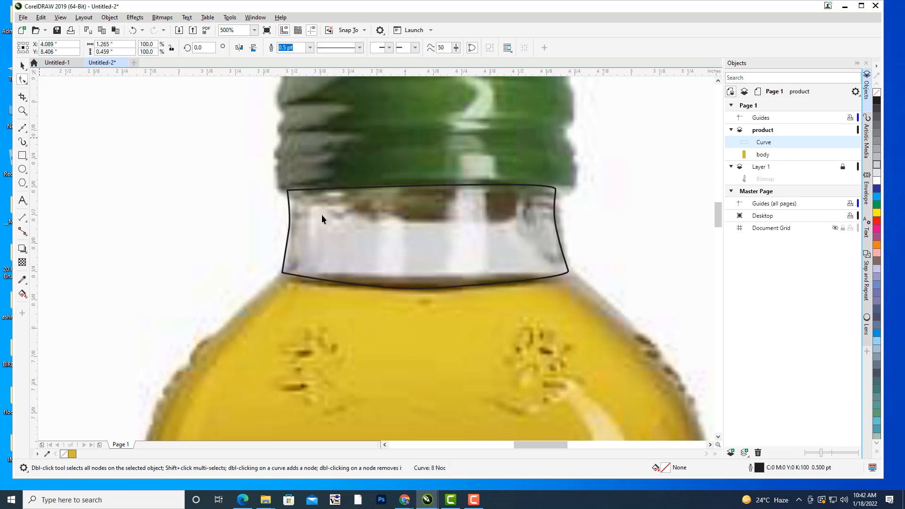
click(322, 215)
click(556, 190)
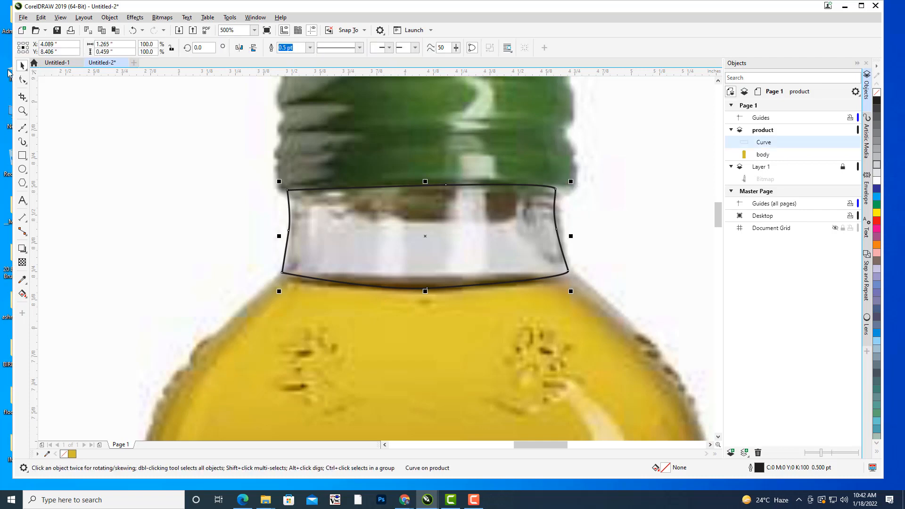
click(23, 79)
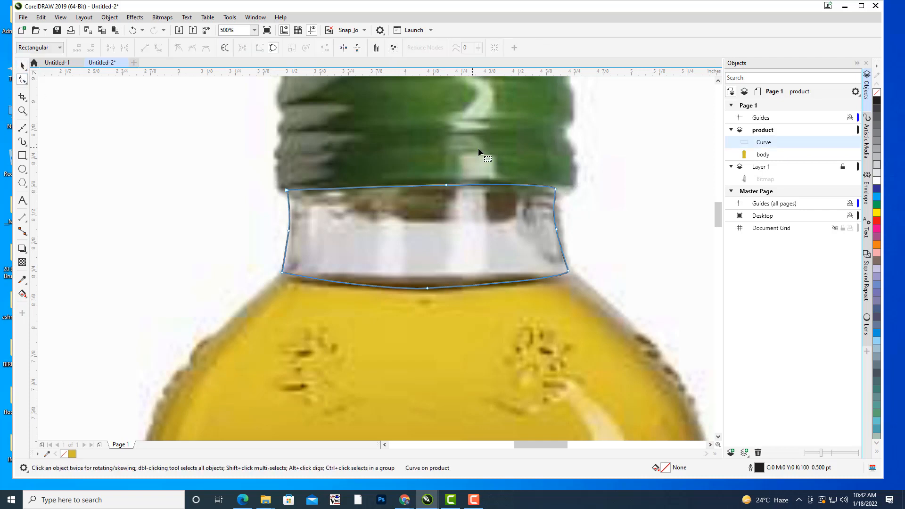
click(555, 189)
drag(555, 185, 562, 191)
click(568, 238)
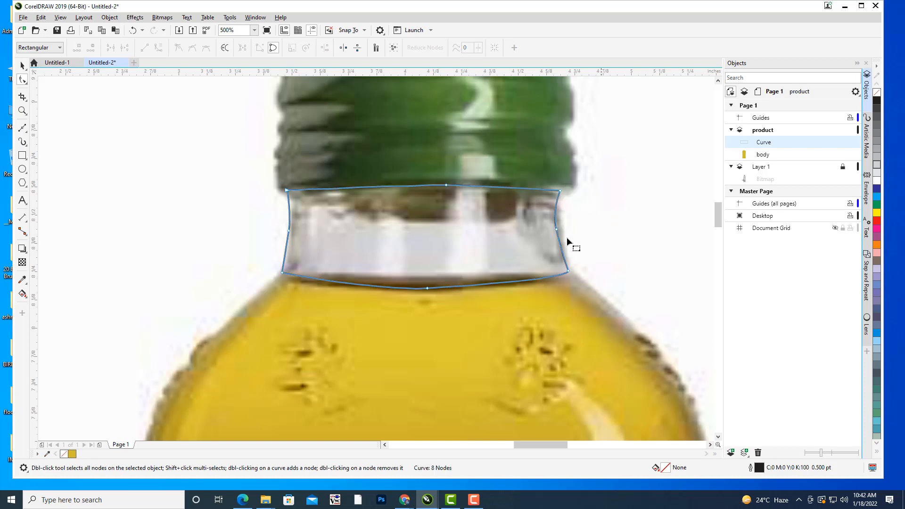
Fill the neck shape with 10% black and set its outline width to None.
click(877, 173)
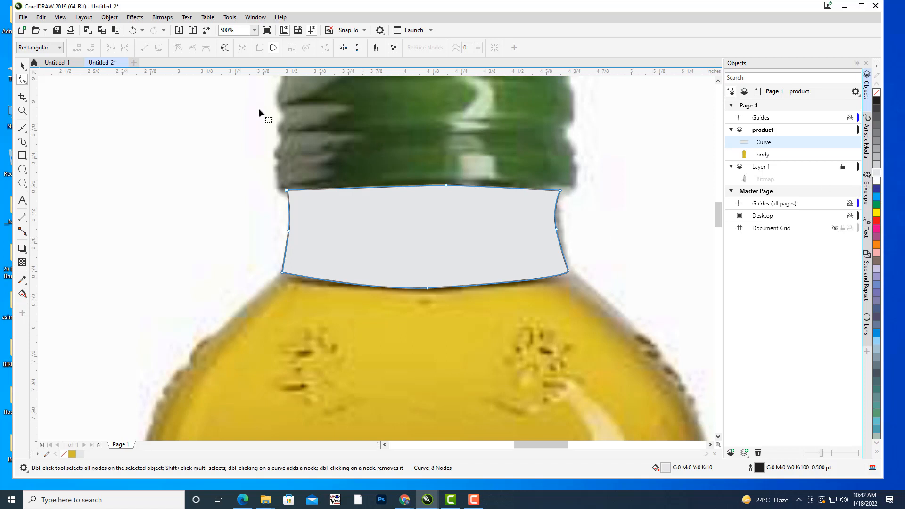
click(23, 67)
click(90, 139)
click(453, 204)
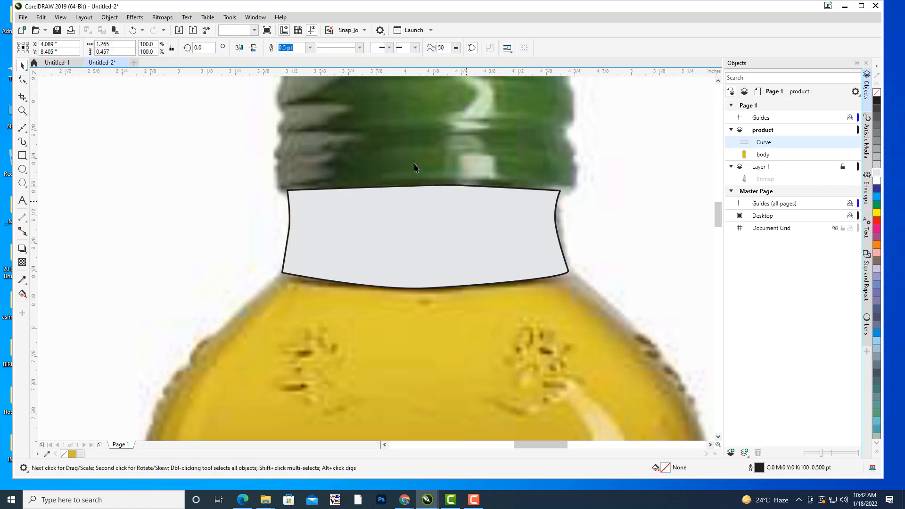
click(310, 47)
click(292, 60)
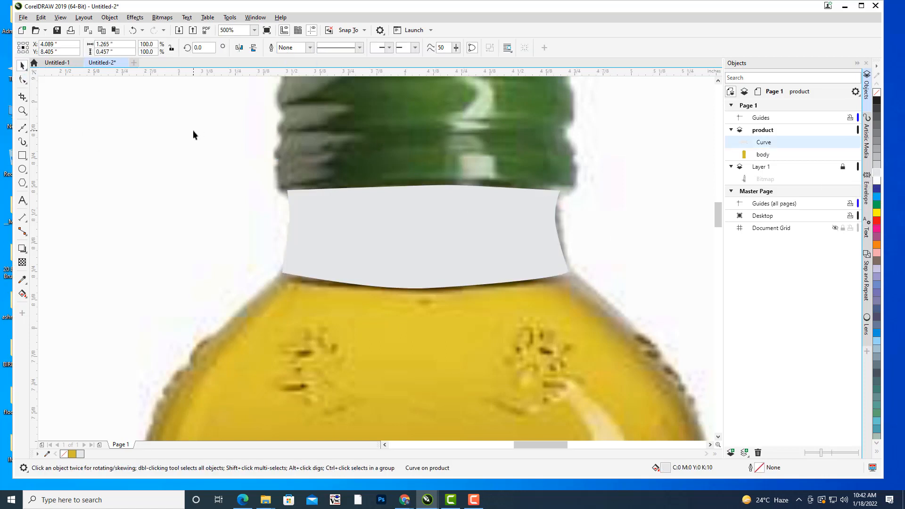
click(194, 130)
Hide the neck curve on the product layer and rename it neck.
click(477, 218)
click(848, 142)
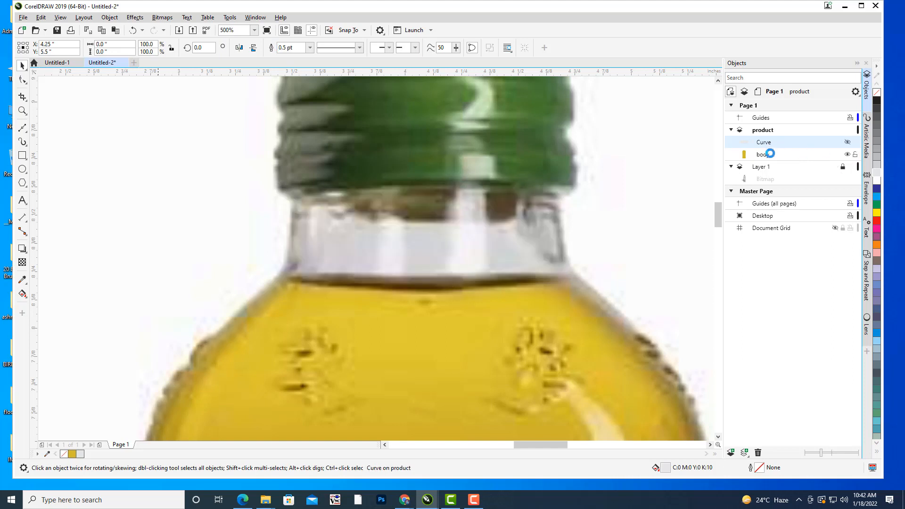
click(676, 169)
scroll(589, 176, down, 2)
drag(608, 160, 598, 239)
click(764, 143)
right_click(765, 143)
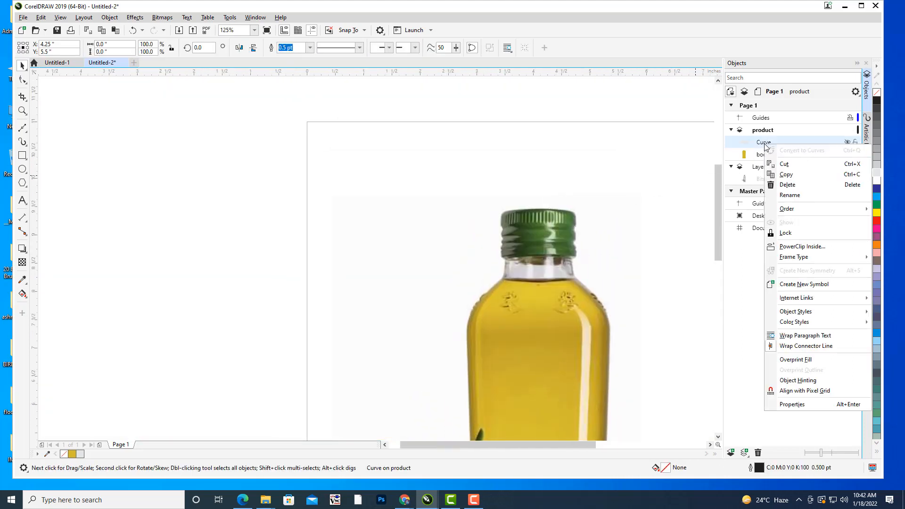
click(808, 198)
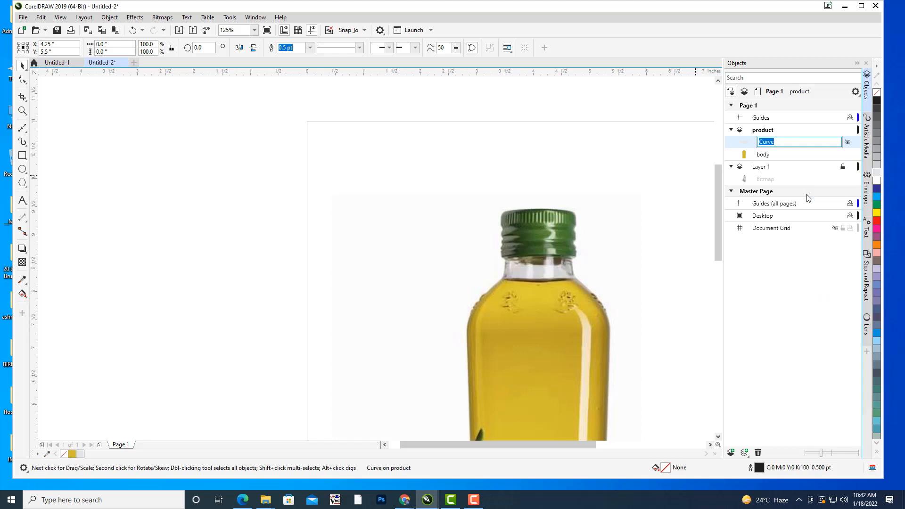
key(Return)
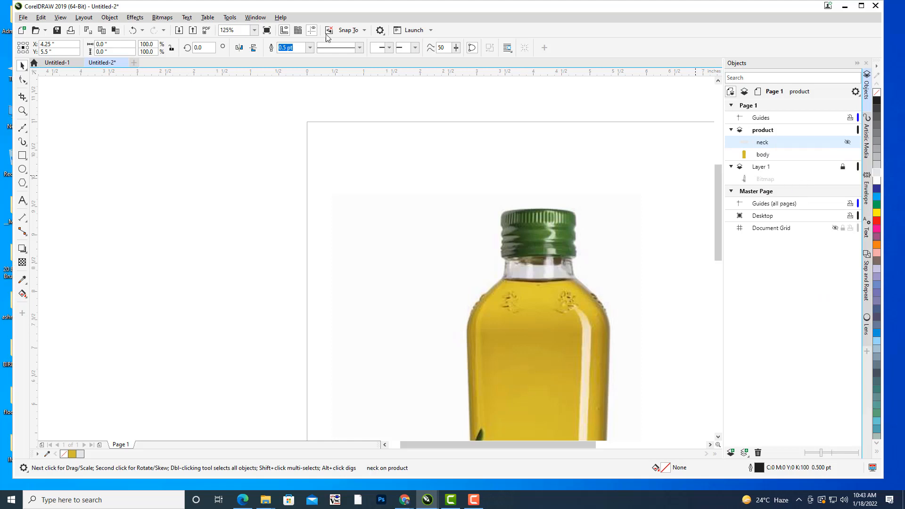
Make the product layer active and choose the Bézier tool for tracing the green cap.
click(583, 211)
drag(582, 211, 564, 159)
scroll(564, 158, up, 1)
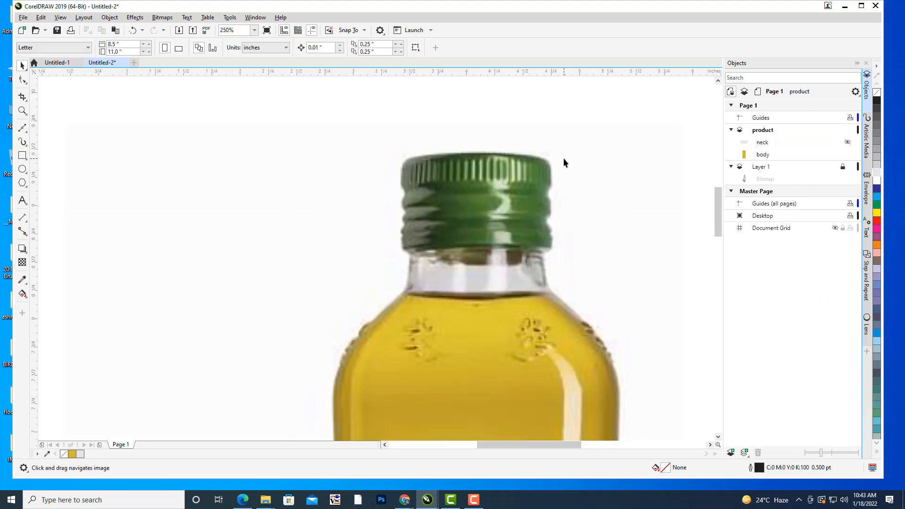
click(768, 133)
scroll(559, 190, up, 2)
scroll(572, 279, down, 1)
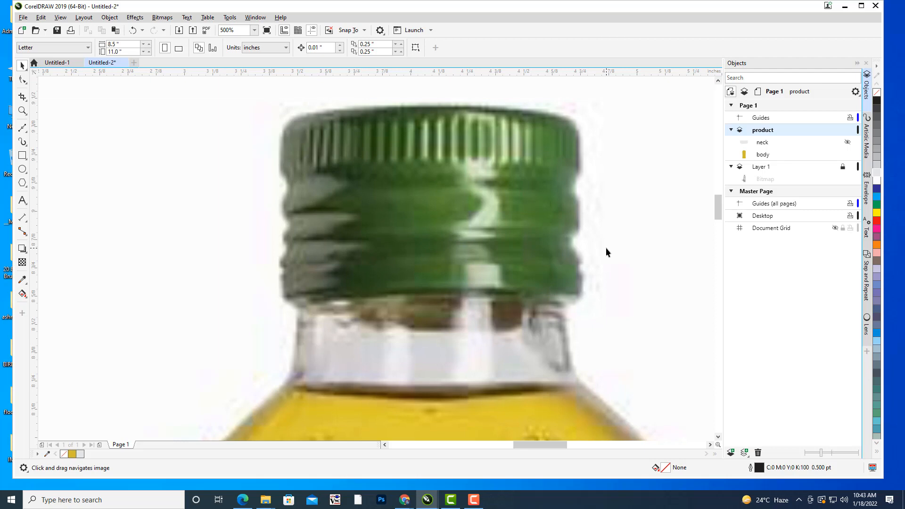
drag(462, 209, 467, 213)
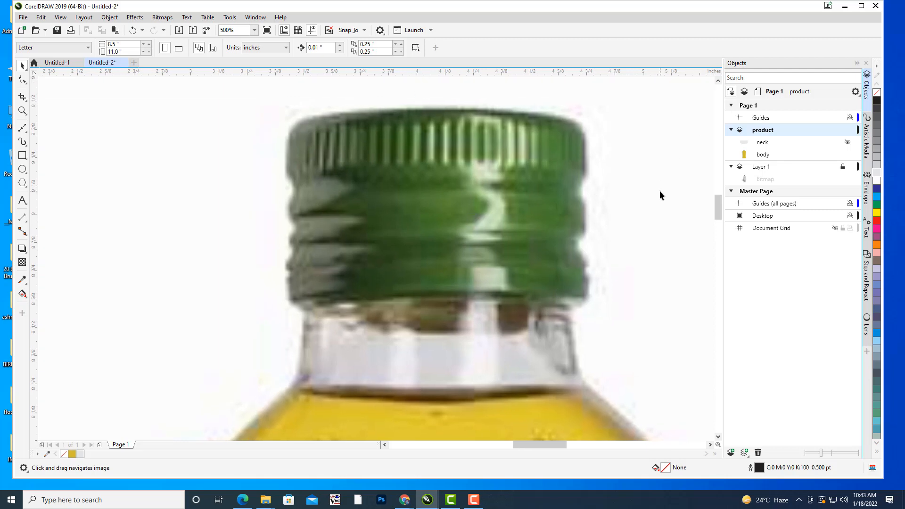
drag(644, 196, 627, 204)
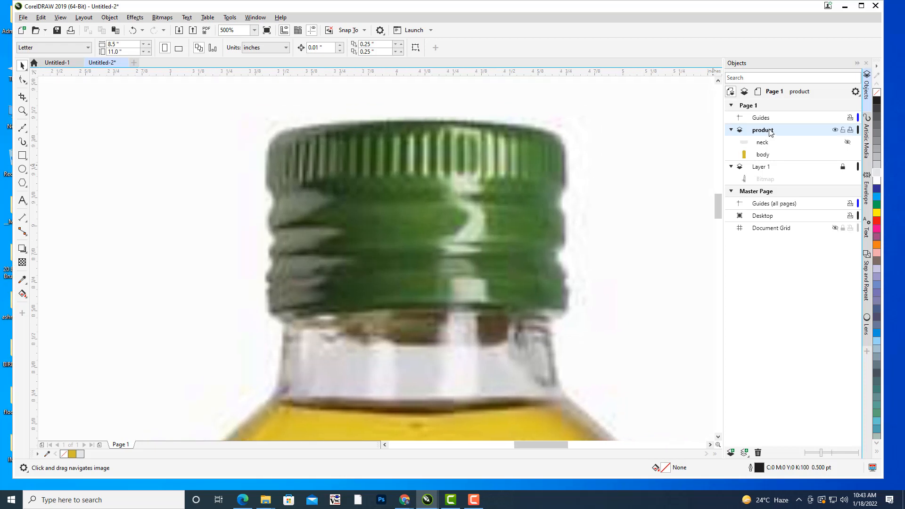
drag(497, 182, 503, 184)
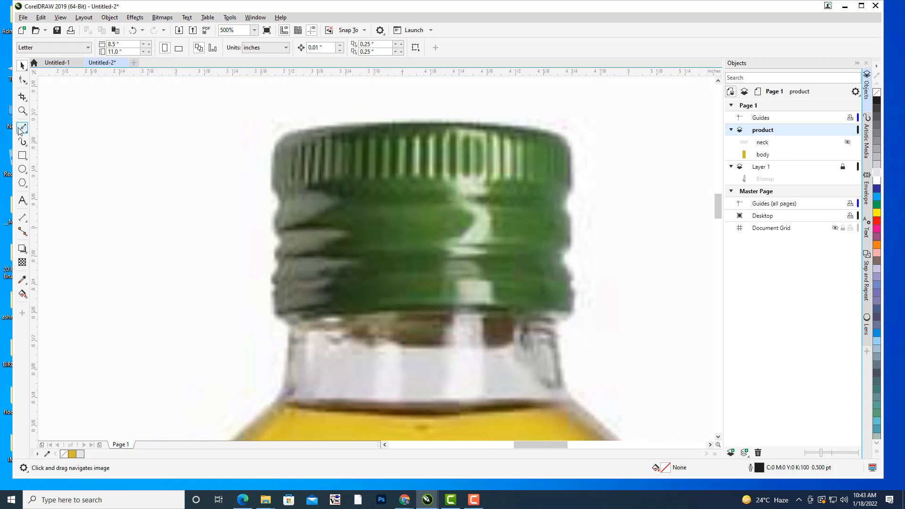
click(19, 130)
click(66, 151)
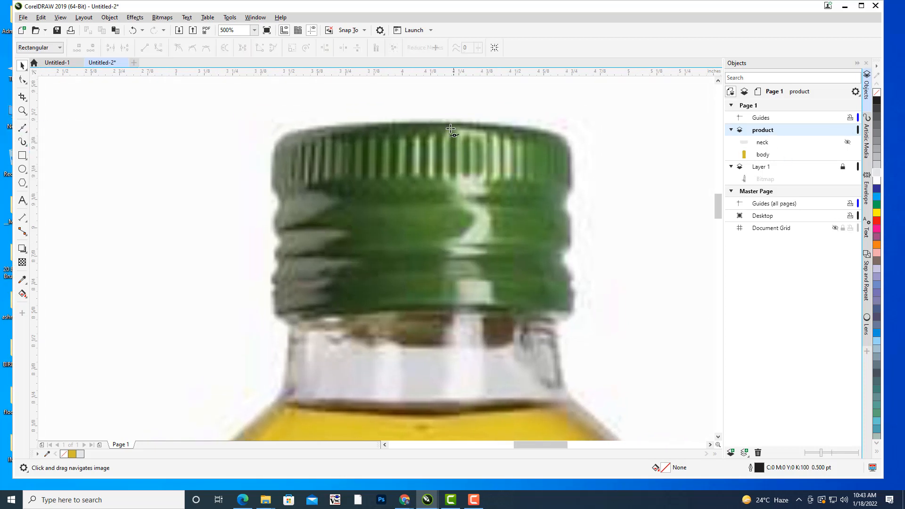
Trace the cap's right half with a closed Bézier shape from the top centre, down the ridged right edge and back through the bottom centre.
click(451, 124)
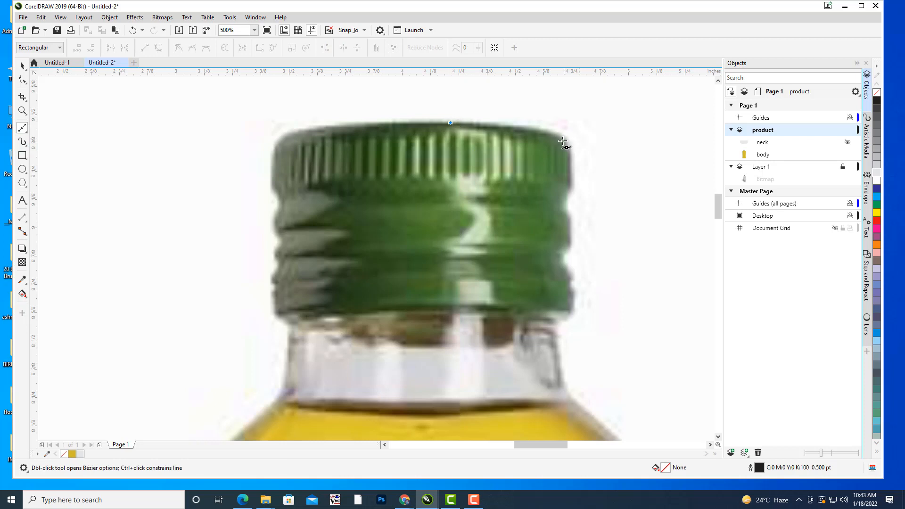
click(568, 140)
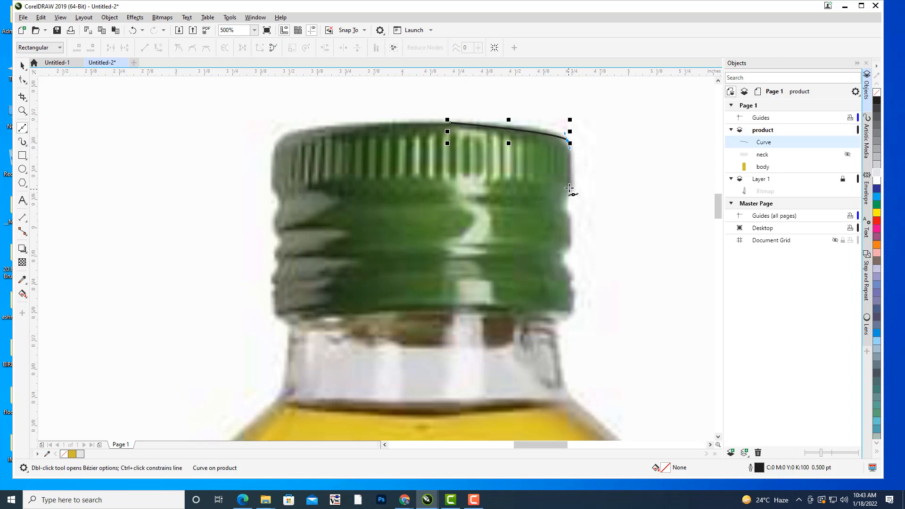
click(570, 186)
click(565, 204)
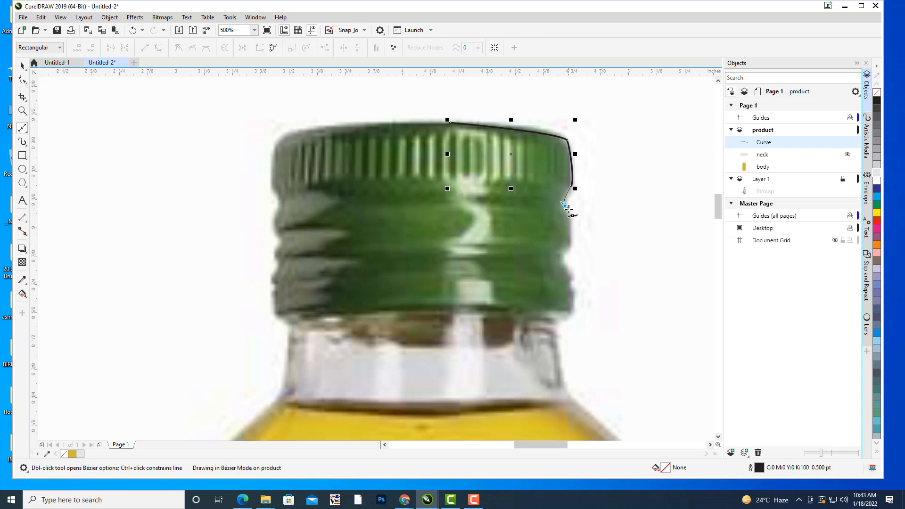
click(570, 227)
click(561, 255)
click(569, 279)
click(574, 307)
drag(573, 312, 573, 311)
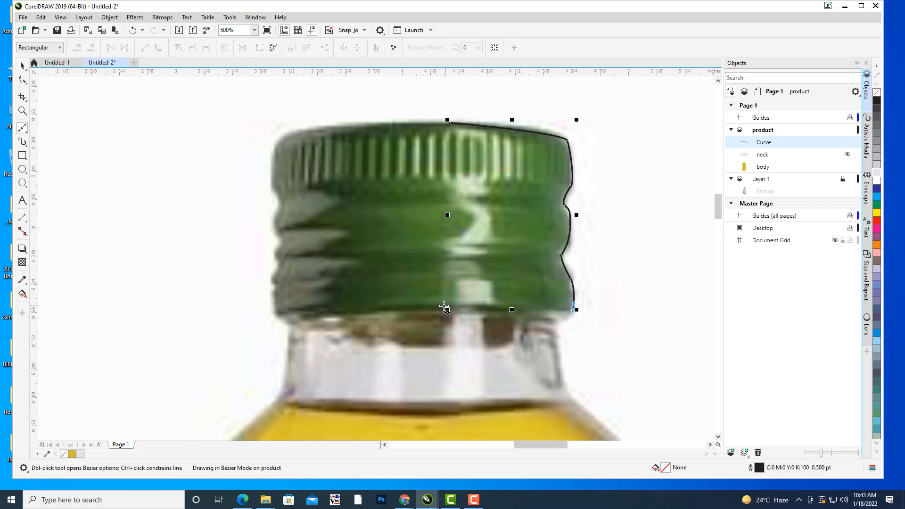
click(434, 307)
click(451, 123)
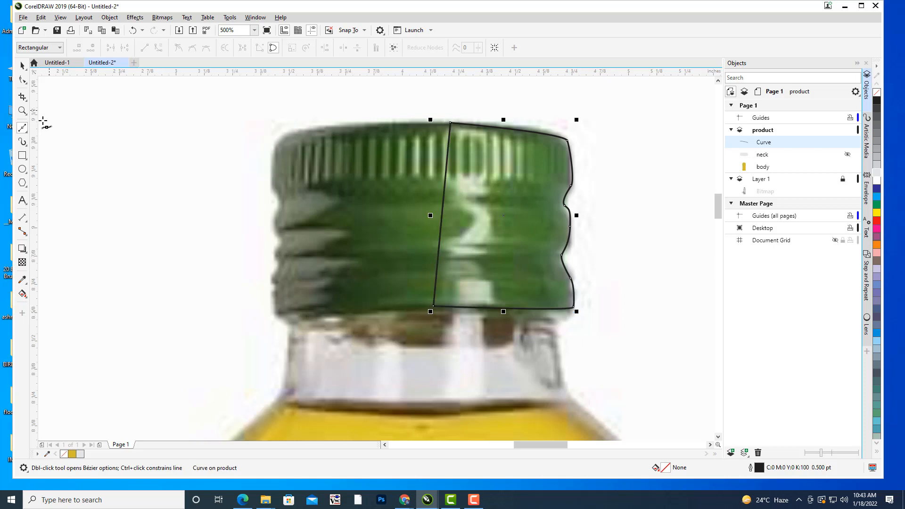
Refine the half-cap outline by aligning its top-centre node above the bottom one, rounding the right shoulder and lowering the bottom-centre node.
click(22, 82)
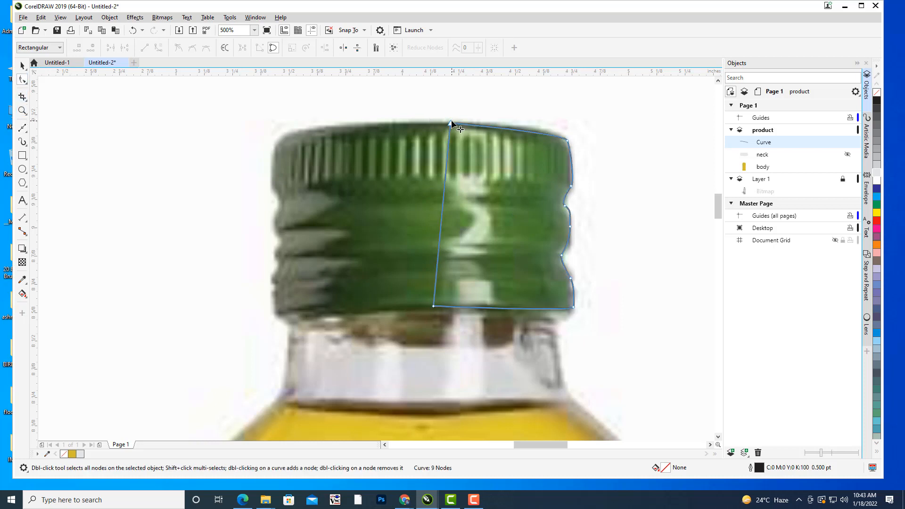
click(451, 121)
drag(450, 122, 434, 122)
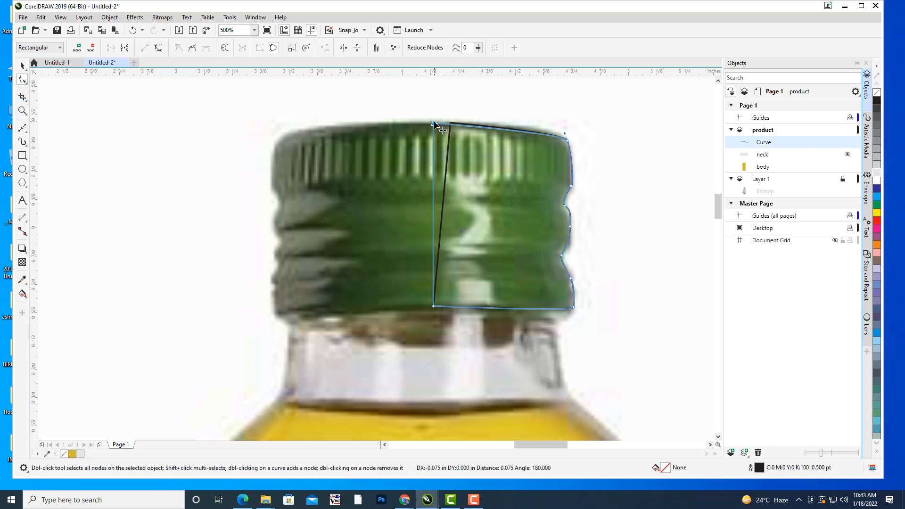
click(567, 140)
drag(565, 133, 560, 128)
drag(434, 307, 432, 314)
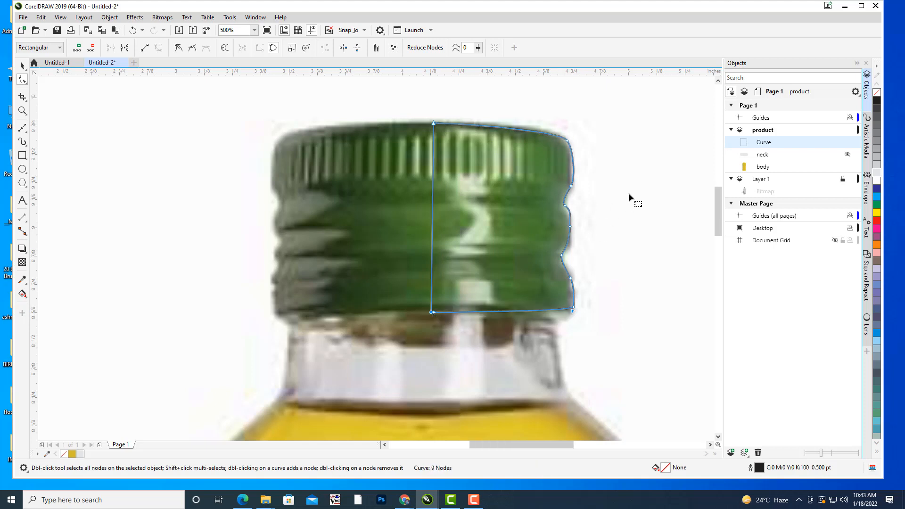
scroll(628, 193, down, 2)
scroll(629, 193, up, 2)
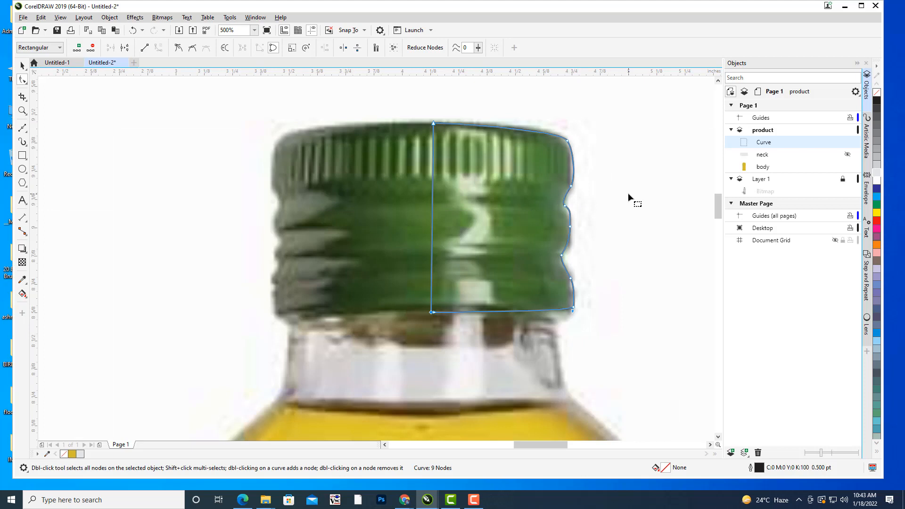
Fill the half-cap shape with the dark green #427032 sampled from the cap in the photo.
click(23, 66)
click(217, 186)
click(555, 136)
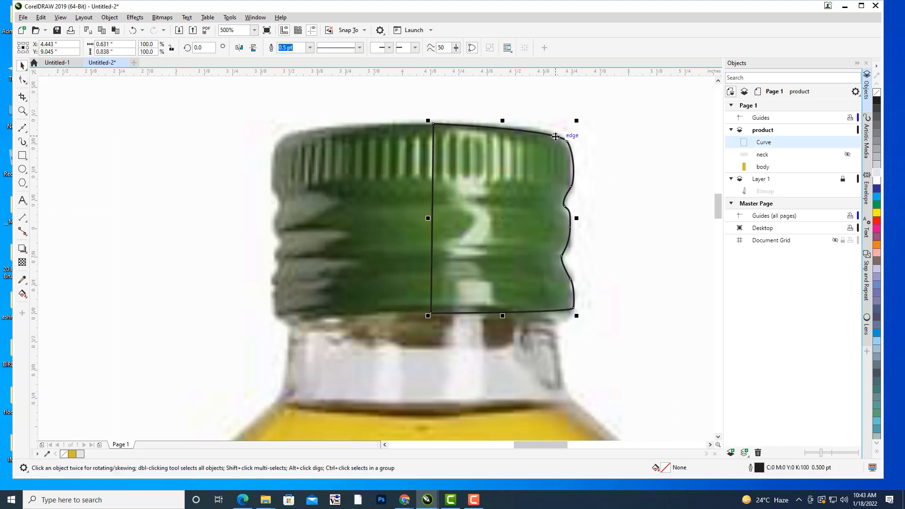
click(23, 280)
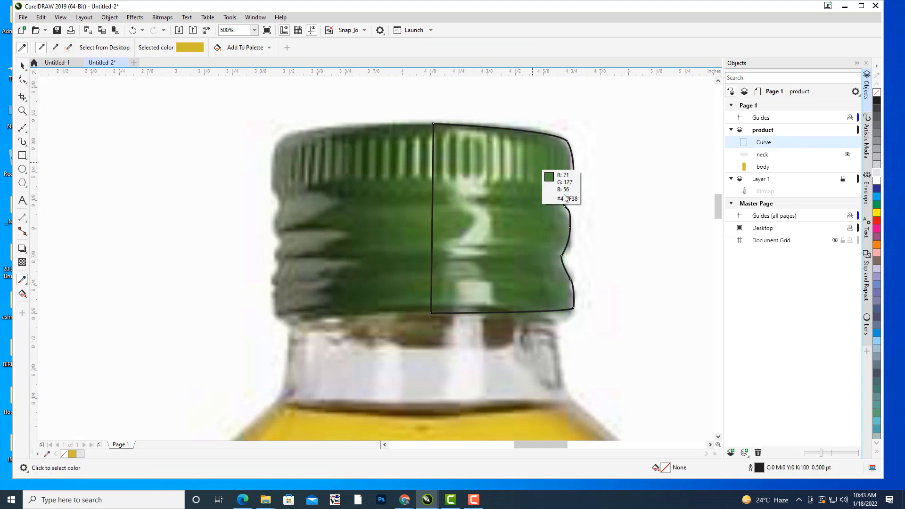
click(520, 203)
click(517, 215)
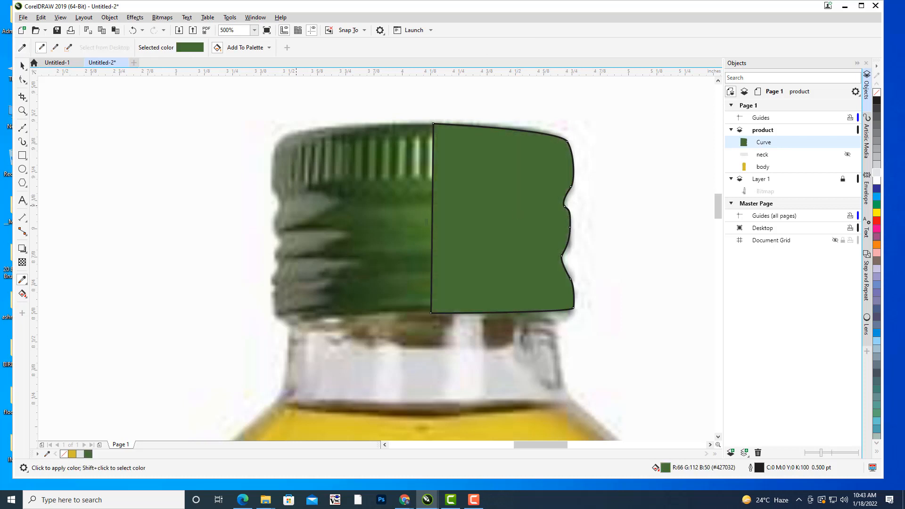
Set the outline width of the green half-cap shape to None and deselect it.
click(22, 66)
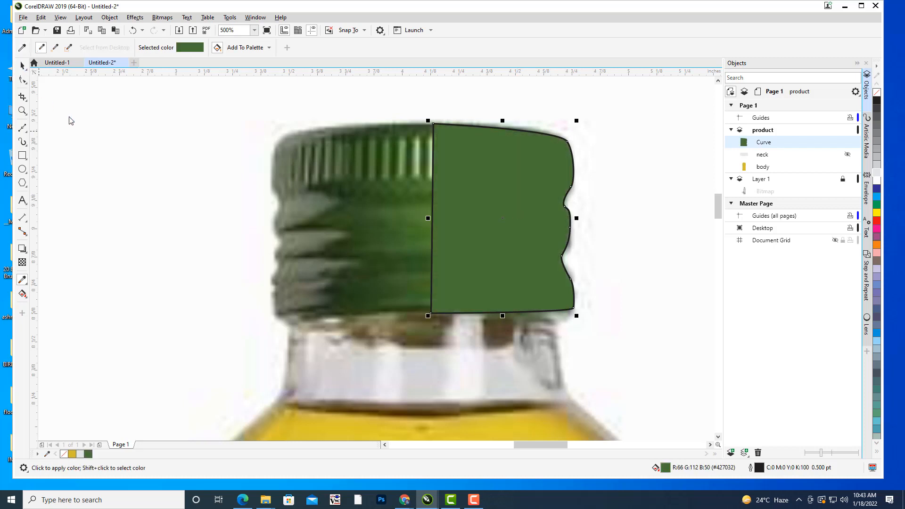
click(480, 184)
click(310, 47)
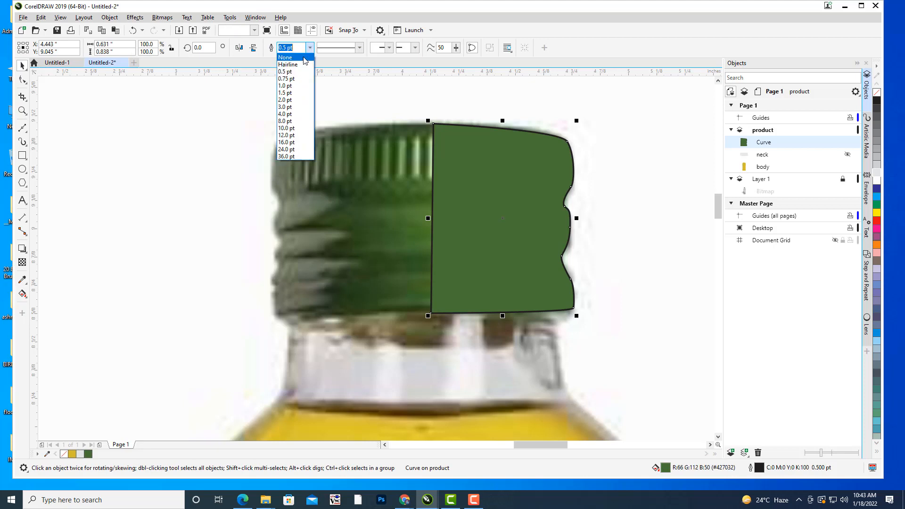
click(288, 54)
click(209, 116)
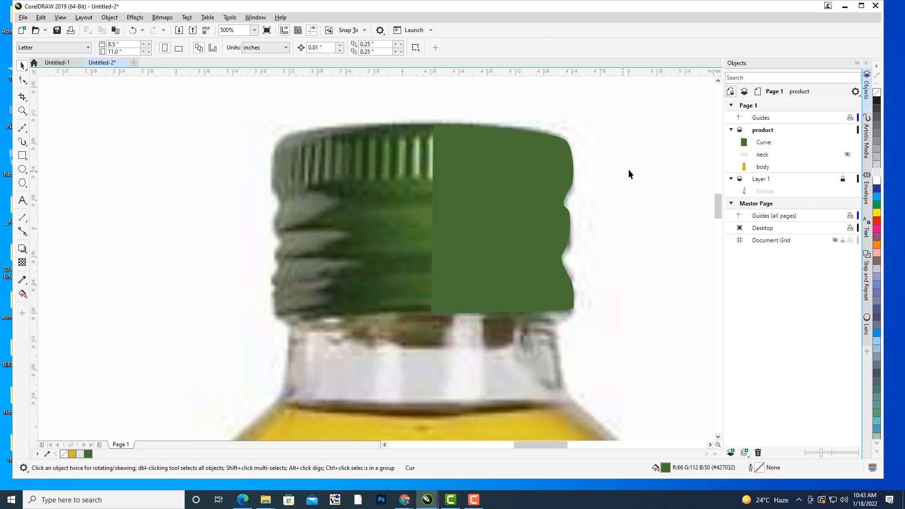
Duplicate the green half-cap, place the copy against its straight edge over the photo's left half, and mirror it horizontally.
click(510, 203)
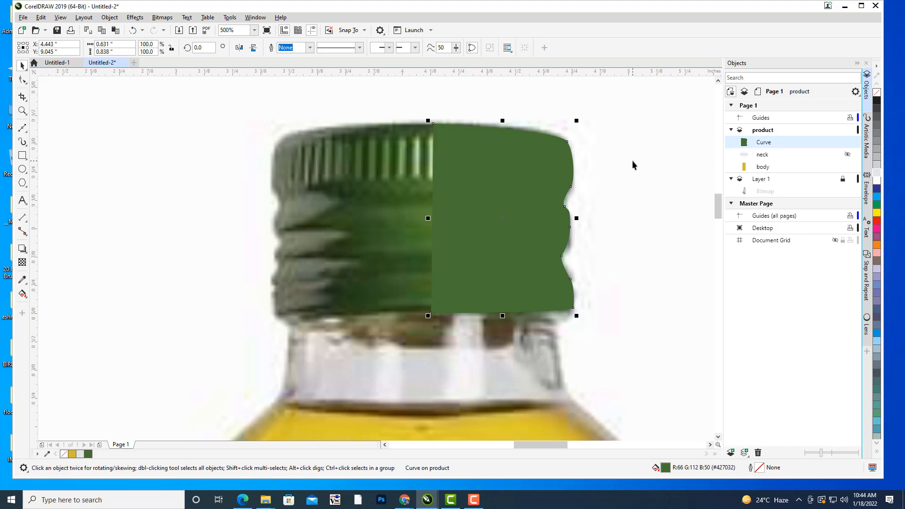
key(ctrl+v)
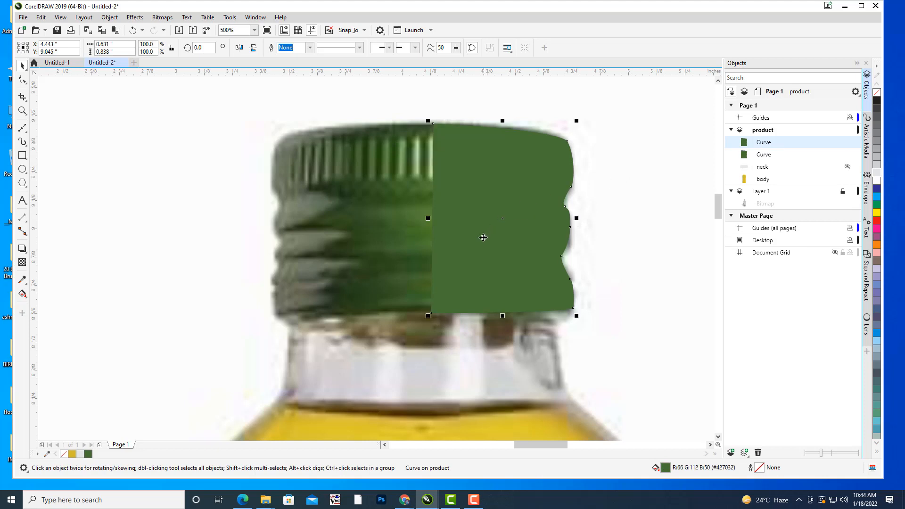
drag(493, 223, 378, 195)
click(239, 48)
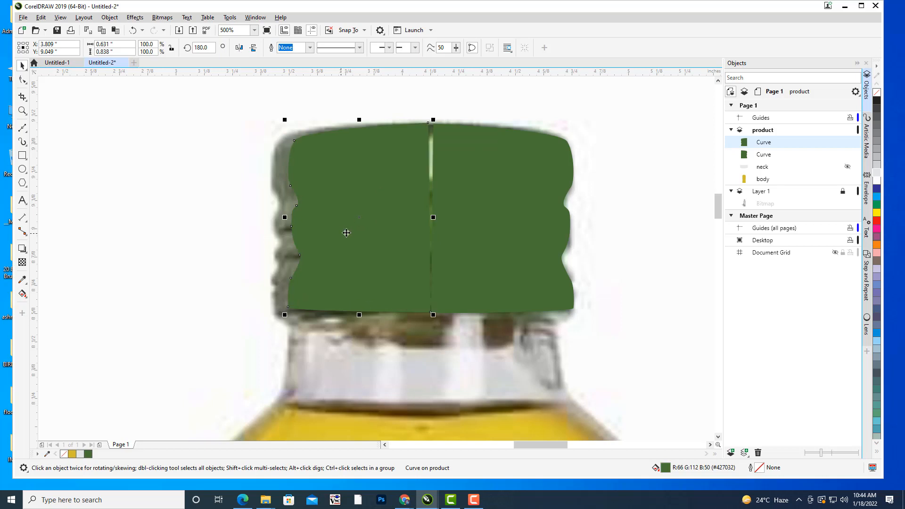
Hide the body shape and the photo layer, Layer 1, so only the two cap halves are shown.
click(471, 202)
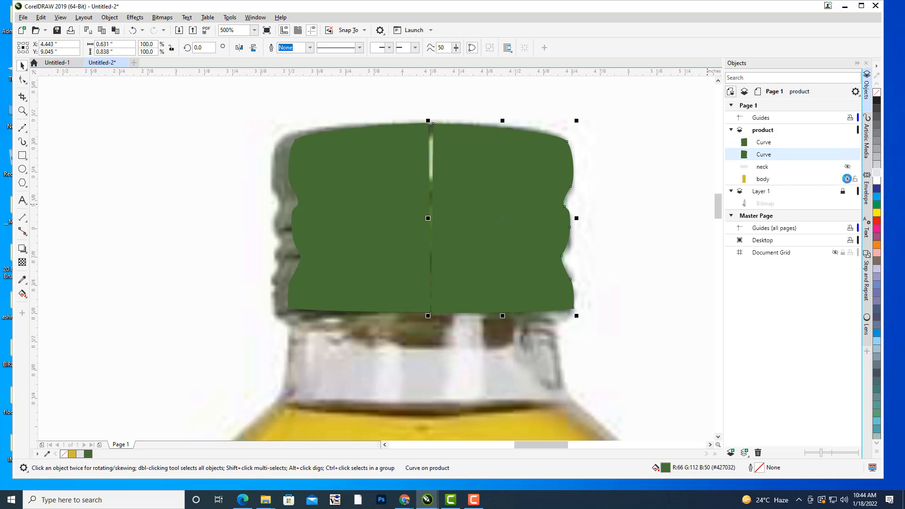
click(848, 178)
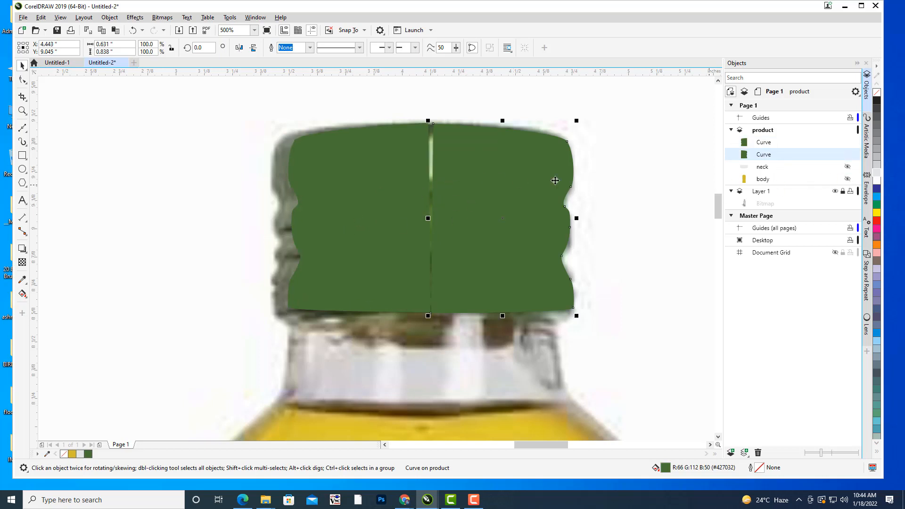
click(670, 161)
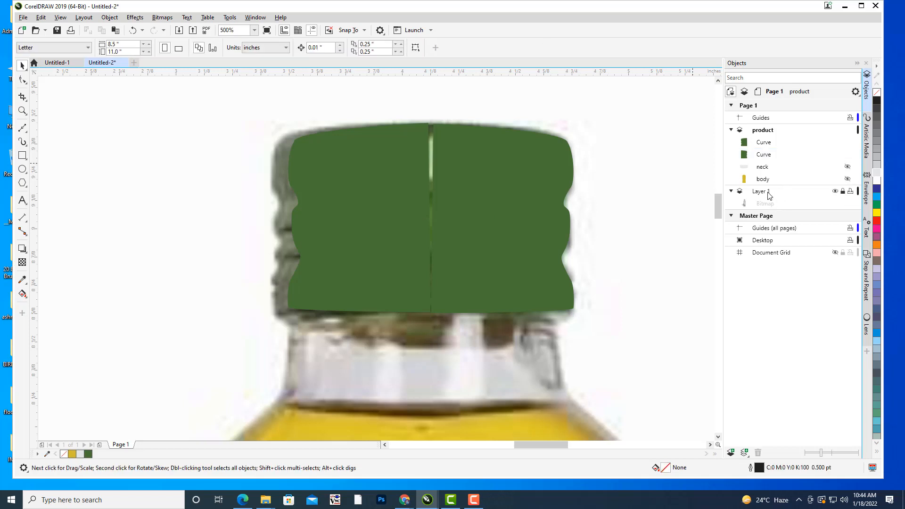
click(767, 191)
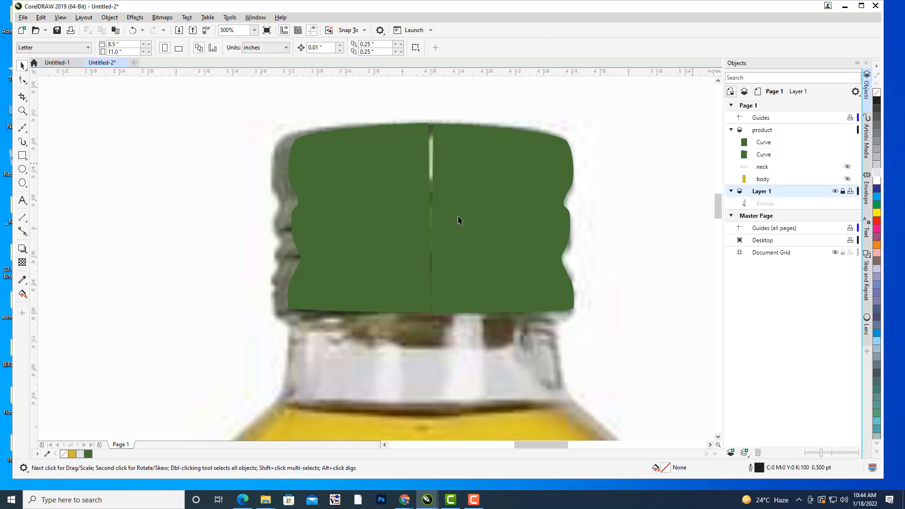
click(835, 192)
Try to close the centre gap by moving the right half's top-centre node onto the left half's top corner.
click(480, 188)
drag(480, 188, 468, 197)
scroll(457, 131, up, 1)
click(22, 80)
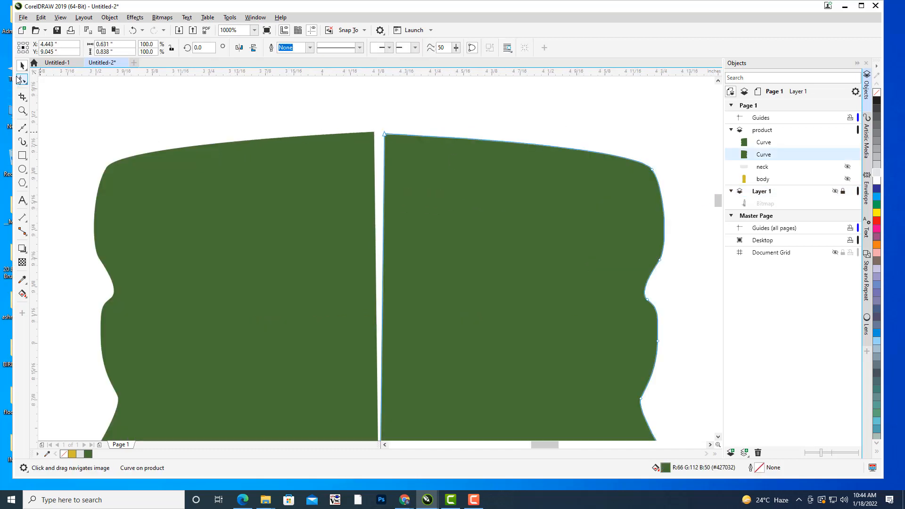
drag(386, 133, 375, 134)
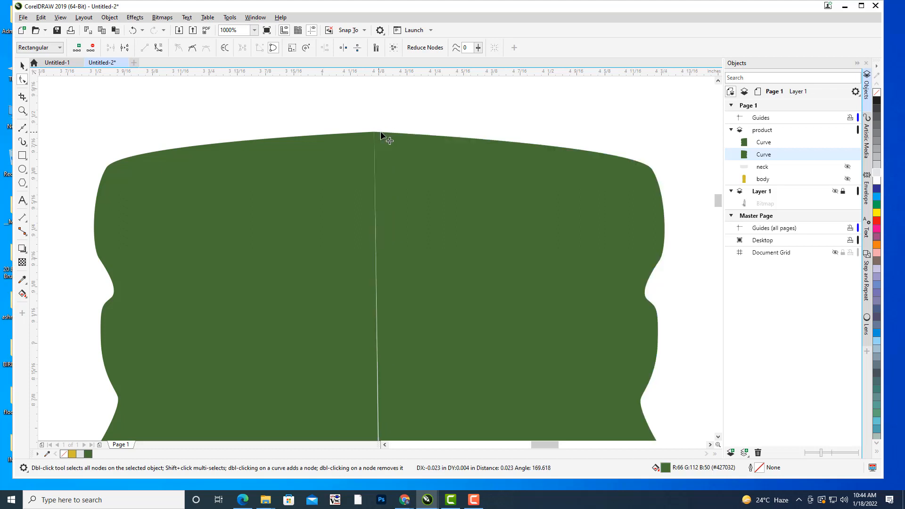
scroll(561, 166, down, 1)
scroll(491, 147, up, 1)
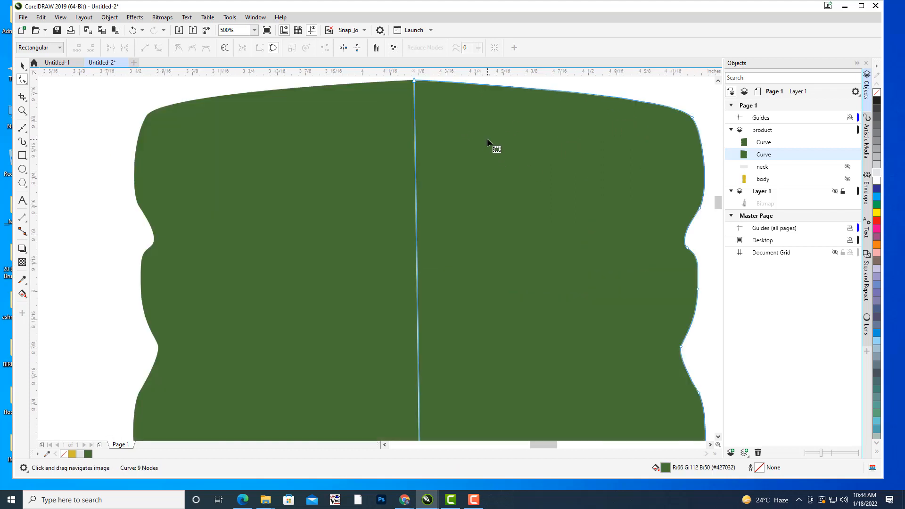
drag(490, 148, 465, 249)
key(ctrl+z)
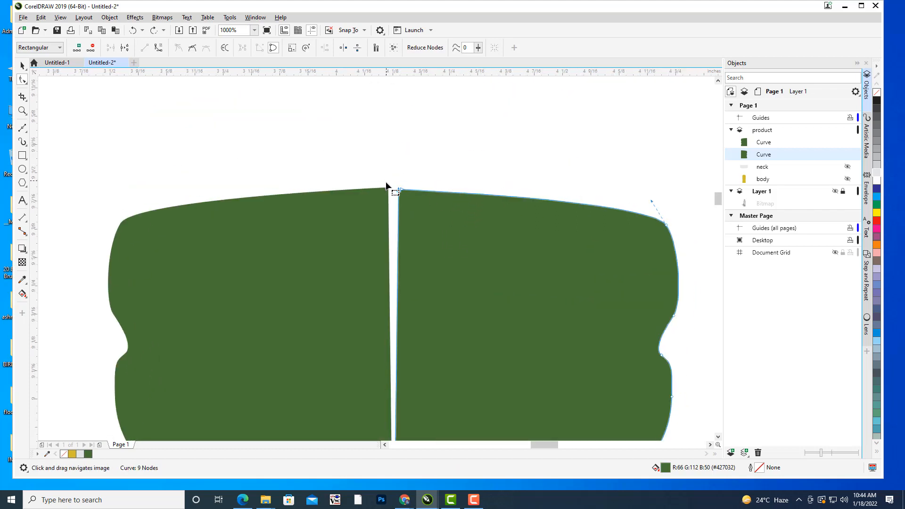
click(387, 187)
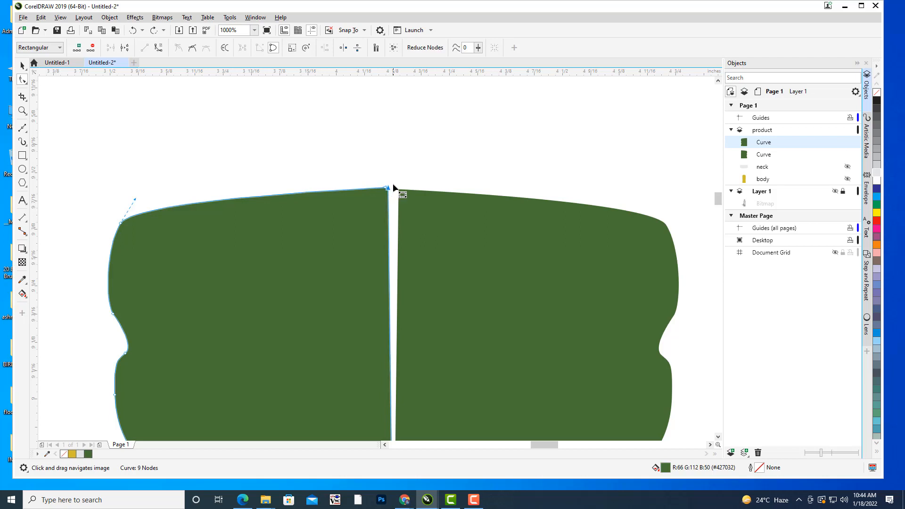
scroll(393, 184, up, 2)
drag(372, 197, 399, 196)
click(418, 209)
click(382, 197)
click(401, 197)
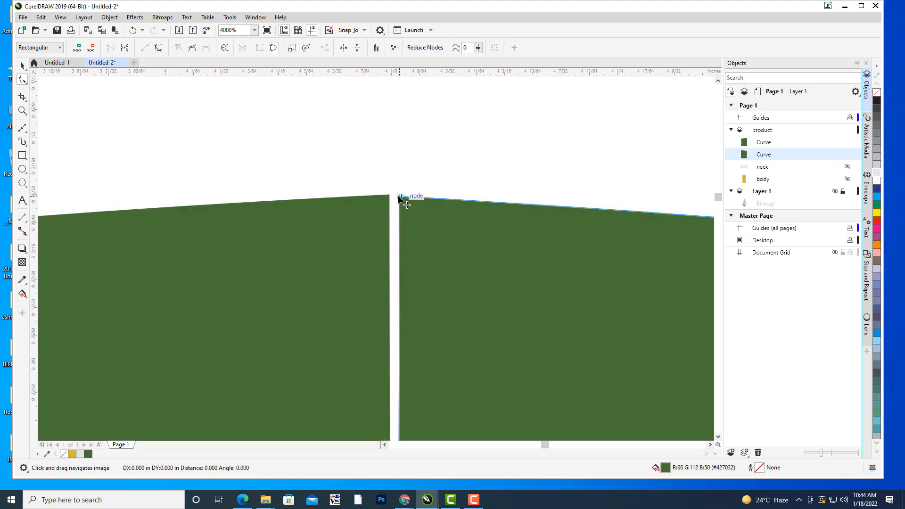
double_click(389, 194)
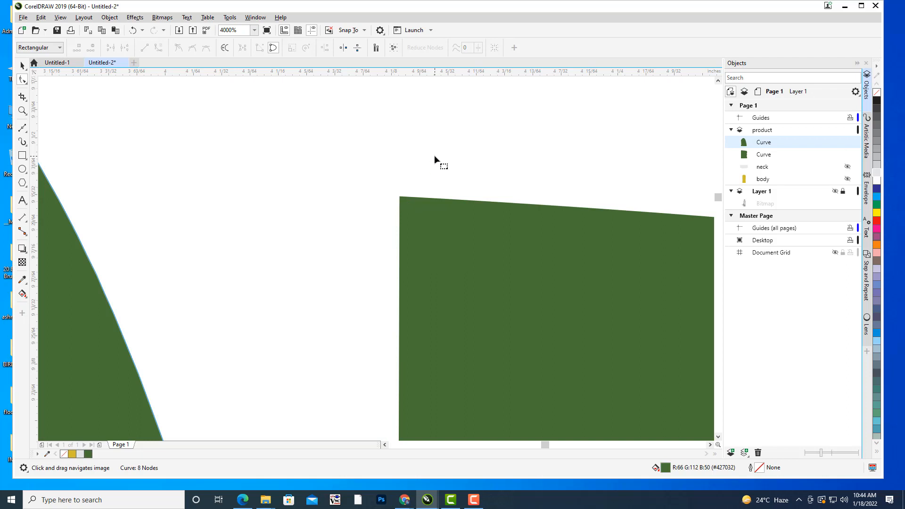
key(ctrl+z)
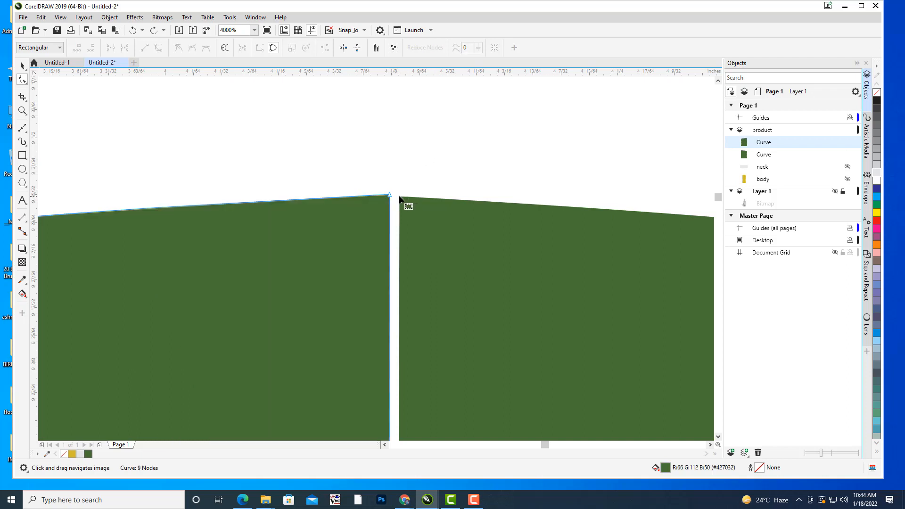
Snap the right half's top-centre and bottom-centre nodes onto the matching inner corners of the left half.
click(401, 196)
drag(399, 196, 390, 194)
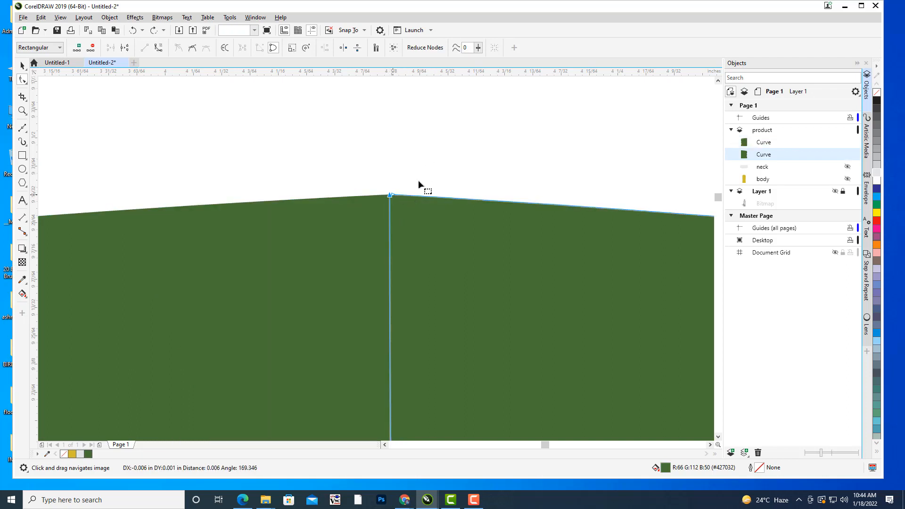
scroll(448, 168, down, 4)
scroll(565, 189, down, 2)
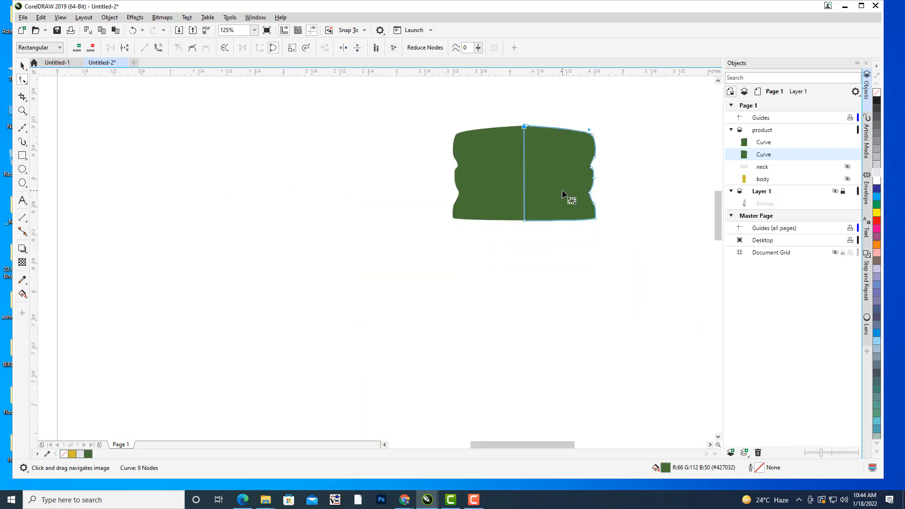
scroll(564, 194, up, 4)
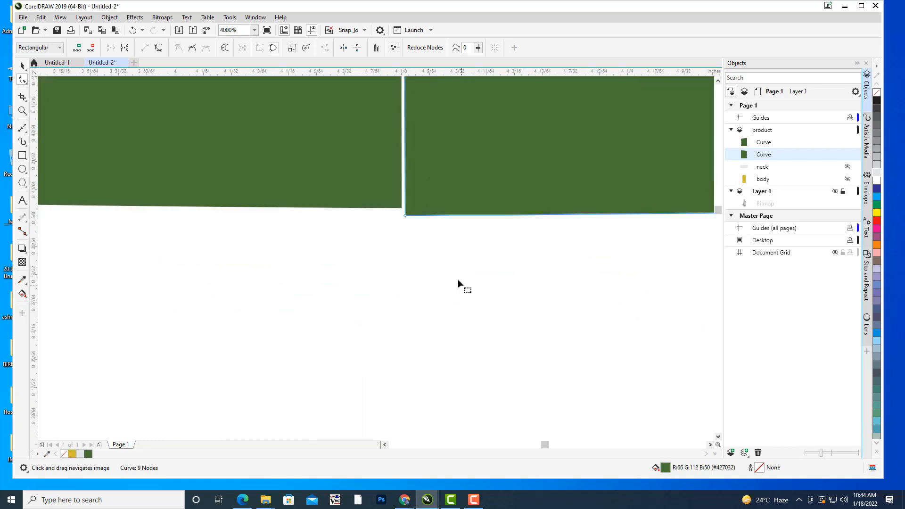
drag(405, 216, 406, 209)
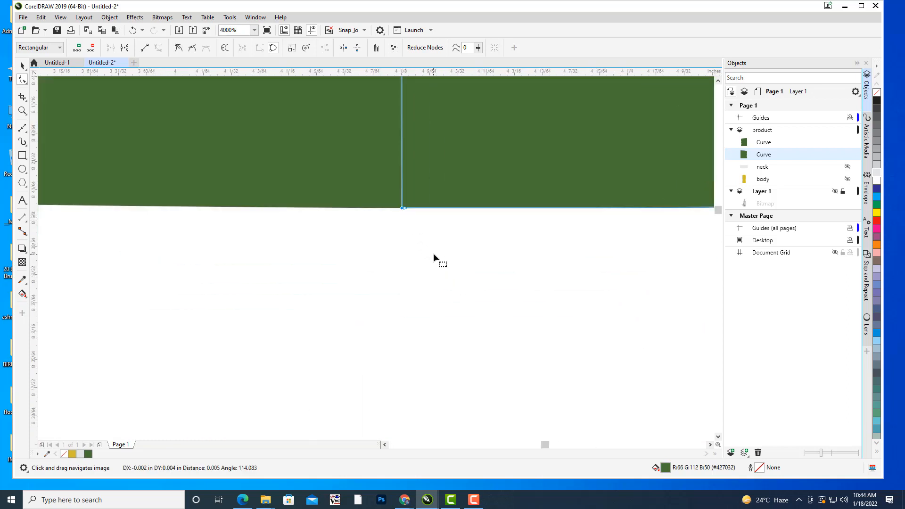
scroll(516, 221, down, 2)
scroll(542, 196, down, 3)
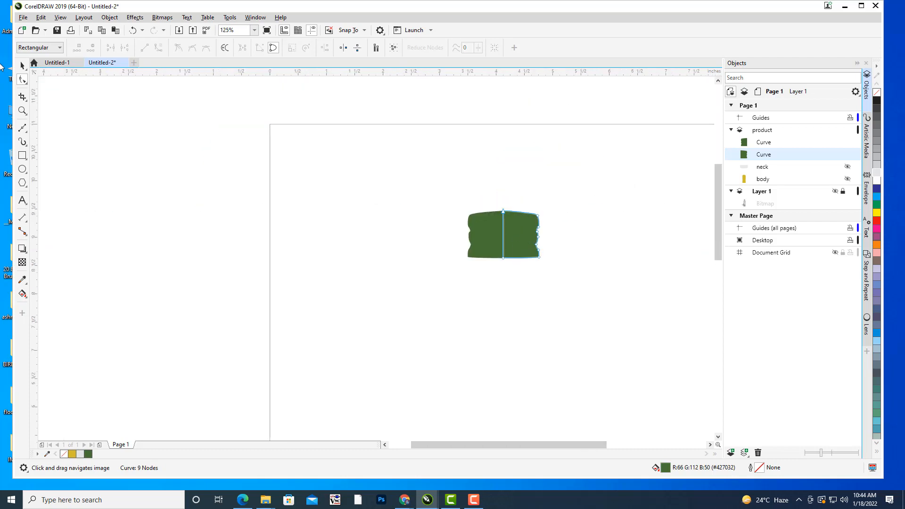
Select both cap halves and weld them into a single shape.
click(22, 66)
scroll(550, 264, up, 1)
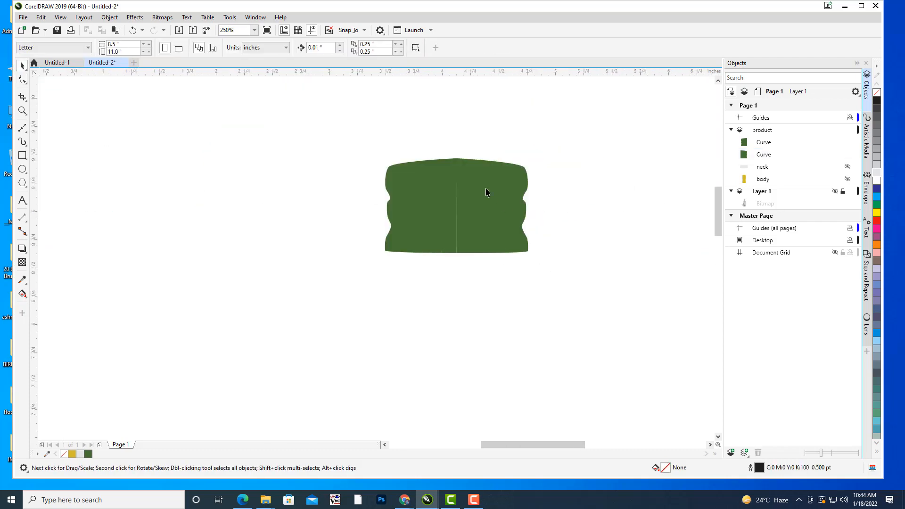
key(space)
drag(614, 218, 587, 232)
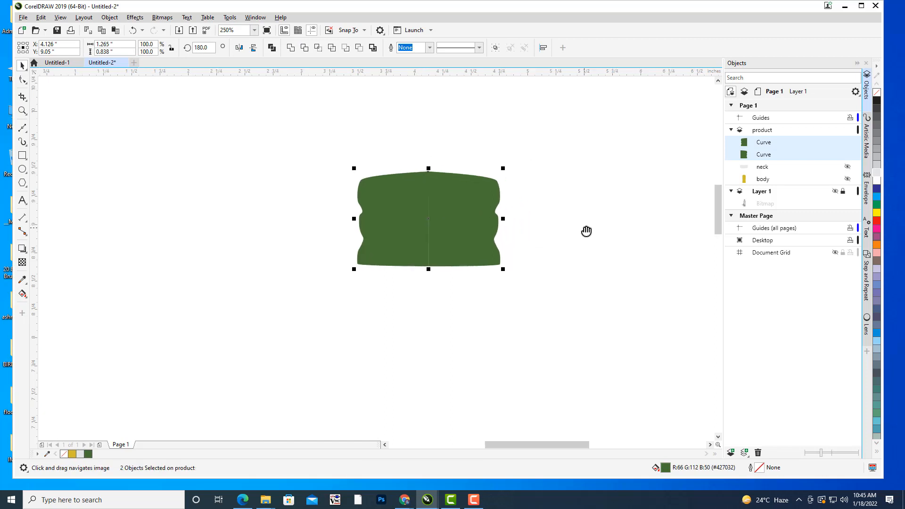
click(290, 48)
click(607, 206)
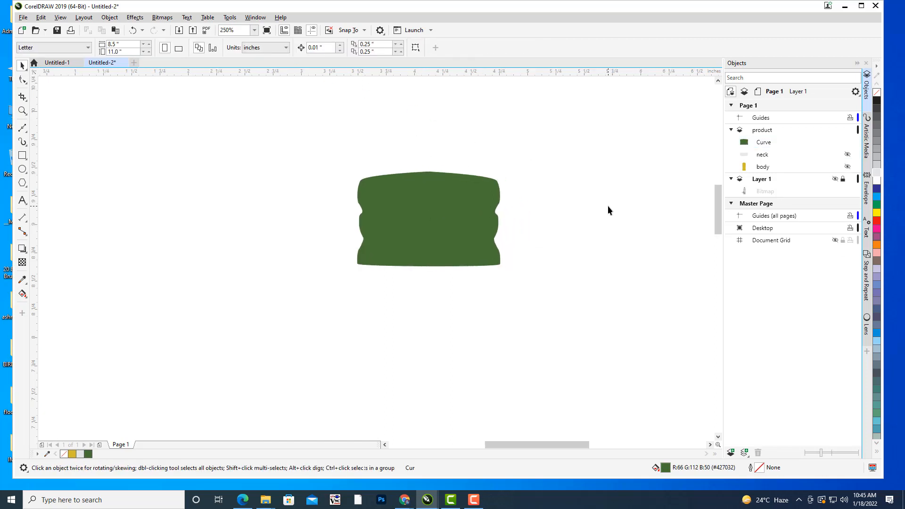
Delete the top-centre node of the welded cap to smooth the peak in its upper edge.
scroll(455, 213, up, 1)
drag(456, 213, 481, 221)
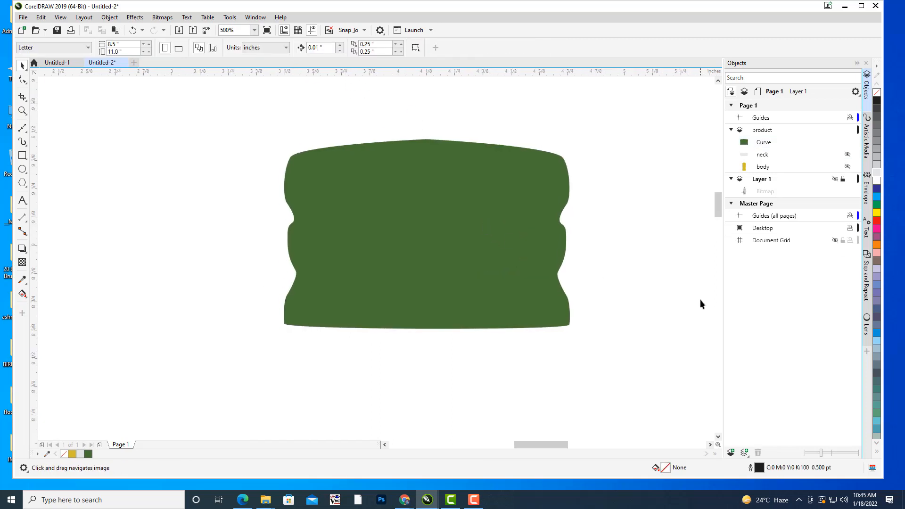
drag(587, 236, 575, 242)
click(433, 217)
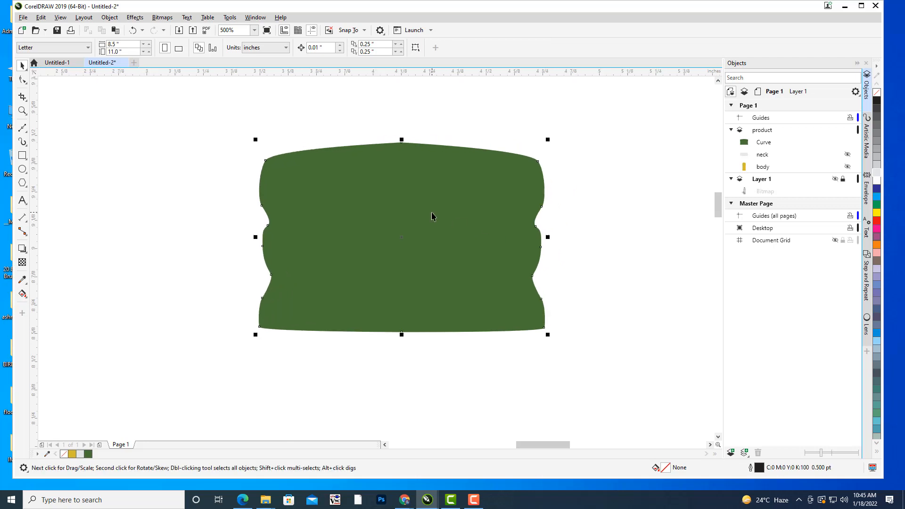
scroll(538, 203, up, 1)
click(22, 79)
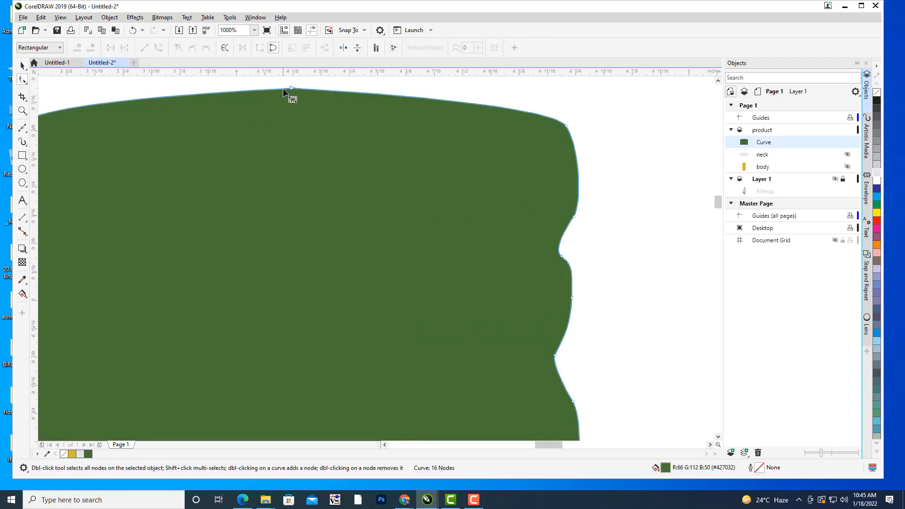
double_click(291, 88)
scroll(372, 162, down, 2)
drag(433, 221, 505, 186)
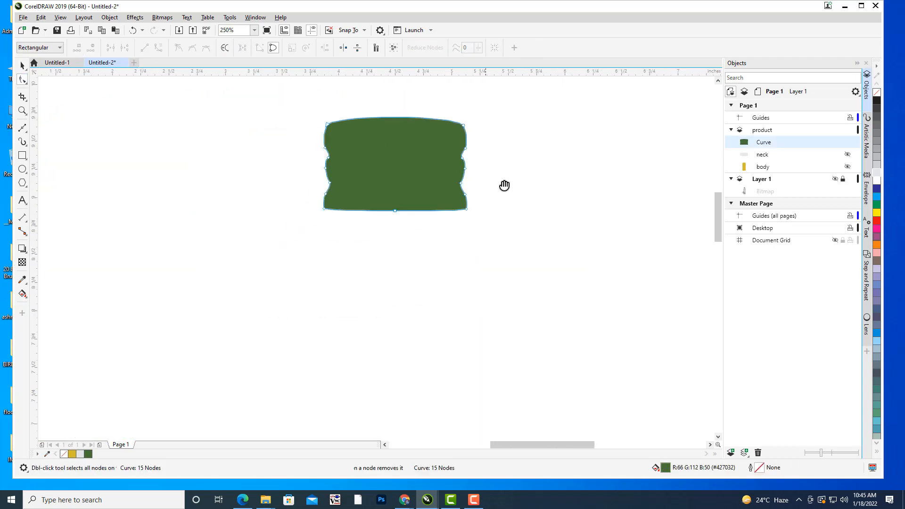
Delete the cap's bottom-centre node to smooth its lower edge, and deselect the shape.
scroll(498, 183, down, 1)
scroll(441, 211, up, 2)
drag(479, 148, 380, 266)
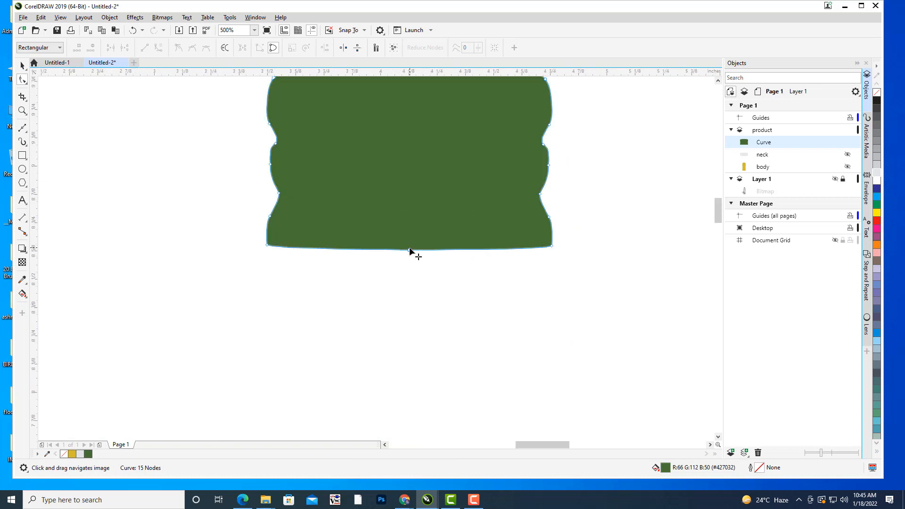
click(408, 249)
key(Delete)
scroll(519, 222, down, 3)
scroll(506, 243, up, 2)
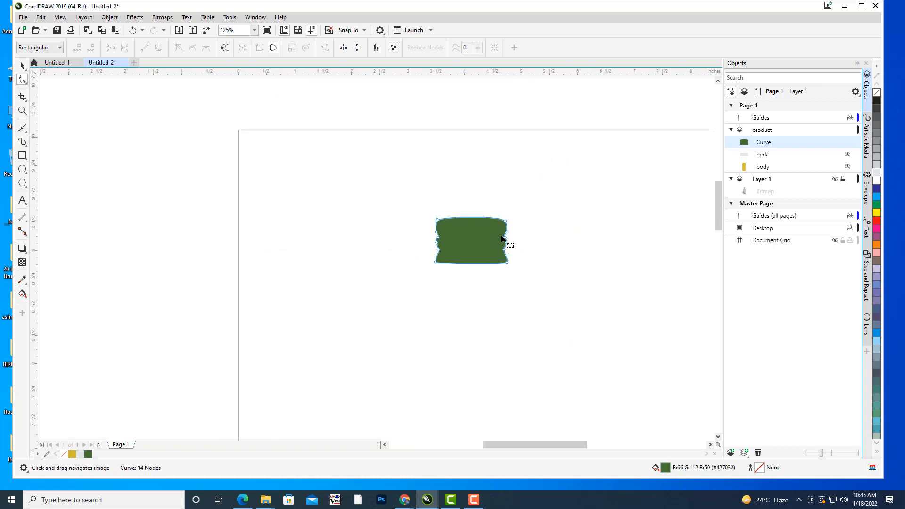
click(22, 66)
click(102, 163)
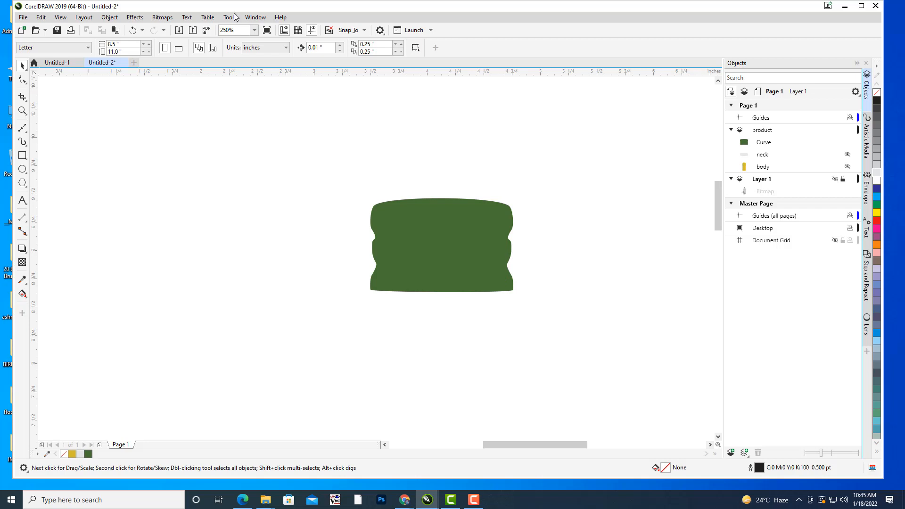
Rename the green curve on the product layer as cap and deselect it.
click(766, 143)
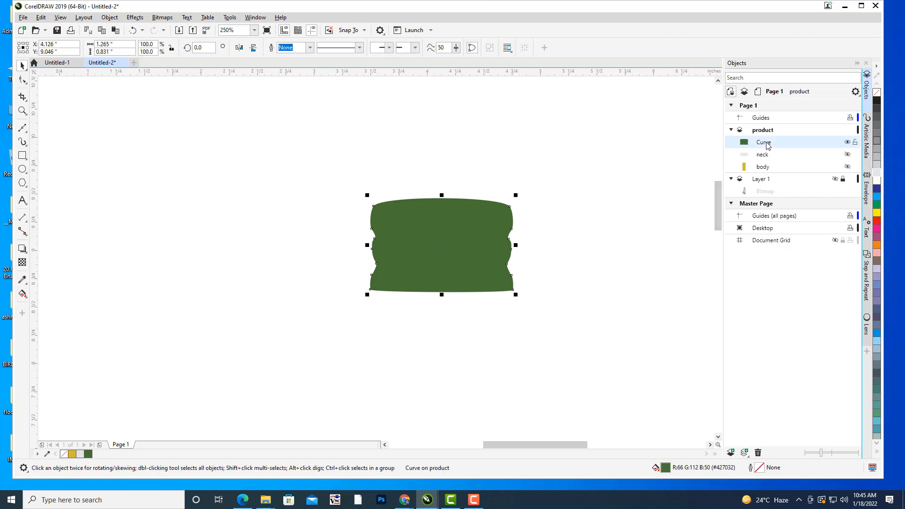
right_click(767, 146)
click(796, 193)
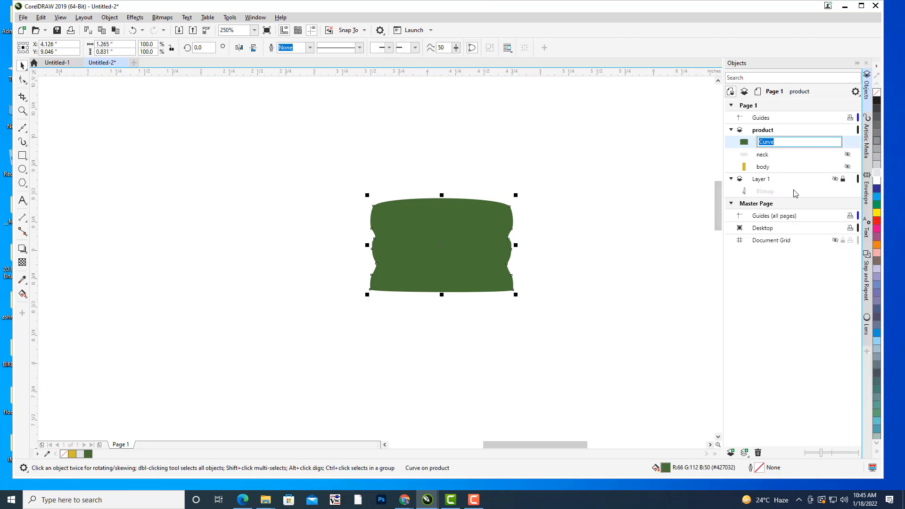
text(cap)
key(Return)
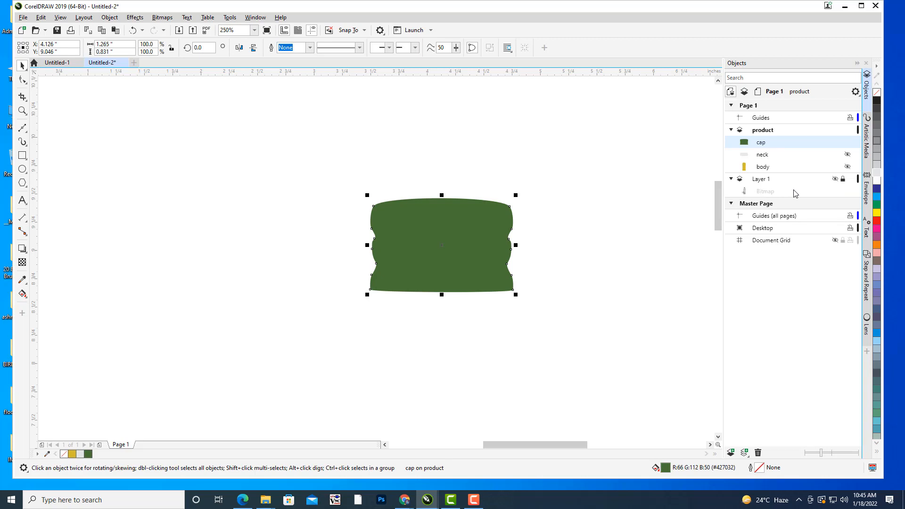
click(597, 122)
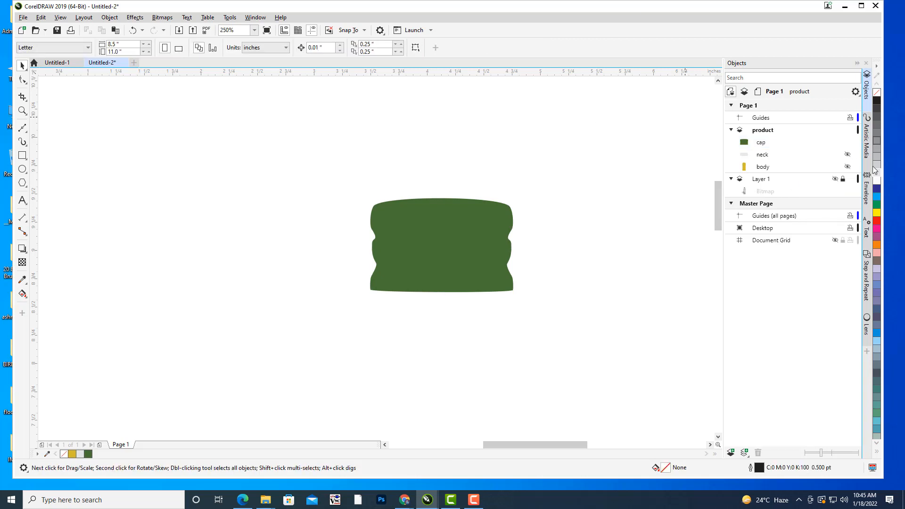
Show the neck shape and move it slightly up and to the right, to X 4.114 and Y 8.422 inches, beneath the cap.
click(847, 154)
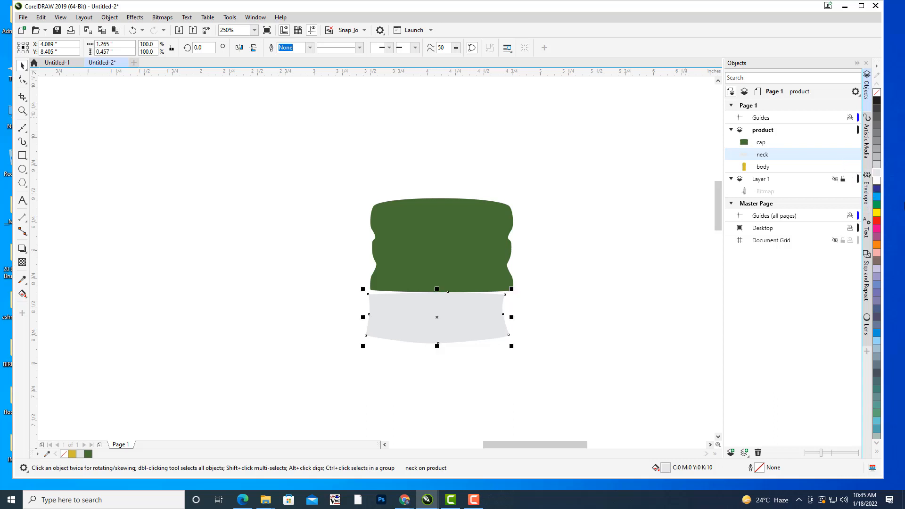
drag(656, 232, 646, 134)
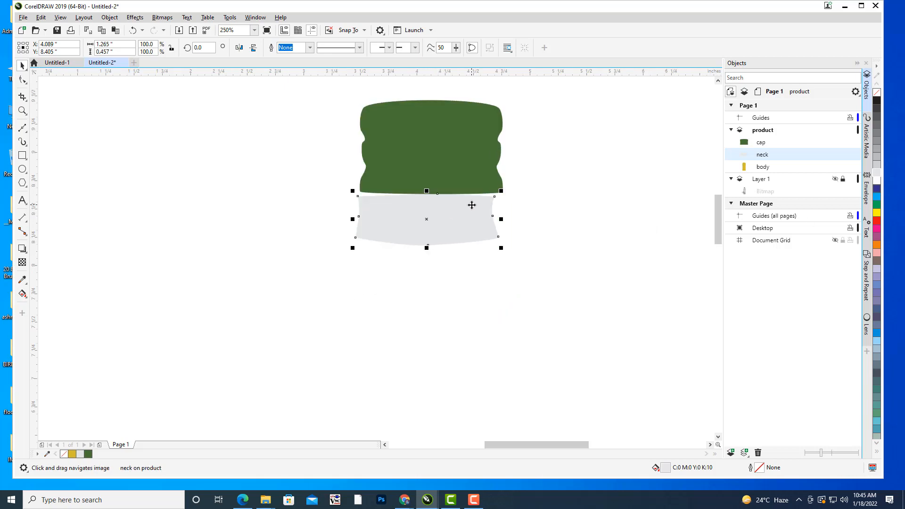
scroll(472, 205, up, 2)
mouse_move(378, 233)
mouse_down()
mouse_move(396, 235)
mouse_move(383, 234)
mouse_up()
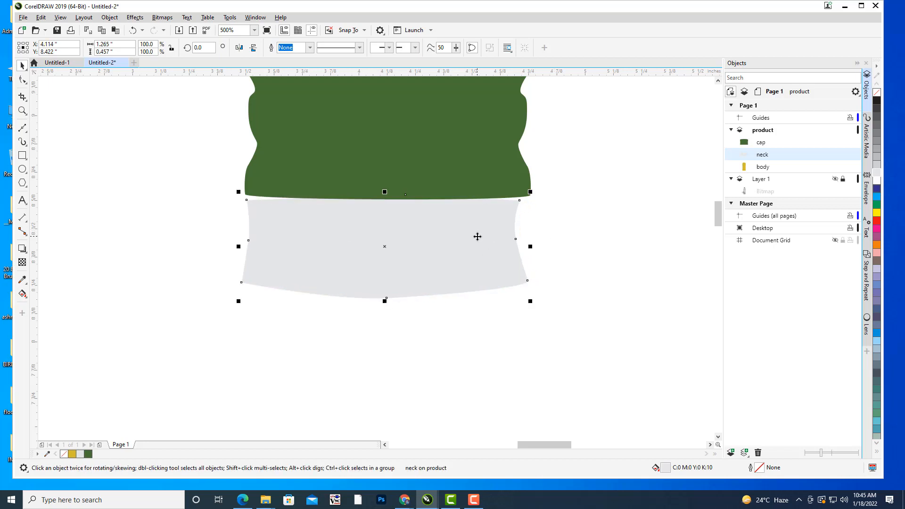
click(568, 222)
click(472, 243)
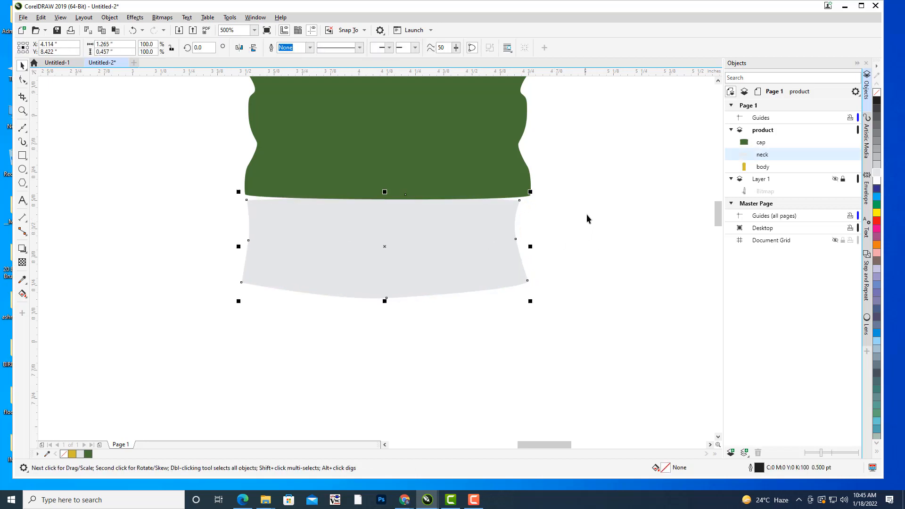
Show the body shape, nudge it slightly to the left to line it up under the neck, and deselect it.
click(763, 167)
scroll(660, 187, down, 8)
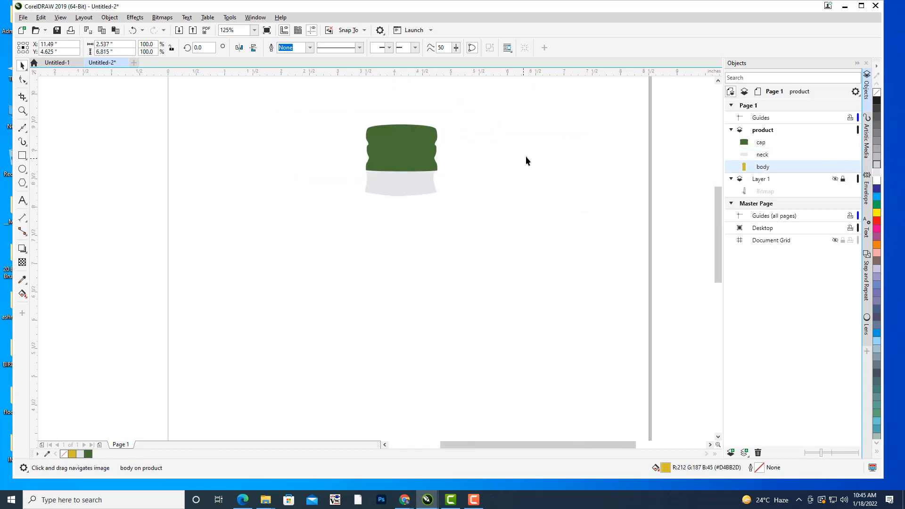
drag(598, 194, 496, 189)
click(611, 151)
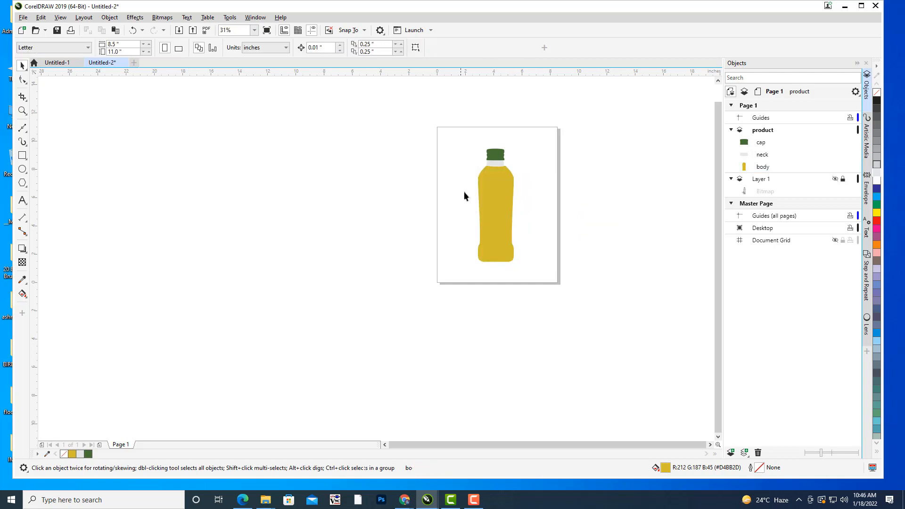
scroll(568, 149, up, 2)
scroll(486, 184, up, 4)
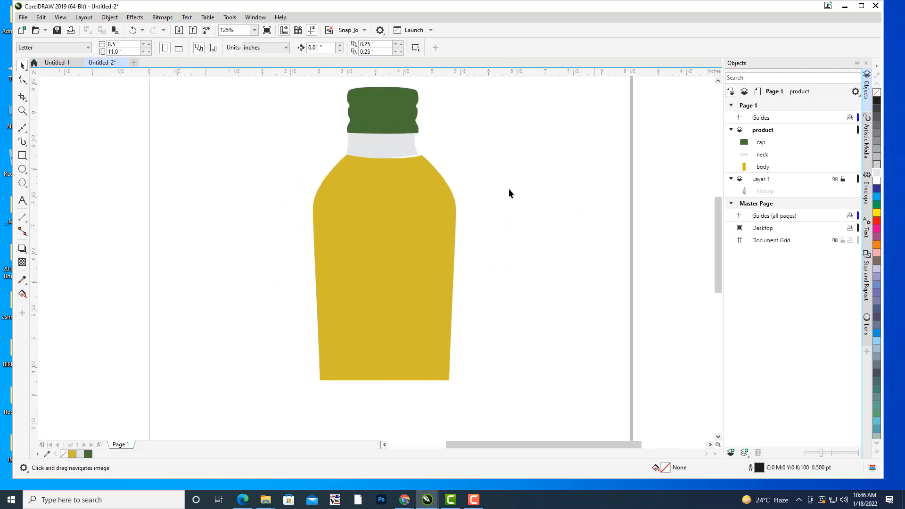
click(427, 217)
key(Left)
key(Left)
key(Left)
key(Left)
key(Left)
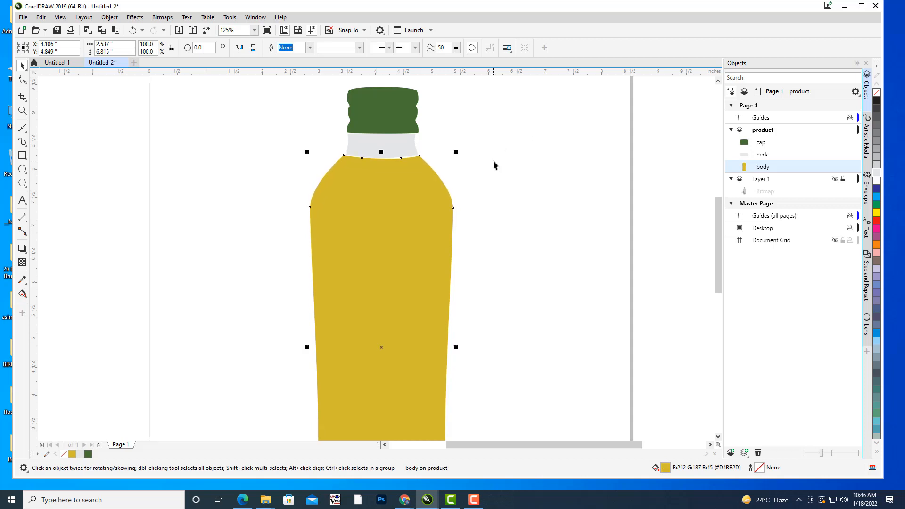
click(556, 323)
Move the neck's lower-left corner node onto the left shoulder corner of the yellow body.
scroll(432, 115, up, 2)
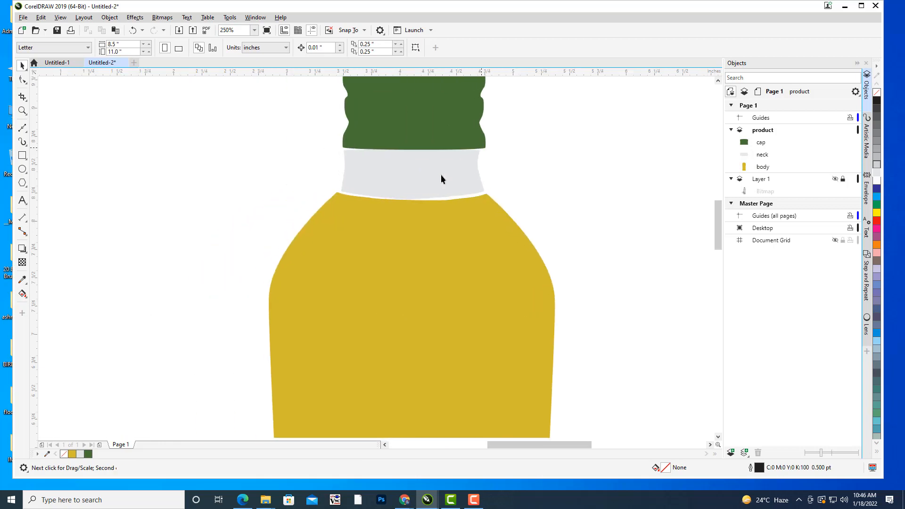
click(411, 189)
scroll(466, 174, up, 2)
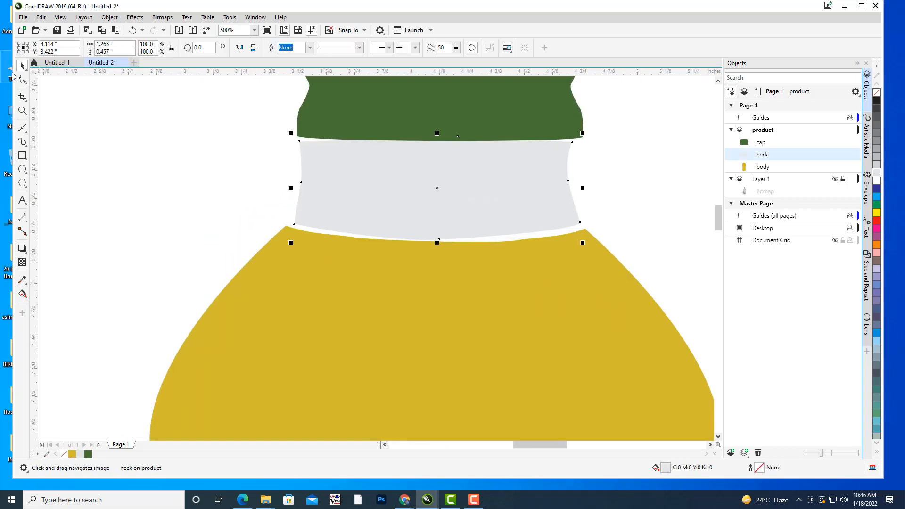
click(22, 79)
scroll(293, 229, up, 2)
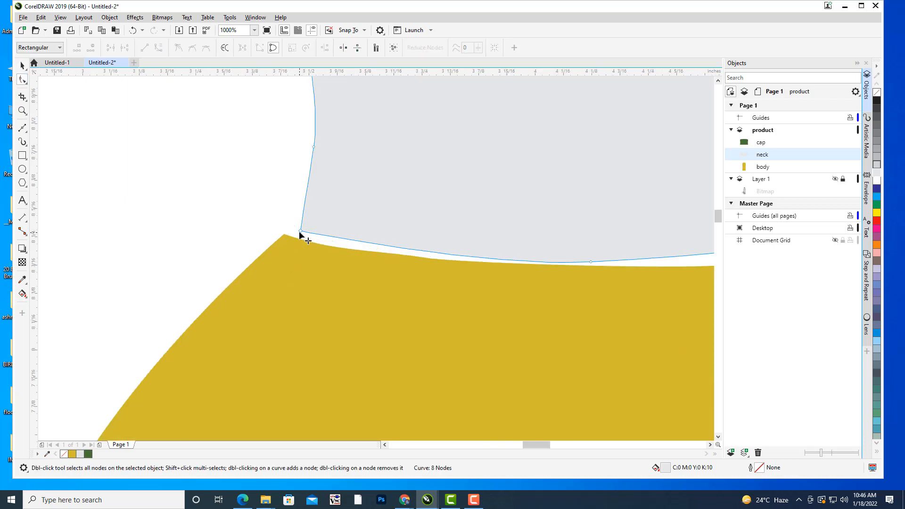
click(300, 230)
drag(300, 231, 284, 235)
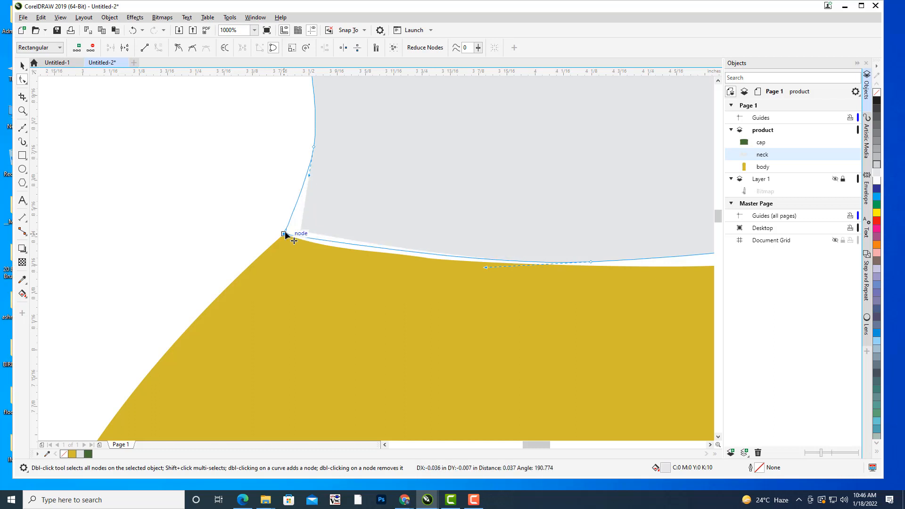
Move the neck's lower-right corner node onto the right shoulder corner of the body.
scroll(473, 155, down, 2)
drag(579, 161, 376, 146)
scroll(486, 159, up, 1)
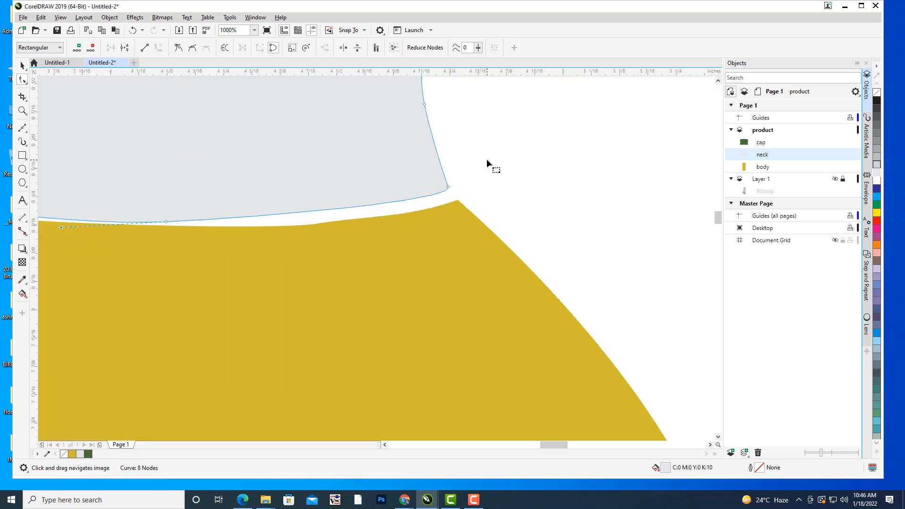
click(448, 188)
drag(451, 192, 455, 199)
drag(526, 174, 714, 153)
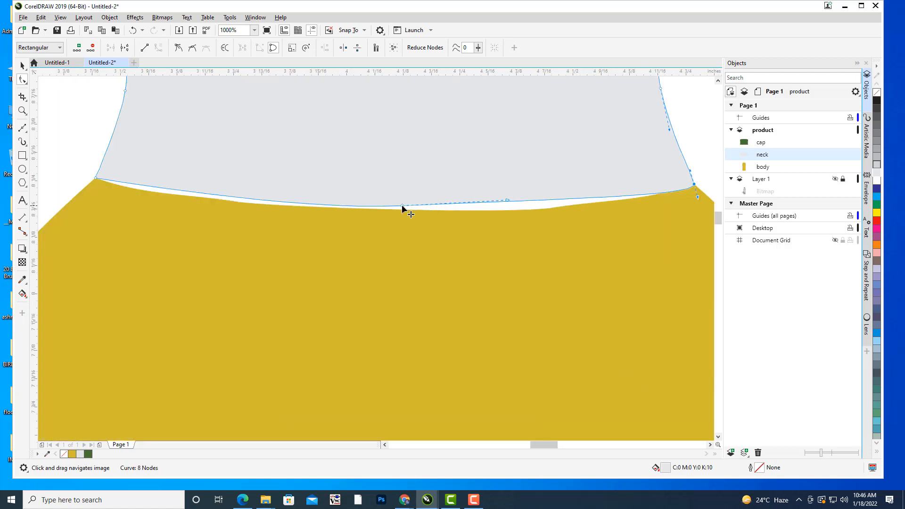
Lower the neck's bottom-centre node, level its curve handle, and add a node on the left half of that edge to follow the body.
click(402, 205)
drag(507, 202, 506, 208)
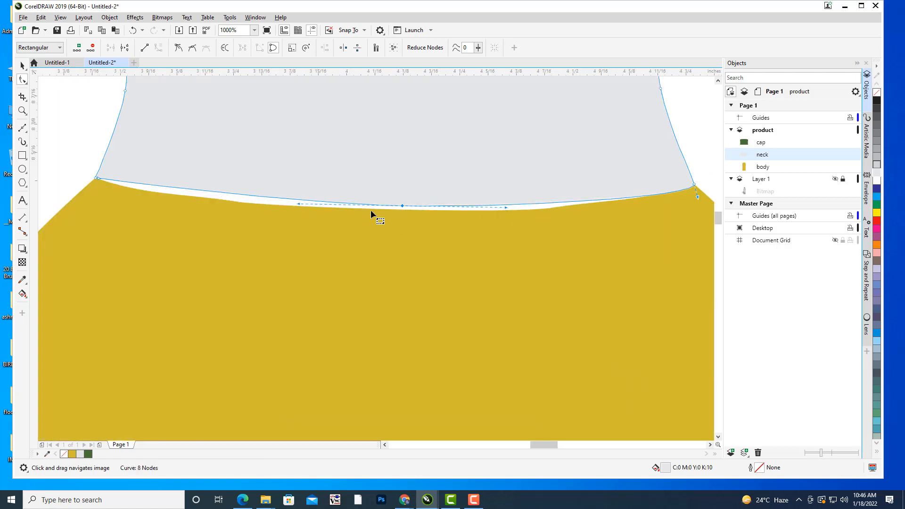
drag(402, 206, 403, 210)
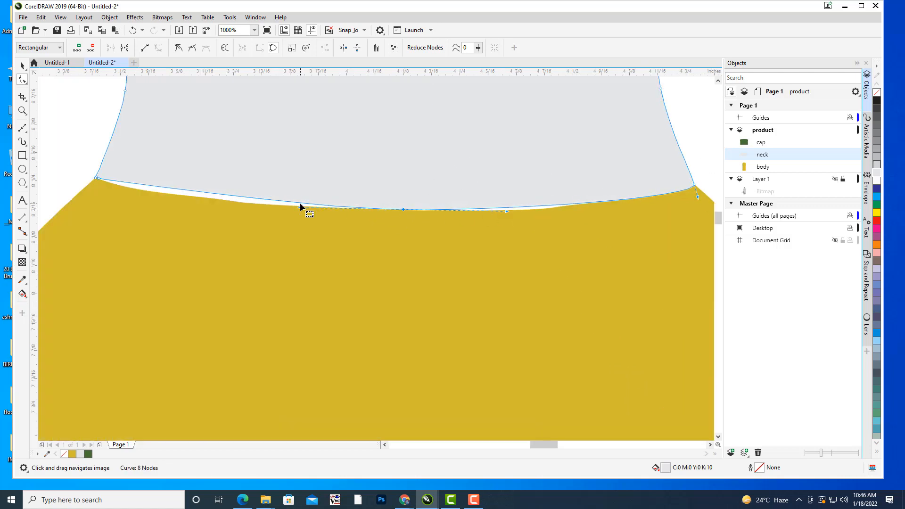
drag(181, 187, 259, 198)
click(260, 190)
Add a node on the right half of the neck's lower edge and pull it down to close the gap above the body.
drag(380, 168, 194, 173)
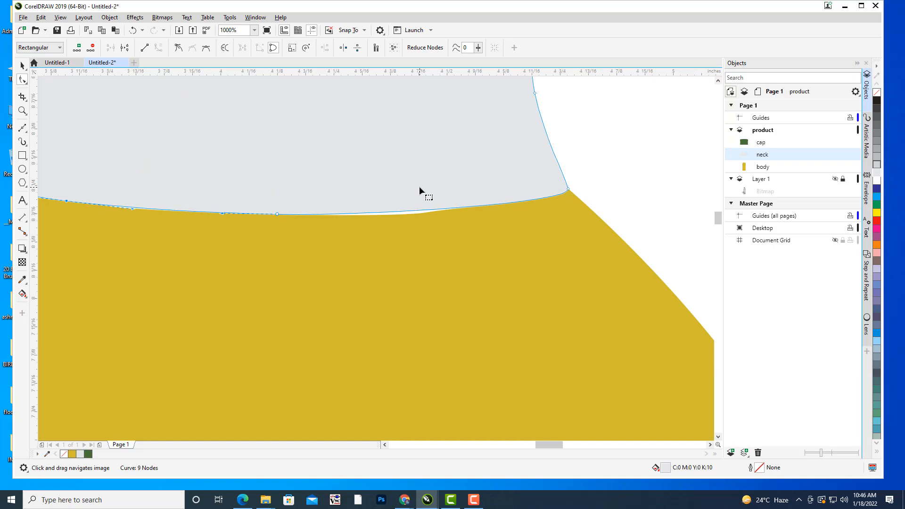
drag(419, 186, 527, 131)
scroll(524, 121, up, 2)
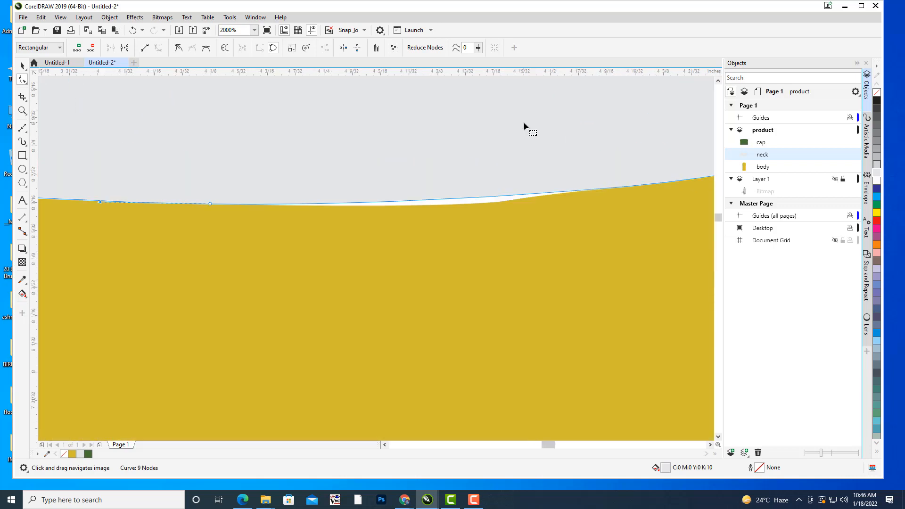
double_click(489, 196)
drag(490, 196, 485, 203)
scroll(515, 112, down, 4)
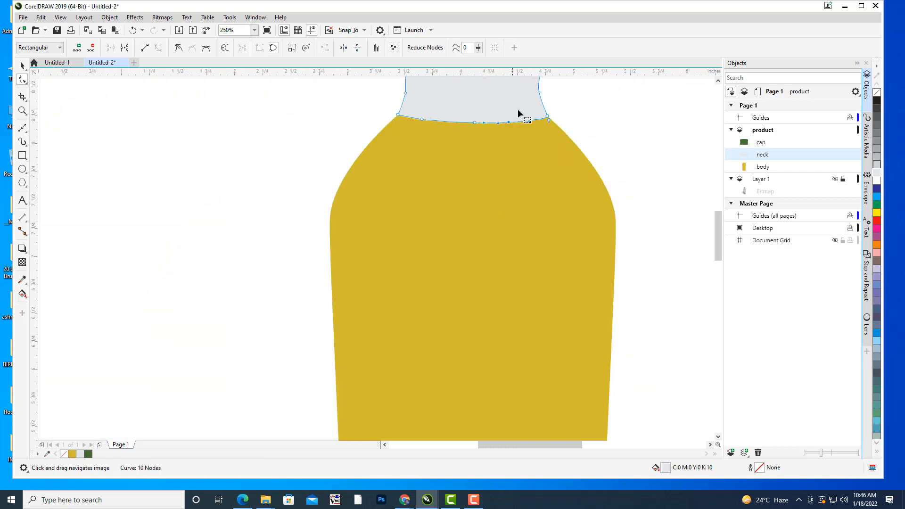
scroll(572, 204, down, 1)
click(615, 143)
Move the neck's upper-left and upper-right corner nodes up and outward to the cap's lower corners.
scroll(477, 143, up, 2)
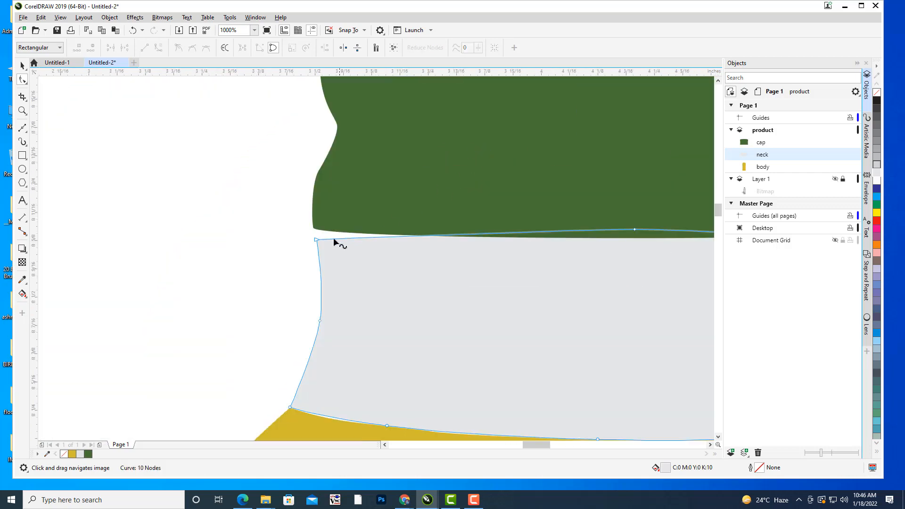
click(315, 239)
drag(316, 240, 313, 228)
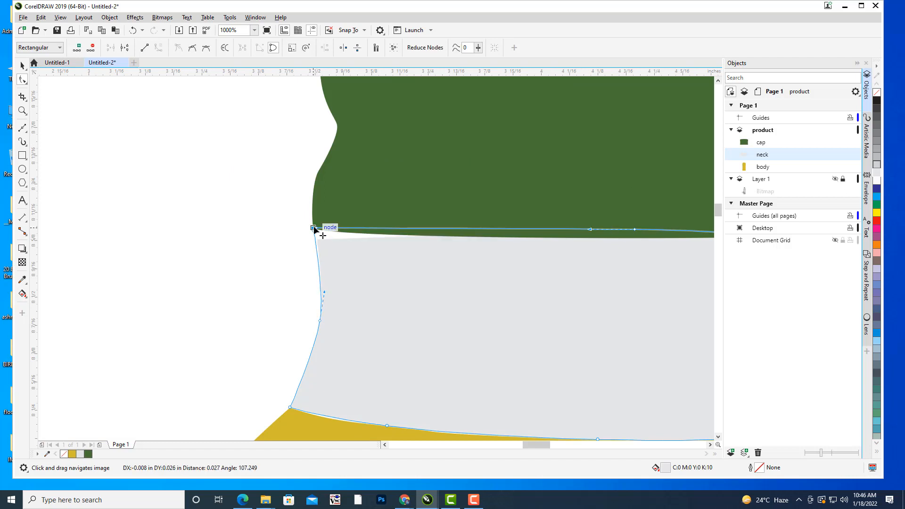
drag(640, 209, 432, 182)
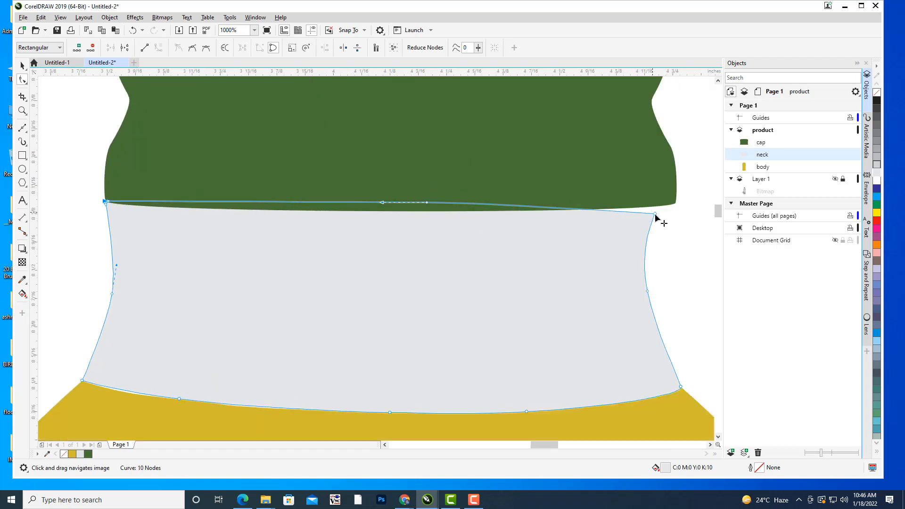
drag(655, 214, 666, 206)
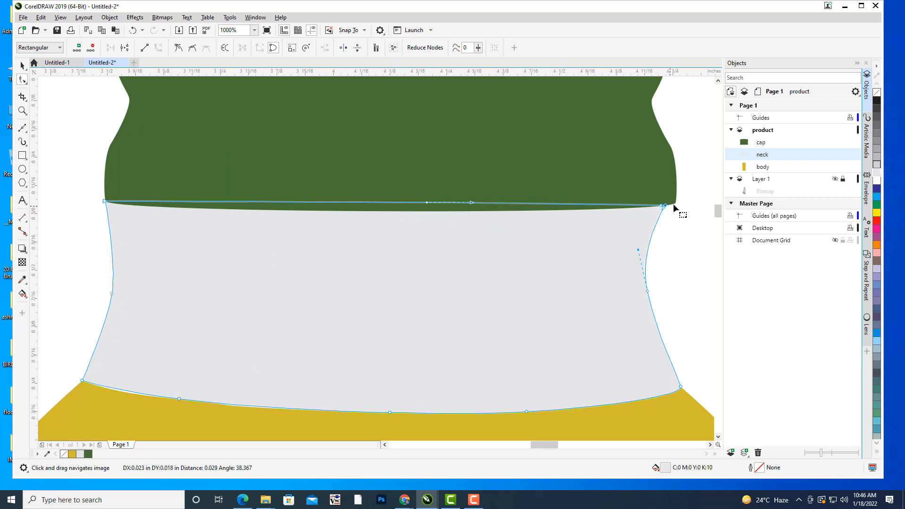
Narrow the cap from its right side to a width of about 1.248 inches and deselect it.
click(689, 169)
scroll(689, 169, down, 2)
drag(689, 168, 584, 206)
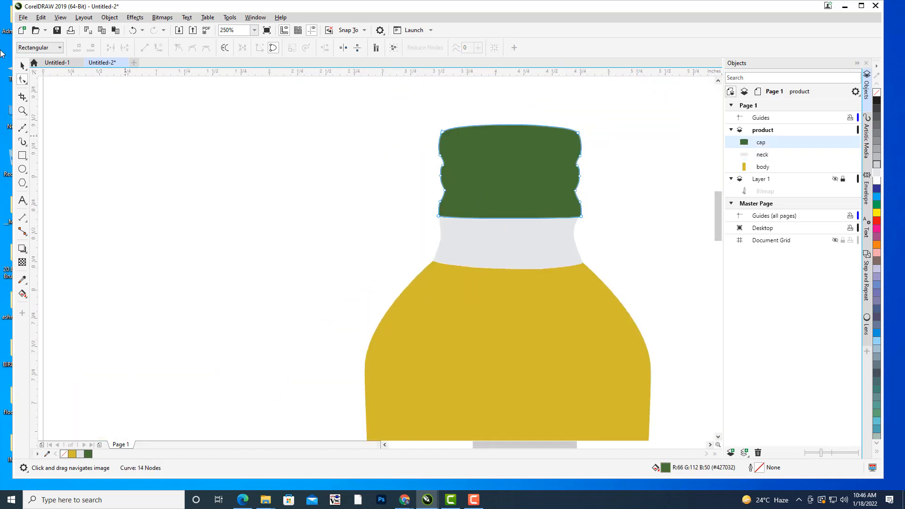
click(22, 66)
scroll(456, 193, up, 1)
drag(646, 190, 539, 175)
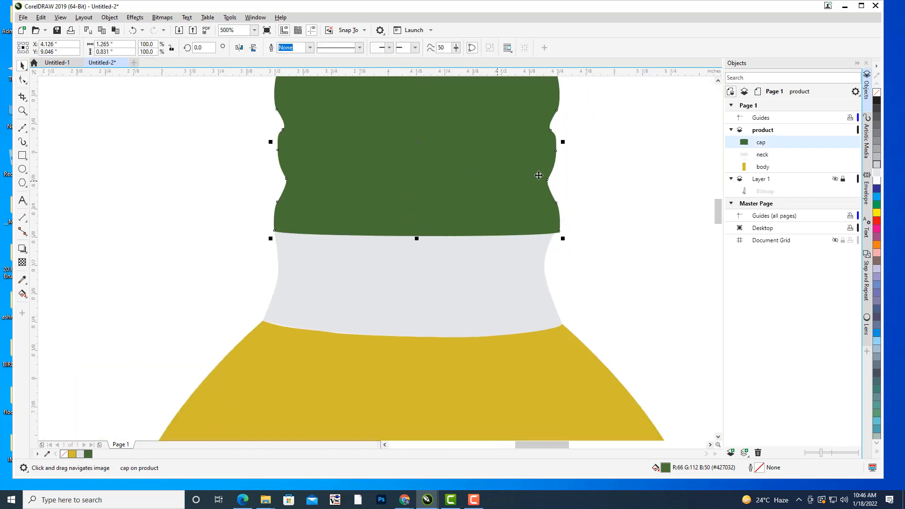
drag(564, 141, 557, 143)
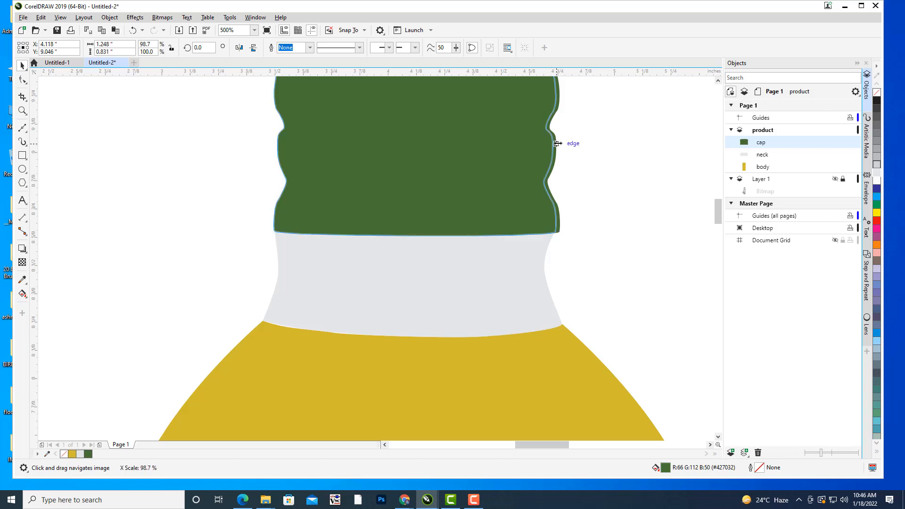
click(607, 200)
Move the middle node on the neck's right side outward to make that side less concave.
click(528, 271)
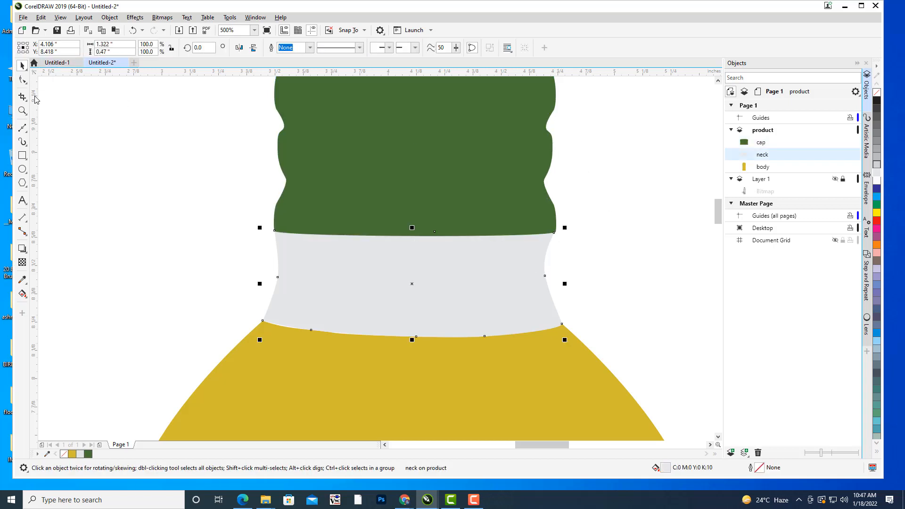
click(22, 79)
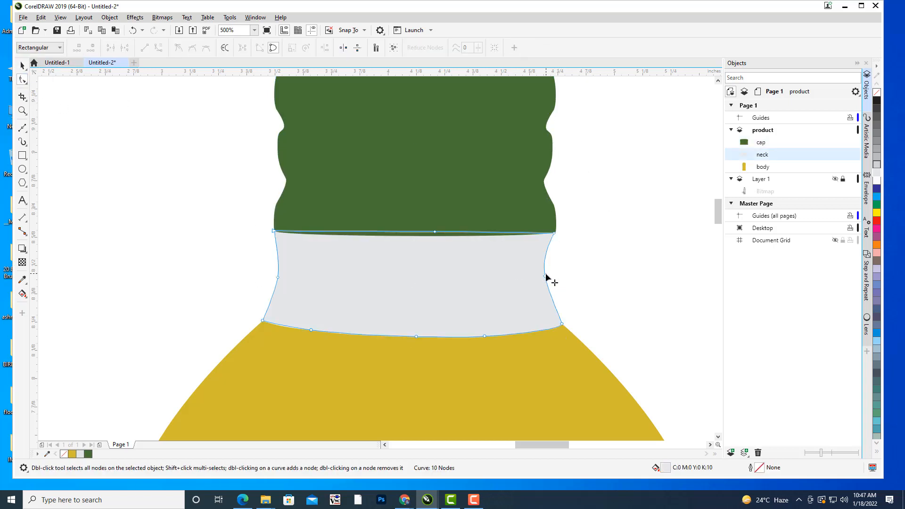
drag(546, 275, 553, 276)
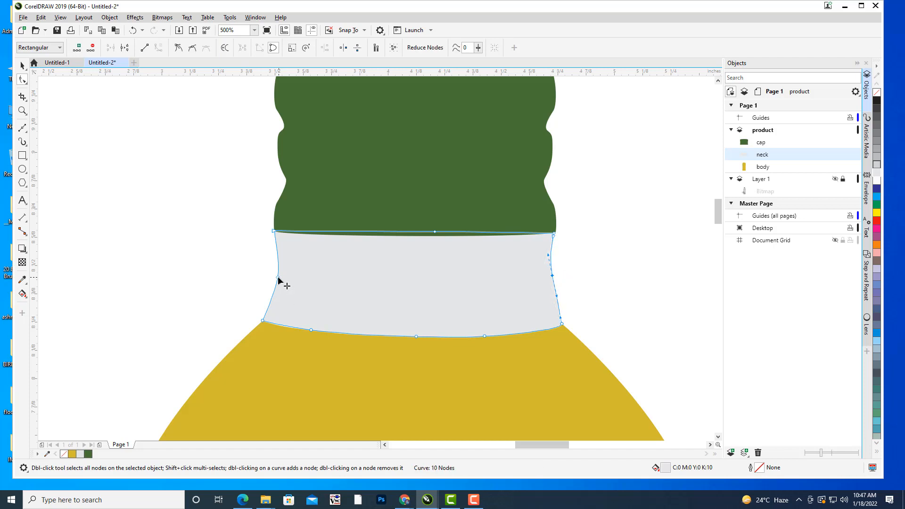
click(277, 278)
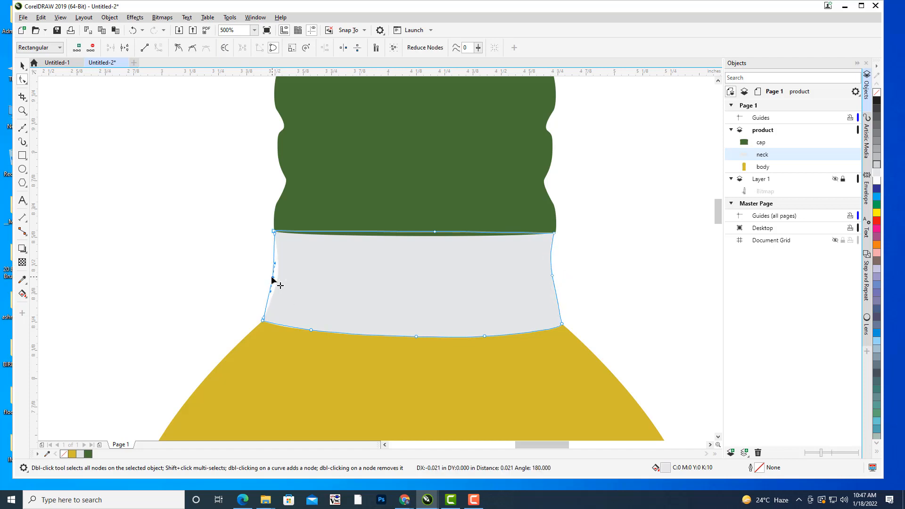
Pull the neck's top-centre node down and to the left onto the cap's lower edge, and deselect the shape.
click(555, 232)
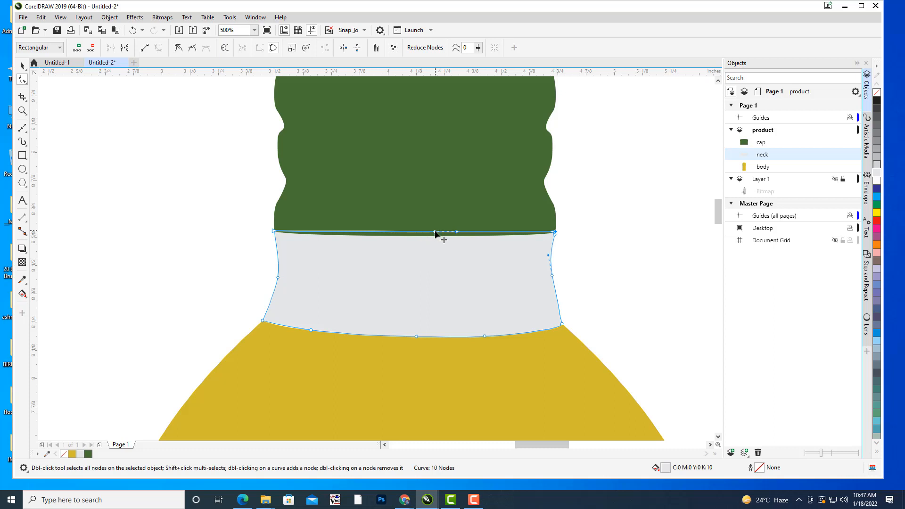
drag(434, 231, 415, 235)
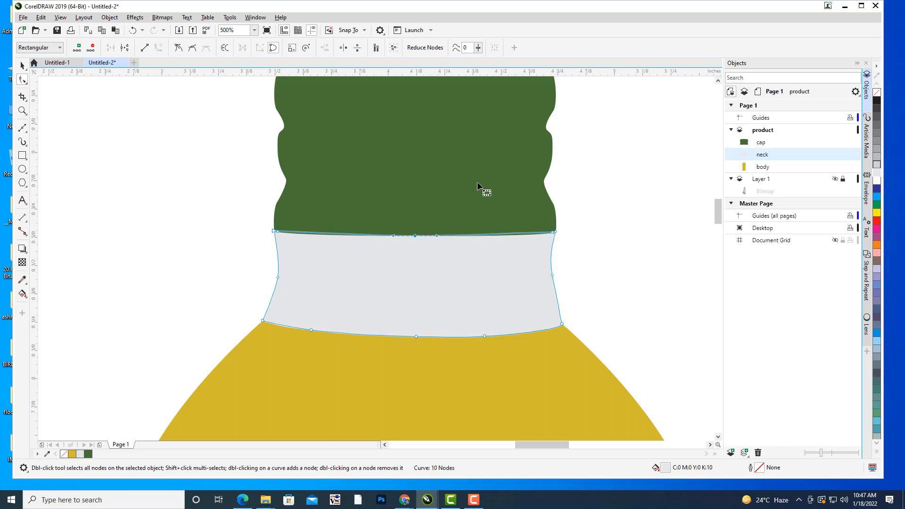
scroll(477, 182, down, 3)
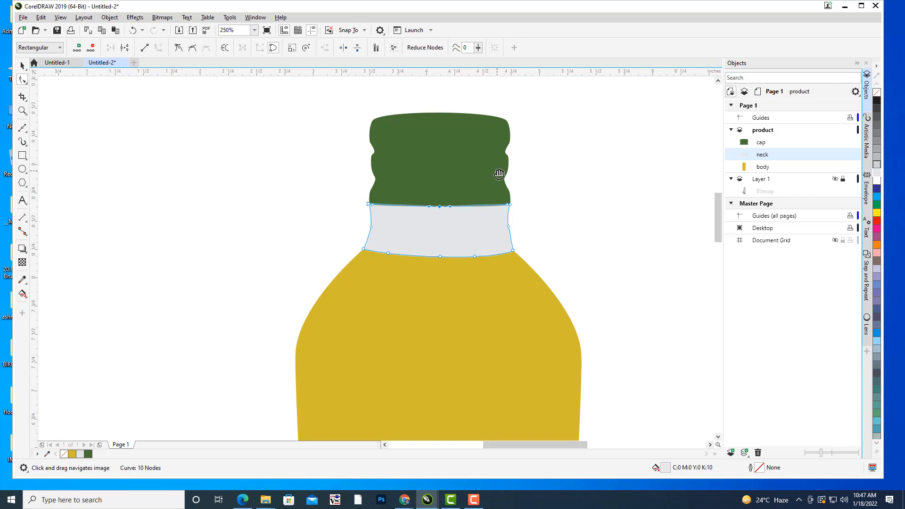
scroll(528, 155, down, 5)
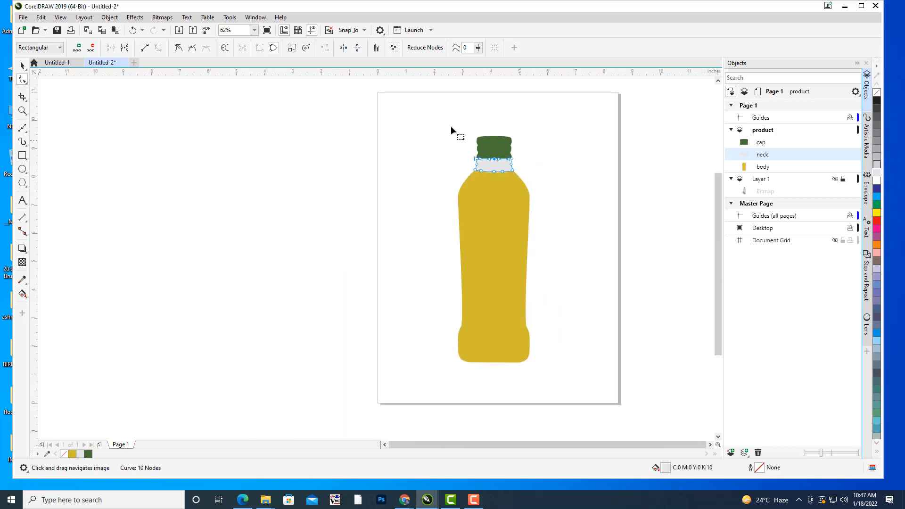
click(22, 65)
click(282, 229)
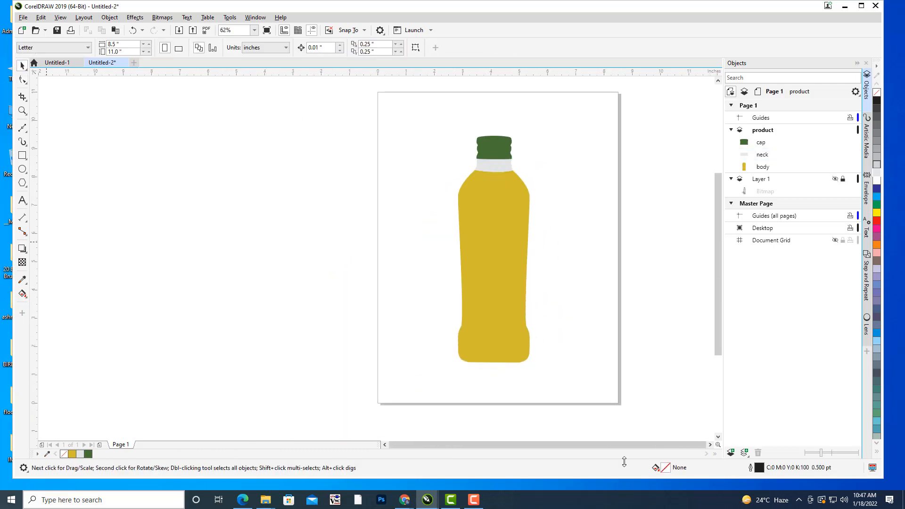
Examine the assembled bottle, checking how the cap, neck and body fit together up close and as a whole.
drag(594, 153, 603, 88)
drag(584, 157, 538, 193)
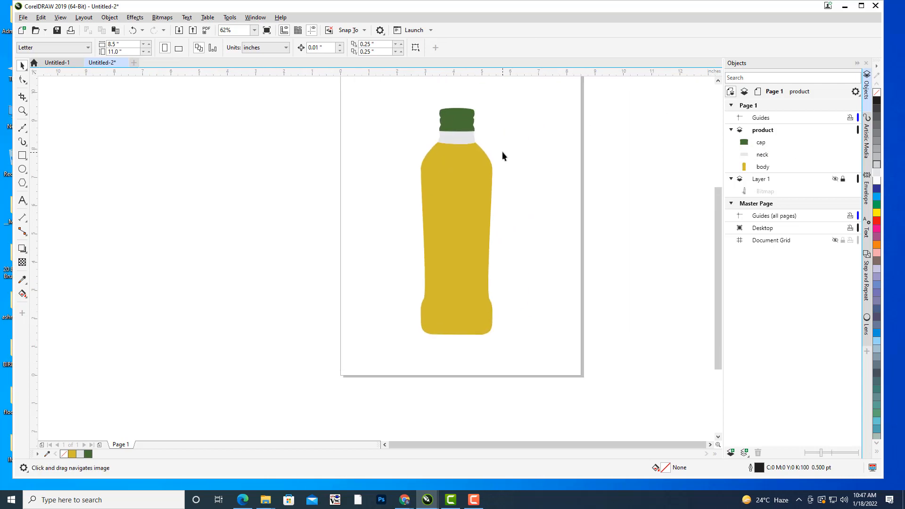
scroll(502, 150, up, 2)
drag(502, 114, 595, 201)
drag(575, 144, 611, 252)
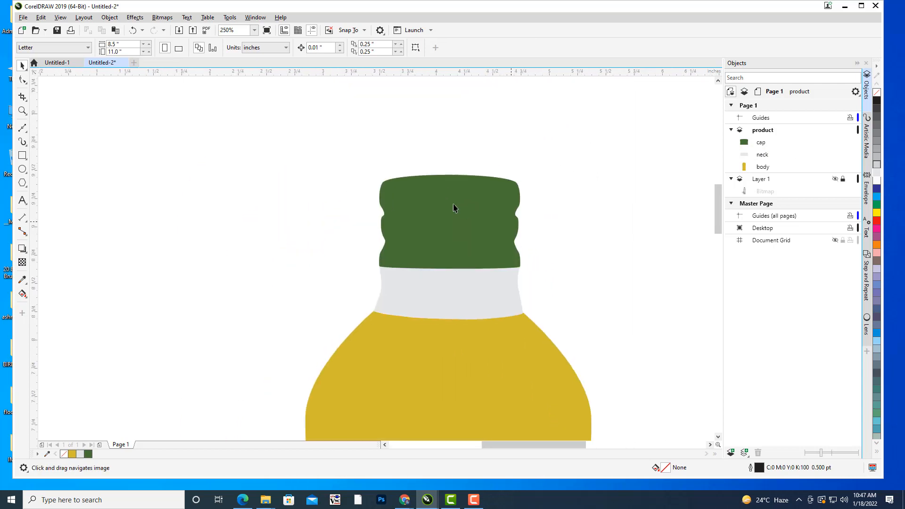
click(453, 204)
click(613, 161)
scroll(618, 183, down, 2)
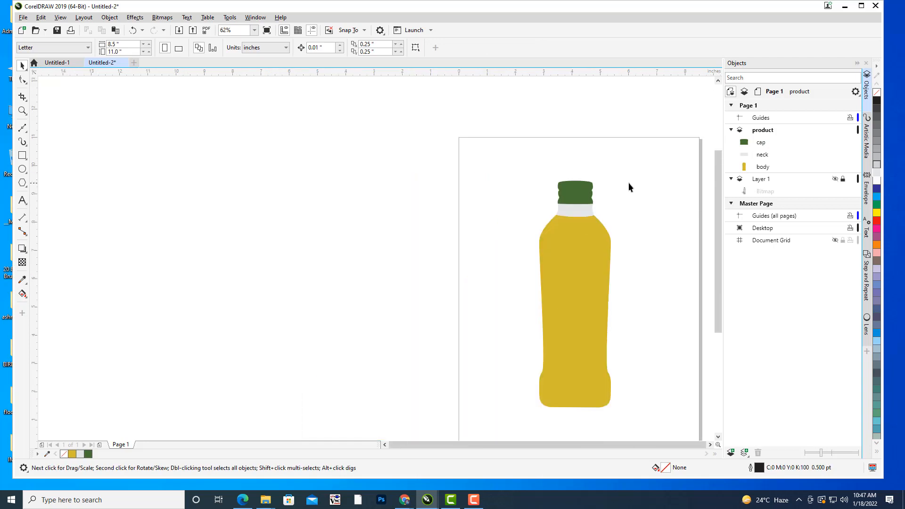
Review the product layer's objects against the drawn bottle, collapsing and expanding the layer and selecting the body.
drag(629, 182, 490, 89)
drag(527, 118, 529, 168)
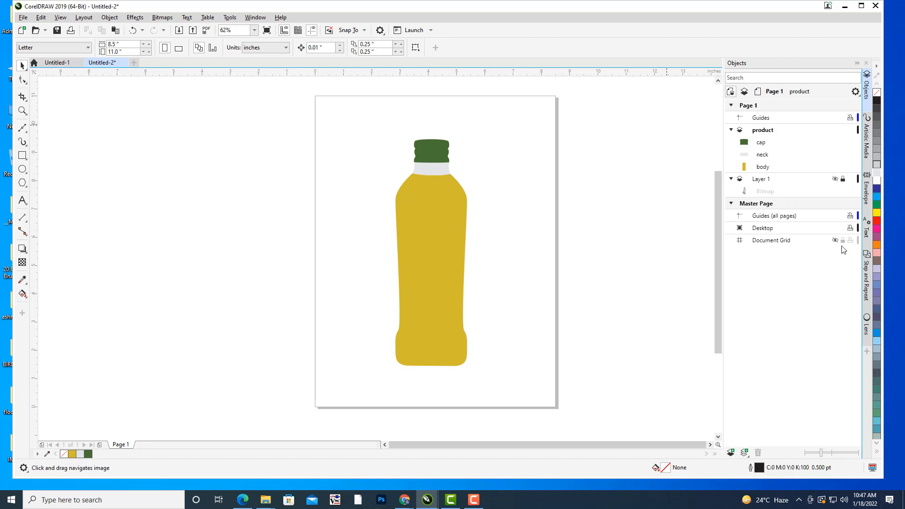
click(740, 133)
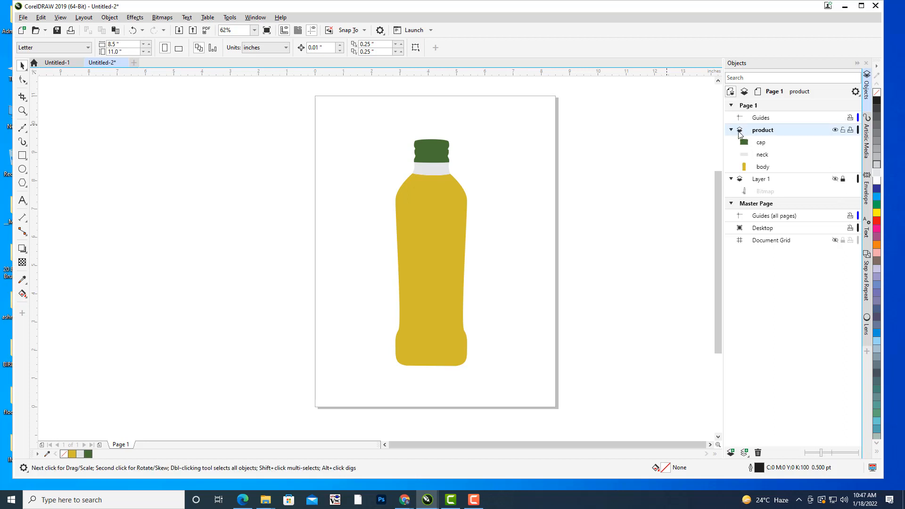
click(730, 130)
drag(394, 189, 432, 180)
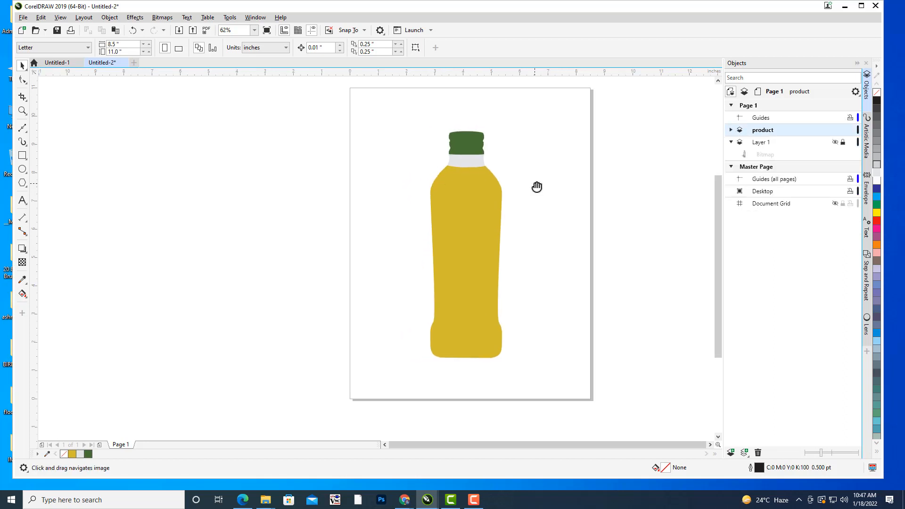
drag(537, 187, 579, 199)
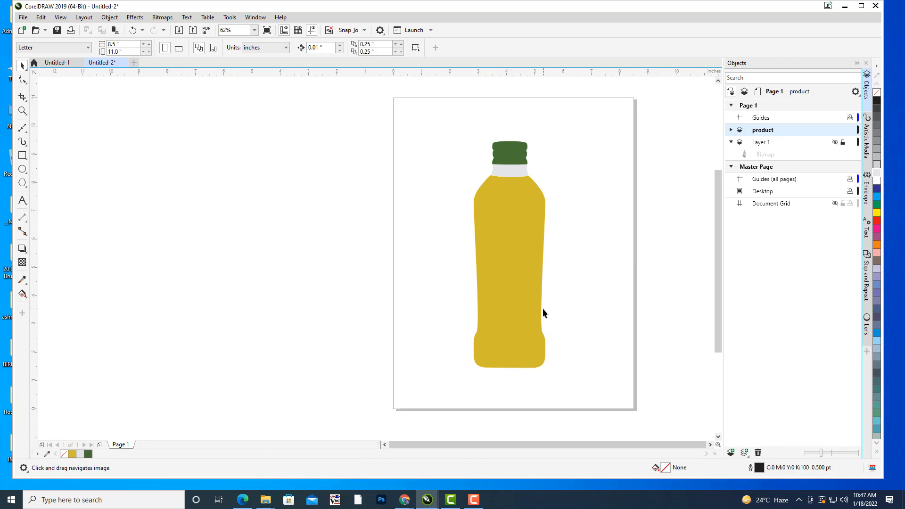
click(731, 130)
click(768, 168)
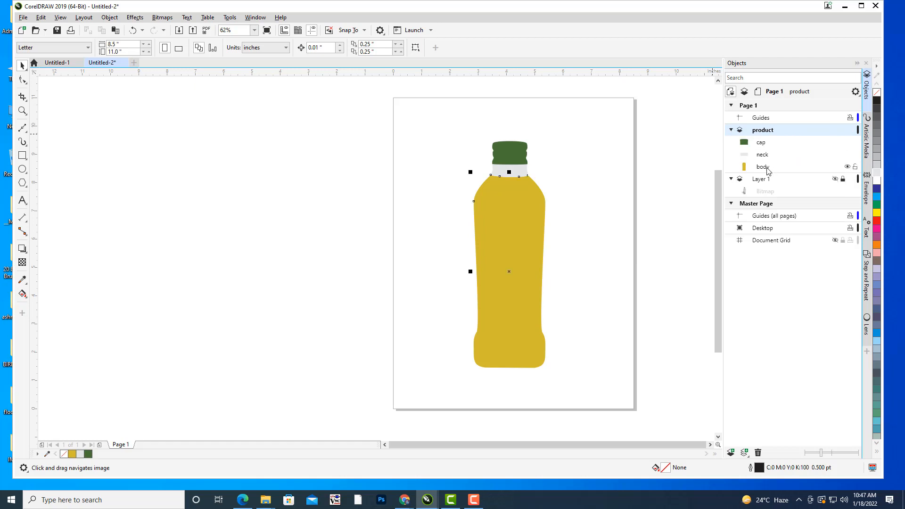
drag(649, 215, 640, 190)
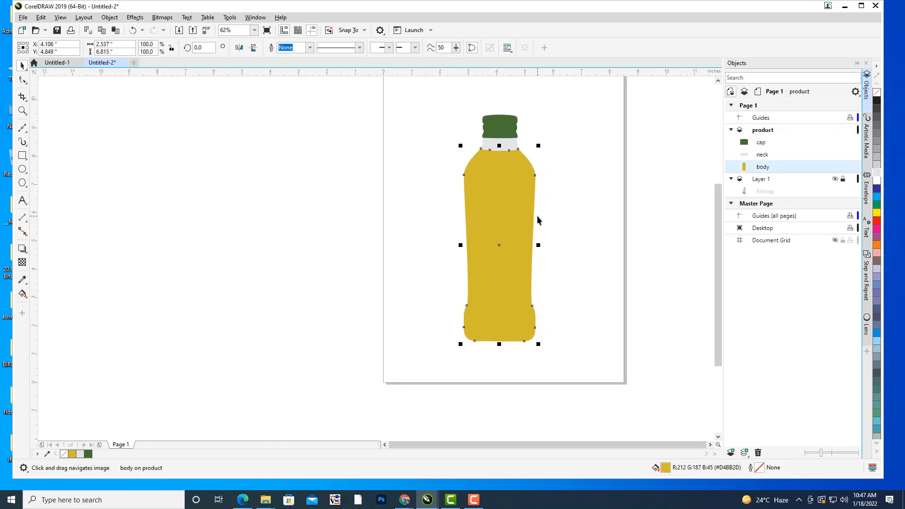
drag(570, 188, 494, 220)
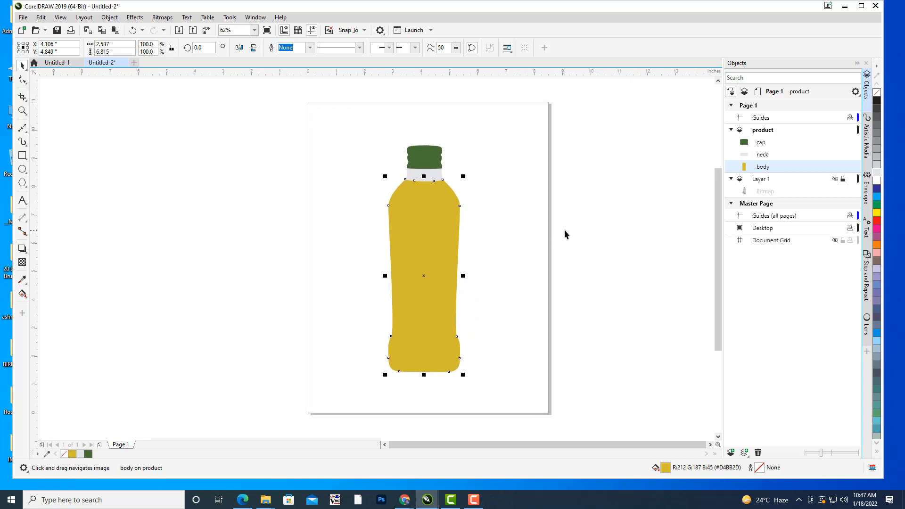
mouse_move(564, 230)
mouse_down()
mouse_move(543, 236)
mouse_move(576, 242)
mouse_up()
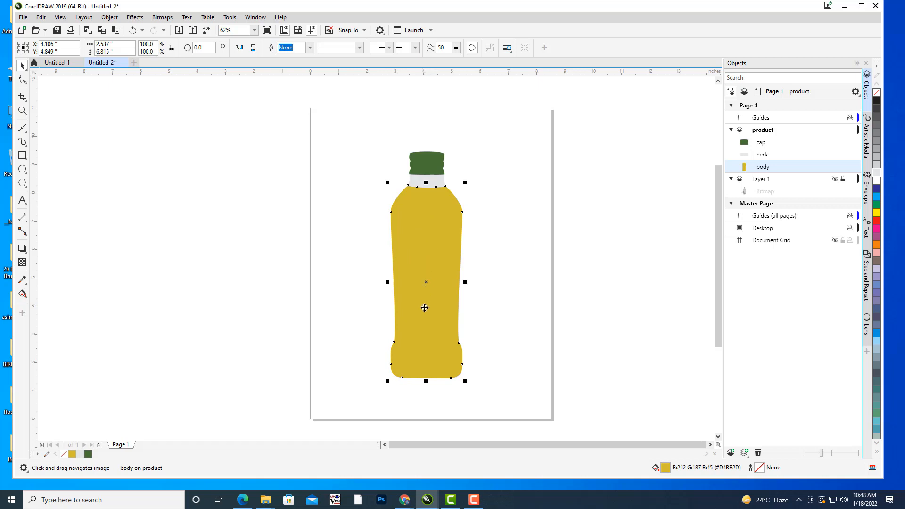
Show and unlock Layer 1, and move the bottle photo off the page to the left of the vector bottle, about X -3.25, Y 5.06 inches.
click(844, 180)
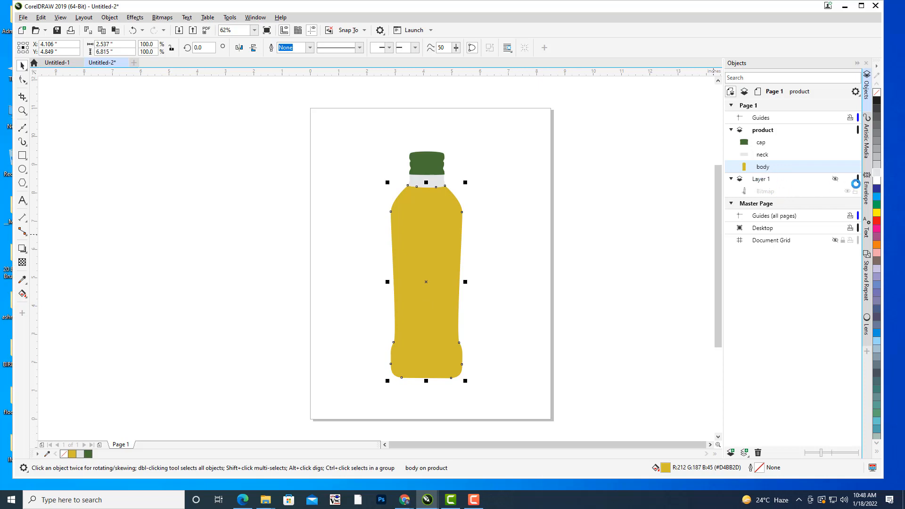
click(762, 192)
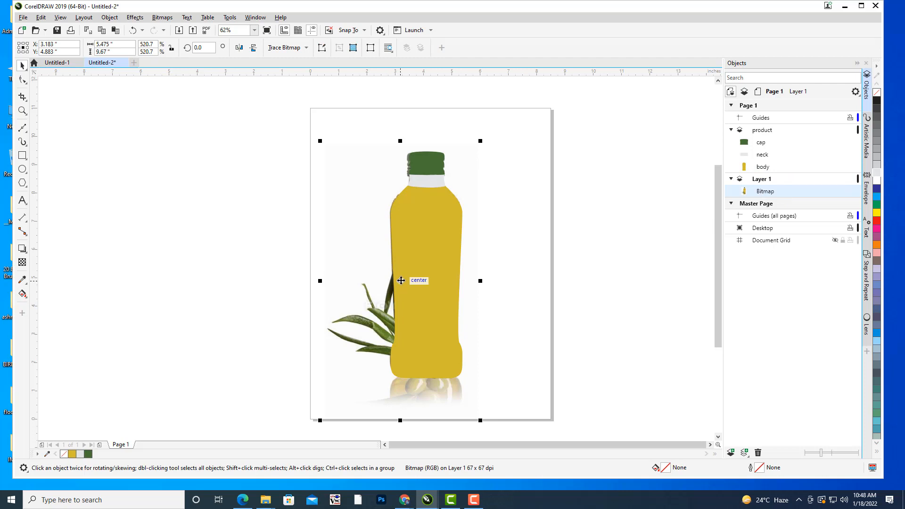
drag(401, 280, 235, 274)
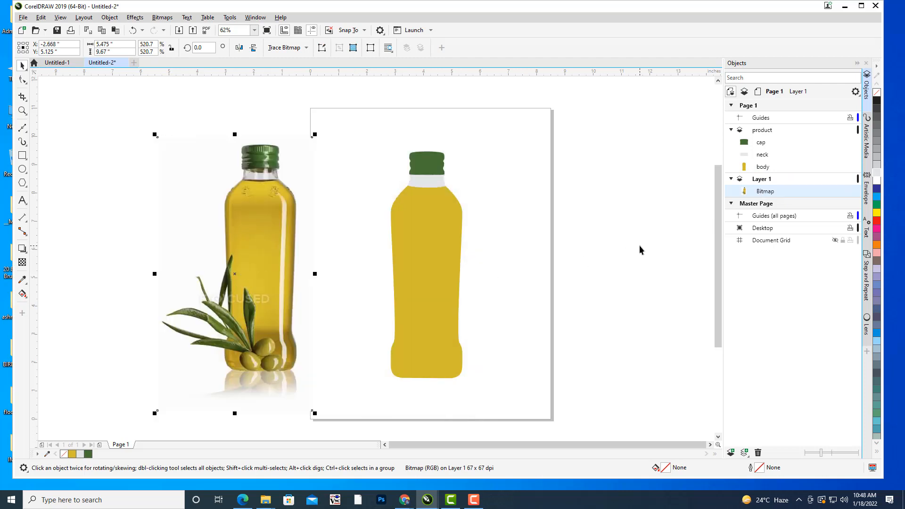
mouse_move(285, 226)
mouse_down()
mouse_move(263, 241)
mouse_move(269, 228)
mouse_up()
click(582, 209)
drag(459, 255, 574, 226)
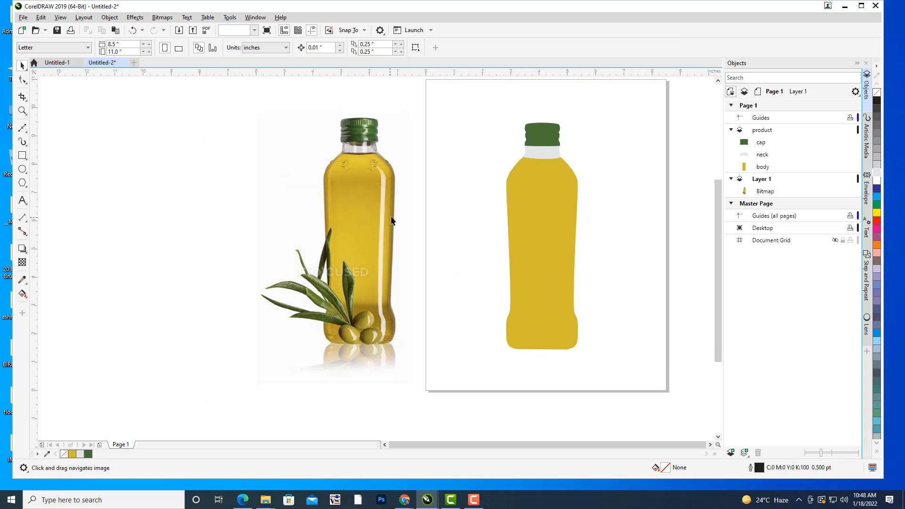
click(392, 219)
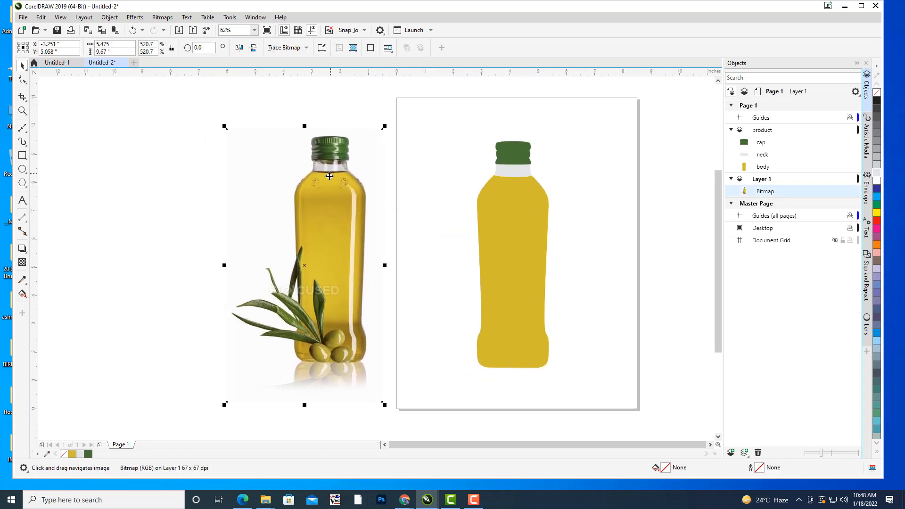
drag(558, 229, 521, 238)
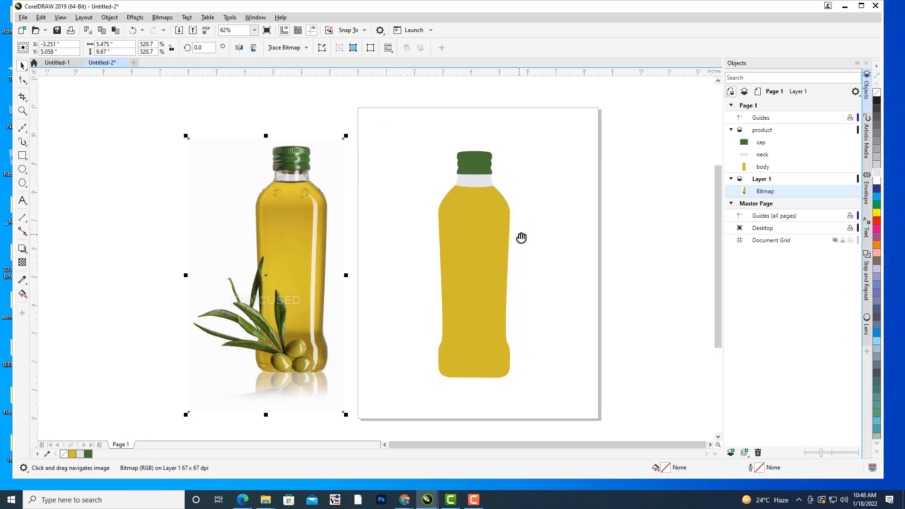
drag(546, 208, 542, 211)
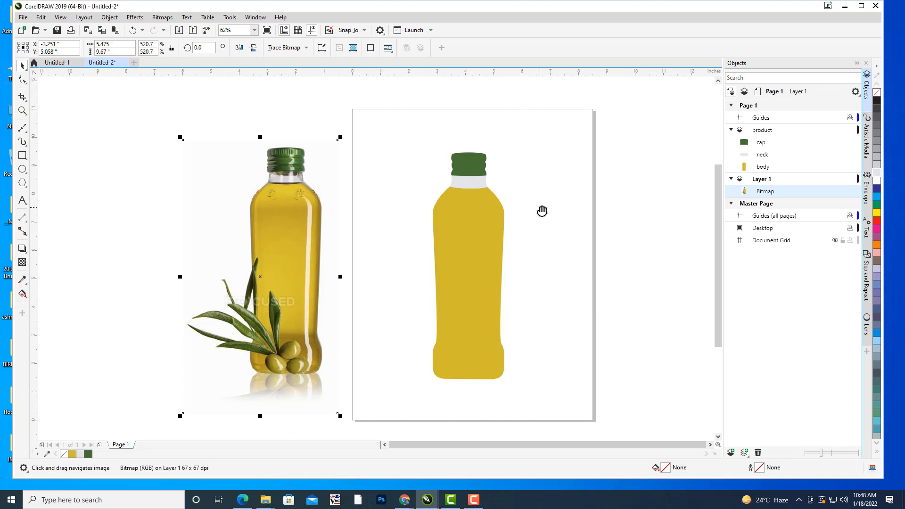
Apply a linear fountain fill to the bottle body and add a colour stop at 24%.
click(485, 211)
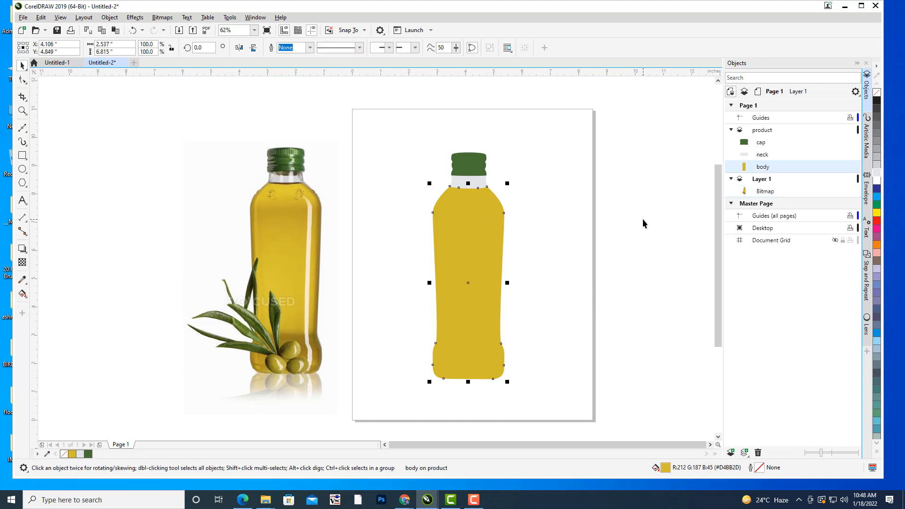
key(F11)
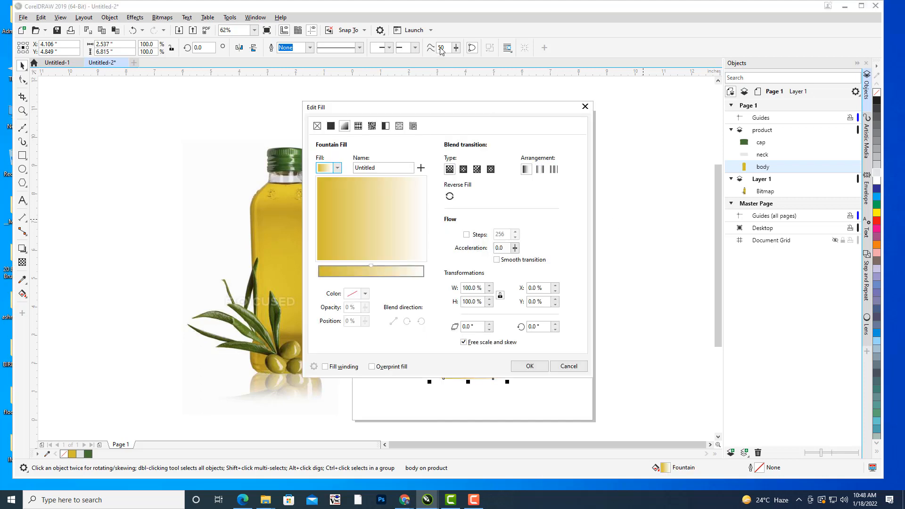
drag(391, 110, 638, 22)
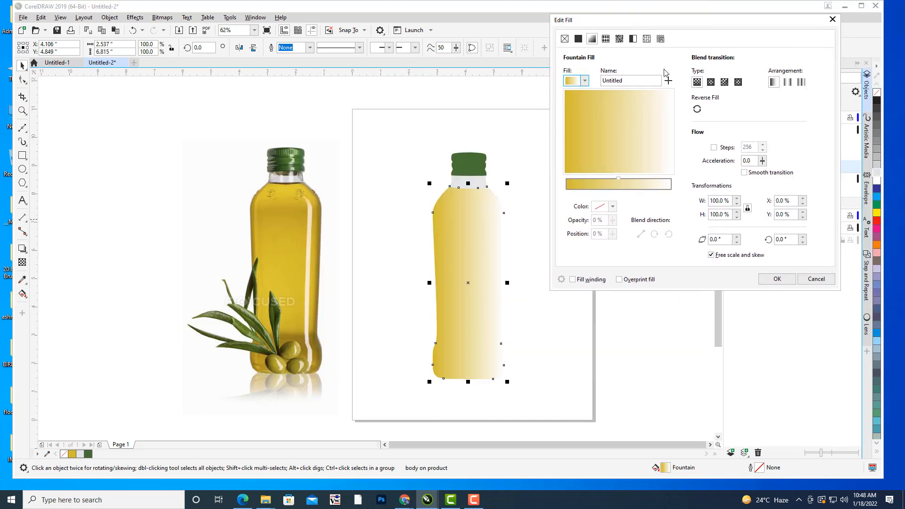
click(567, 192)
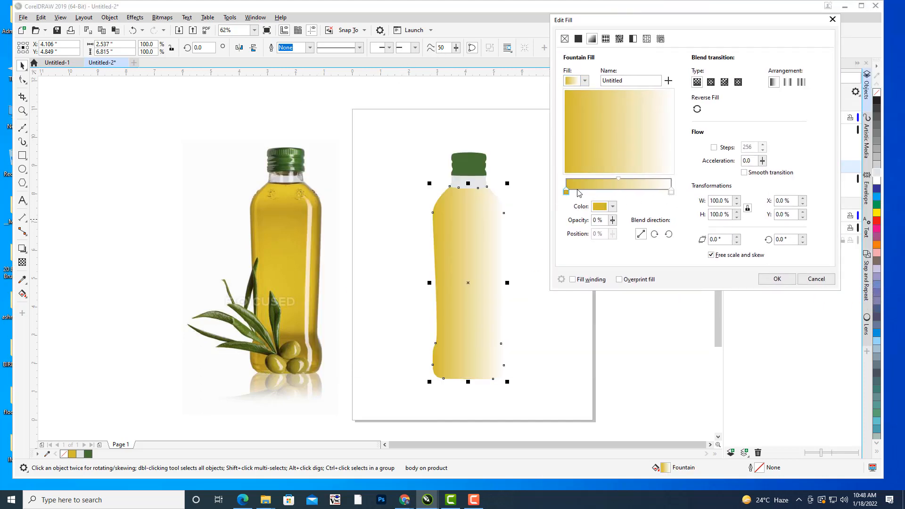
click(594, 196)
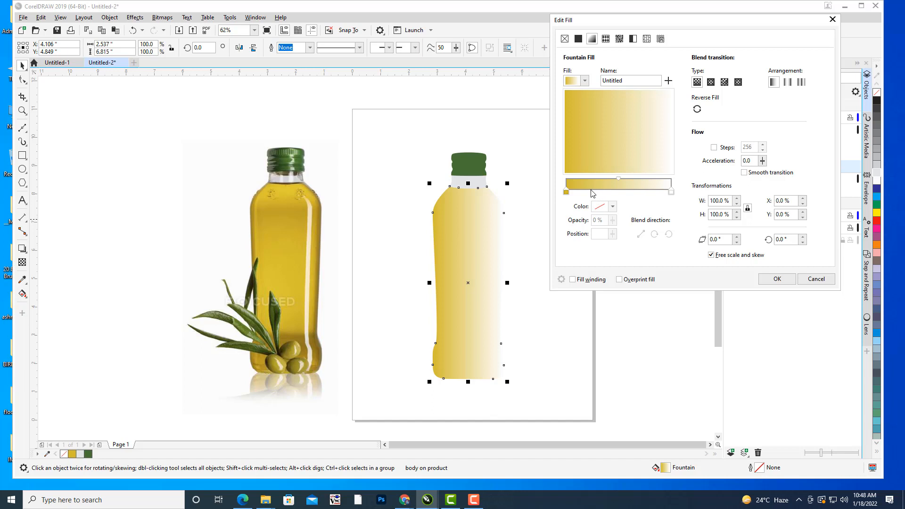
click(592, 192)
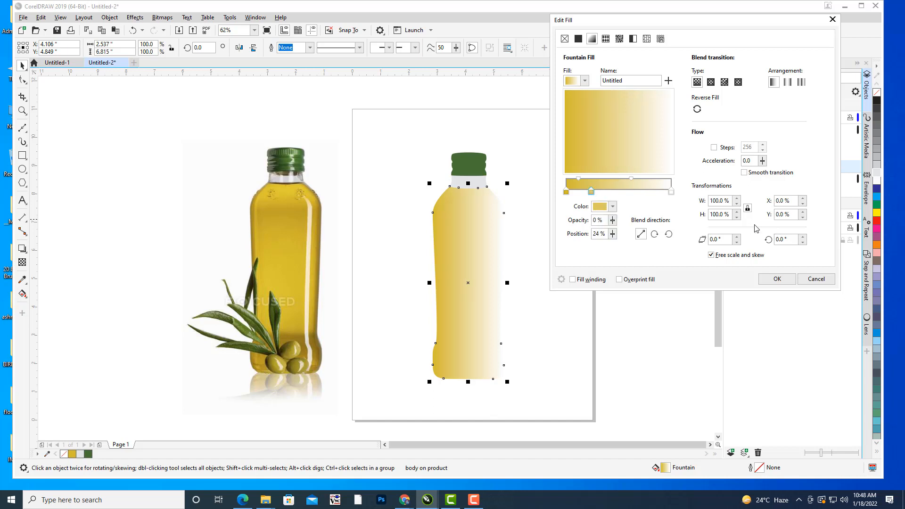
Set the gradient's first stop to #E3CC31, sampled from the photo just below the bottle's neck.
click(567, 192)
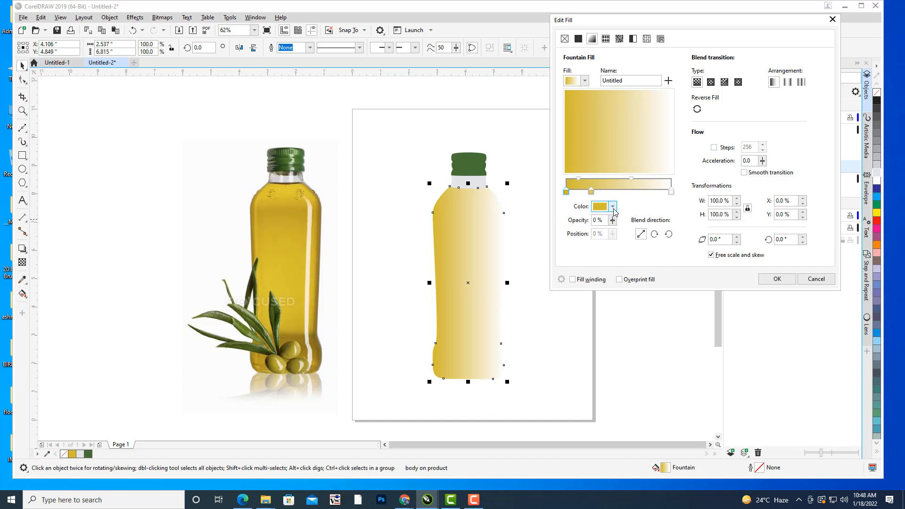
click(613, 208)
click(682, 351)
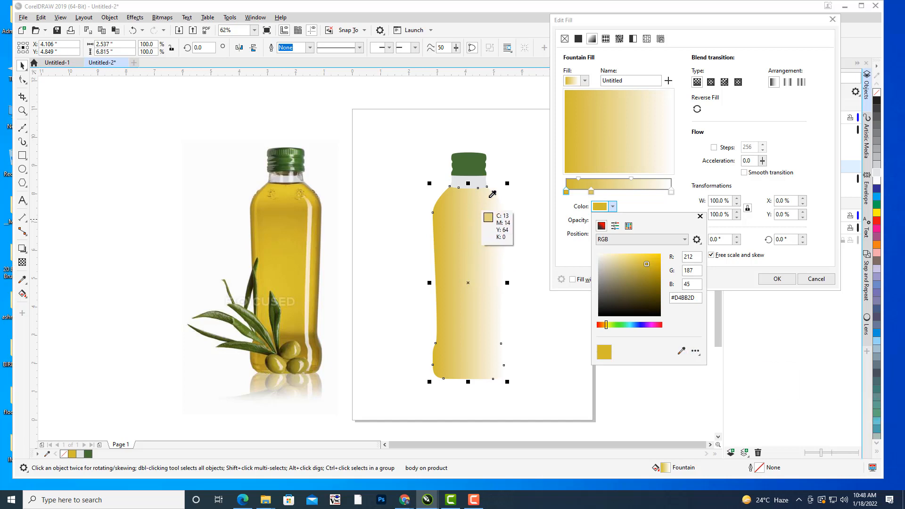
click(285, 187)
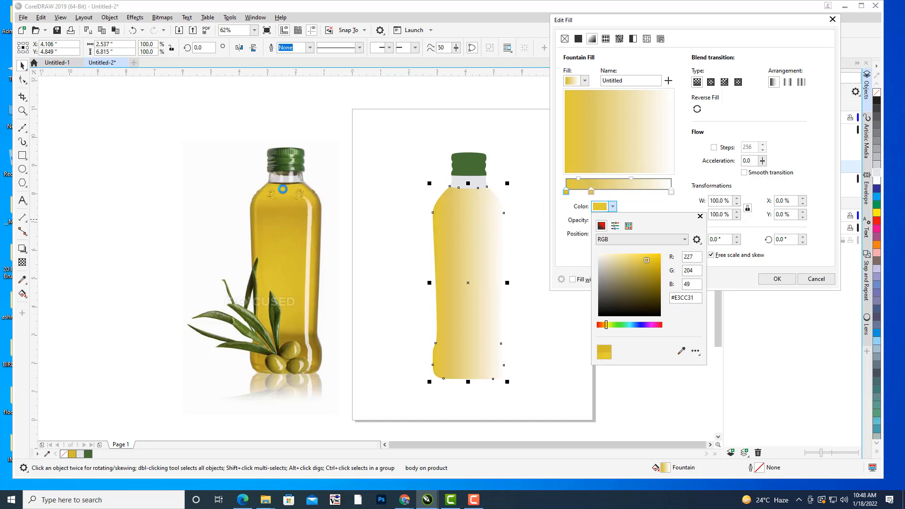
Set the 24% gradient stop to the darker gold #C2A227, sampled from the upper part of the photographed bottle.
click(592, 192)
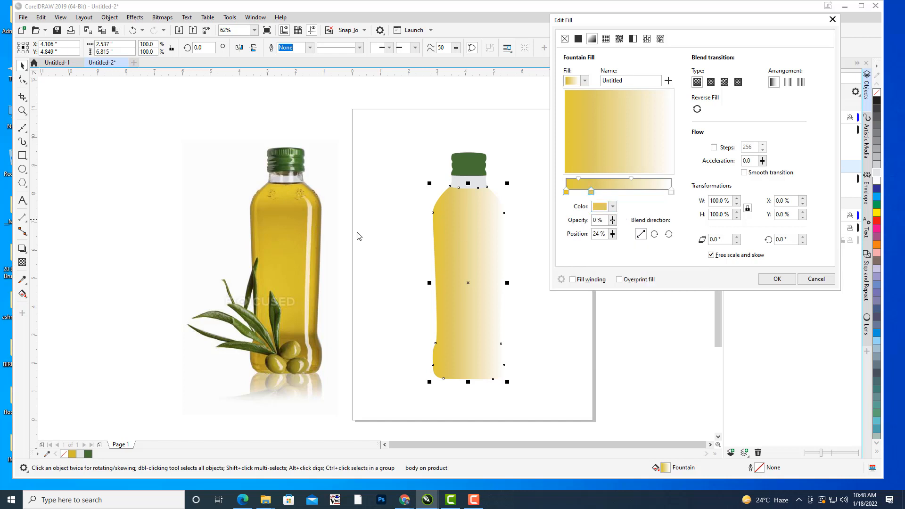
click(613, 206)
click(681, 351)
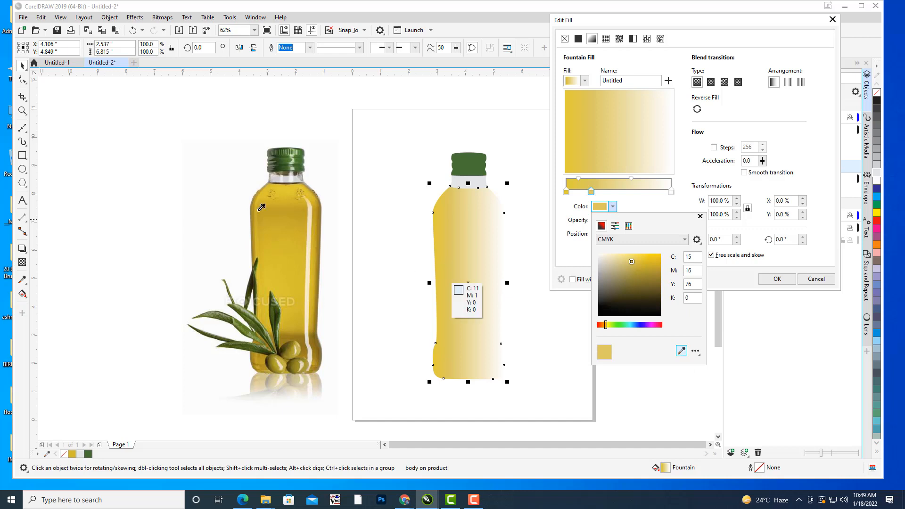
click(281, 209)
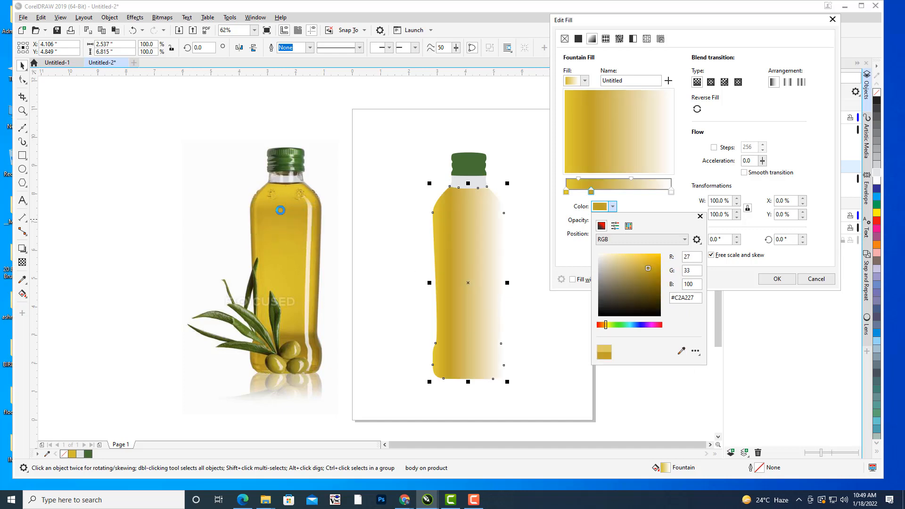
Add a gradient stop at 66% and colour it #DAC22E, sampled from the middle of the photographed bottle.
click(639, 197)
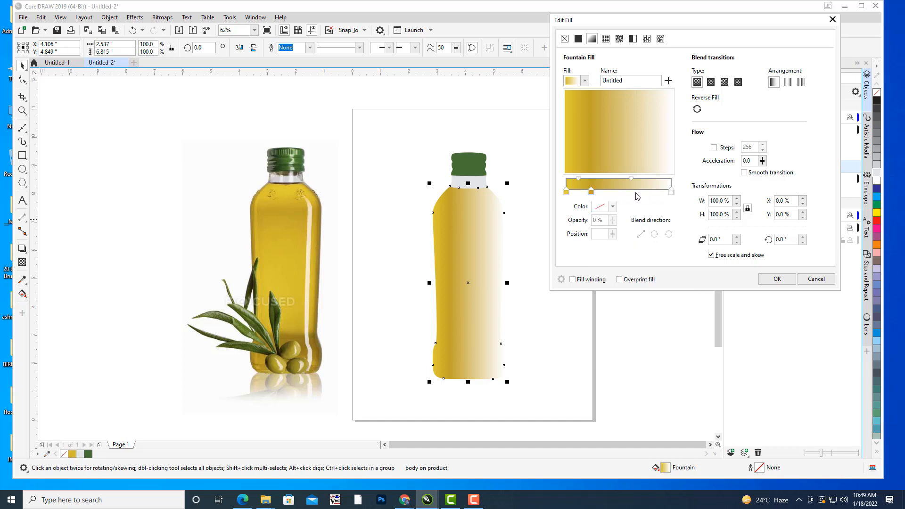
double_click(637, 188)
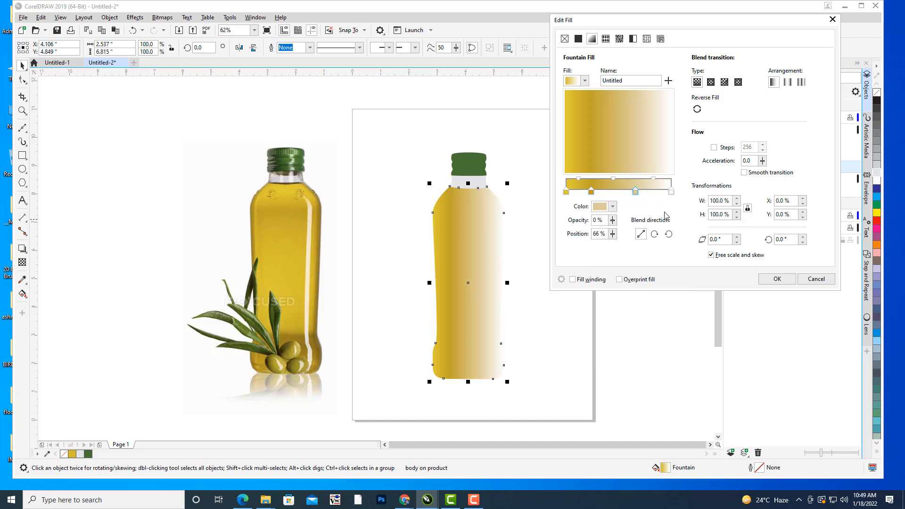
click(613, 207)
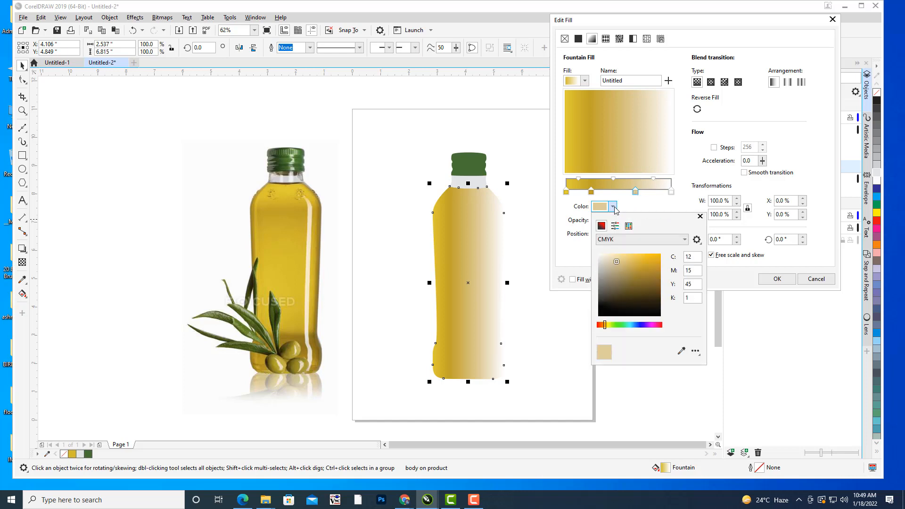
click(680, 351)
click(293, 281)
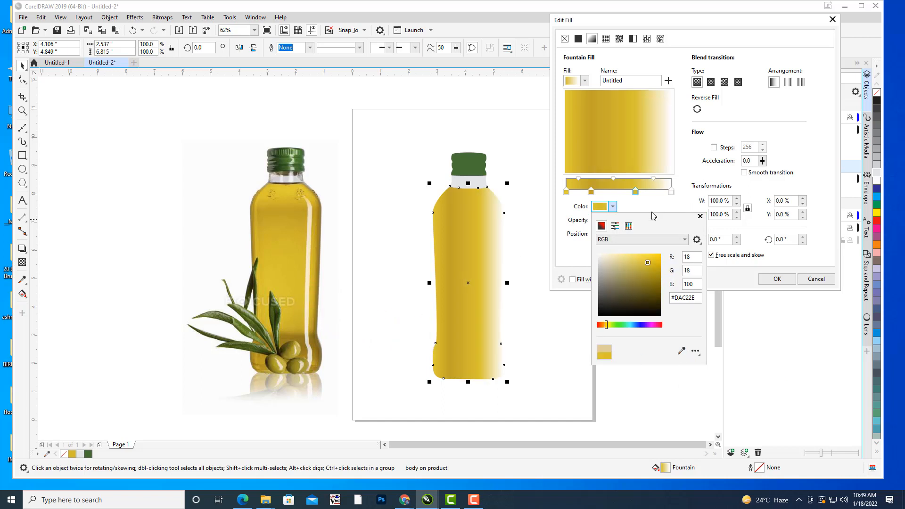
Add a gradient stop at 83% and colour it the dark gold sampled from the photo just above the olives.
click(655, 196)
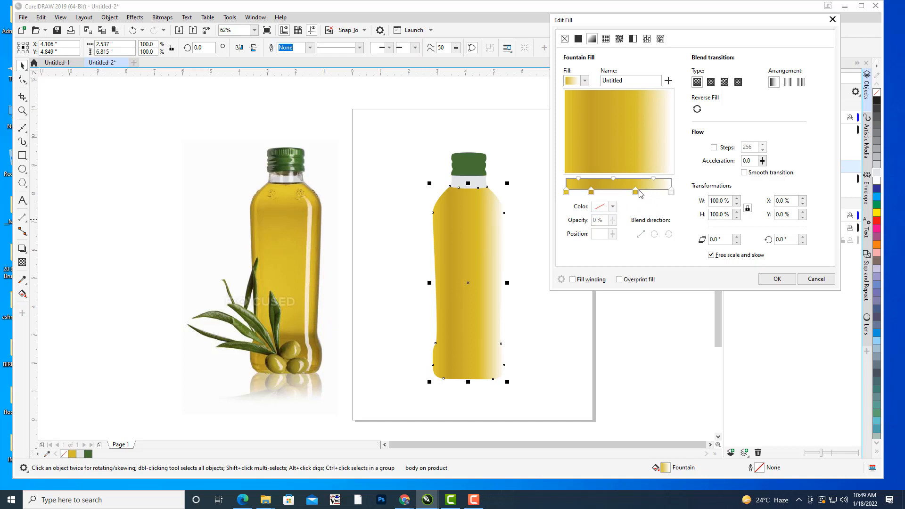
click(637, 192)
double_click(651, 187)
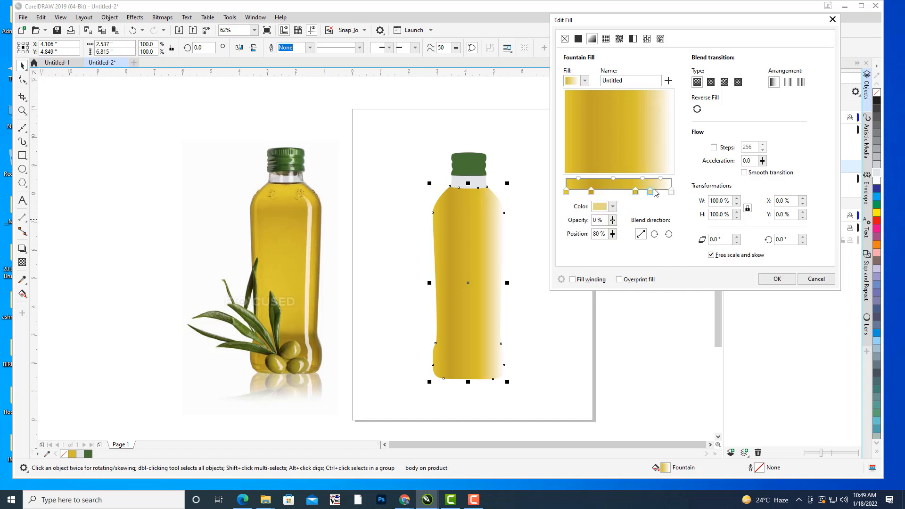
drag(651, 193, 653, 193)
click(613, 207)
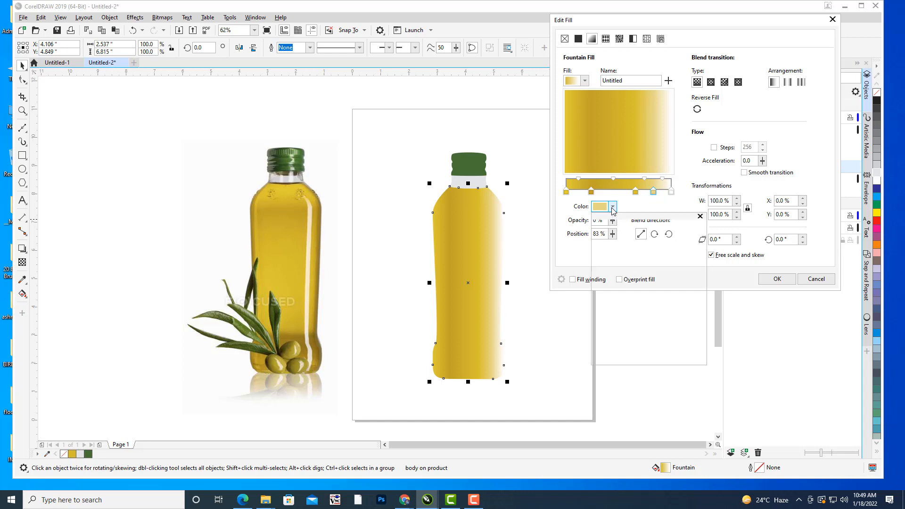
click(682, 351)
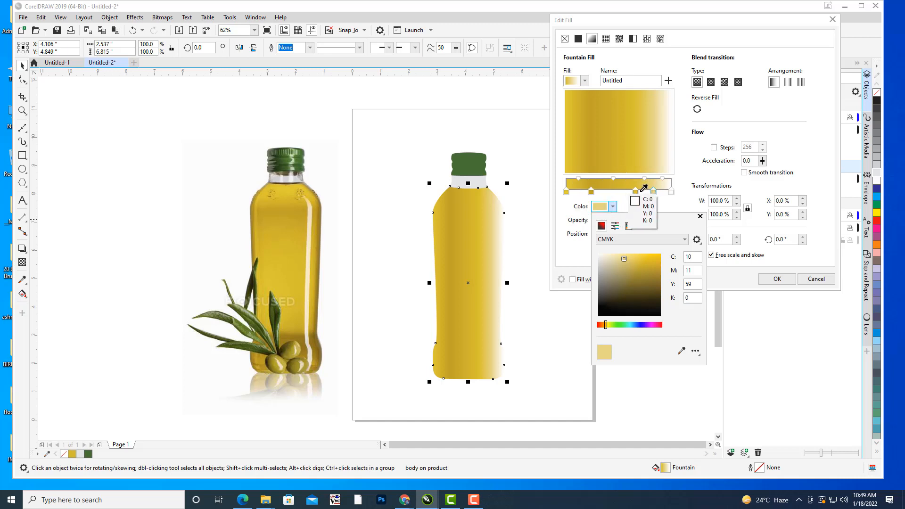
click(293, 338)
click(629, 196)
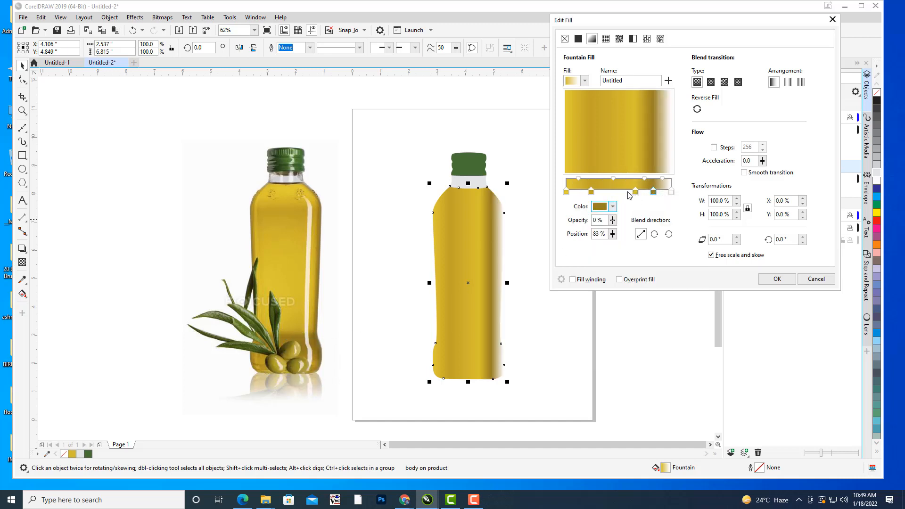
Set the gradient's last stop to #BD9D26, sampled from the lower part of the photographed bottle beside the olives.
click(672, 191)
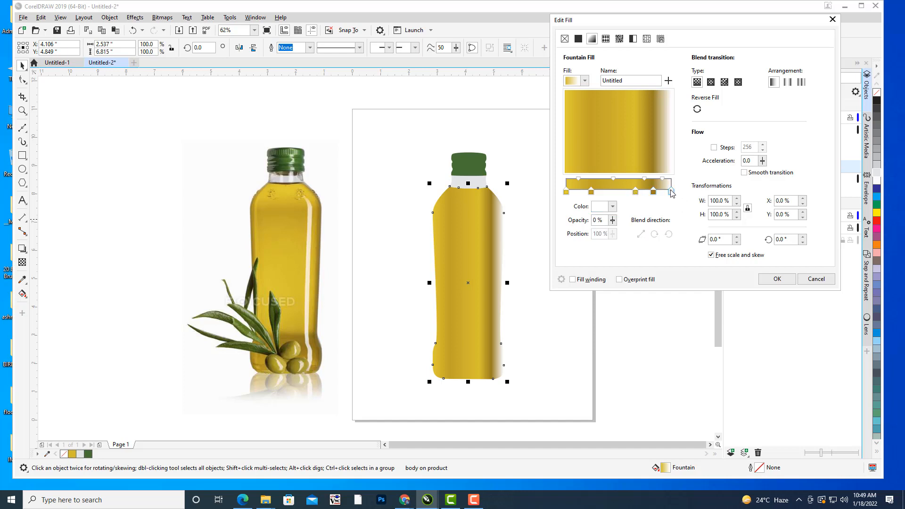
click(613, 207)
click(682, 351)
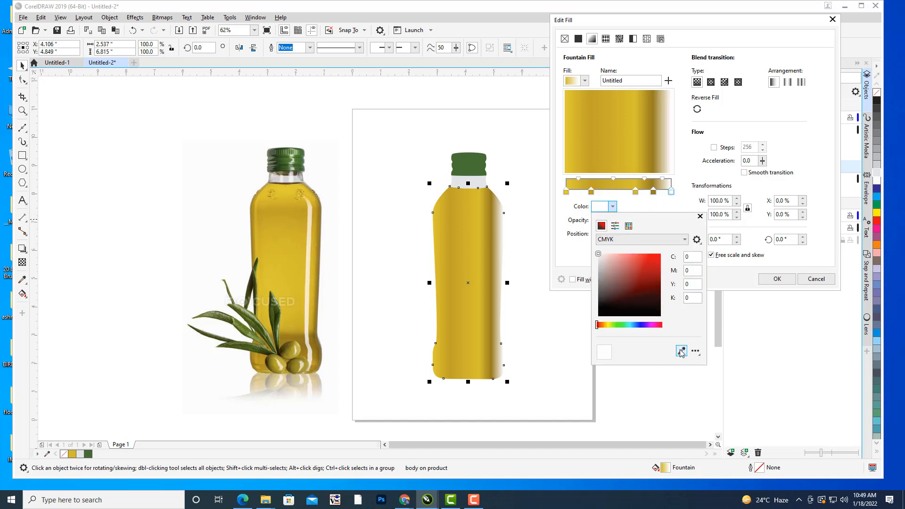
click(265, 355)
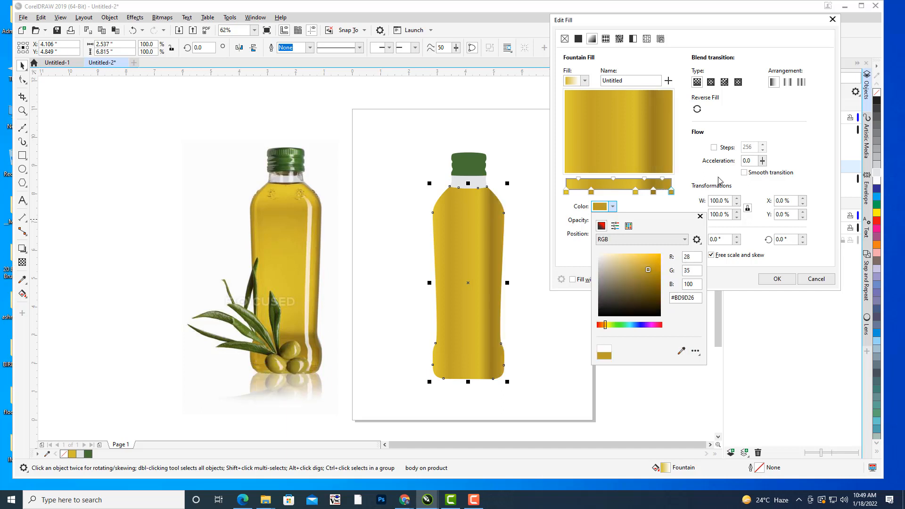
Move the middle gradient stop towards the centre and the second one to 28%, and save the custom fountain fill as "bottlegradient".
click(636, 192)
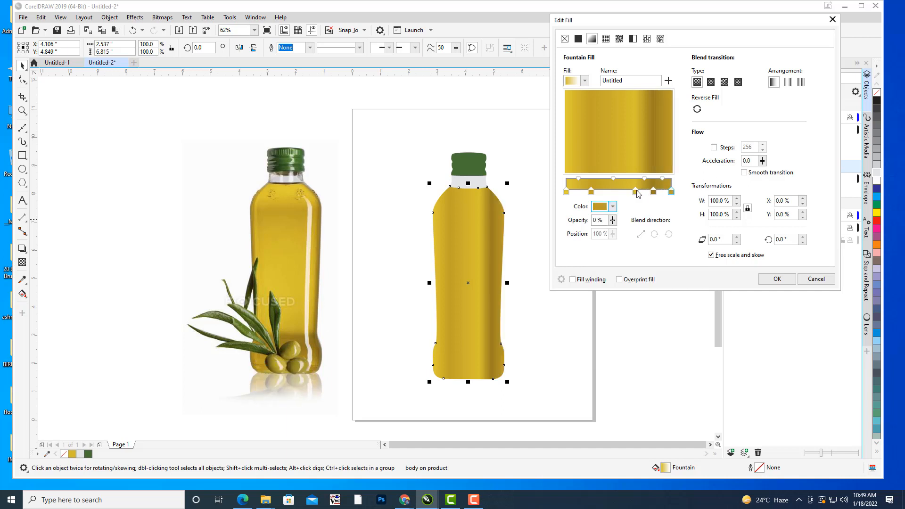
drag(637, 193, 597, 192)
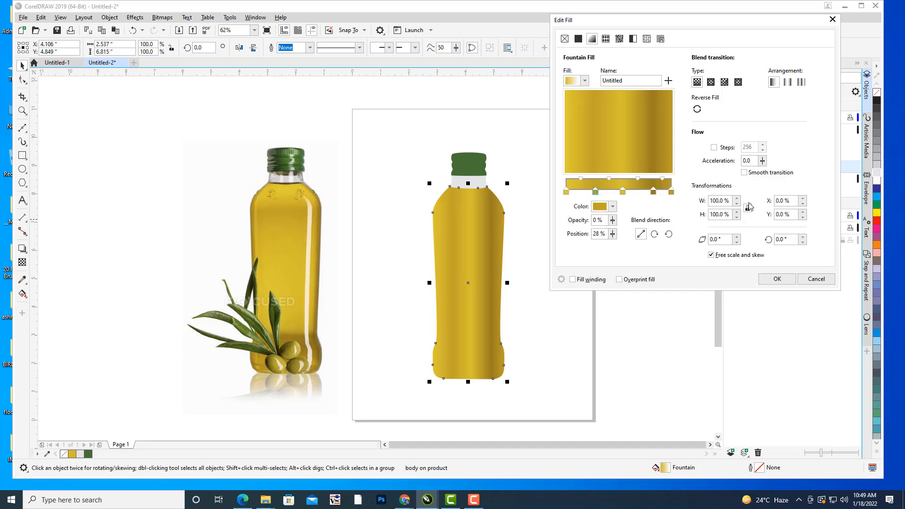
click(668, 82)
click(693, 132)
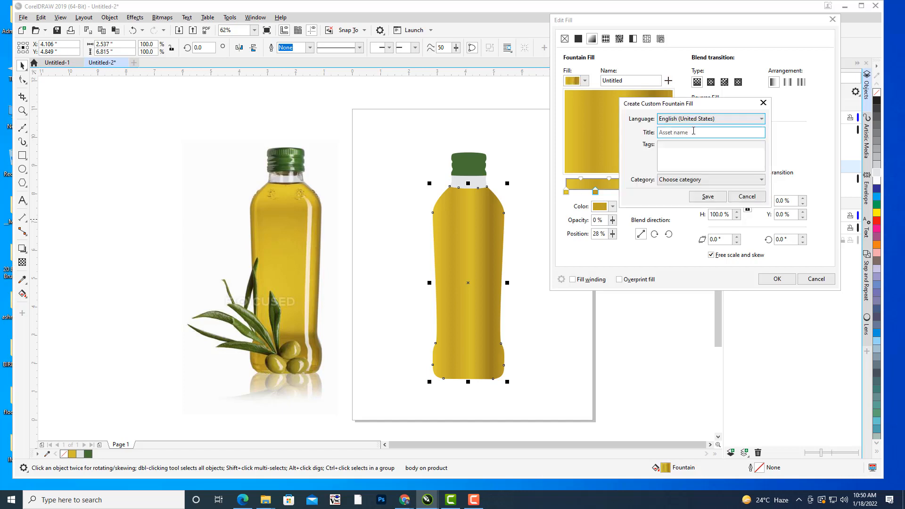
click(693, 132)
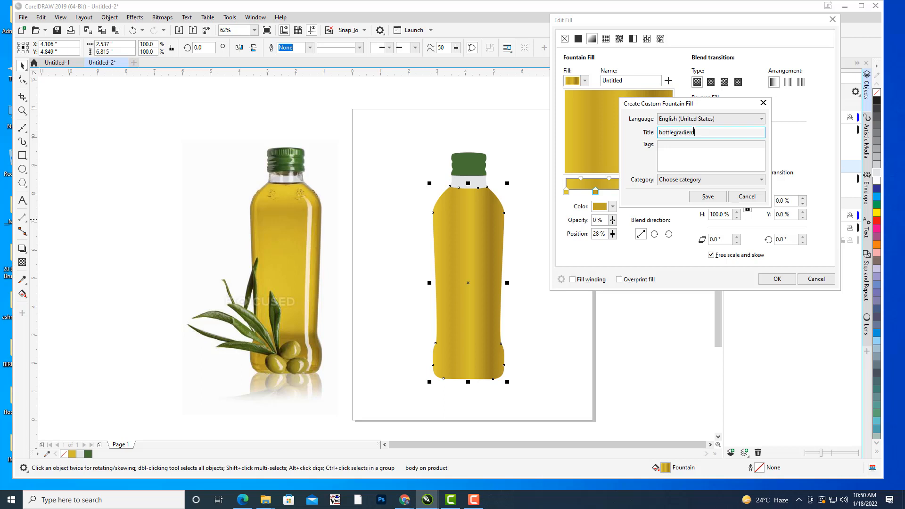
click(708, 196)
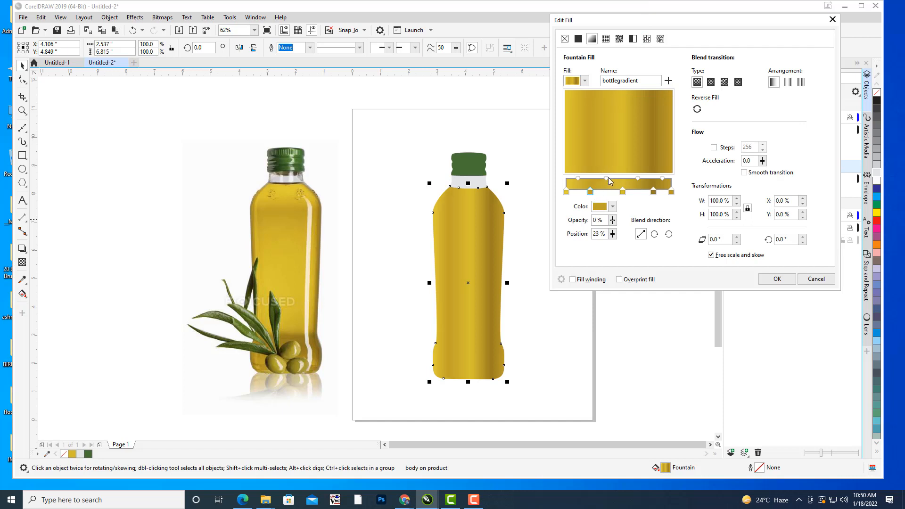
Fine-tune the three inner gradient stops to 23%, 55% and 79% and apply the fill to the bottle body.
drag(608, 178, 646, 178)
click(624, 192)
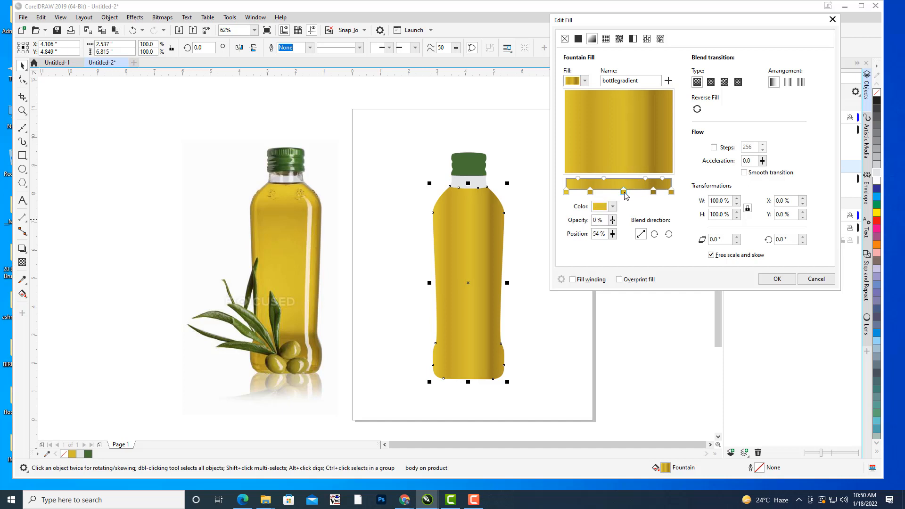
click(672, 191)
drag(654, 192, 648, 194)
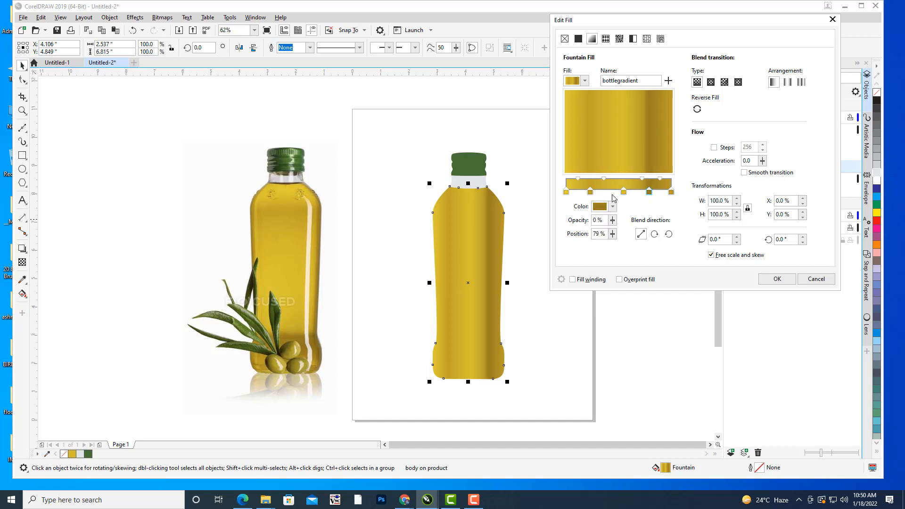
click(777, 279)
Reorient the body's fountain fill interactively to run vertically from above the cap to just below the base.
click(478, 247)
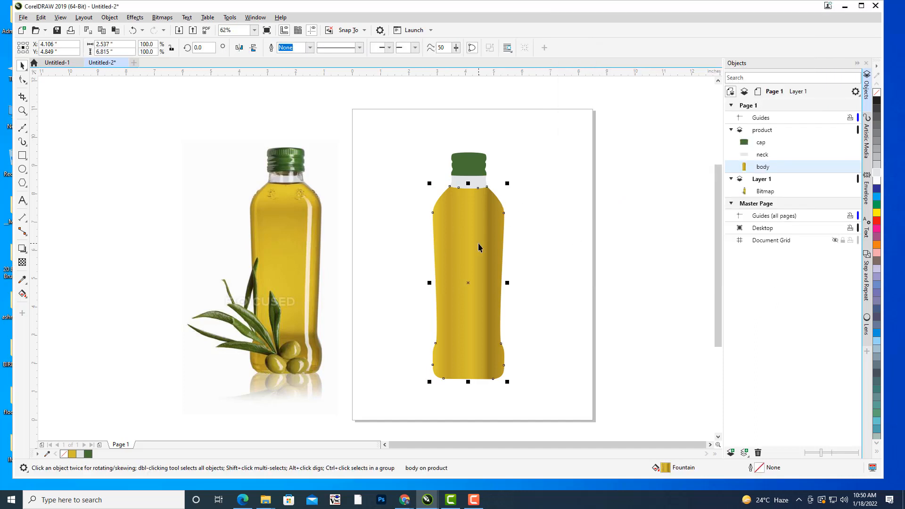
key(g)
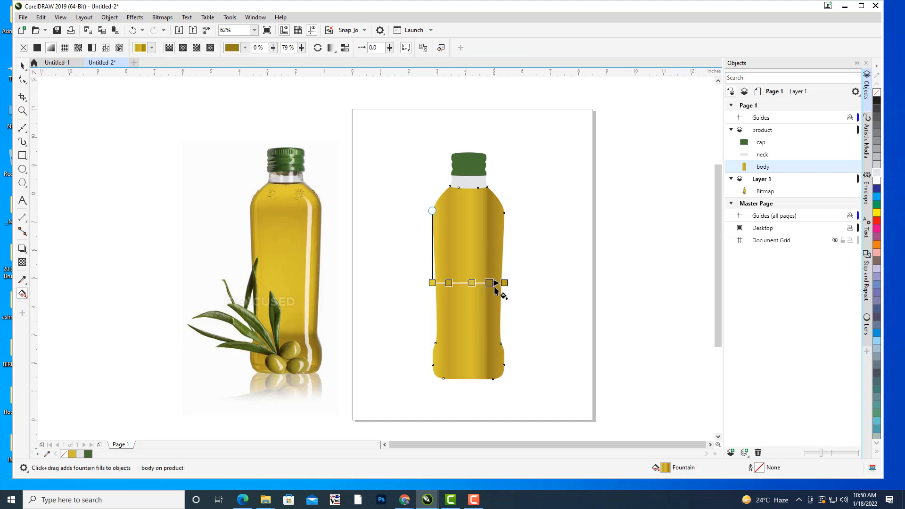
drag(481, 357, 458, 393)
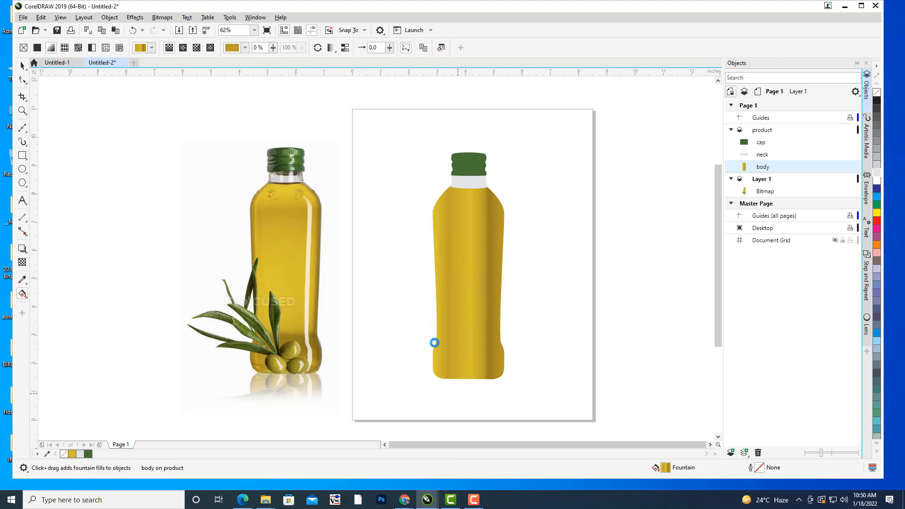
drag(432, 283, 470, 127)
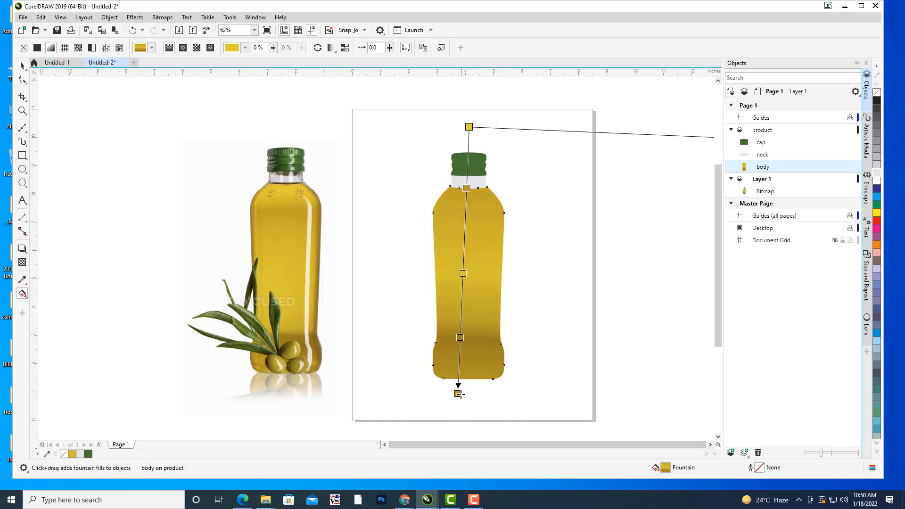
Adjust the vertical gradient's ends so it starts at the cap's lower part and finishes just below the bottle's base.
drag(458, 394, 464, 353)
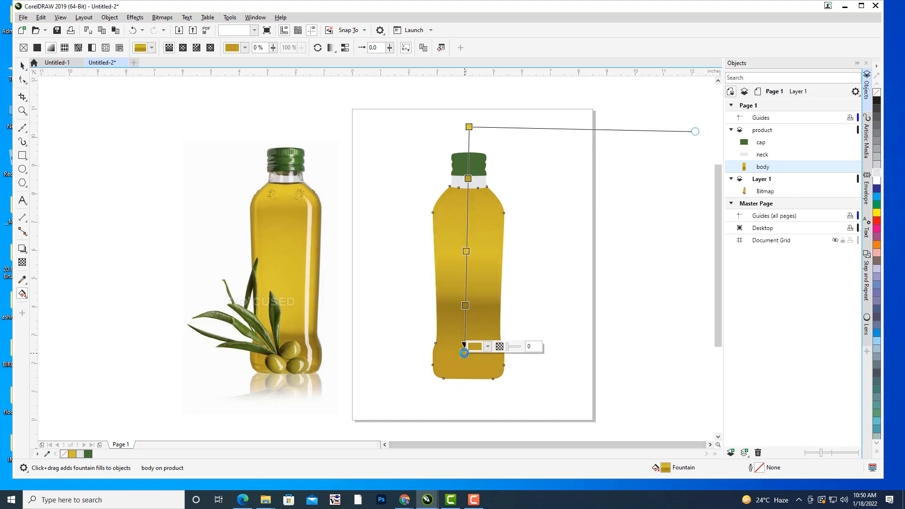
drag(469, 127, 467, 181)
drag(466, 352, 464, 384)
drag(466, 338, 467, 327)
drag(465, 374, 463, 388)
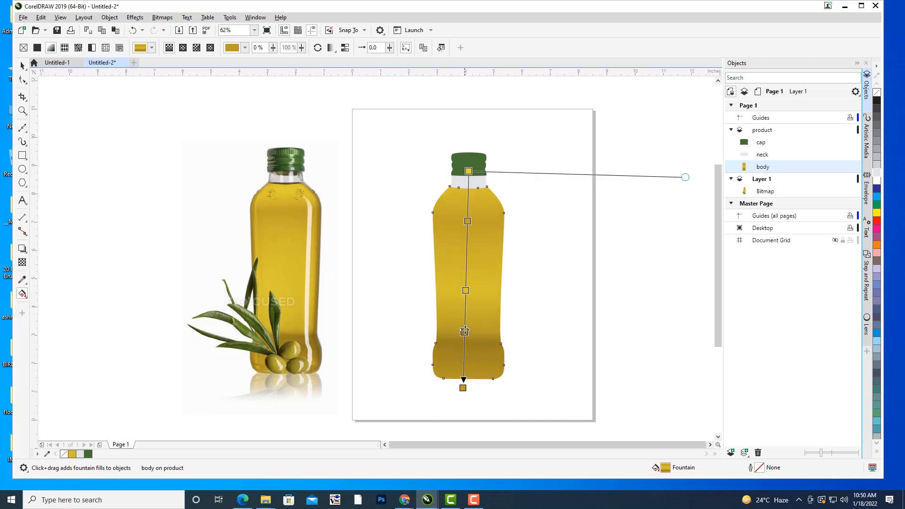
Set the dark gradient stop to 72% and the upper stop to 16%, with the gradient starting at the bottle's neck.
drag(464, 341, 466, 327)
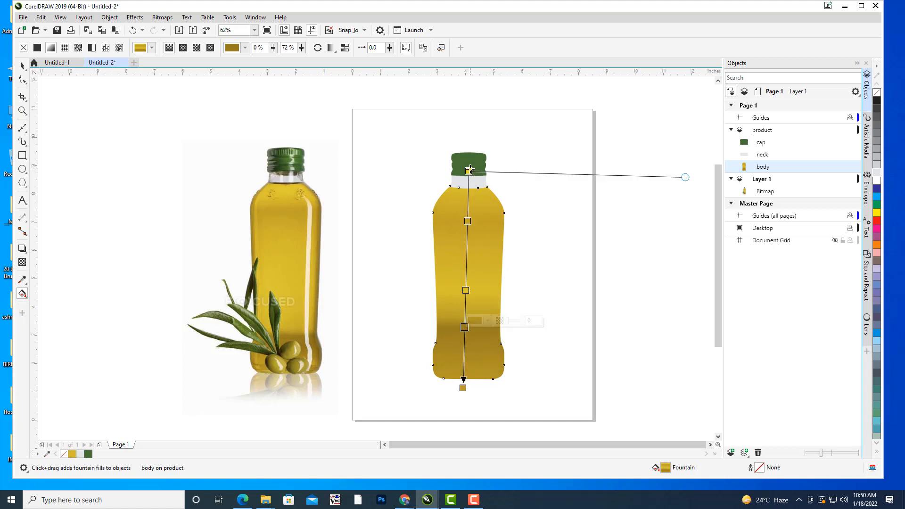
mouse_move(468, 171)
mouse_down()
mouse_move(470, 161)
mouse_move(468, 182)
mouse_up()
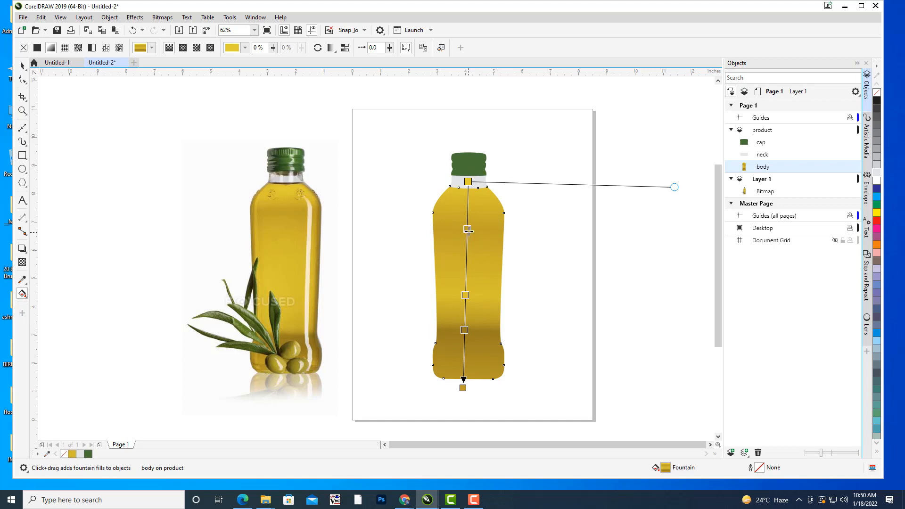
drag(468, 230, 469, 216)
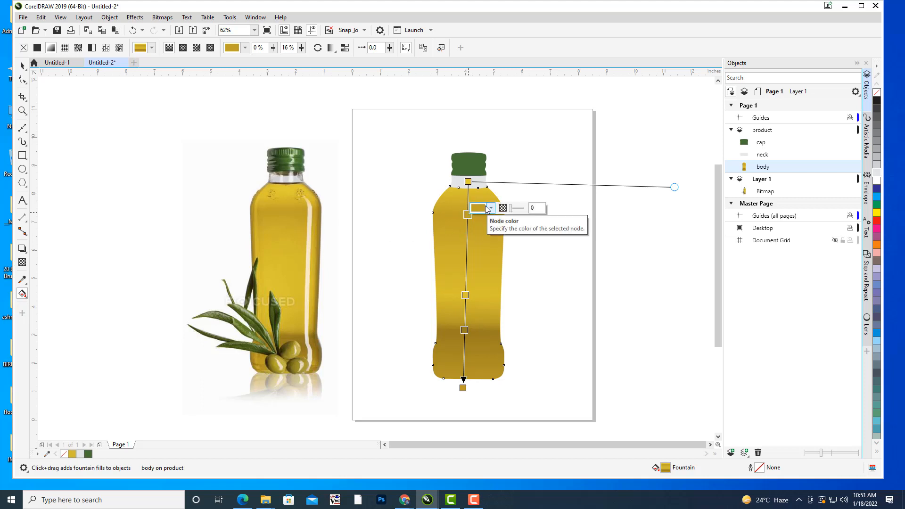
Recolour the 16% gradient stop to #C3A328, sampled from the upper part of the photographed bottle.
click(491, 208)
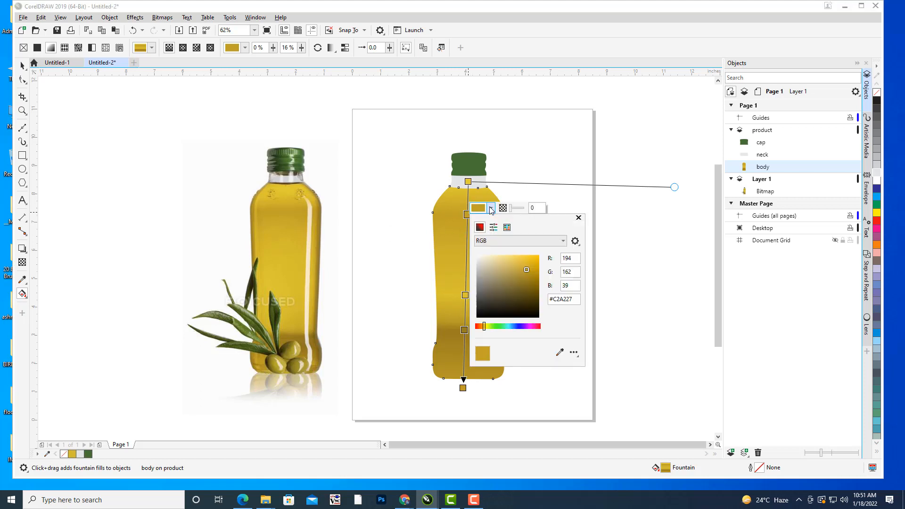
click(560, 352)
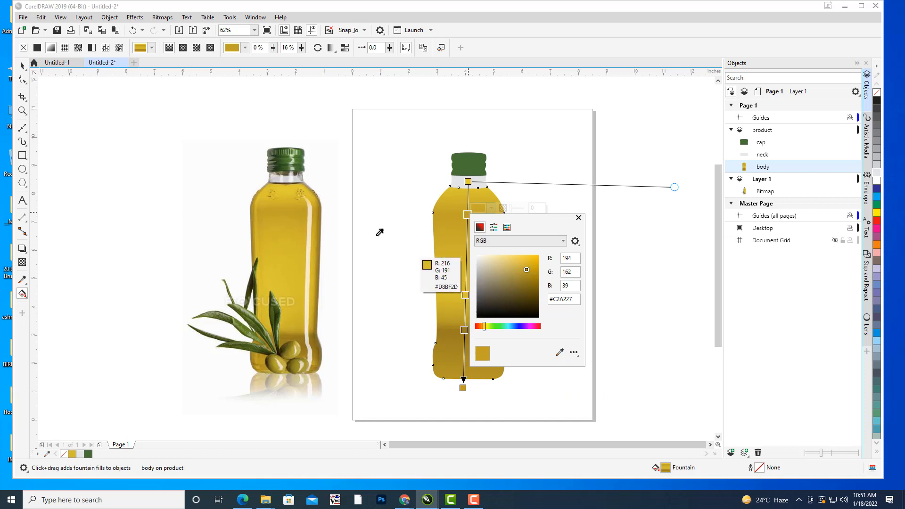
click(297, 208)
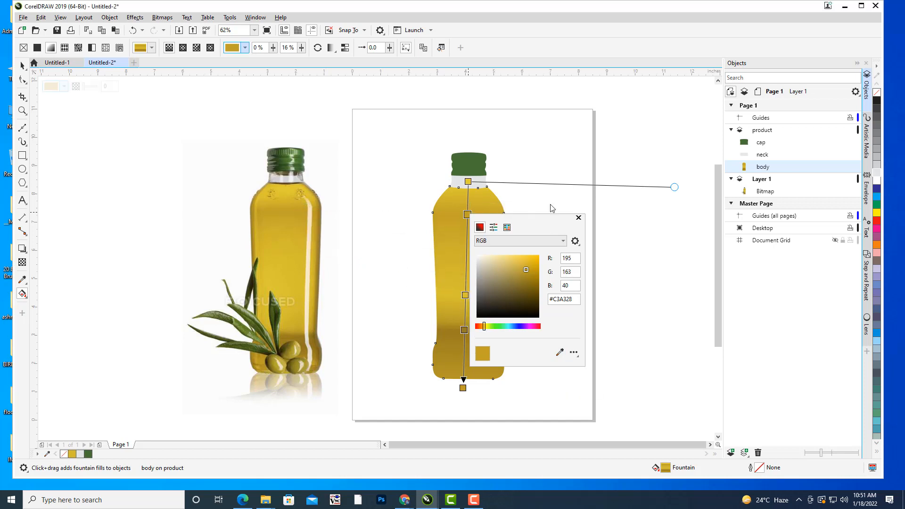
click(469, 181)
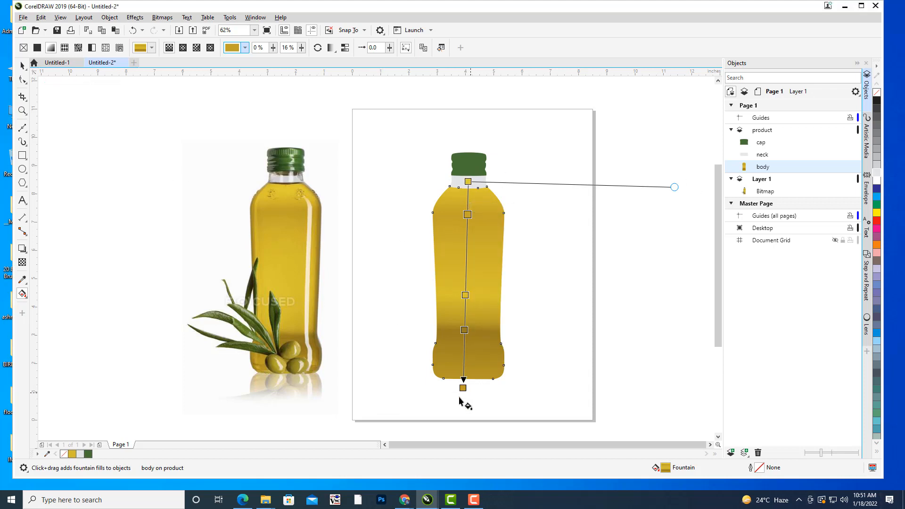
Pull the gradient's lower end up inside the bottle's base and set the dark stop to 76%.
drag(464, 379, 465, 368)
drag(467, 316, 466, 323)
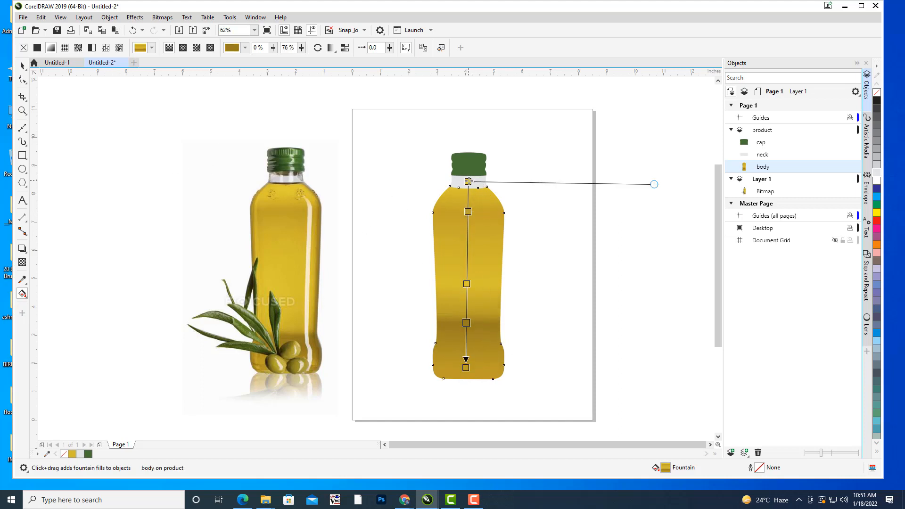
Darken the 16% gradient stop to #AB9024 and deselect the bottle body.
click(469, 212)
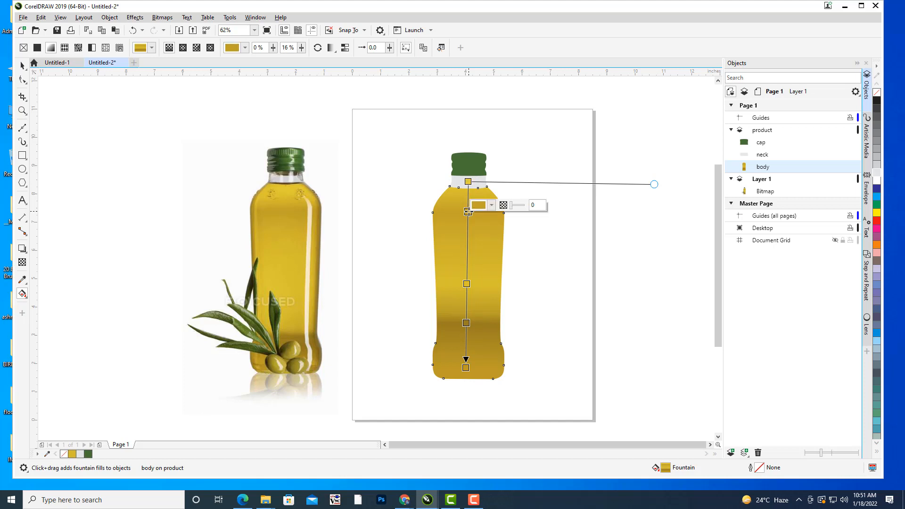
click(492, 206)
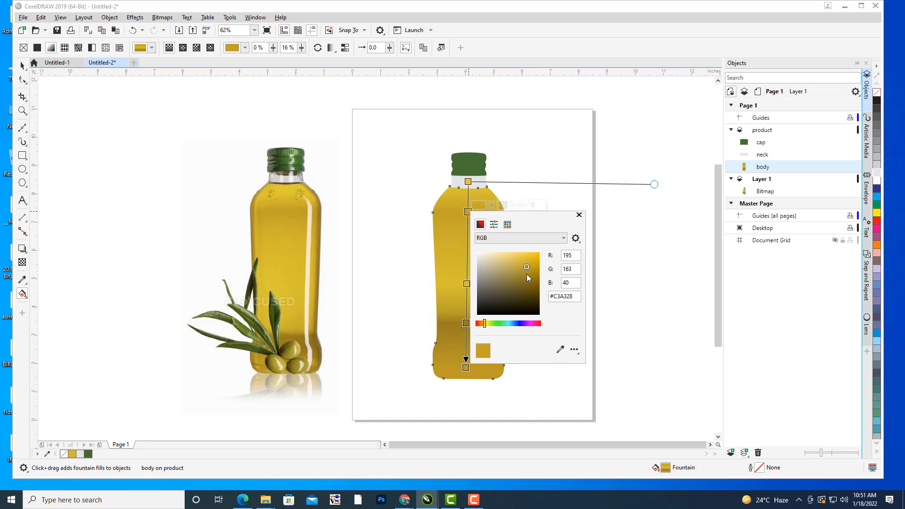
click(527, 274)
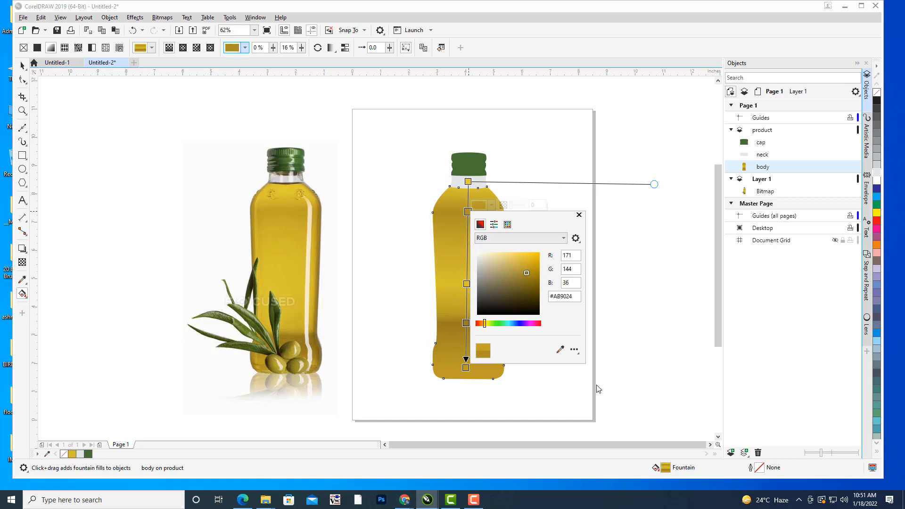
click(528, 137)
click(22, 66)
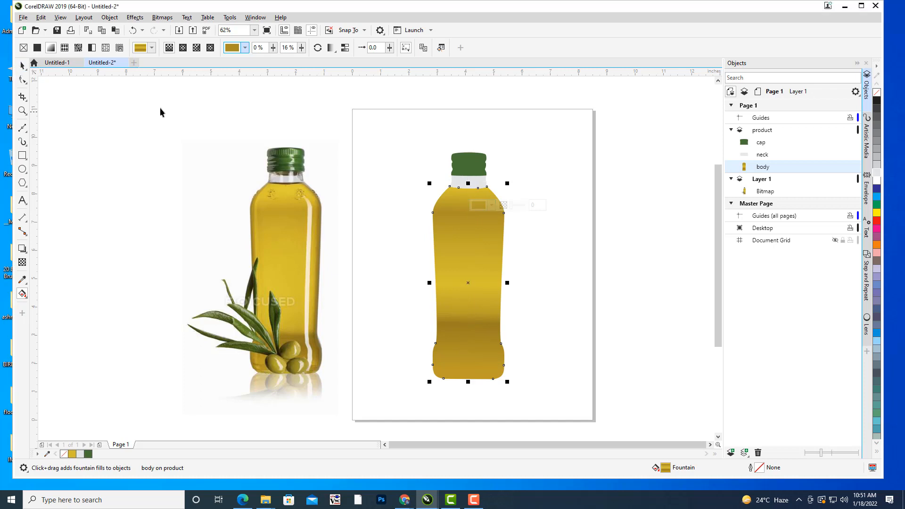
click(489, 113)
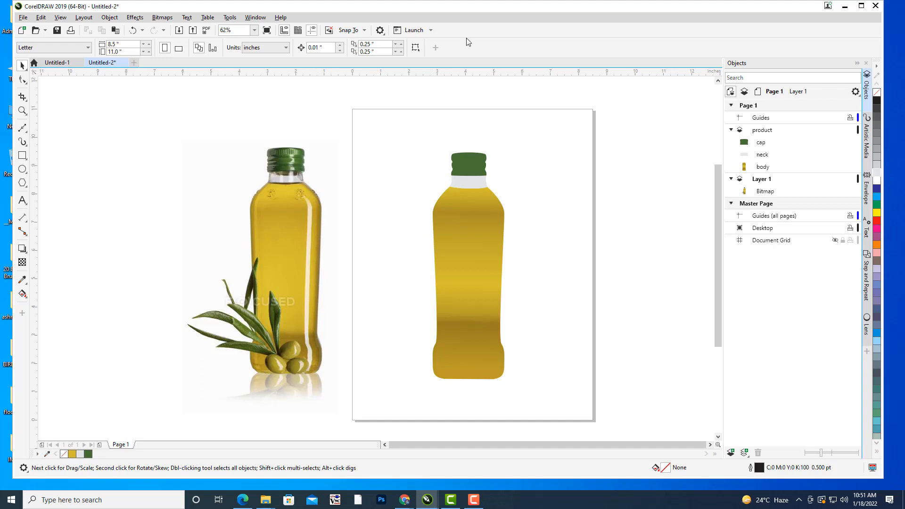
Add a new layer above the product layer and name it shades.
click(771, 131)
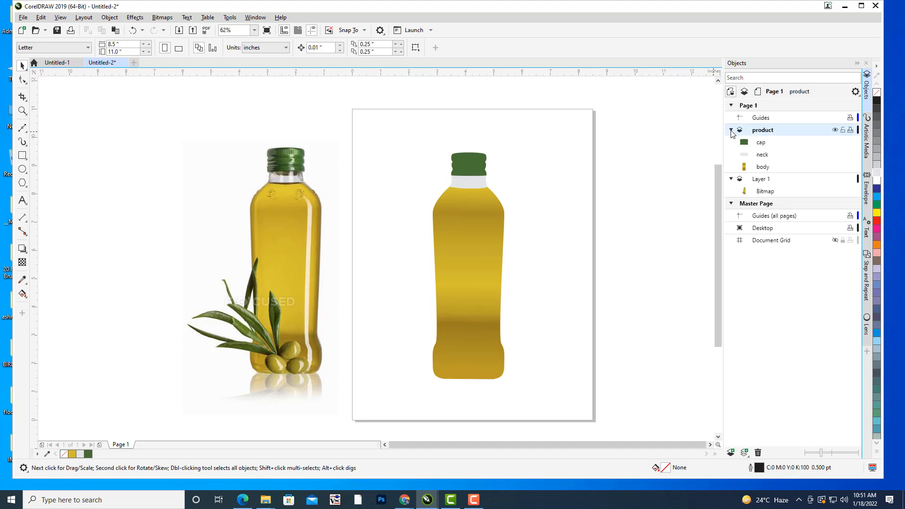
click(731, 131)
click(744, 453)
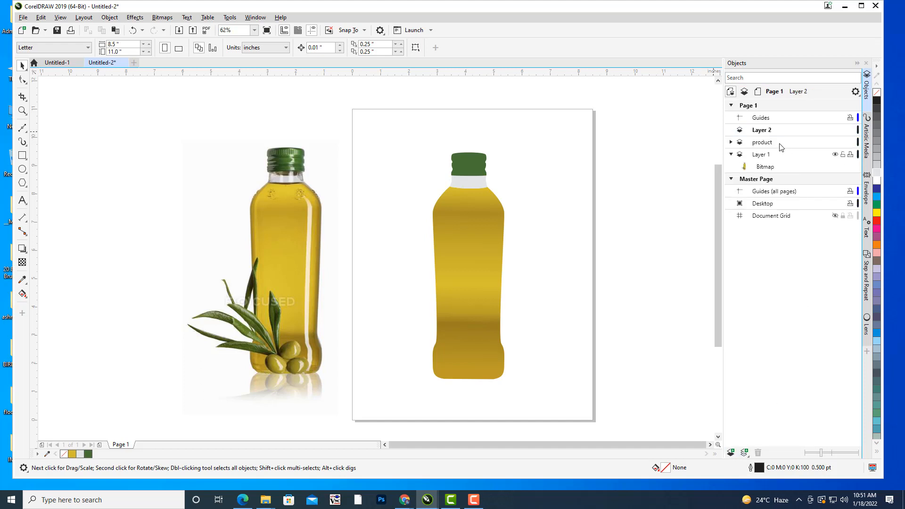
right_click(770, 132)
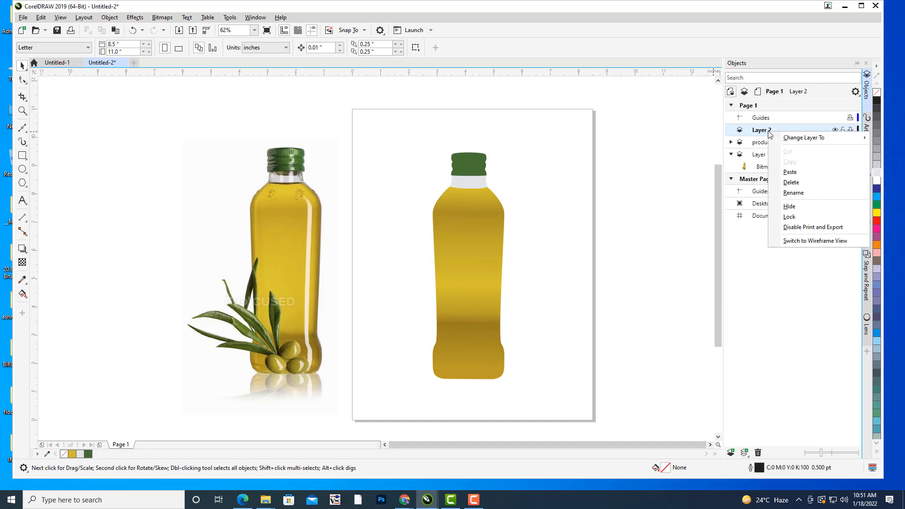
click(800, 193)
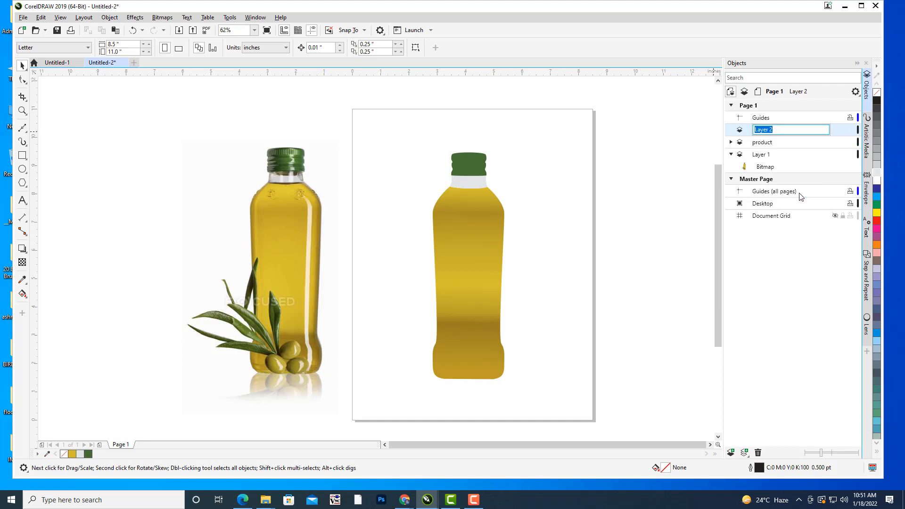
text(sa)
key(Return)
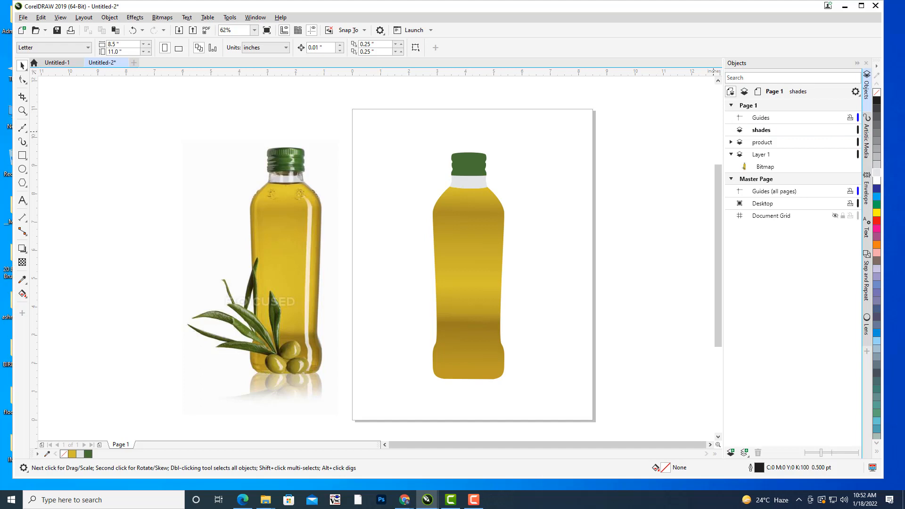
Lock the product layer and make the shades layer active.
click(767, 134)
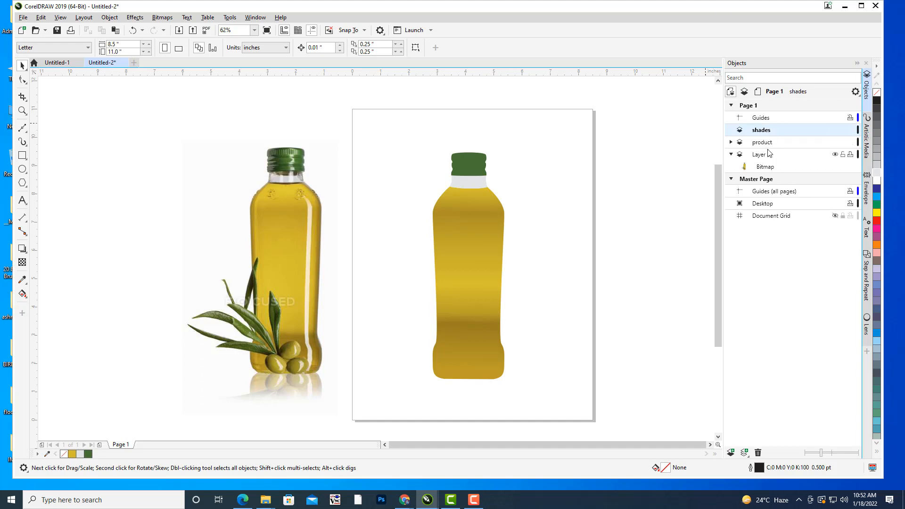
click(768, 142)
click(843, 141)
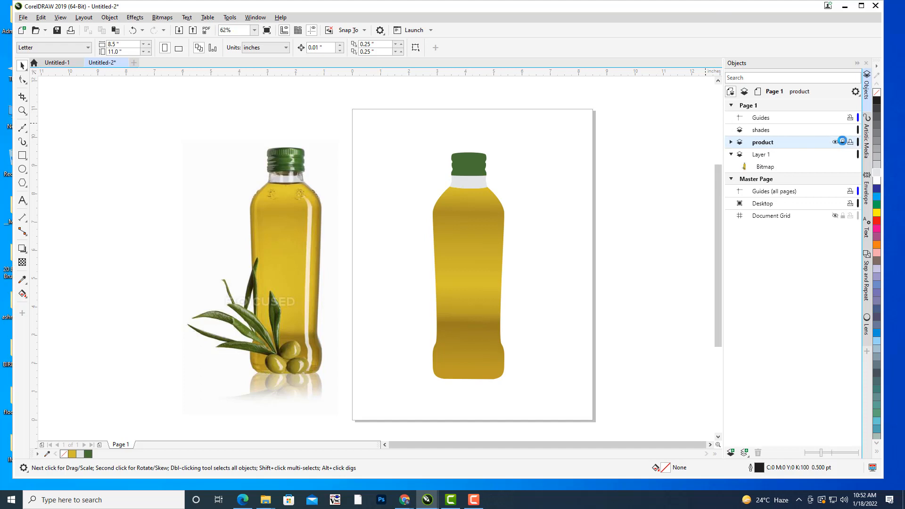
click(762, 134)
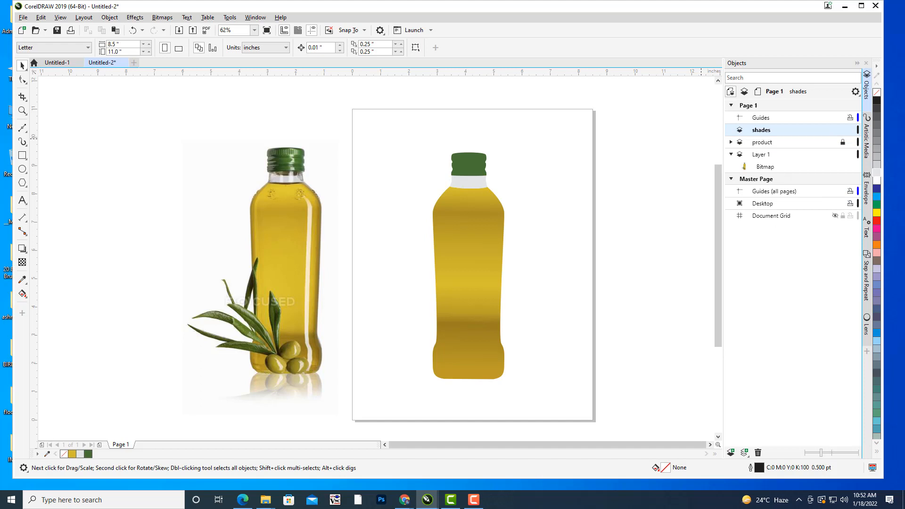
Start a Bézier curve at the base of the photographed bottle's neck and trace its right shoulder.
drag(429, 326, 470, 328)
drag(538, 231, 536, 204)
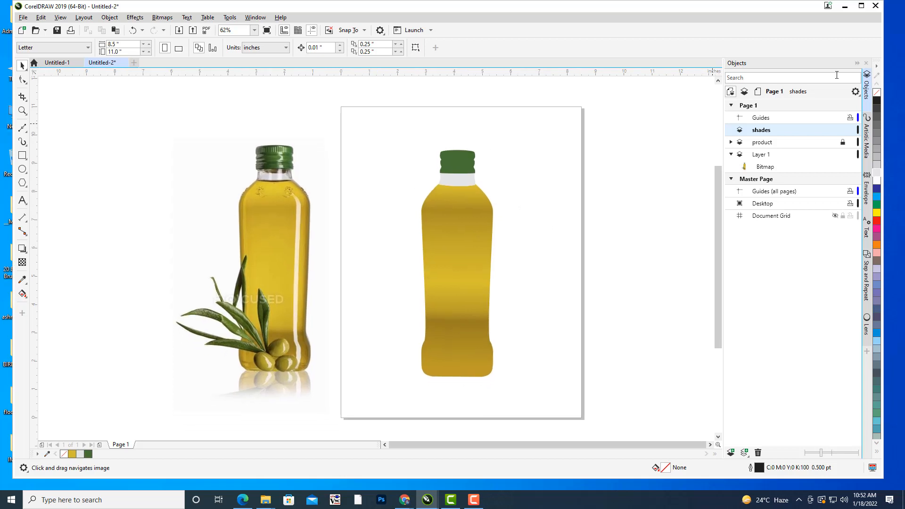
drag(453, 221, 473, 203)
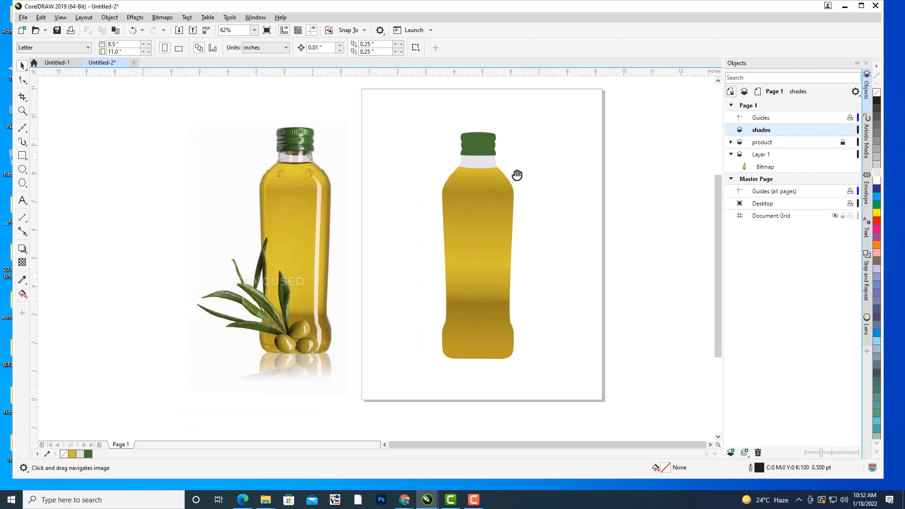
click(22, 128)
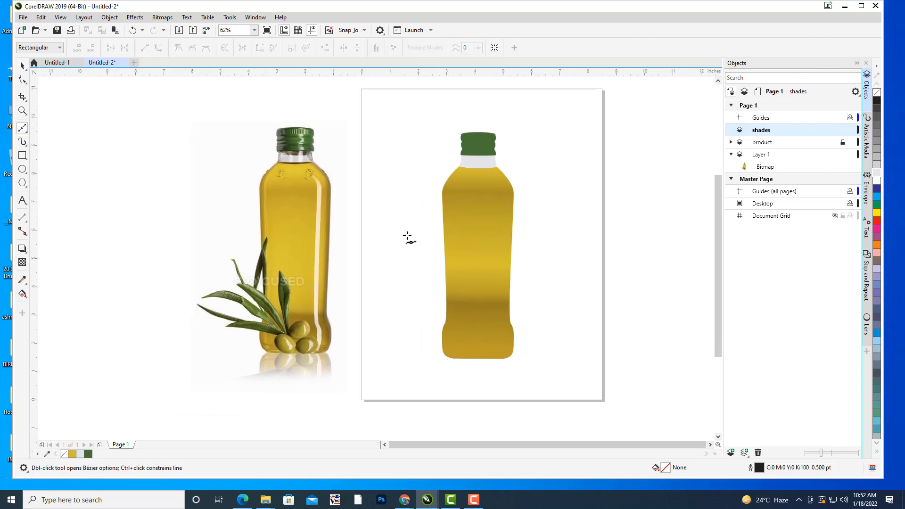
drag(343, 220, 393, 180)
scroll(598, 125, up, 3)
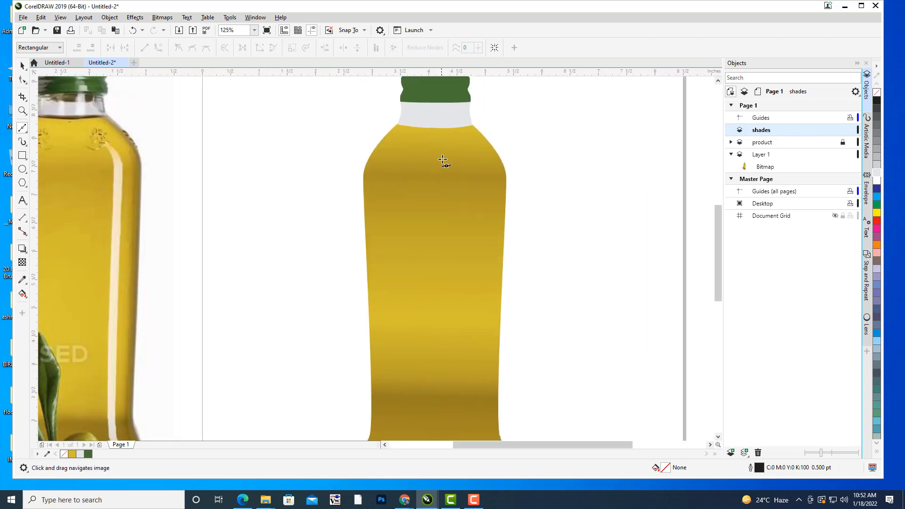
scroll(521, 136, down, 3)
drag(332, 188, 362, 175)
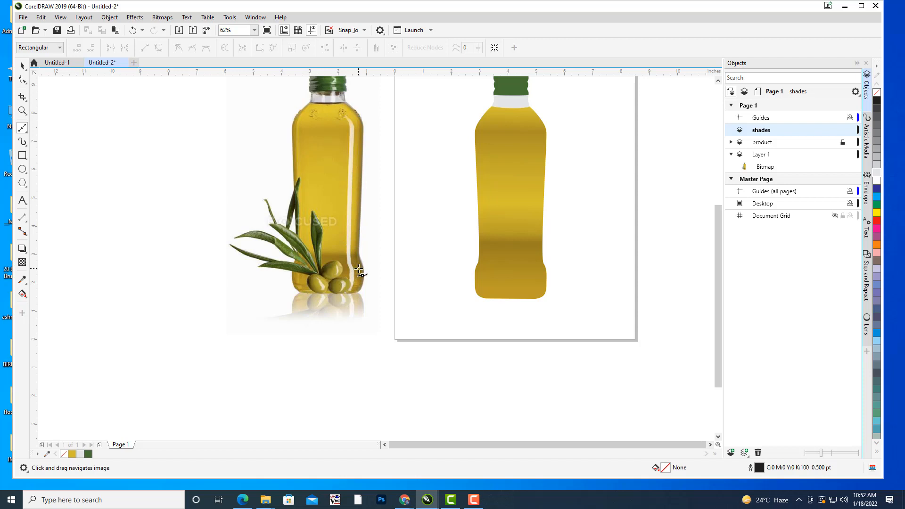
drag(358, 268, 466, 327)
scroll(486, 206, up, 3)
mouse_move(481, 188)
mouse_down()
mouse_move(465, 154)
mouse_move(443, 142)
mouse_move(430, 191)
mouse_up()
click(395, 103)
Continue the curve down the photographed bottle's right side and around the base, ending beneath the olives, about 6.7 inches tall overall.
drag(430, 350, 431, 147)
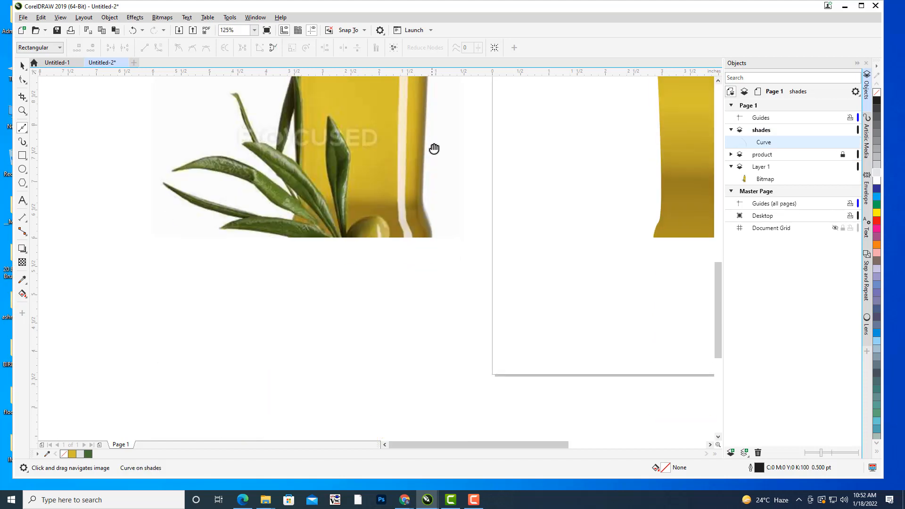
click(418, 203)
mouse_move(418, 203)
mouse_down()
mouse_move(429, 259)
mouse_move(414, 277)
mouse_up()
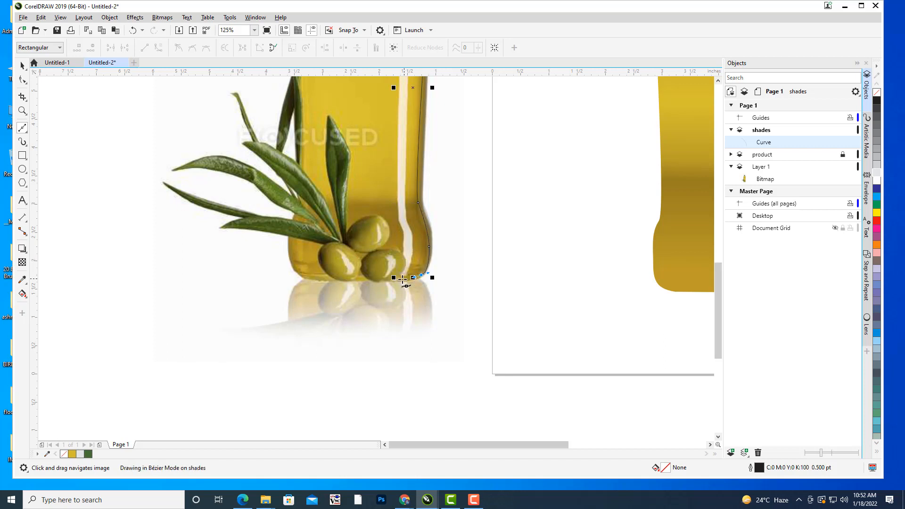
click(374, 280)
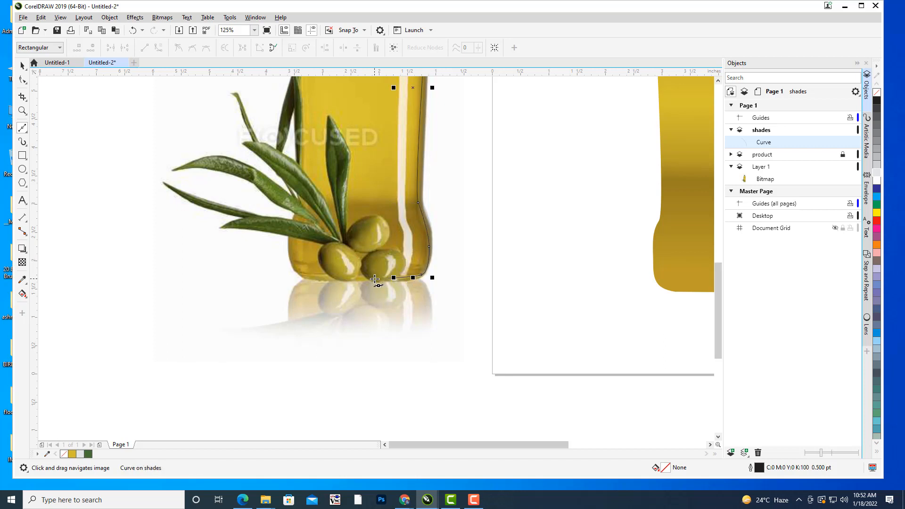
Adjust the traced curve's nodes at the shoulder, waist and base corner to follow the photographed bottle's right edge.
scroll(465, 183, down, 2)
drag(495, 138, 481, 184)
scroll(450, 184, up, 2)
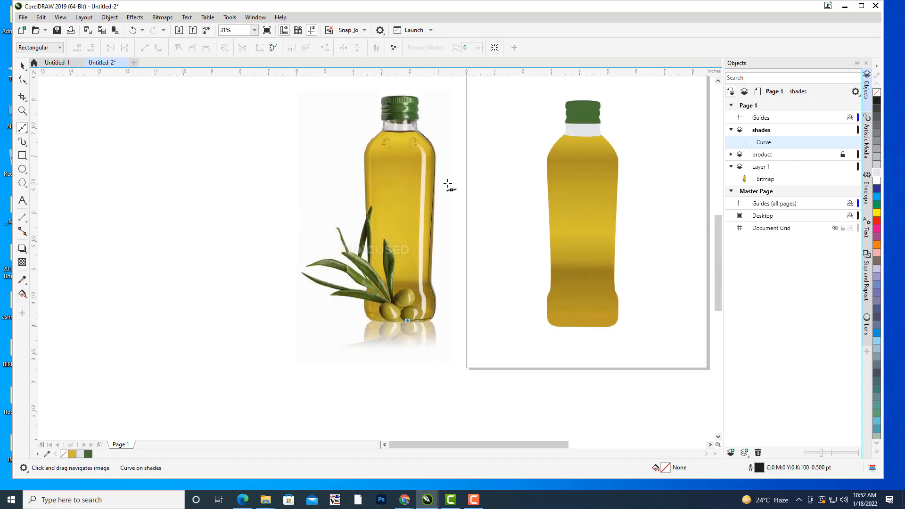
click(22, 79)
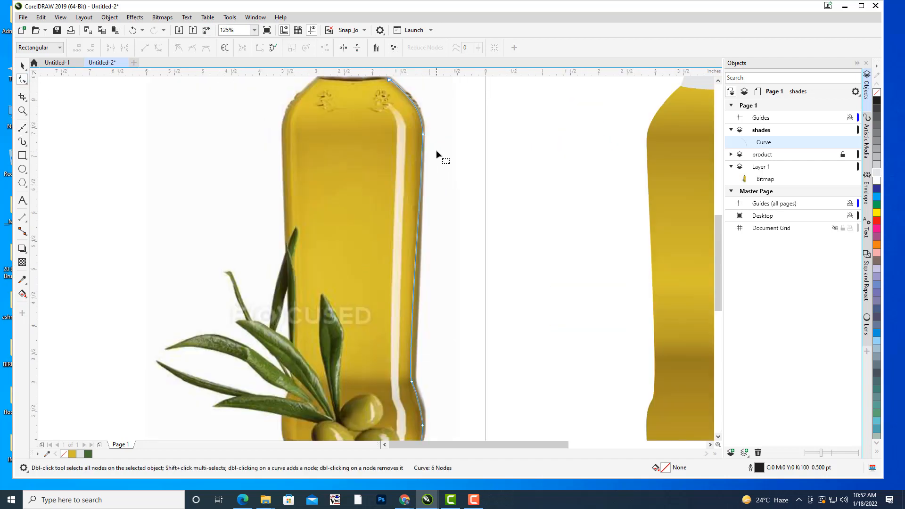
scroll(434, 116, up, 2)
click(412, 151)
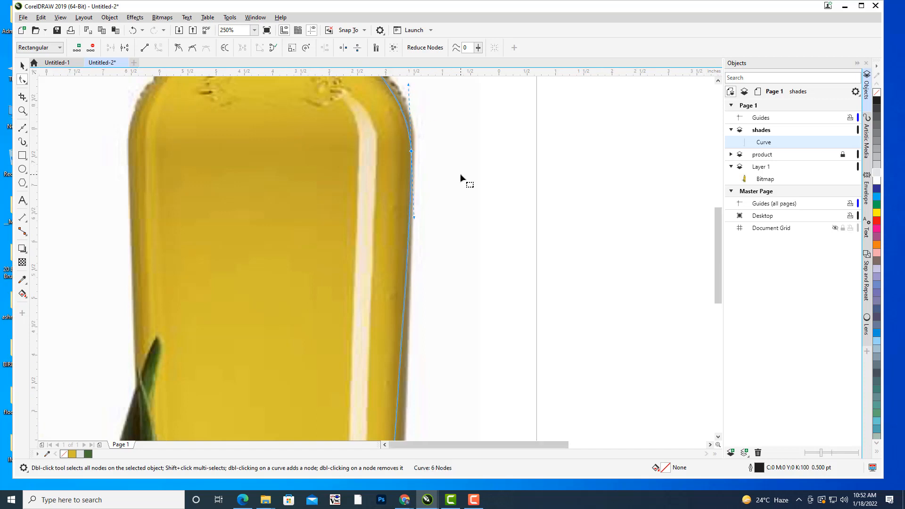
scroll(460, 174, down, 2)
scroll(466, 96, down, 3)
mouse_move(420, 283)
mouse_down()
mouse_move(427, 297)
mouse_move(422, 287)
mouse_up()
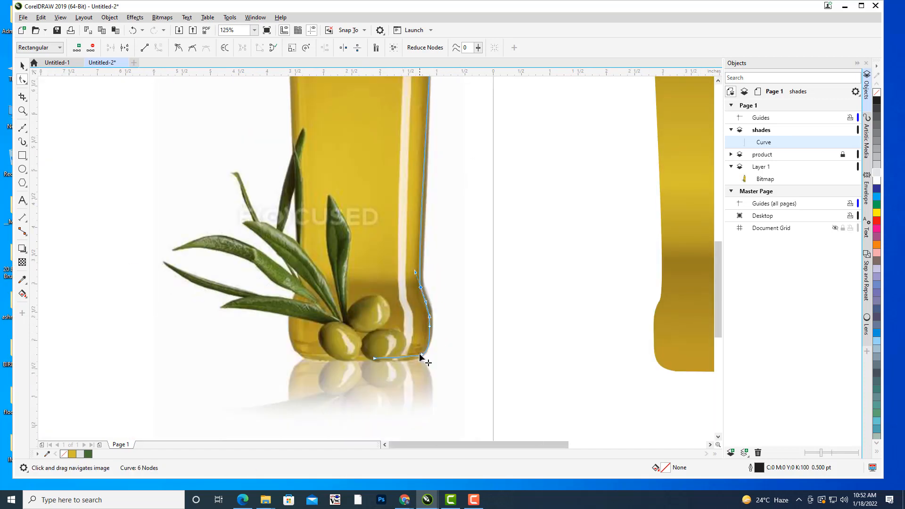
mouse_move(420, 357)
mouse_down()
mouse_move(405, 362)
mouse_move(420, 357)
mouse_up()
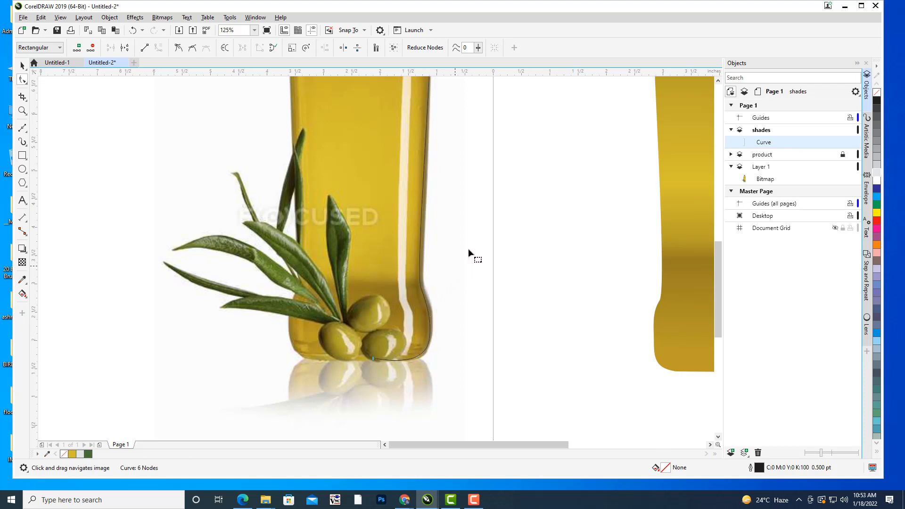
click(464, 253)
Move the traced curve onto the right edge of the drawn bottle body, centred at about X 4.84 in, Y 4.82 in.
scroll(496, 205, down, 2)
drag(491, 189, 467, 194)
scroll(410, 174, up, 1)
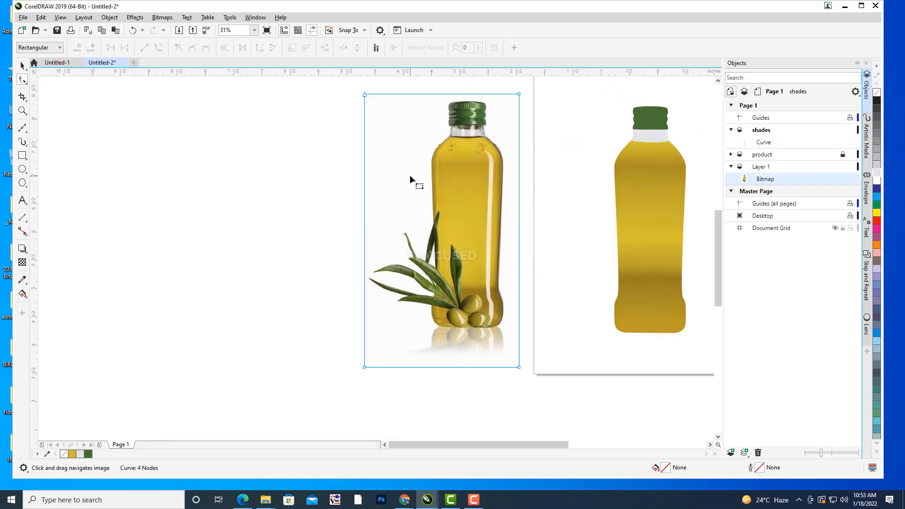
scroll(410, 175, up, 2)
click(589, 130)
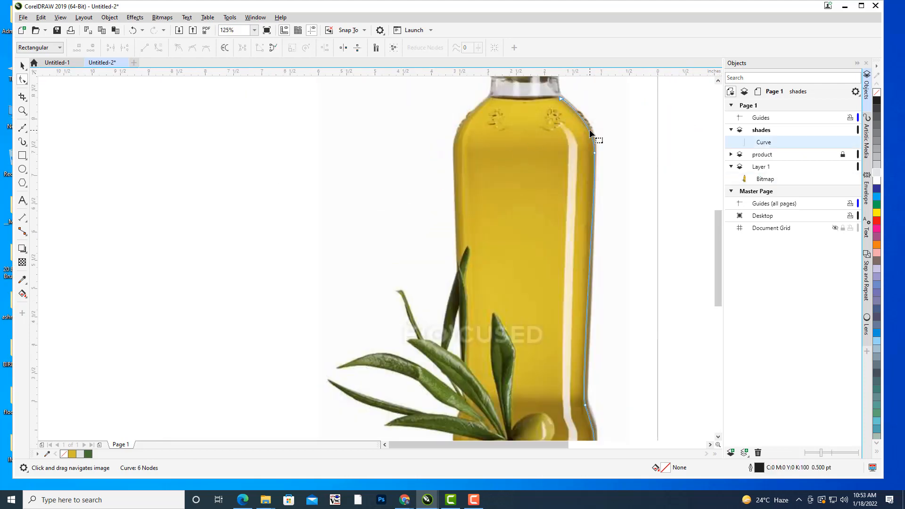
click(23, 66)
drag(541, 219, 261, 137)
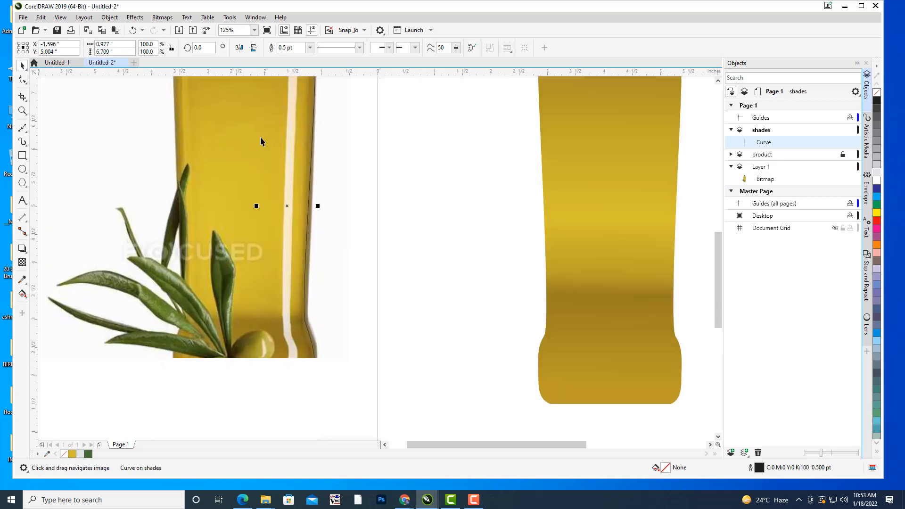
scroll(260, 136, down, 2)
scroll(307, 188, up, 1)
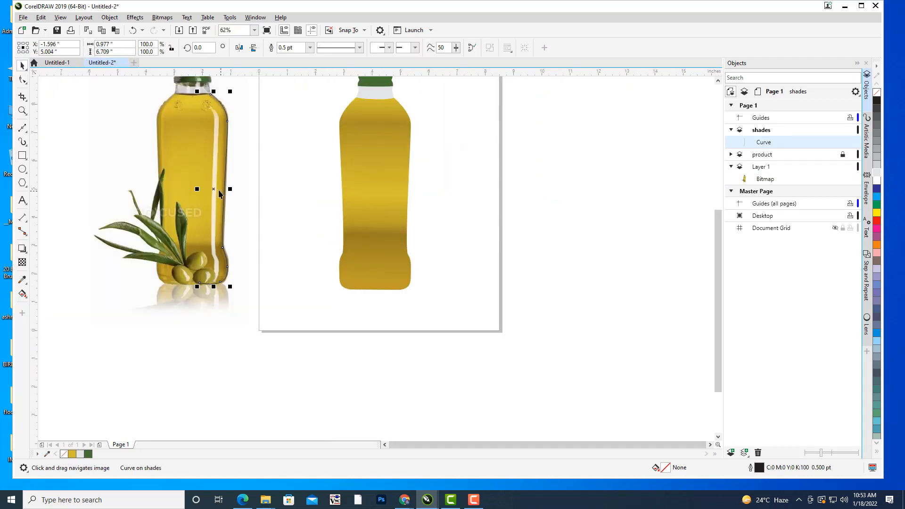
mouse_move(214, 189)
mouse_down()
mouse_move(390, 186)
mouse_move(396, 195)
mouse_up()
drag(471, 191, 498, 227)
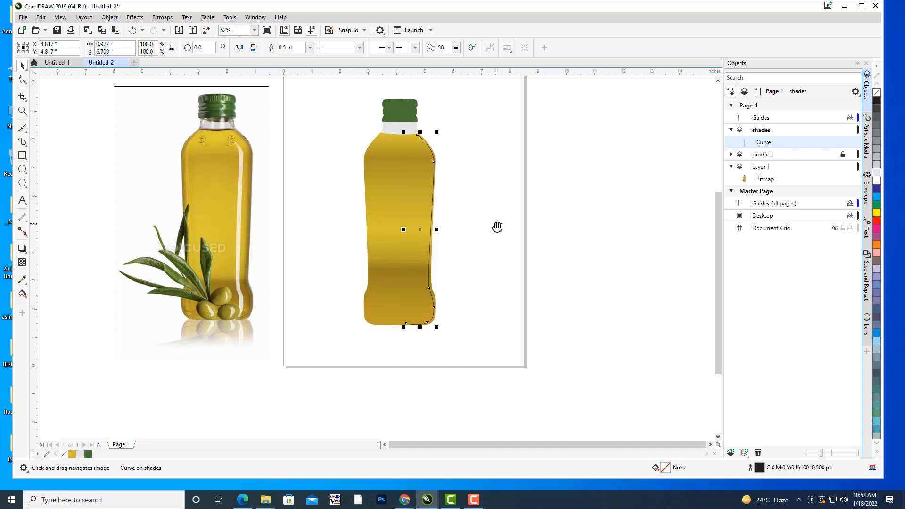
Set the shade curve's outline width to 12.0 pt.
drag(482, 128, 616, 131)
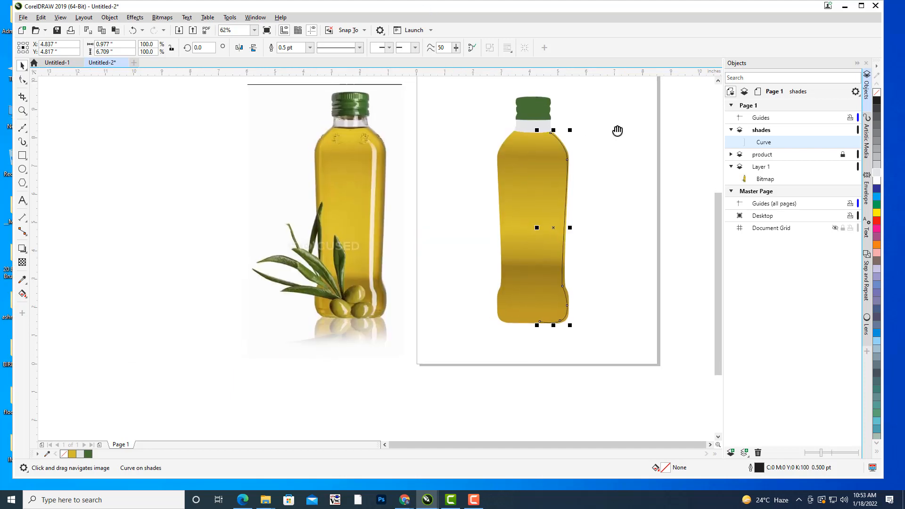
click(310, 47)
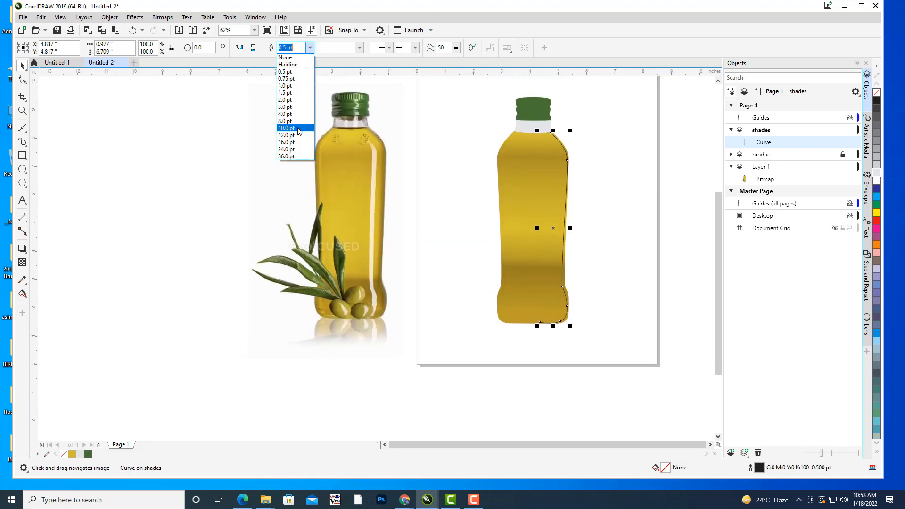
click(286, 136)
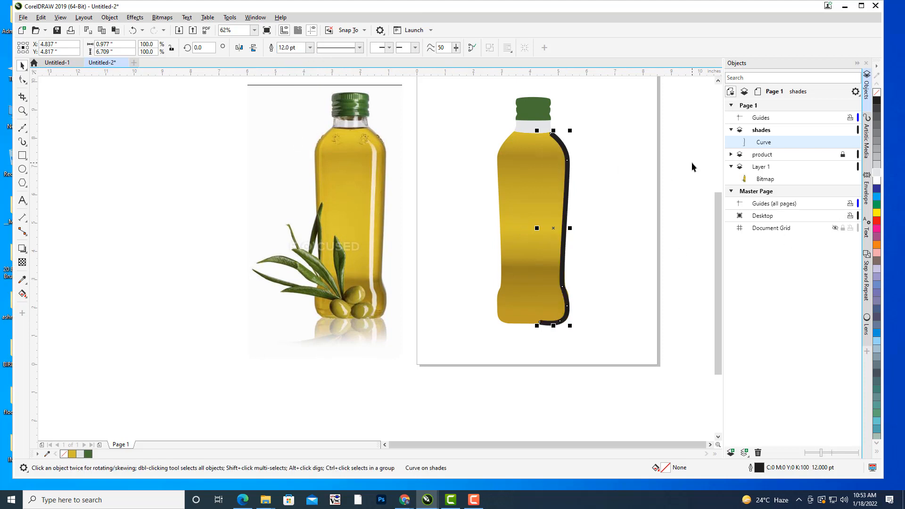
Recolour the shade curve's outline to #806724, sampled from the lower right edge of the photographed bottle.
drag(681, 161, 664, 161)
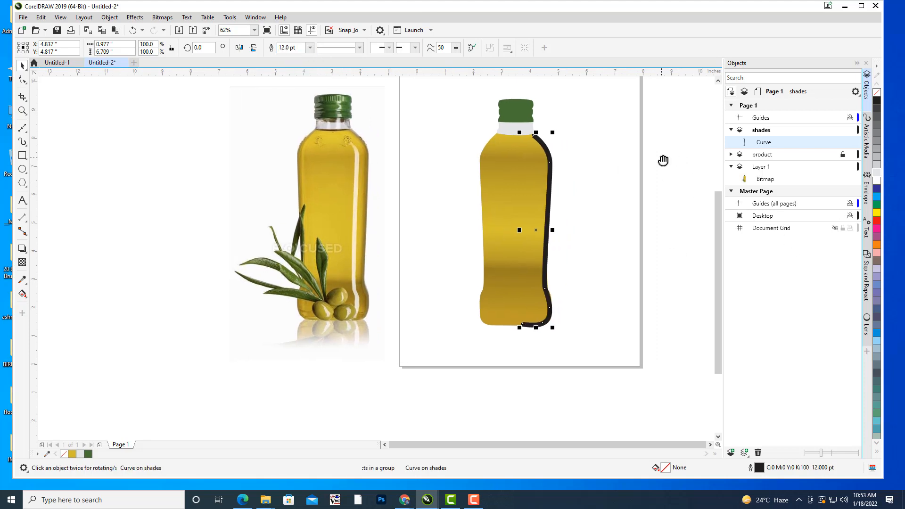
double_click(760, 467)
drag(430, 165, 712, 96)
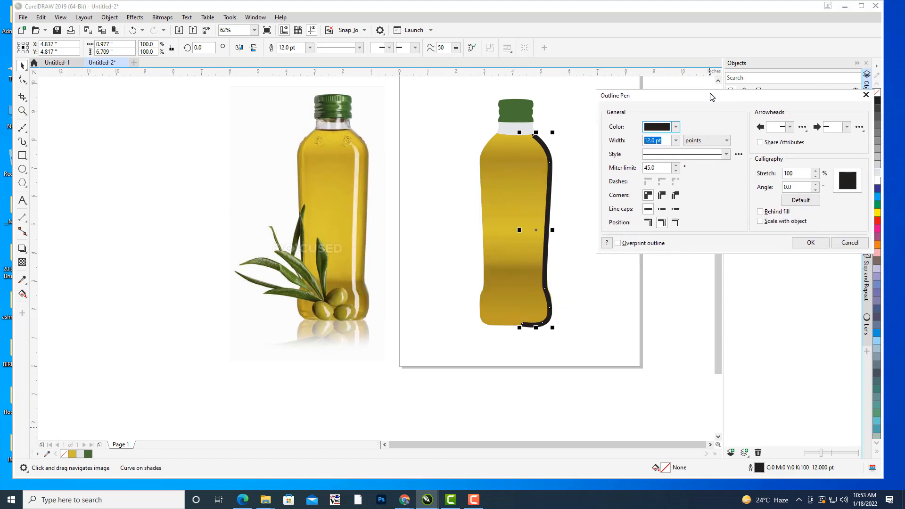
click(677, 128)
click(732, 271)
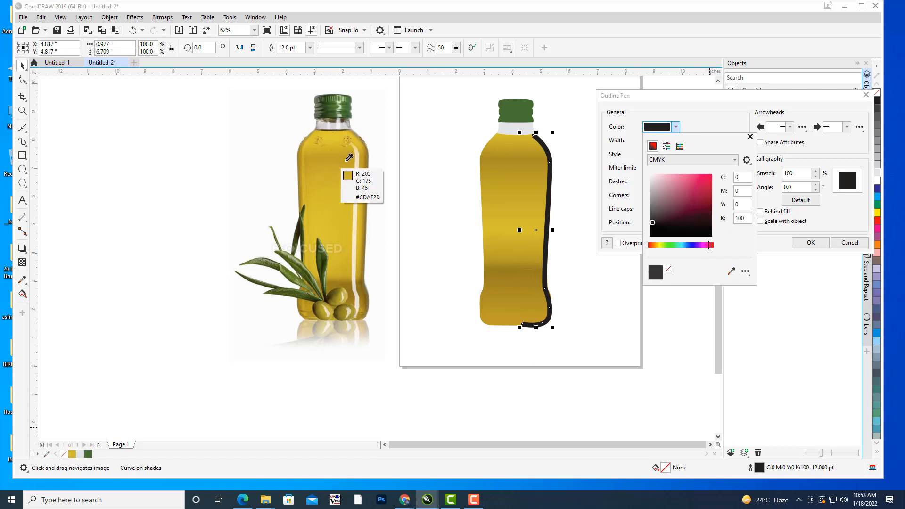
click(366, 297)
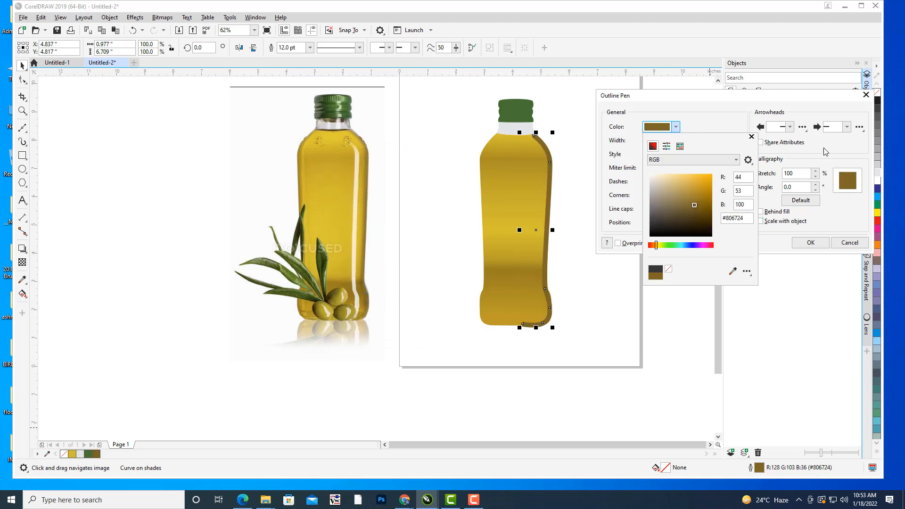
click(822, 95)
click(811, 243)
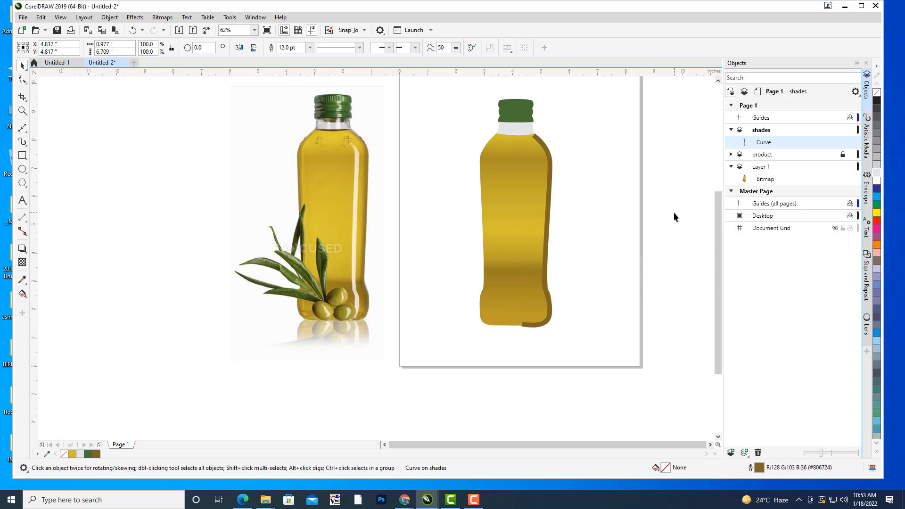
Switch the Artistic Media tool to preset strokes and choose the preset tapered at both ends.
click(579, 163)
click(549, 155)
key(i)
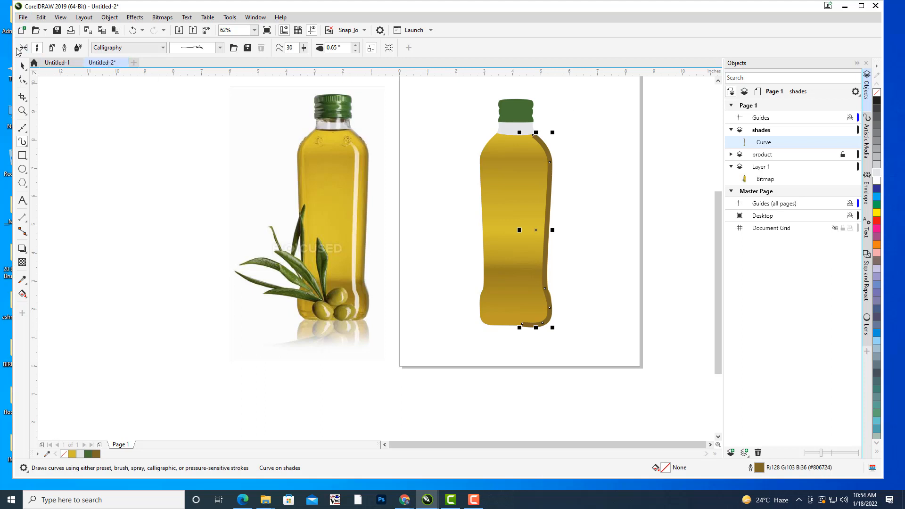
click(149, 47)
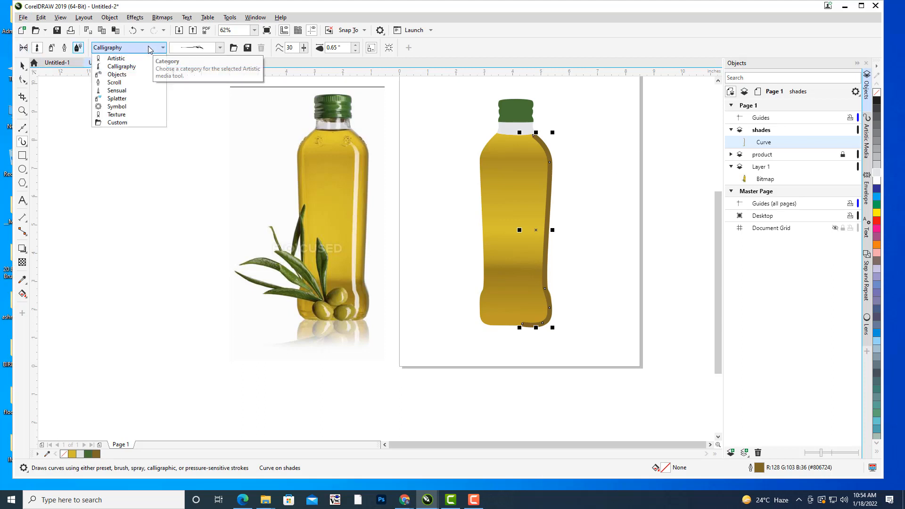
click(149, 47)
click(220, 47)
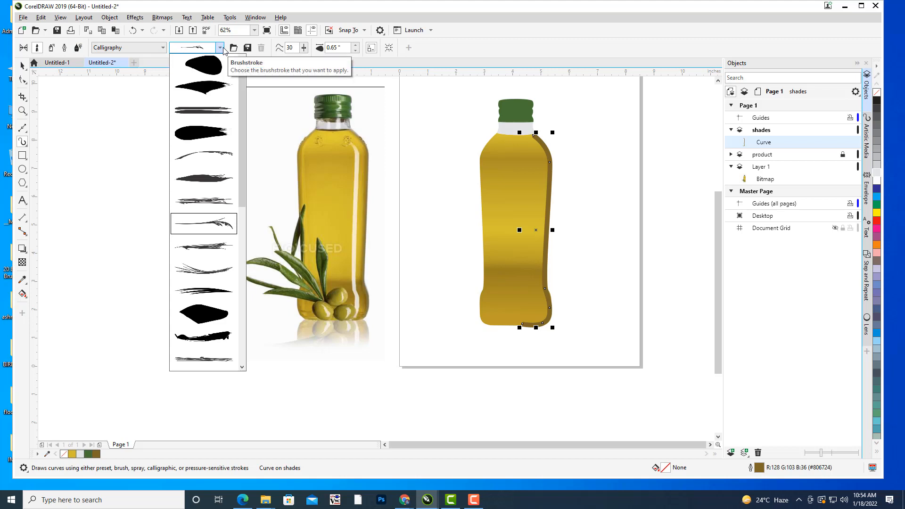
click(220, 47)
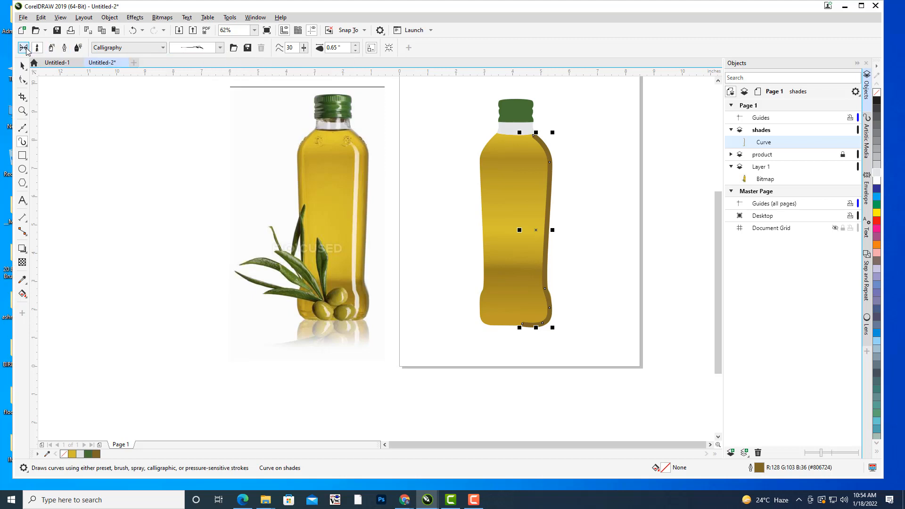
click(26, 49)
click(142, 47)
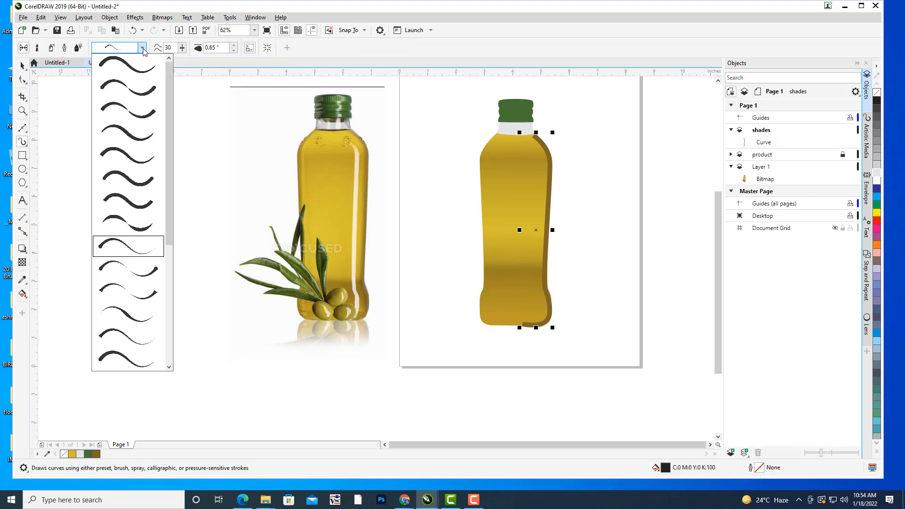
click(125, 320)
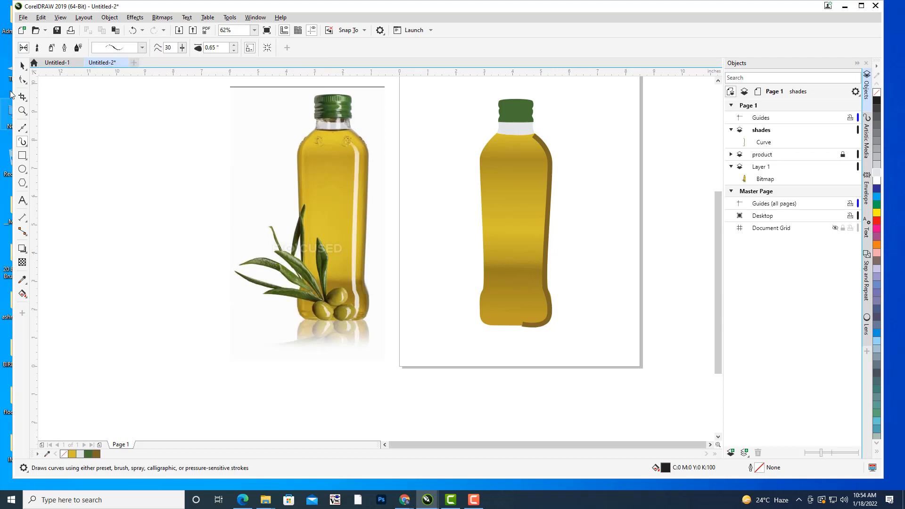
Apply the fourth Artistic Media preset stroke to the shade curve along the drawn bottle's right edge.
click(22, 65)
click(549, 162)
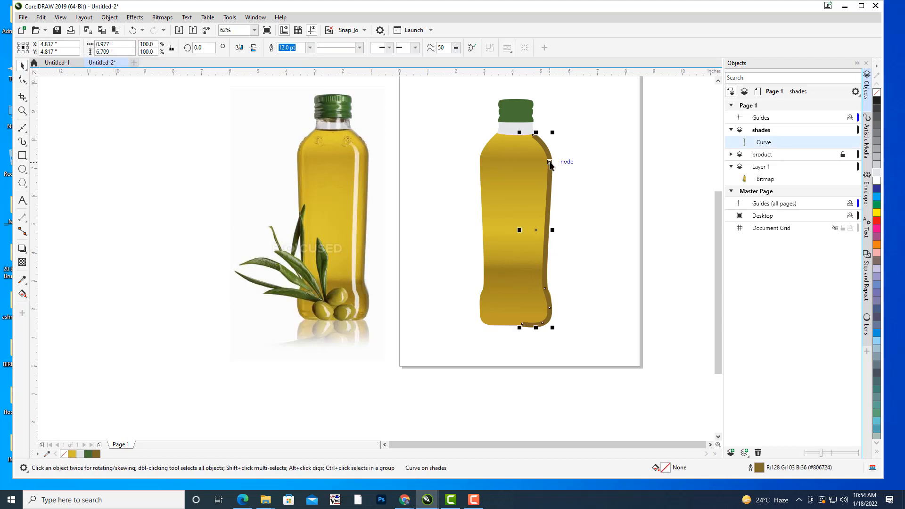
key(i)
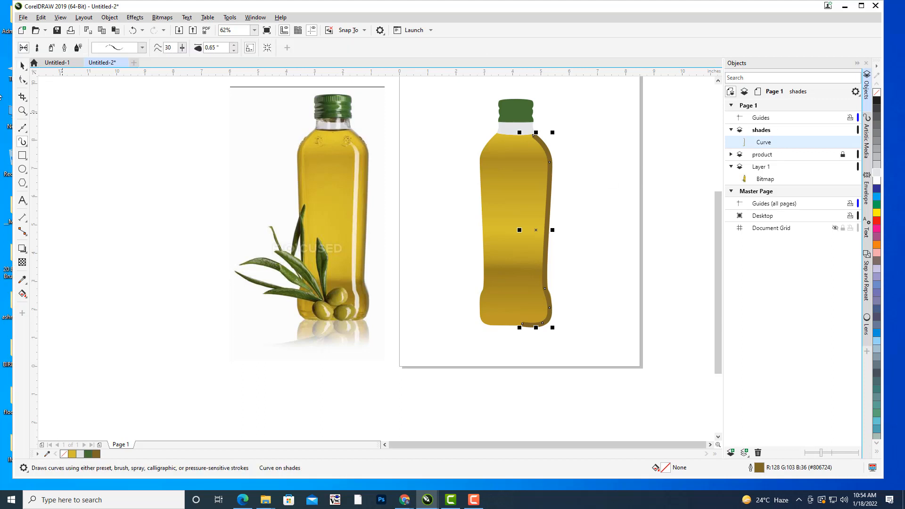
click(141, 47)
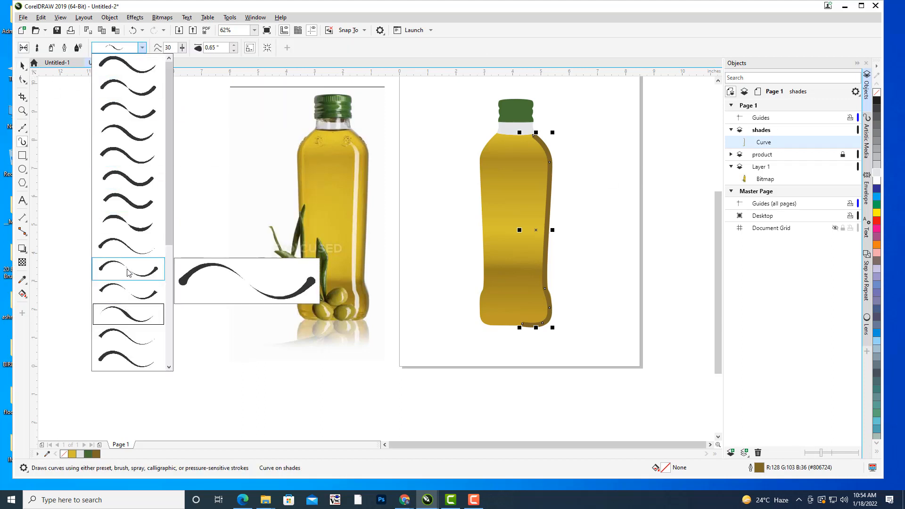
click(129, 247)
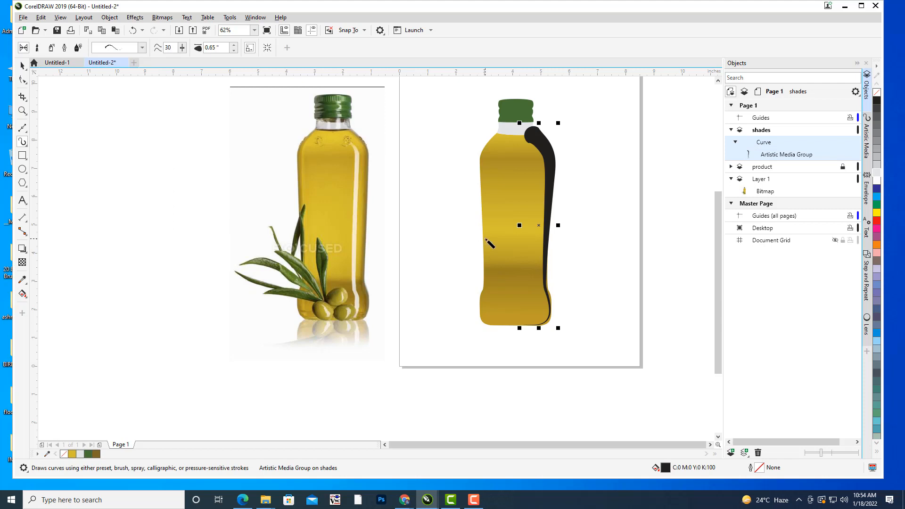
click(141, 48)
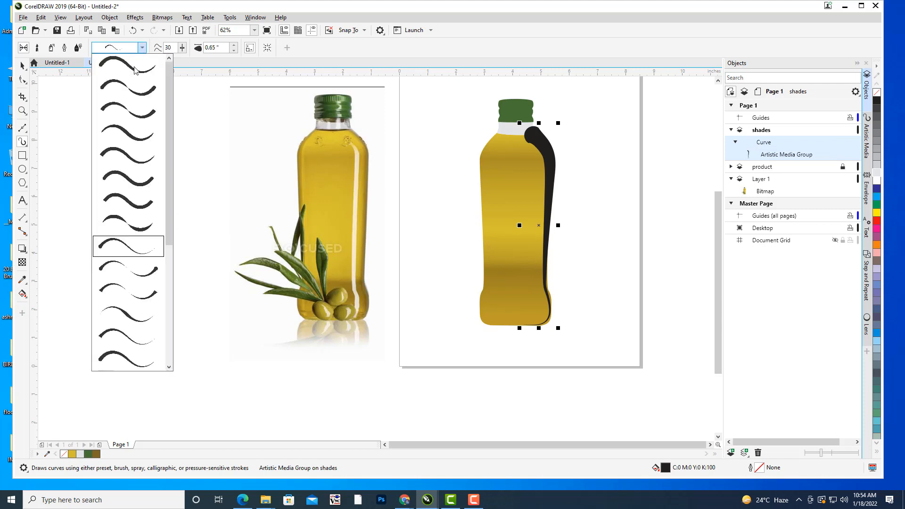
click(126, 134)
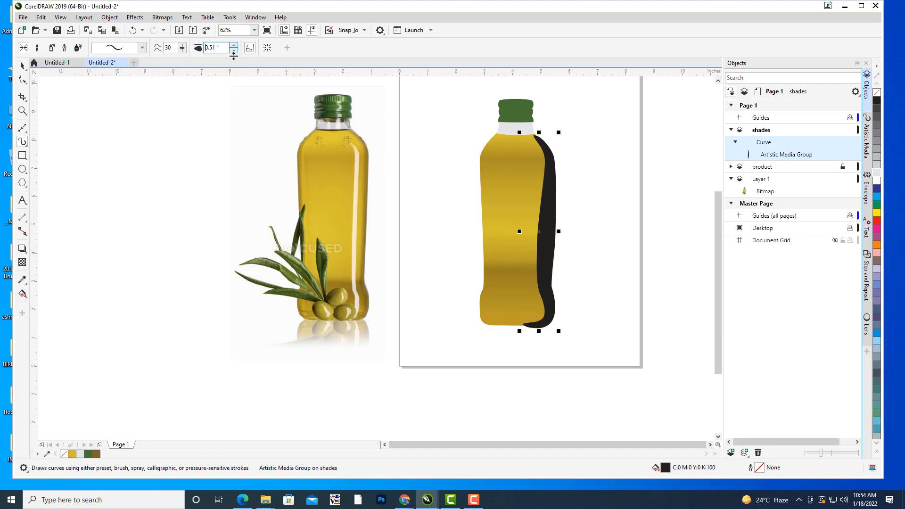
Set the artistic stroke's width to 0.16 in.
drag(233, 50, 235, 55)
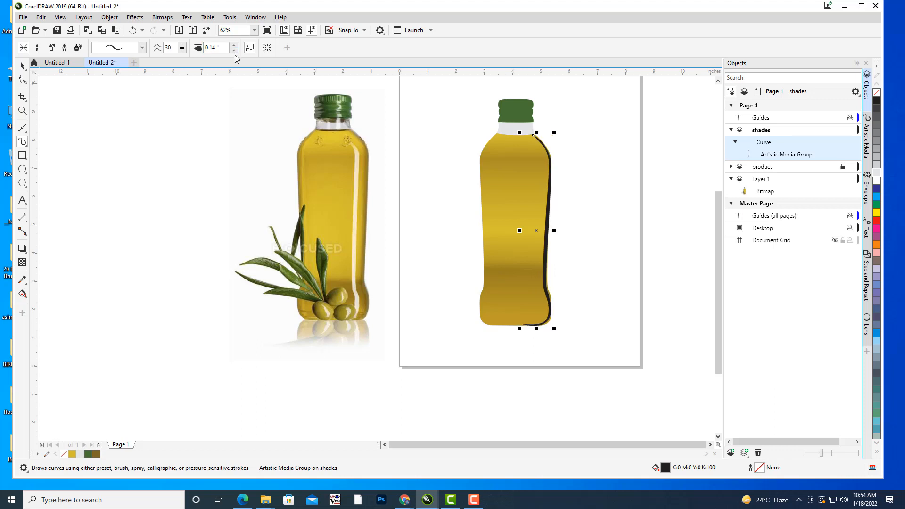
click(234, 45)
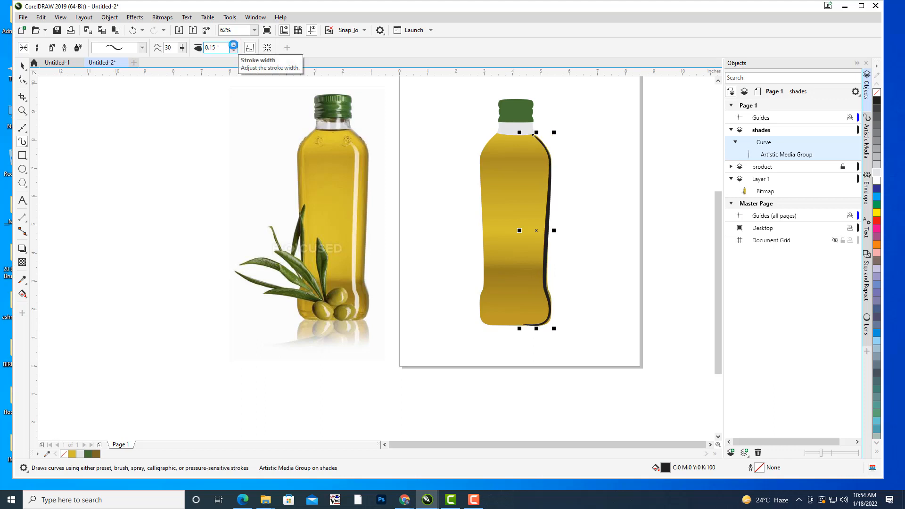
click(233, 45)
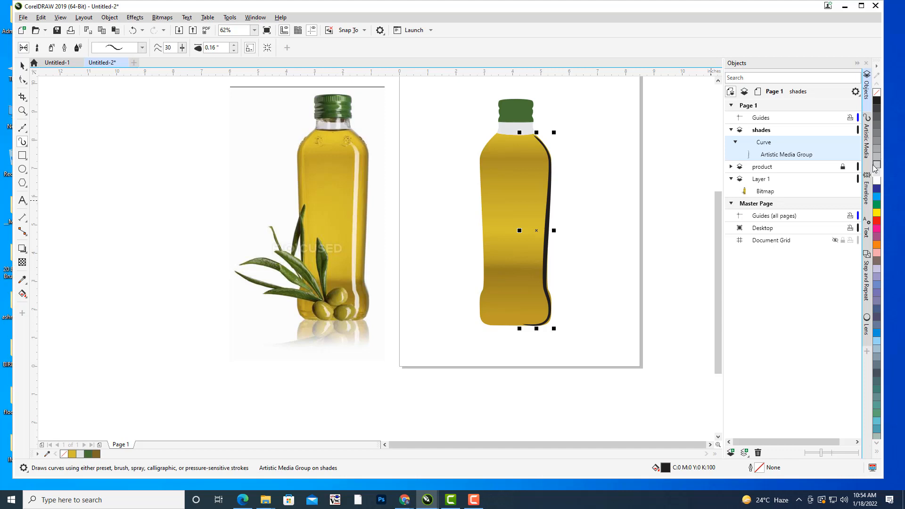
Break the artistic media group on the shades layer apart and select only the filled stroke shape.
right_click(780, 156)
click(784, 161)
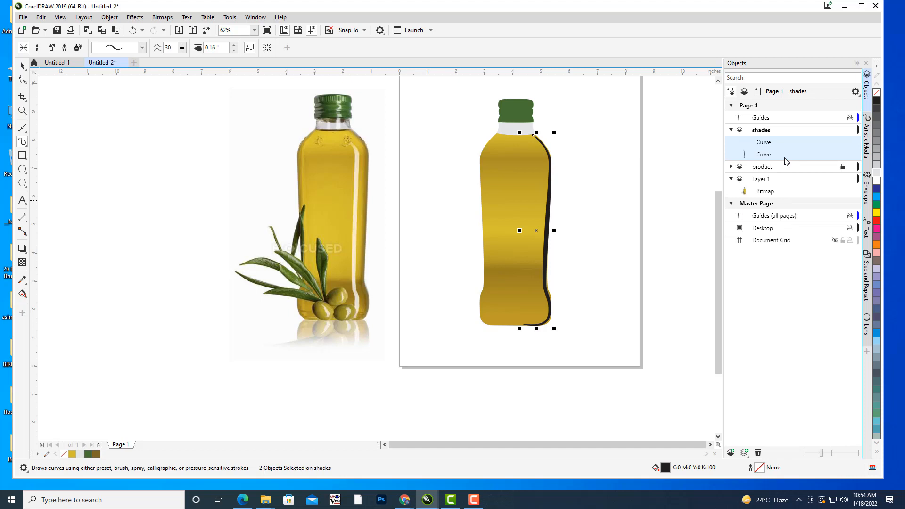
click(776, 156)
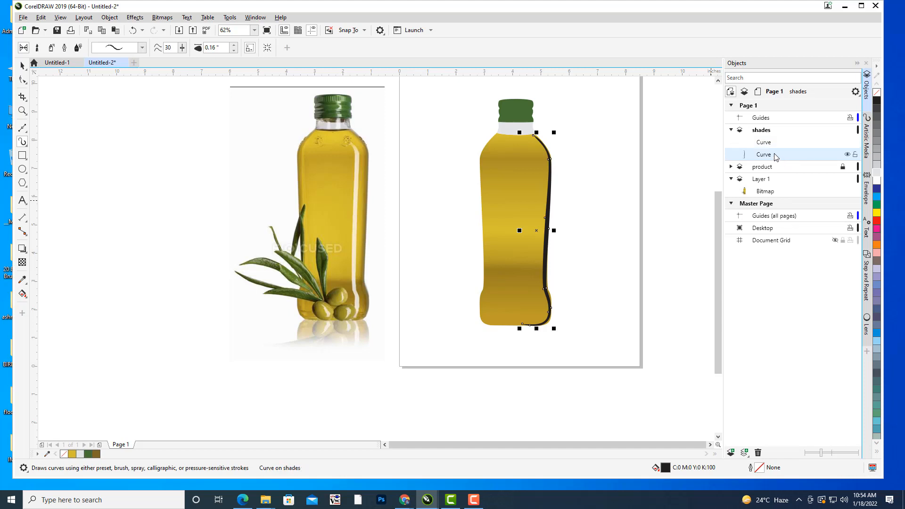
double_click(756, 469)
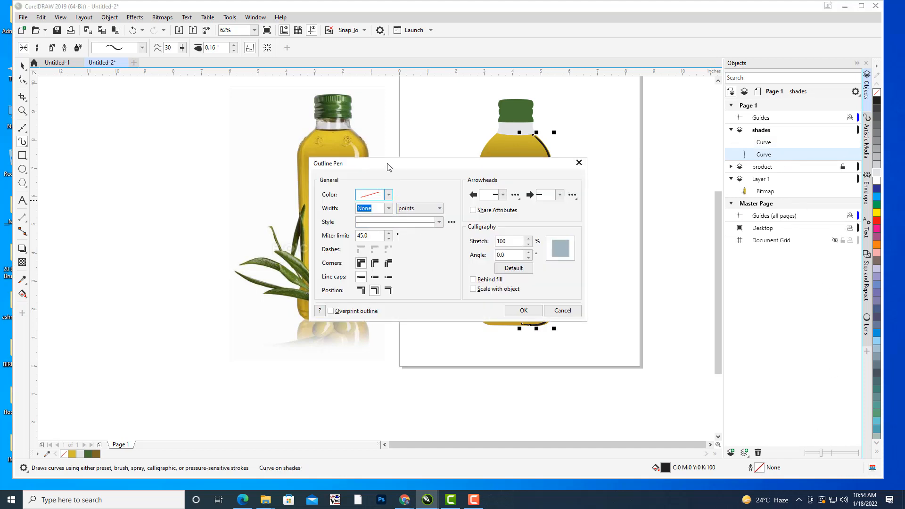
drag(387, 161, 679, 245)
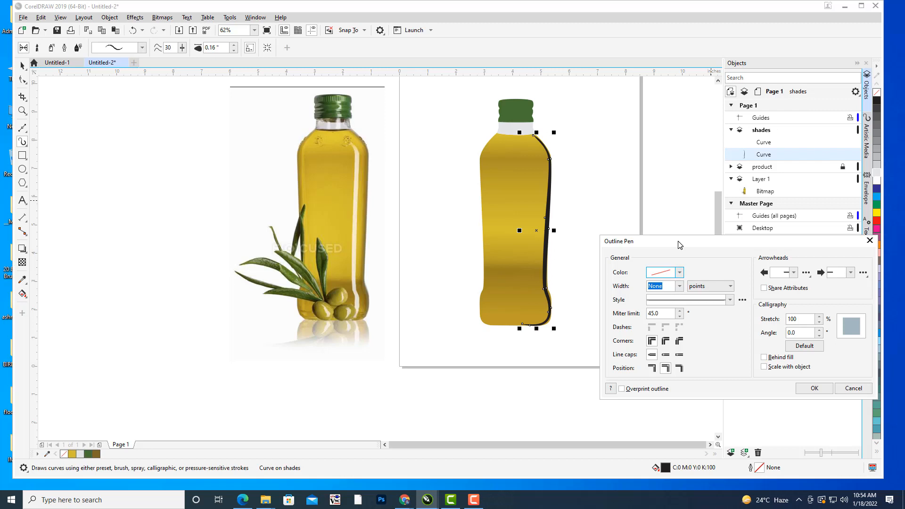
click(870, 241)
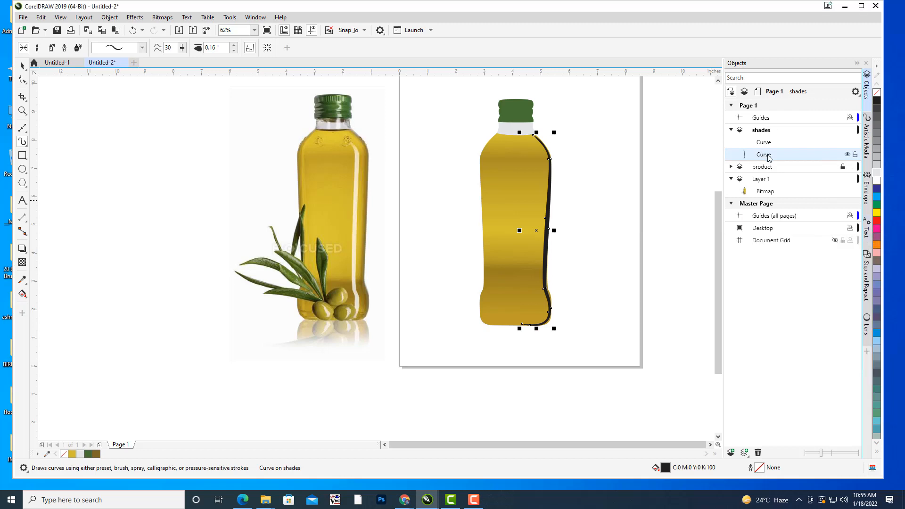
Try to convert the outline of the filled stroke shape to an object.
drag(387, 183, 391, 186)
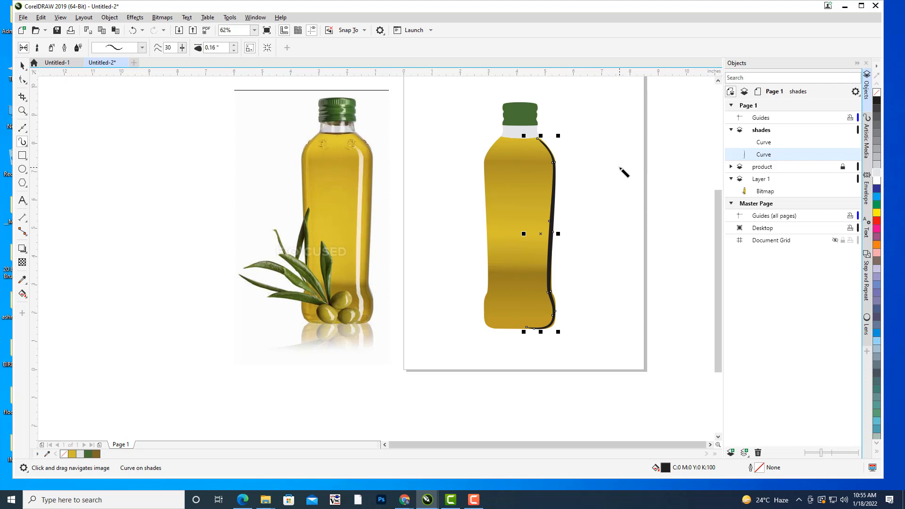
click(109, 17)
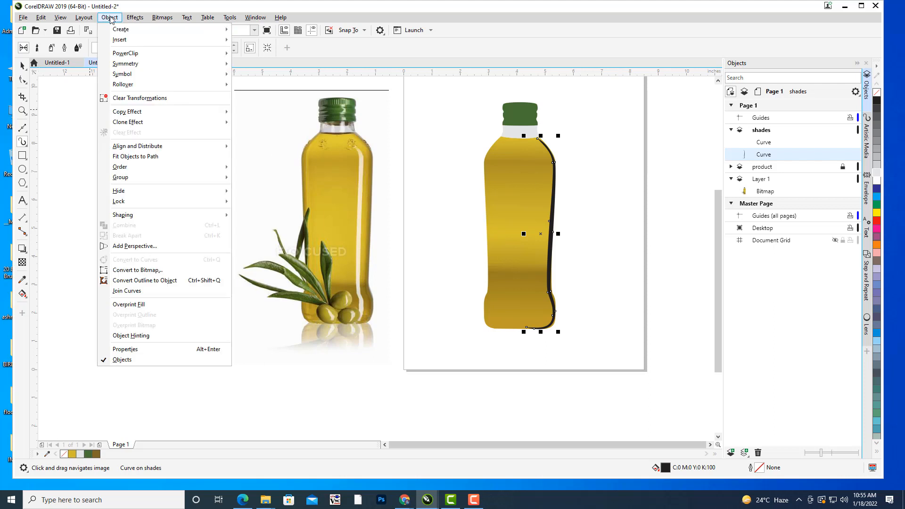
click(184, 284)
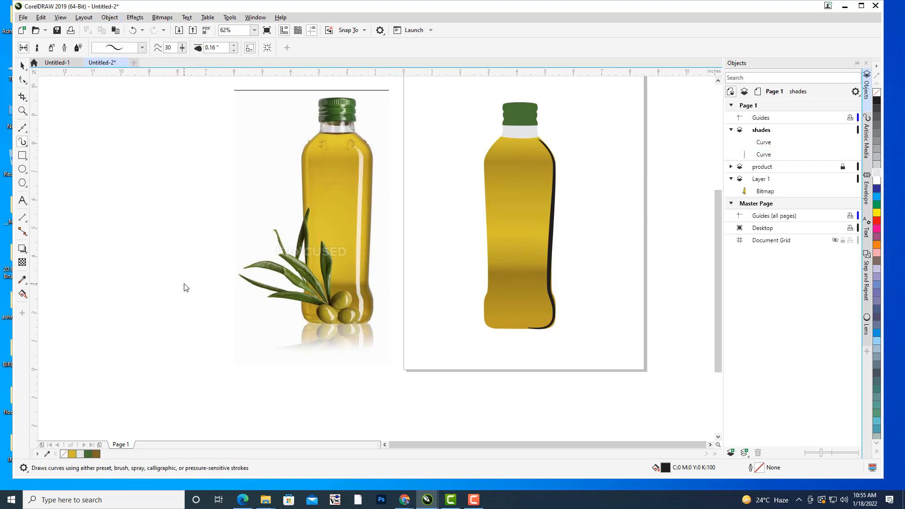
click(22, 65)
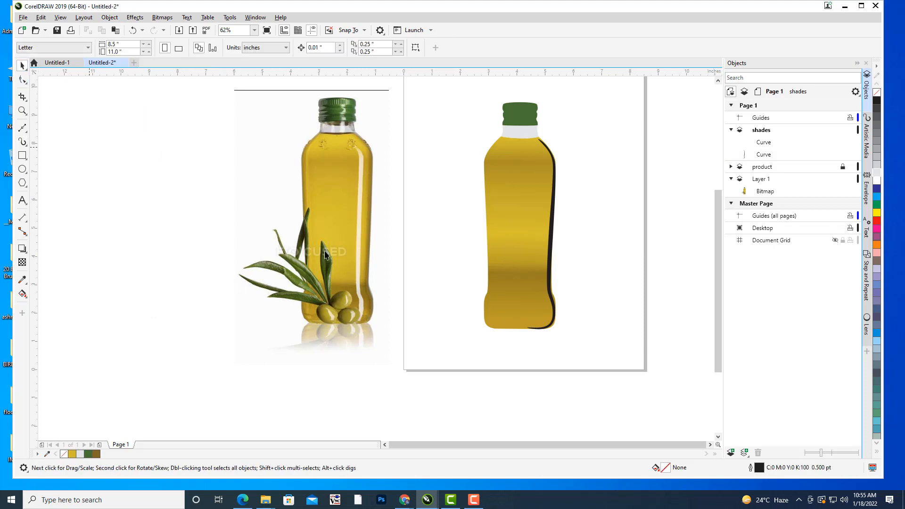
click(550, 255)
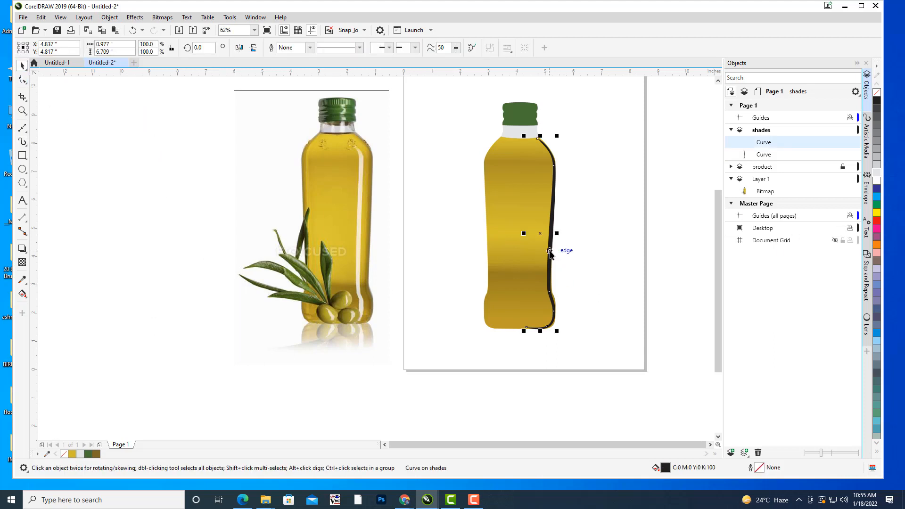
double_click(763, 470)
drag(385, 160, 679, 66)
click(683, 102)
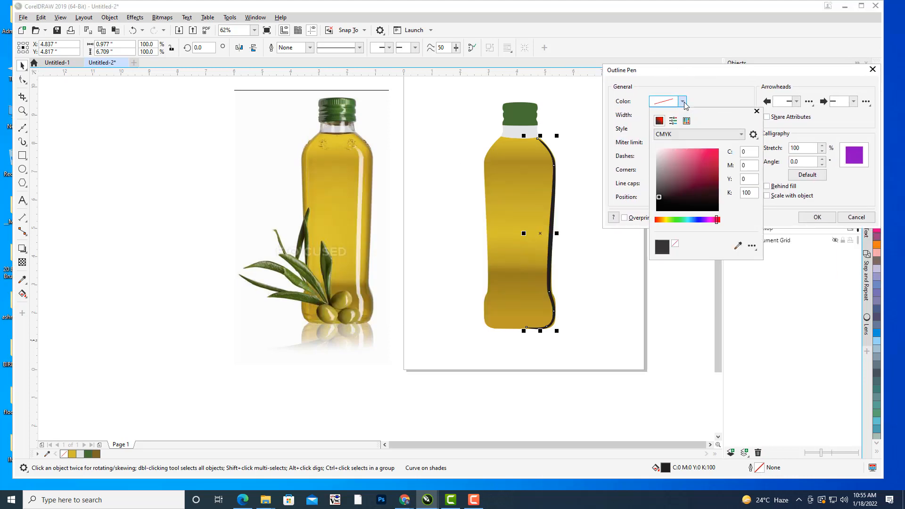
click(738, 245)
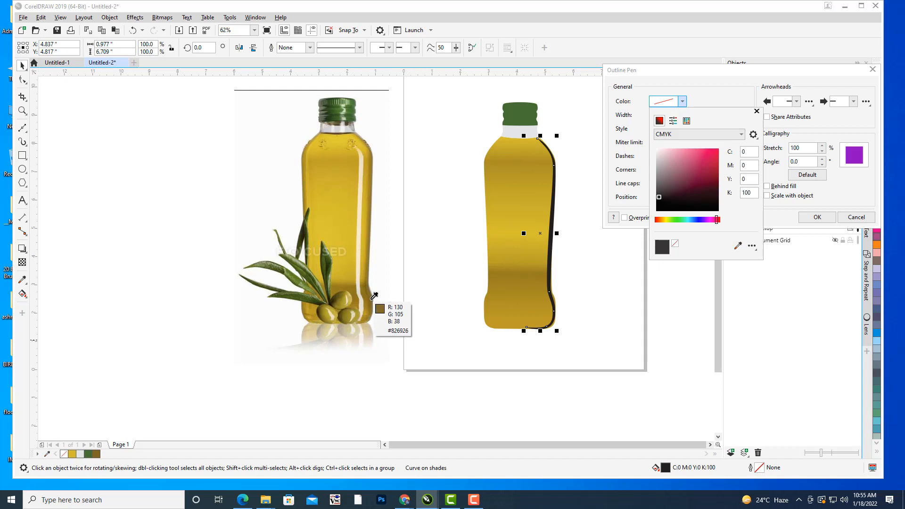
click(374, 301)
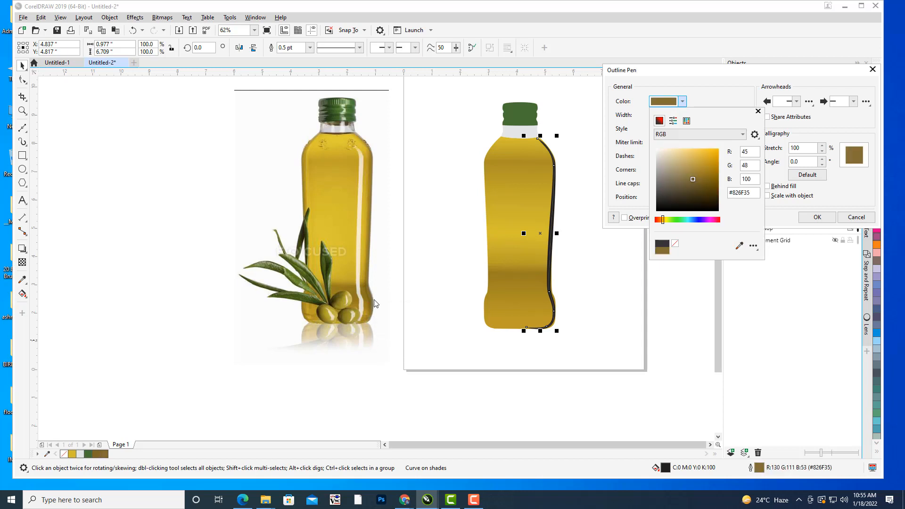
click(856, 218)
click(856, 217)
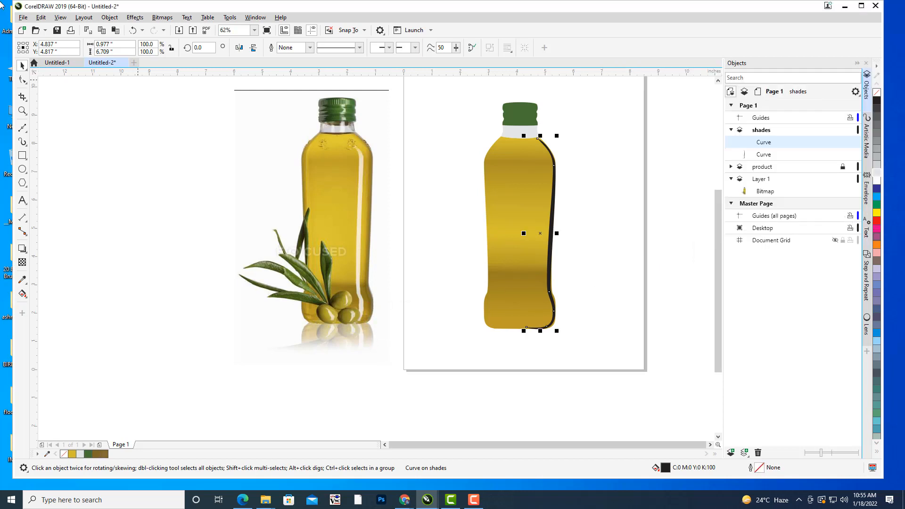
Fill the artistic stroke shape along the bottle's right edge with the brown colour #87702C sampled from the photo bottle's edge.
click(761, 156)
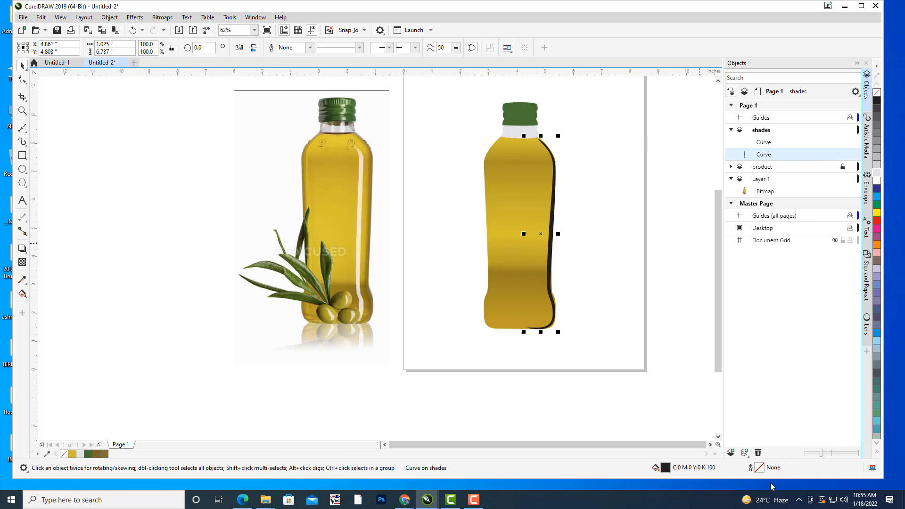
double_click(760, 469)
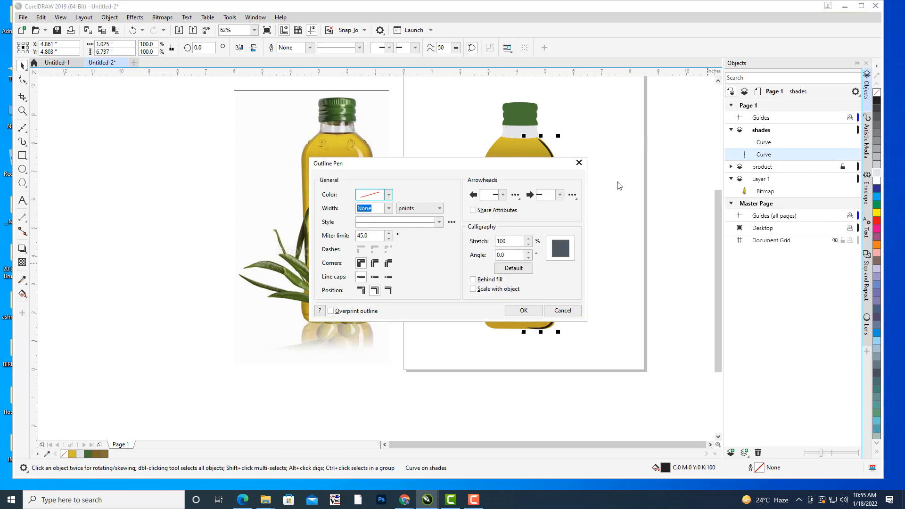
click(580, 163)
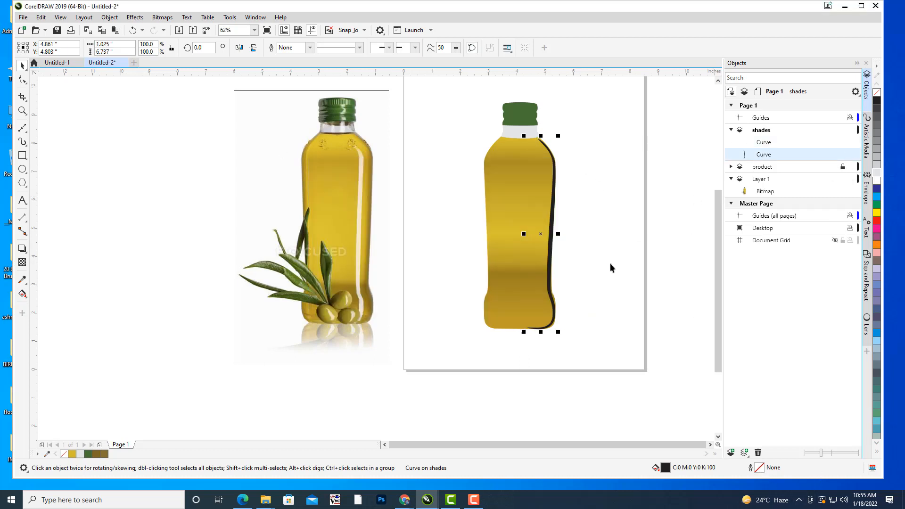
double_click(666, 468)
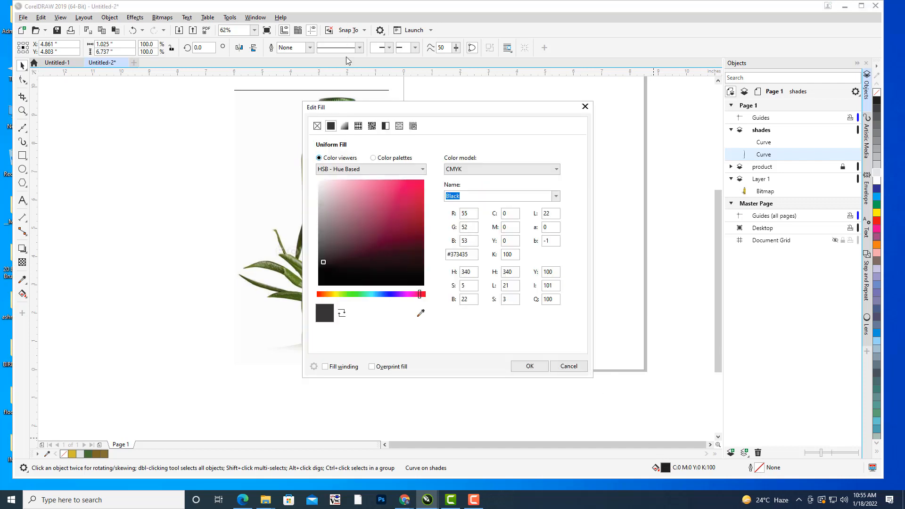
drag(356, 106, 683, 77)
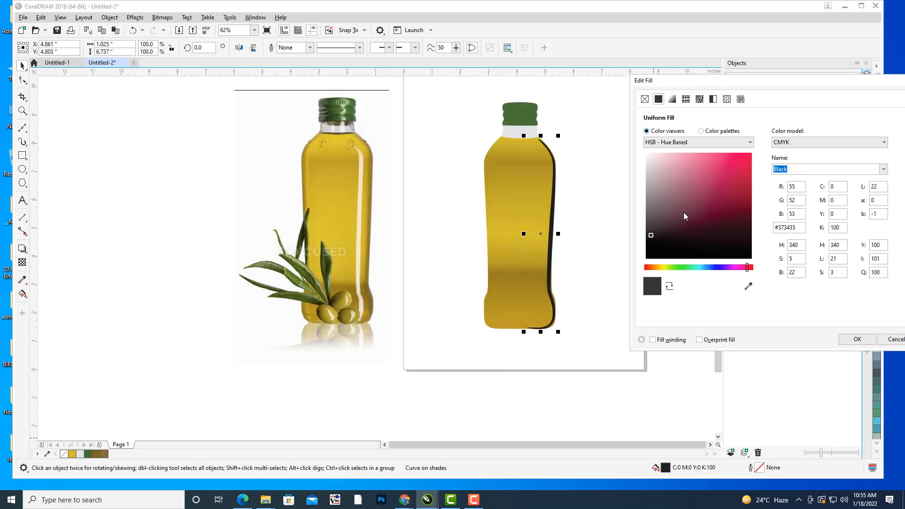
click(748, 286)
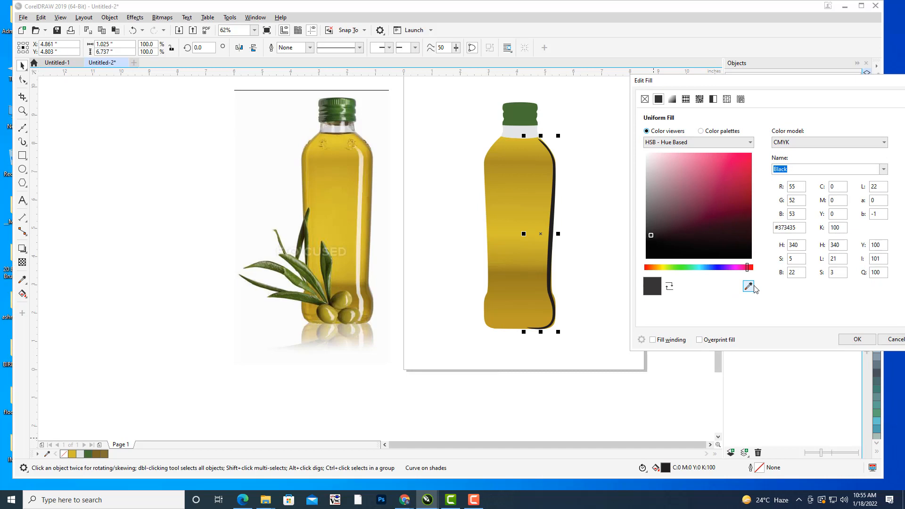
click(374, 295)
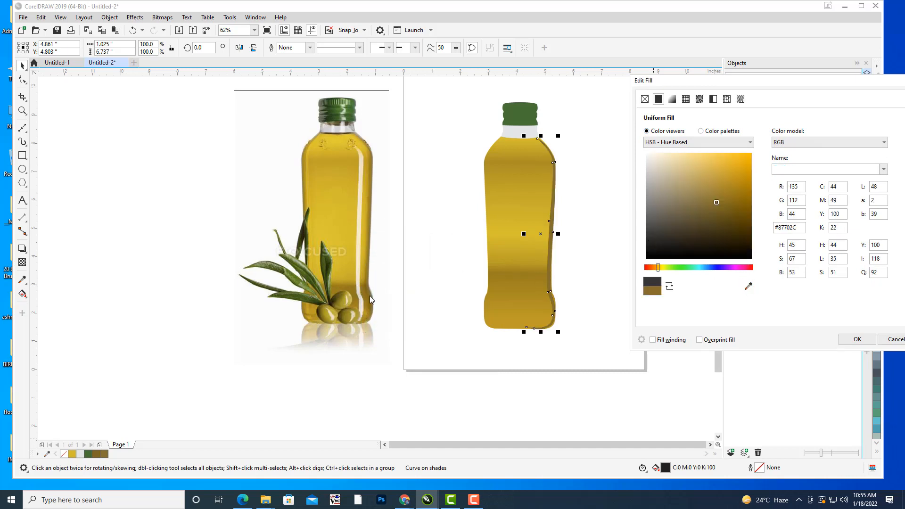
click(857, 339)
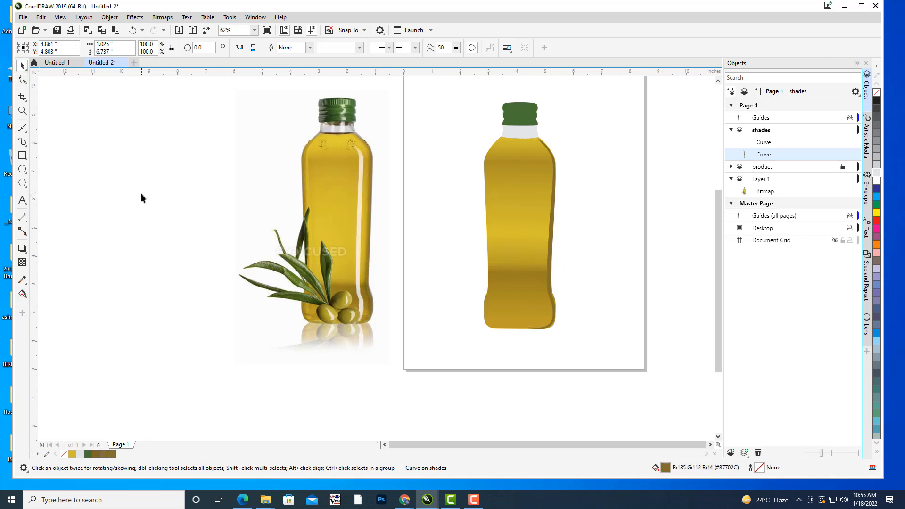
Convert the upper, thin guide curve on the shades layer to a 300 dpi CMYK bitmap with transparent background.
click(576, 211)
click(550, 238)
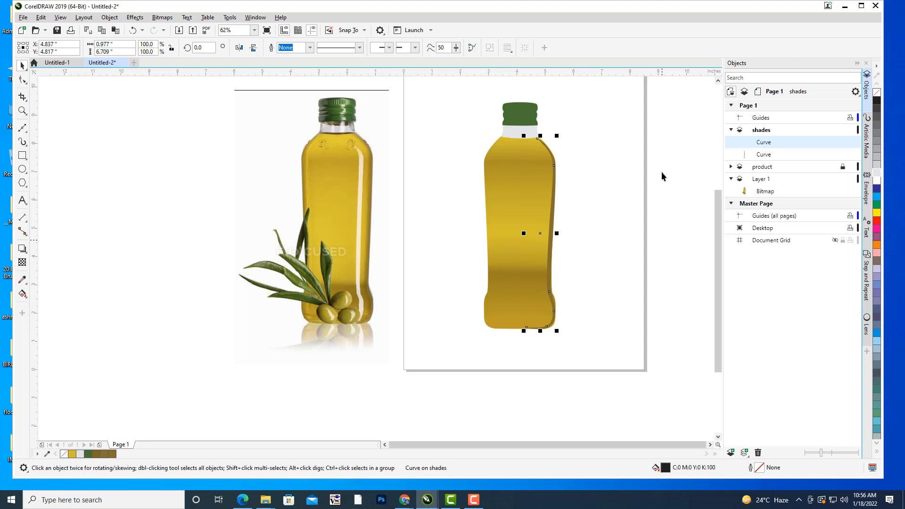
mouse_move(640, 187)
mouse_down()
mouse_move(659, 188)
mouse_move(640, 199)
mouse_up()
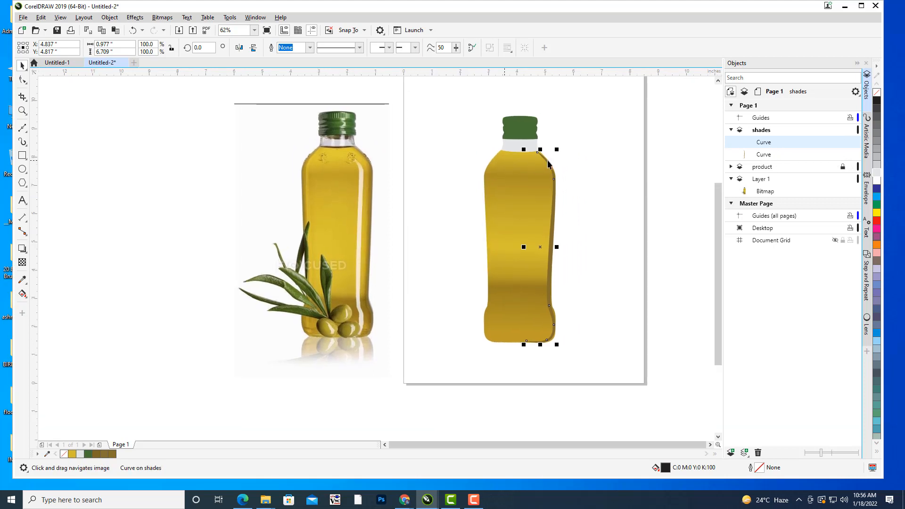
drag(567, 163, 556, 159)
click(162, 17)
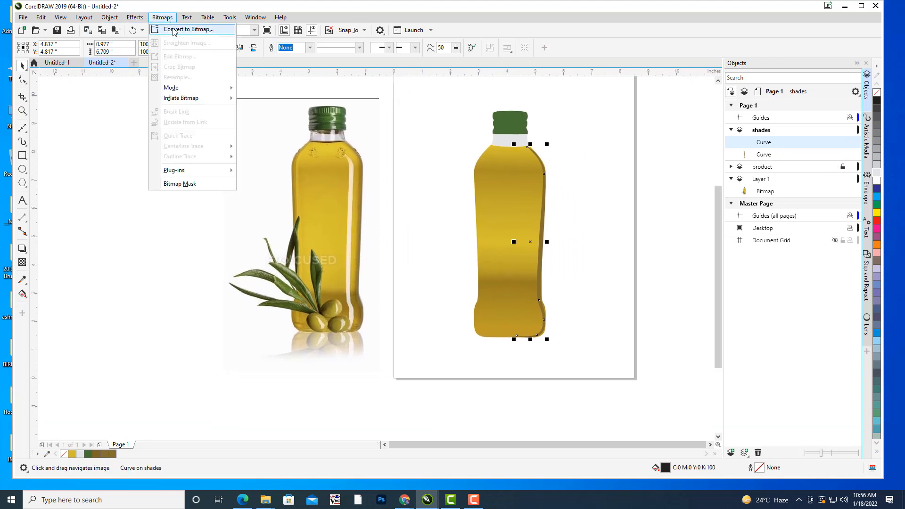
click(174, 32)
drag(427, 178, 710, 108)
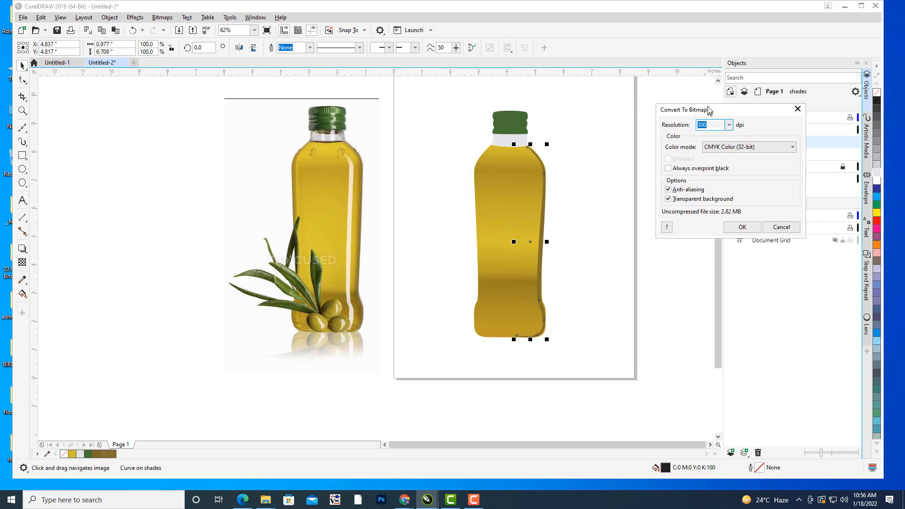
click(744, 224)
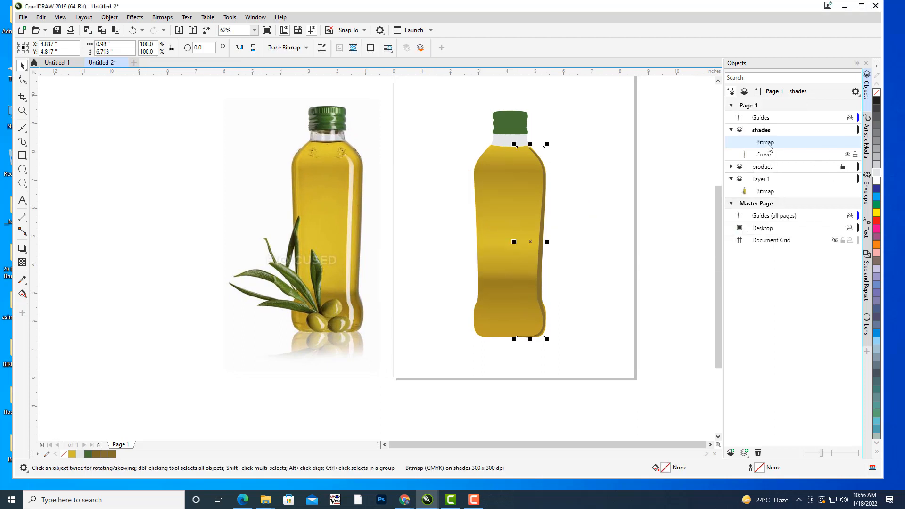
drag(613, 235, 623, 243)
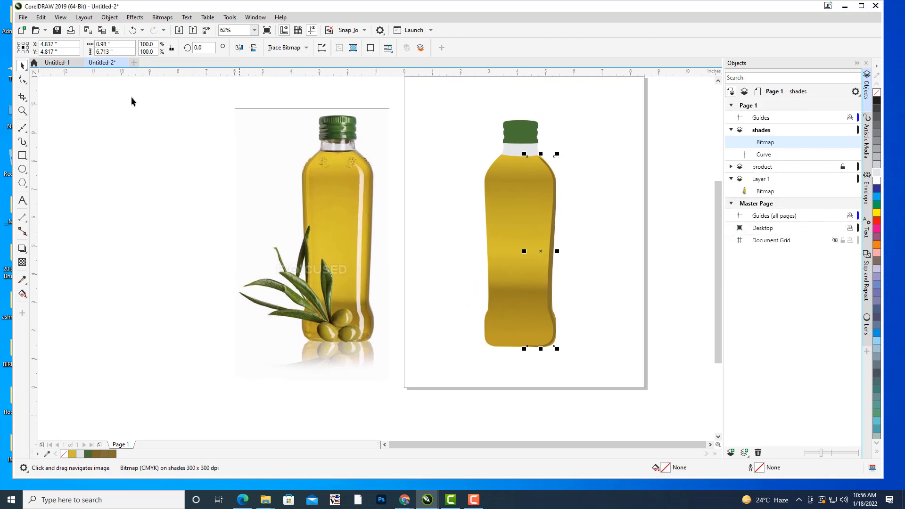
click(135, 17)
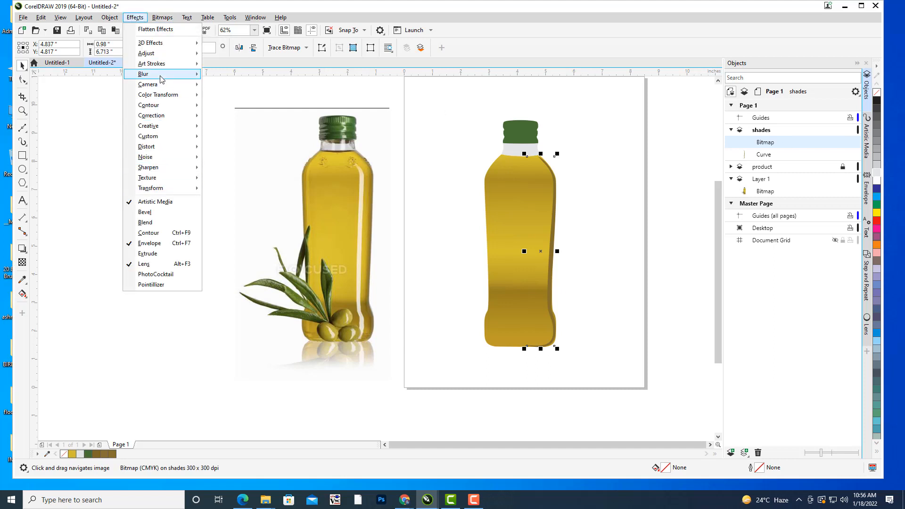
mouse_move(162, 74)
click(237, 87)
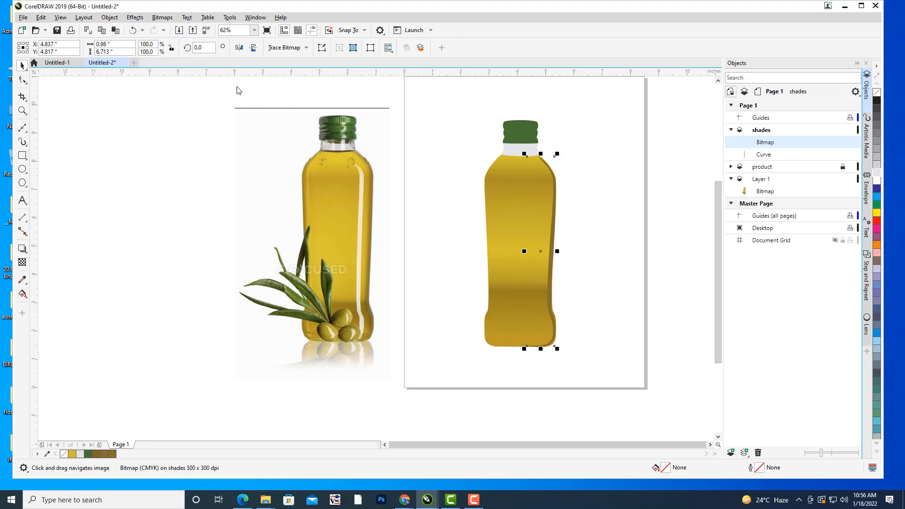
drag(403, 212, 655, 290)
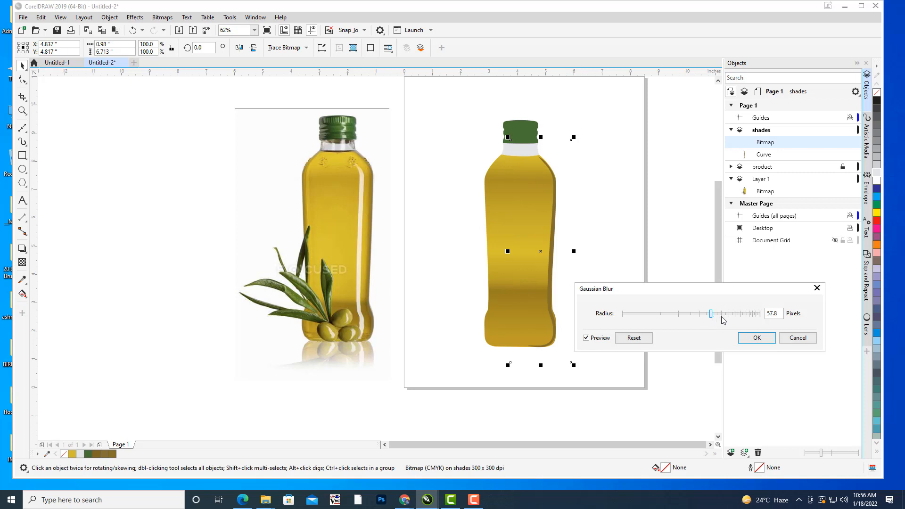
click(802, 340)
Convert the brown stroke shape on the shades layer to a 300 dpi CMYK bitmap with anti-aliasing and transparent background.
click(769, 155)
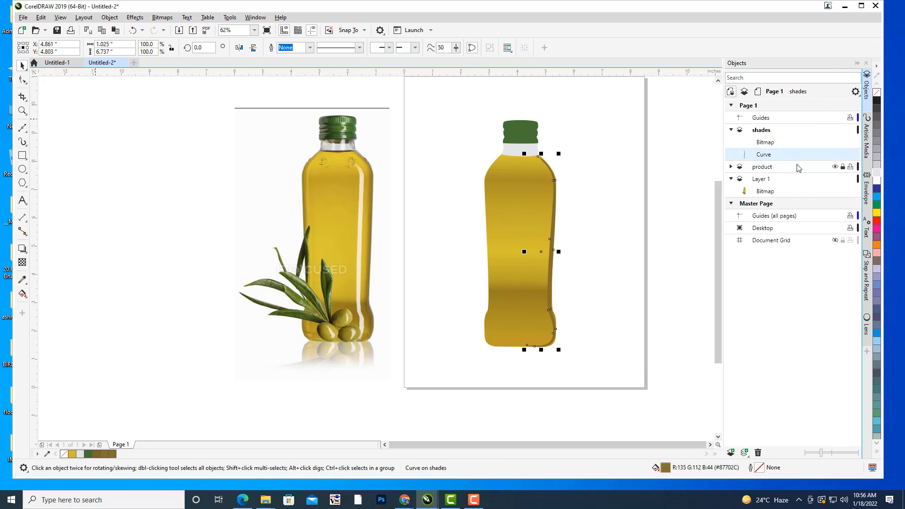
click(162, 17)
click(174, 31)
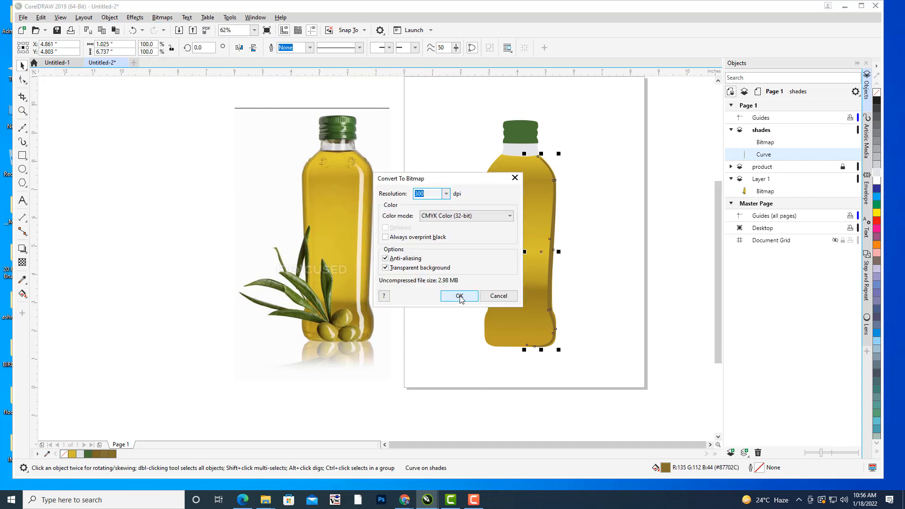
click(459, 296)
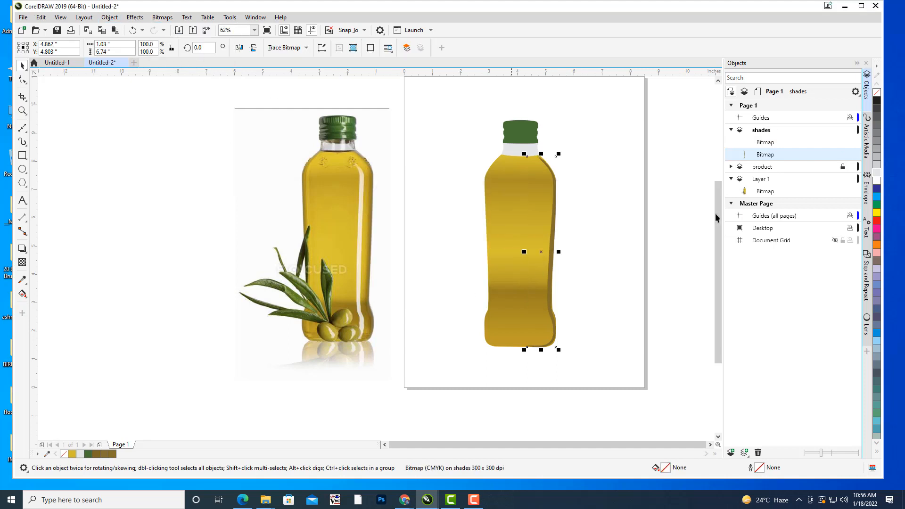
Apply a Gaussian Blur with a radius of about 16 pixels to the brown right-edge shading bitmap.
click(134, 17)
mouse_move(144, 74)
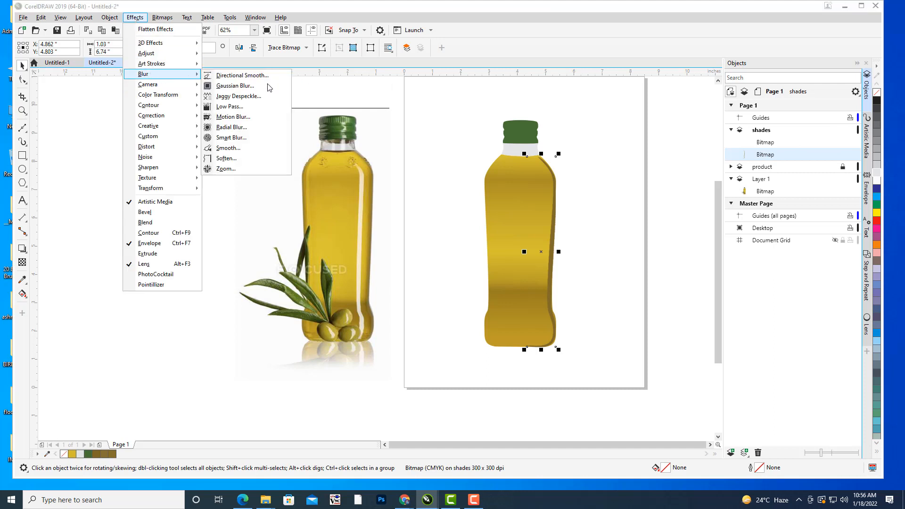
click(263, 87)
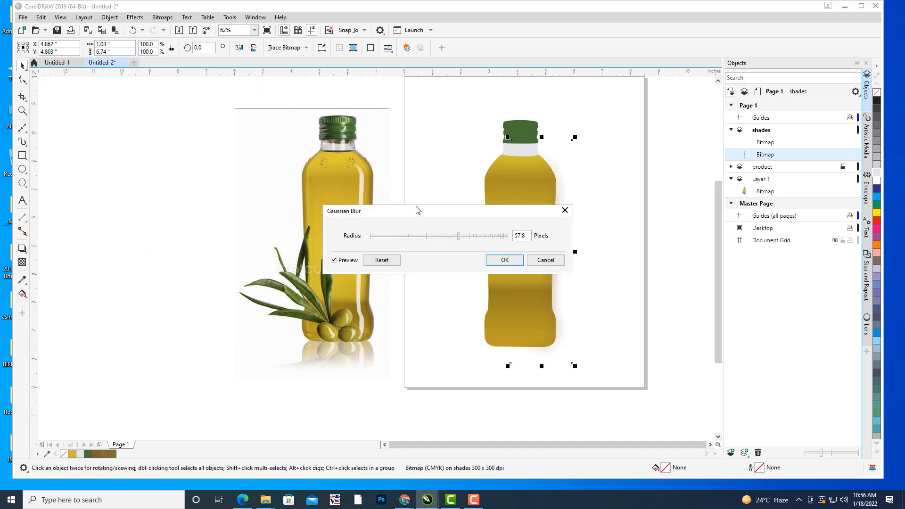
drag(417, 211, 773, 106)
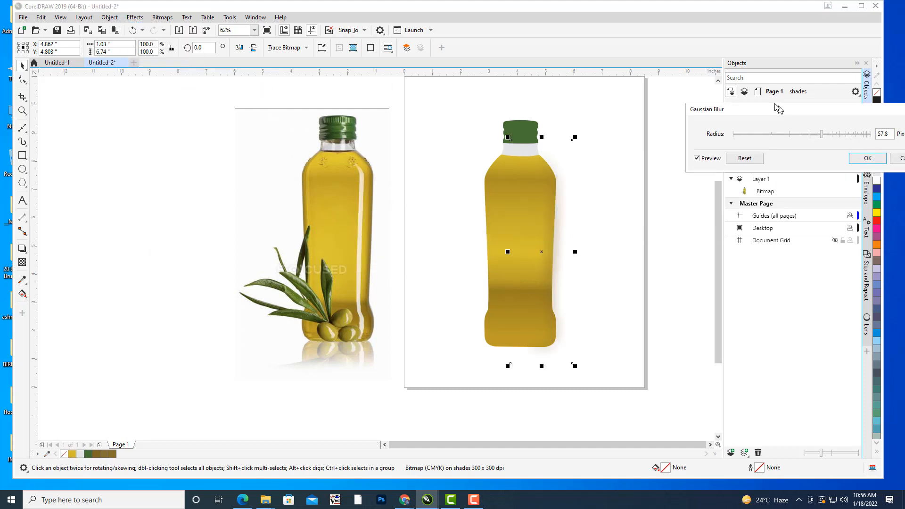
click(749, 132)
drag(755, 132, 778, 133)
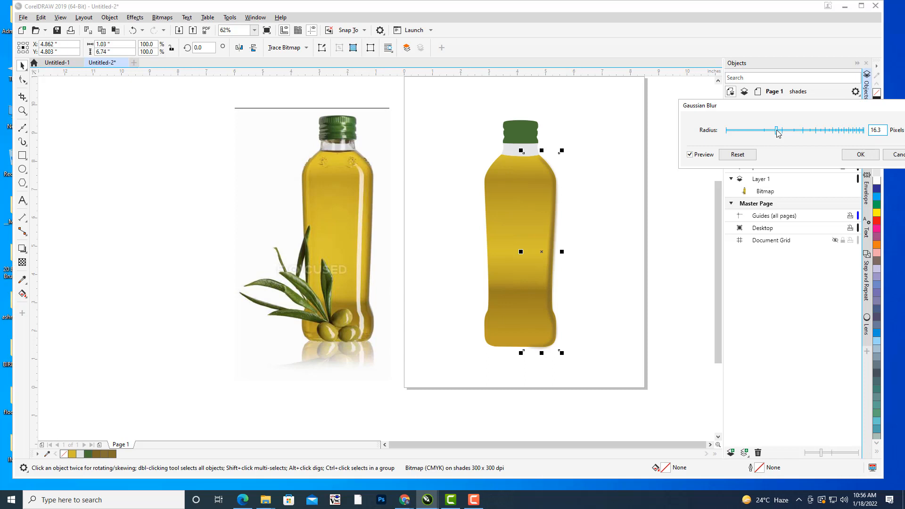
drag(779, 133, 782, 133)
drag(766, 107, 686, 114)
click(781, 162)
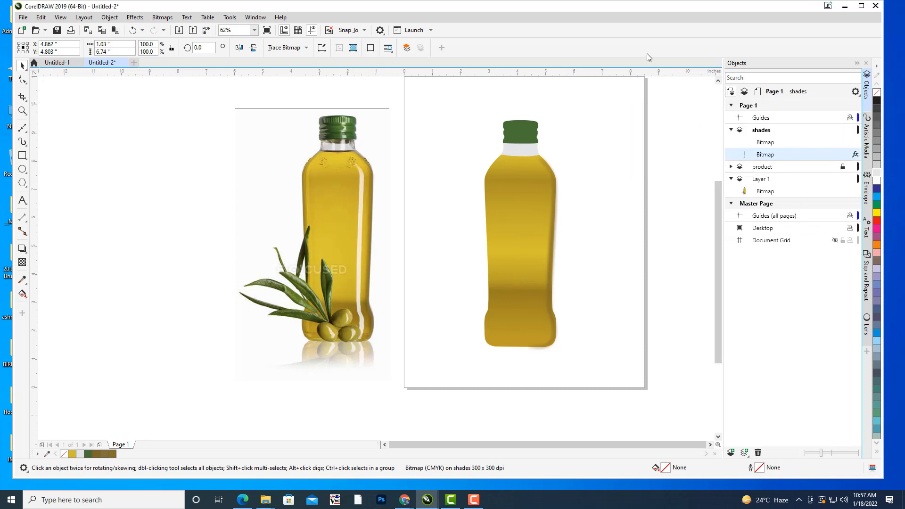
Duplicate the blurred right-edge shading, mirror the copy horizontally and place it over the bottle's left edge.
key(ctrl+d)
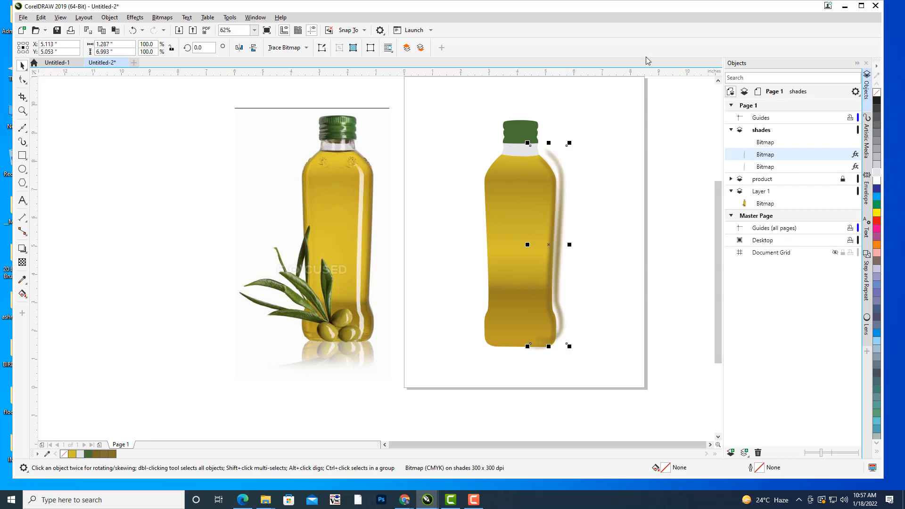
drag(543, 243, 466, 246)
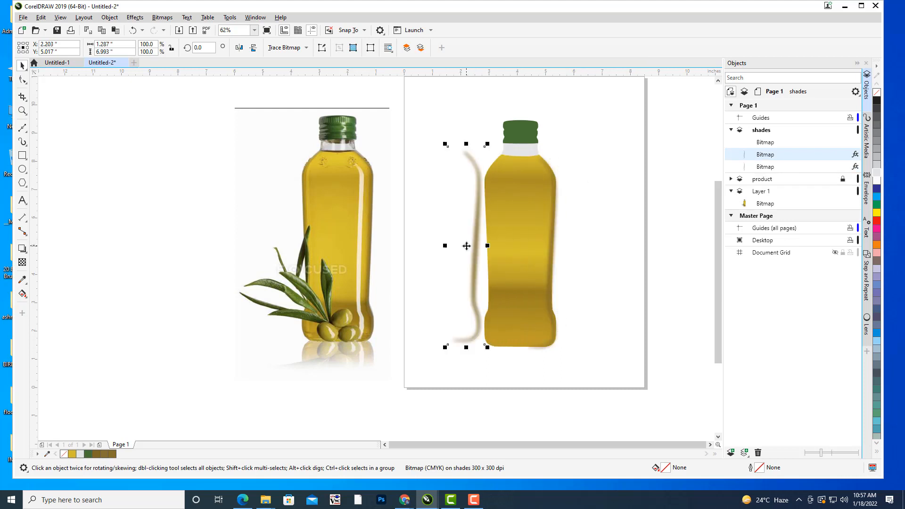
click(239, 47)
drag(467, 245, 496, 254)
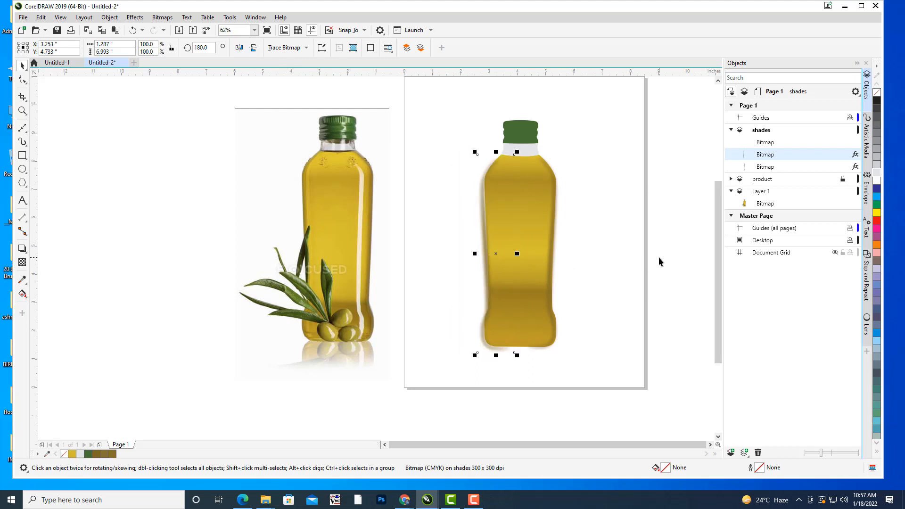
Fine-tune the mirrored shading's position so it follows the bottle's left contour, and deselect it.
key(Right)
key(Right)
key(Right)
key(Right)
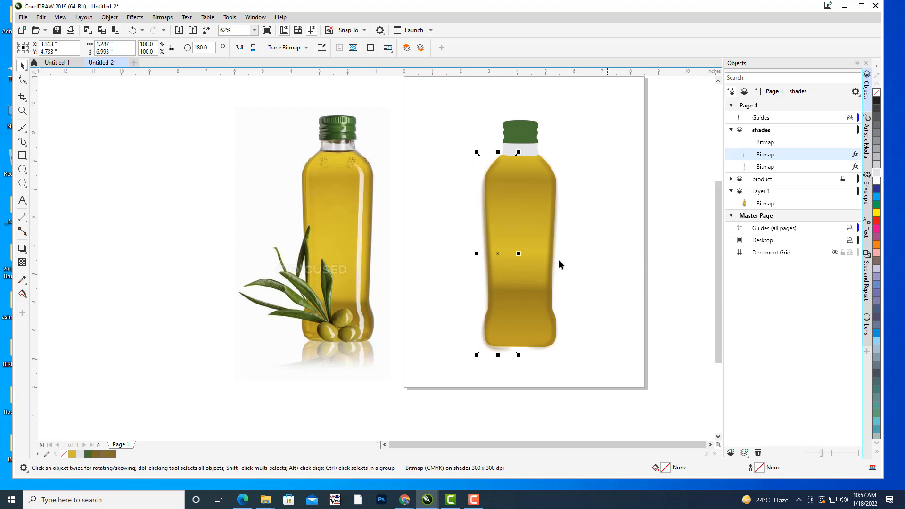
drag(501, 253, 501, 248)
key(Left)
key(Left)
key(Left)
key(Left)
key(Left)
key(Left)
key(Left)
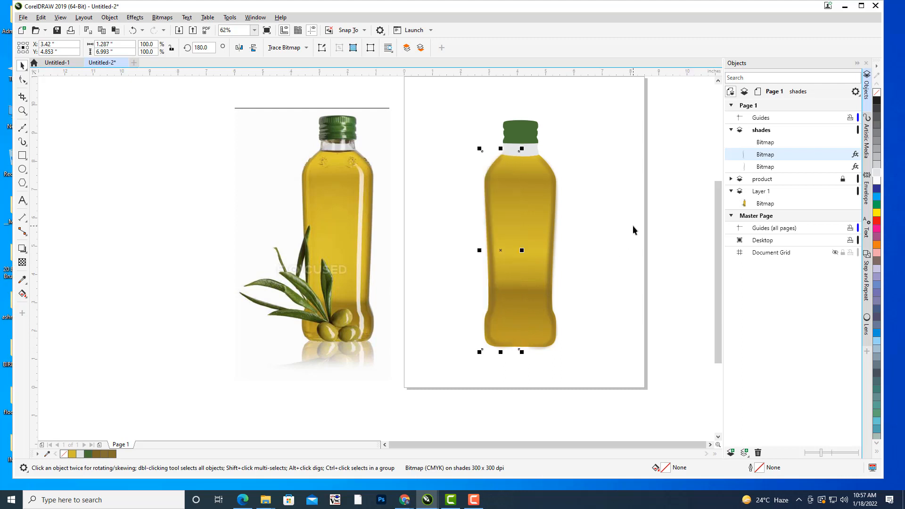
key(Left)
key(Left)
key(Left)
key(Left)
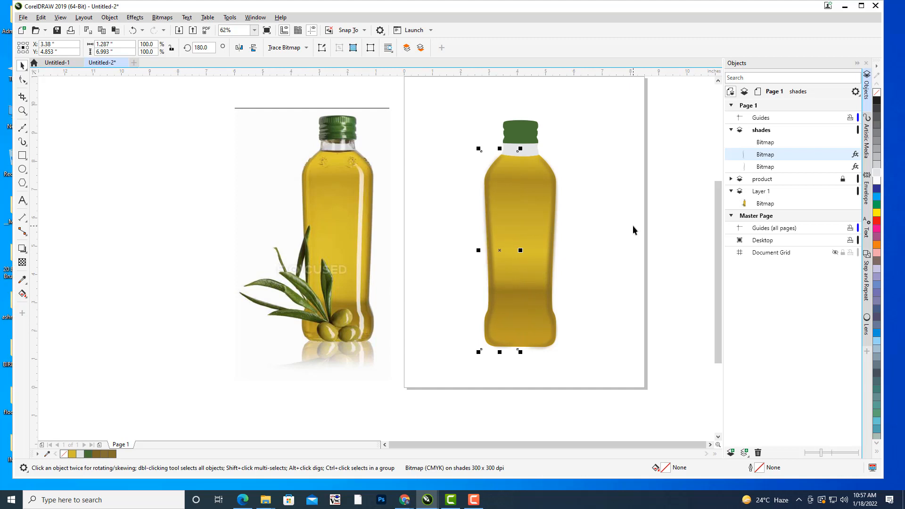
key(Left)
click(621, 194)
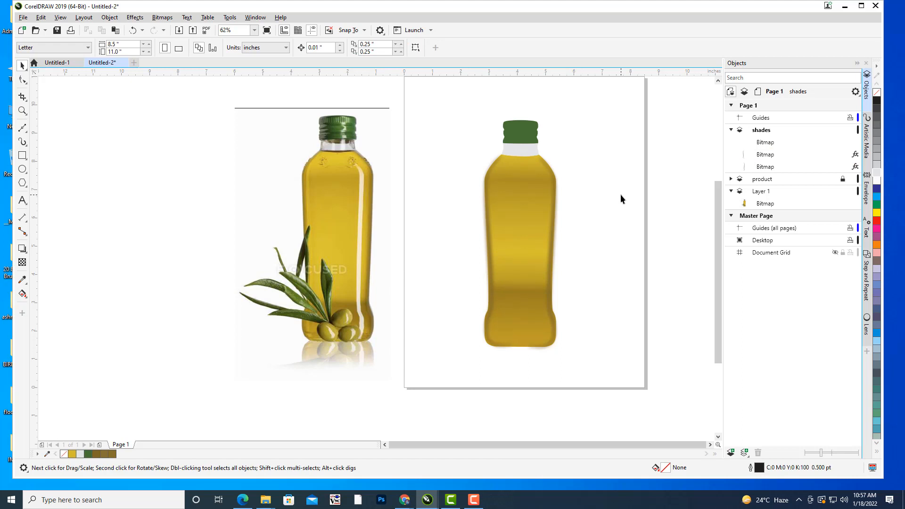
drag(613, 127, 601, 139)
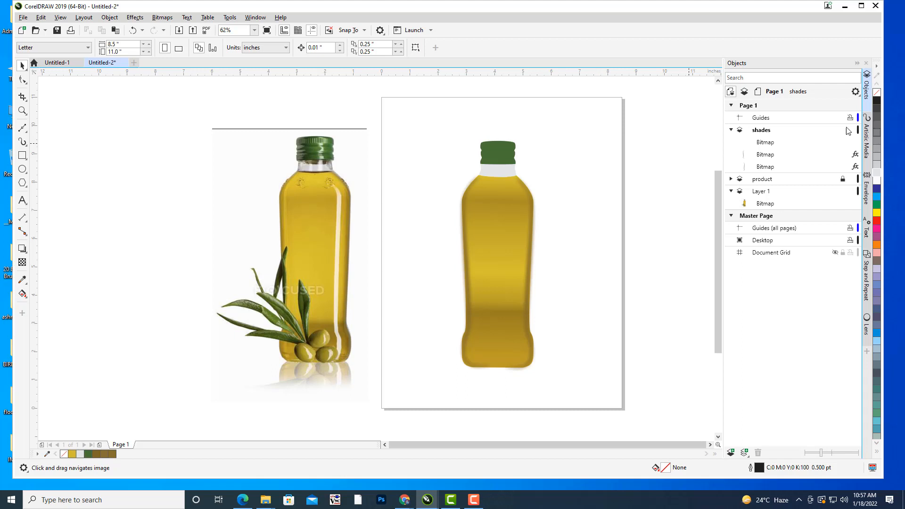
drag(547, 178, 562, 178)
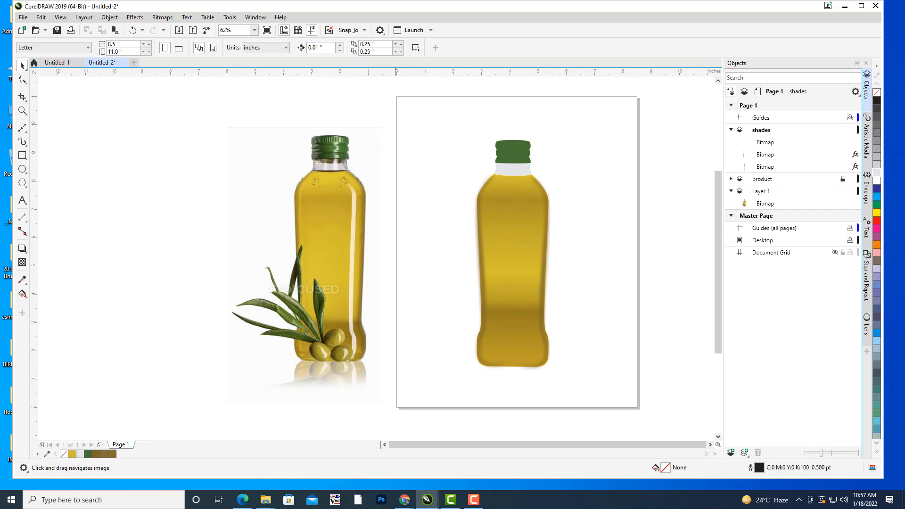
drag(546, 112, 641, 89)
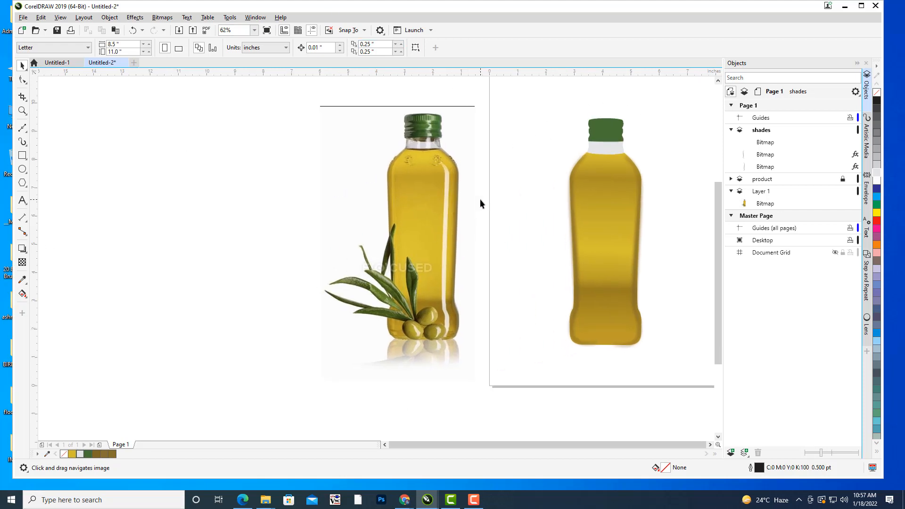
Start a Bézier curve on the shades layer, tracing the photo bottle's white highlight from the shoulder down its straight side.
scroll(480, 199, up, 1)
mouse_move(480, 247)
mouse_down()
mouse_move(513, 179)
mouse_move(495, 208)
mouse_move(469, 222)
mouse_up()
scroll(514, 179, down, 1)
click(22, 128)
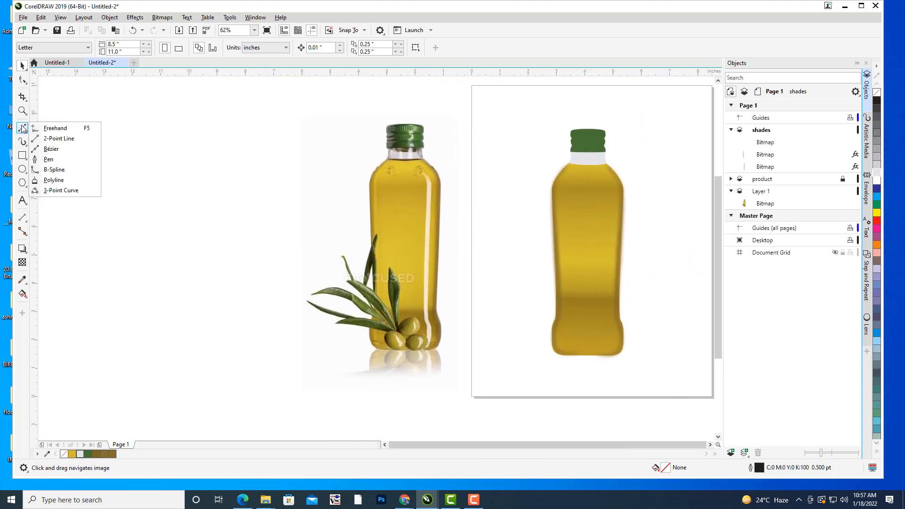
click(51, 149)
scroll(453, 184, down, 1)
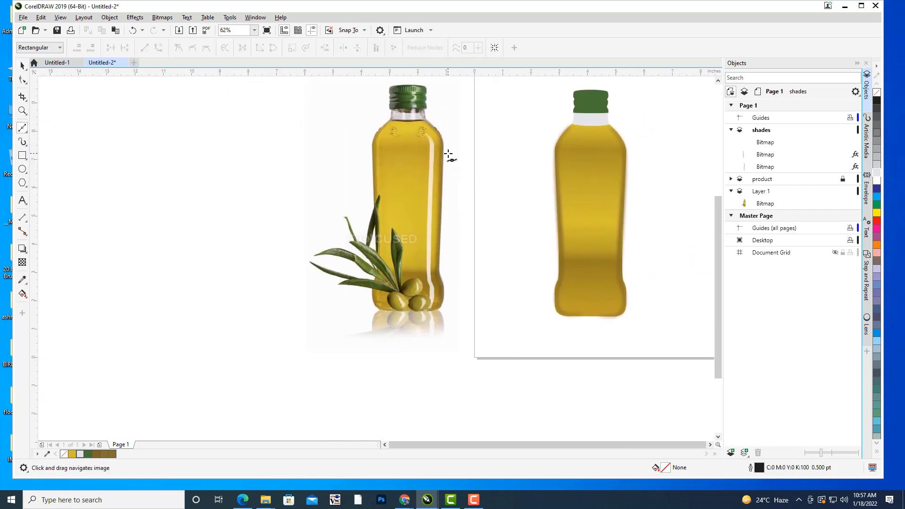
scroll(449, 154, up, 1)
scroll(454, 151, down, 1)
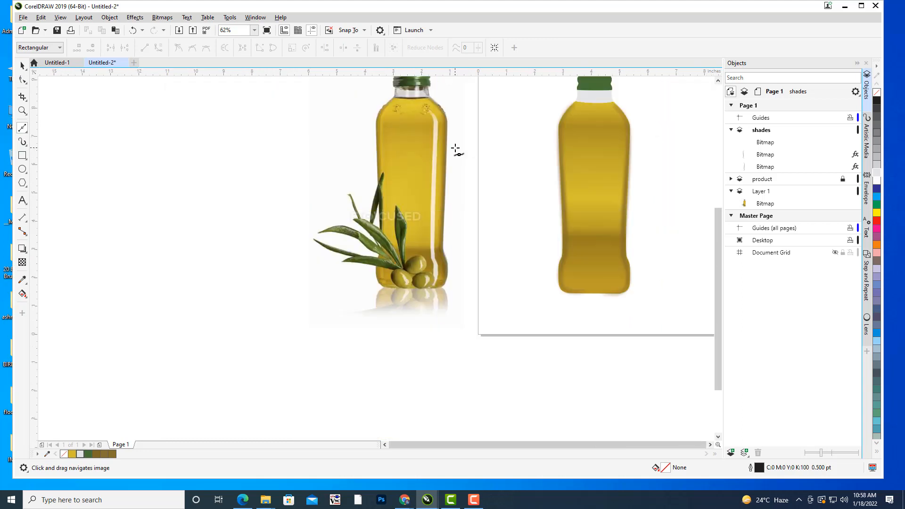
drag(455, 148, 446, 155)
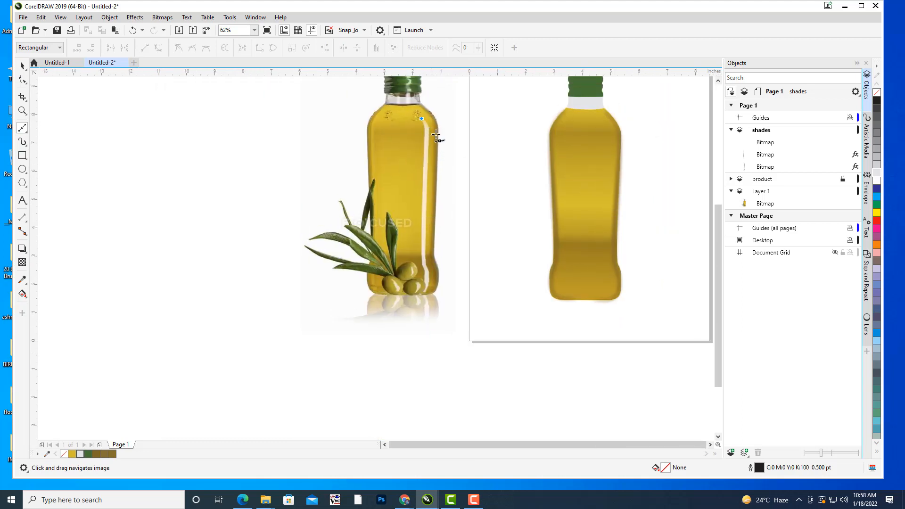
scroll(434, 137, up, 2)
drag(427, 101, 426, 124)
scroll(426, 202, down, 3)
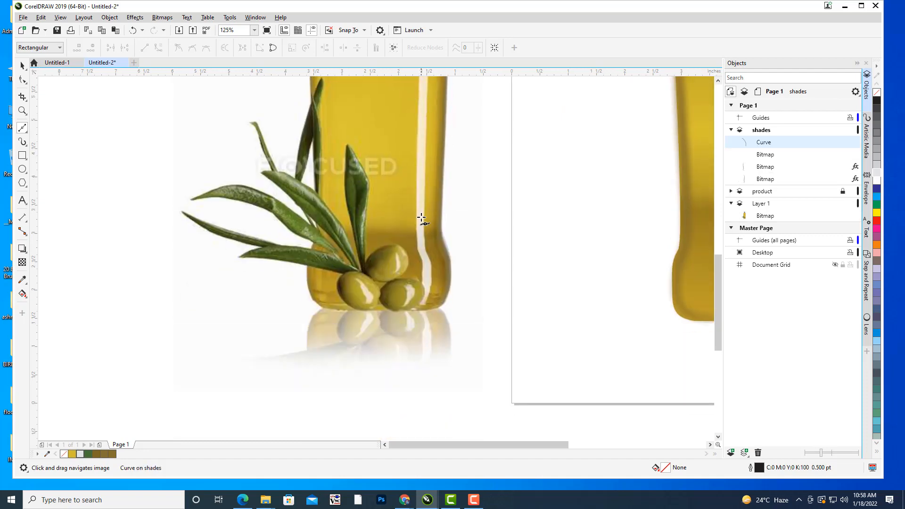
Continue the Bézier curve along the highlight's lower bend and finish it at the base of the photo bottle.
drag(421, 221, 426, 299)
click(421, 303)
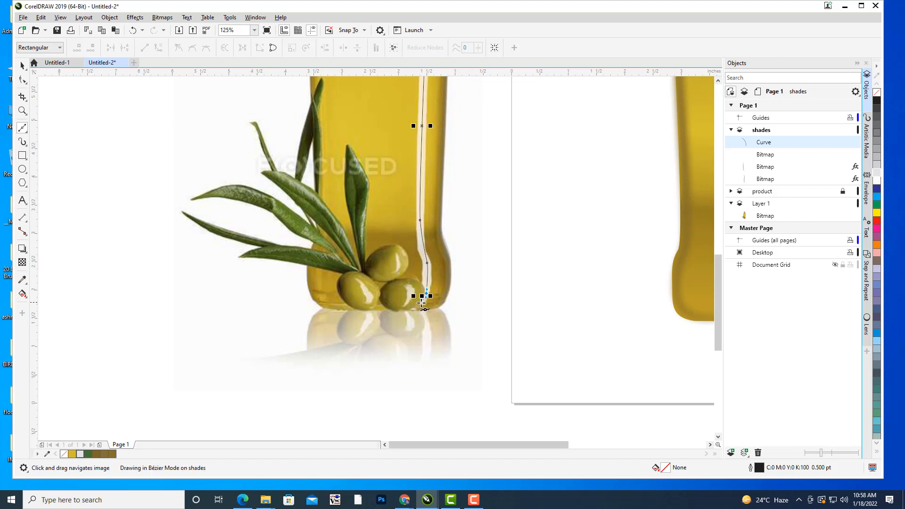
click(421, 303)
drag(511, 186, 471, 219)
scroll(499, 186, down, 2)
scroll(465, 201, up, 1)
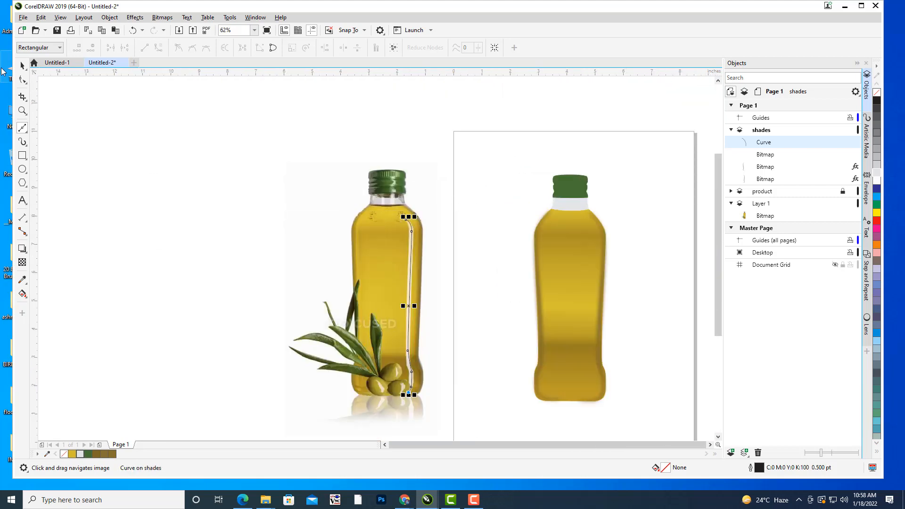
Move the traced highlight curve from the photo onto the matching right side of the vector bottle and deselect it.
click(22, 65)
drag(391, 202, 342, 125)
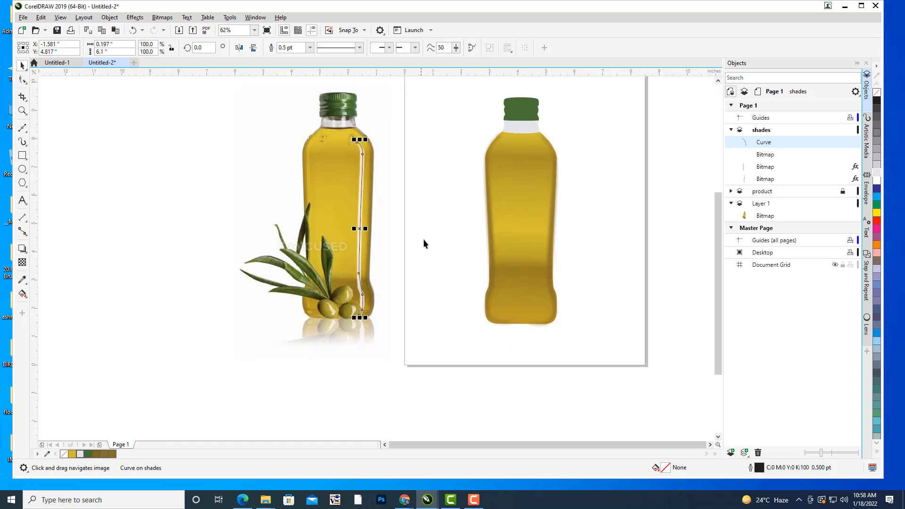
drag(423, 239, 395, 259)
drag(331, 249, 513, 250)
click(586, 194)
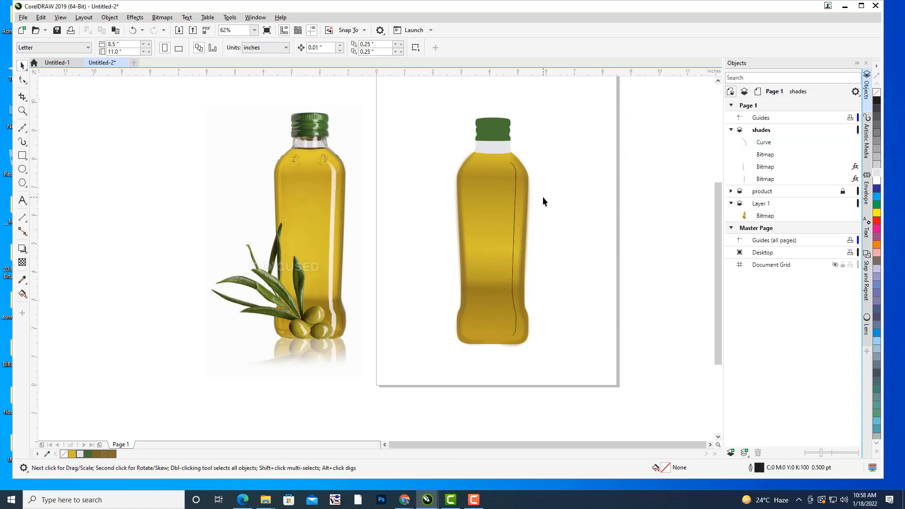
Extend the highlight curve's top end node slightly up and inward toward the bottle neck, and deselect the curve.
scroll(542, 197, up, 2)
drag(474, 177, 502, 148)
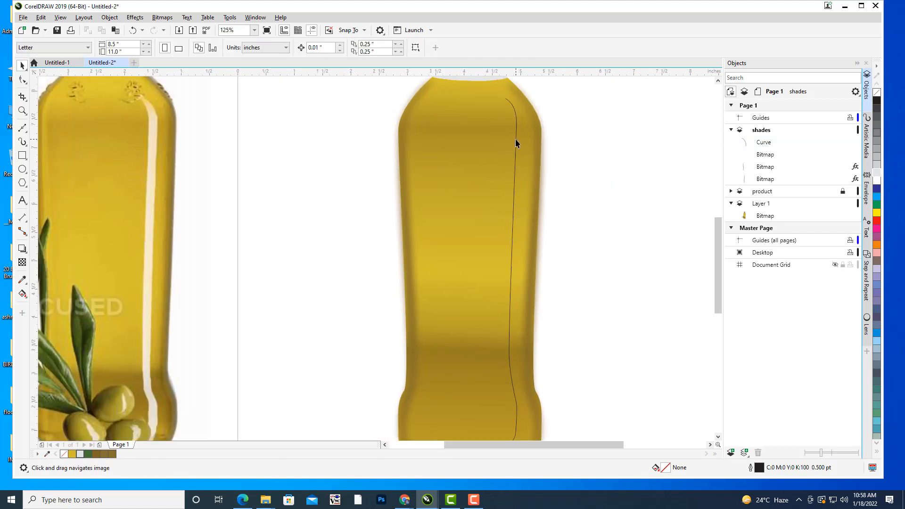
click(516, 140)
drag(599, 155, 624, 216)
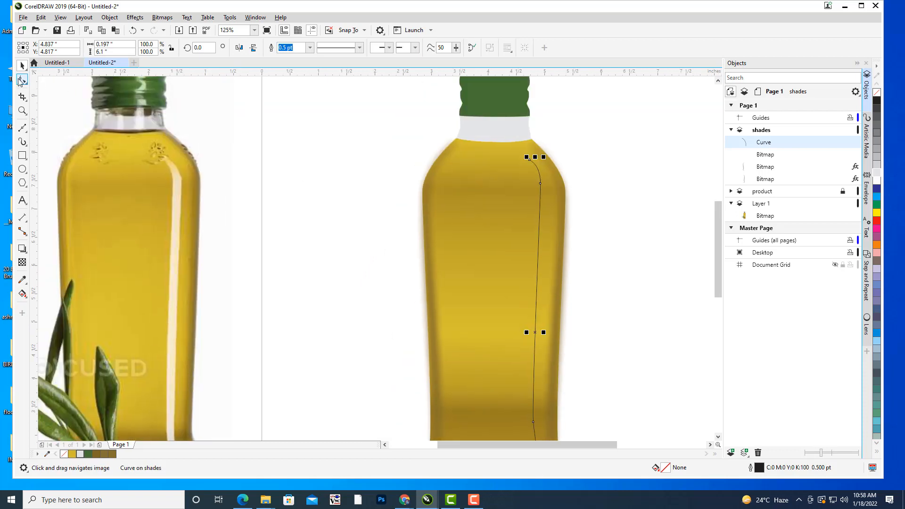
click(21, 81)
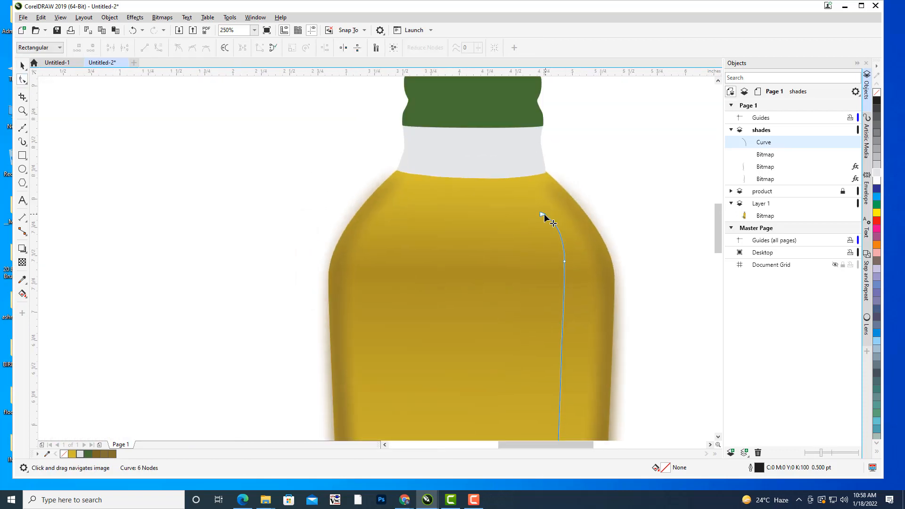
drag(541, 214, 537, 205)
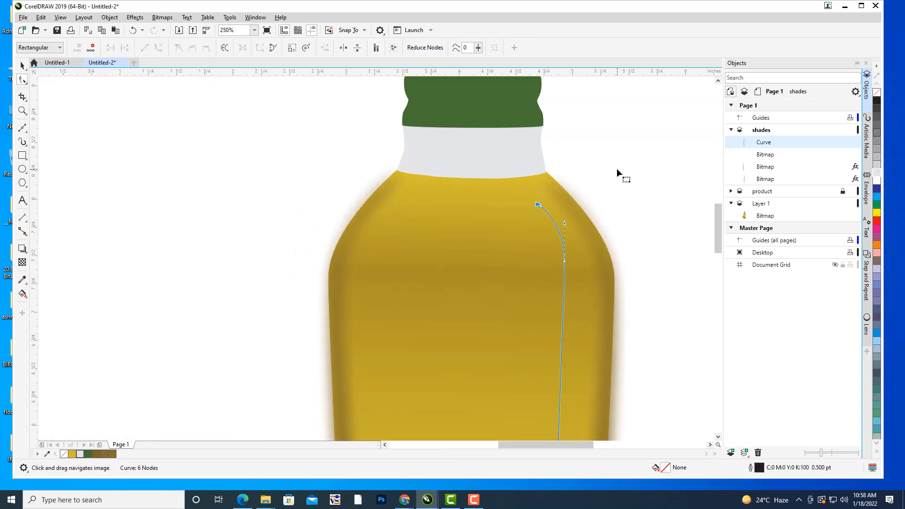
scroll(617, 169, down, 4)
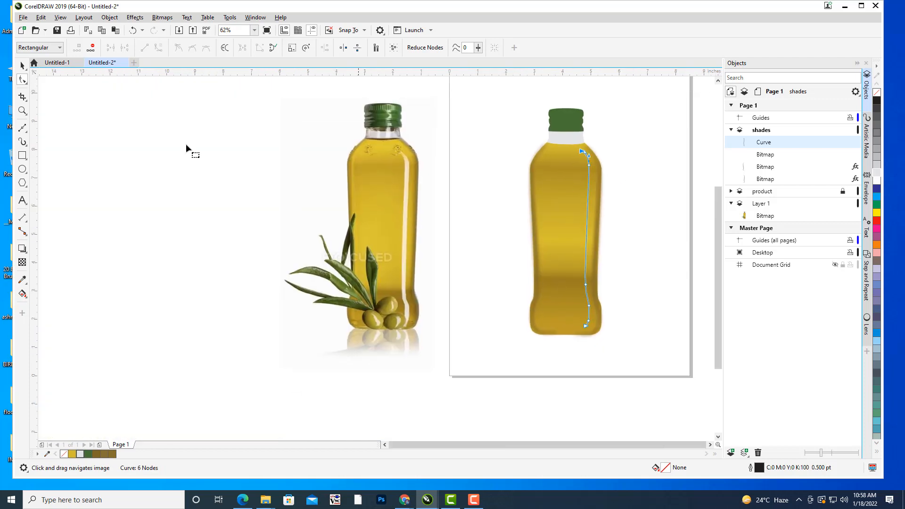
click(22, 66)
click(167, 198)
drag(621, 274, 590, 279)
scroll(547, 214, down, 1)
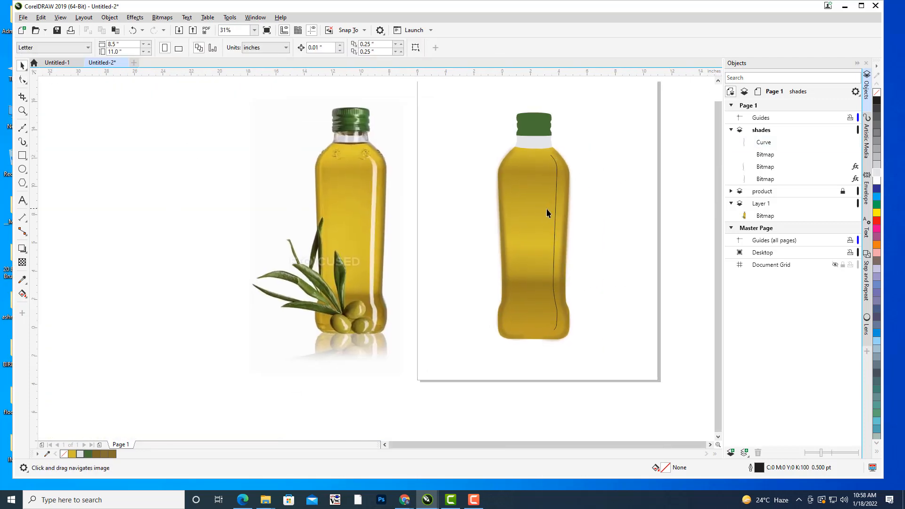
click(557, 213)
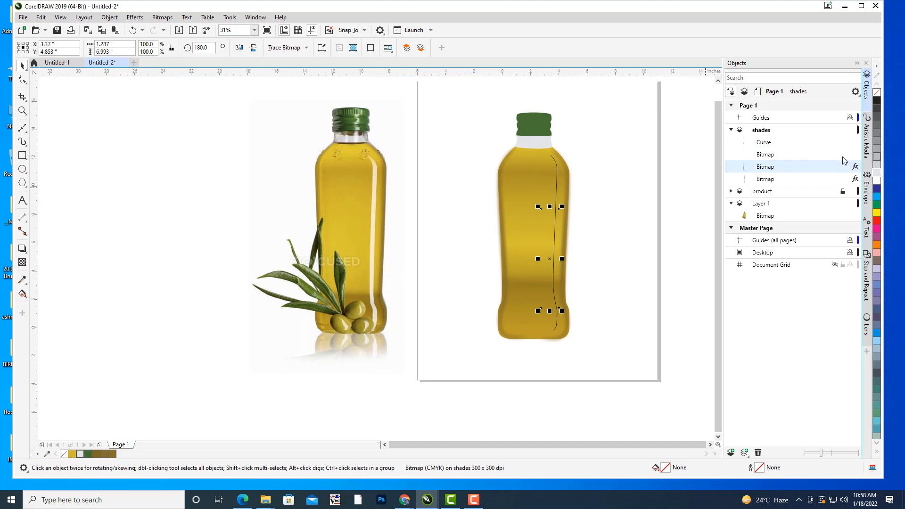
click(765, 144)
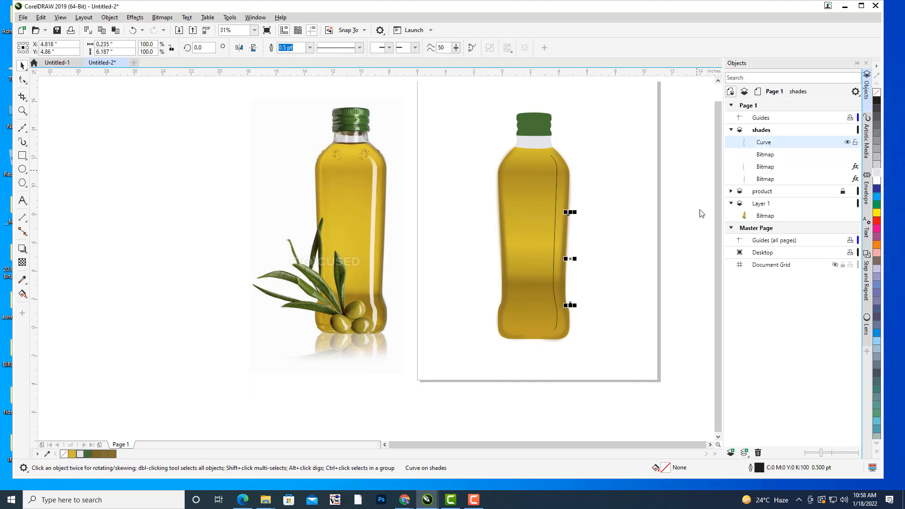
click(580, 169)
scroll(559, 163, up, 2)
drag(562, 303, 510, 166)
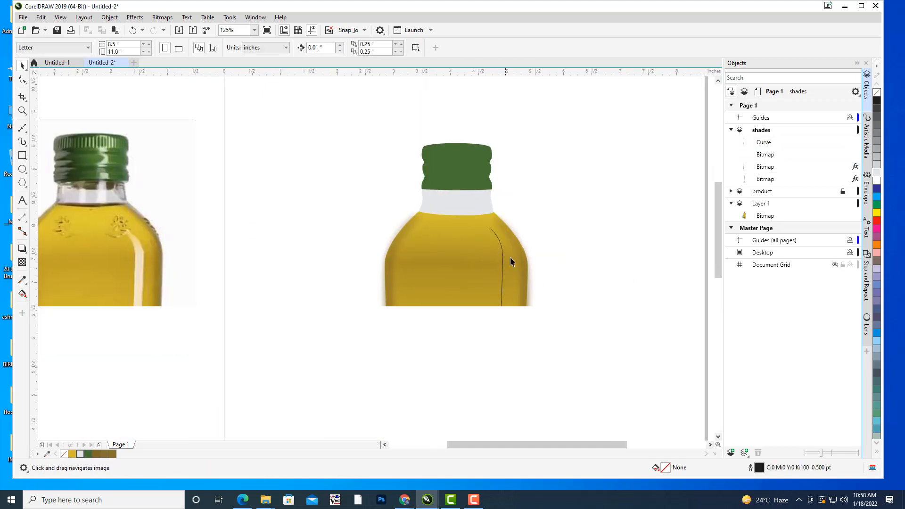
Try outline widths of 8 pt and 16 pt on the highlight curve, and settle on 12 pt.
click(503, 252)
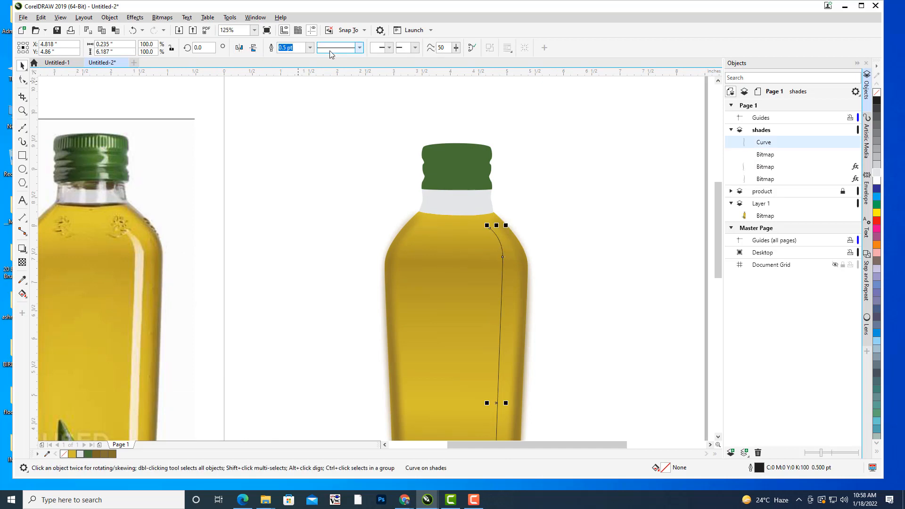
click(310, 48)
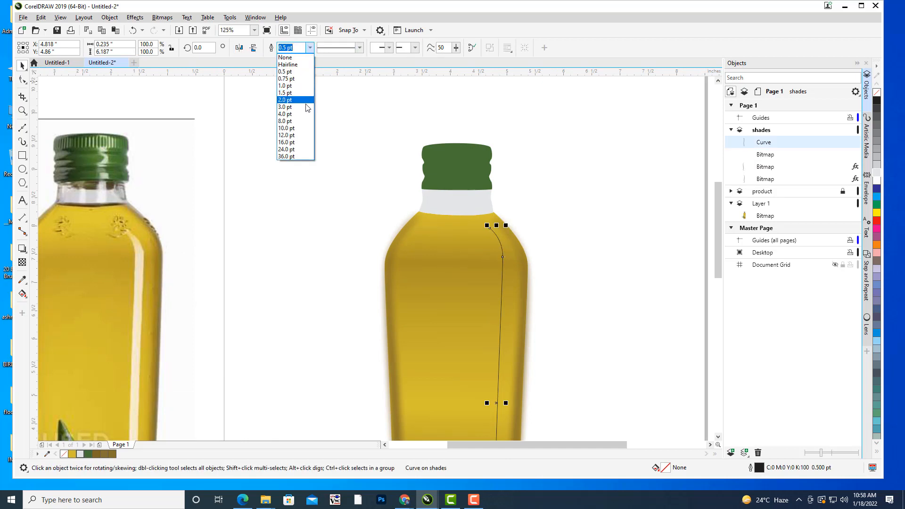
click(286, 121)
click(310, 47)
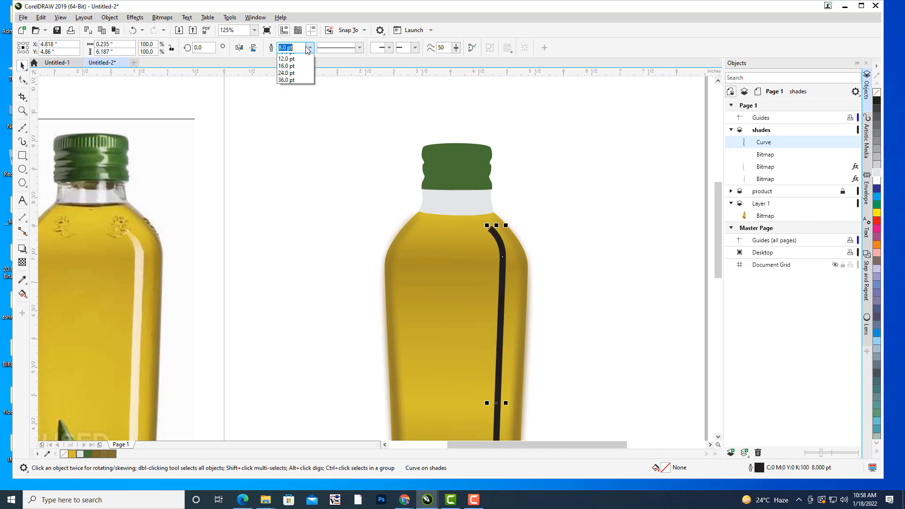
click(291, 143)
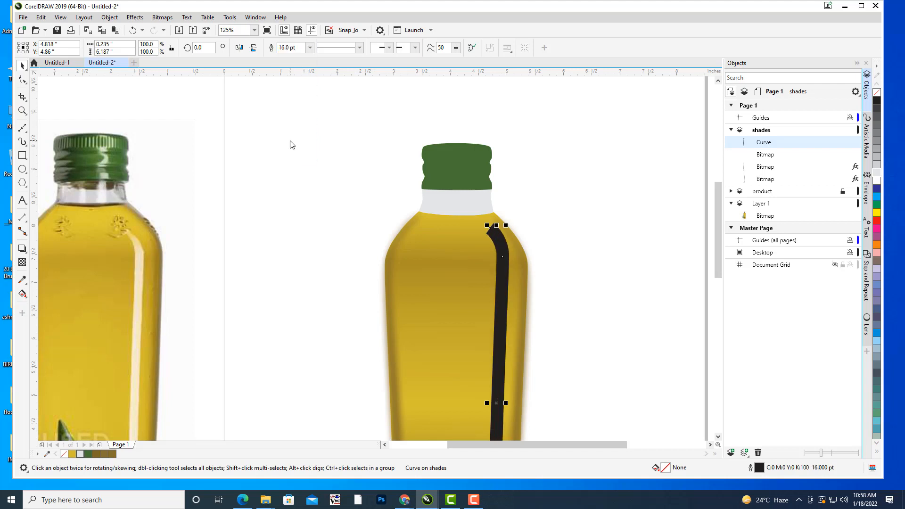
click(310, 48)
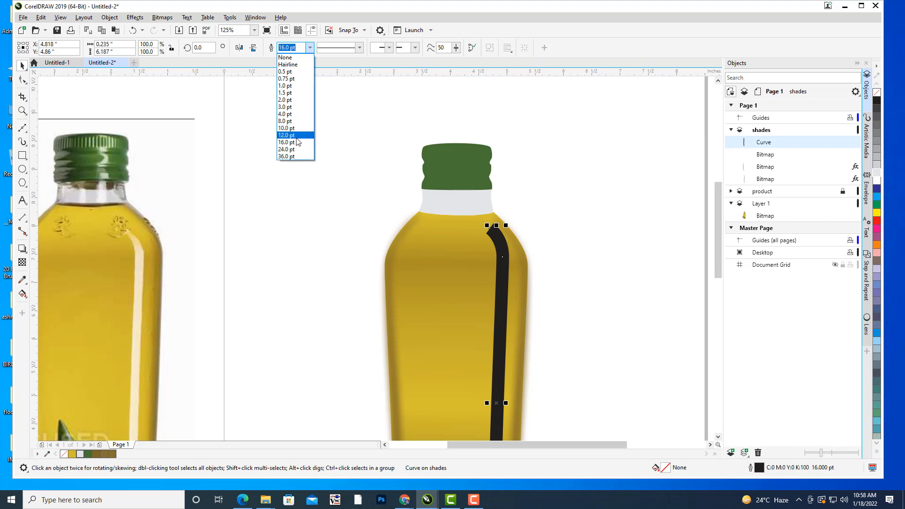
click(295, 136)
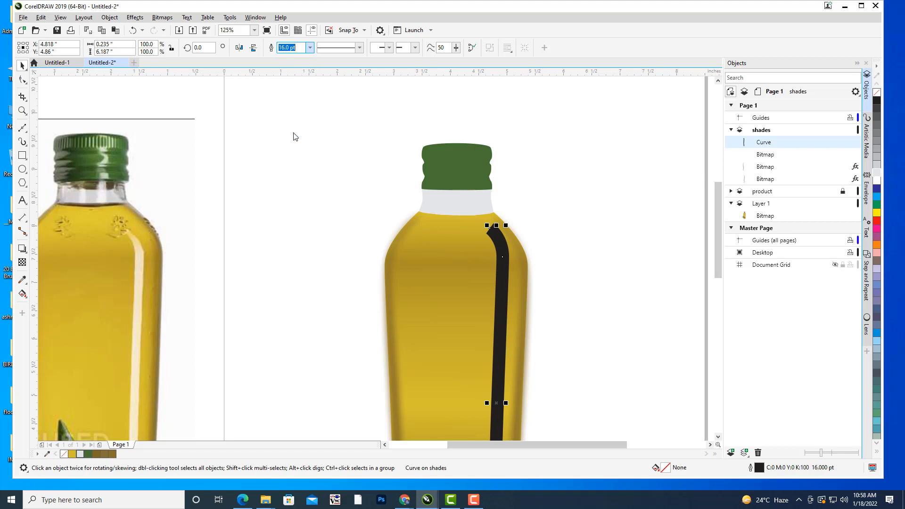
Try a 10 pt outline width on the highlight curve, restore 12 pt, and deselect the curve.
click(309, 48)
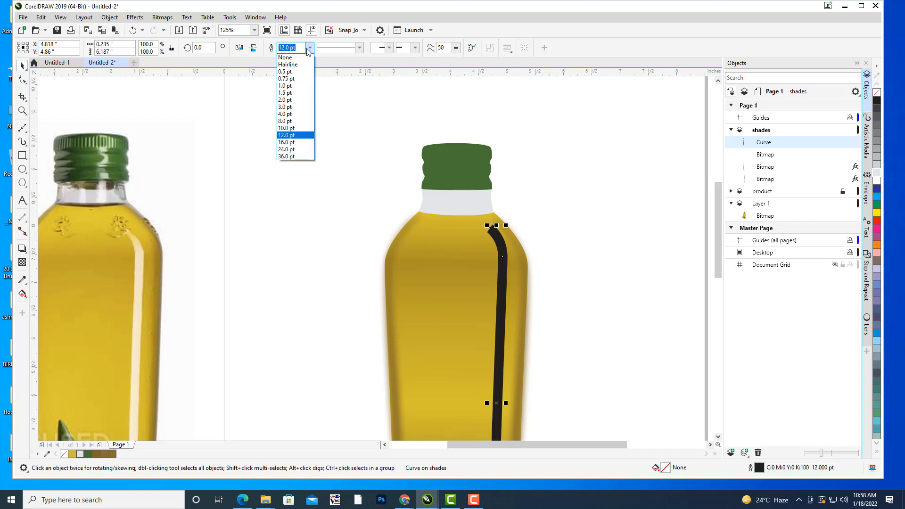
click(291, 129)
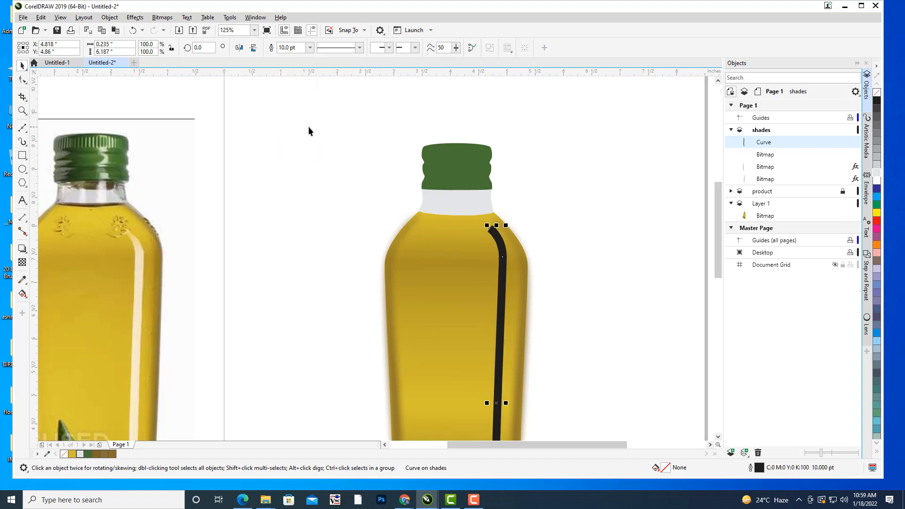
click(311, 48)
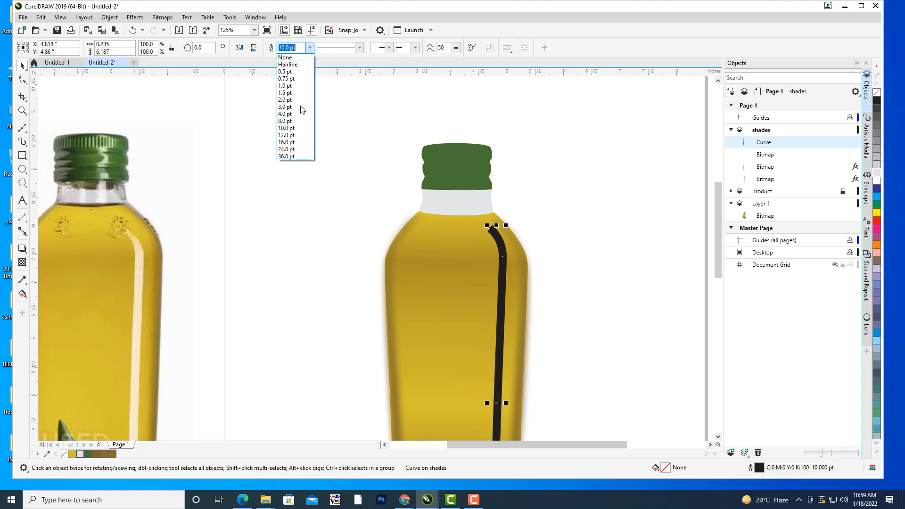
click(287, 136)
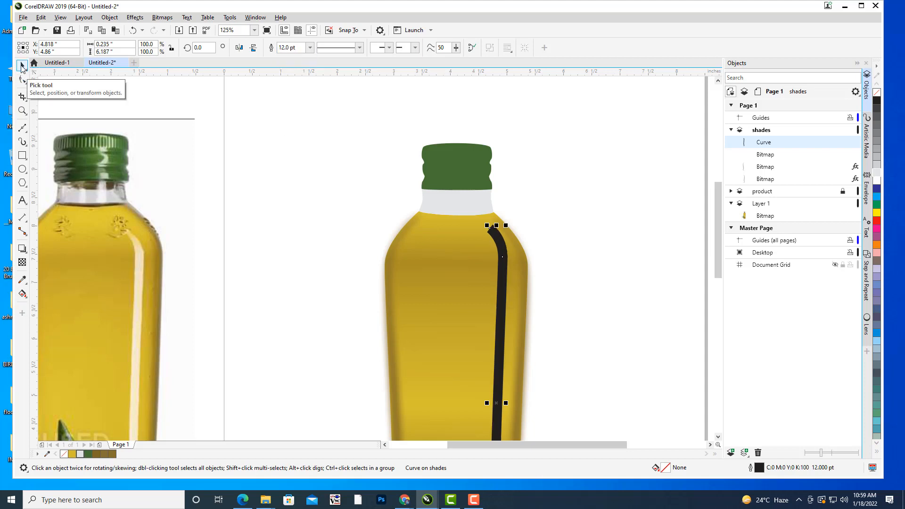
click(530, 193)
Recolour the highlight curve's outline with the cream #F8EBDA sampled from the photo bottle's highlight, and deselect the curve.
scroll(613, 226, down, 4)
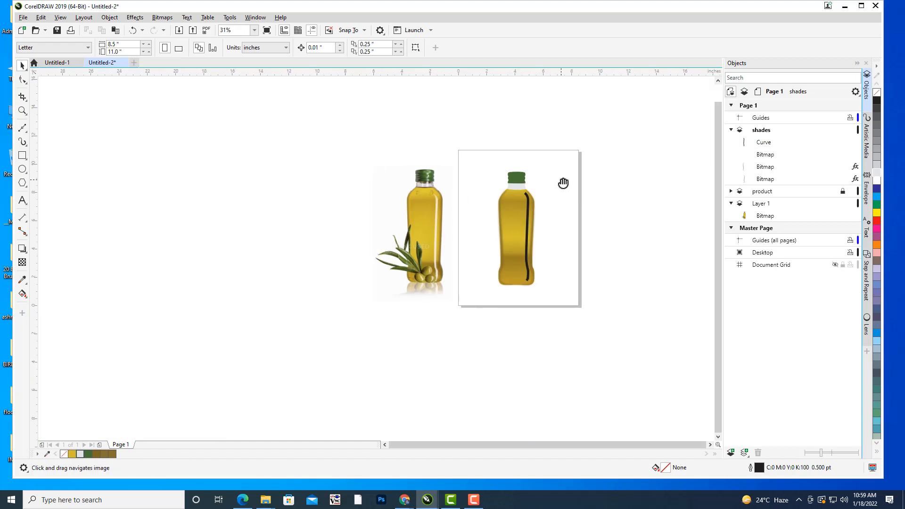
scroll(543, 223, up, 2)
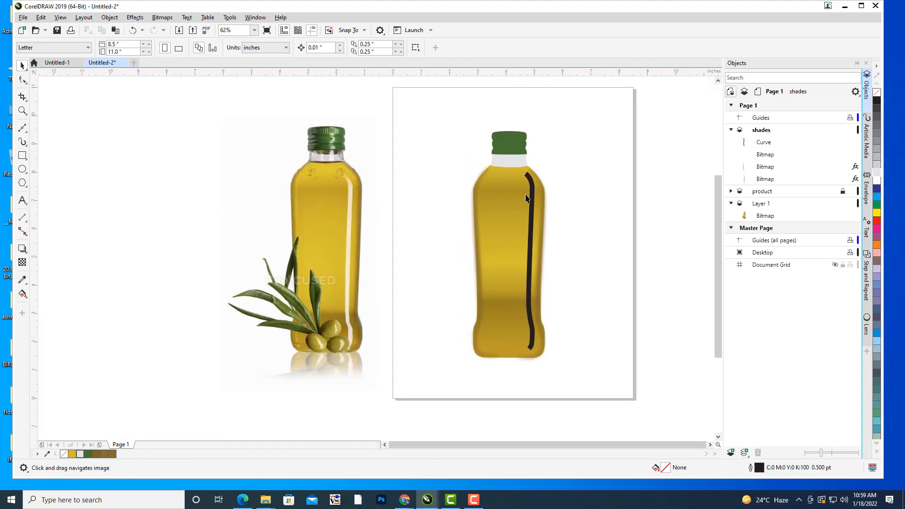
click(532, 190)
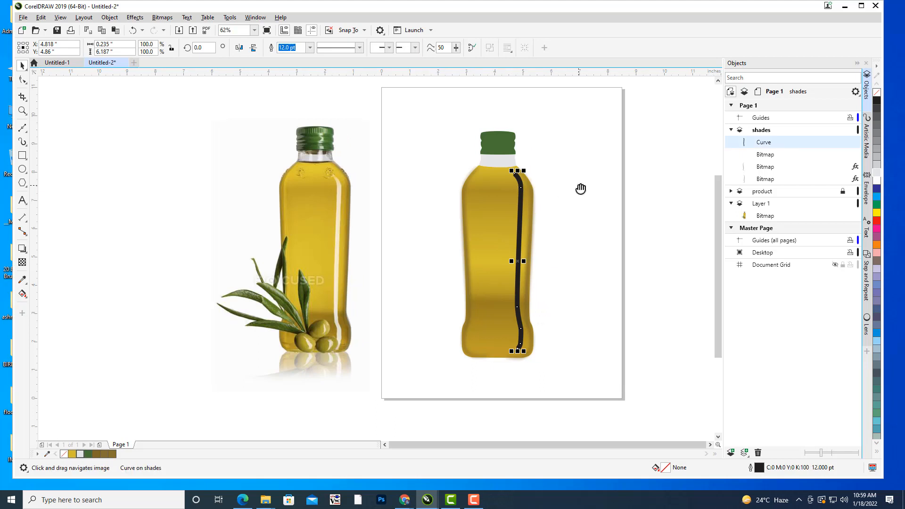
mouse_move(584, 180)
mouse_down()
mouse_move(572, 176)
mouse_move(583, 184)
mouse_up()
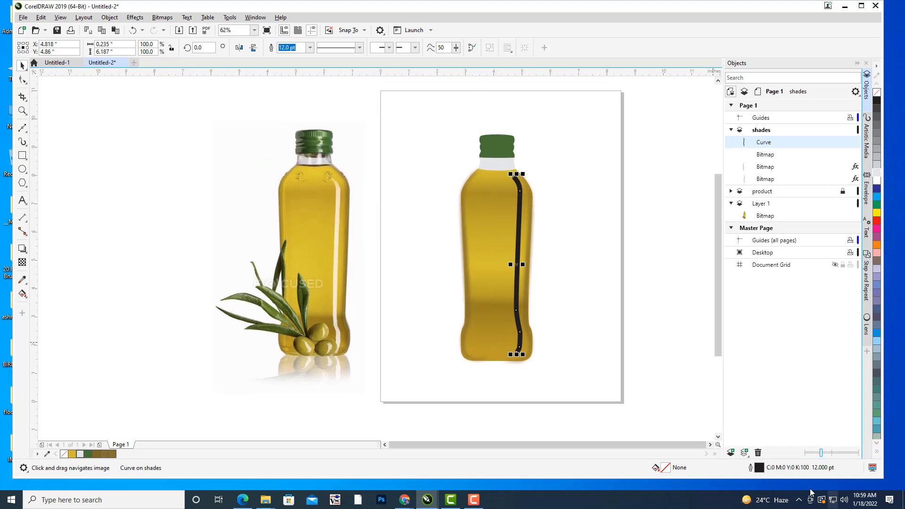
double_click(751, 467)
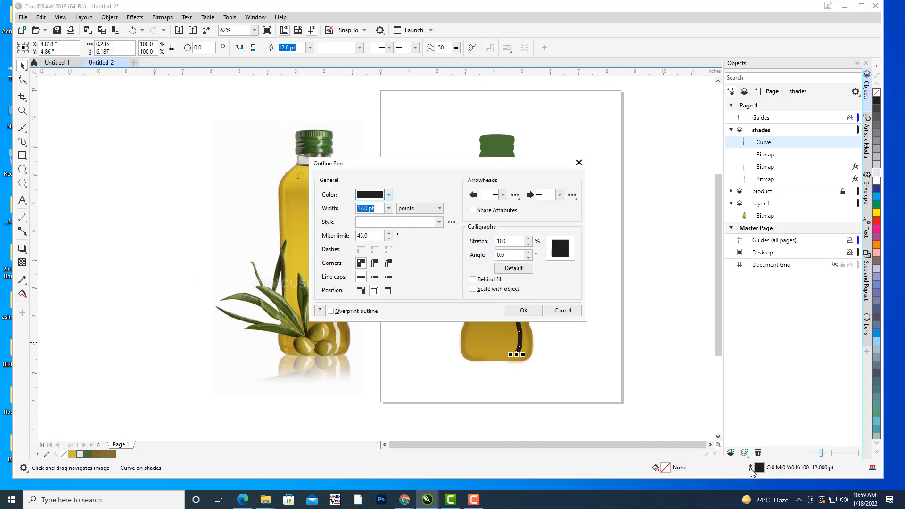
drag(381, 165, 660, 56)
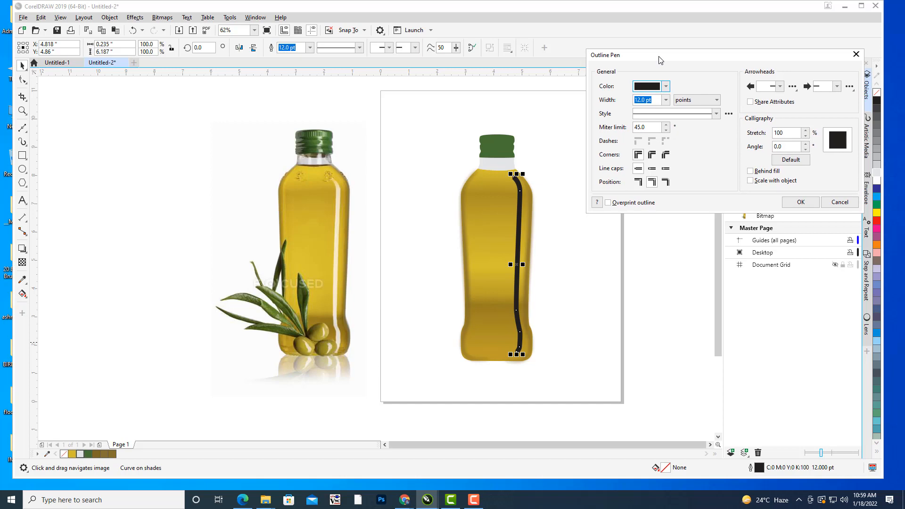
click(666, 86)
click(721, 230)
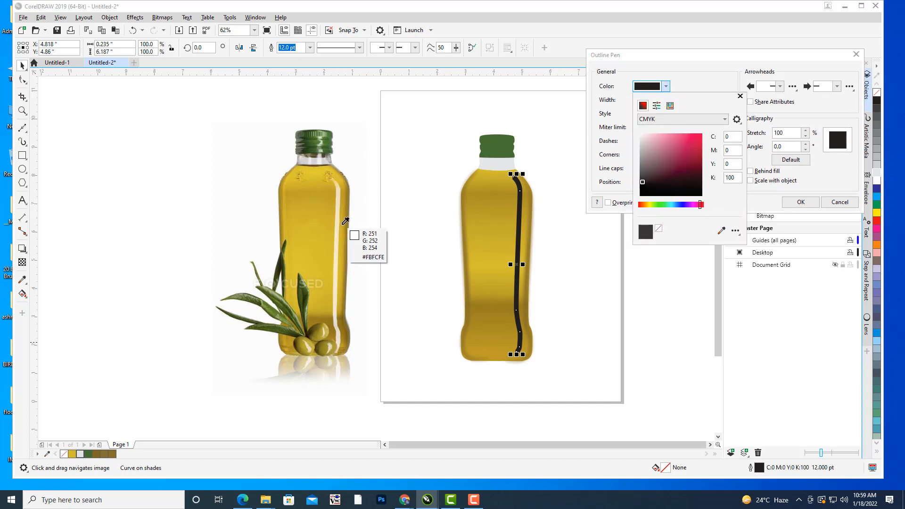
click(336, 229)
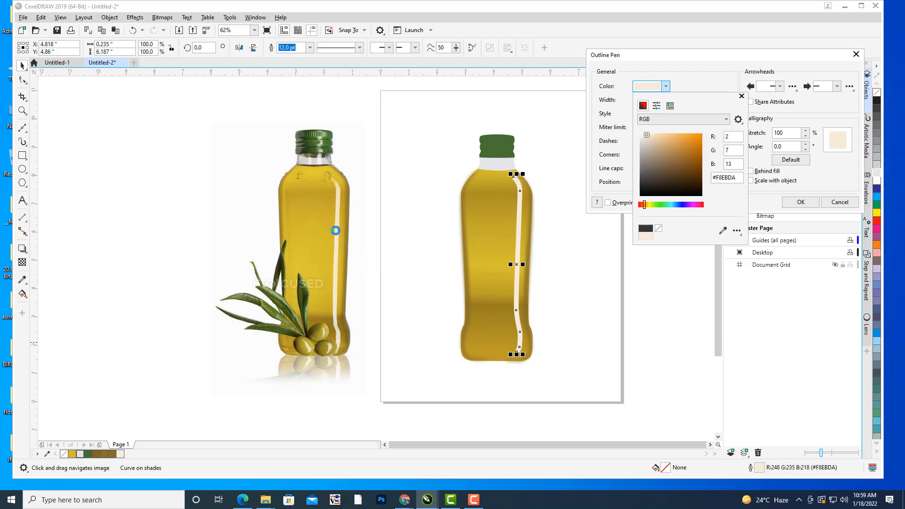
click(797, 203)
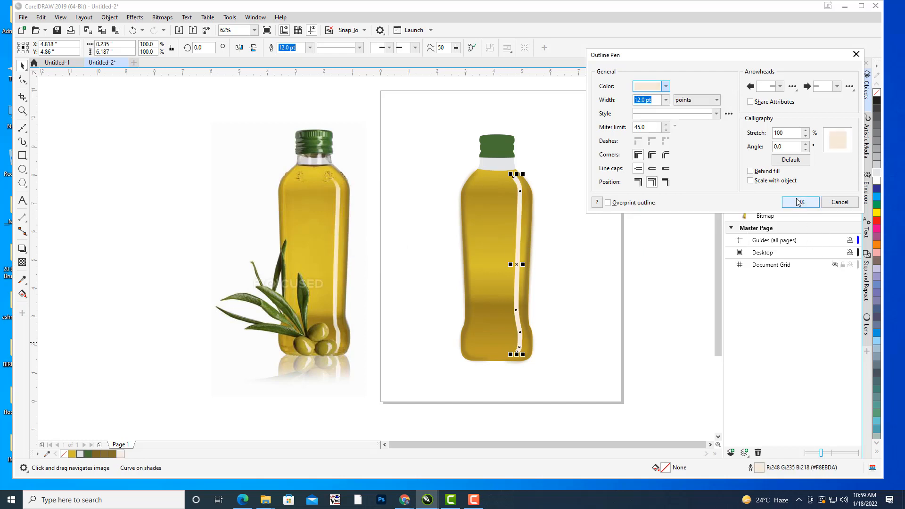
click(797, 203)
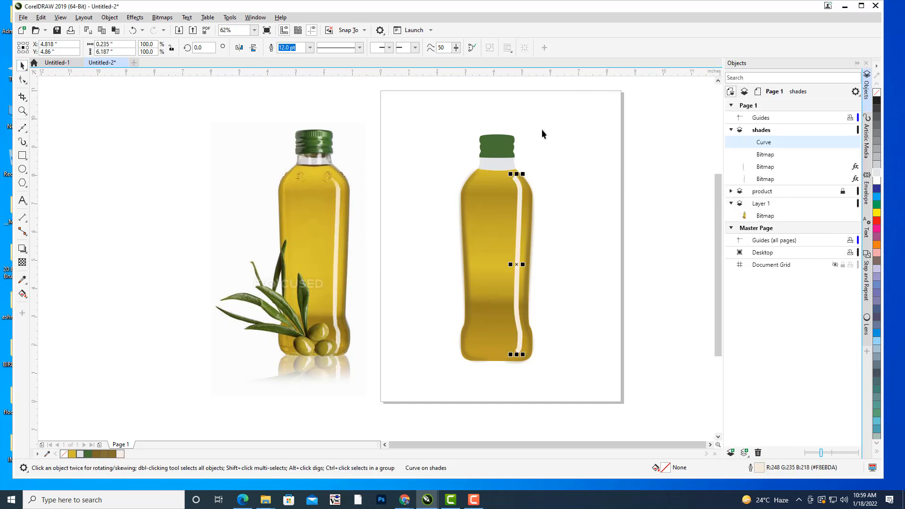
click(590, 244)
Apply an Artistic Media preset stroke with thin tapered ends and a thicker middle to the highlight curve.
drag(557, 221, 574, 184)
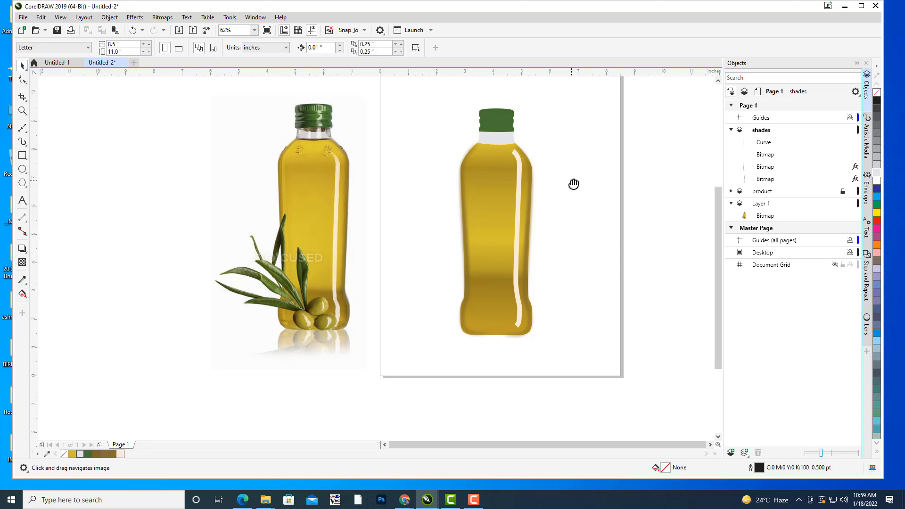
drag(620, 174, 588, 206)
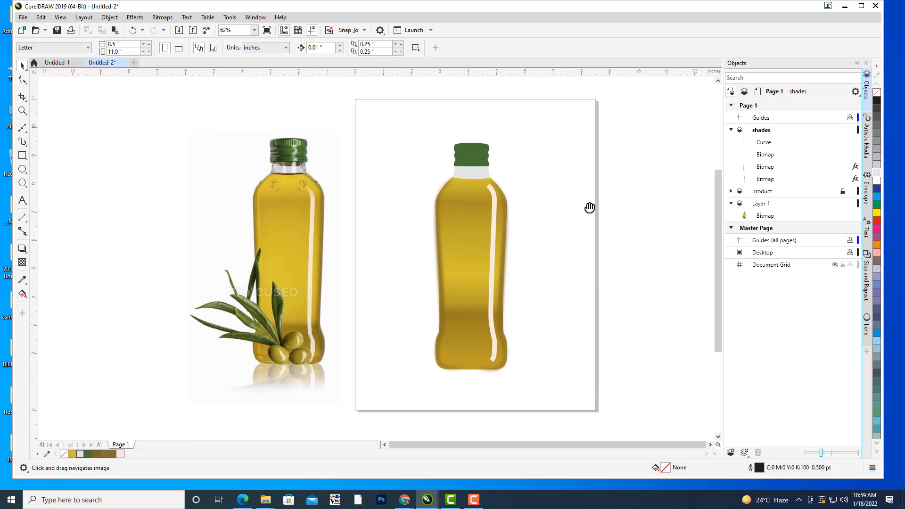
click(494, 195)
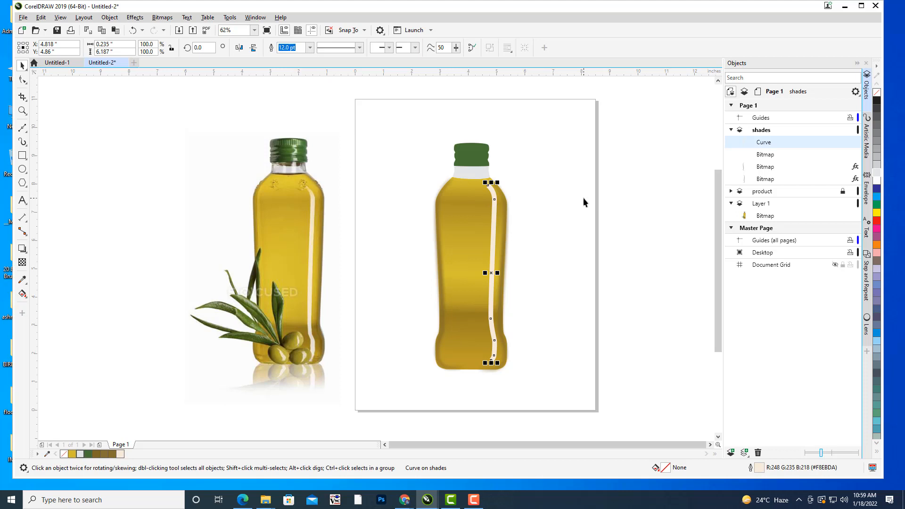
key(i)
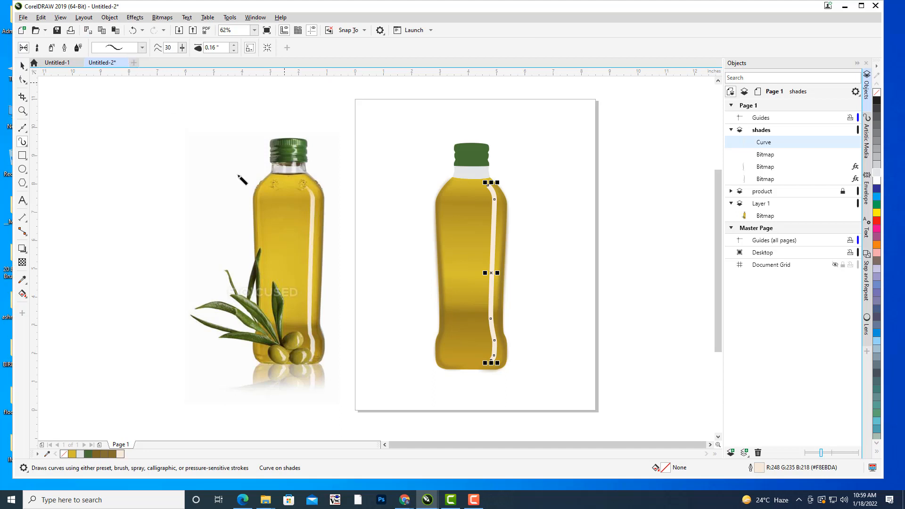
drag(432, 277, 464, 275)
drag(489, 237, 506, 232)
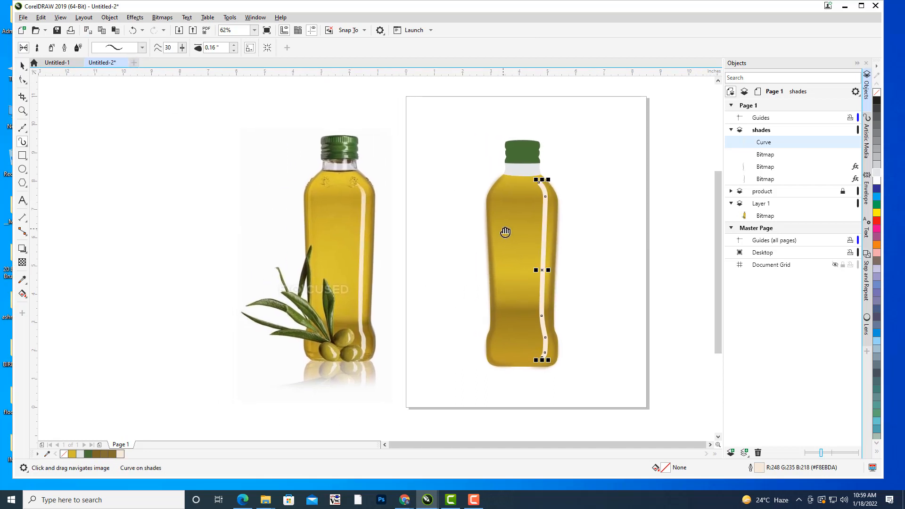
drag(422, 191, 399, 194)
click(142, 48)
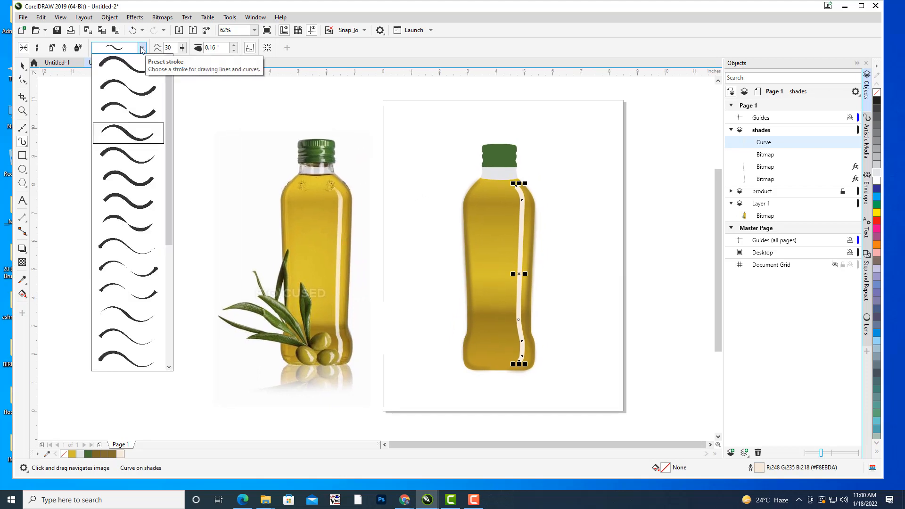
click(121, 314)
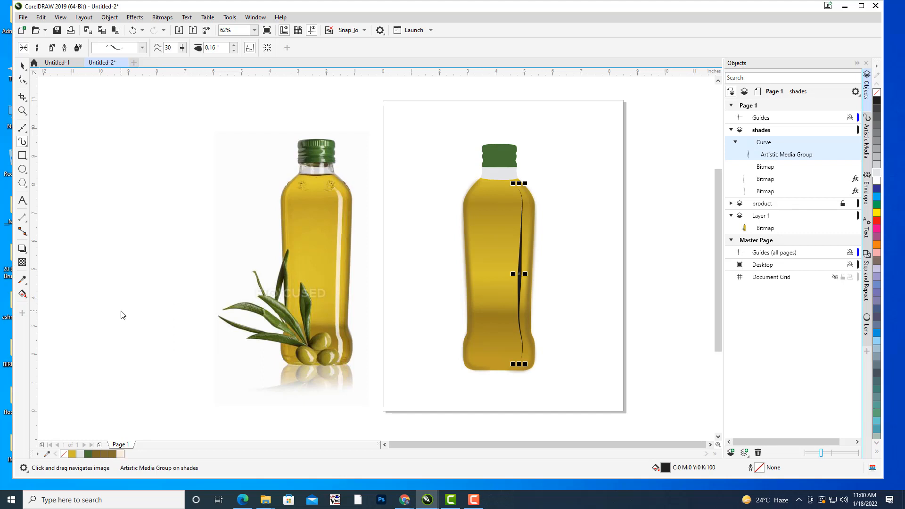
Try uniform-width and single-taper Artistic Media presets on the highlight stroke, and return to the thin double-tapered one.
click(132, 49)
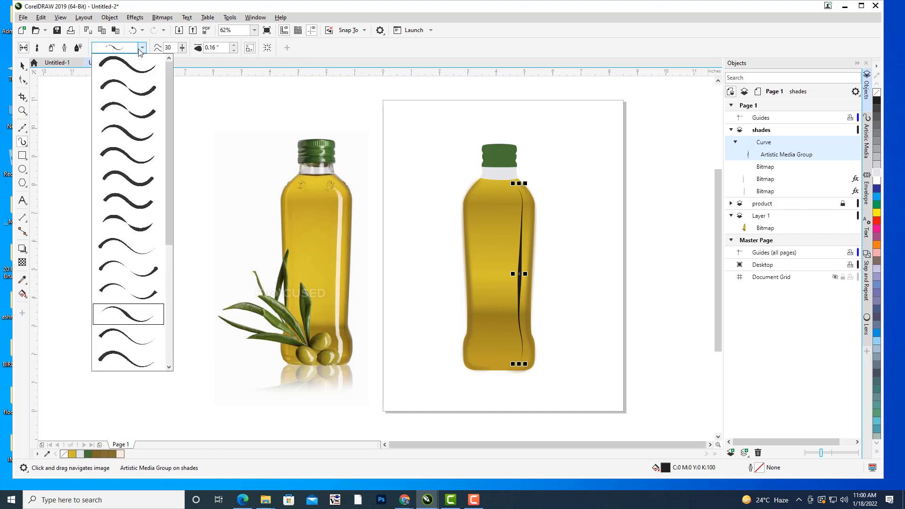
click(133, 206)
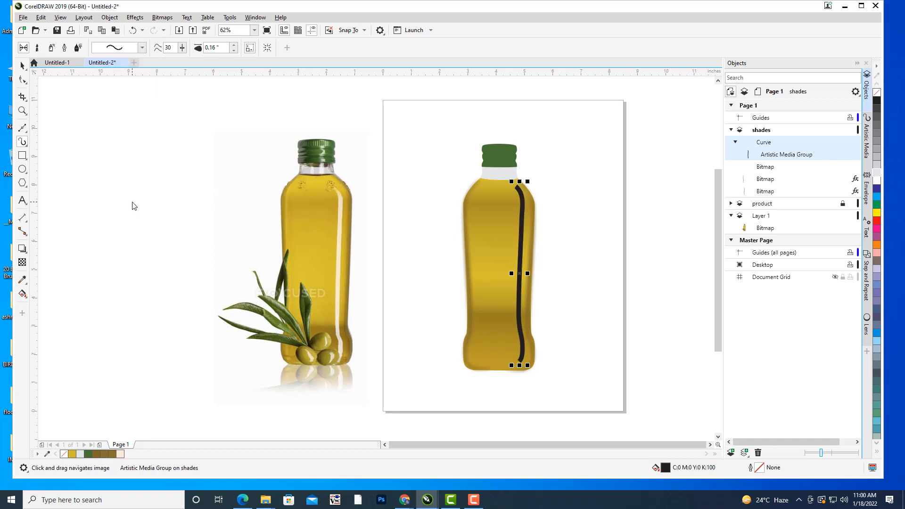
click(141, 48)
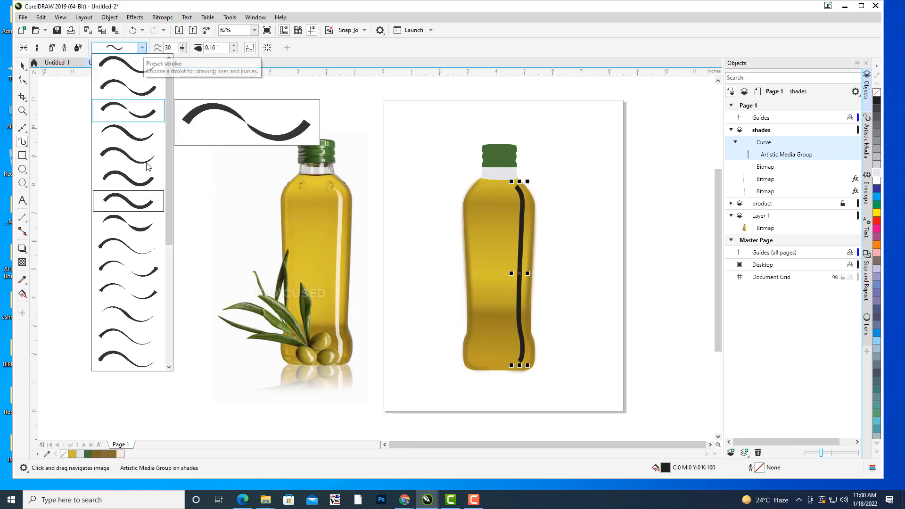
click(127, 341)
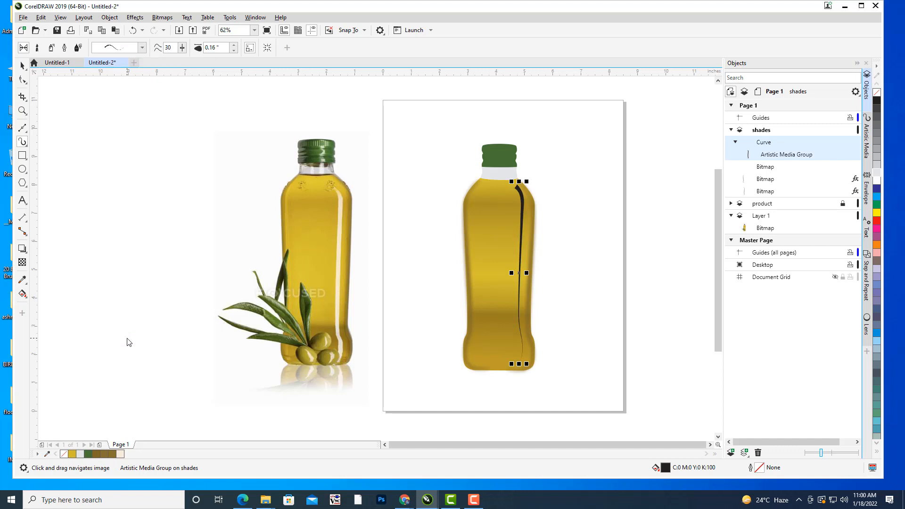
click(134, 48)
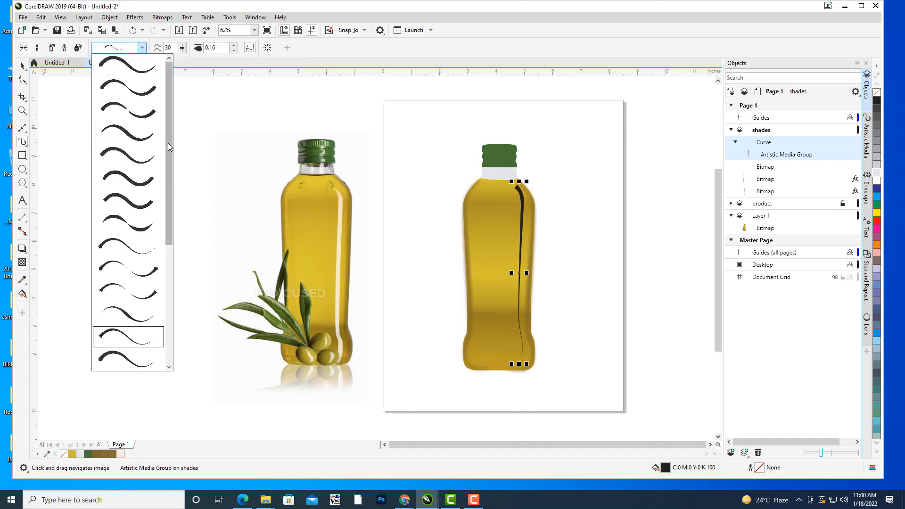
drag(170, 143, 169, 164)
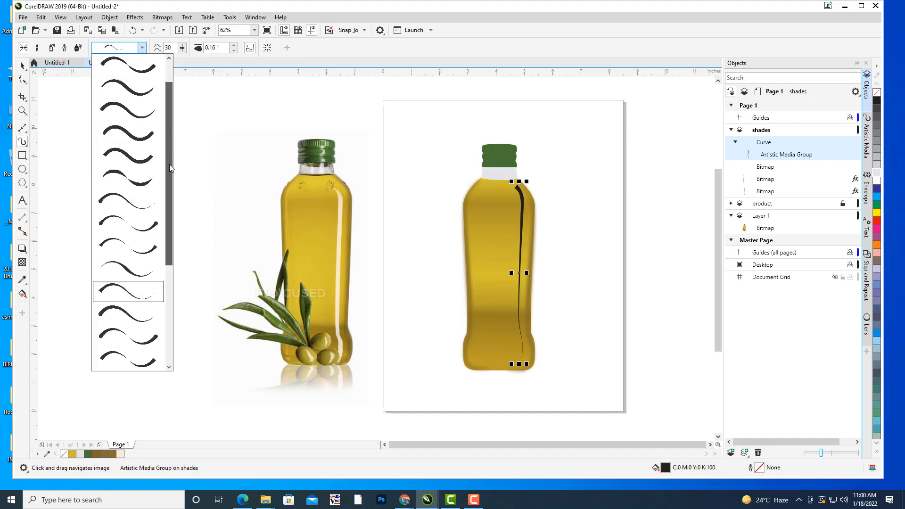
click(138, 143)
click(142, 47)
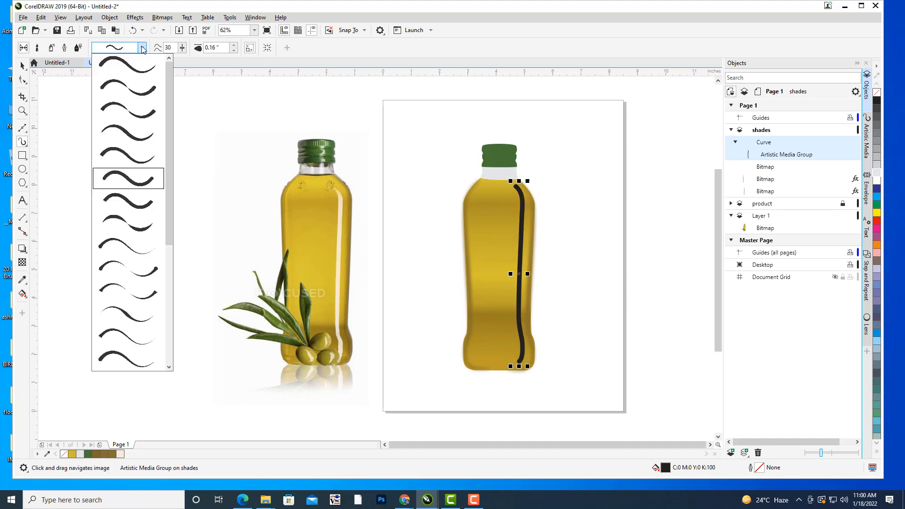
drag(167, 233, 167, 282)
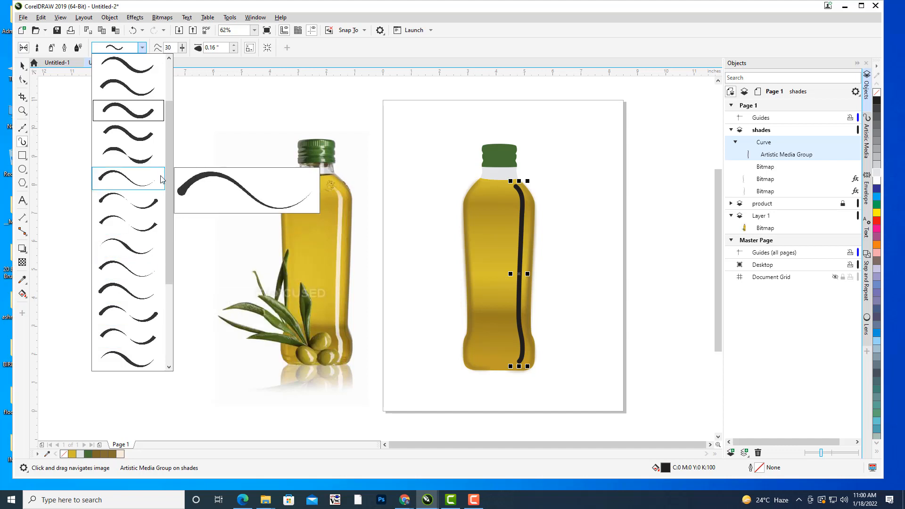
click(124, 248)
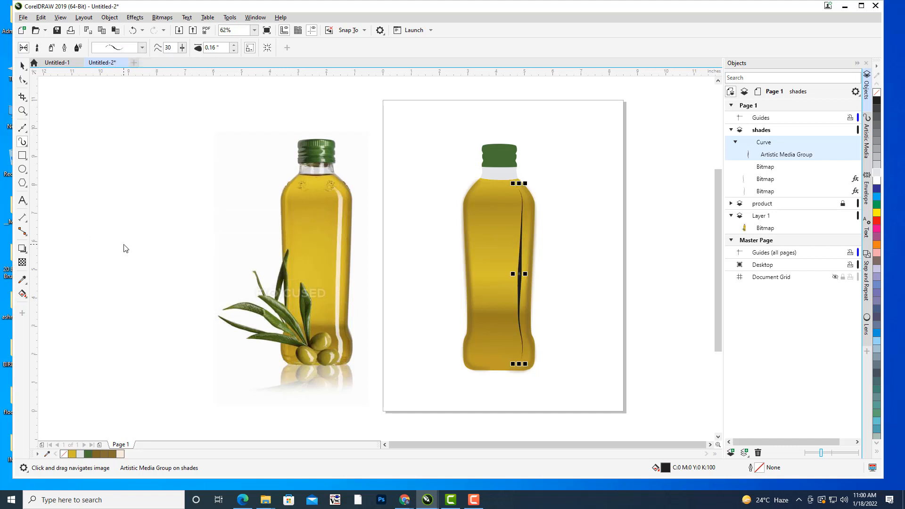
Switch the highlight to the fuller preset stroke tapering at both ends, set its width to 0.18 inches, and deselect it.
click(142, 48)
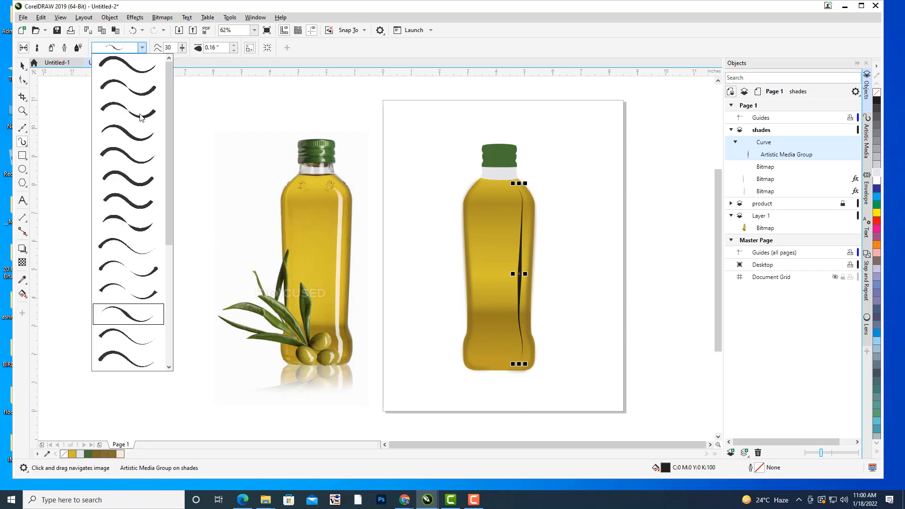
click(141, 132)
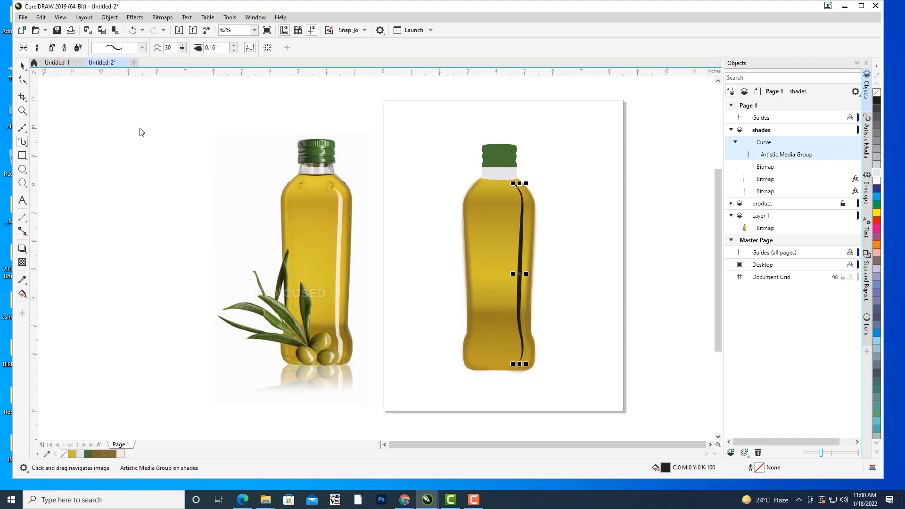
click(234, 45)
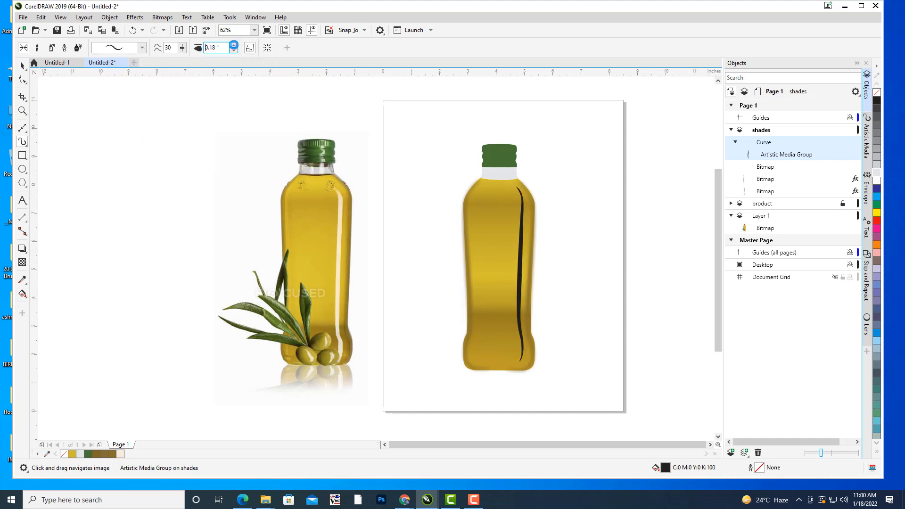
click(234, 45)
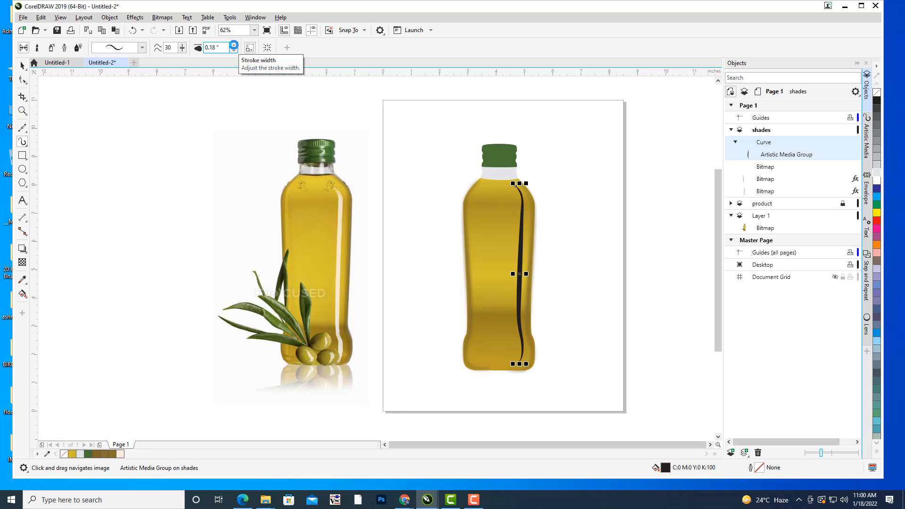
click(22, 65)
click(131, 159)
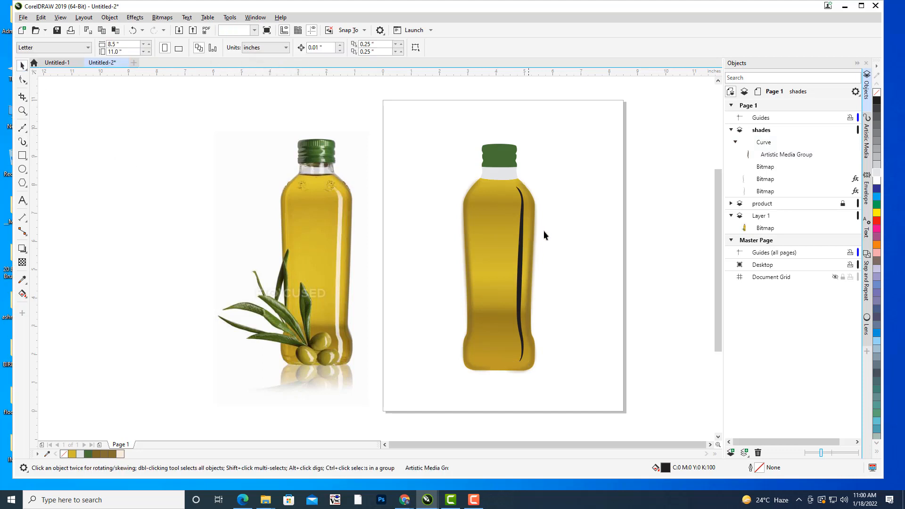
Break the highlight's Artistic Media group apart and select only the resulting tapered stroke shape on the shades layer.
click(514, 220)
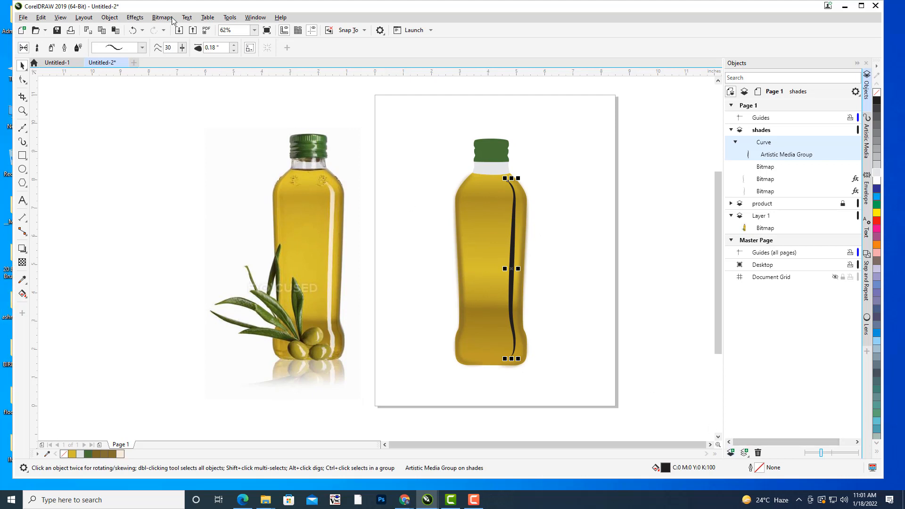
click(109, 18)
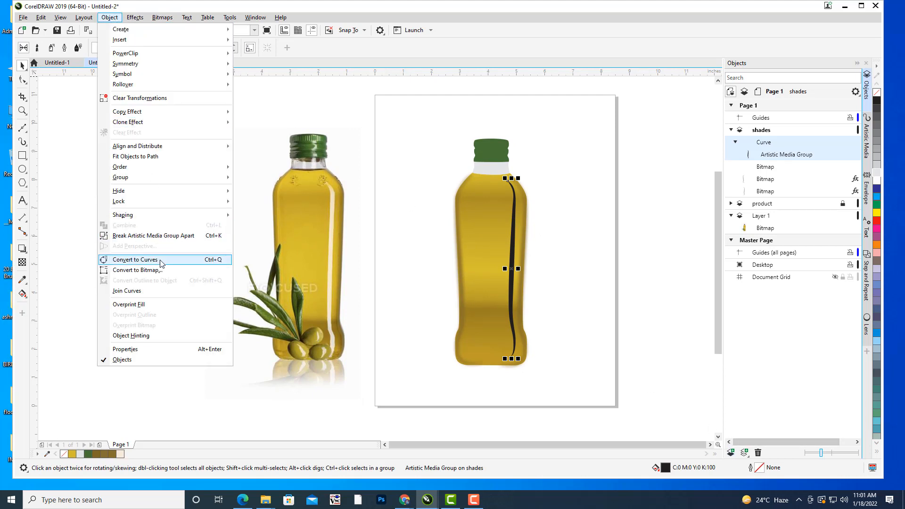
click(171, 241)
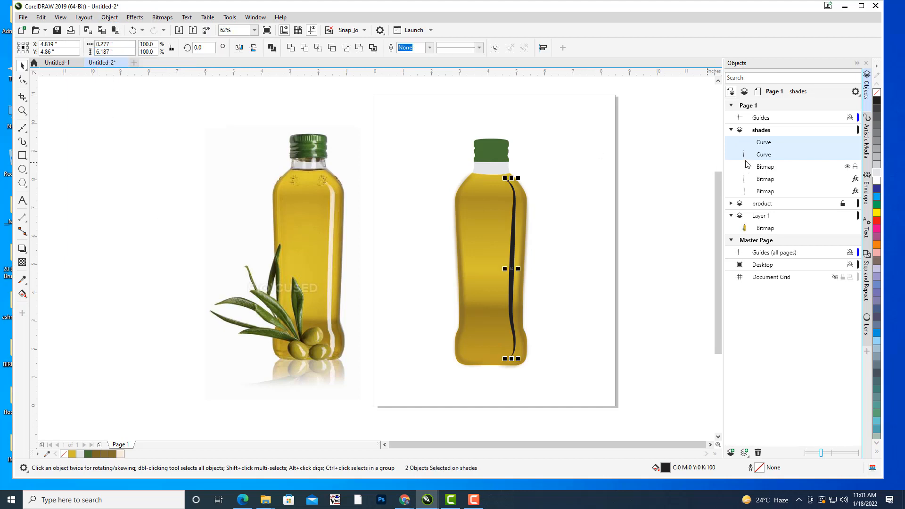
click(767, 155)
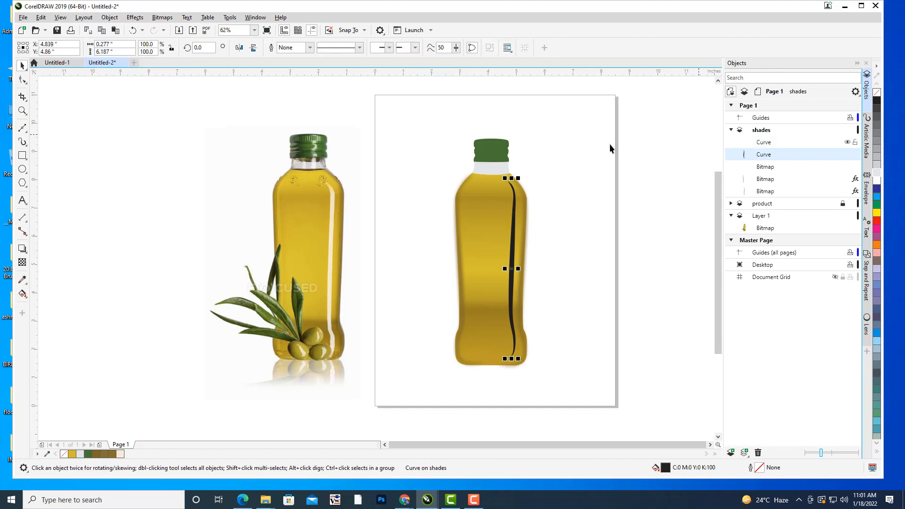
Fill the thin original highlight curve with pale yellow #F2EFBA sampled from the highlight on the photo's bottle.
click(113, 18)
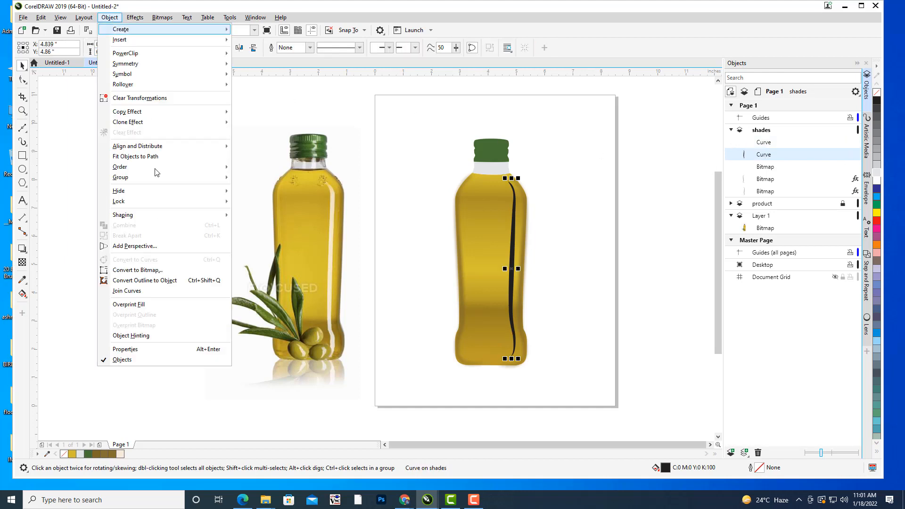
click(145, 281)
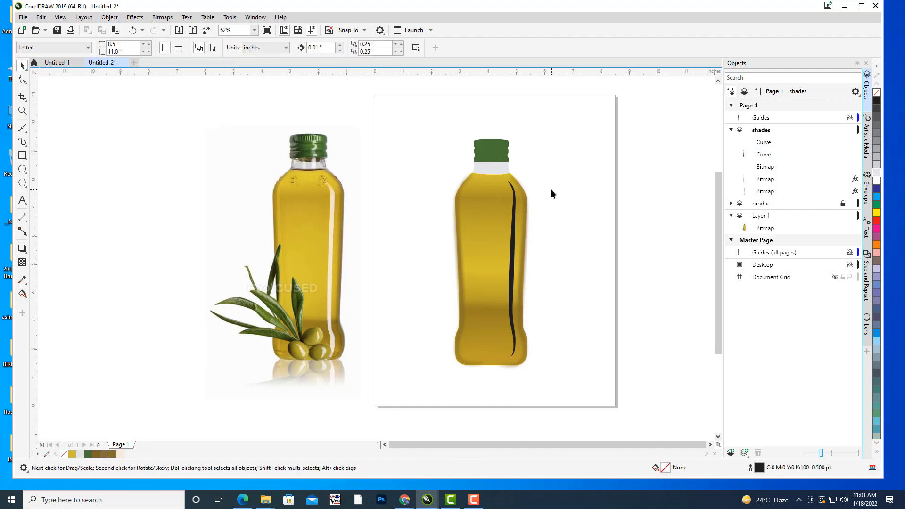
click(515, 217)
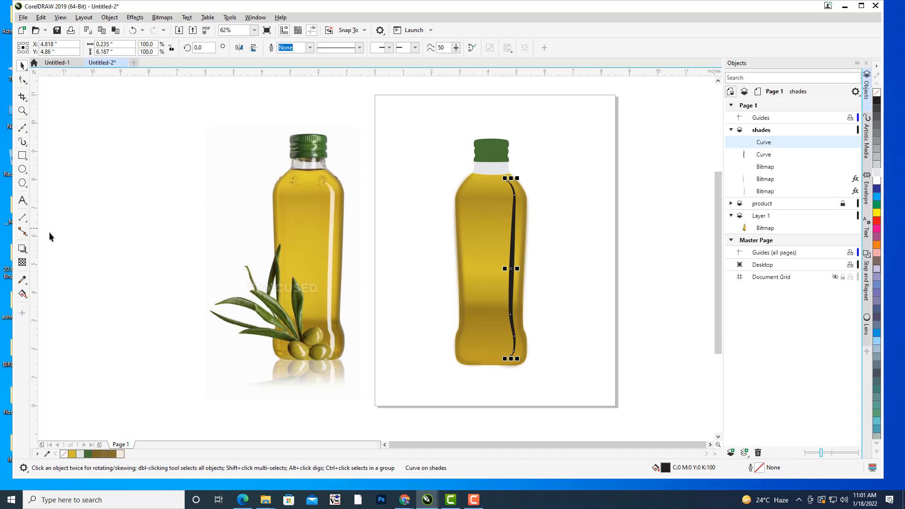
double_click(668, 470)
drag(408, 101, 748, 50)
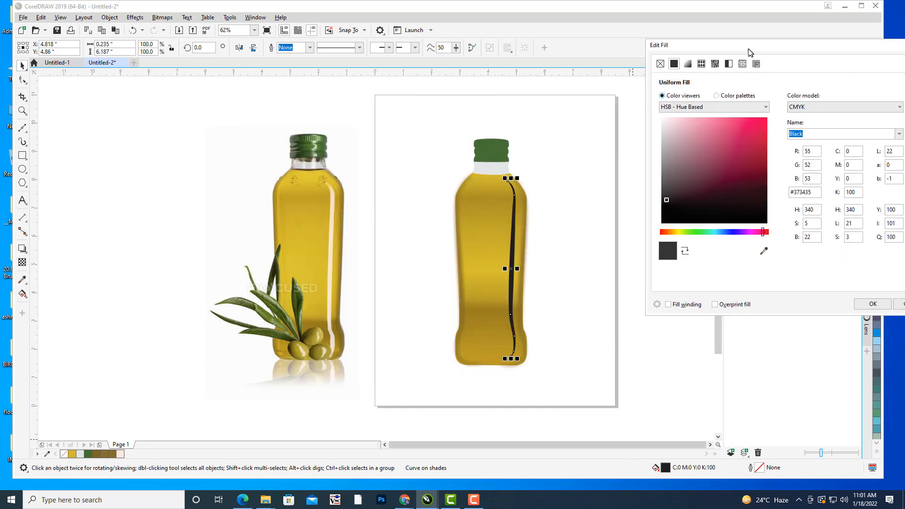
click(761, 252)
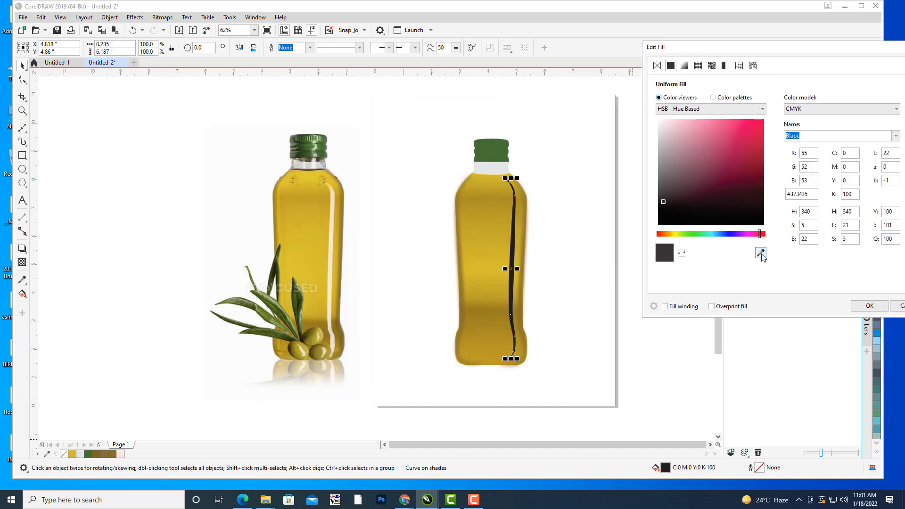
click(331, 262)
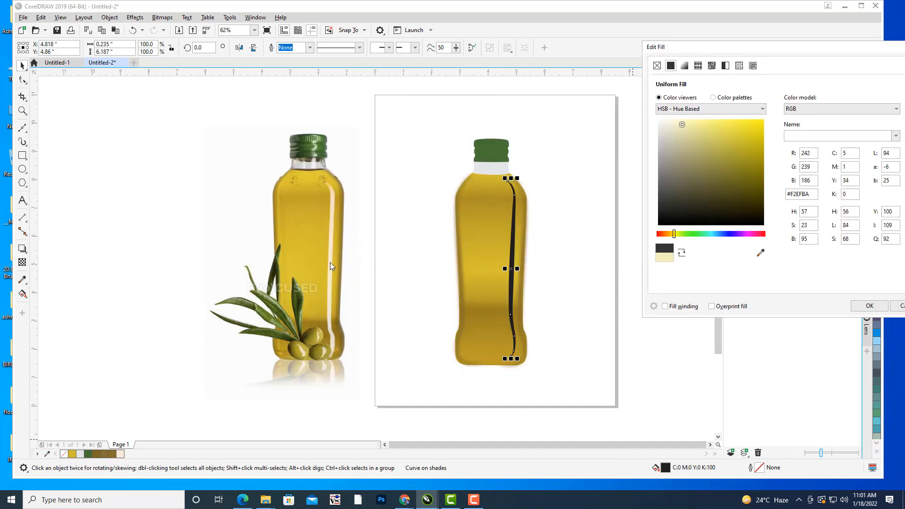
click(870, 306)
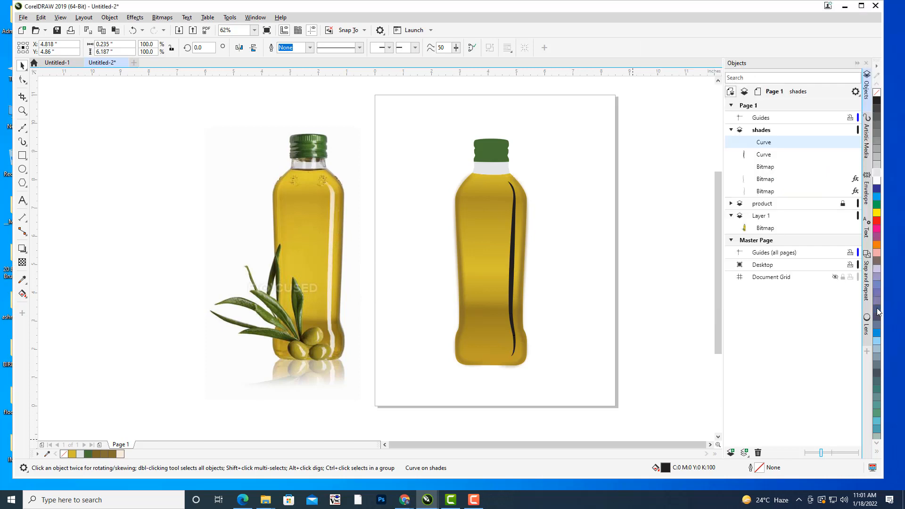
Fill the tapered highlight shape on the shades layer with cream #F8EBDA sampled from the photo's highlight, and deselect it.
click(760, 154)
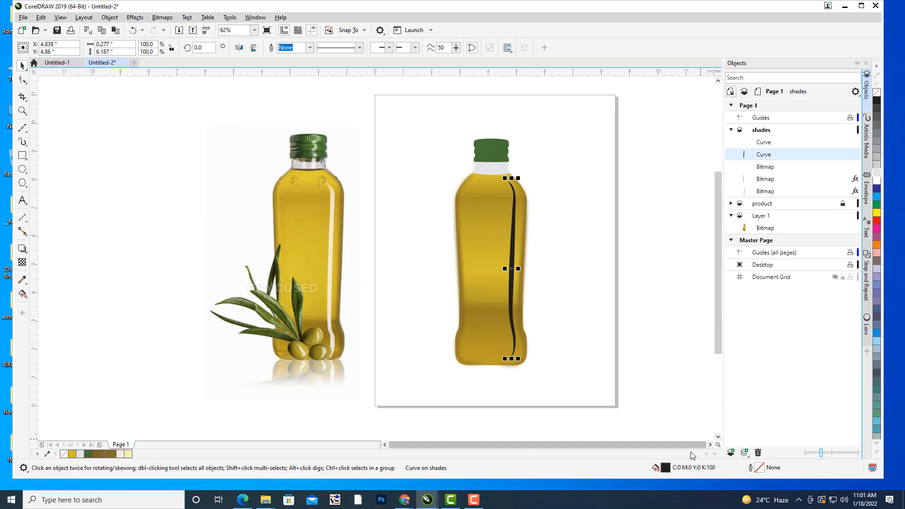
double_click(670, 470)
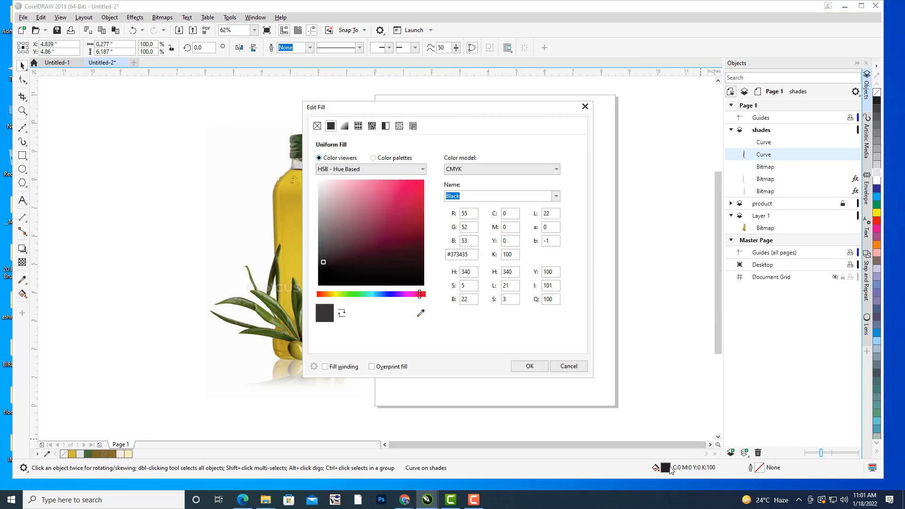
drag(334, 99, 559, 72)
click(642, 276)
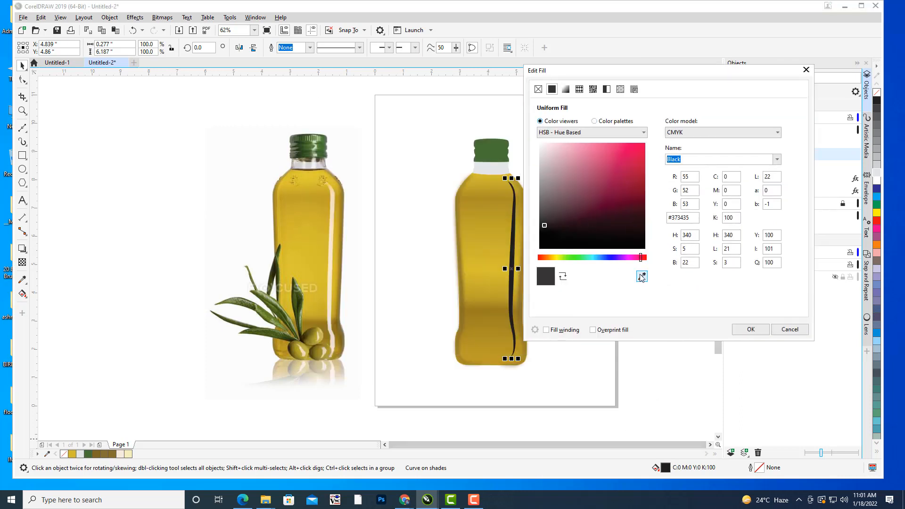
click(329, 267)
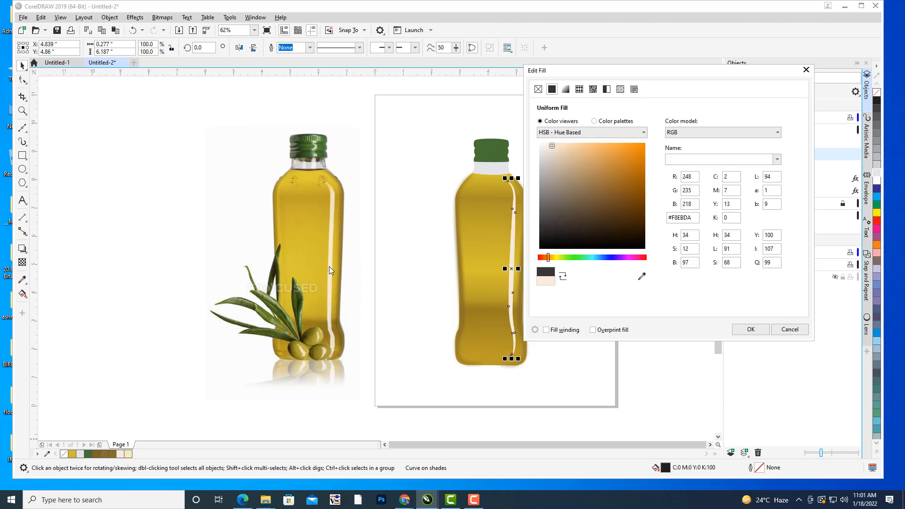
click(751, 329)
click(675, 254)
drag(663, 215, 672, 220)
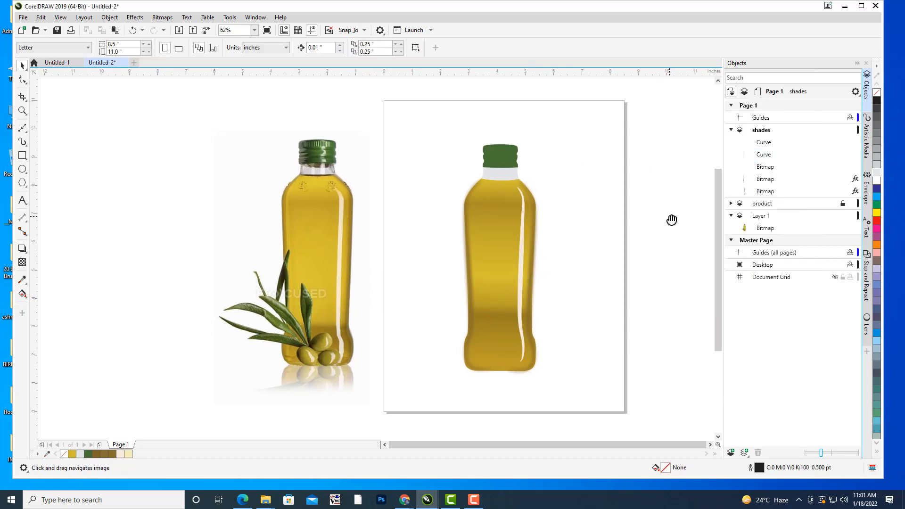
scroll(563, 221, down, 2)
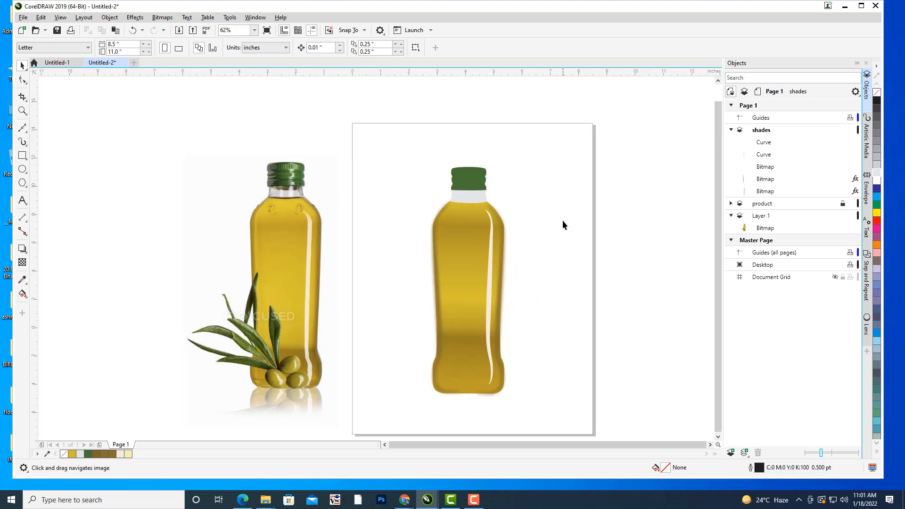
scroll(566, 220, up, 2)
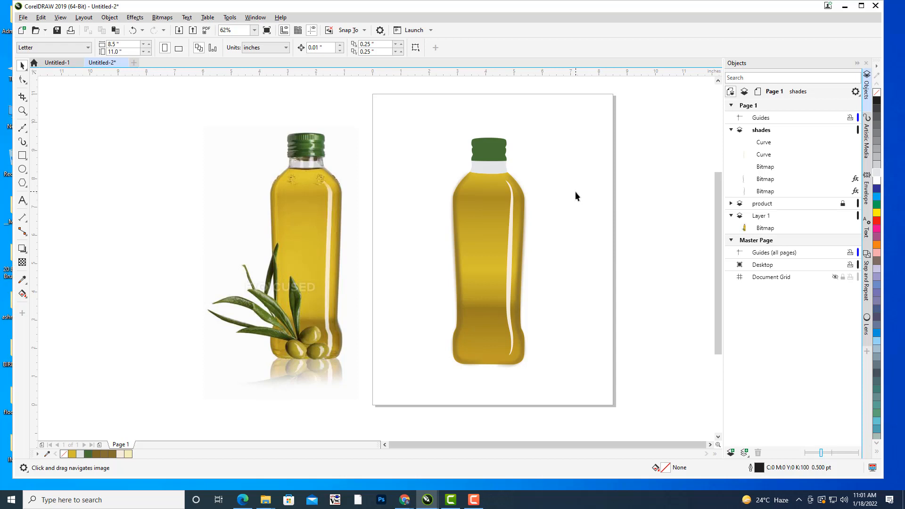
drag(576, 196, 555, 186)
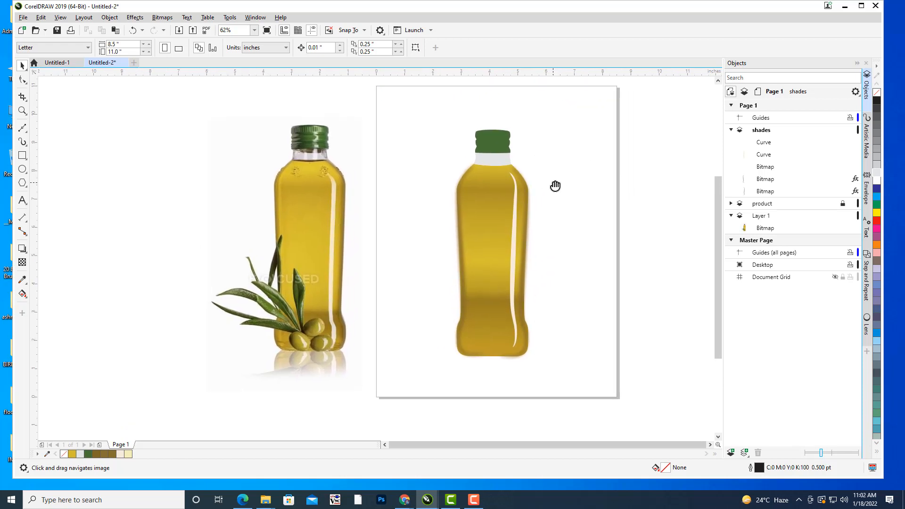
drag(559, 217, 567, 213)
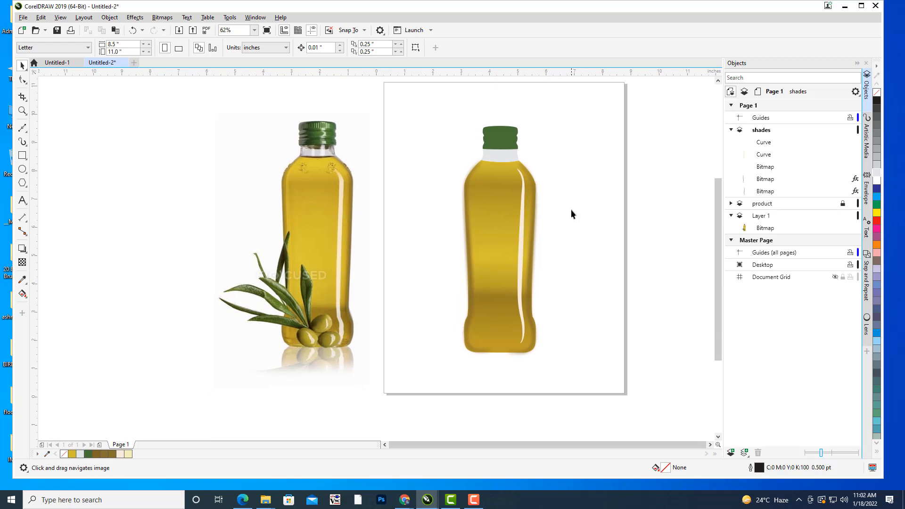
click(523, 217)
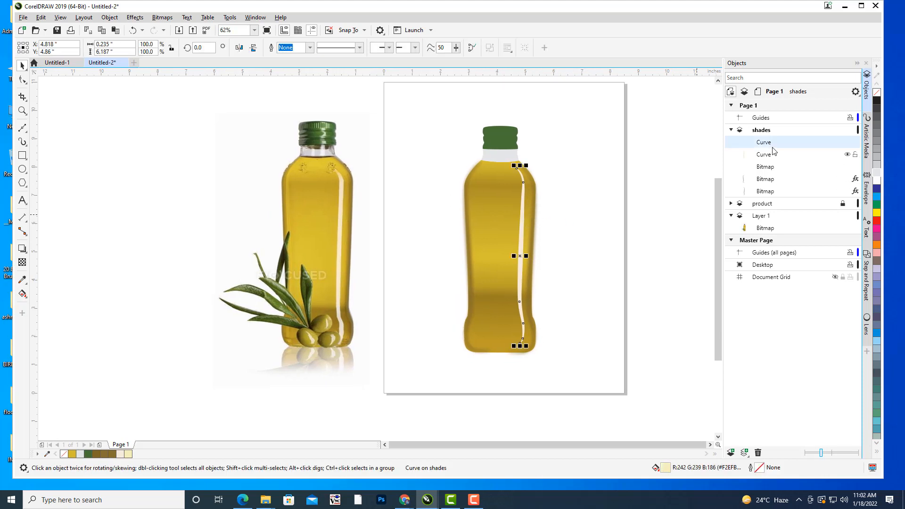
click(162, 17)
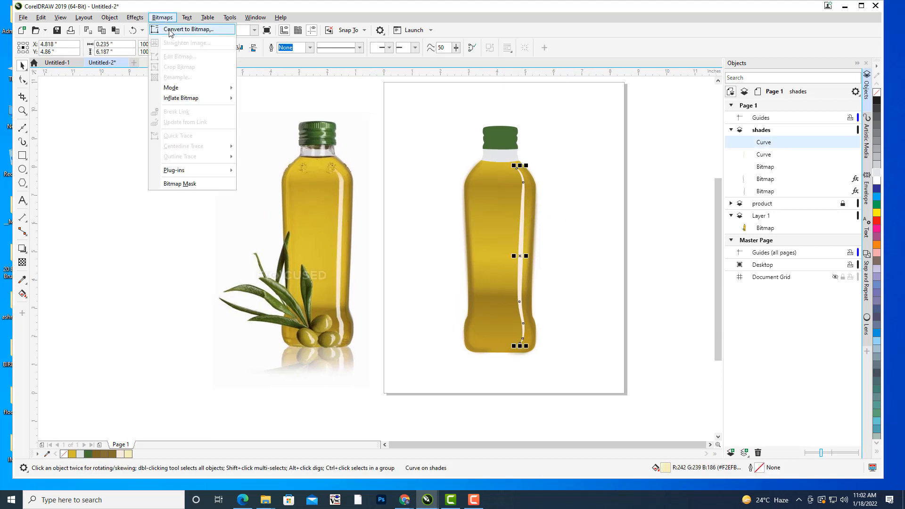
click(191, 30)
drag(402, 178, 627, 113)
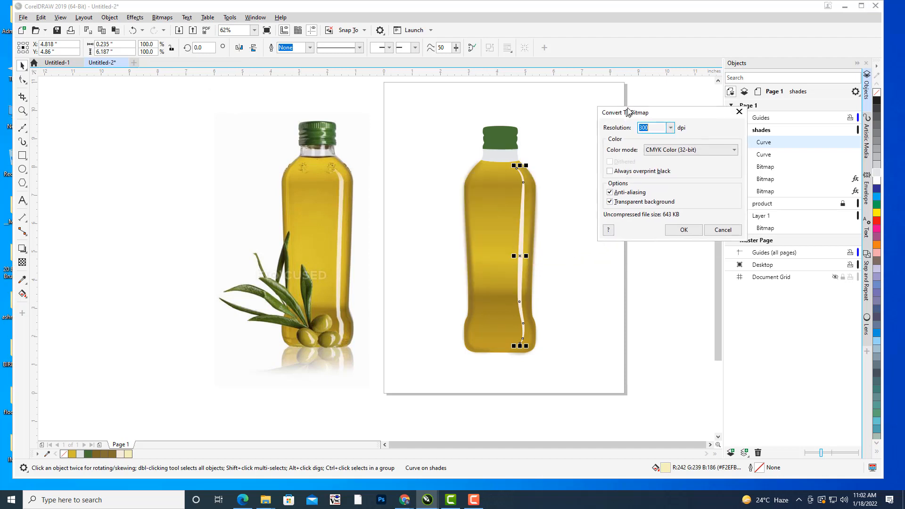
click(740, 112)
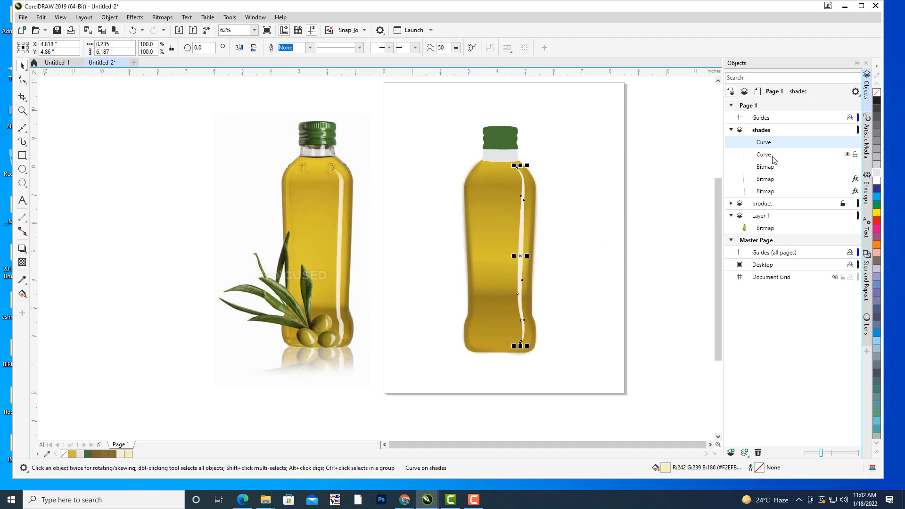
Convert the tapered highlight shape on the shades layer to a 300 dpi CMYK bitmap.
click(770, 154)
click(162, 17)
click(187, 30)
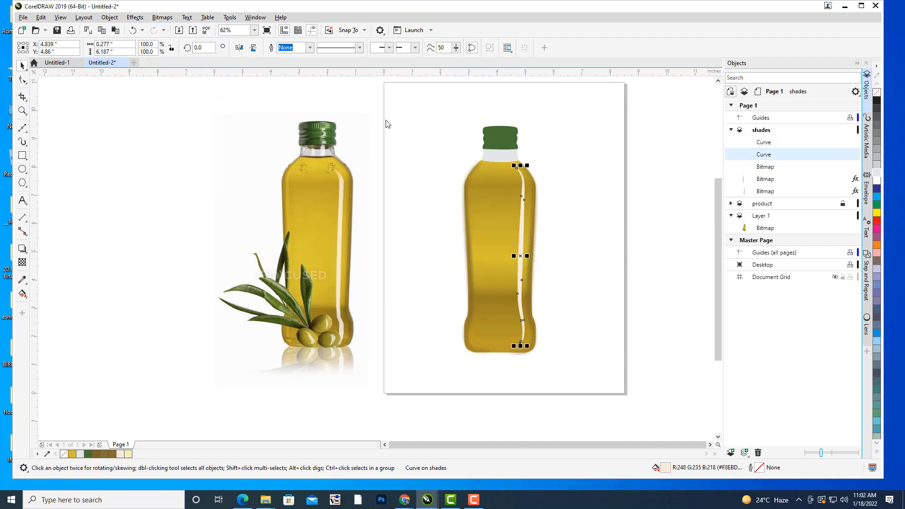
click(459, 295)
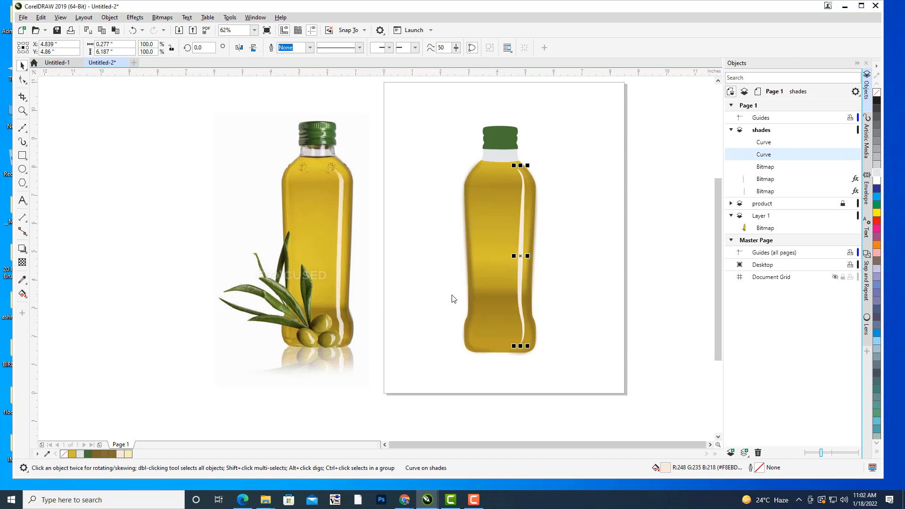
click(642, 143)
Apply a Gaussian Blur with a reduced radius to the tapered highlight bitmap so its edges soften slightly.
click(523, 246)
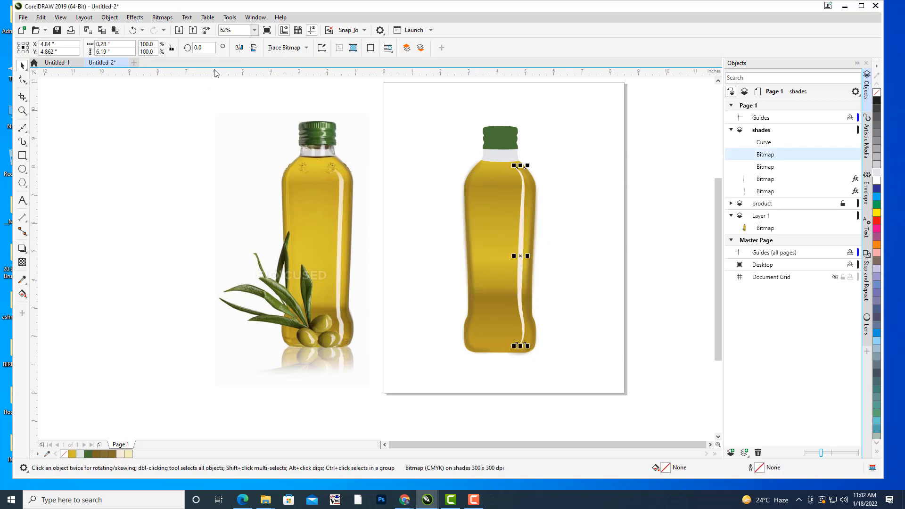
click(135, 19)
mouse_move(154, 76)
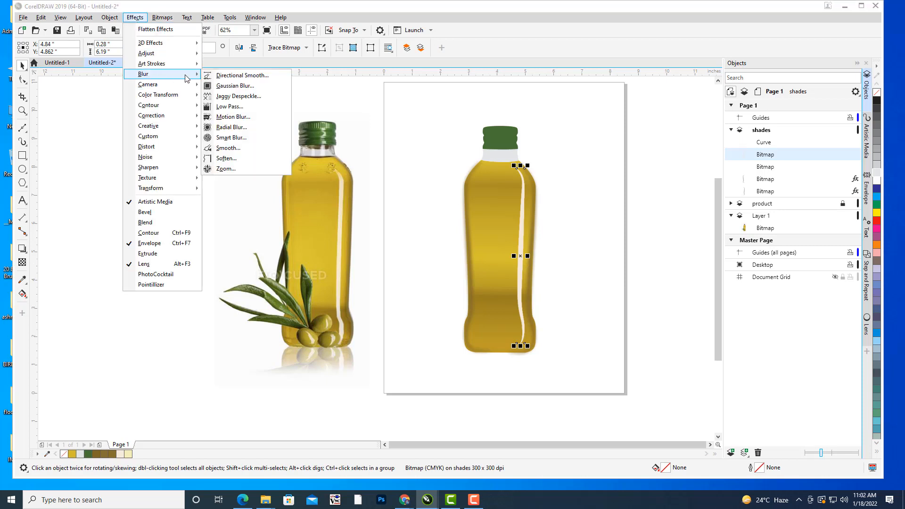
click(235, 86)
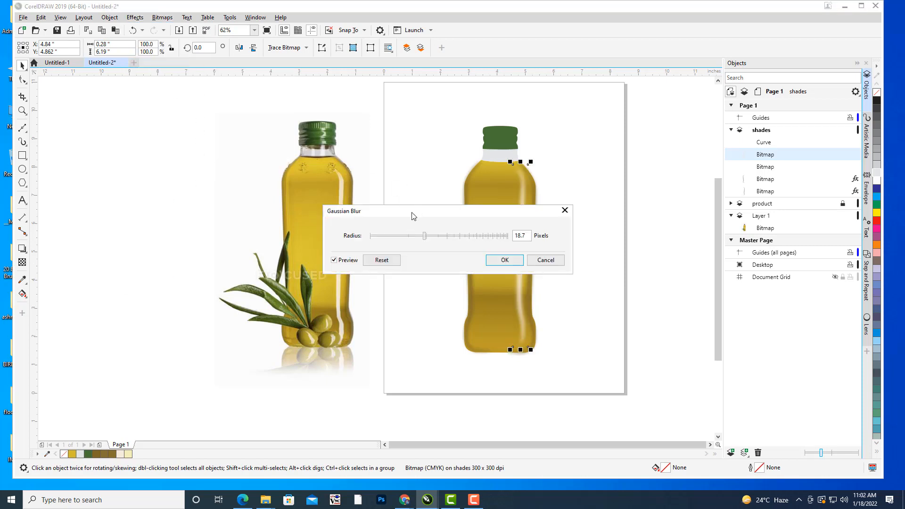
drag(409, 217, 702, 187)
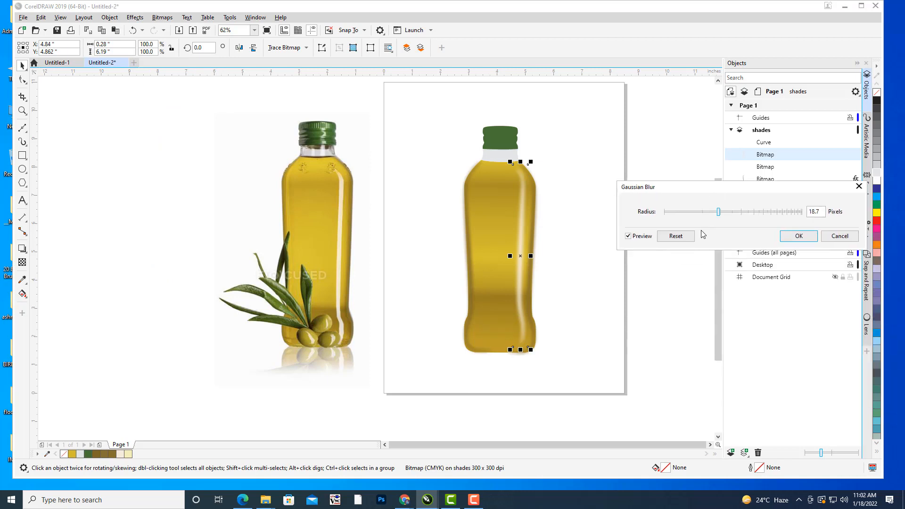
click(700, 213)
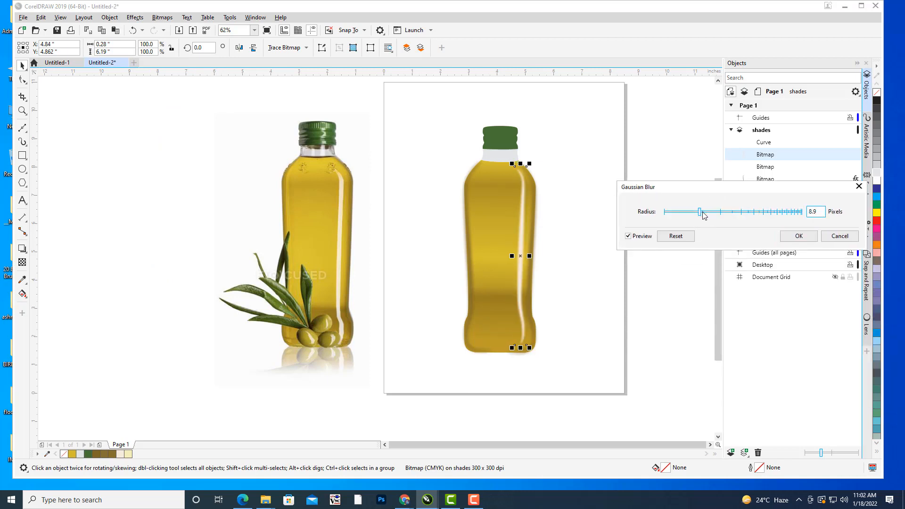
click(705, 213)
click(800, 236)
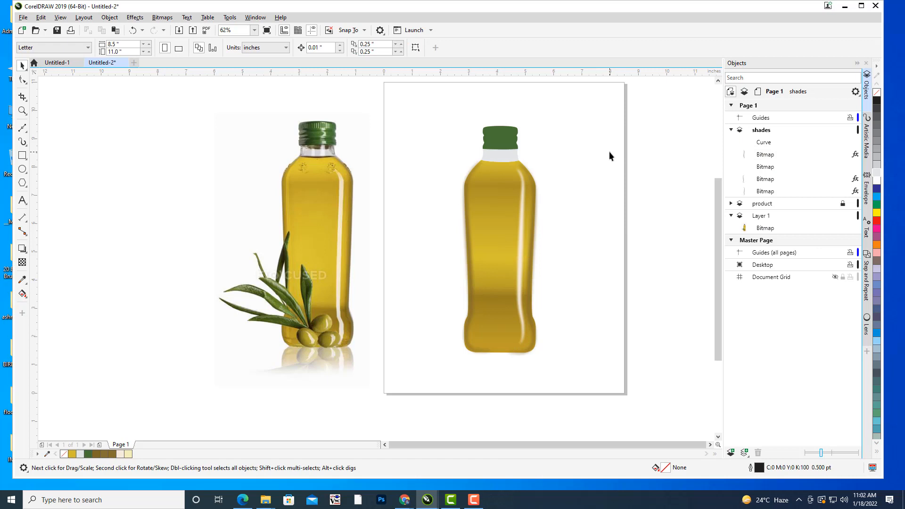
Compare the redrawn bottle's shading and softened highlight with the photo, examining the left edge and shoulder closely.
mouse_move(609, 152)
mouse_down()
mouse_move(593, 174)
mouse_move(596, 143)
mouse_move(605, 152)
mouse_up()
scroll(282, 198, up, 2)
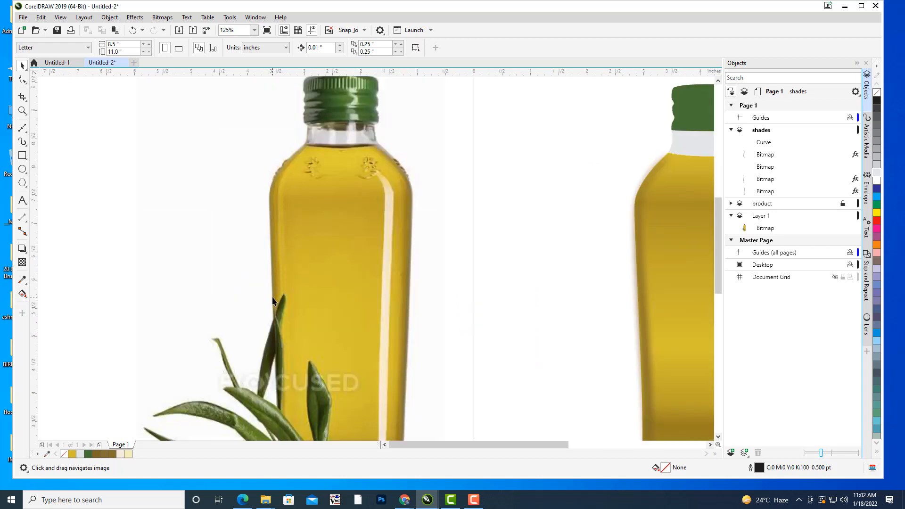
scroll(307, 213, down, 1)
scroll(356, 198, down, 1)
drag(522, 146, 571, 181)
scroll(584, 153, up, 1)
scroll(593, 216, up, 1)
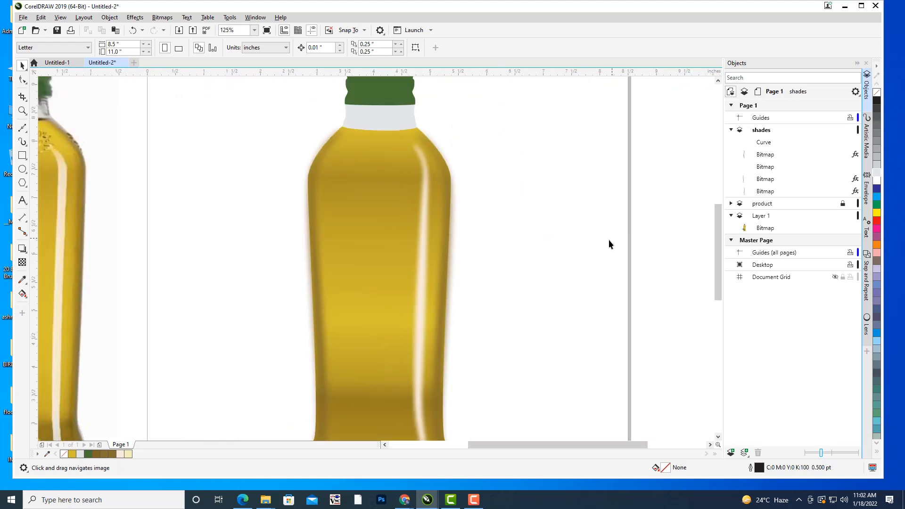
scroll(513, 216, down, 1)
drag(513, 216, 527, 222)
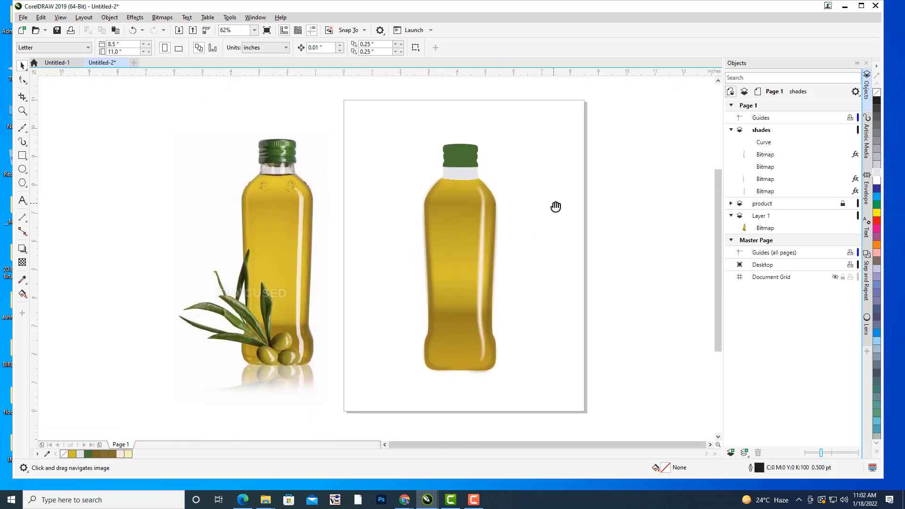
Draw an open three-node curve inside the redrawn bottle's left edge, from the shoulder down the body, and open its nodes for editing.
click(22, 127)
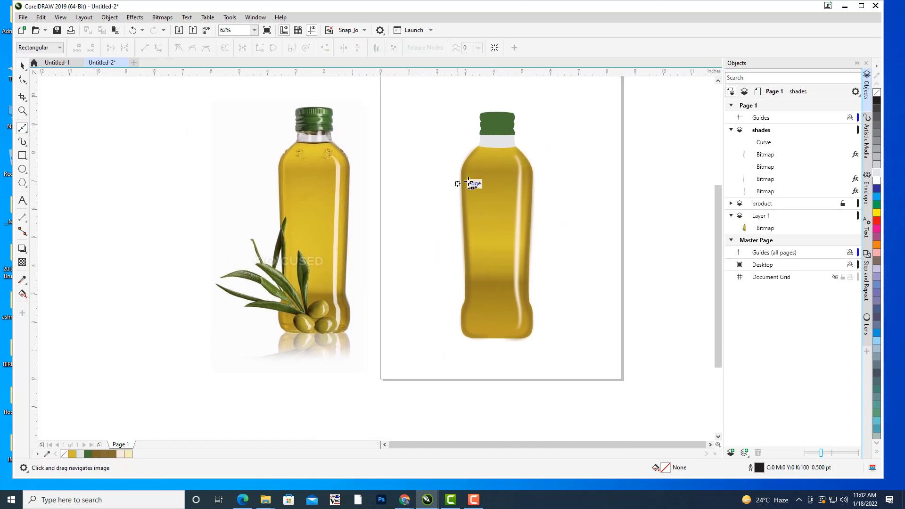
scroll(465, 189, up, 1)
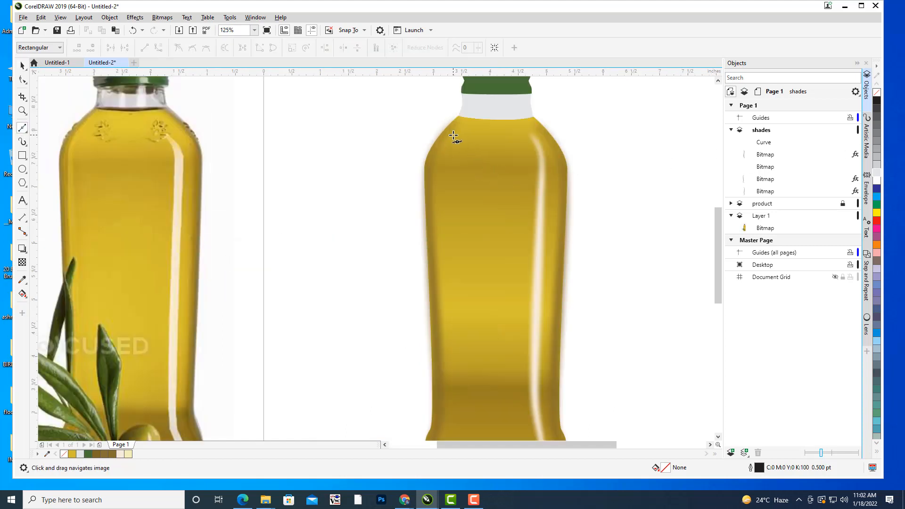
click(451, 136)
drag(433, 179, 435, 209)
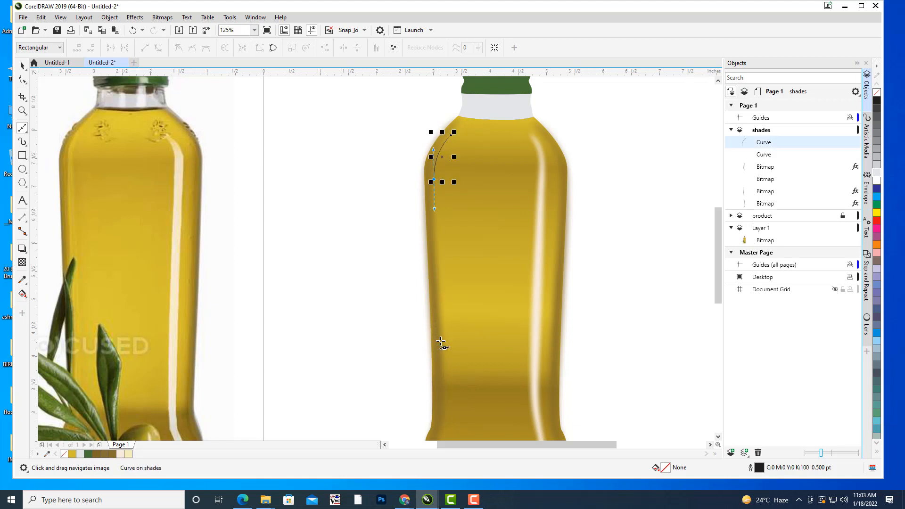
click(441, 342)
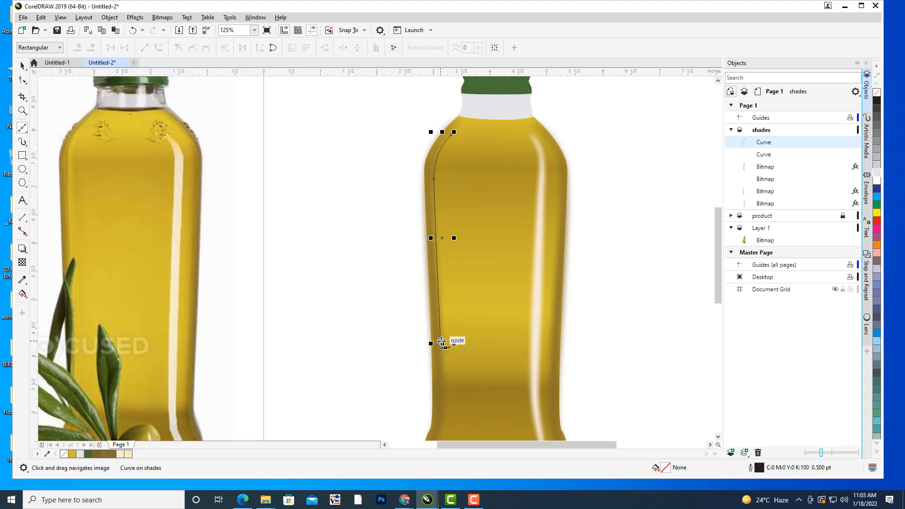
click(22, 80)
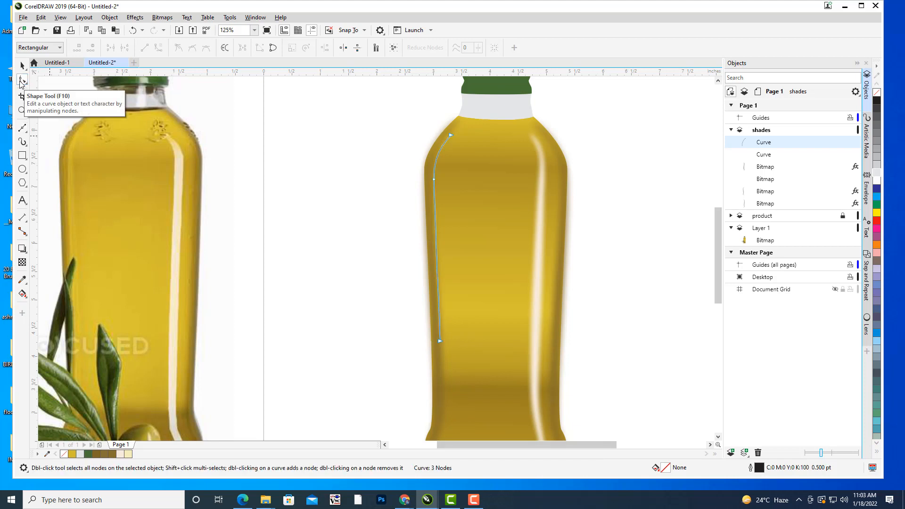
Extend the left-edge curve's upper end to the neck and its lower end slightly down the body, smoothing its bend along the shoulder.
click(433, 180)
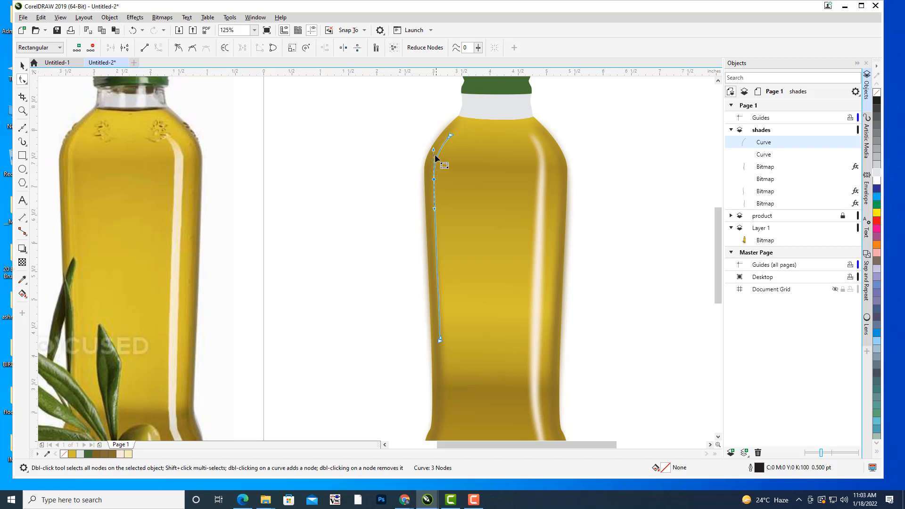
drag(434, 150, 465, 117)
click(450, 135)
drag(434, 179, 433, 180)
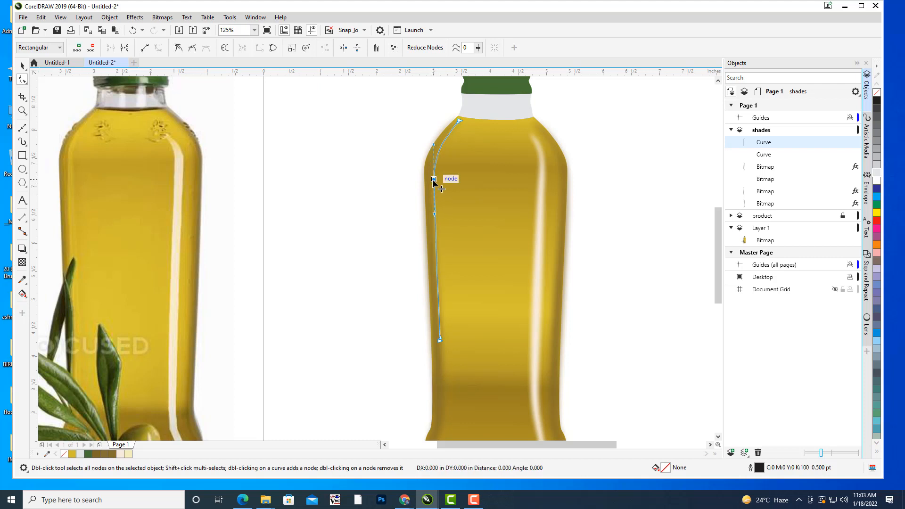
drag(441, 341, 440, 350)
click(23, 65)
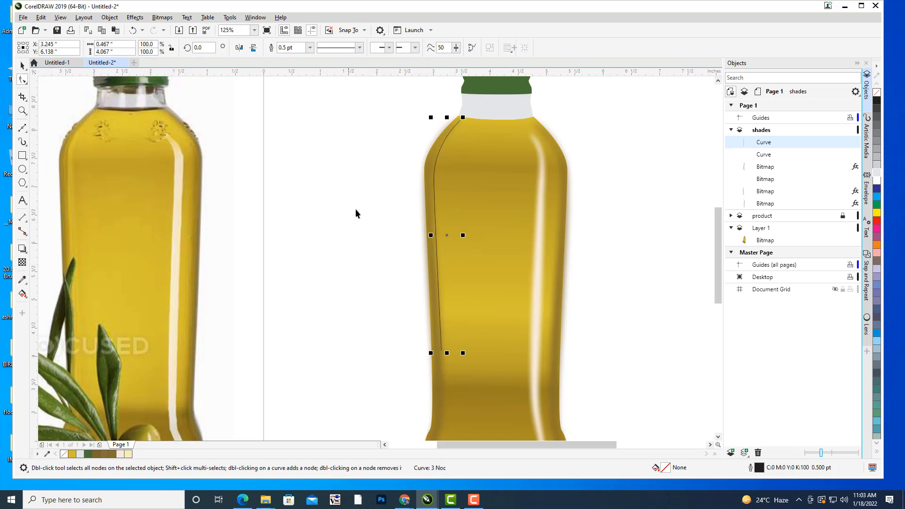
click(355, 193)
Set the left-edge curve's outline width to 8 pt after trying 4 pt.
click(434, 177)
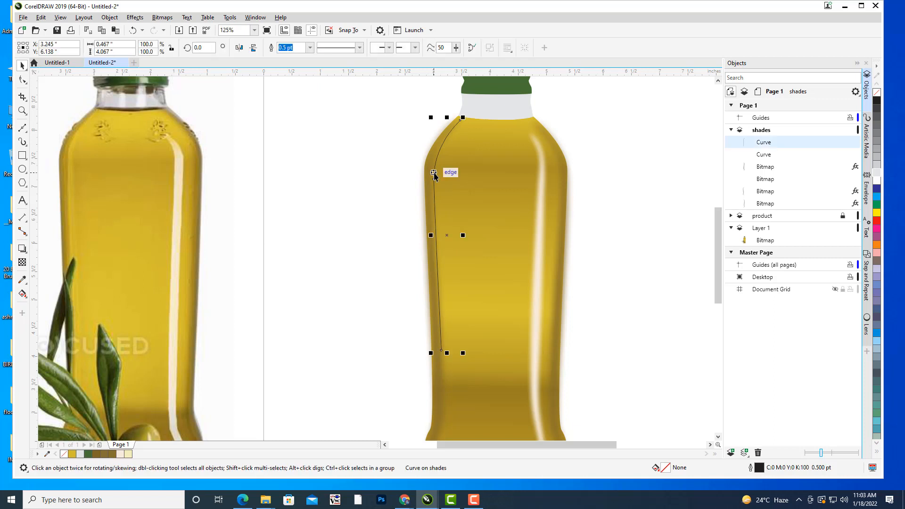
scroll(661, 164, down, 3)
drag(660, 159, 599, 182)
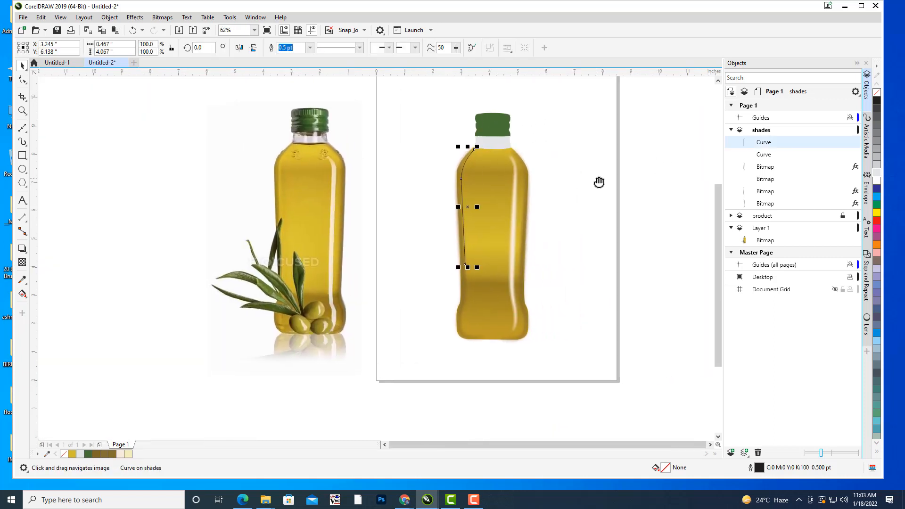
drag(599, 182, 581, 190)
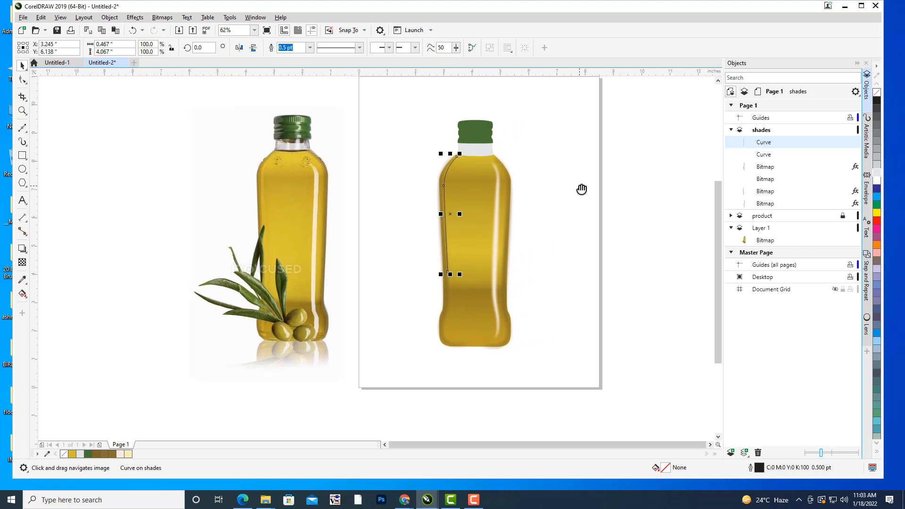
drag(580, 188, 569, 190)
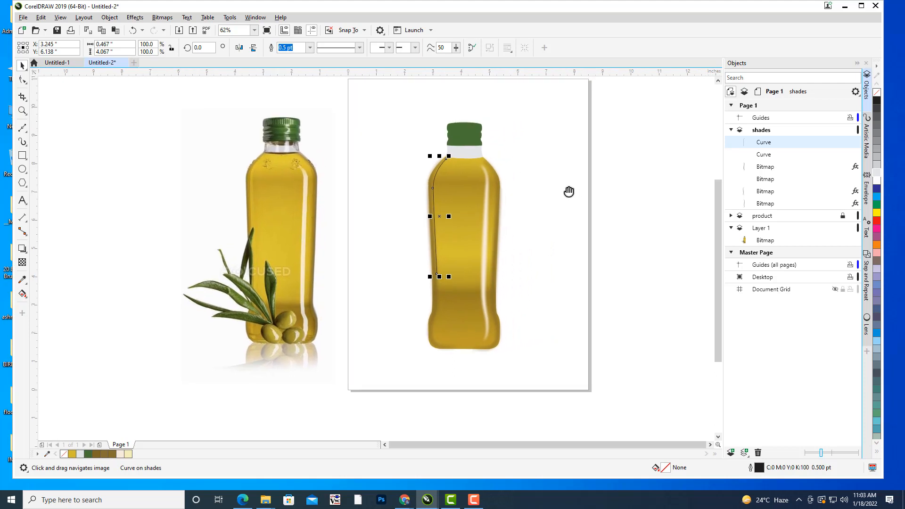
click(310, 47)
click(293, 112)
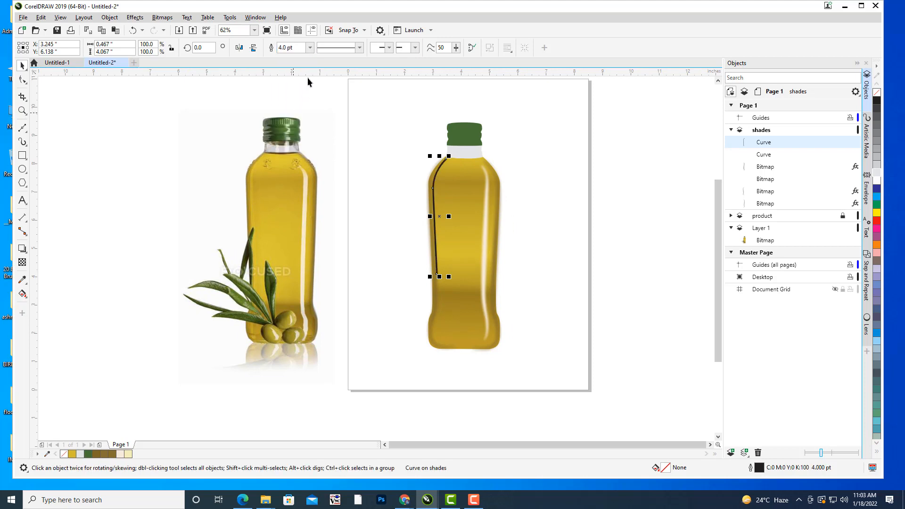
click(310, 48)
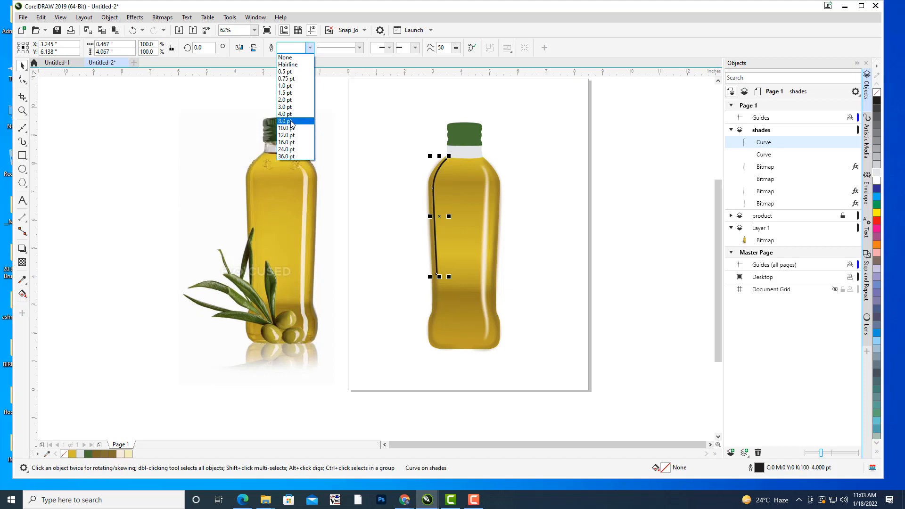
click(290, 122)
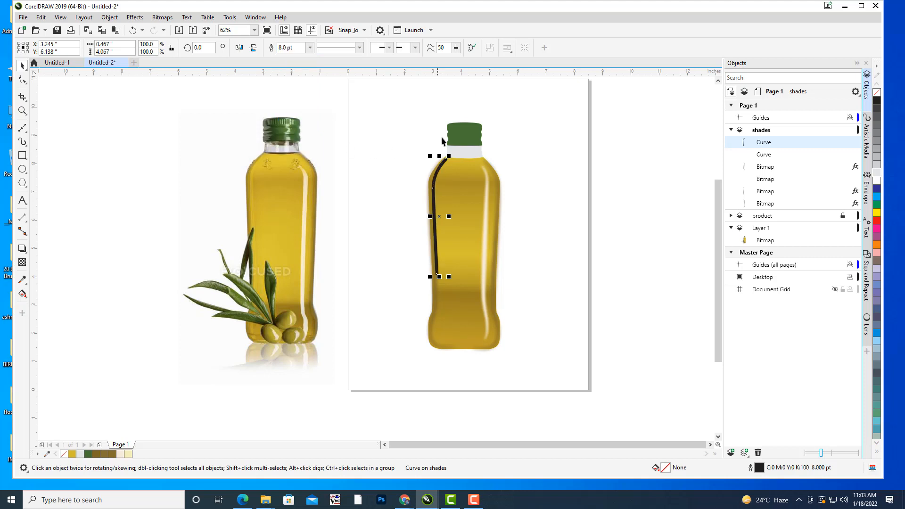
Move the curve's top node down along the shoulder, away from the bottle's neck, and compare its position with the photo.
scroll(491, 120, up, 3)
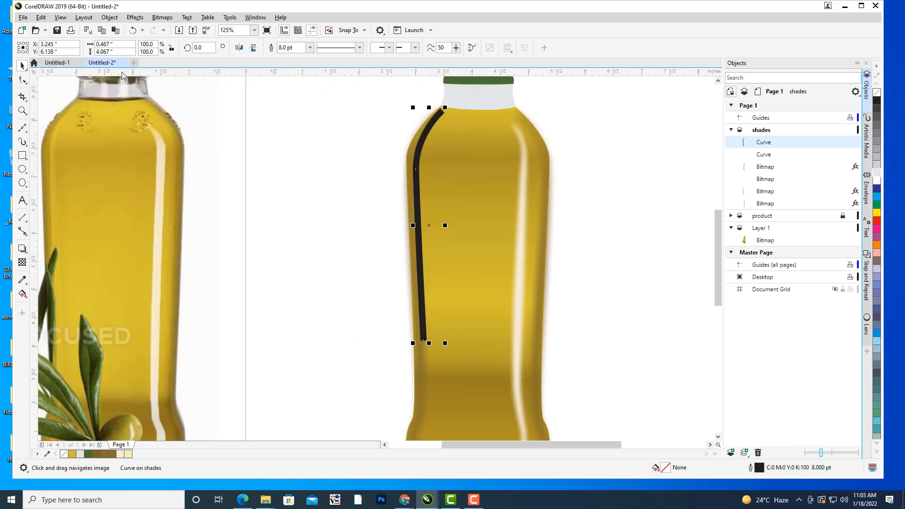
click(22, 79)
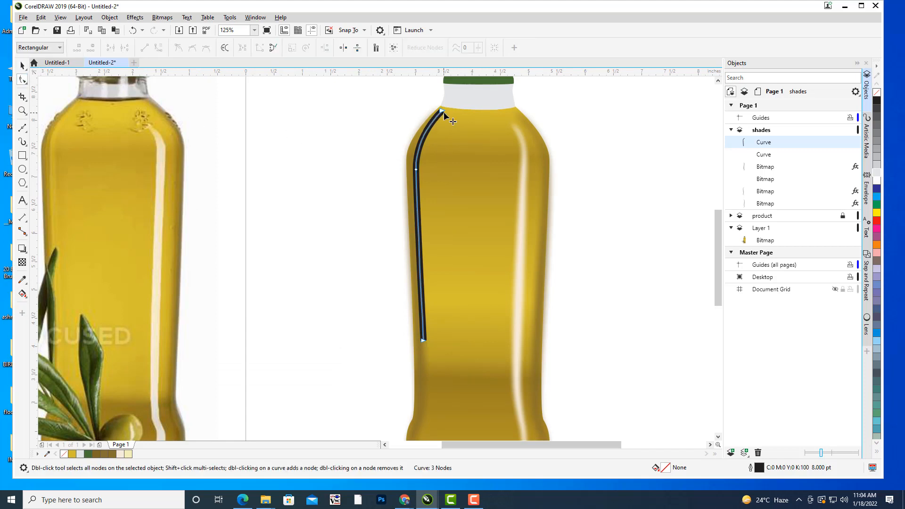
scroll(446, 115, up, 3)
drag(429, 112, 418, 126)
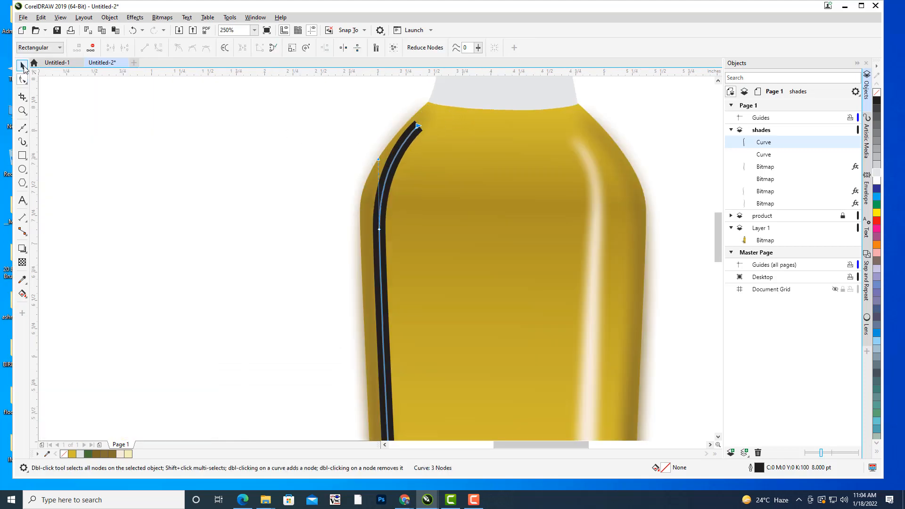
click(23, 66)
click(241, 151)
scroll(240, 151, down, 5)
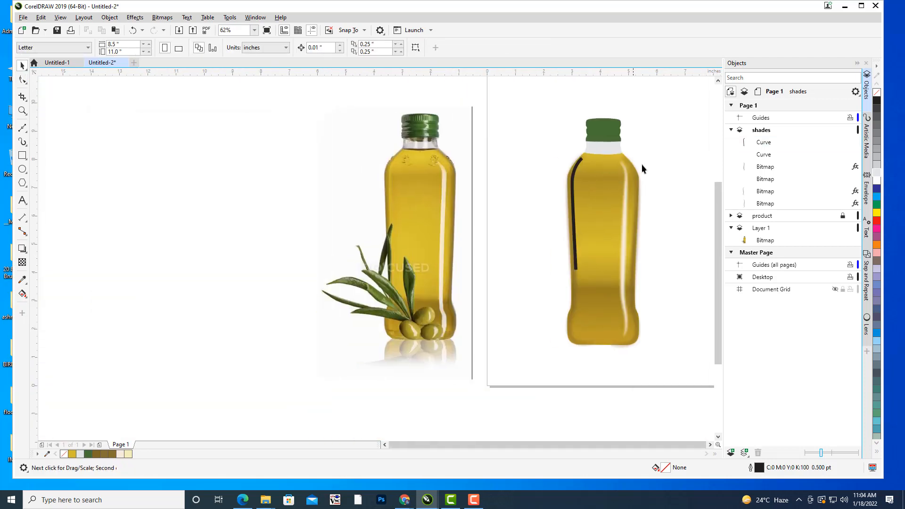
scroll(600, 165, down, 1)
drag(641, 164, 608, 184)
scroll(535, 184, up, 1)
scroll(535, 186, up, 2)
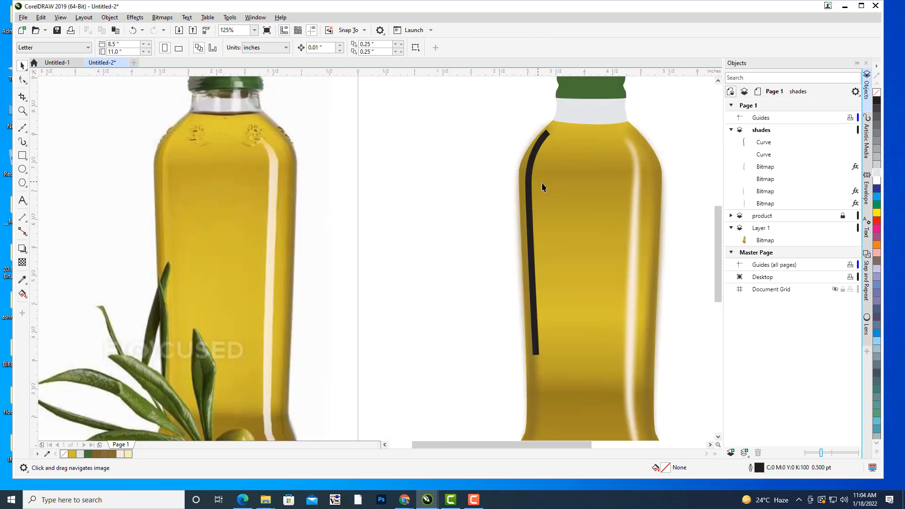
Apply an Artistic Media preset stroke to the left-edge curve that is rounded at the shoulder and tapers to a thin tail below.
click(499, 167)
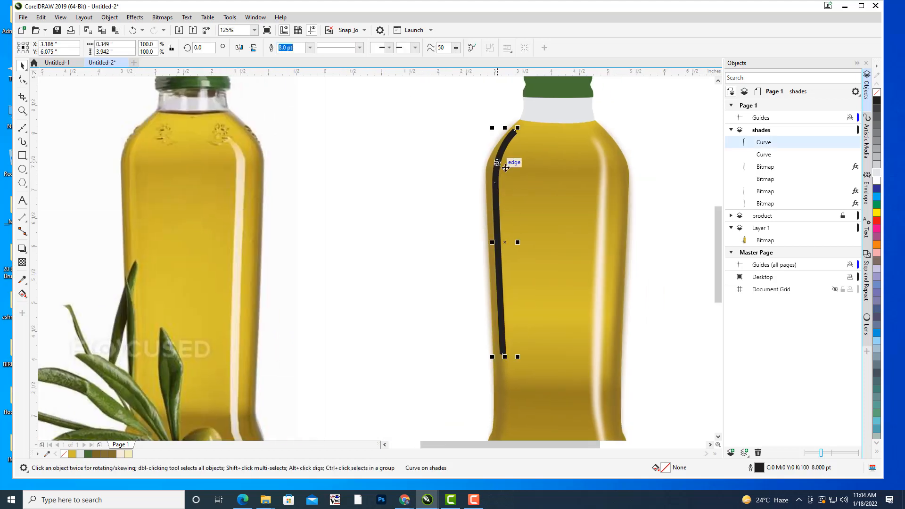
drag(547, 184, 509, 189)
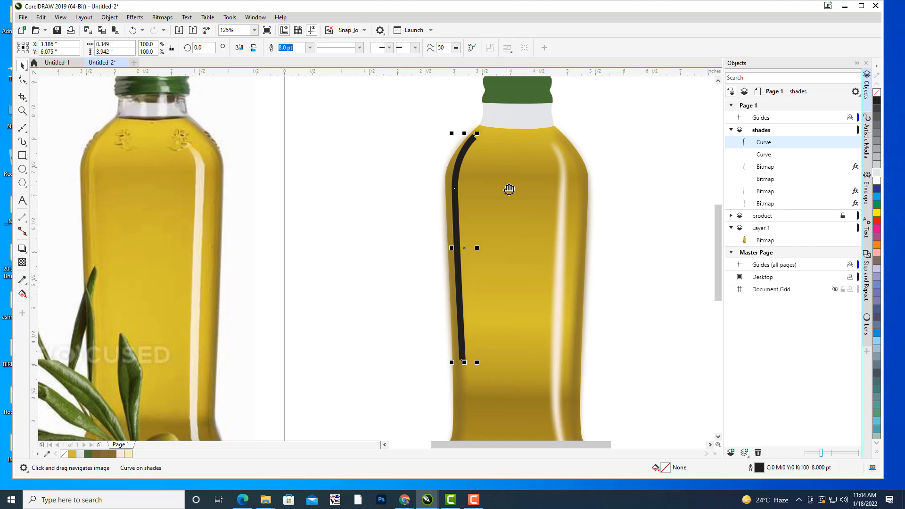
key(i)
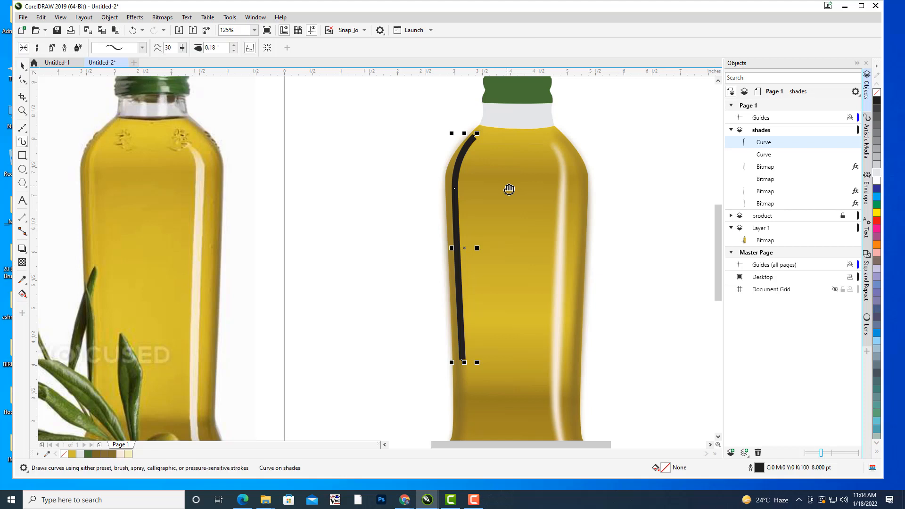
click(142, 48)
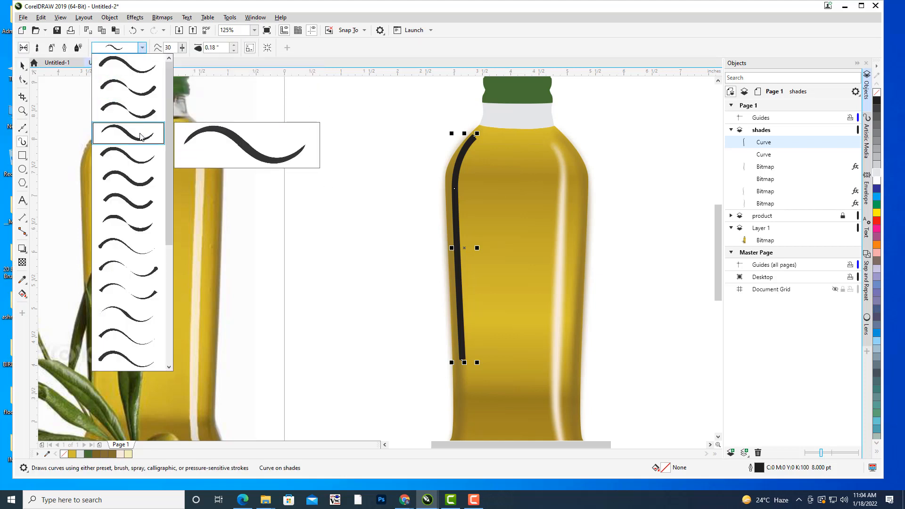
click(130, 246)
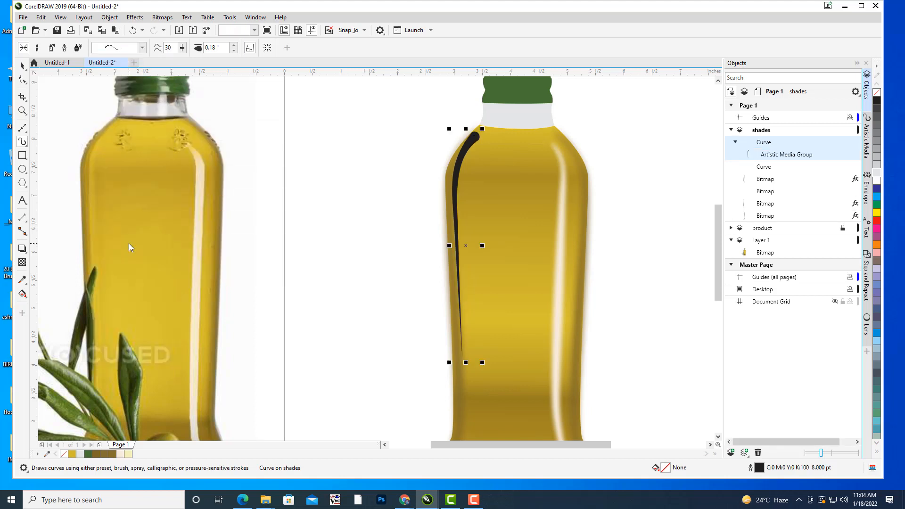
click(142, 48)
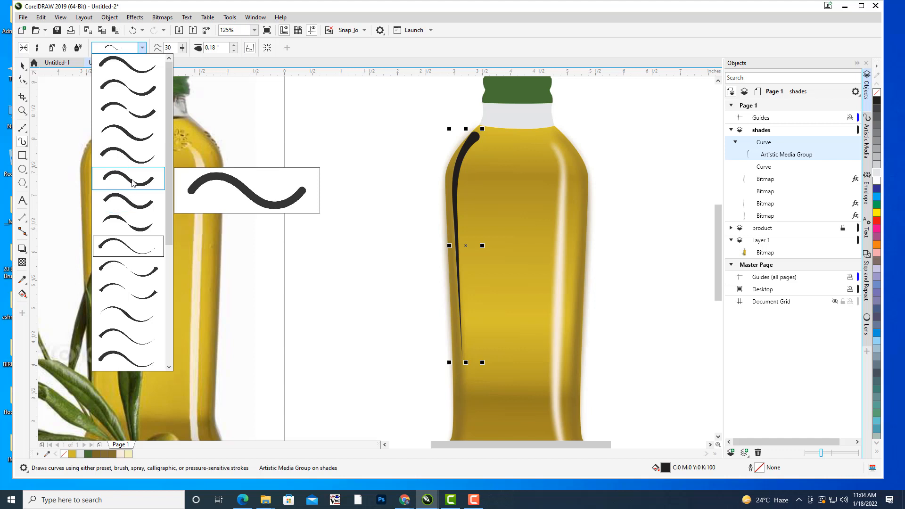
click(128, 69)
click(143, 48)
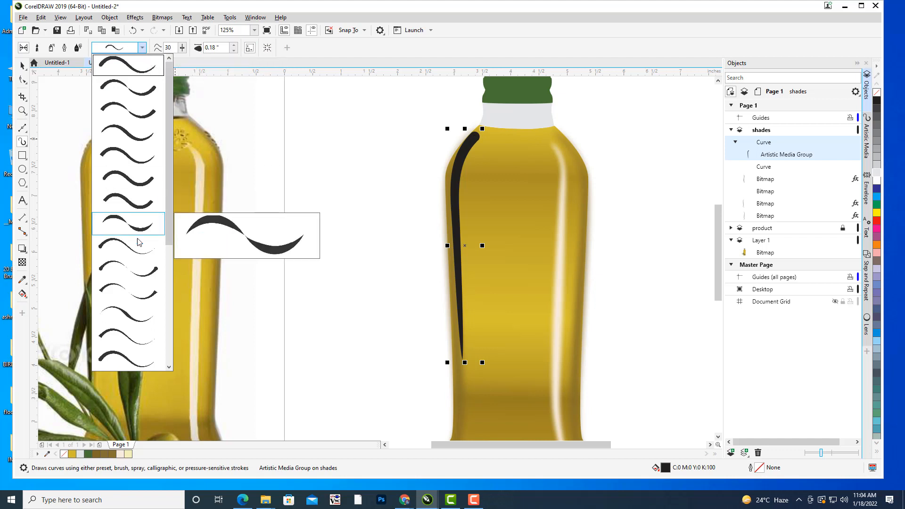
click(128, 249)
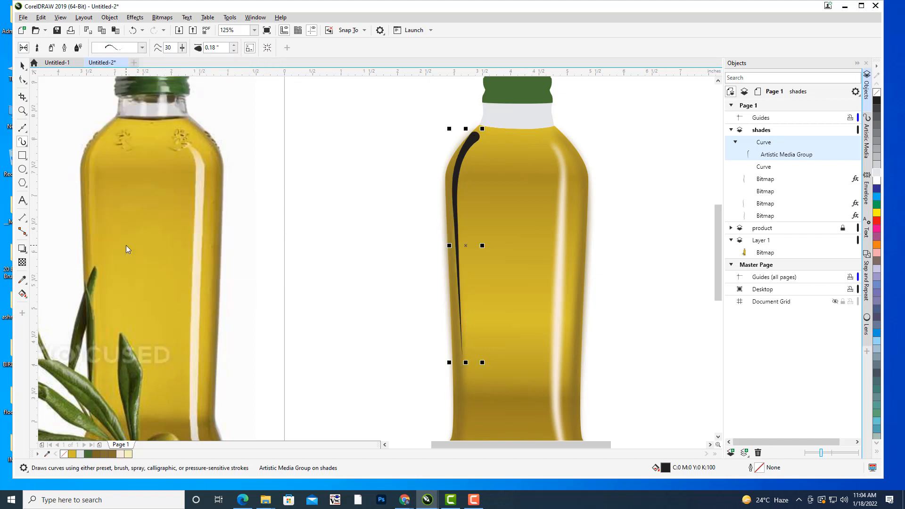
Reduce the tapered stroke's width to 0.15 inches and check its shape against the bottle's left edge.
click(234, 50)
click(234, 49)
click(234, 50)
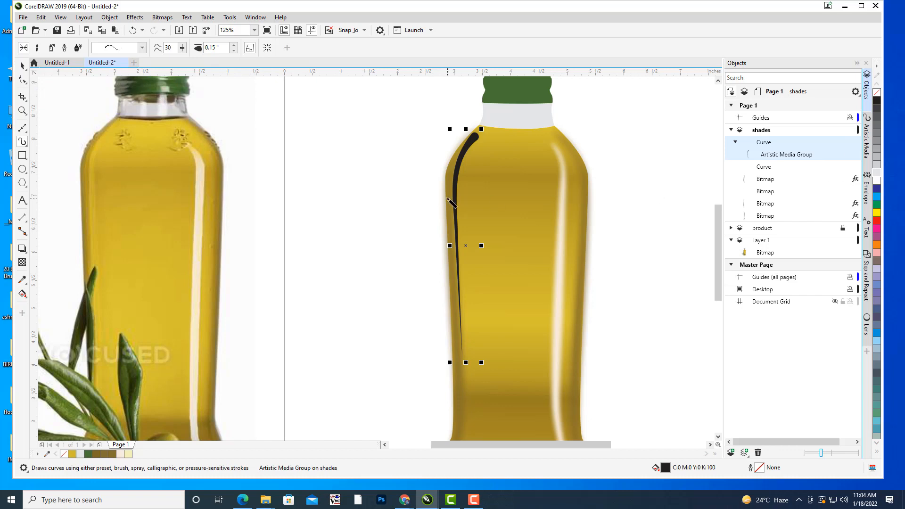
scroll(448, 198, up, 1)
drag(448, 199, 519, 175)
scroll(547, 167, down, 1)
drag(593, 177, 522, 188)
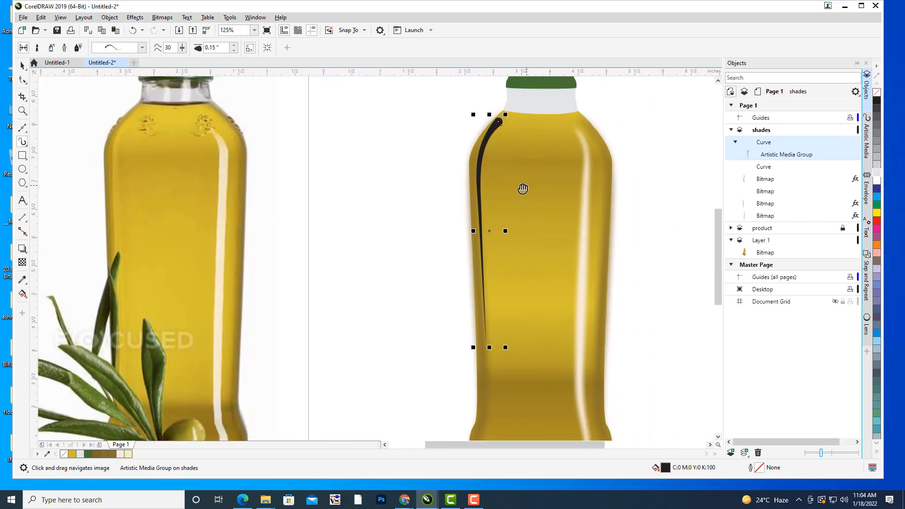
drag(600, 210, 582, 214)
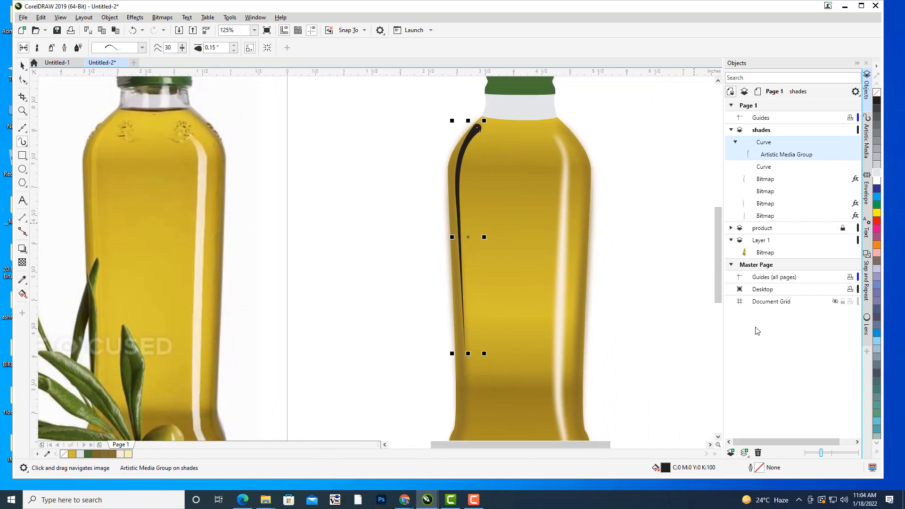
Fill the tapered stroke with pale cream #F2E6B1, lightened from a colour sampled on the photo bottle's left side, and check the whole bottle.
double_click(665, 468)
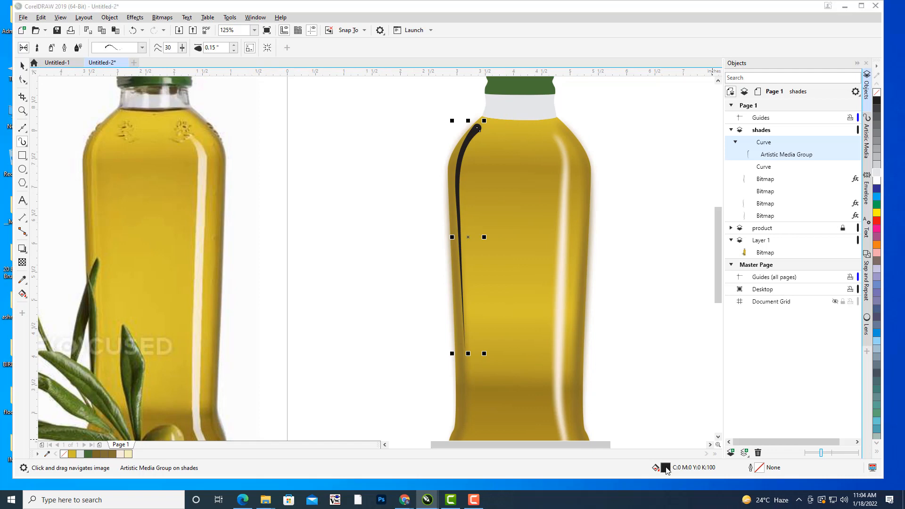
drag(377, 109, 703, 83)
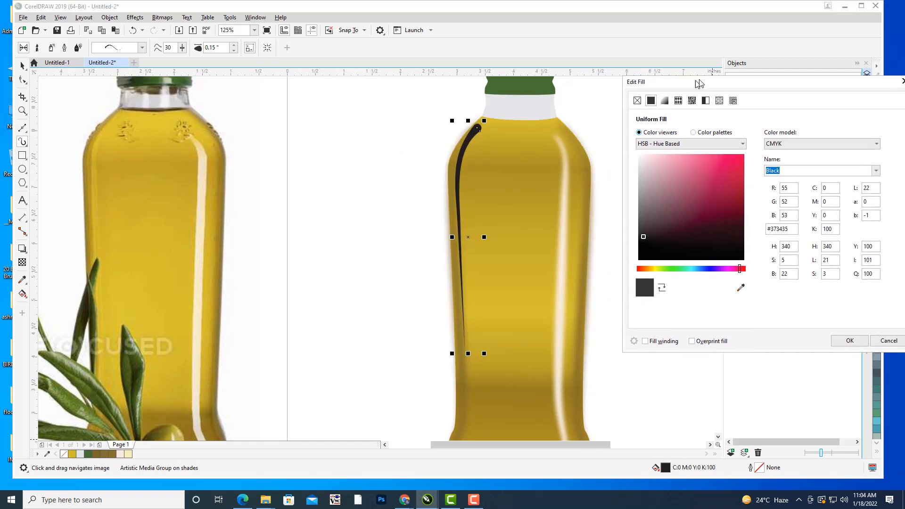
click(746, 286)
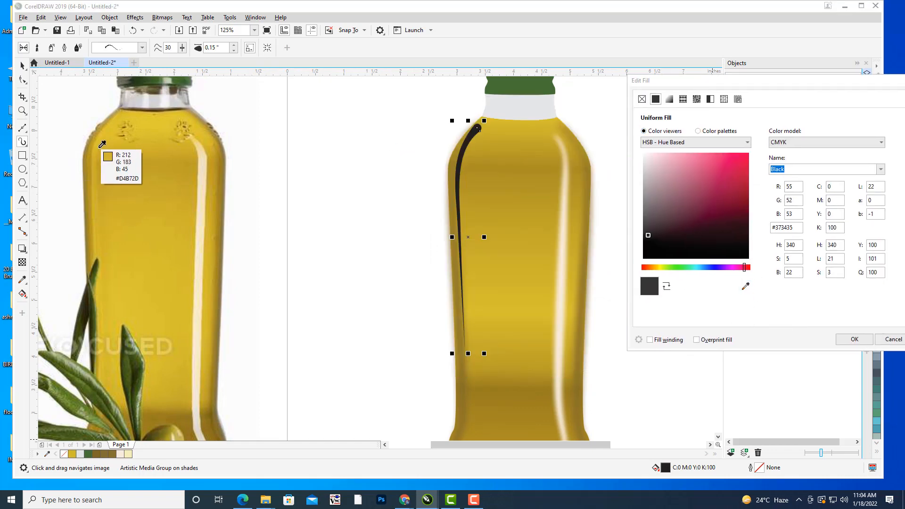
click(95, 184)
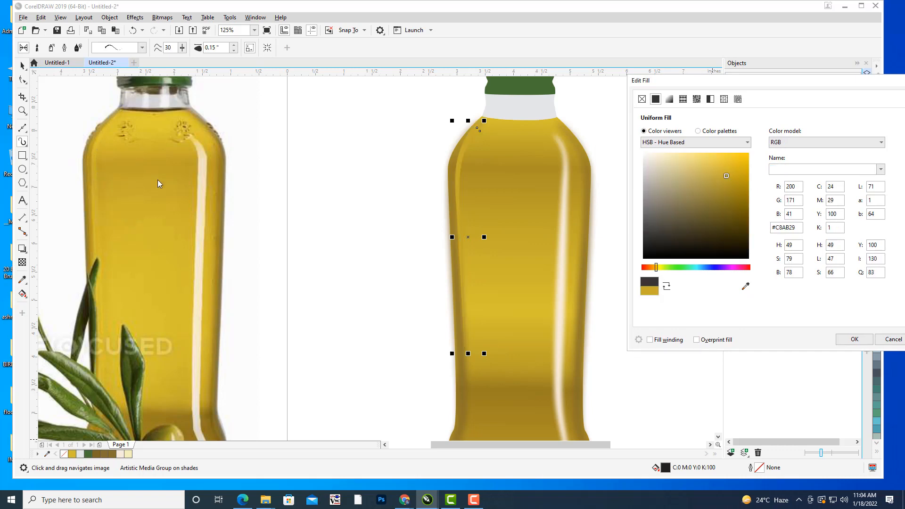
click(680, 156)
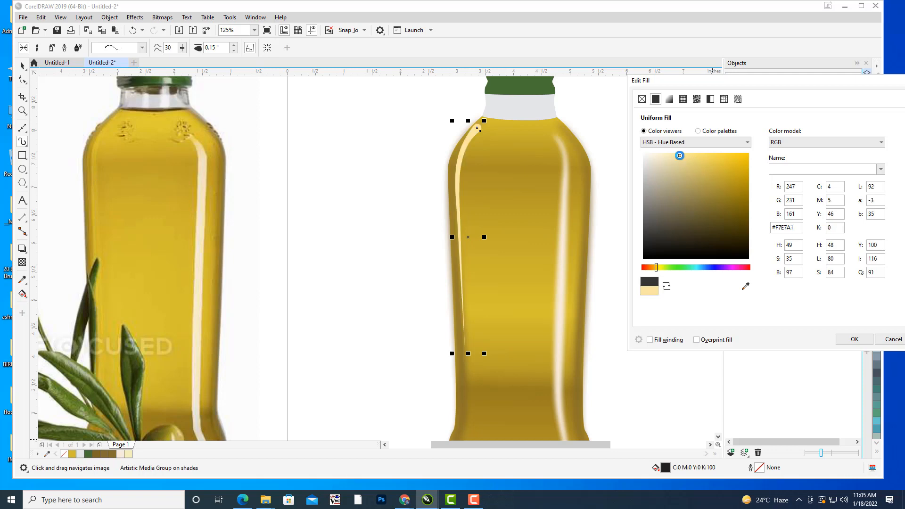
click(672, 158)
click(856, 340)
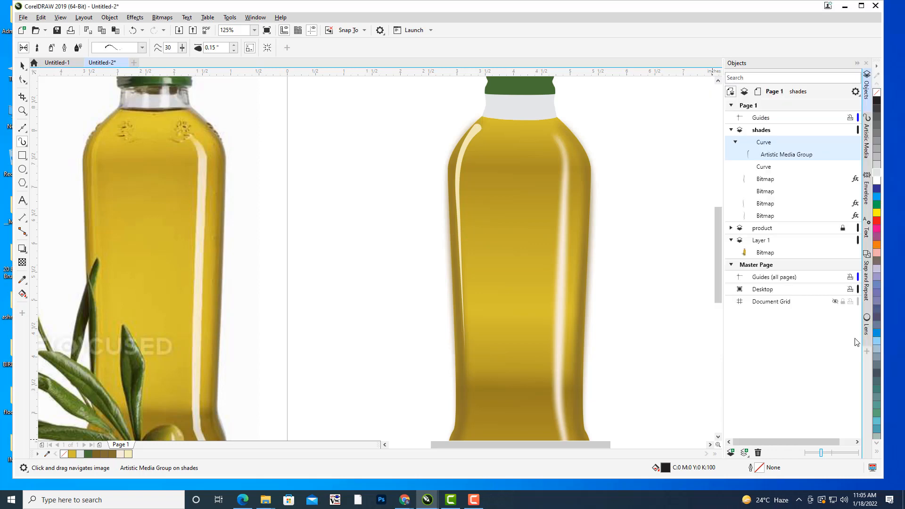
scroll(679, 174, down, 4)
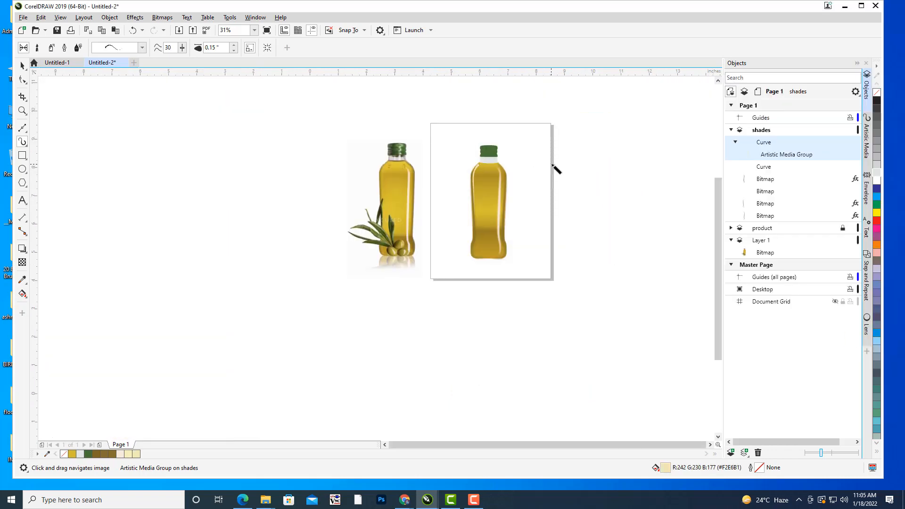
scroll(556, 166, up, 2)
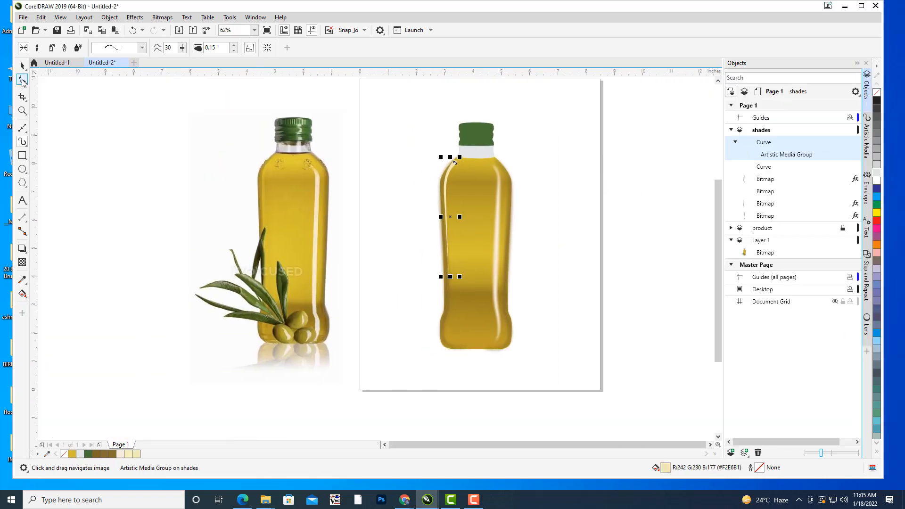
click(22, 79)
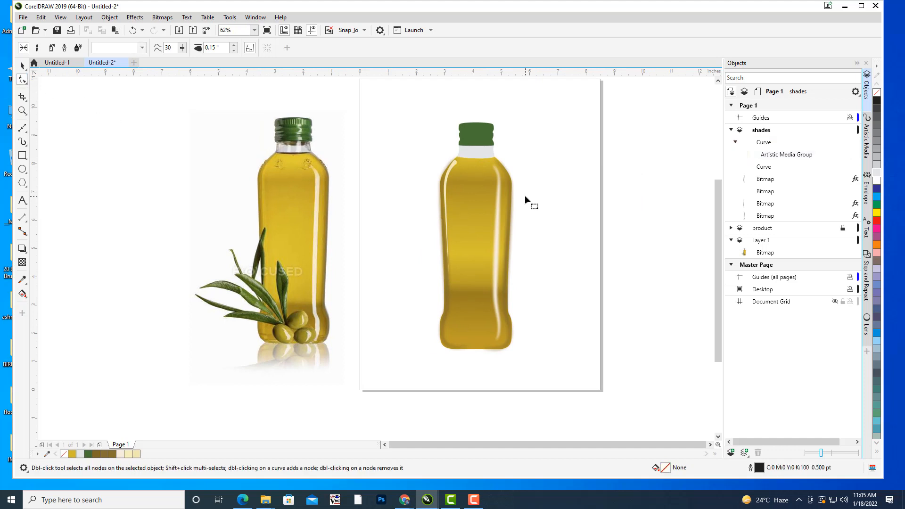
Break the cream tapered highlight's Artistic Media Group apart from its control curve on the shades layer.
drag(525, 195, 544, 209)
click(23, 66)
scroll(544, 145, up, 5)
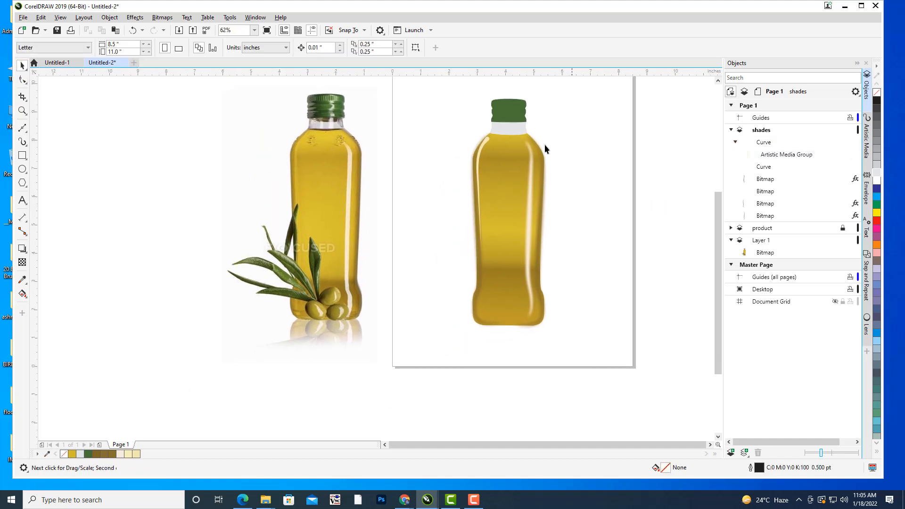
click(780, 157)
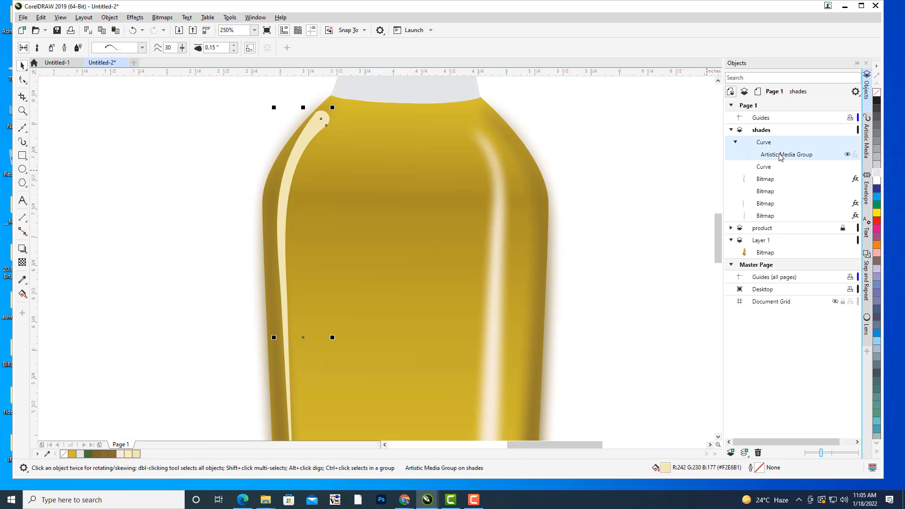
scroll(479, 154, down, 3)
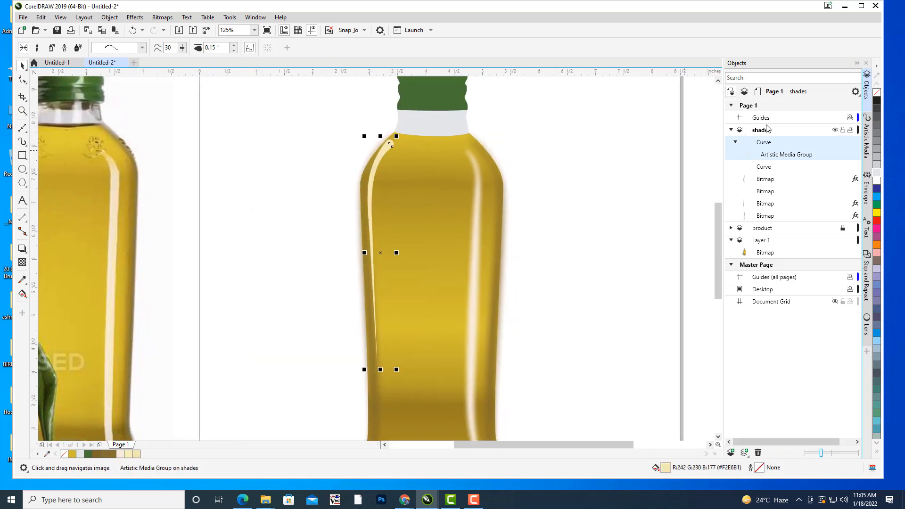
right_click(790, 155)
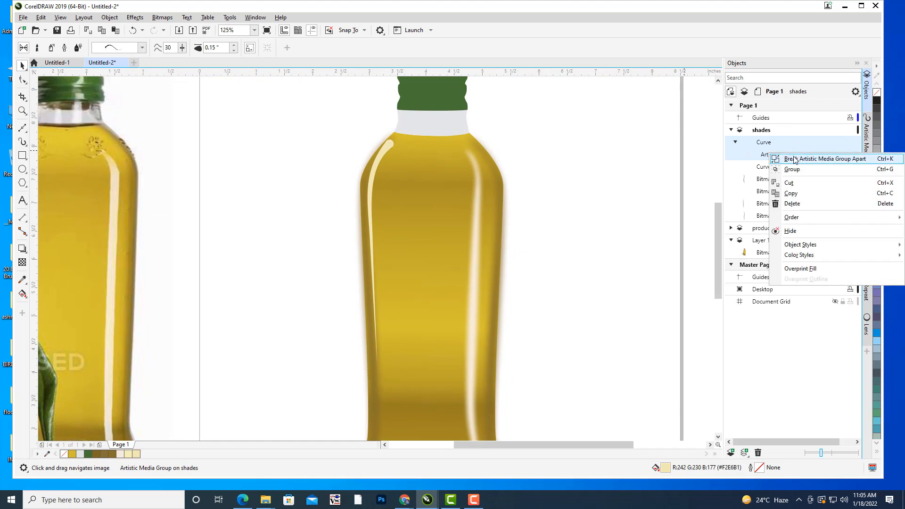
click(801, 159)
click(578, 139)
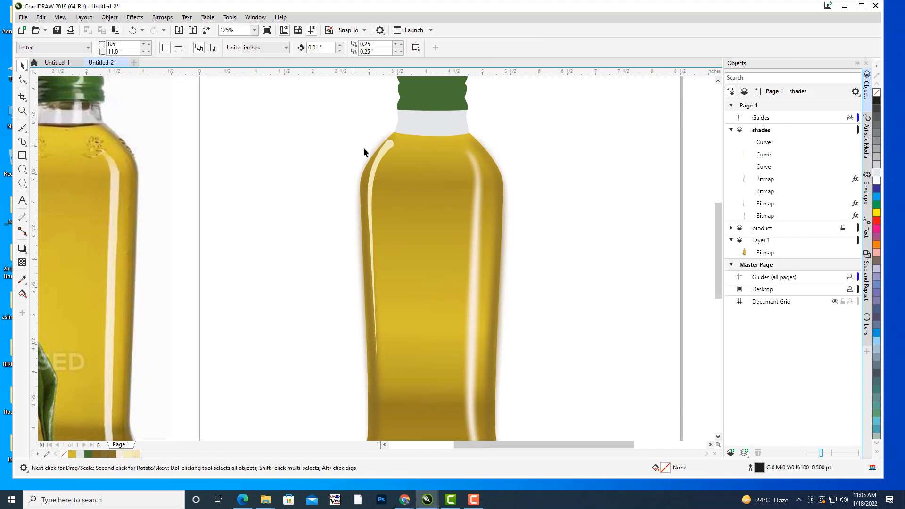
click(388, 145)
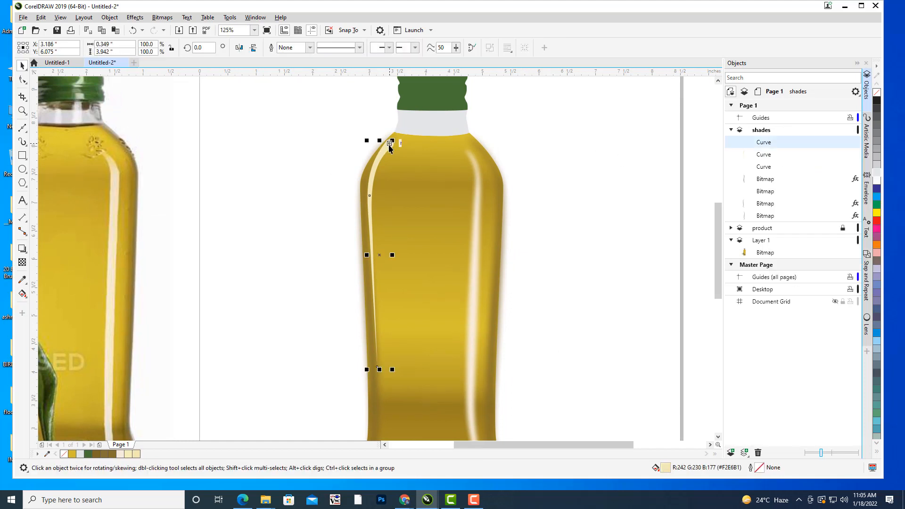
click(104, 19)
click(166, 282)
click(171, 274)
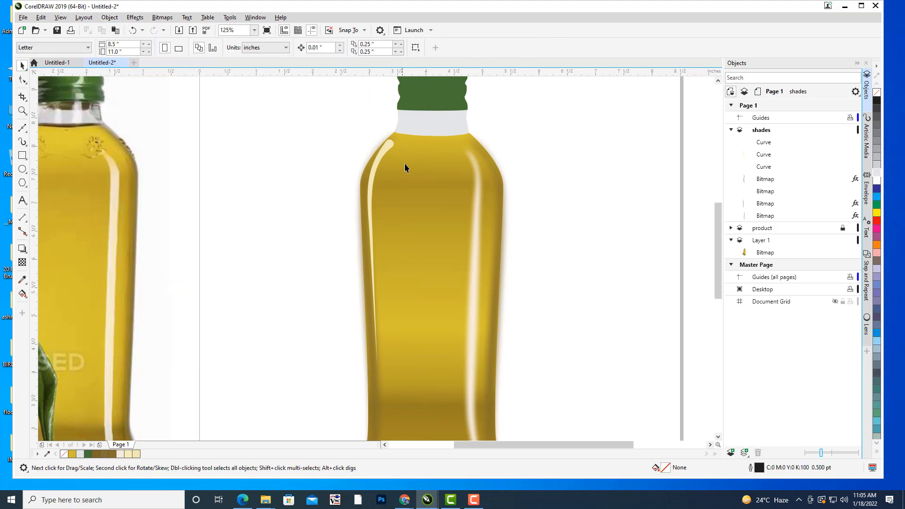
Convert the separated cream highlight shape to a 300 dpi CMYK bitmap with anti-aliasing and a transparent background.
click(389, 143)
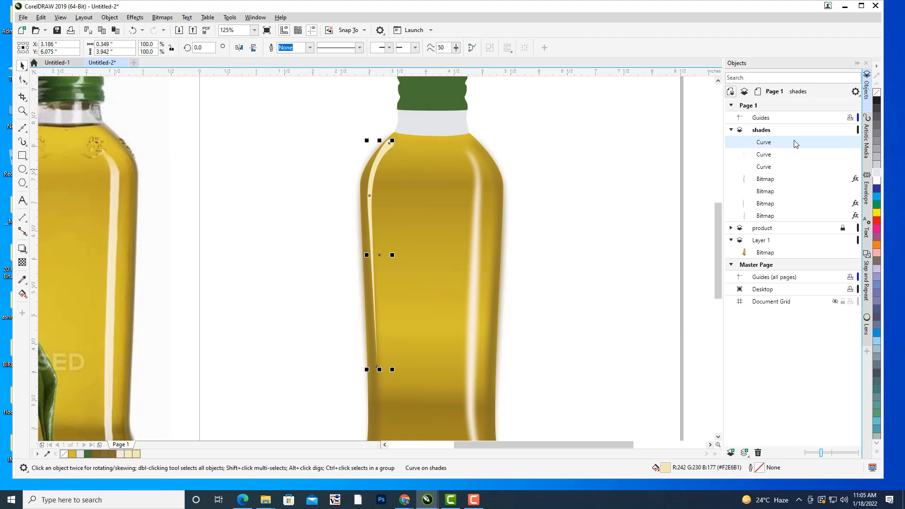
click(764, 157)
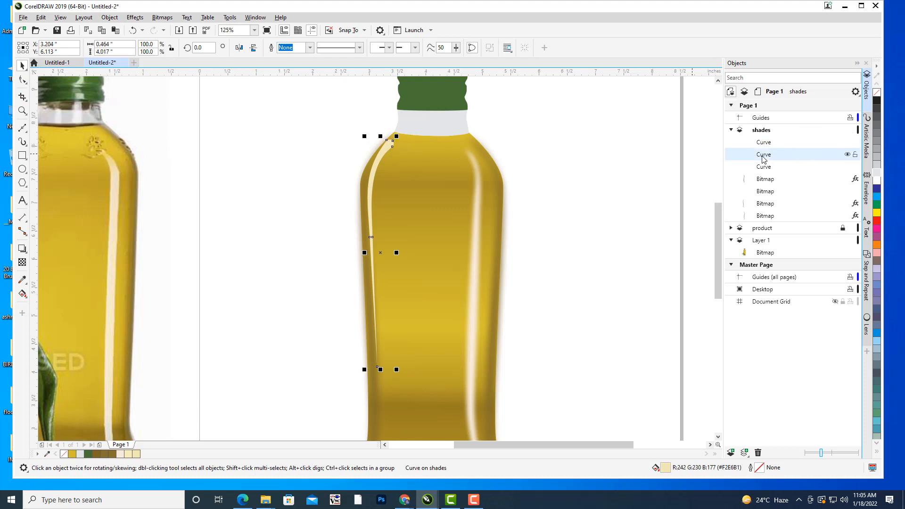
click(162, 18)
click(166, 31)
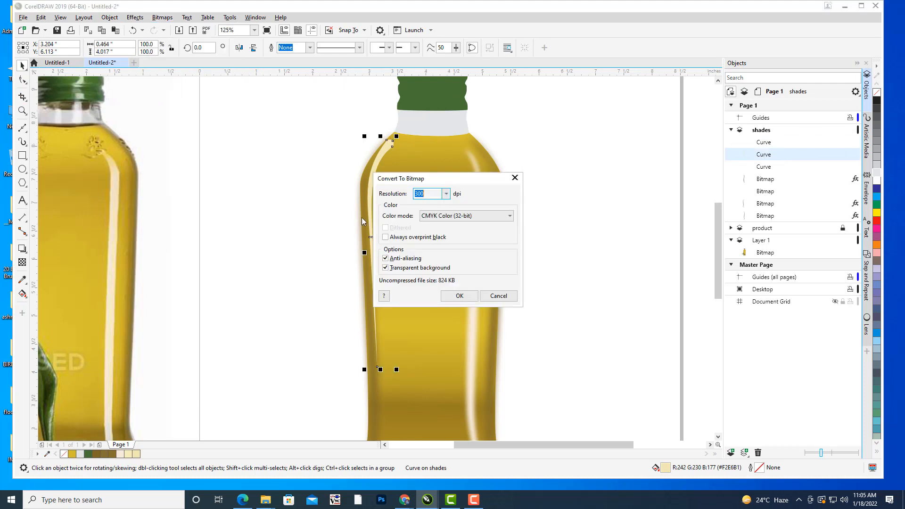
click(450, 298)
click(569, 216)
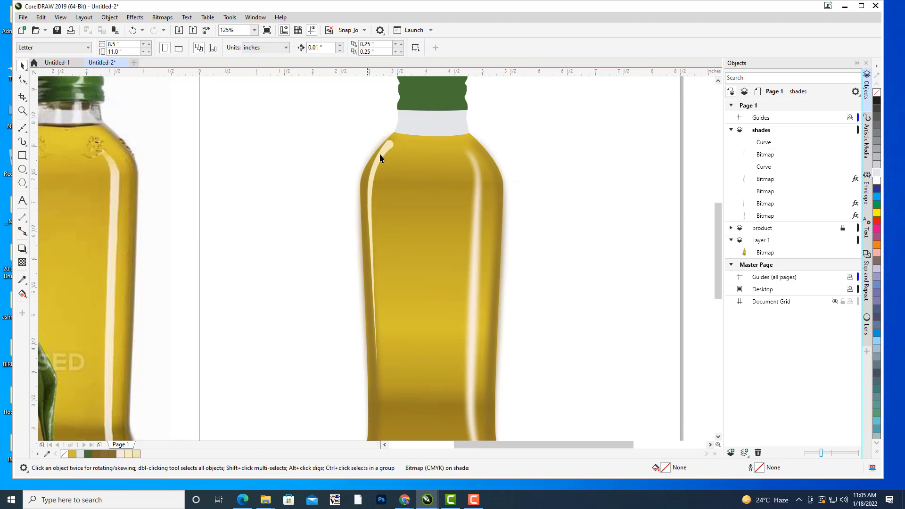
click(388, 150)
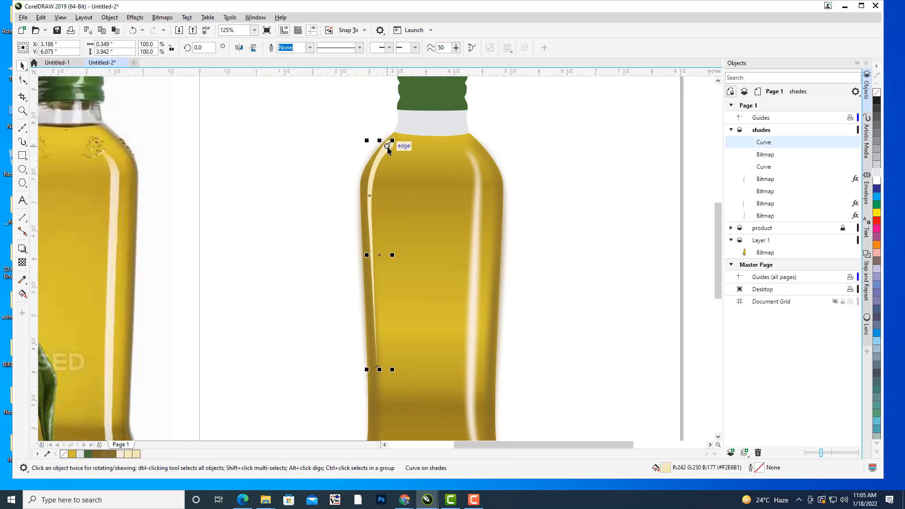
click(135, 17)
mouse_move(146, 82)
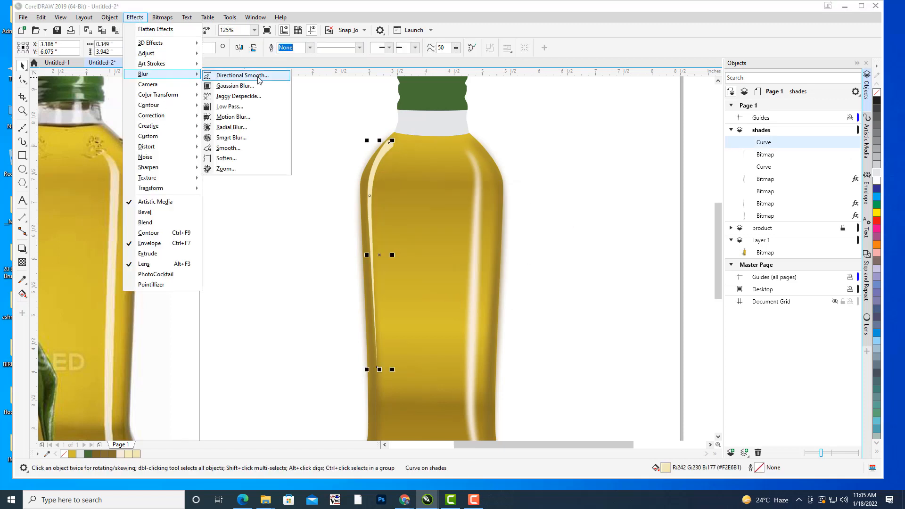
click(249, 87)
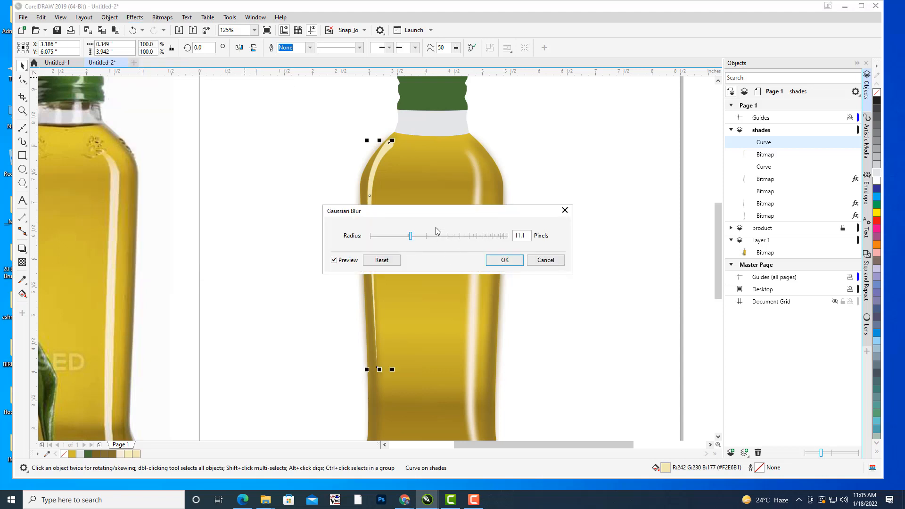
drag(438, 216, 570, 202)
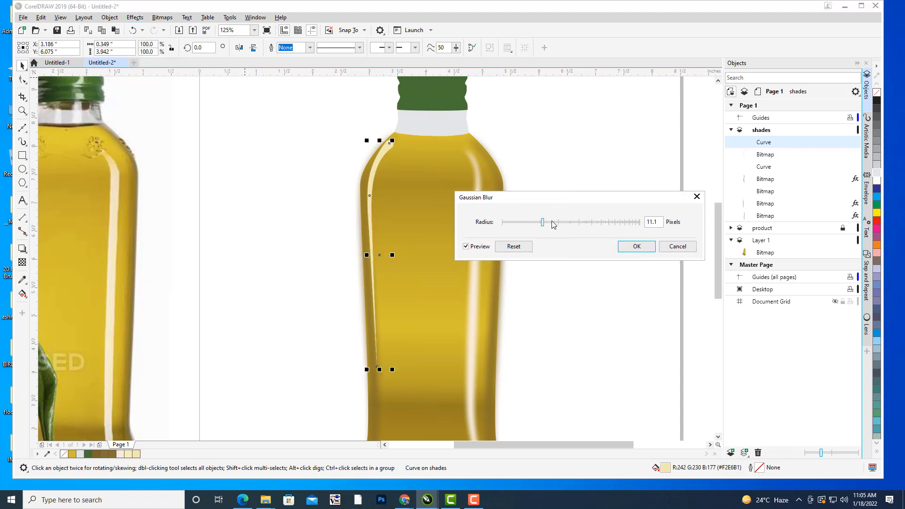
click(677, 247)
Apply a Gaussian Blur with a 10.2-pixel radius to the cream highlight bitmap and compare the whole bottle with the photo.
click(767, 154)
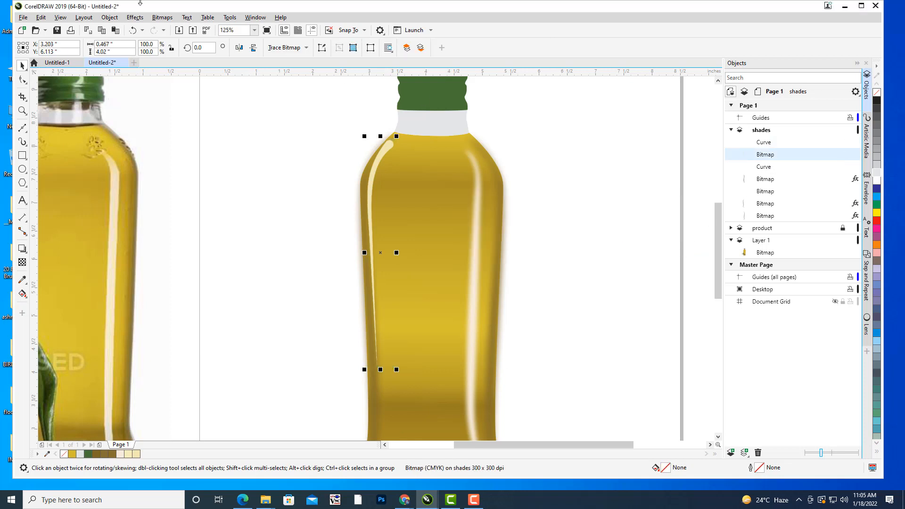
click(136, 18)
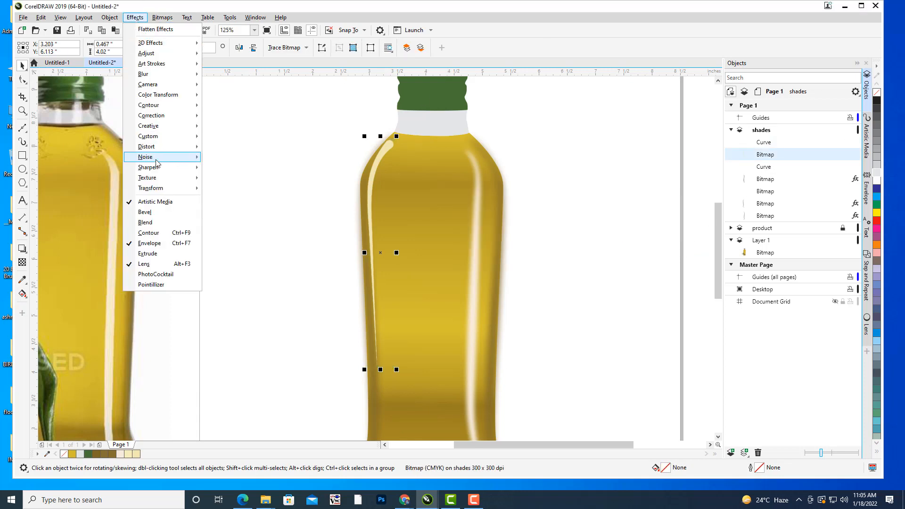
mouse_move(157, 159)
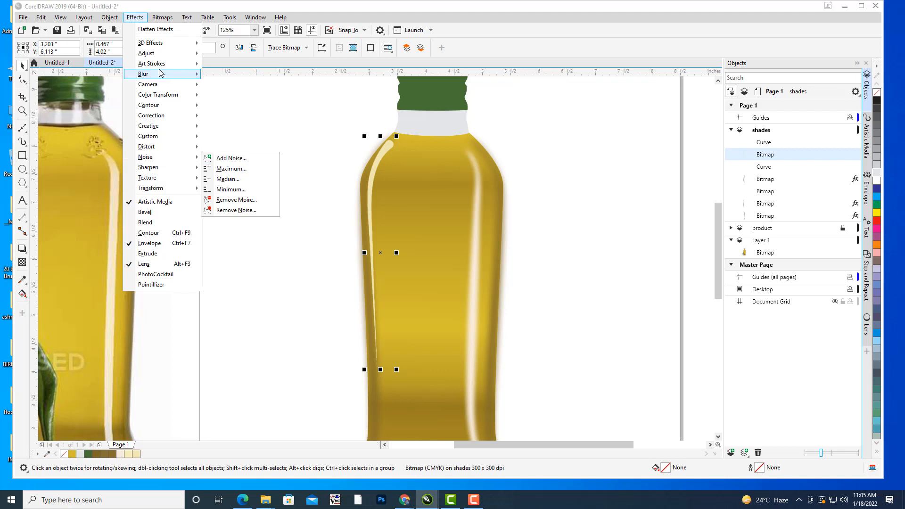
mouse_move(151, 75)
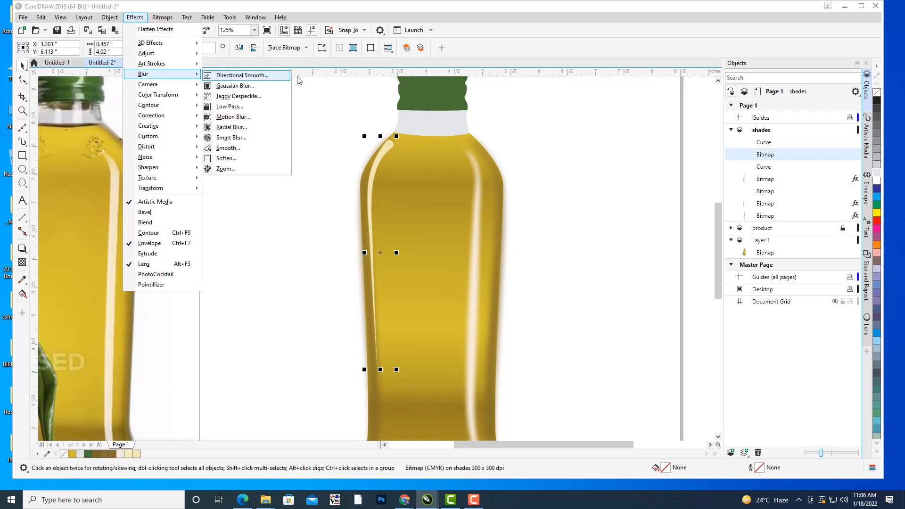
click(236, 87)
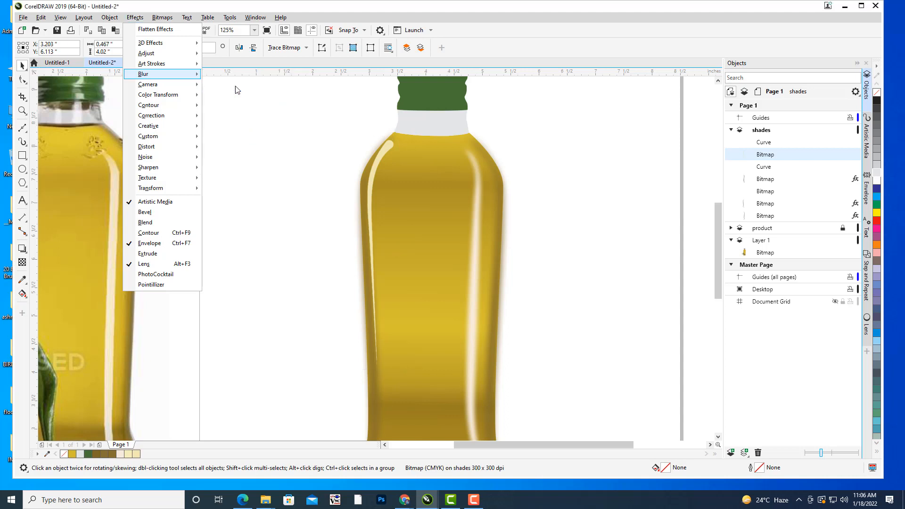
drag(422, 211, 602, 179)
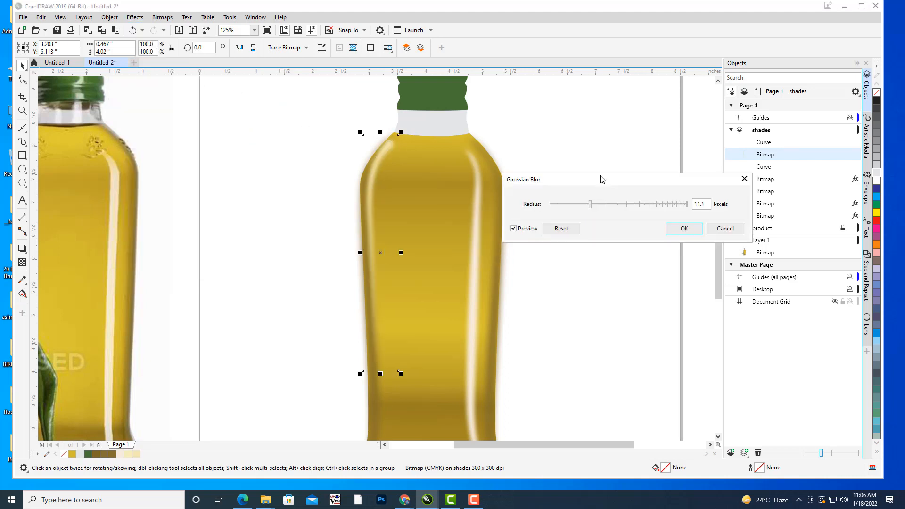
click(595, 206)
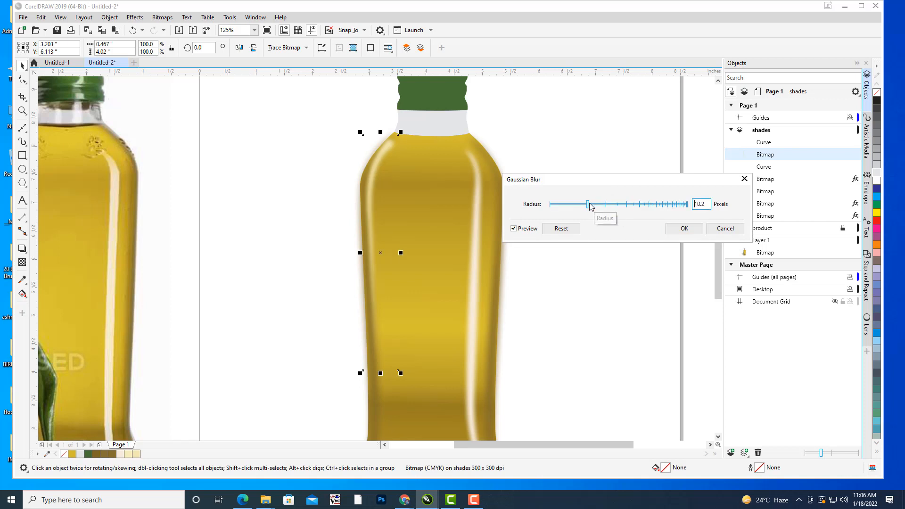
click(686, 228)
click(579, 168)
scroll(601, 145, down, 2)
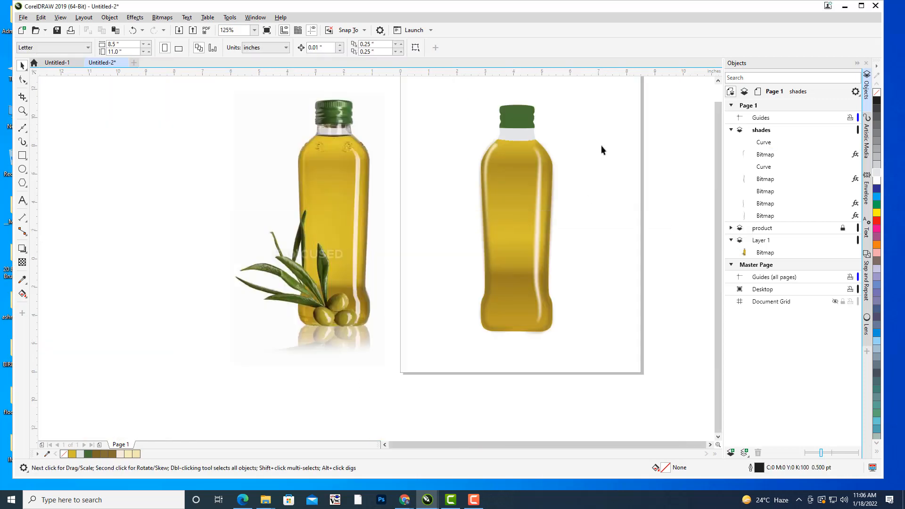
drag(604, 145, 566, 185)
scroll(558, 143, up, 1)
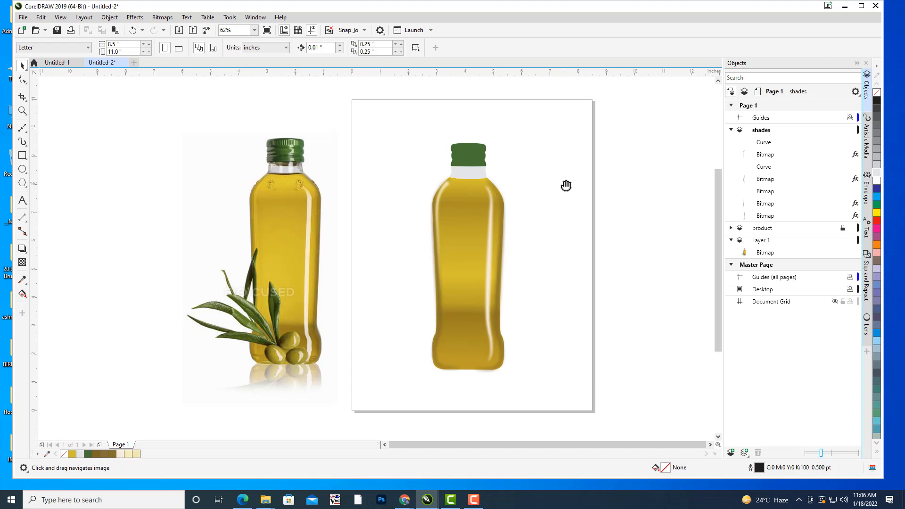
Select the shades layer and collapse its list of objects.
drag(566, 185, 525, 222)
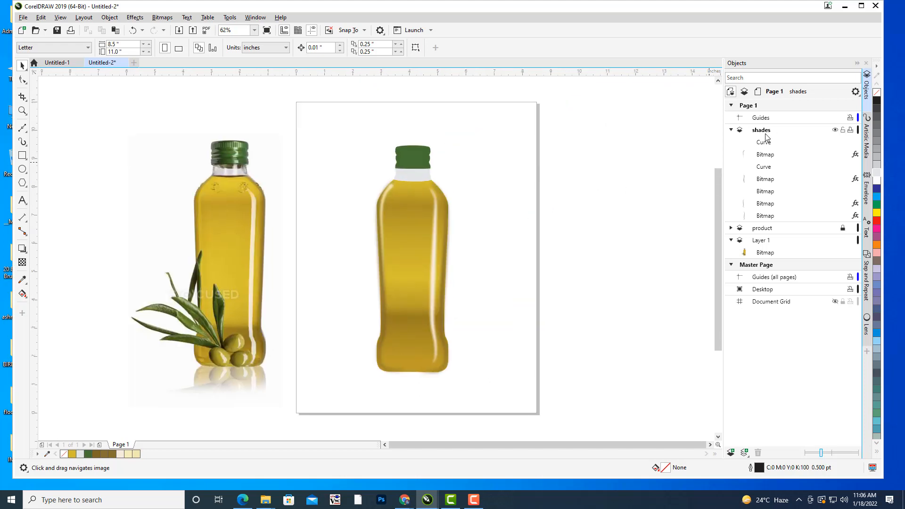
click(766, 134)
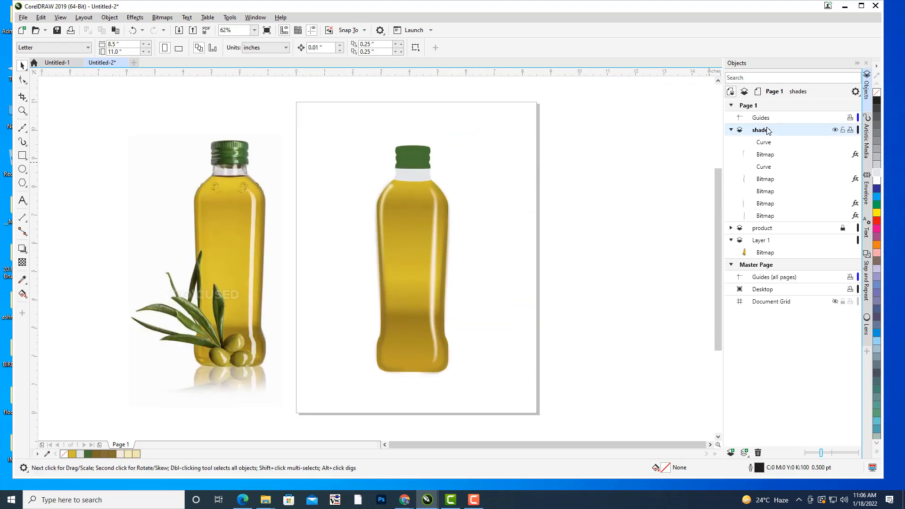
click(731, 130)
click(732, 130)
drag(557, 202, 508, 204)
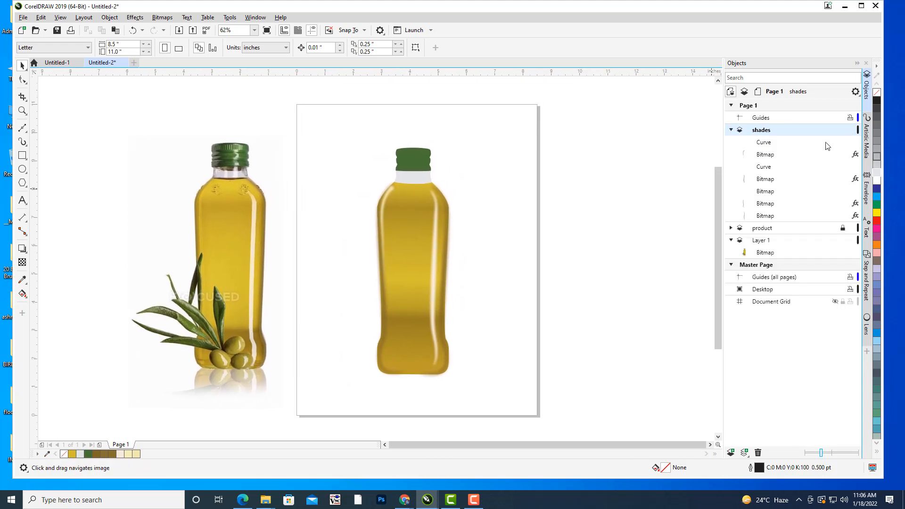
click(732, 130)
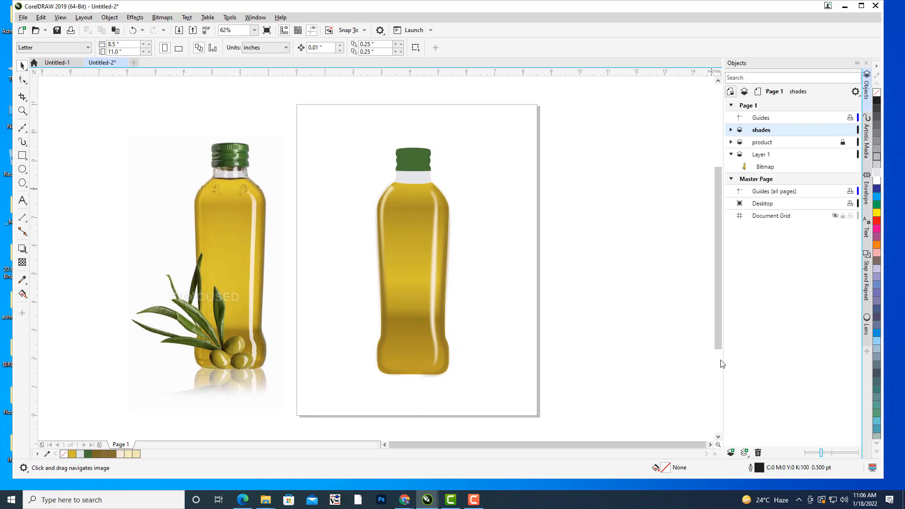
Add a new layer above shades and name it neck.
click(731, 452)
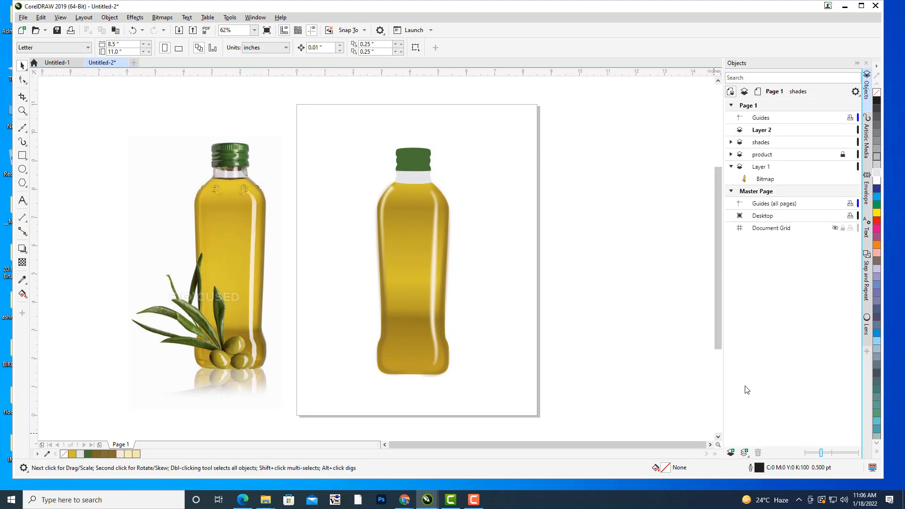
click(761, 134)
right_click(764, 133)
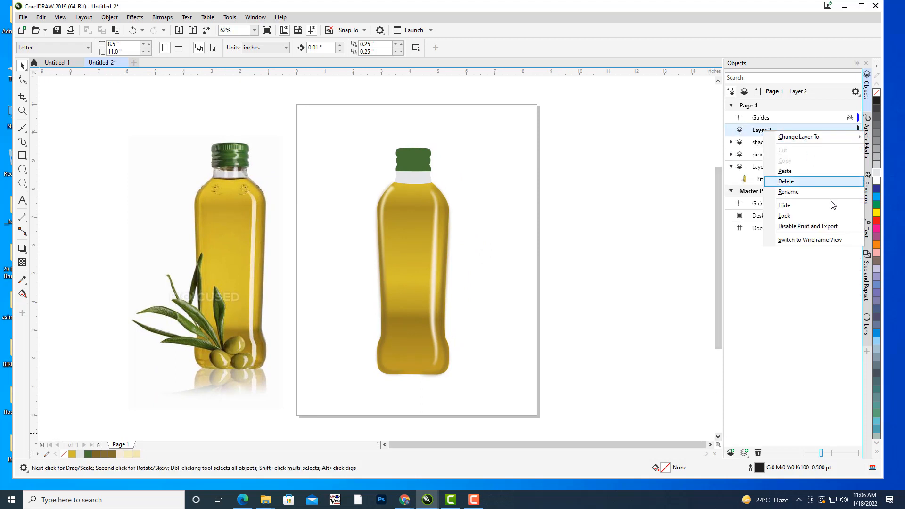
click(802, 195)
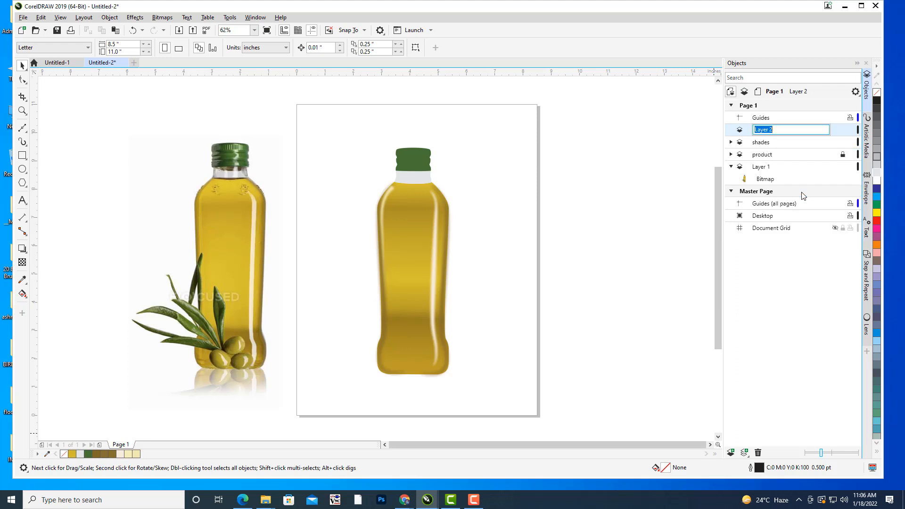
text(neck)
key(Return)
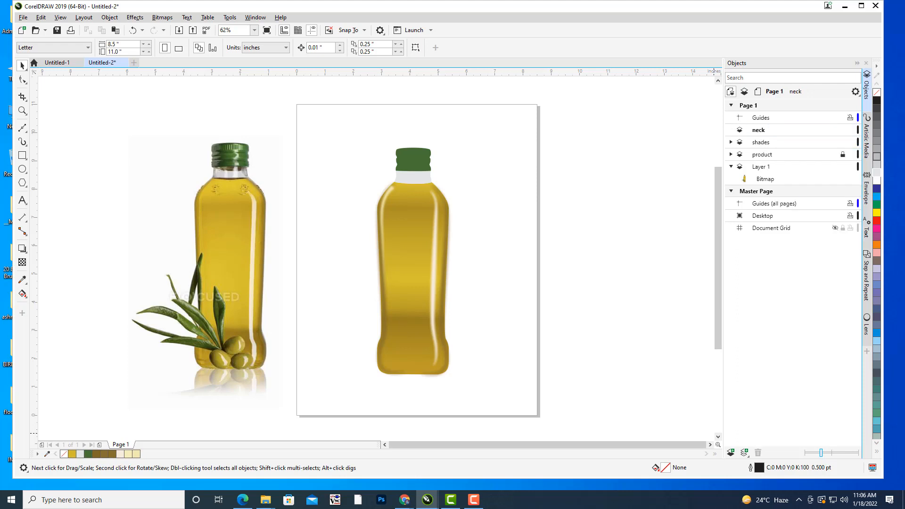
Save the drawing in Documents as a CorelDRAW file named product.
click(23, 18)
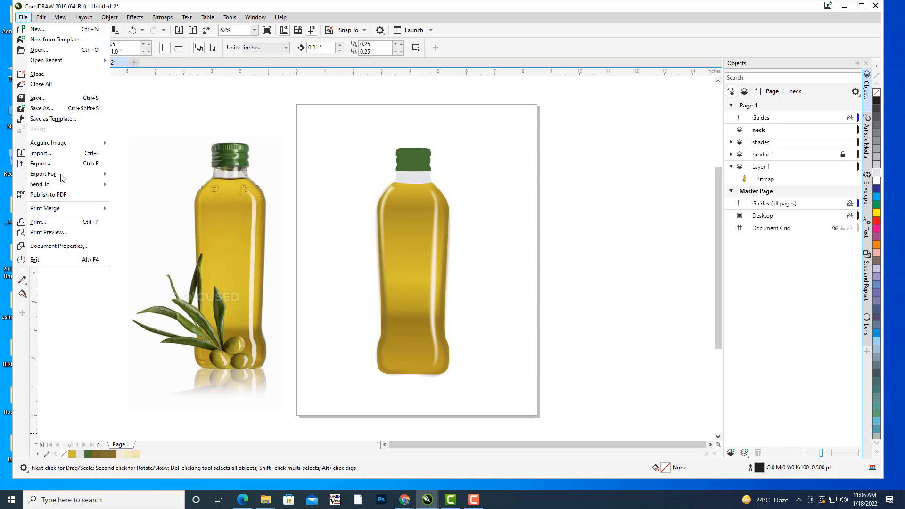
click(49, 109)
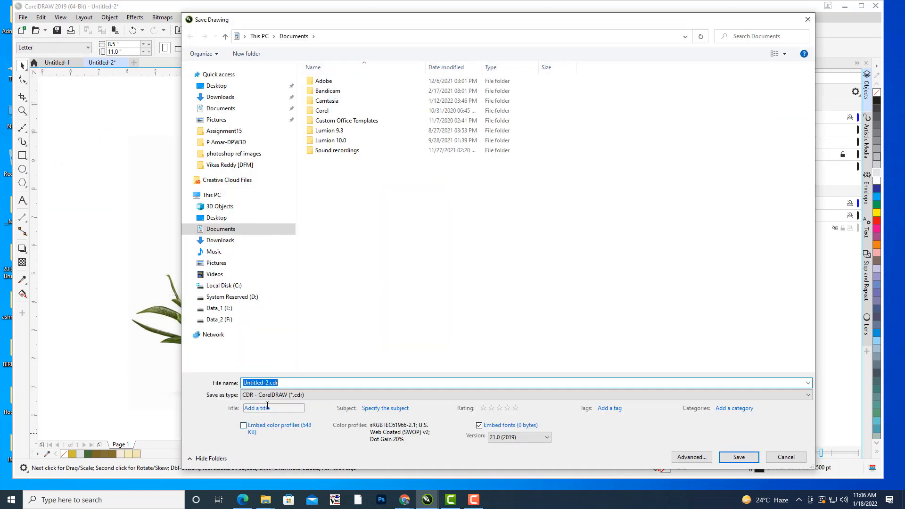
click(275, 396)
click(276, 396)
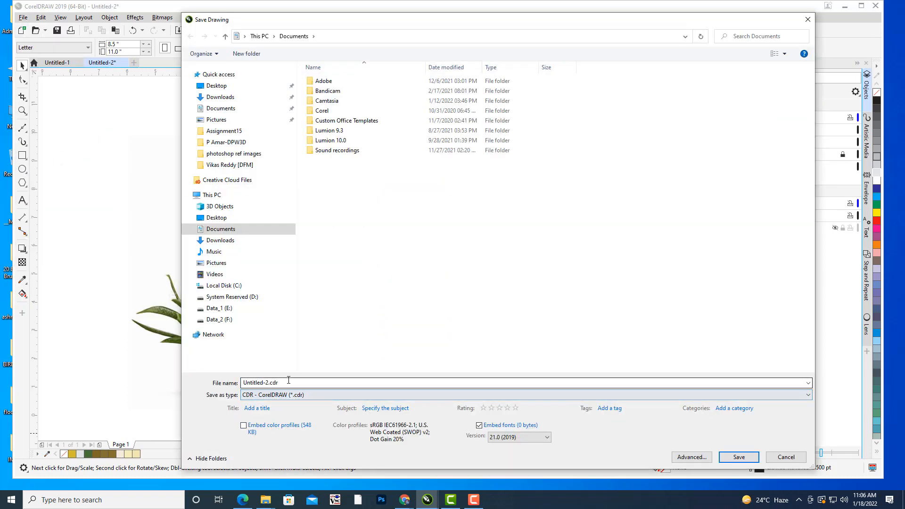
click(288, 381)
text(product)
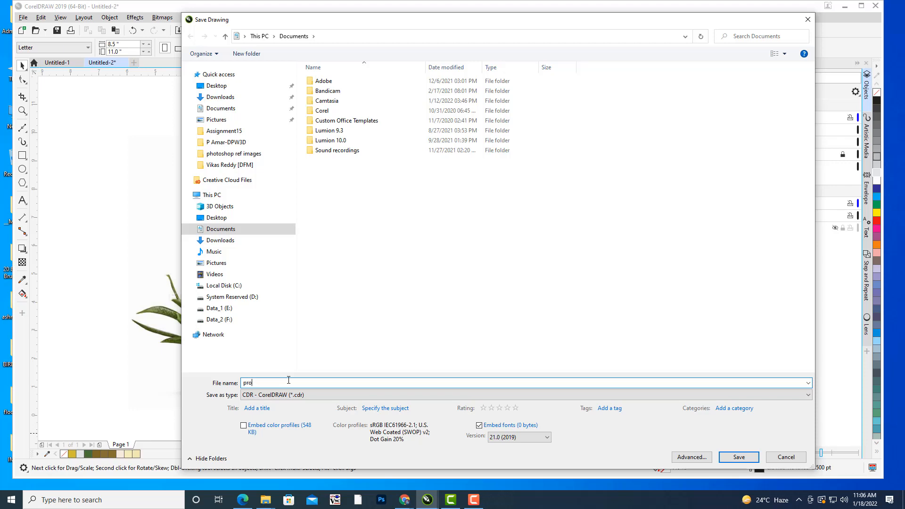
click(739, 457)
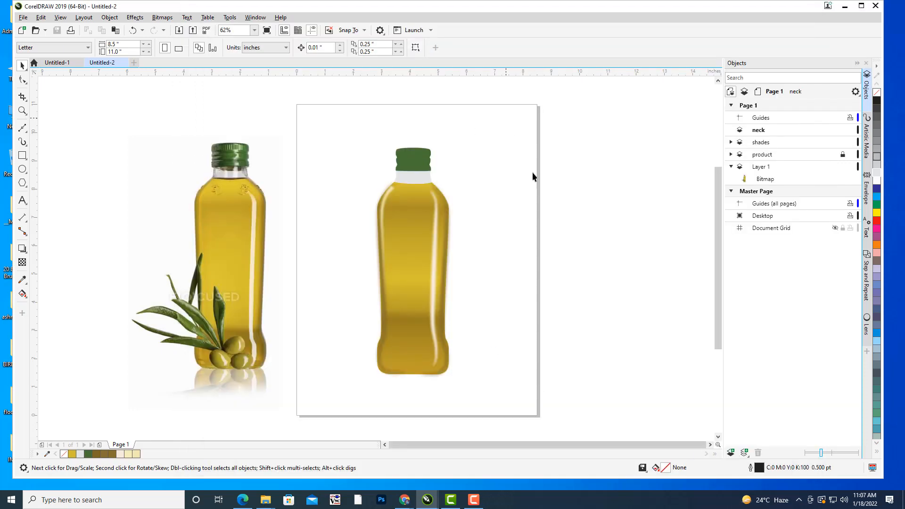
On the neck layer, draw a thin closed Bézier crescent about 1.3 inches wide along the line where the grey neck meets the oil.
click(760, 132)
drag(567, 236, 637, 220)
drag(524, 199, 506, 243)
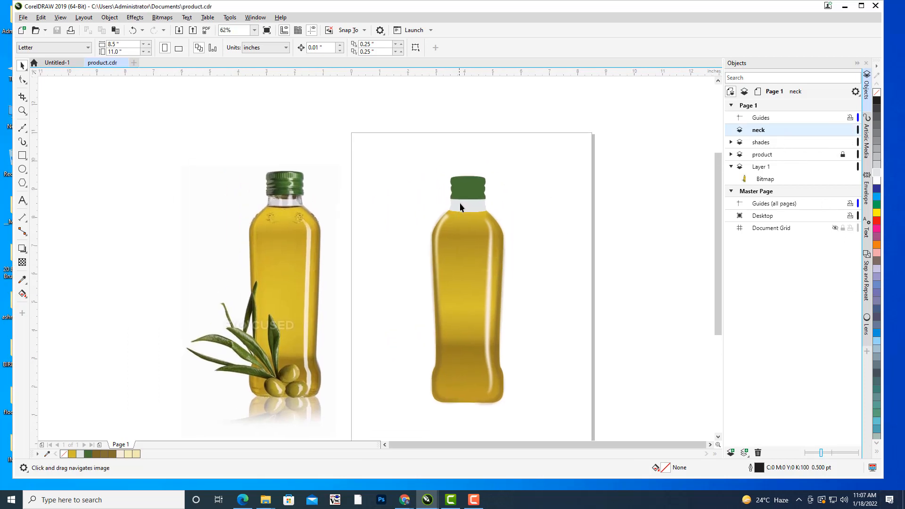
scroll(487, 219, up, 3)
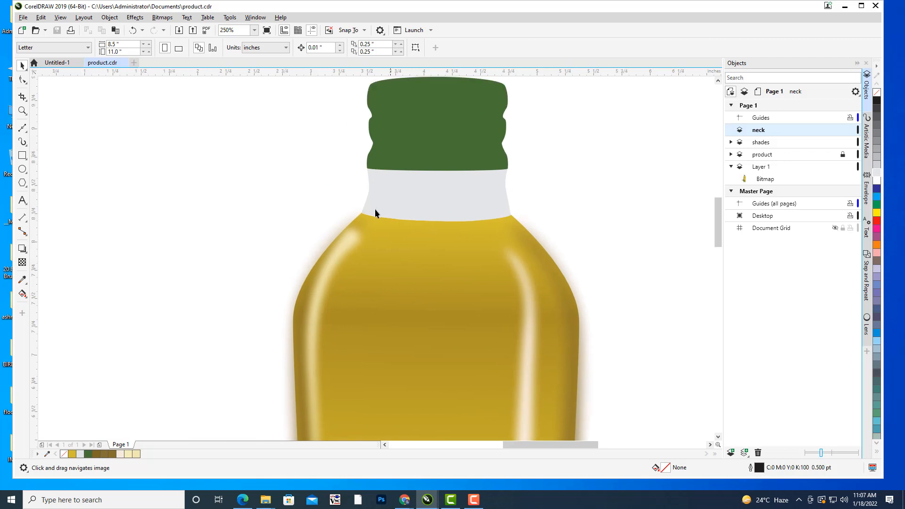
drag(374, 208, 466, 206)
scroll(390, 190, down, 2)
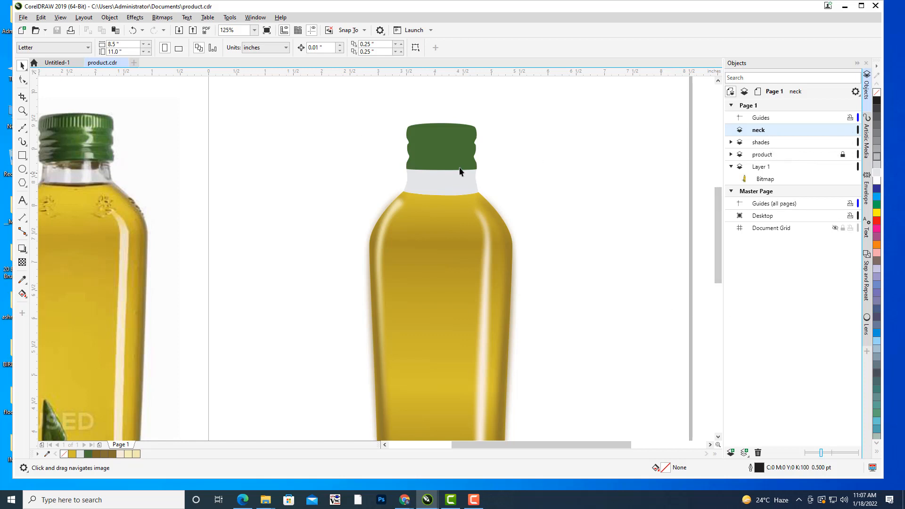
drag(354, 225, 370, 226)
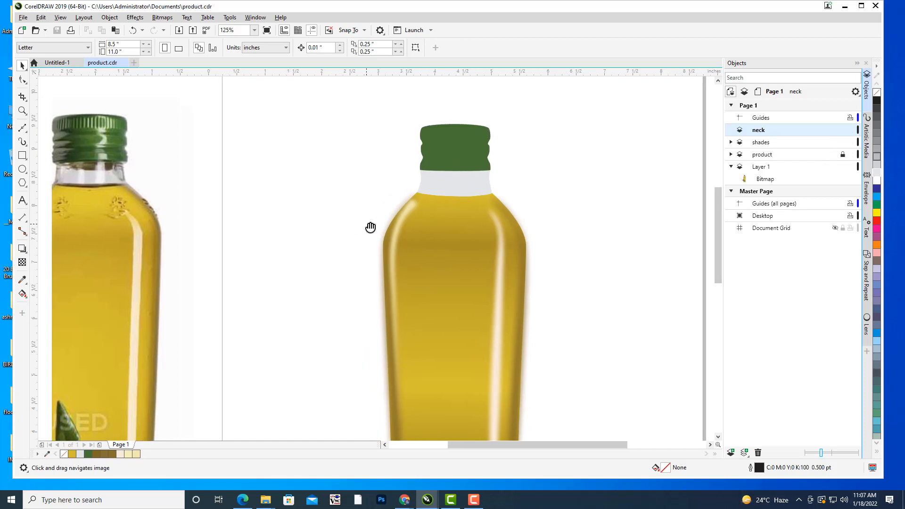
click(23, 129)
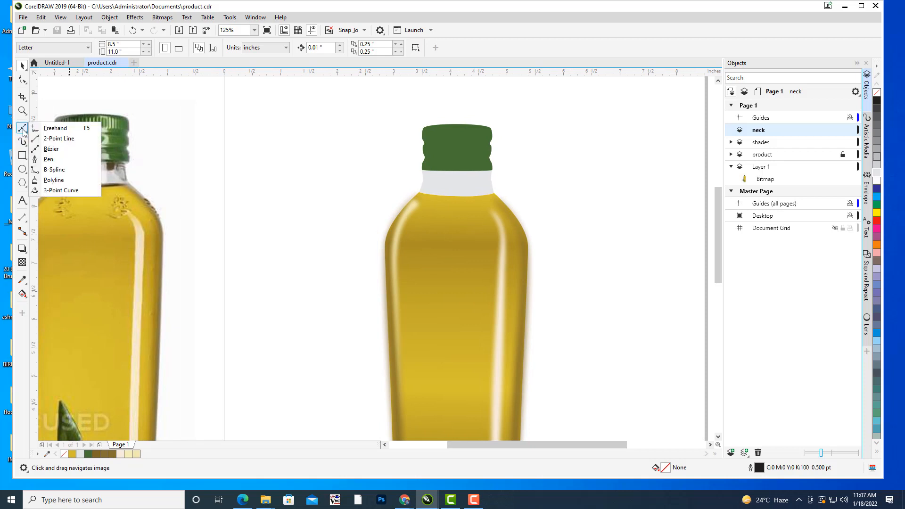
click(49, 150)
scroll(441, 211, up, 6)
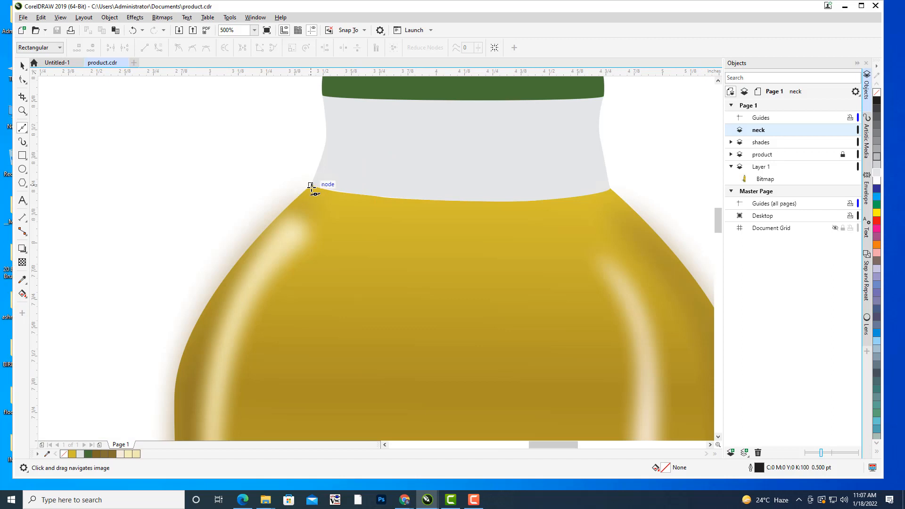
click(311, 185)
drag(455, 212, 440, 201)
click(611, 188)
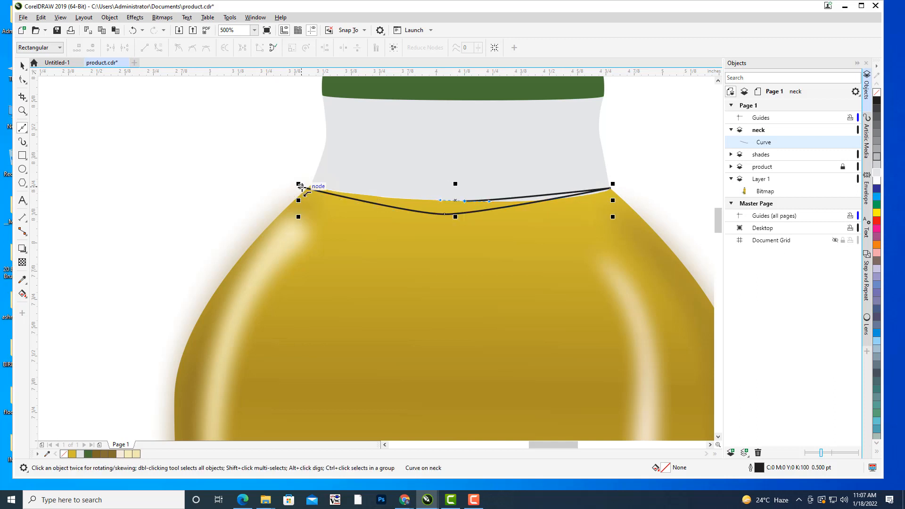
click(299, 187)
Move the crescent's left end node onto the corner where the neck meets the bottle's shoulder.
click(23, 83)
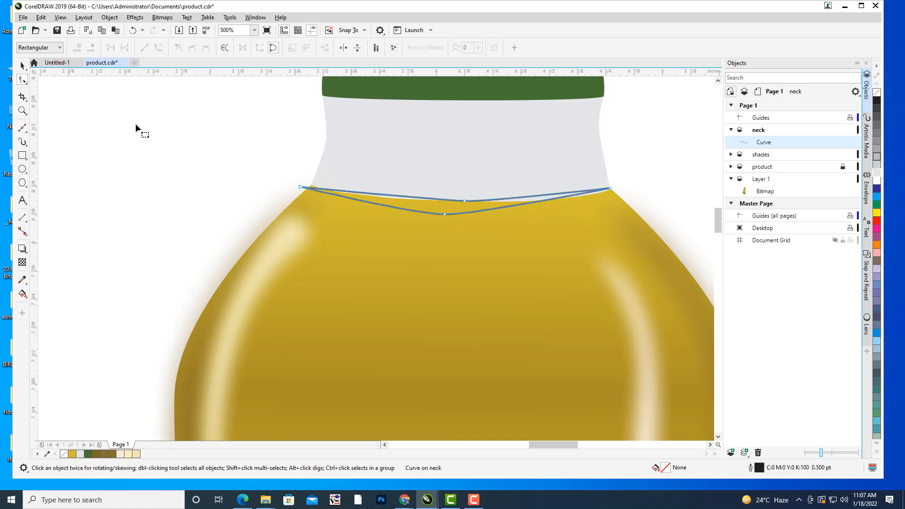
drag(480, 187, 426, 193)
scroll(245, 194, up, 2)
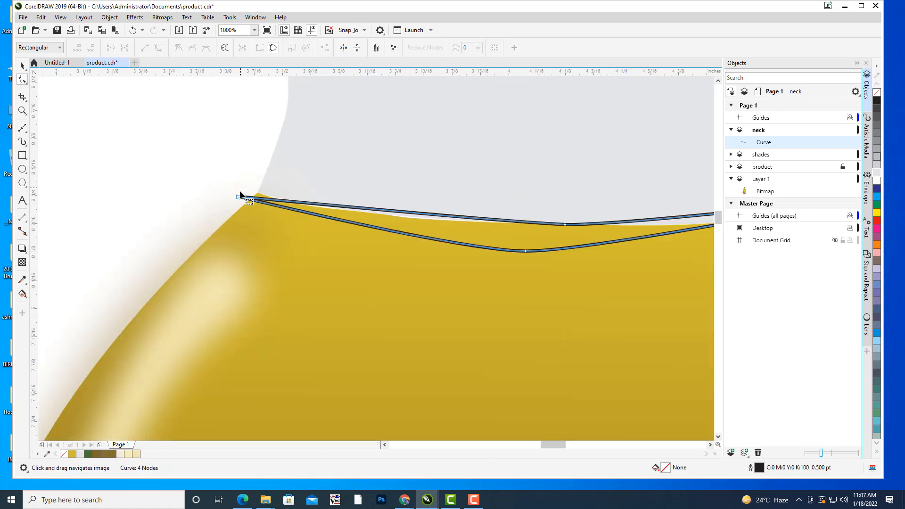
drag(239, 197, 257, 193)
scroll(352, 206, down, 2)
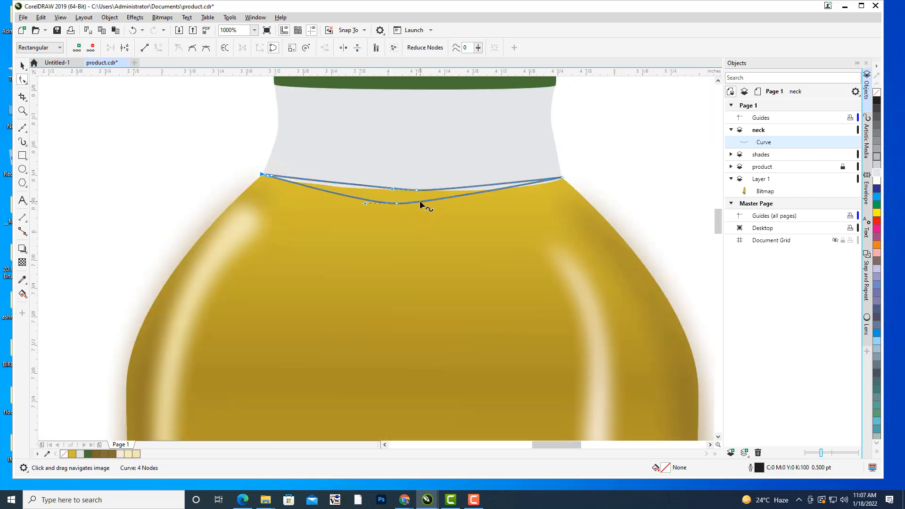
Reshape the crescent by lengthening and levelling its upper middle node's handles and centring the lower middle node beneath it.
scroll(574, 172, up, 2)
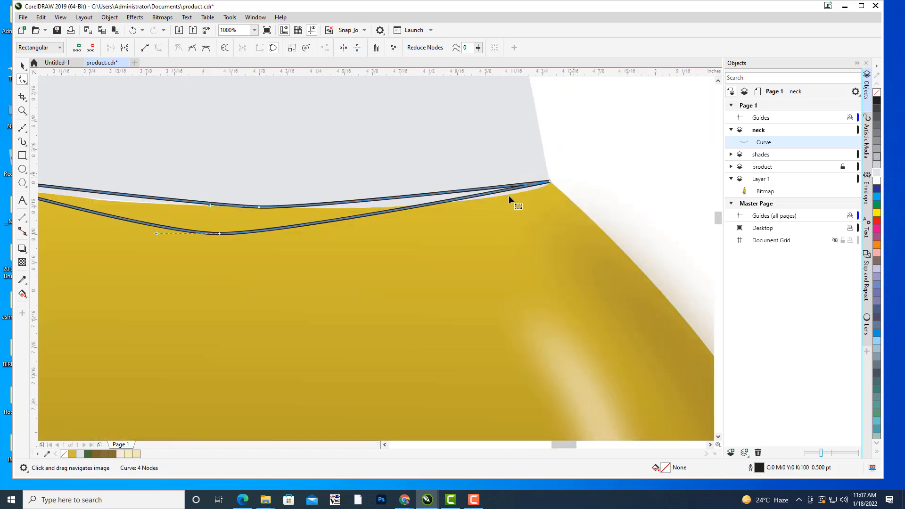
click(219, 233)
drag(283, 234, 439, 232)
click(388, 214)
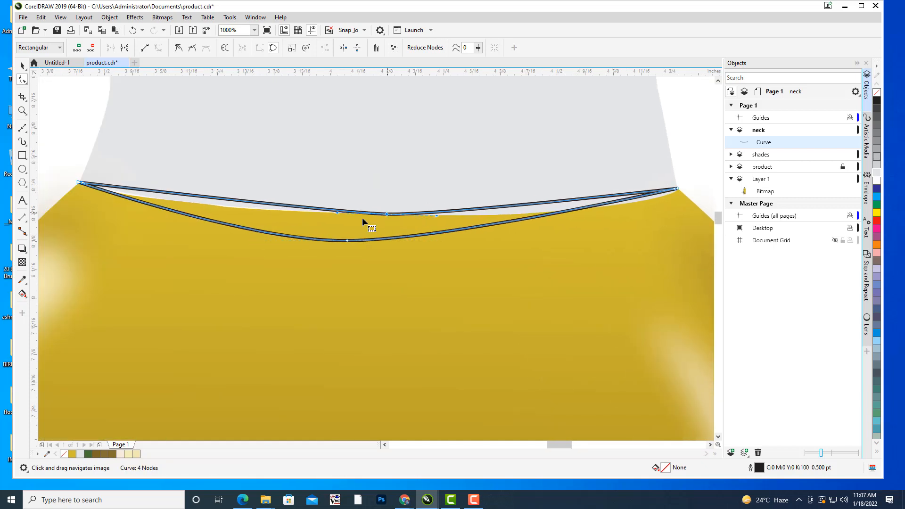
drag(330, 213, 306, 222)
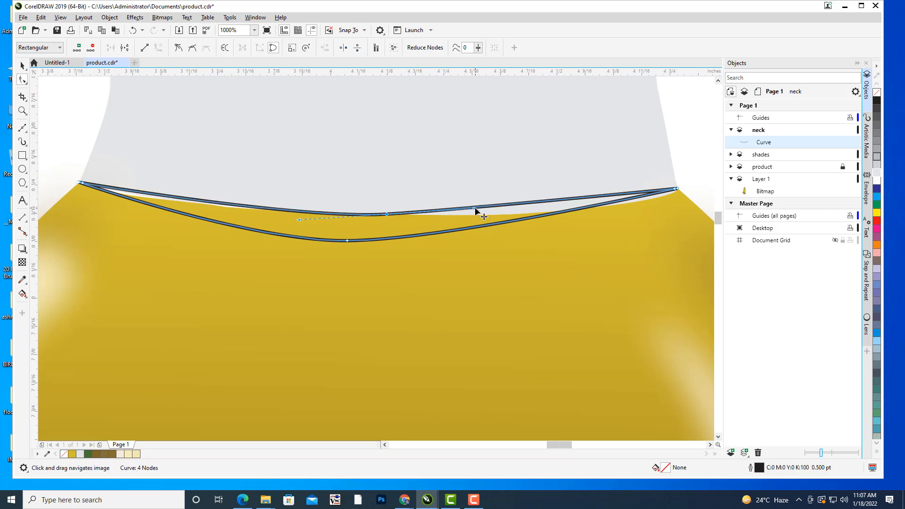
drag(479, 211, 488, 217)
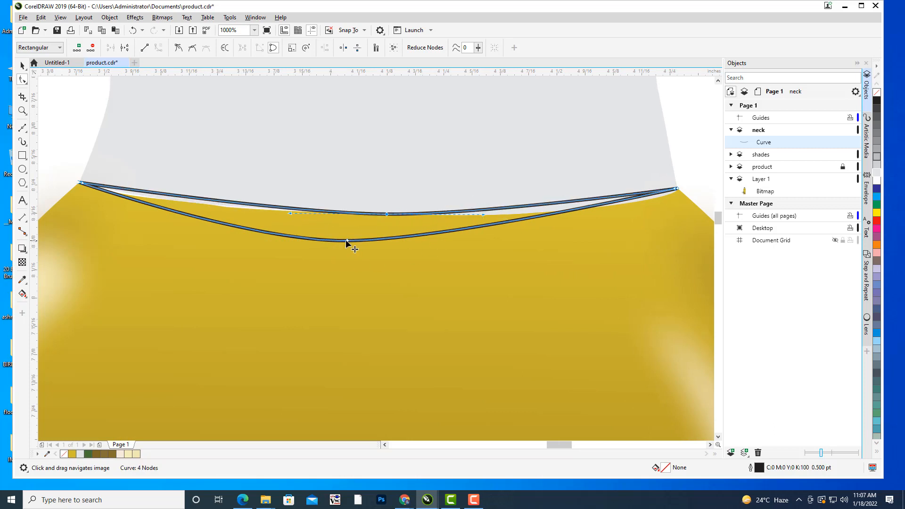
drag(347, 241, 389, 243)
scroll(495, 202, down, 2)
scroll(522, 198, down, 2)
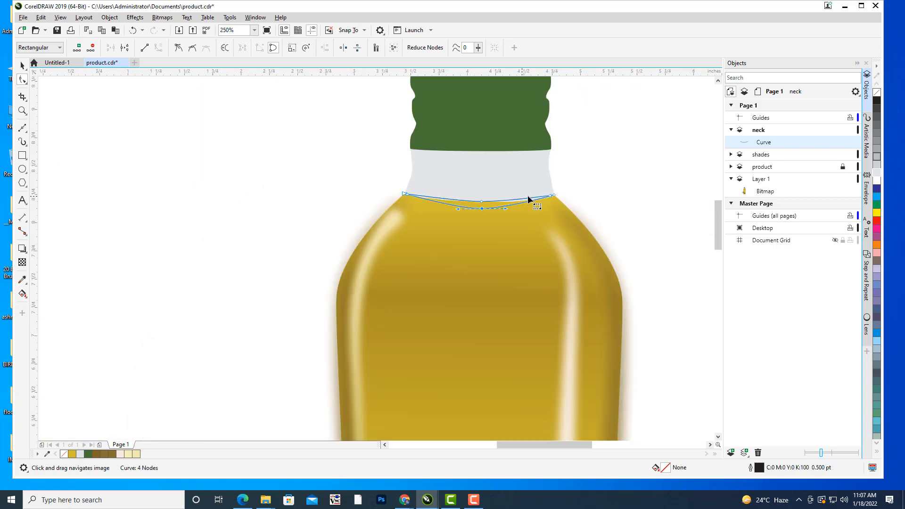
key(space)
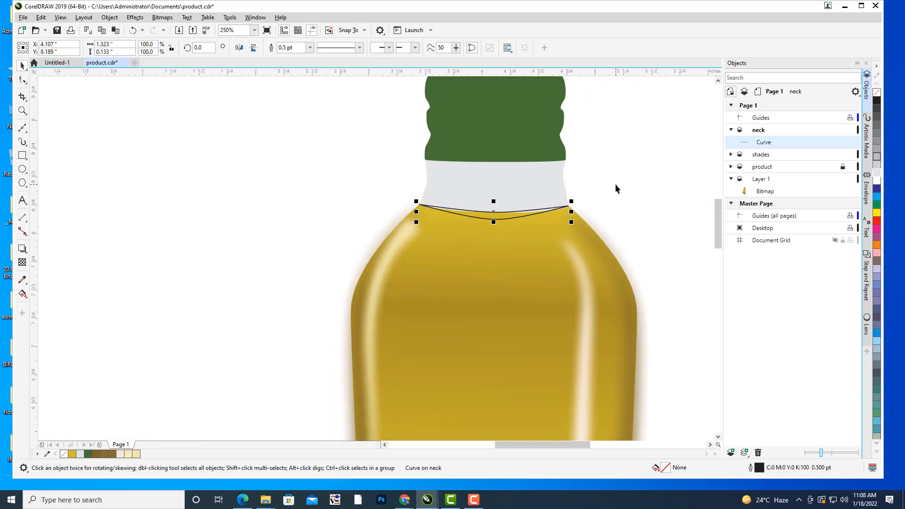
Fill the crescent with a uniform dark brown (#442C00) sampled from the oil line in the bottle photo.
scroll(616, 185, down, 3)
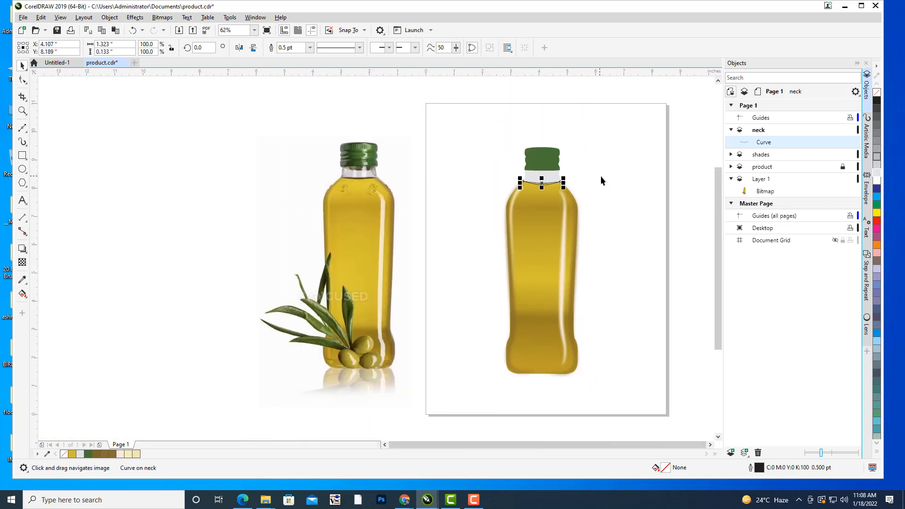
scroll(601, 180, up, 2)
drag(594, 194, 646, 201)
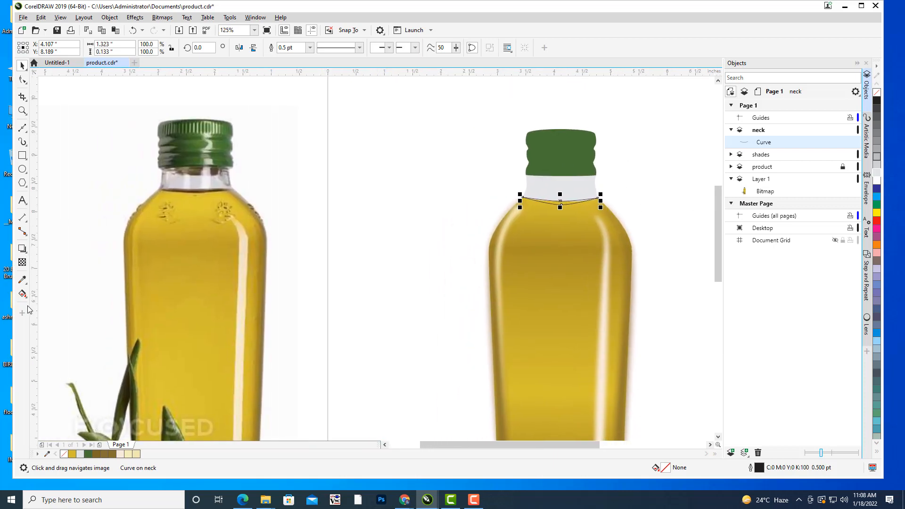
double_click(666, 468)
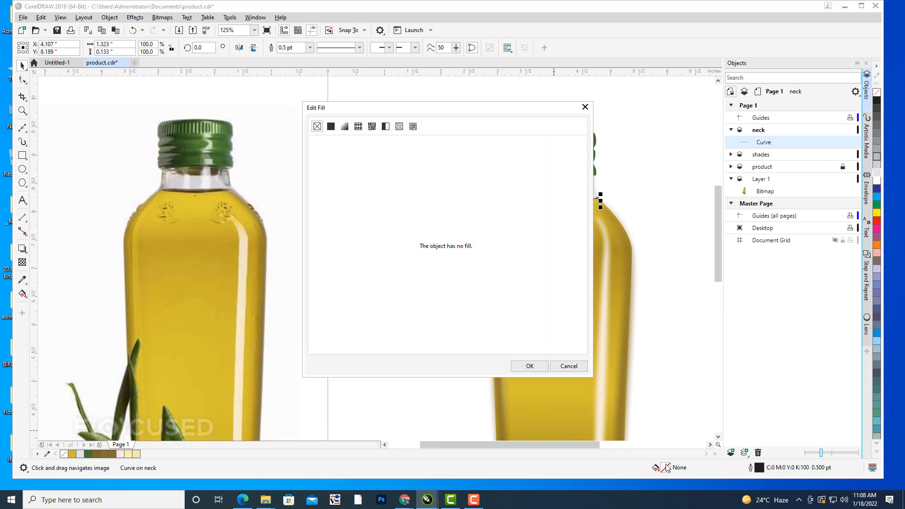
drag(356, 107, 752, 146)
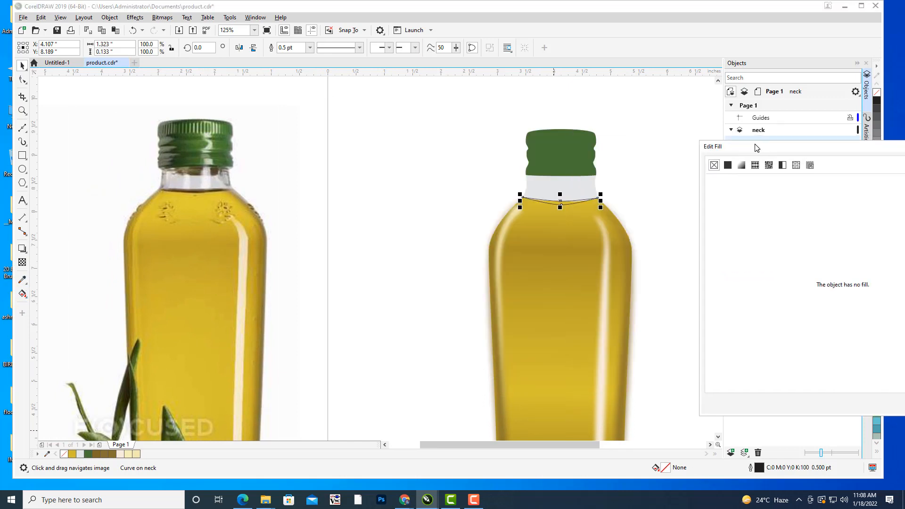
click(728, 167)
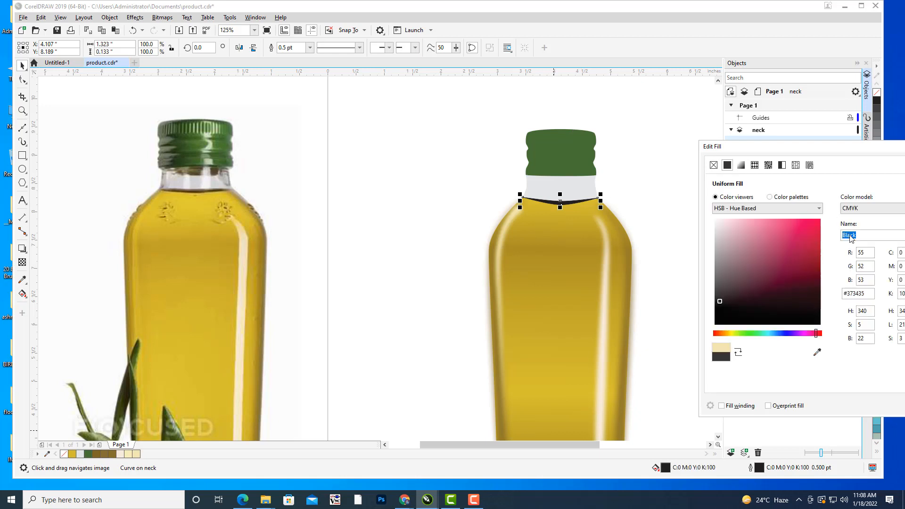
click(817, 352)
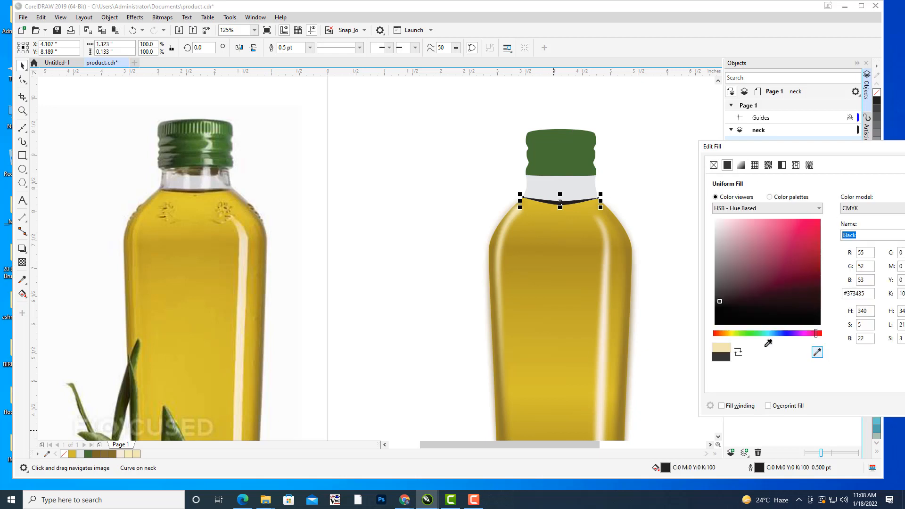
click(200, 188)
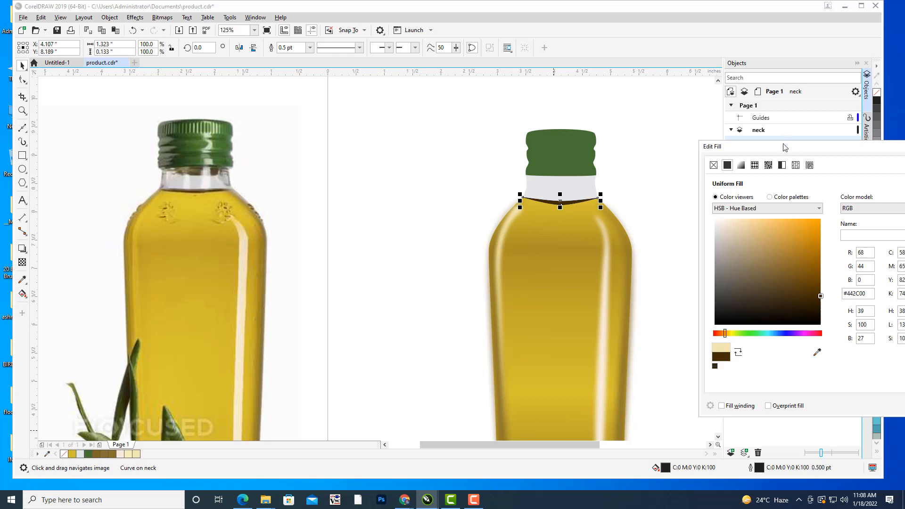
drag(785, 147, 672, 151)
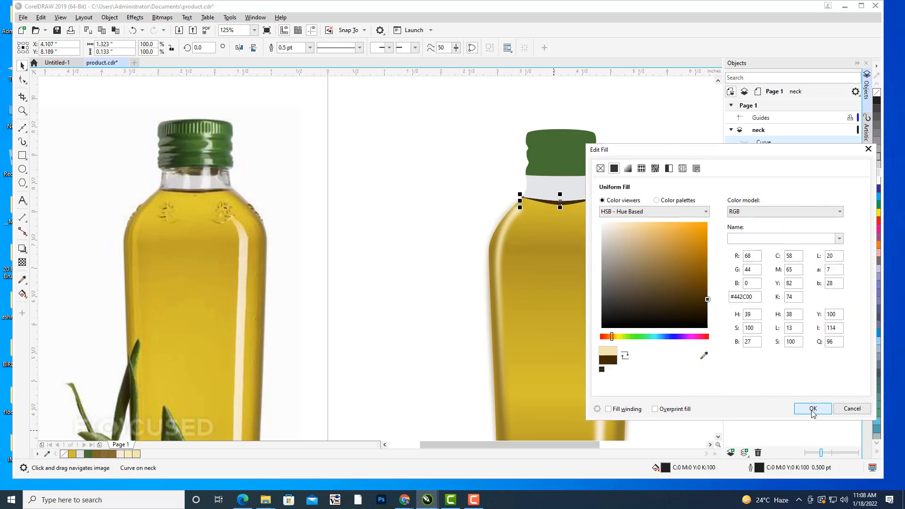
click(813, 409)
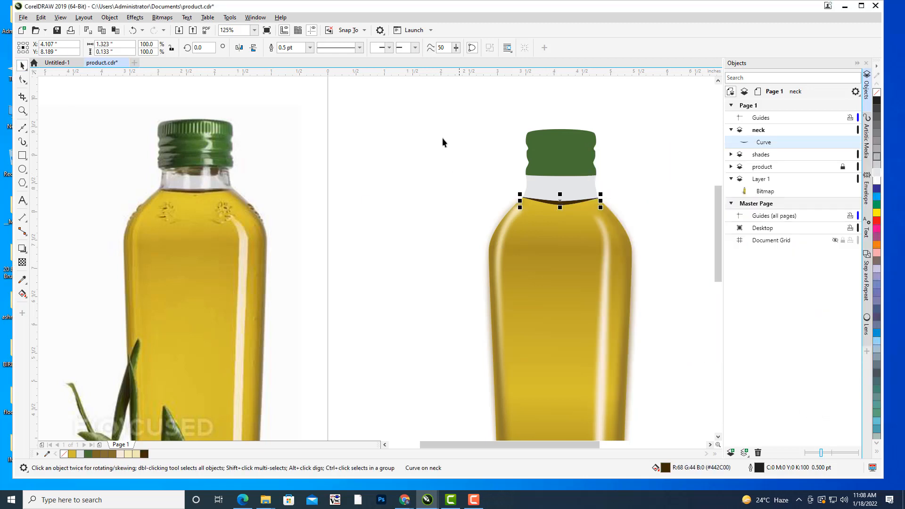
Add a node on the crescent's lower edge near its right end and move it down to cover the light gap.
click(694, 171)
scroll(686, 162, down, 1)
drag(697, 157, 606, 155)
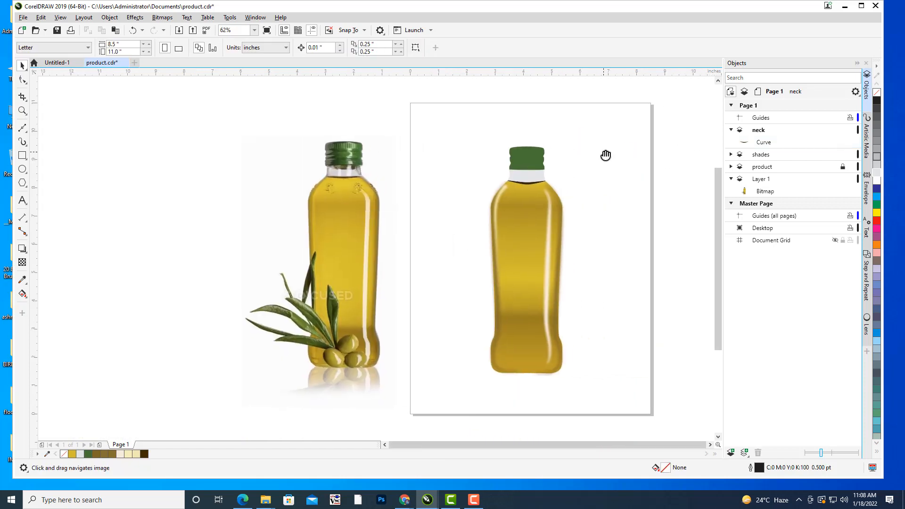
scroll(517, 229, up, 8)
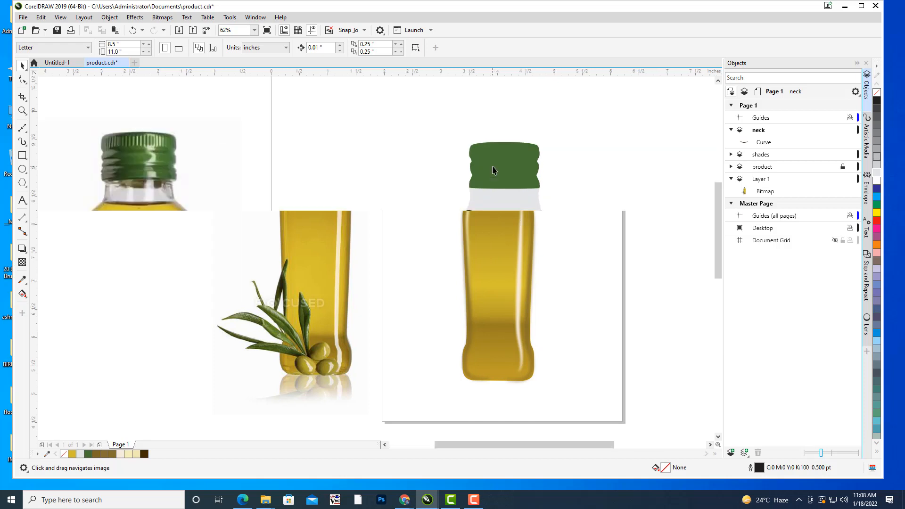
double_click(521, 217)
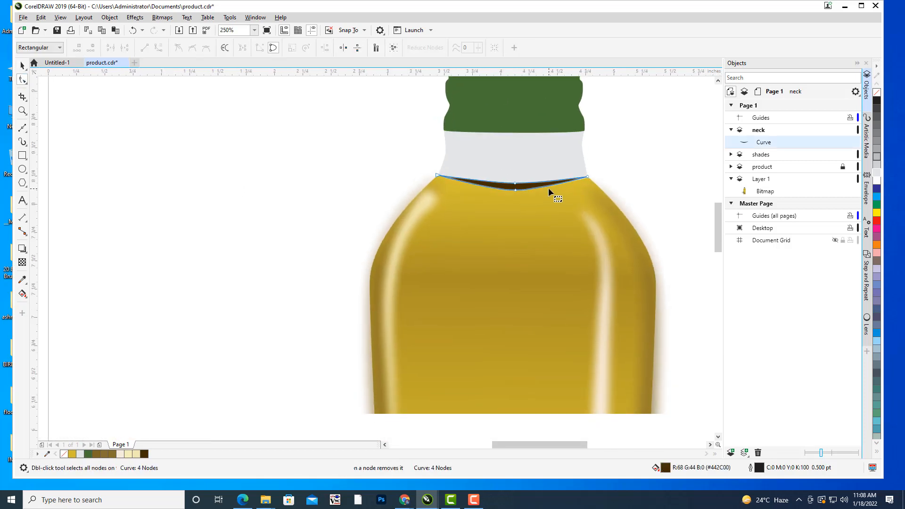
scroll(548, 188, up, 4)
scroll(637, 167, up, 4)
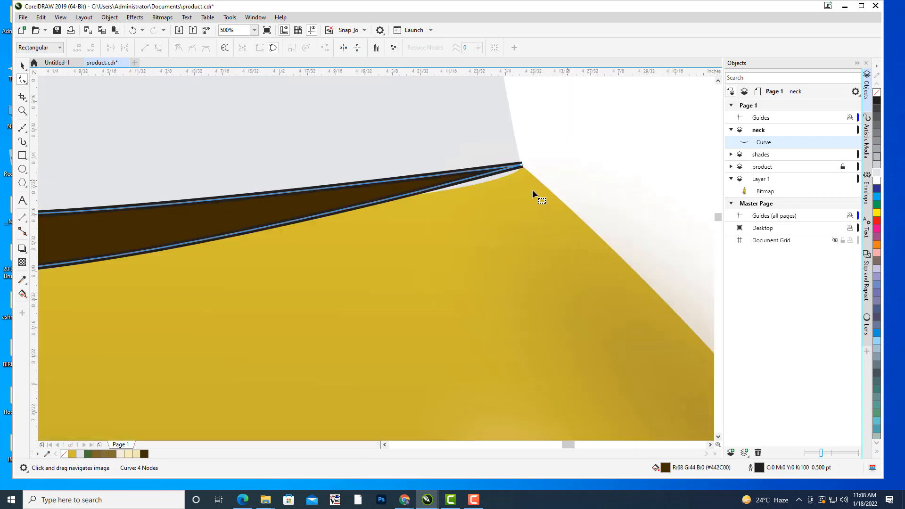
double_click(484, 172)
drag(488, 174, 496, 178)
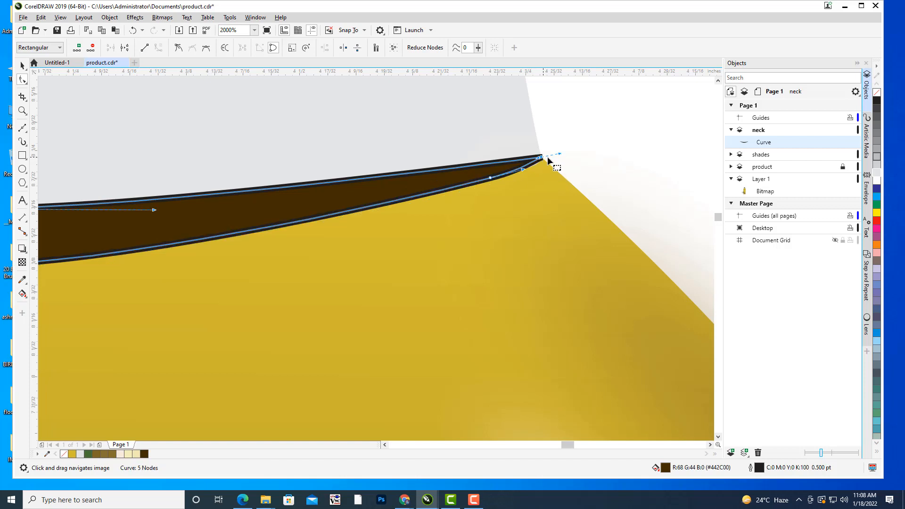
Lengthen both handles of the crescent's upper middle node to flatten the upper edge.
scroll(573, 126, down, 4)
drag(609, 186, 529, 186)
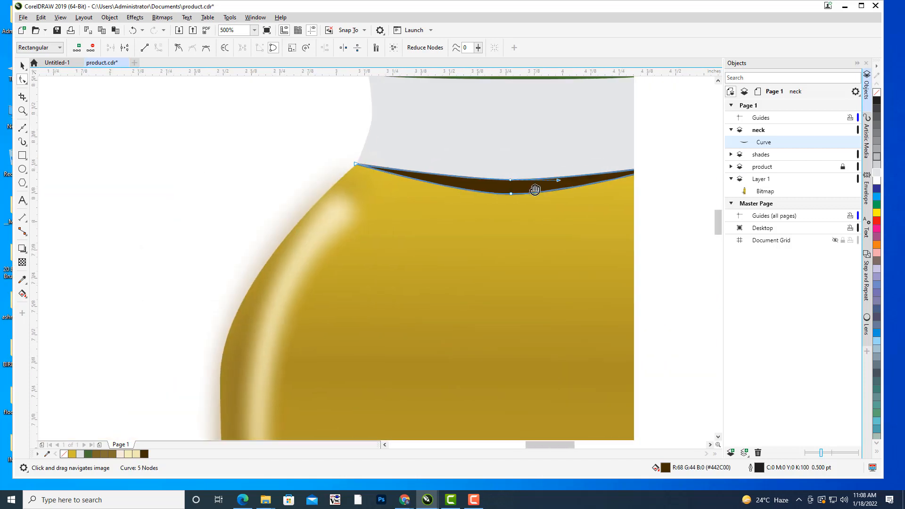
click(511, 180)
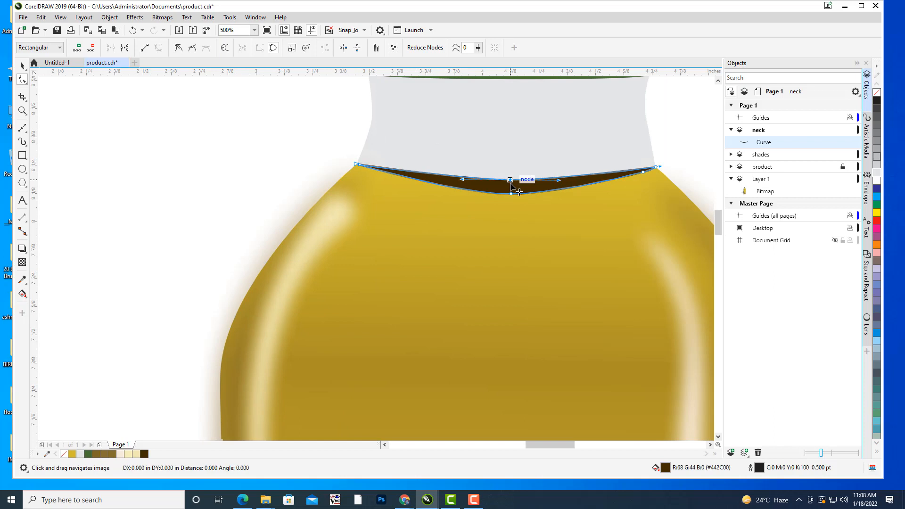
drag(461, 180, 449, 180)
drag(571, 180, 578, 179)
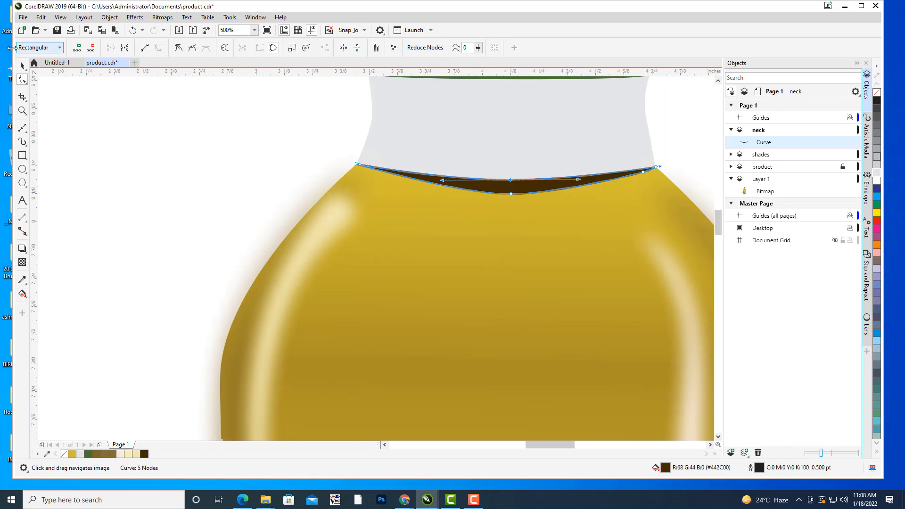
Examine the crescent's left end at the shoulder corner and compare the whole drawn bottle with the reference photo.
scroll(414, 161, up, 2)
scroll(264, 168, up, 2)
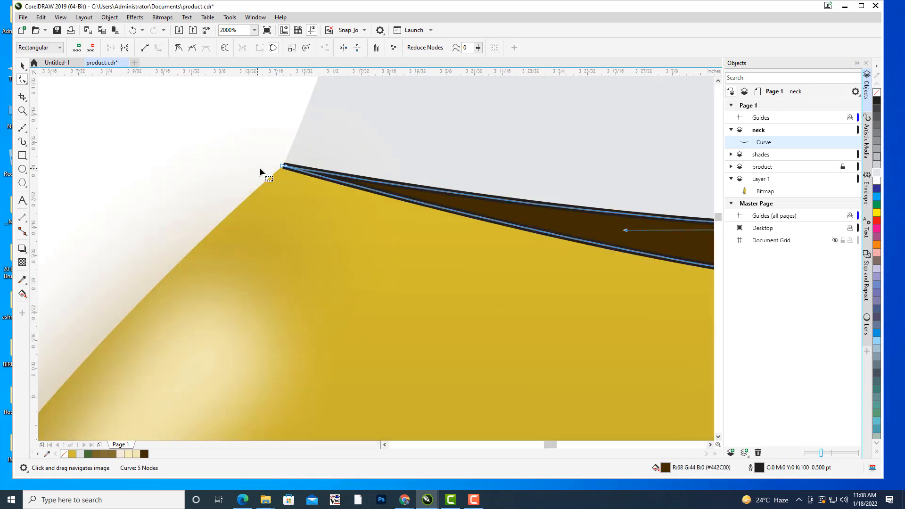
drag(285, 167, 286, 167)
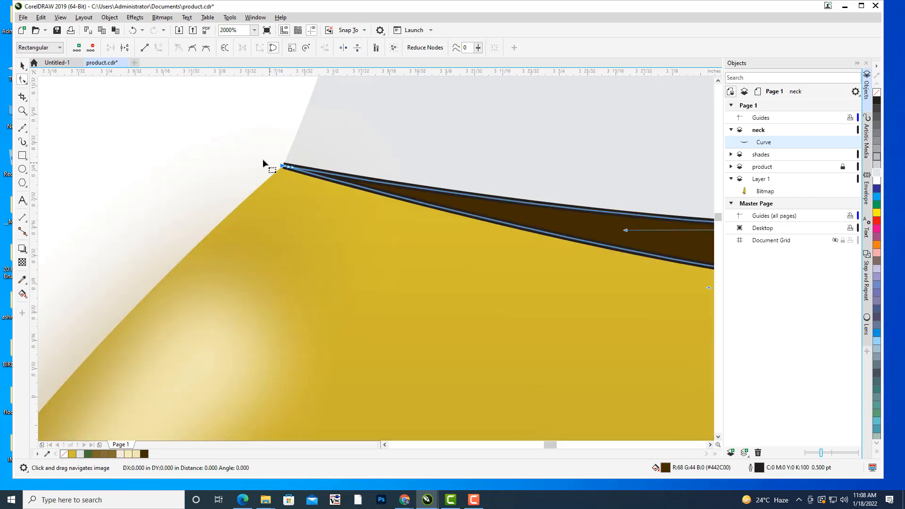
click(218, 174)
key(space)
scroll(218, 175, down, 2)
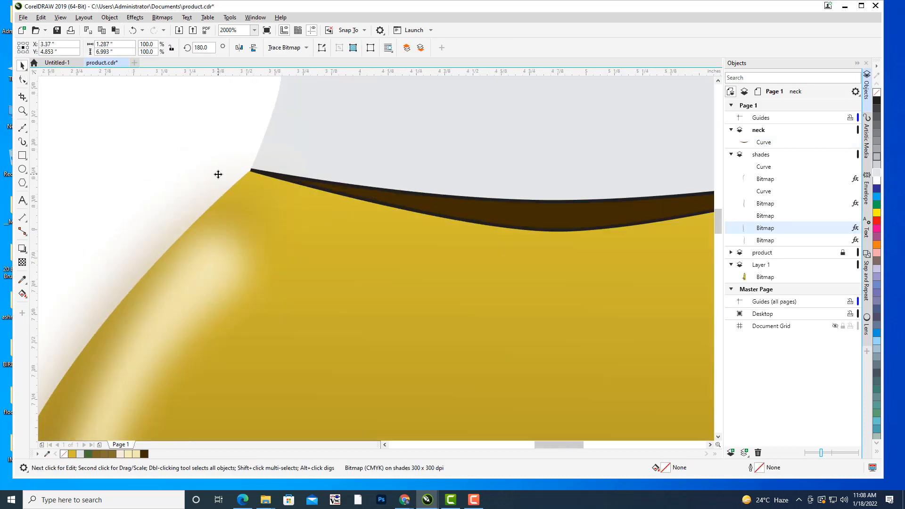
scroll(218, 175, down, 8)
click(593, 161)
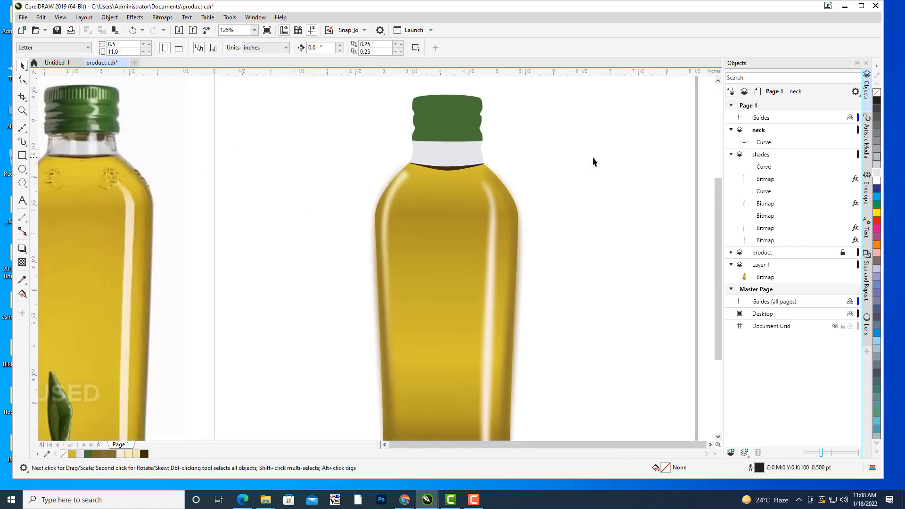
scroll(593, 161, down, 2)
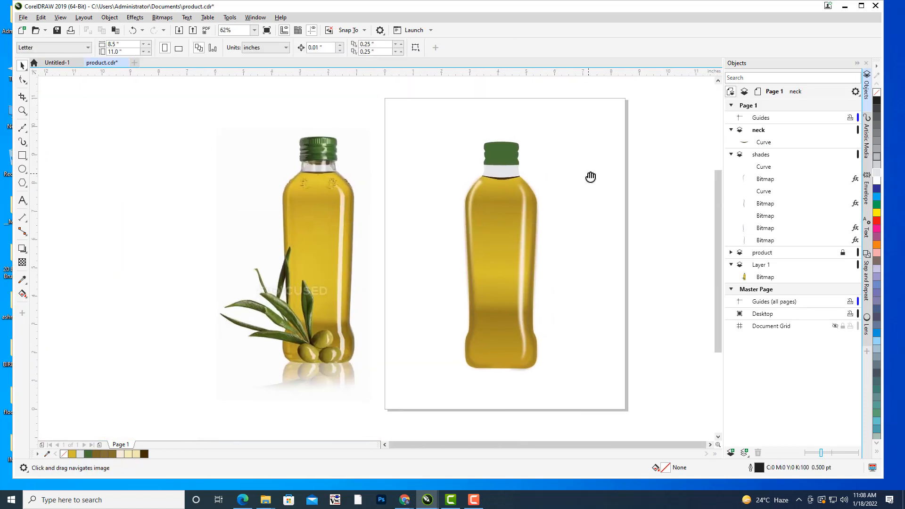
drag(587, 174, 584, 202)
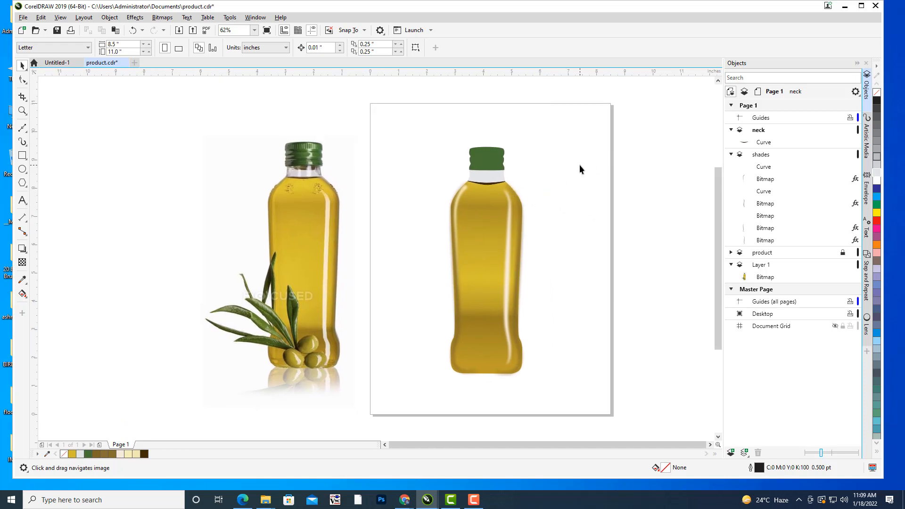
drag(580, 166, 594, 214)
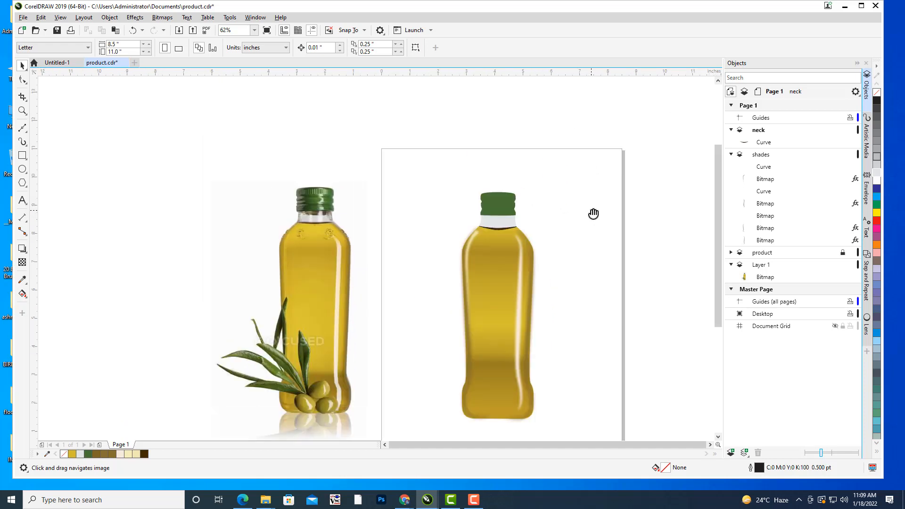
drag(593, 214, 601, 172)
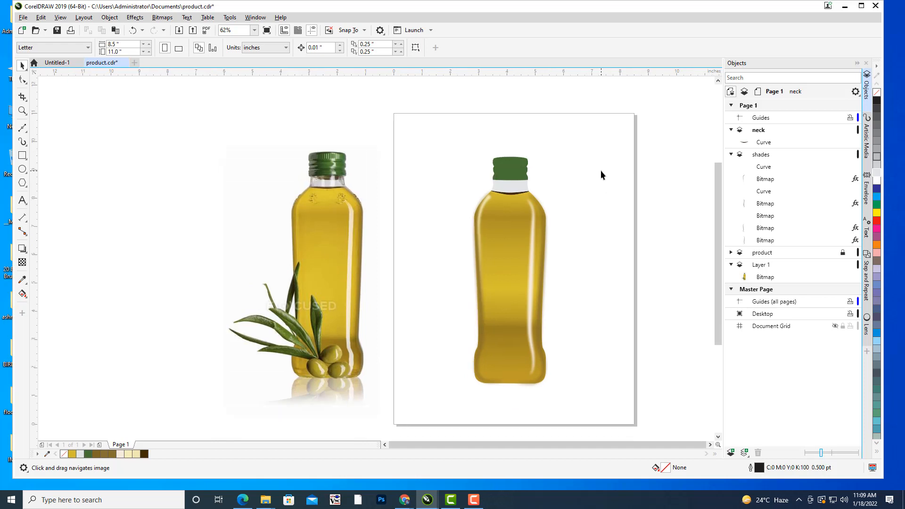
Collapse and lock the neck layer, and create a new active layer named neckshades above it.
click(764, 133)
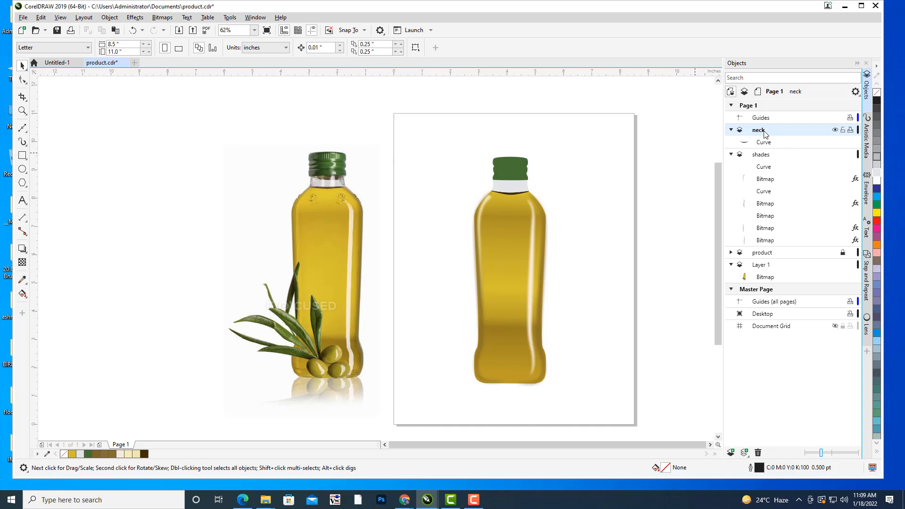
click(732, 131)
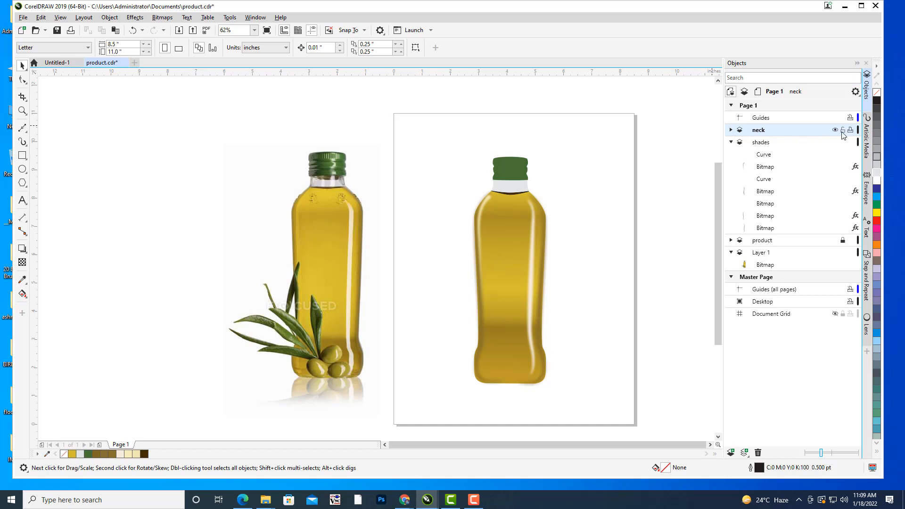
click(732, 453)
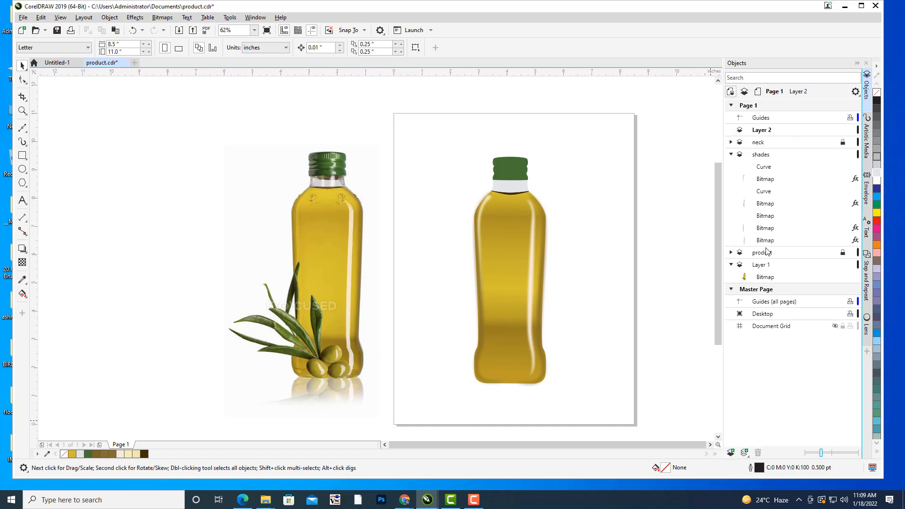
right_click(766, 136)
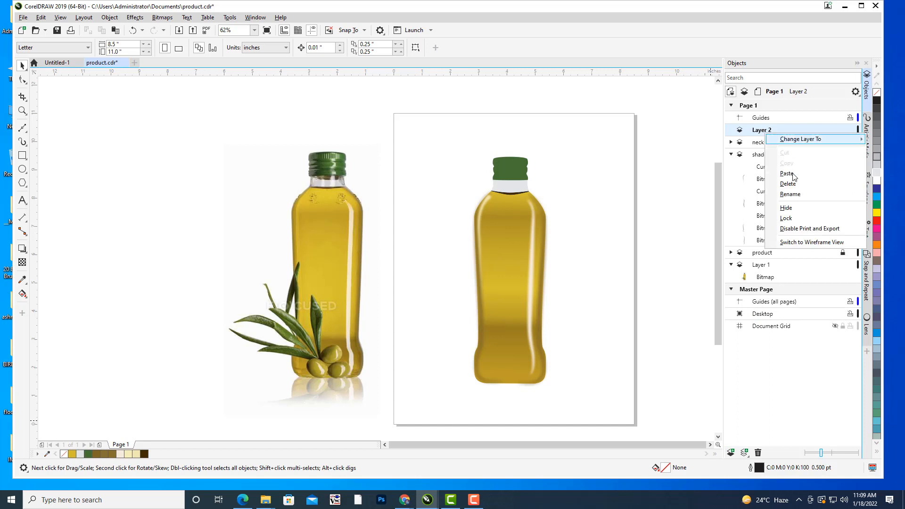
click(794, 198)
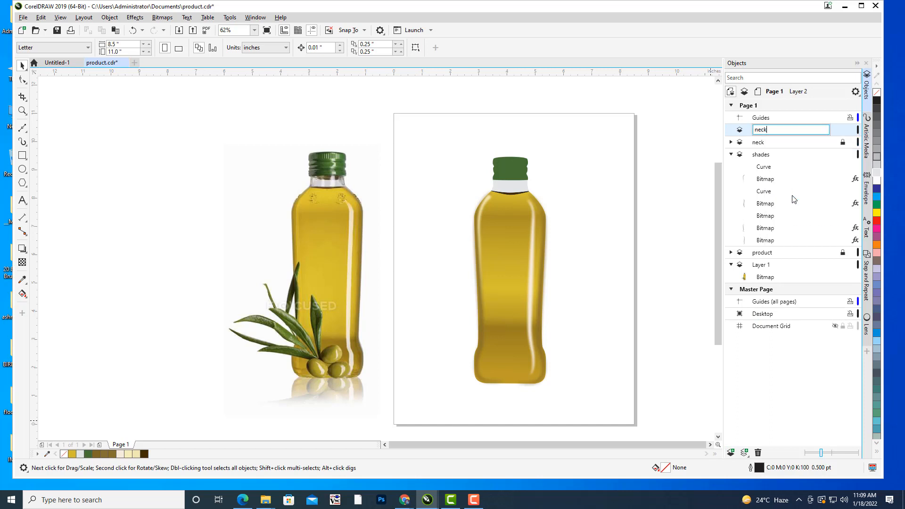
key(Return)
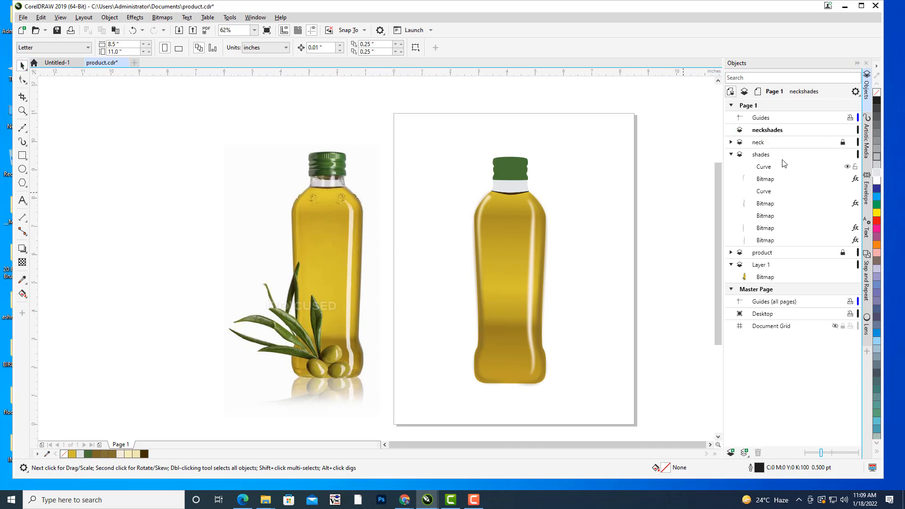
click(763, 132)
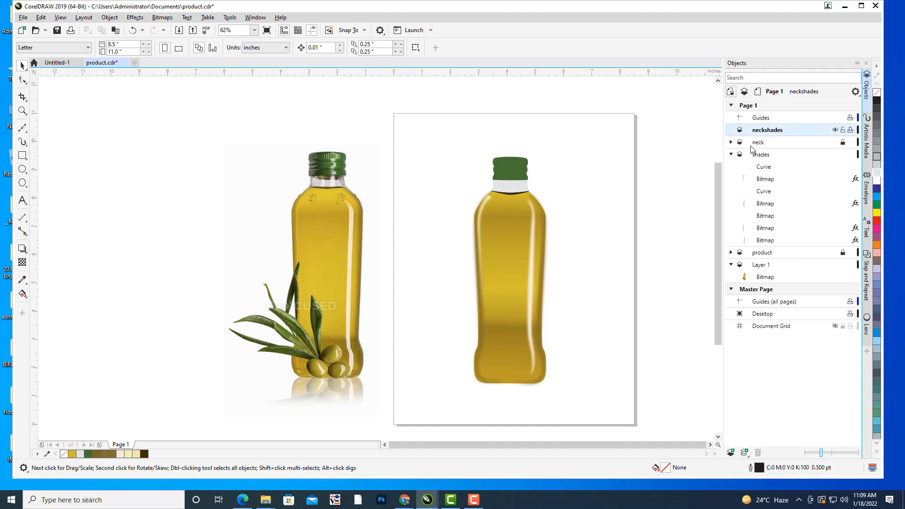
drag(600, 225, 627, 221)
scroll(569, 191, up, 1)
scroll(598, 211, up, 1)
drag(557, 228, 643, 231)
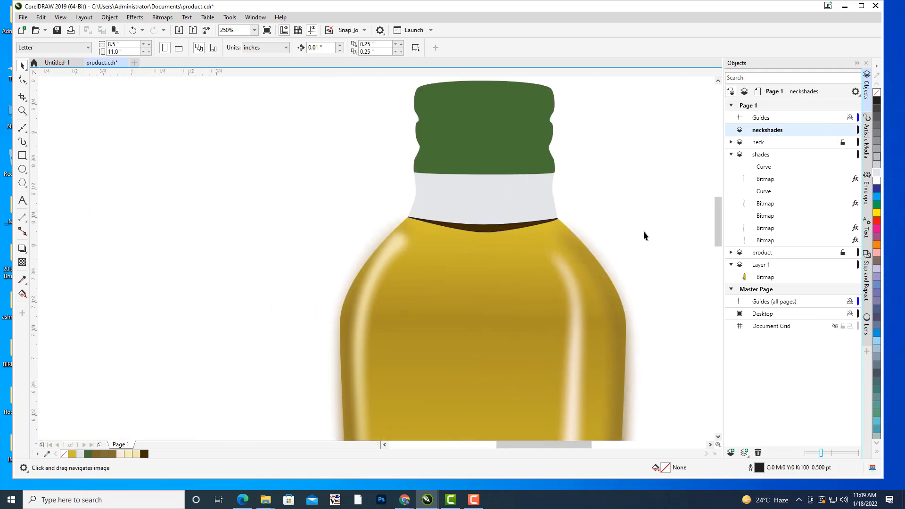
scroll(576, 197, down, 1)
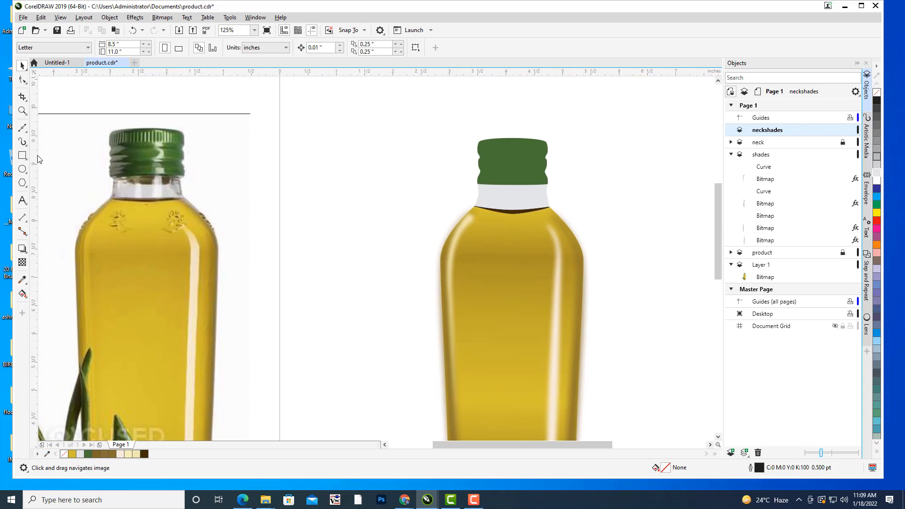
drag(340, 159, 360, 158)
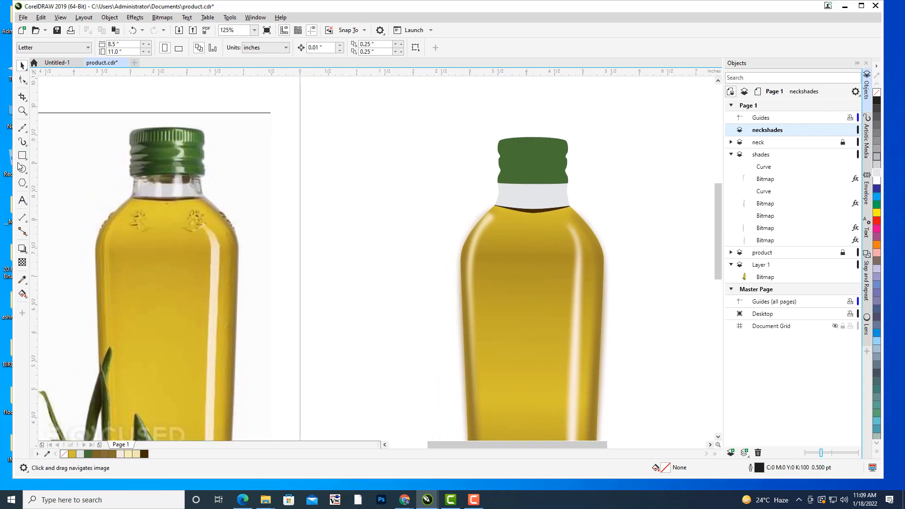
Draw a tall narrow rectangle about 0.115 by 0.402 in on the right half of the bottle's neck.
mouse_move(577, 184)
mouse_down()
mouse_move(557, 142)
mouse_move(580, 196)
mouse_up()
key(F6)
scroll(536, 230, up, 4)
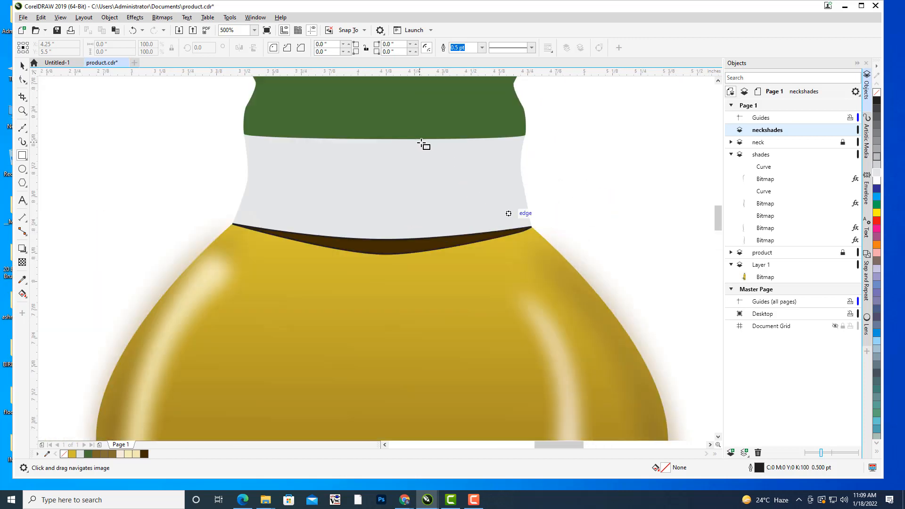
drag(420, 142, 446, 233)
Round all four corners of the neck rectangle to a radius of about 0.018 in.
key(F10)
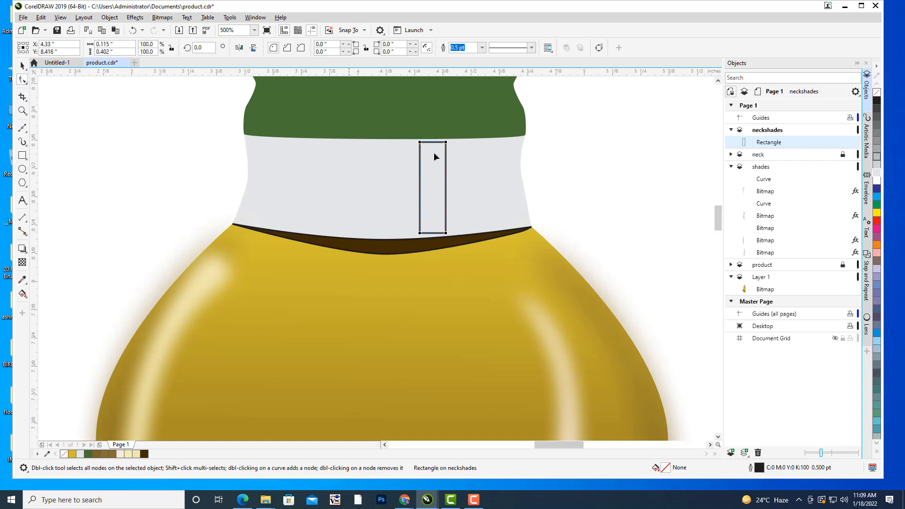
drag(419, 142, 428, 142)
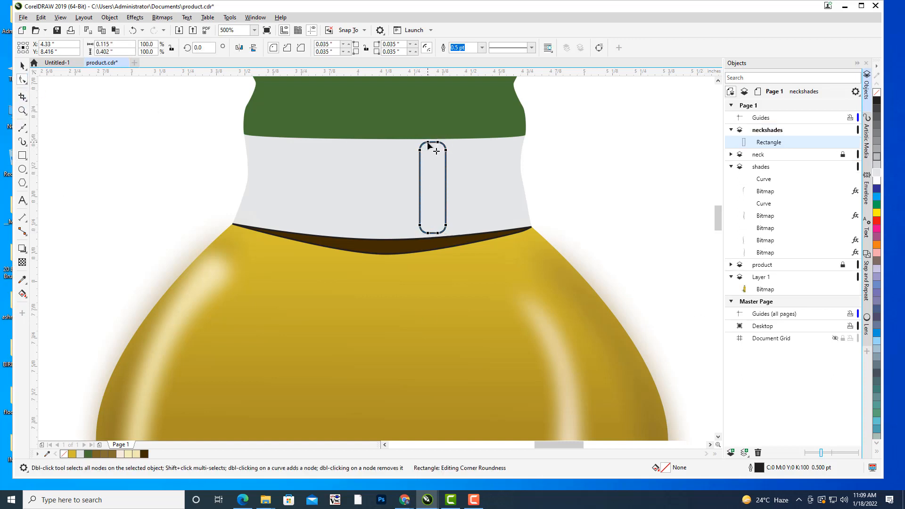
scroll(391, 141, up, 1)
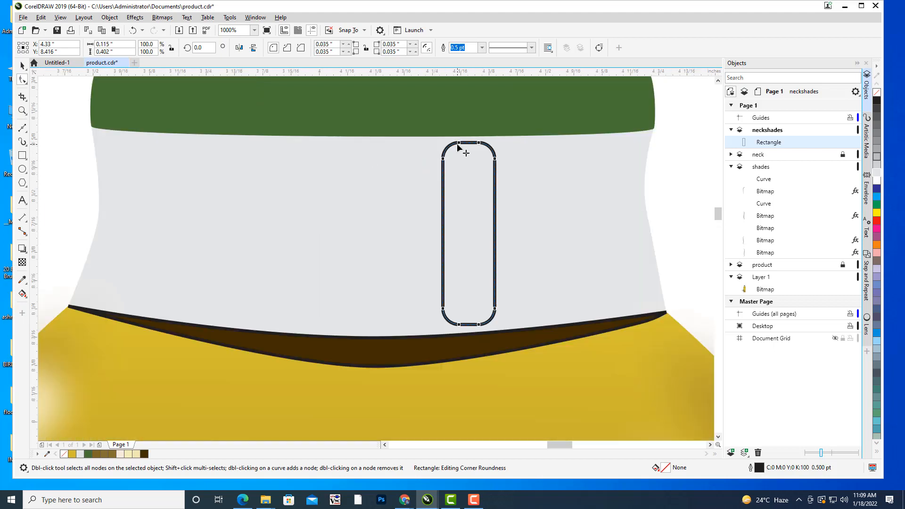
drag(458, 145, 450, 143)
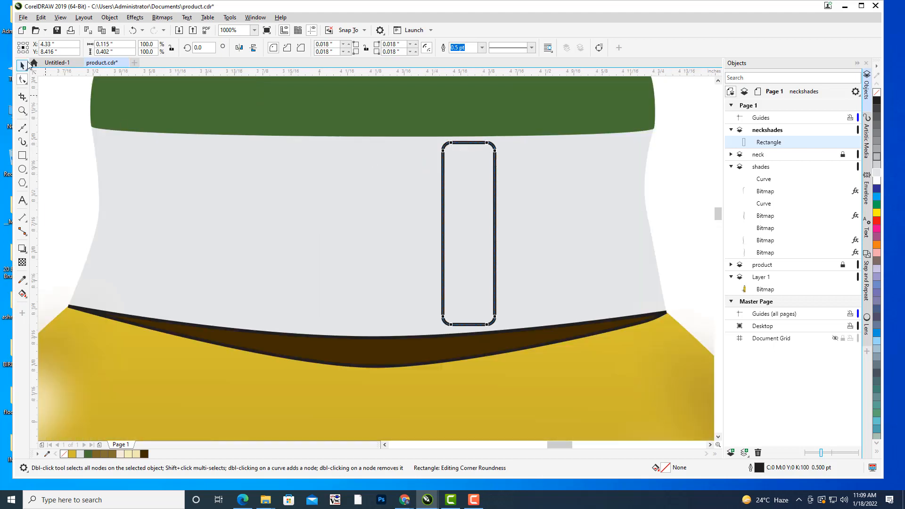
click(103, 137)
scroll(142, 137, down, 1)
drag(327, 175, 546, 212)
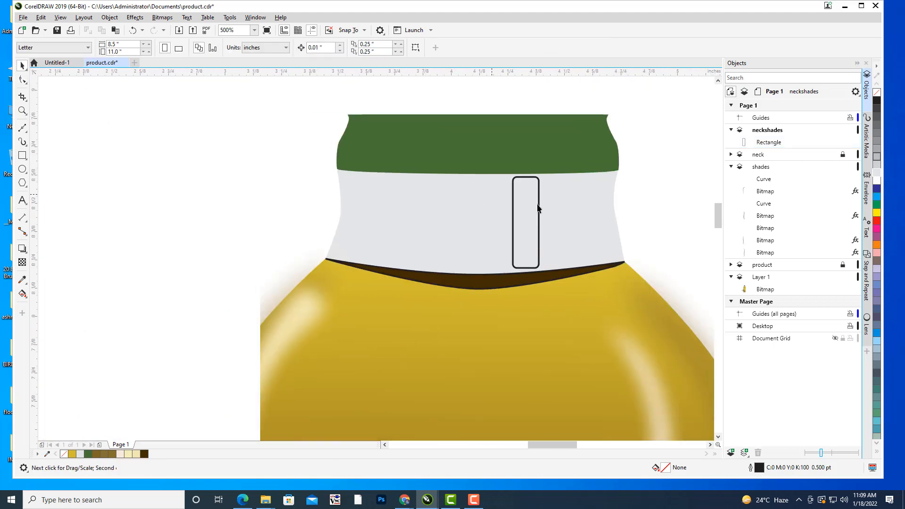
click(539, 191)
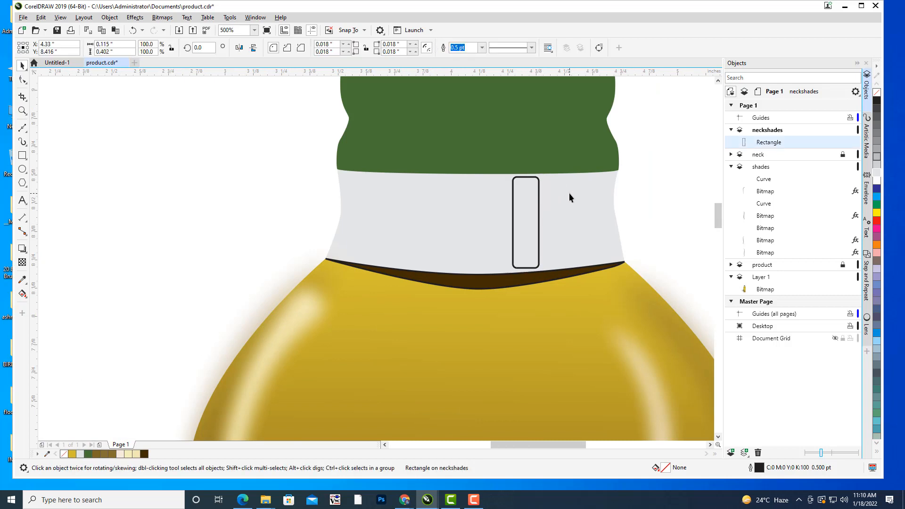
Try to color the neck rectangle with the near-white sampled from the photo's neck, and undo it.
scroll(570, 194, down, 1)
scroll(361, 201, down, 1)
scroll(330, 198, left, 3)
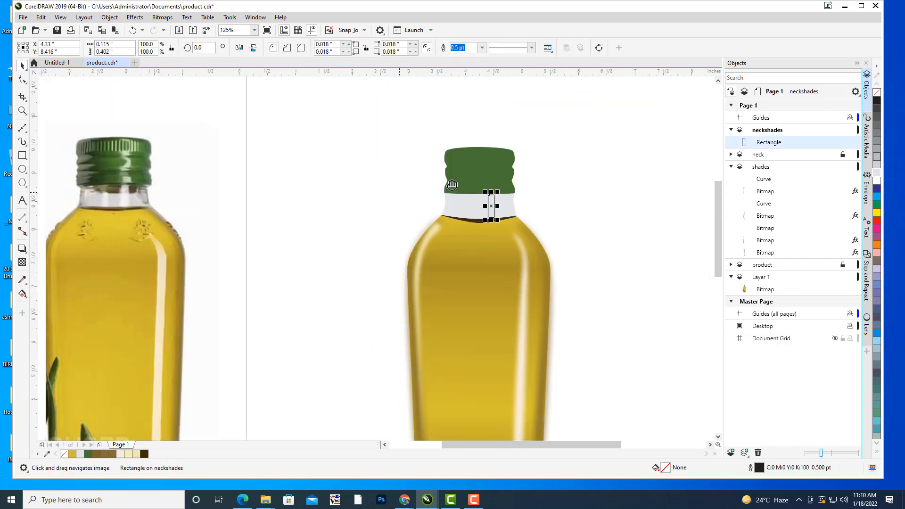
click(23, 280)
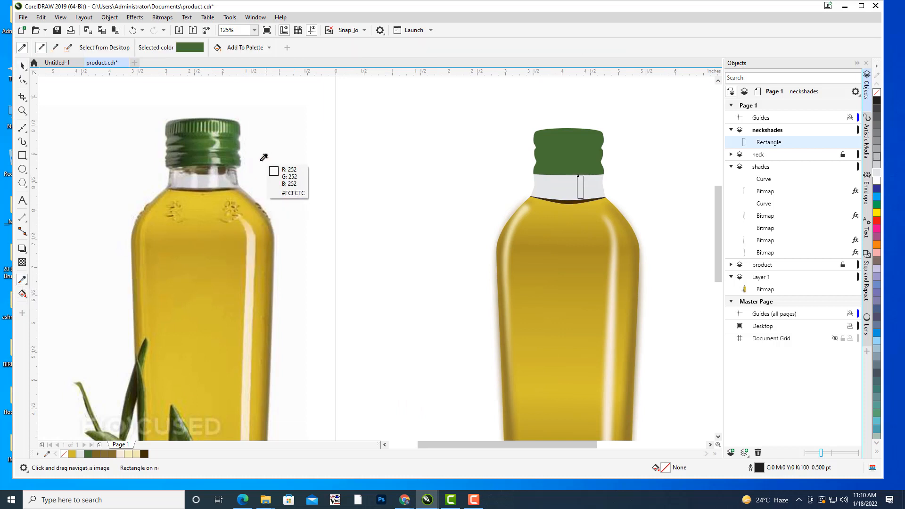
click(216, 178)
click(578, 179)
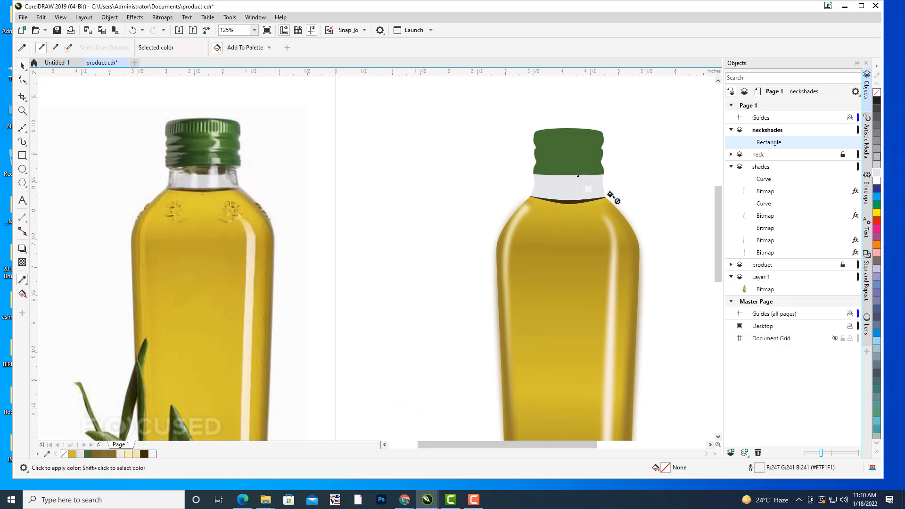
key(ctrl+z)
Fill the neck rectangle with the pale color #F6F1F7 sampled from the highlight on the photo's neck.
double_click(668, 470)
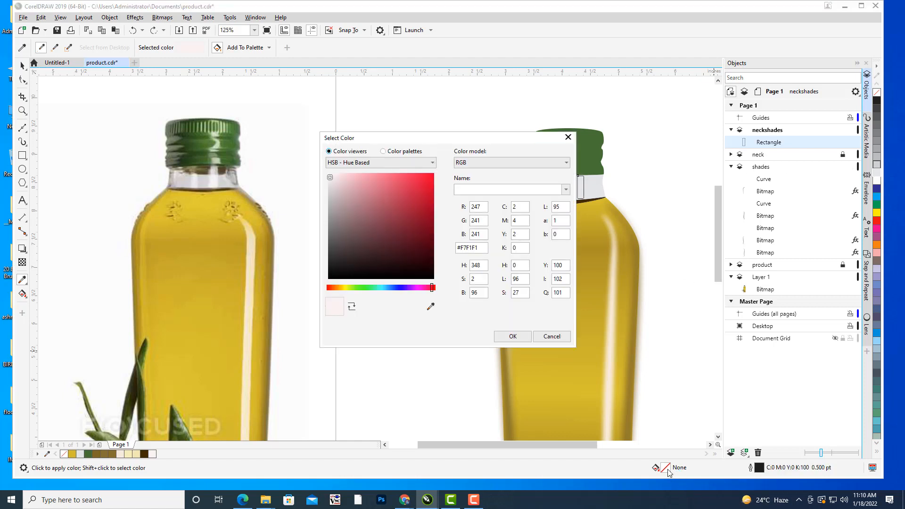
drag(411, 133, 570, 62)
click(589, 235)
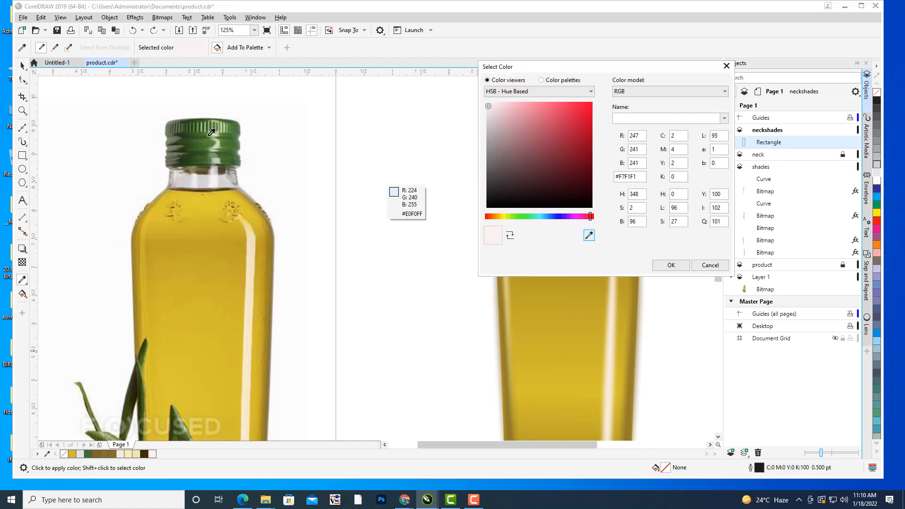
click(218, 181)
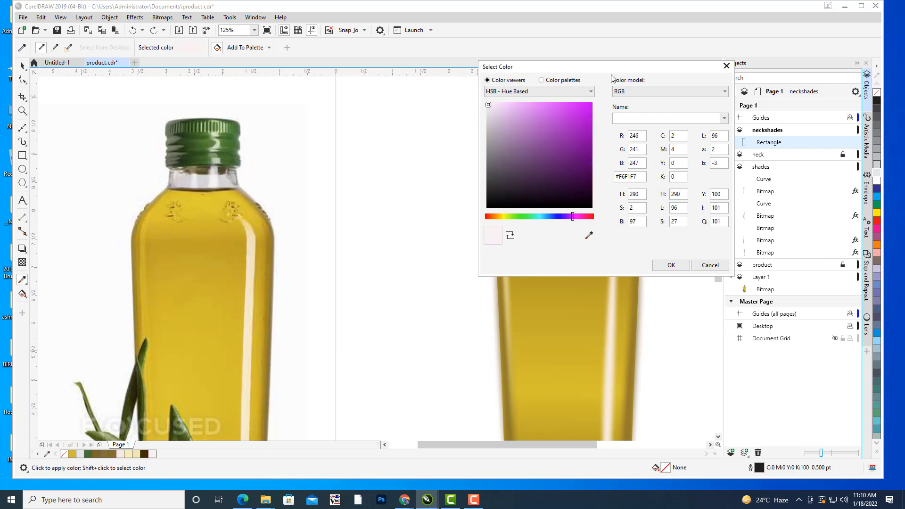
drag(594, 72, 733, 103)
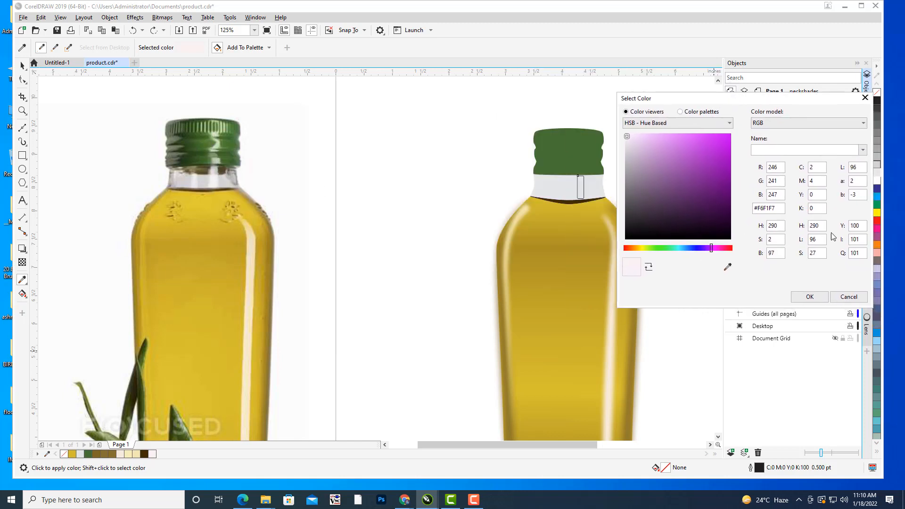
click(811, 299)
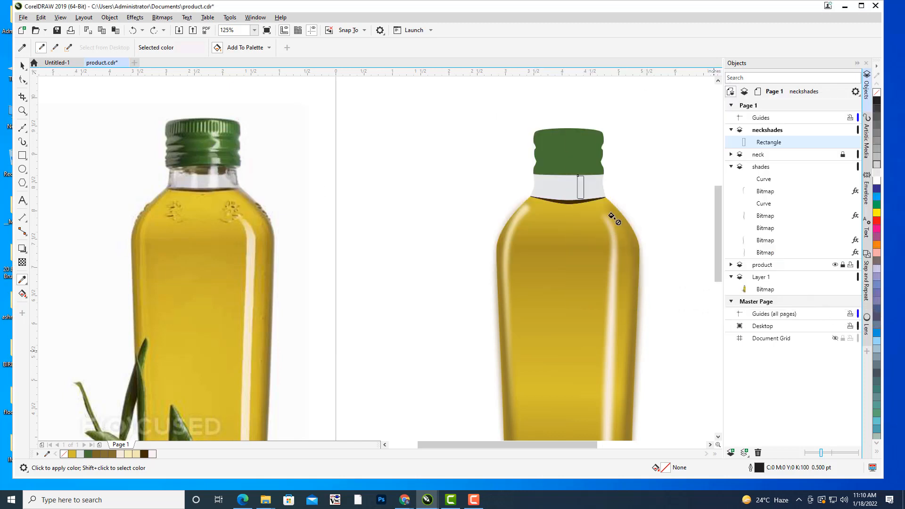
click(578, 184)
scroll(639, 194, up, 2)
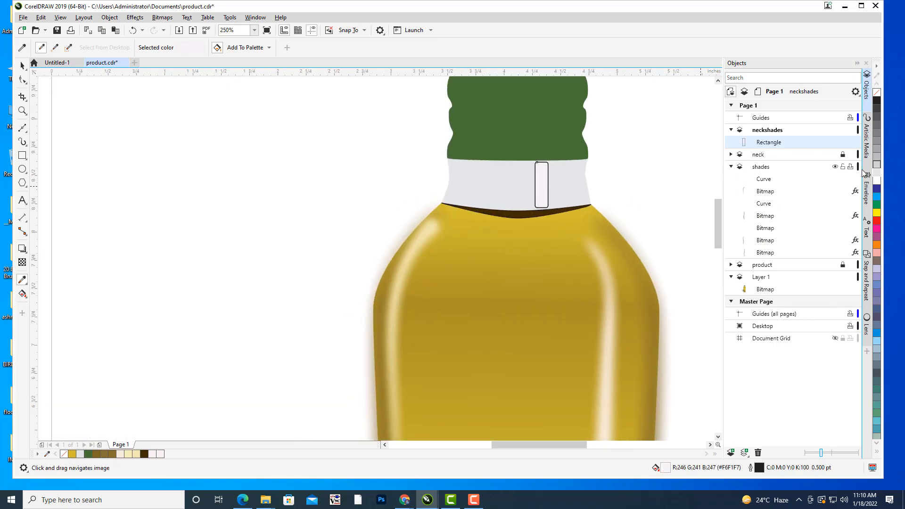
Fill the neck rectangle with white and set its outline width to None.
click(877, 180)
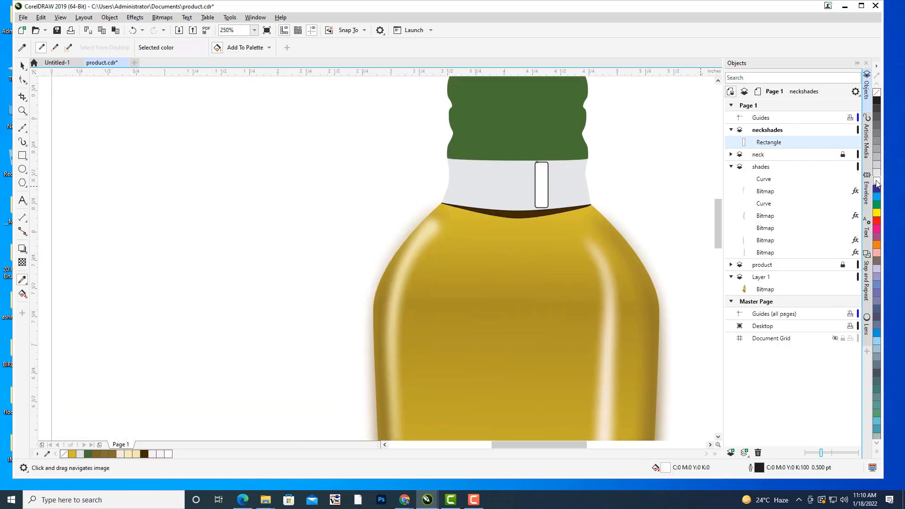
click(23, 66)
click(615, 225)
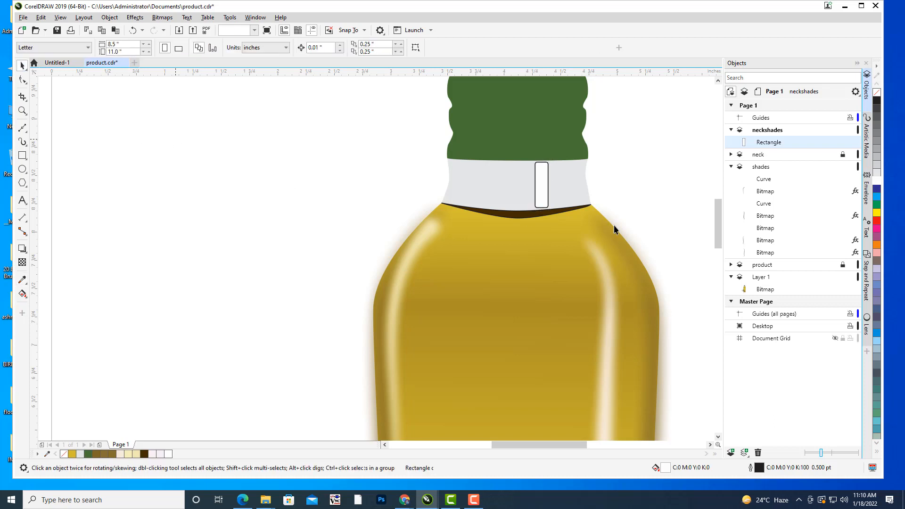
click(543, 180)
click(483, 51)
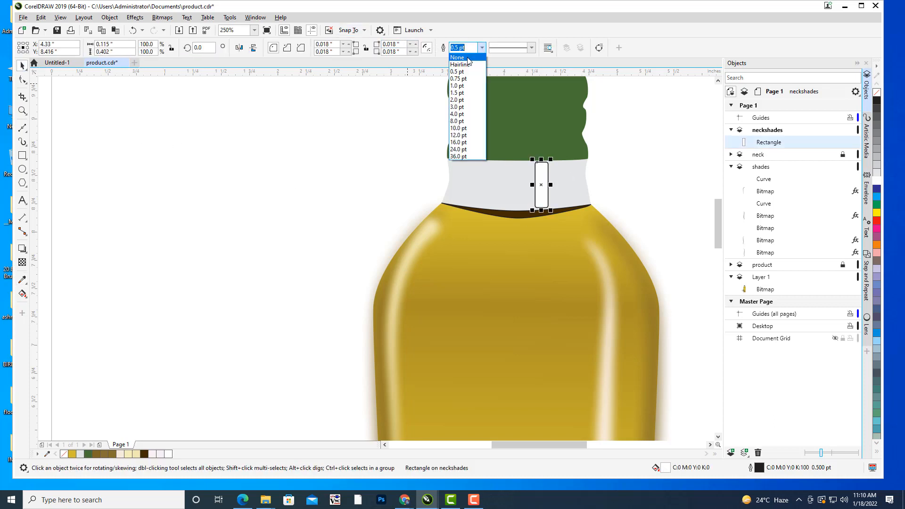
click(462, 58)
click(692, 174)
Duplicate the white rectangle, scale the copy down, and place it on the left half of the neck.
scroll(679, 146, down, 1)
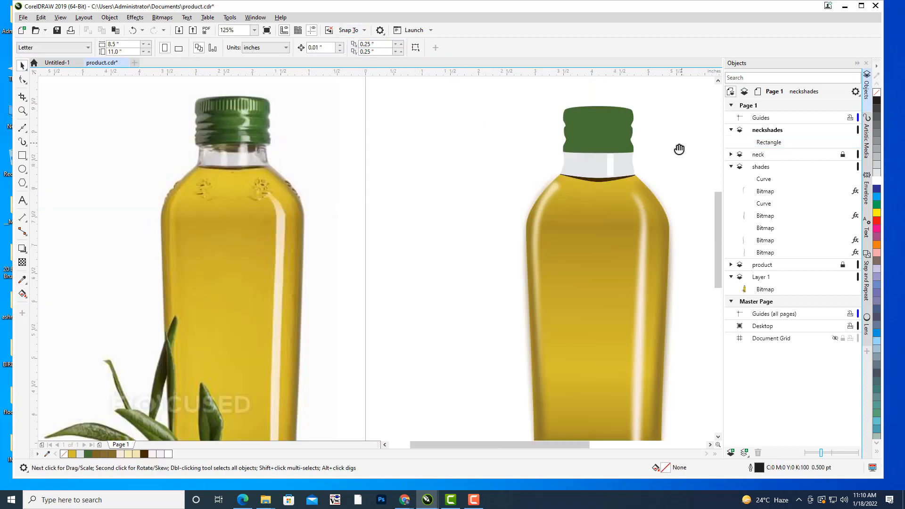
drag(679, 147, 649, 164)
scroll(605, 184, up, 1)
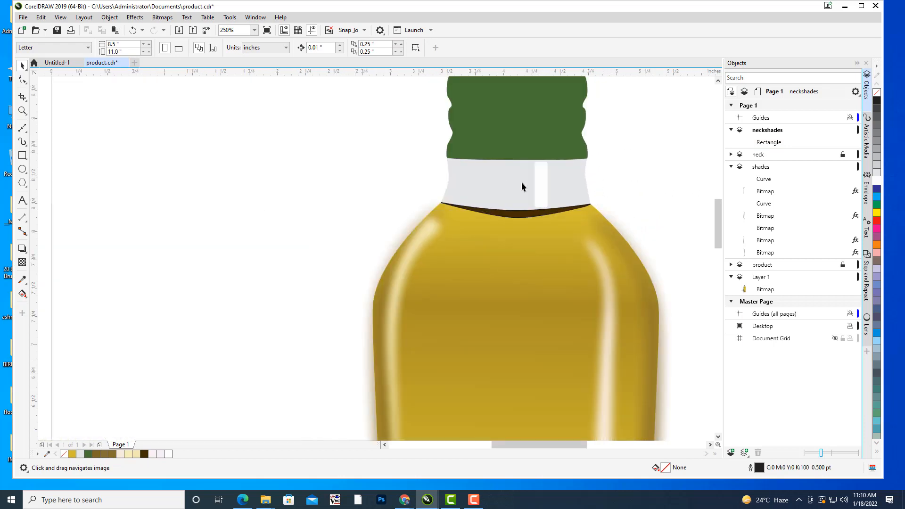
click(542, 179)
drag(592, 156, 515, 173)
key(ctrl+d)
key(space)
click(645, 165)
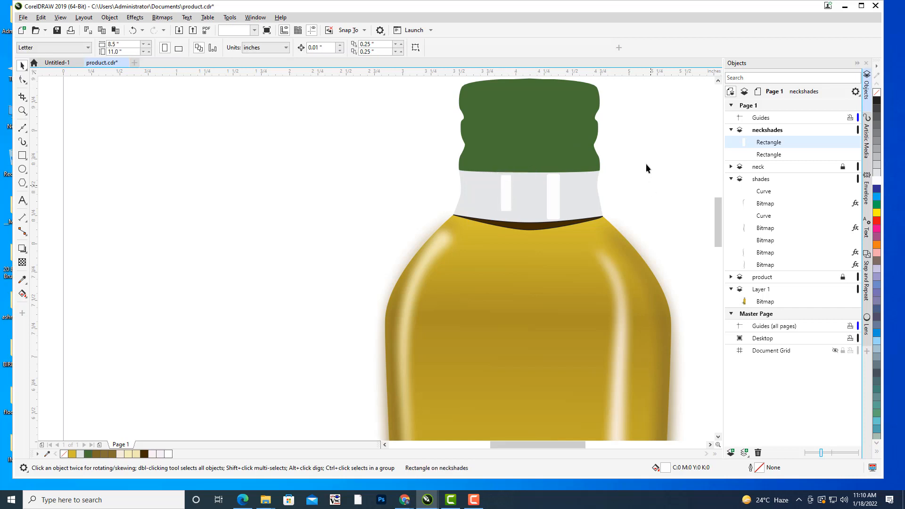
Lengthen the left highlight rectangle downward to a height of about 0.337 in.
scroll(648, 158, down, 2)
drag(648, 158, 632, 166)
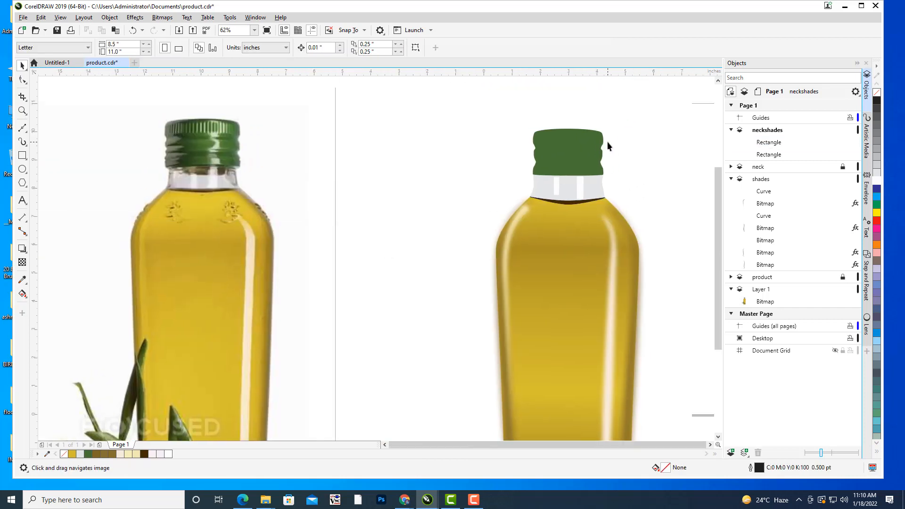
scroll(618, 157, up, 2)
scroll(588, 176, up, 4)
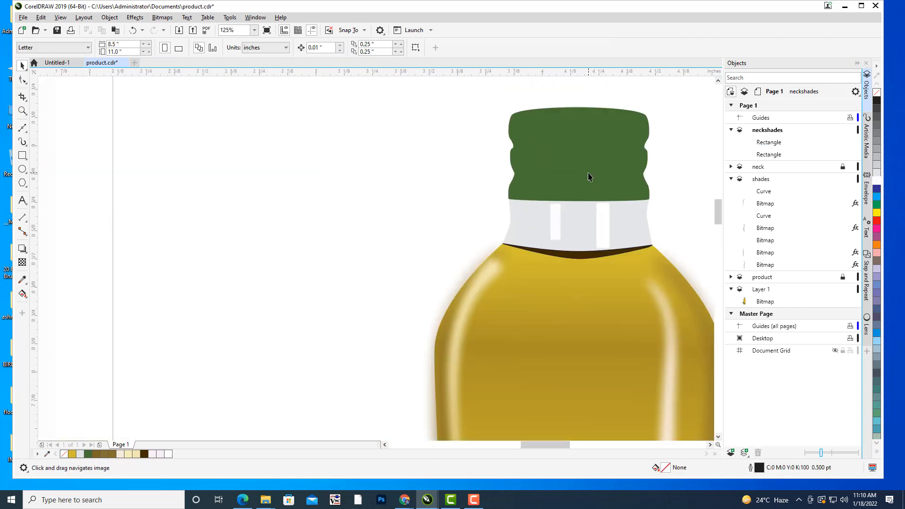
click(524, 260)
drag(523, 260, 529, 230)
click(379, 210)
Duplicate the left highlight as a smaller strip, about 0.043 by 0.159 in, near the neck's far left edge.
scroll(375, 197, down, 1)
drag(375, 197, 584, 203)
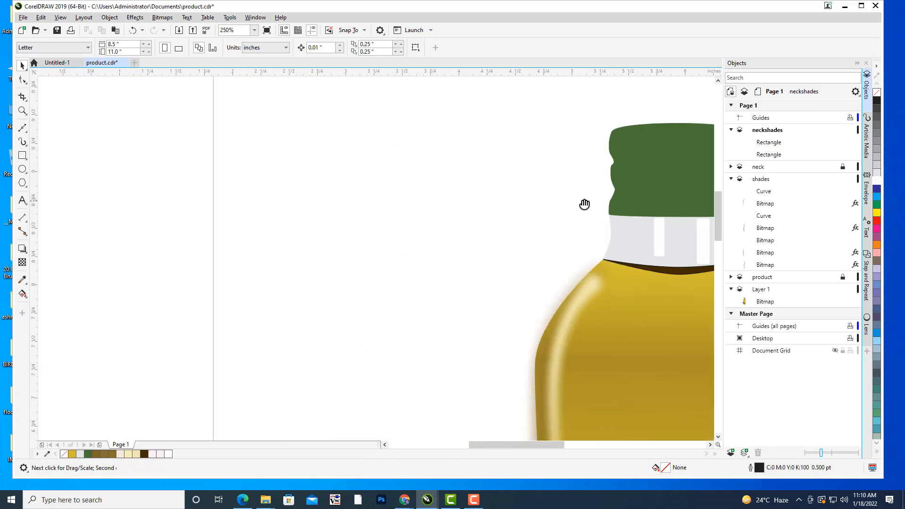
scroll(363, 170, down, 1)
drag(363, 170, 399, 173)
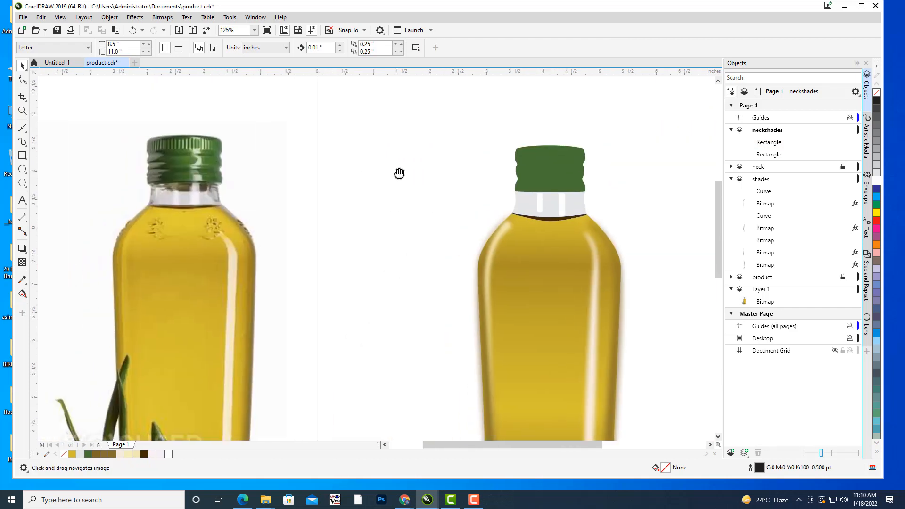
drag(566, 166, 557, 147)
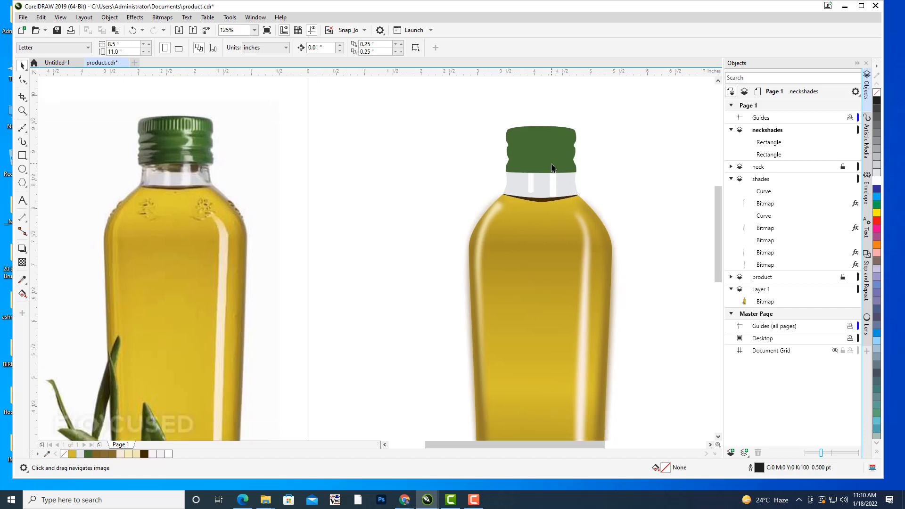
scroll(552, 168, up, 1)
click(510, 206)
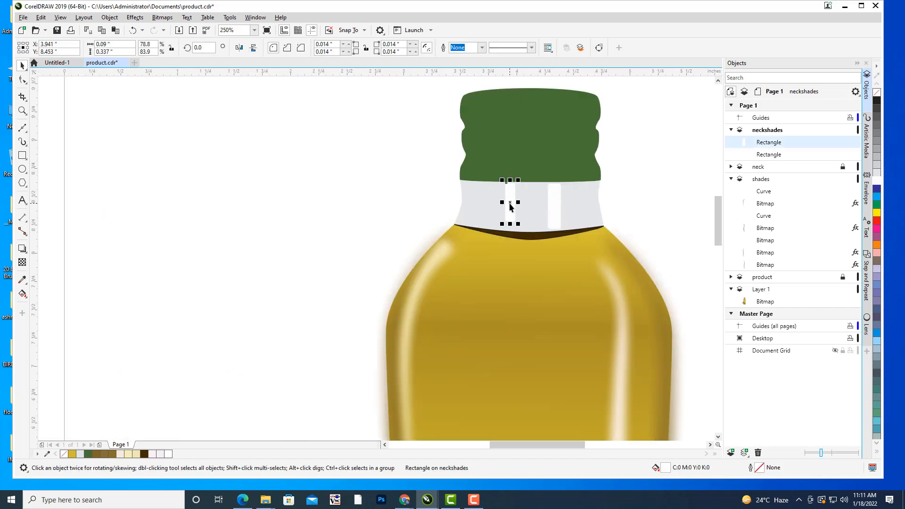
key(ctrl+d)
drag(540, 177, 591, 178)
click(380, 167)
Select each of the three neckshades rectangles in turn to check which neck highlight it is.
scroll(389, 166, down, 1)
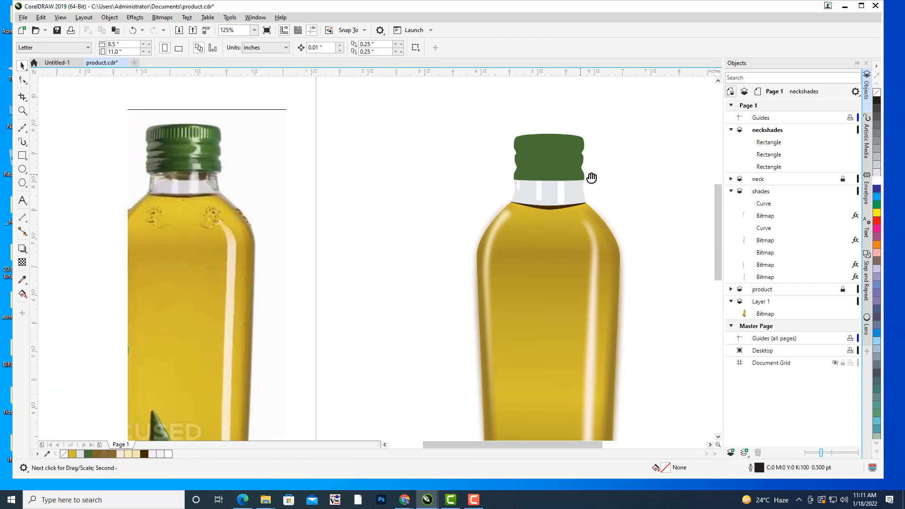
scroll(592, 177, down, 1)
click(530, 205)
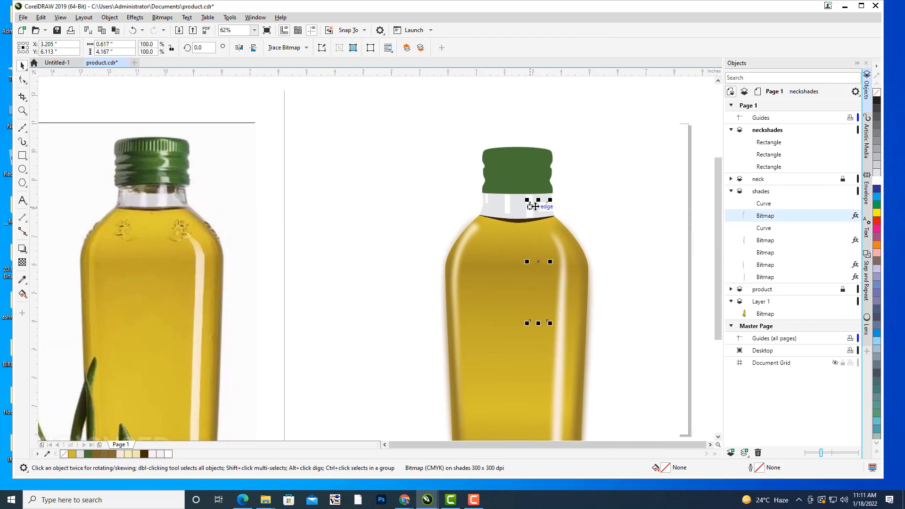
click(663, 166)
click(768, 142)
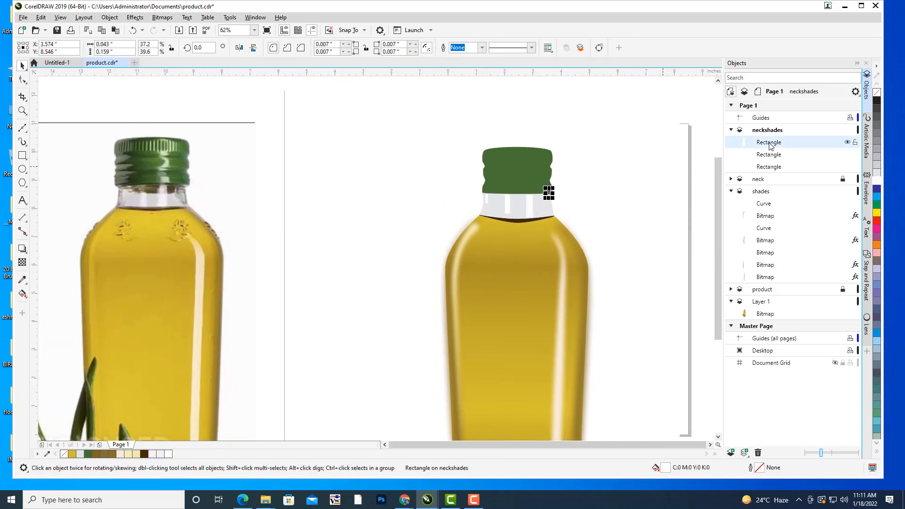
click(769, 156)
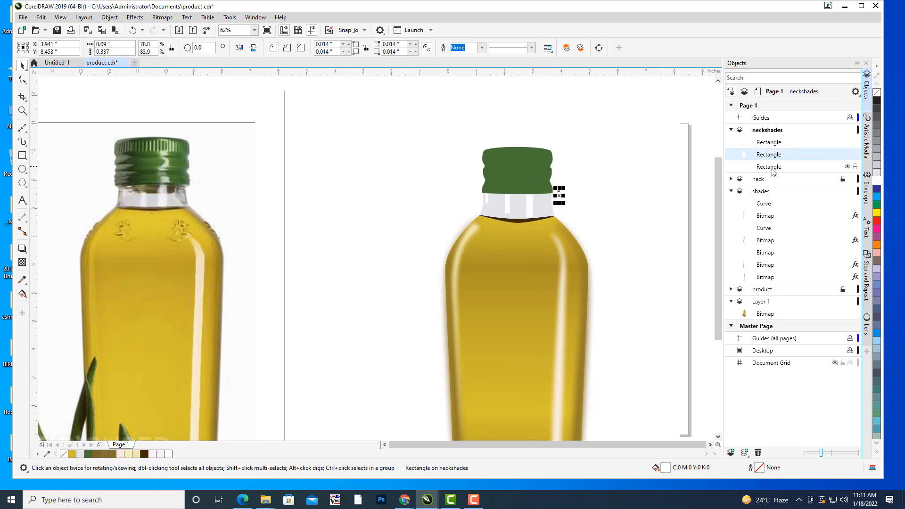
click(770, 167)
click(603, 205)
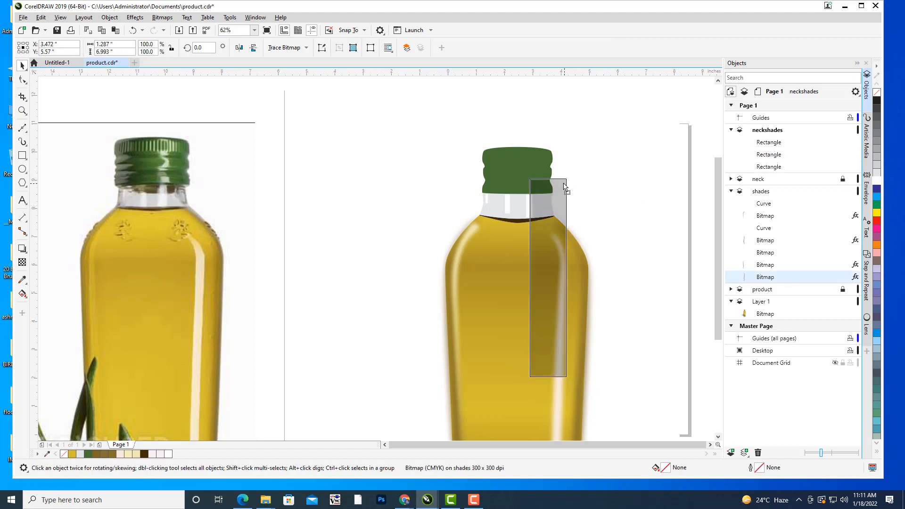
key(ctrl+z)
click(647, 177)
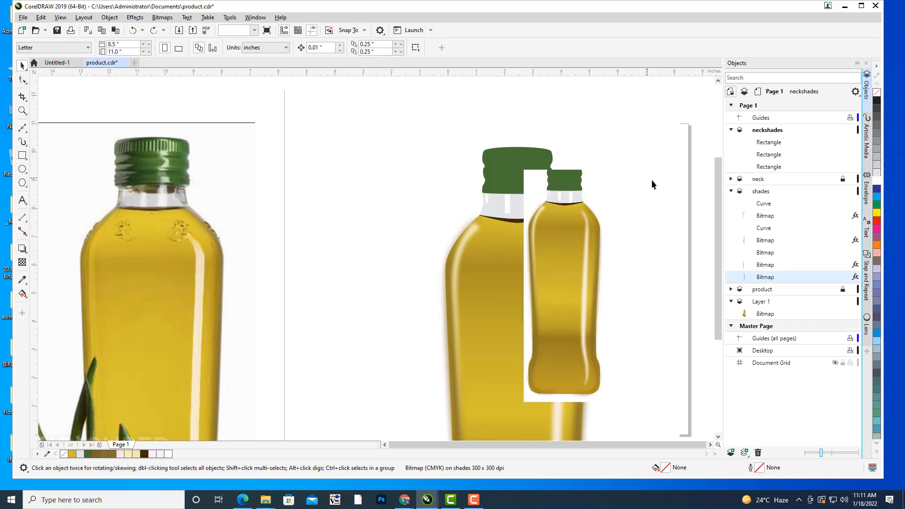
scroll(652, 180, down, 1)
drag(652, 180, 528, 181)
scroll(528, 181, up, 1)
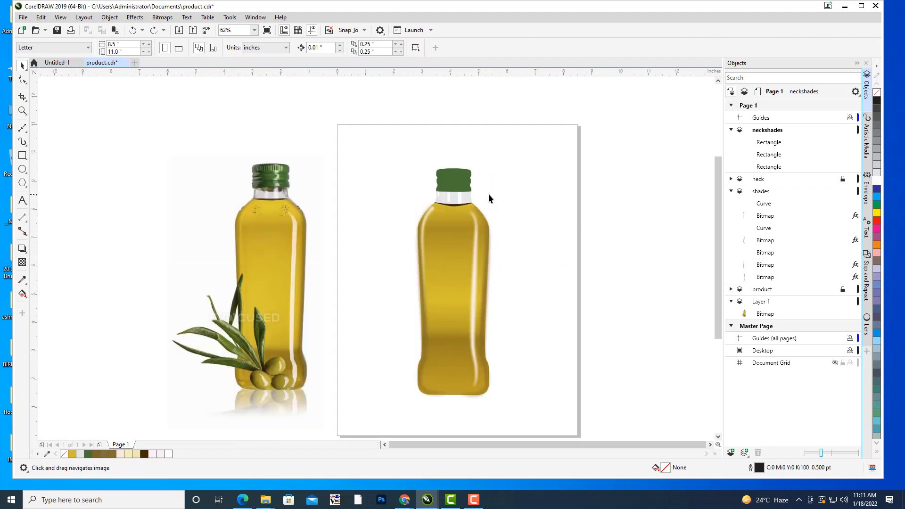
Convert the tallest white rectangle on the right half of the neck to a 300 dpi CMYK bitmap.
click(774, 143)
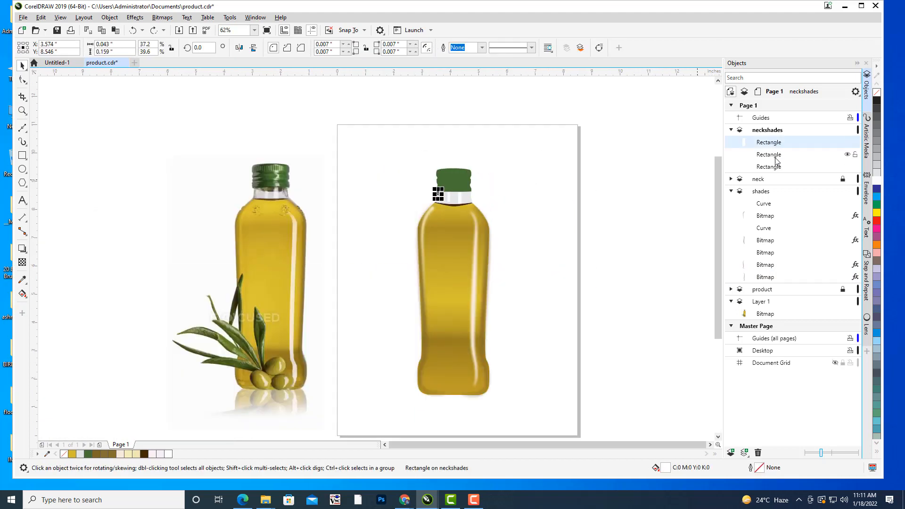
click(773, 155)
click(776, 170)
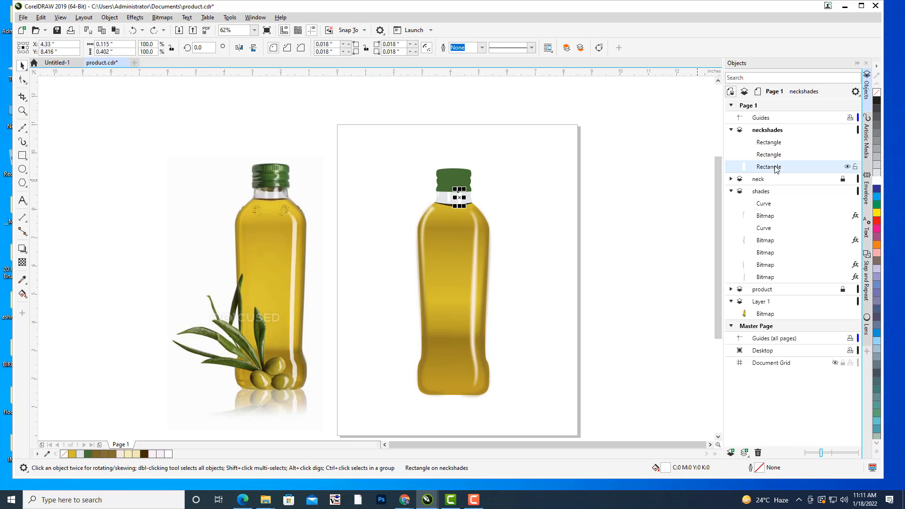
drag(554, 208, 593, 222)
scroll(530, 197, up, 1)
scroll(571, 219, up, 1)
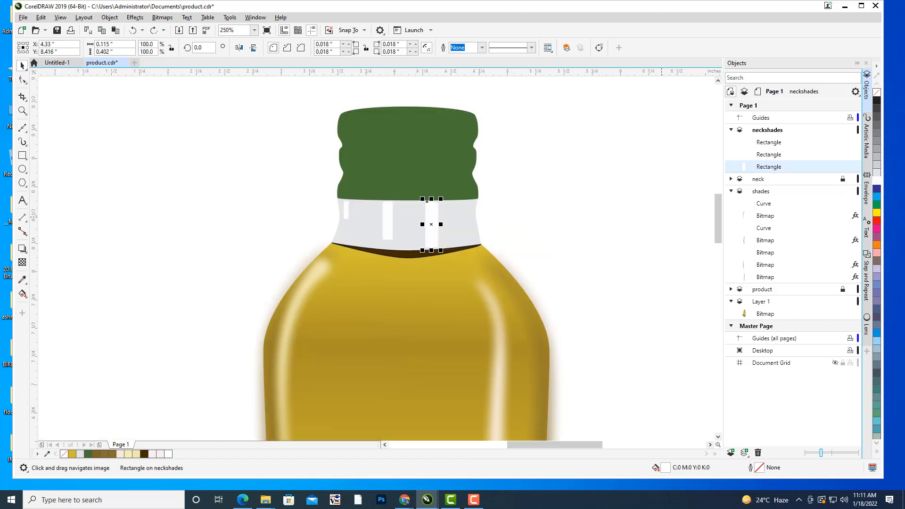
click(162, 18)
click(177, 28)
click(458, 296)
Apply a Gaussian Blur with a 3.4 pixel radius to the right neck highlight bitmap.
click(135, 17)
mouse_move(155, 75)
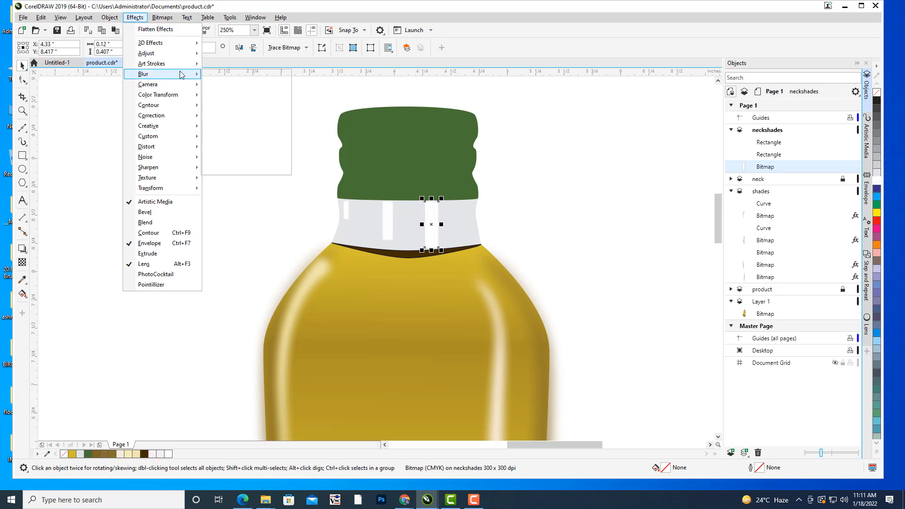
click(232, 86)
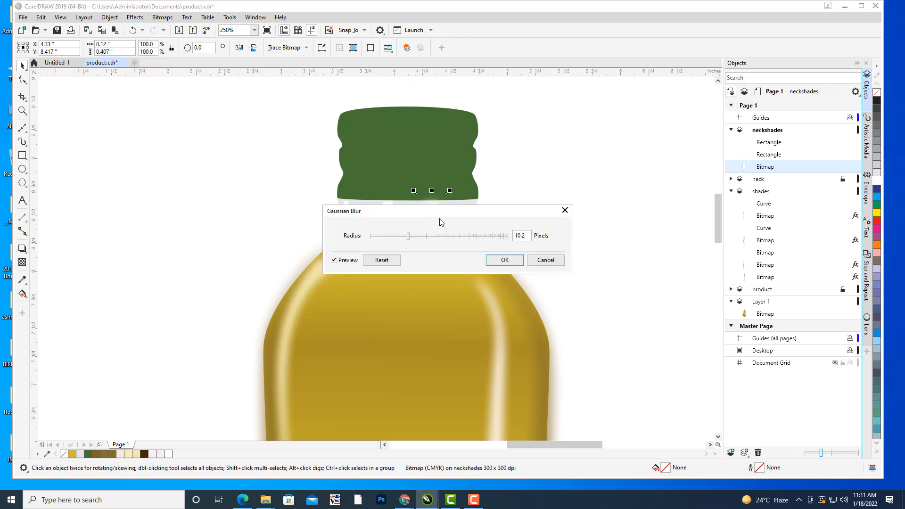
drag(443, 208, 651, 172)
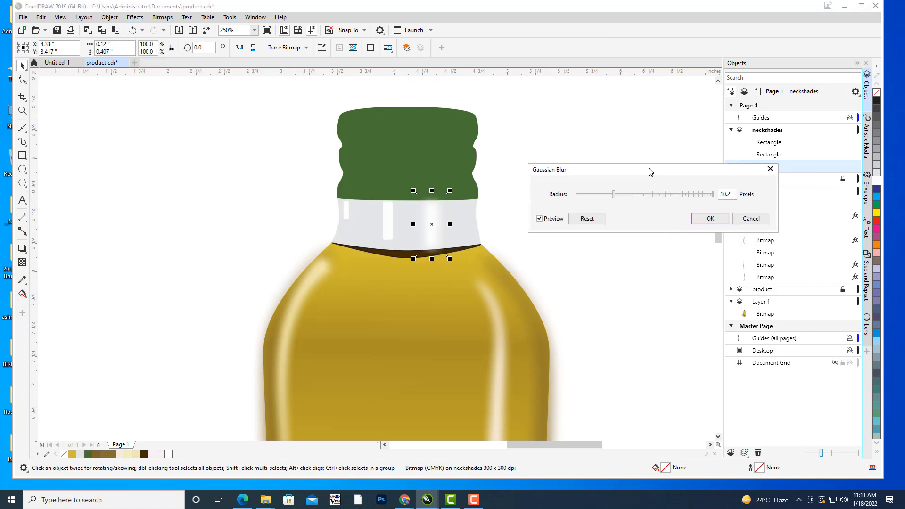
click(608, 195)
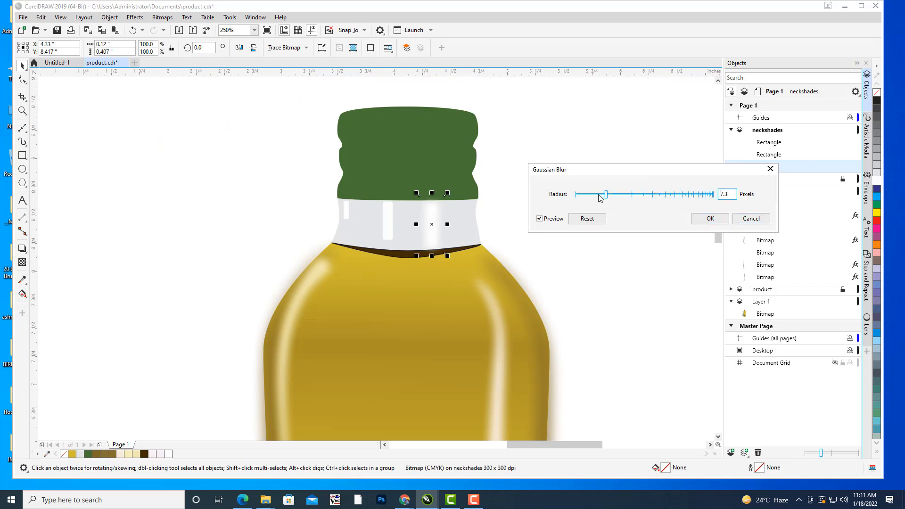
click(599, 194)
click(593, 194)
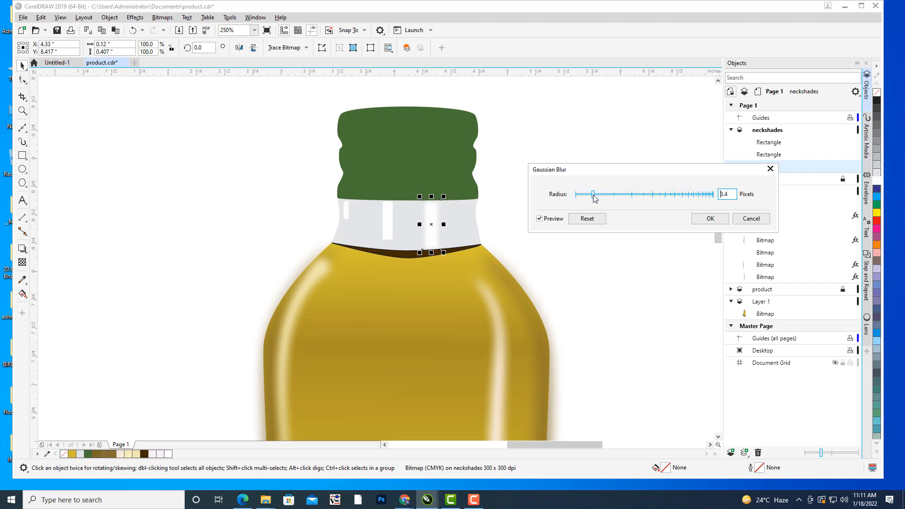
click(709, 219)
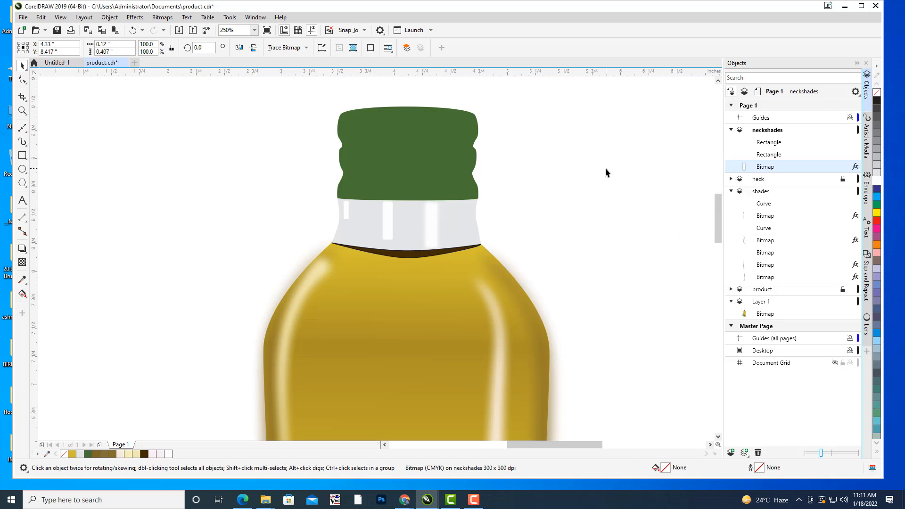
click(512, 239)
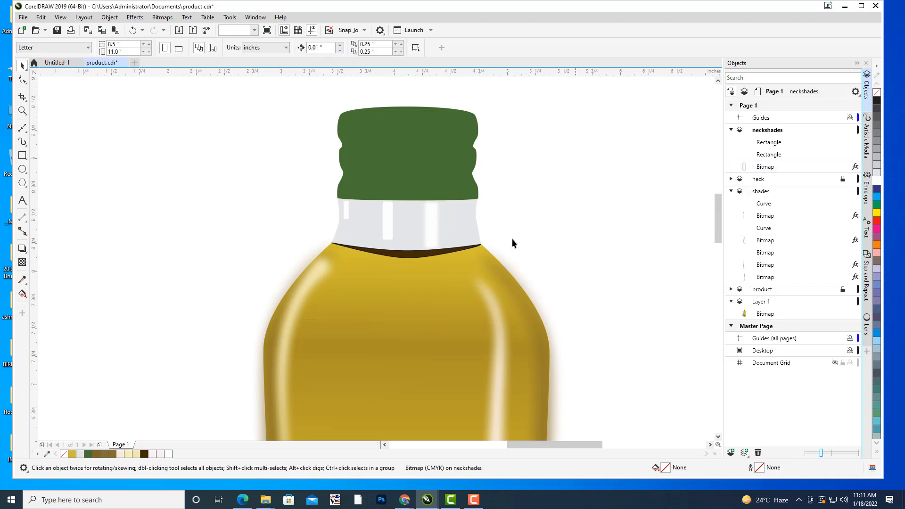
Apply a Gaussian Blur with a 3.4 pixel radius to the middle neckshades rectangle, left of the neck's centre.
click(769, 155)
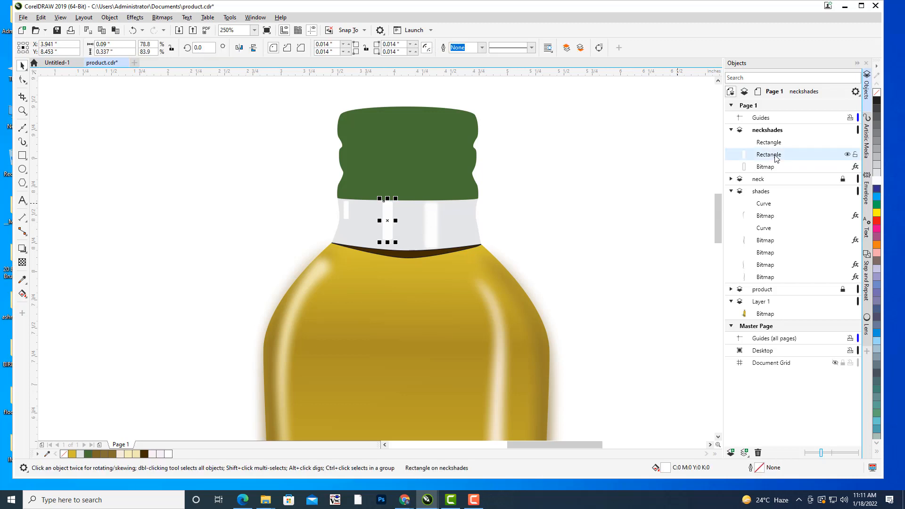
click(135, 18)
mouse_move(150, 75)
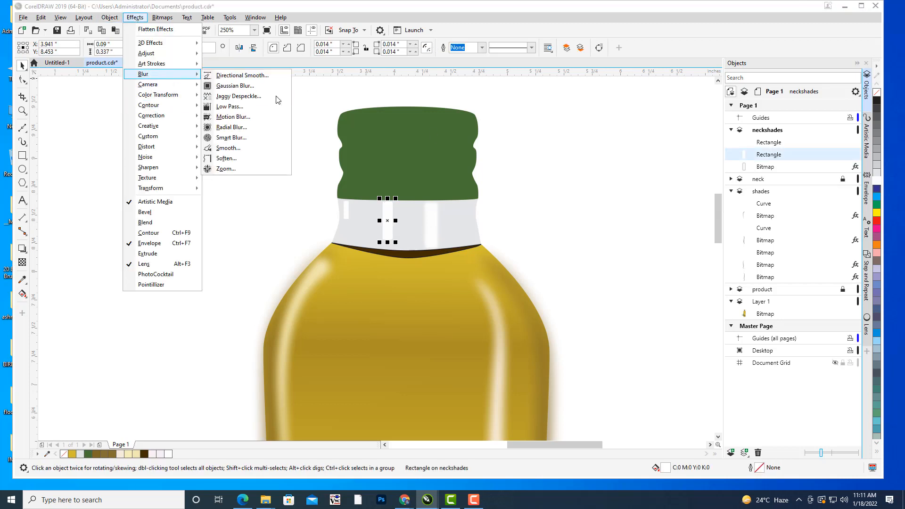
click(255, 88)
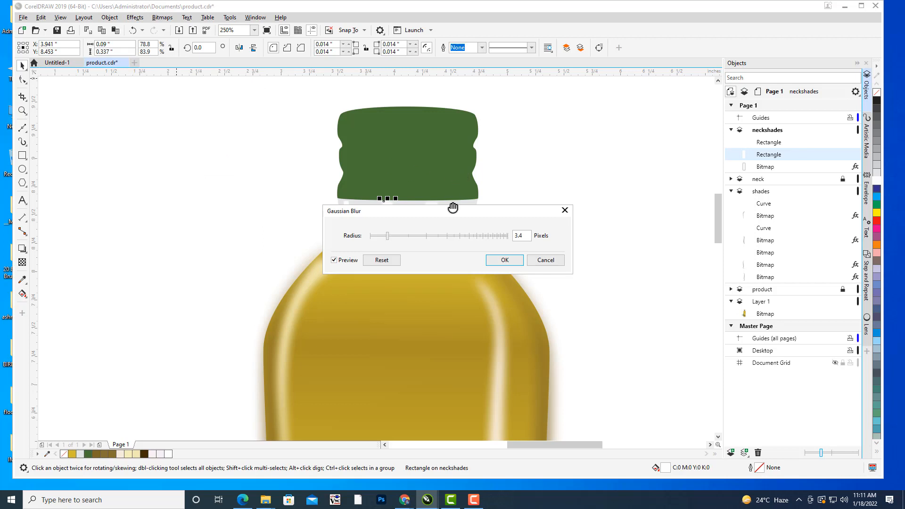
drag(453, 214, 637, 127)
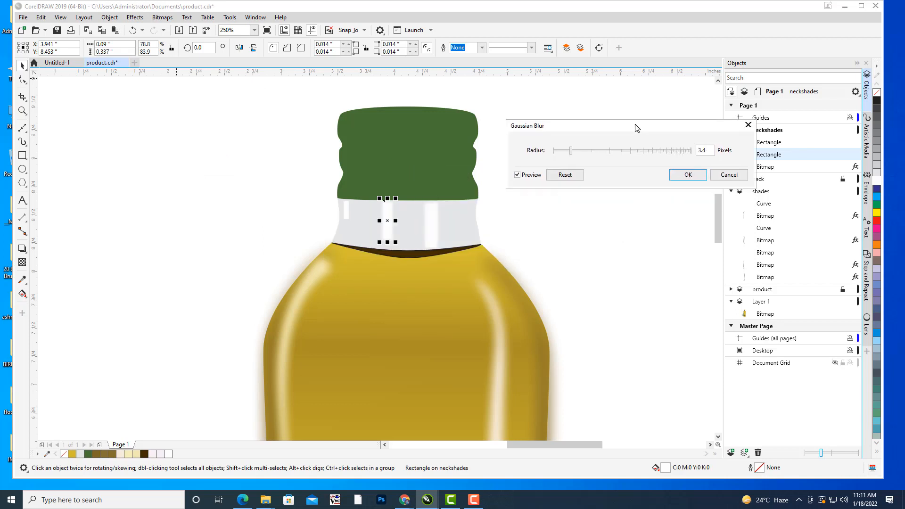
click(681, 175)
click(595, 162)
Convert the small highlight strip near the neck's far left edge to a 300 dpi CMYK bitmap with transparent background.
click(344, 211)
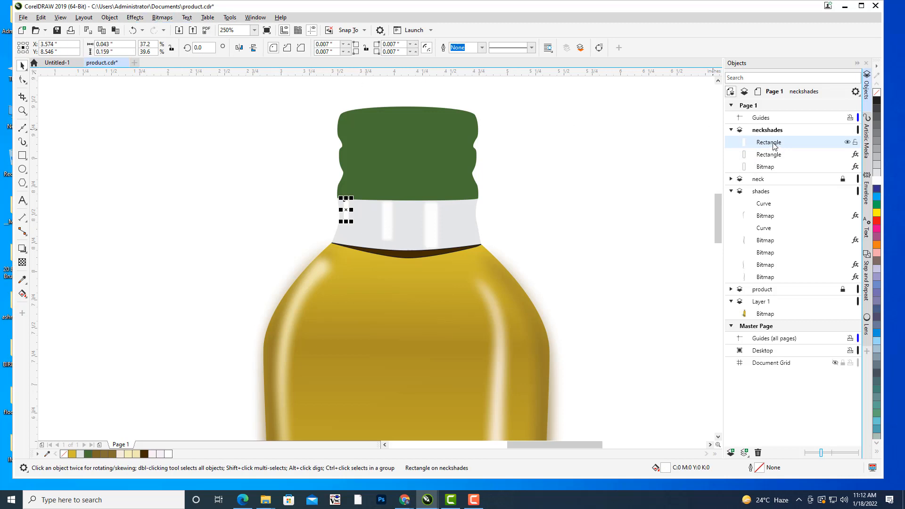
click(778, 156)
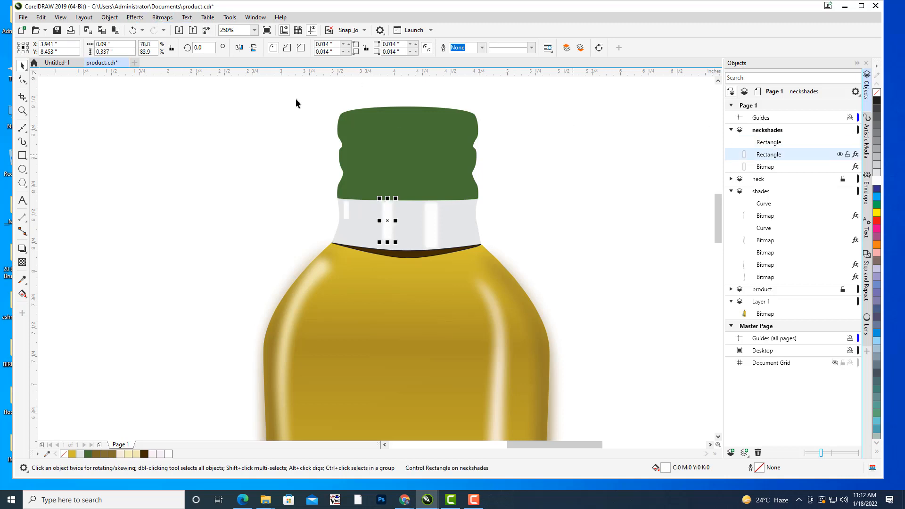
click(345, 209)
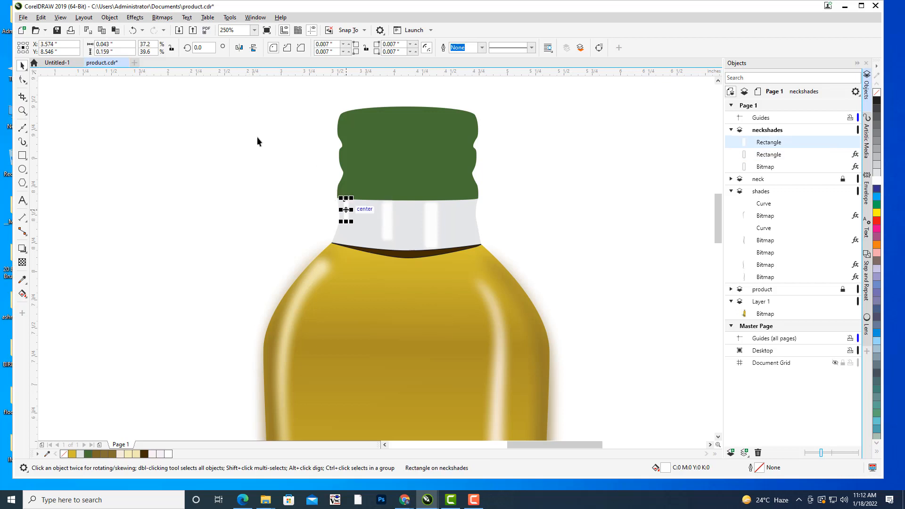
click(162, 18)
click(178, 33)
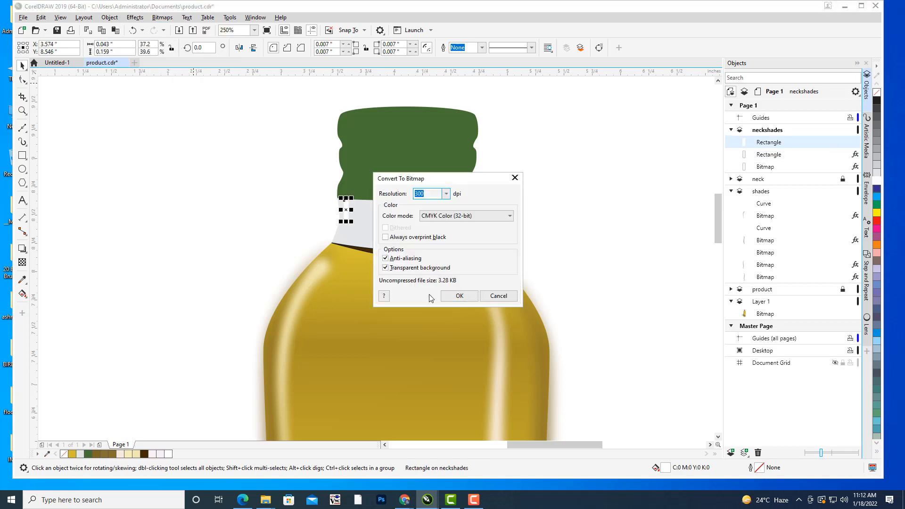
click(467, 296)
Apply a Gaussian Blur with a 3.4 pixel radius to the small far-left strip bitmap.
click(133, 18)
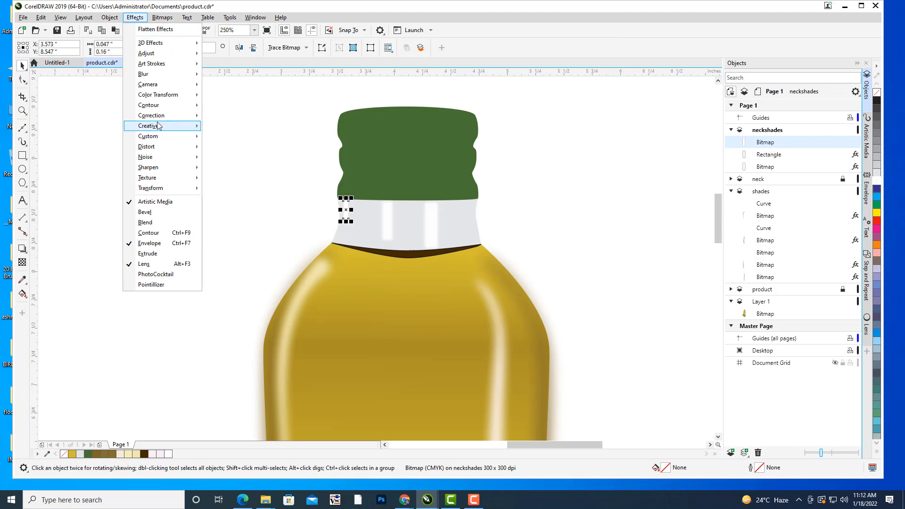
mouse_move(158, 76)
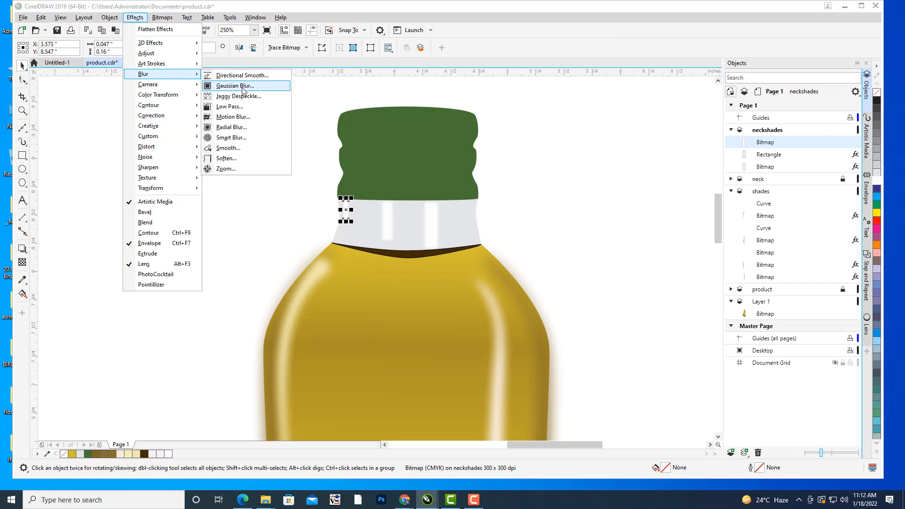
click(288, 85)
drag(474, 215, 584, 183)
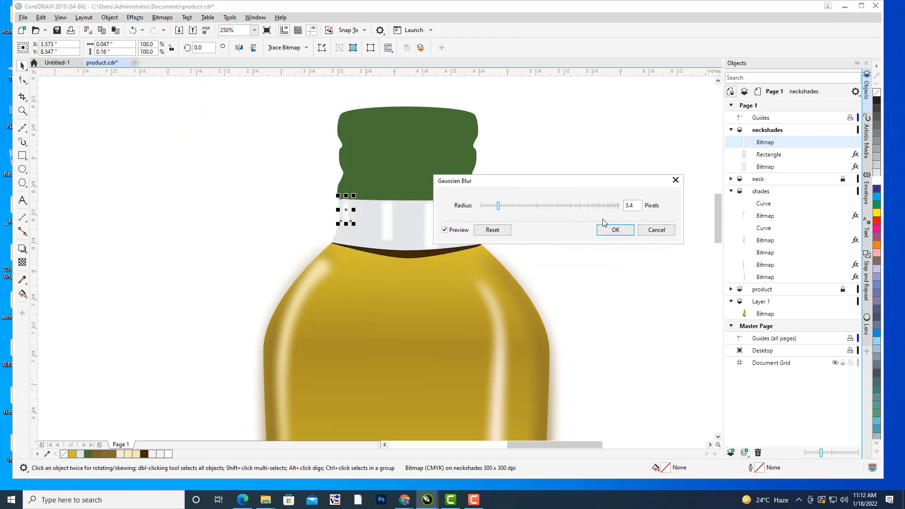
click(615, 229)
click(598, 176)
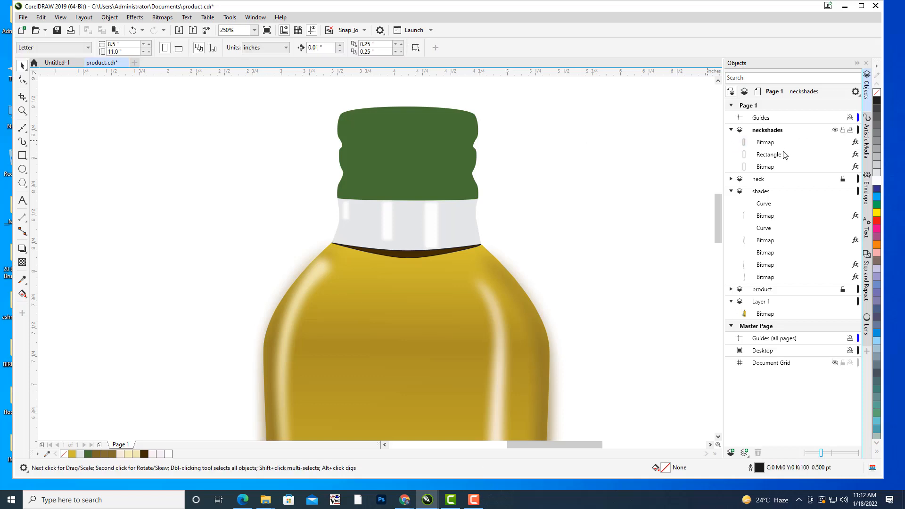
Convert the blurred middle neckshades rectangle to a bitmap.
click(769, 155)
click(162, 17)
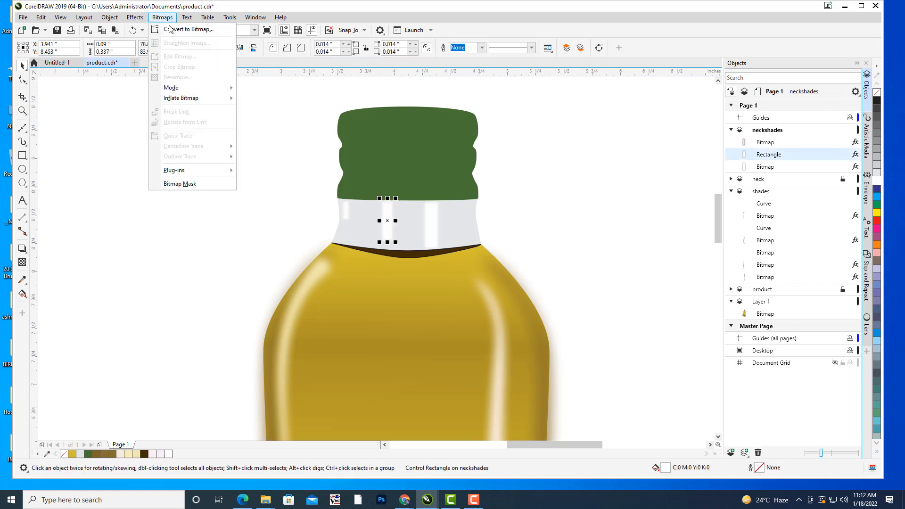
click(170, 30)
click(455, 296)
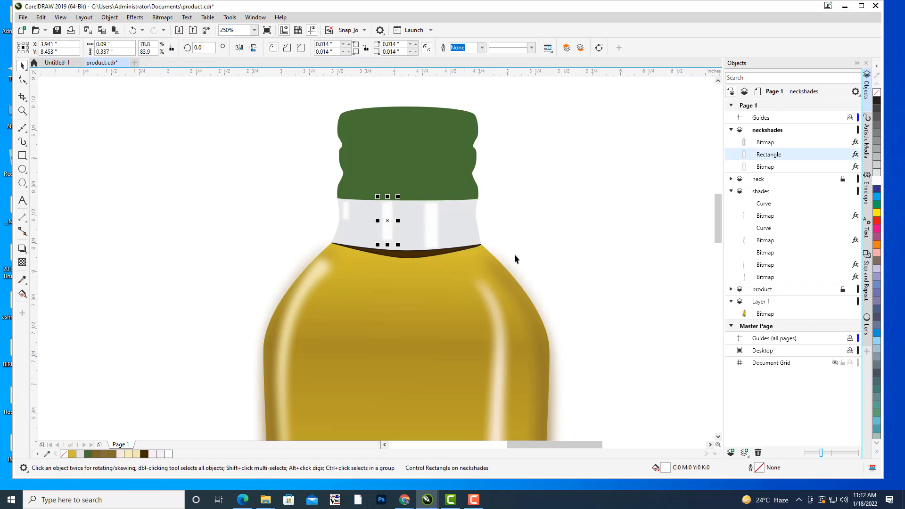
click(595, 175)
Give the right neck highlight bitmap a uniform transparency of 36.
scroll(589, 136, down, 2)
drag(589, 136, 539, 118)
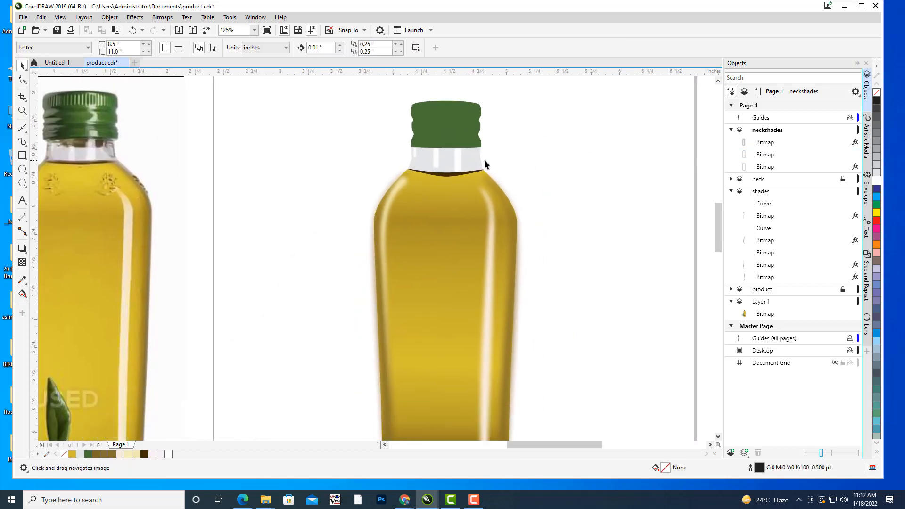
scroll(485, 159, up, 1)
click(431, 155)
drag(546, 178, 562, 182)
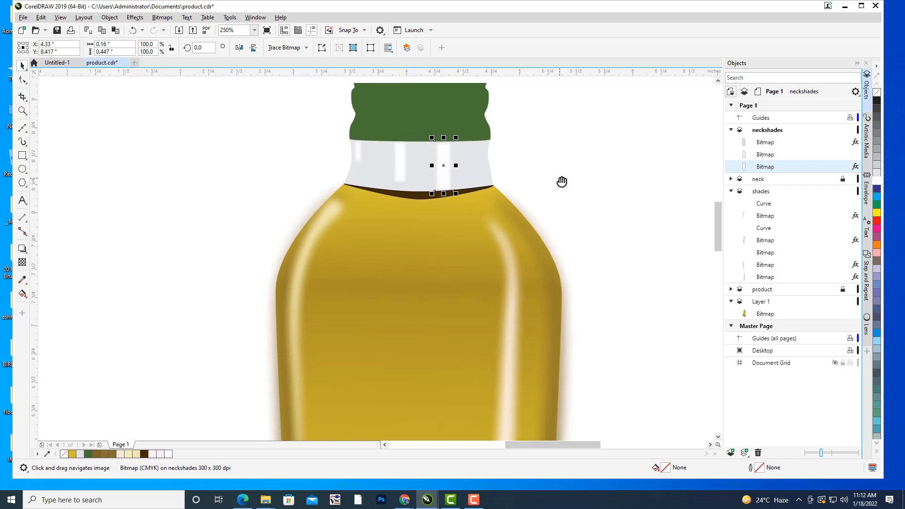
click(23, 263)
click(425, 198)
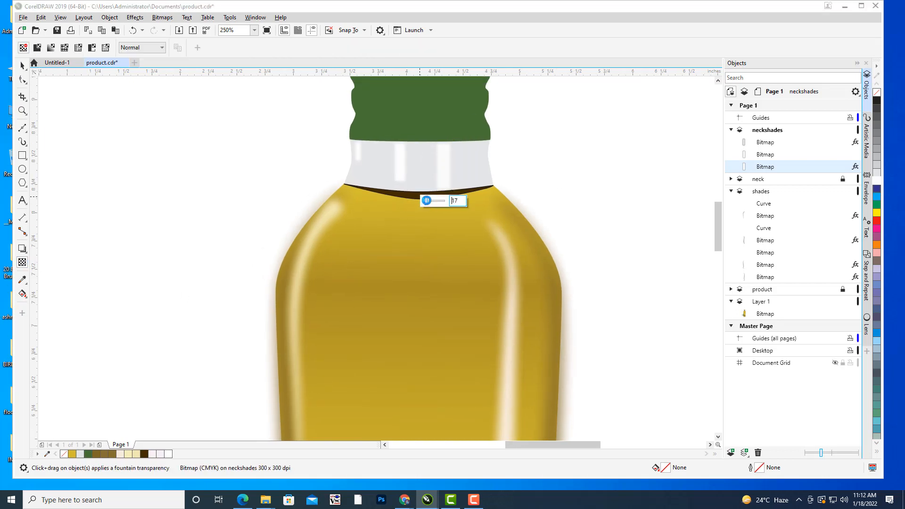
click(431, 201)
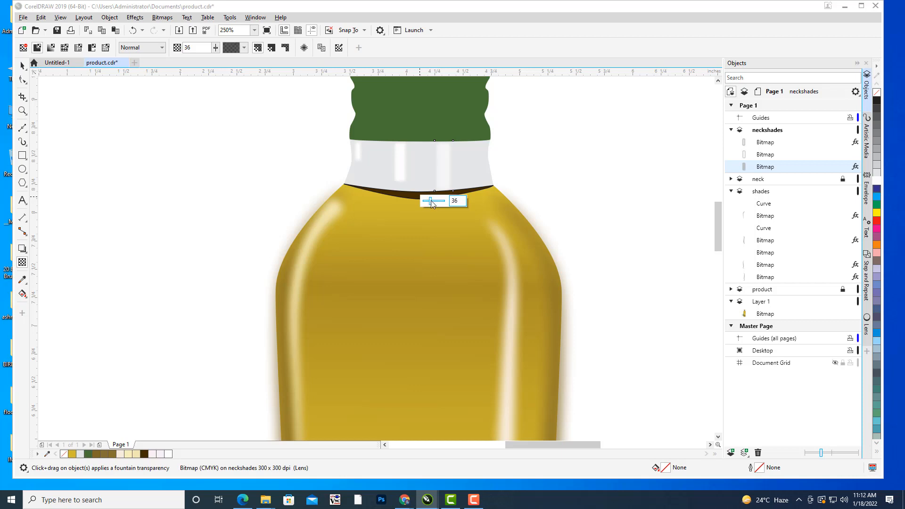
key(Return)
click(23, 66)
click(160, 168)
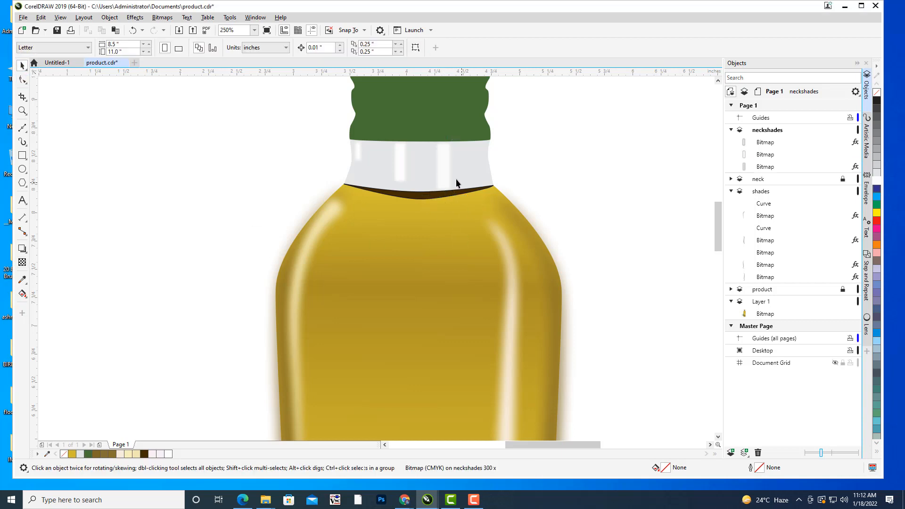
Apply a partial uniform transparency to the middle neck highlight bitmap.
click(399, 158)
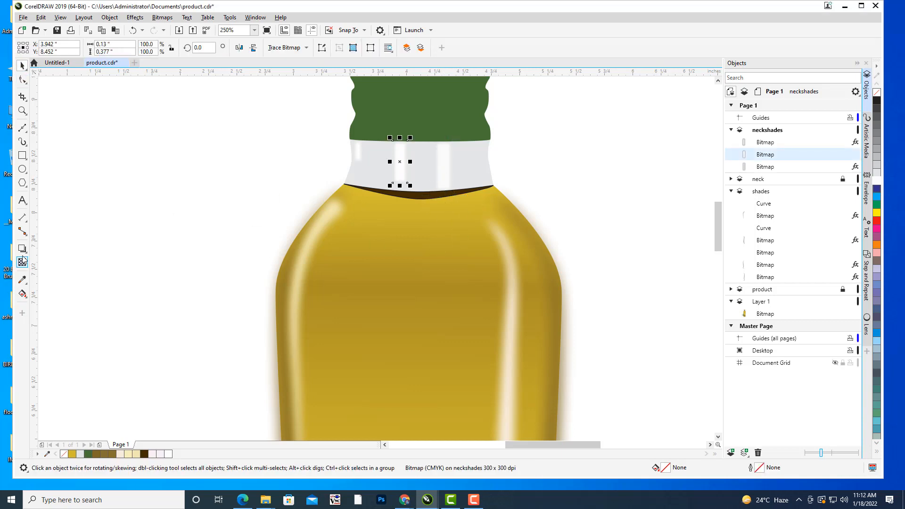
click(23, 261)
drag(383, 194, 387, 195)
click(22, 66)
click(152, 160)
Apply a partial uniform transparency to the small highlight bitmap at the neck's far left edge.
click(358, 151)
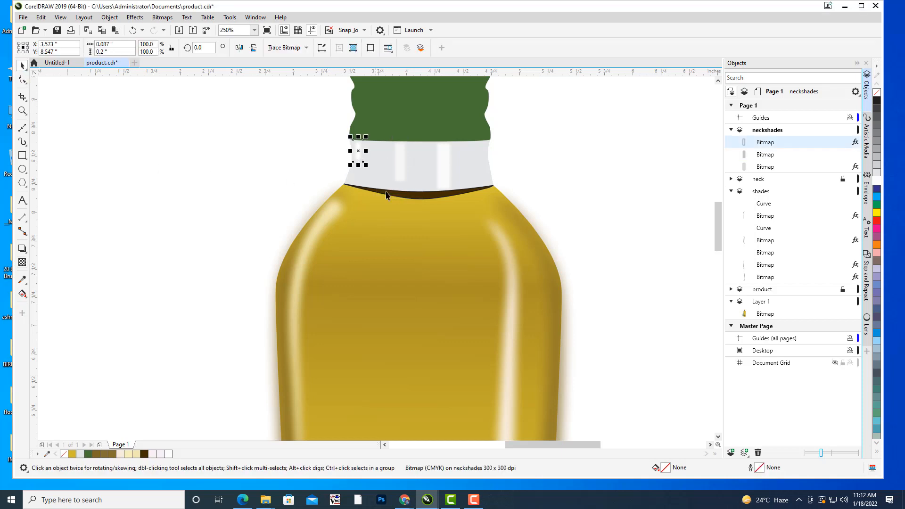
click(22, 263)
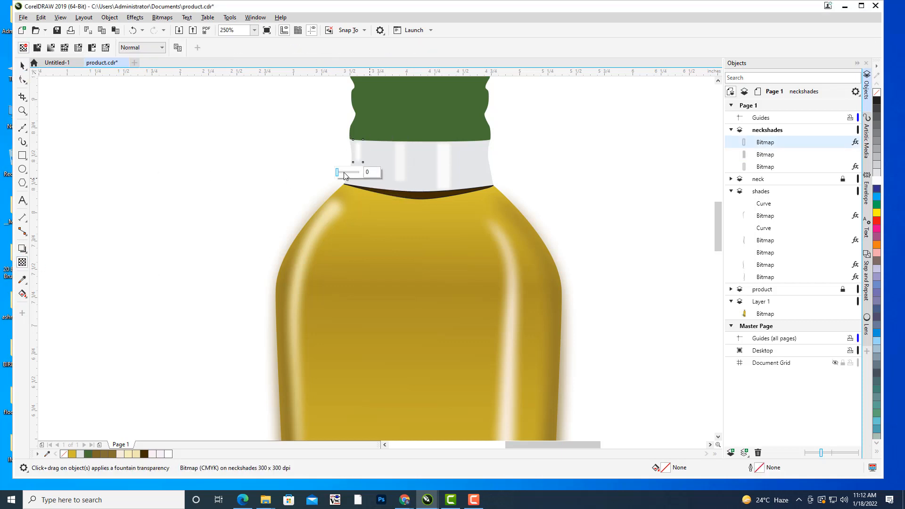
click(22, 66)
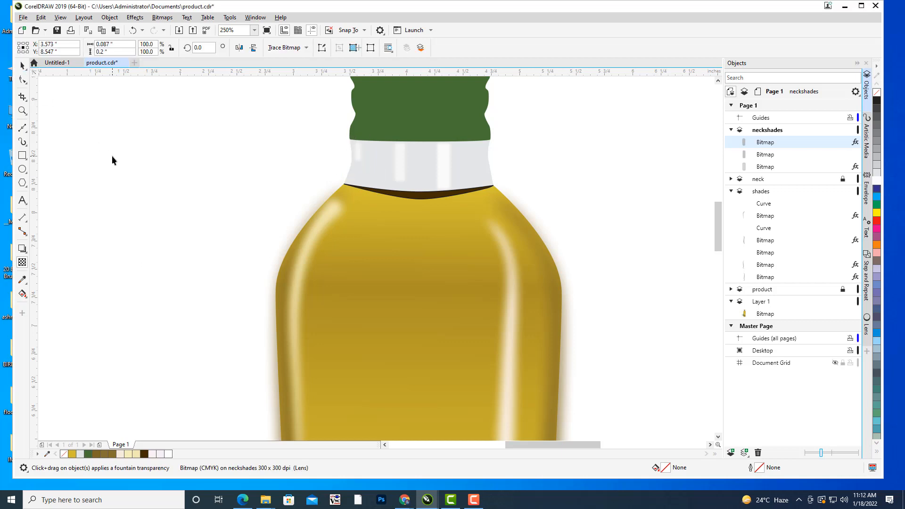
click(112, 156)
scroll(283, 177, down, 2)
scroll(589, 214, down, 2)
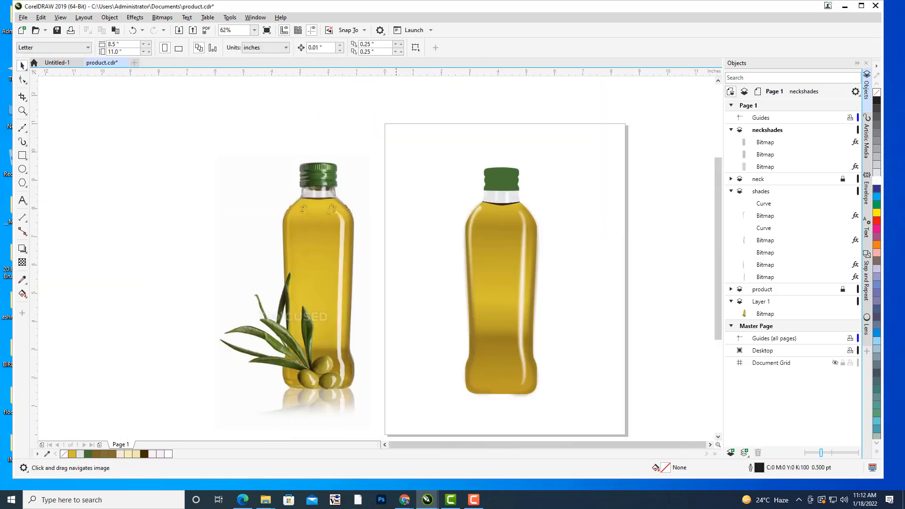
Lock the neckshades layer and add a new layer above it for the next neck shade.
scroll(556, 168, up, 2)
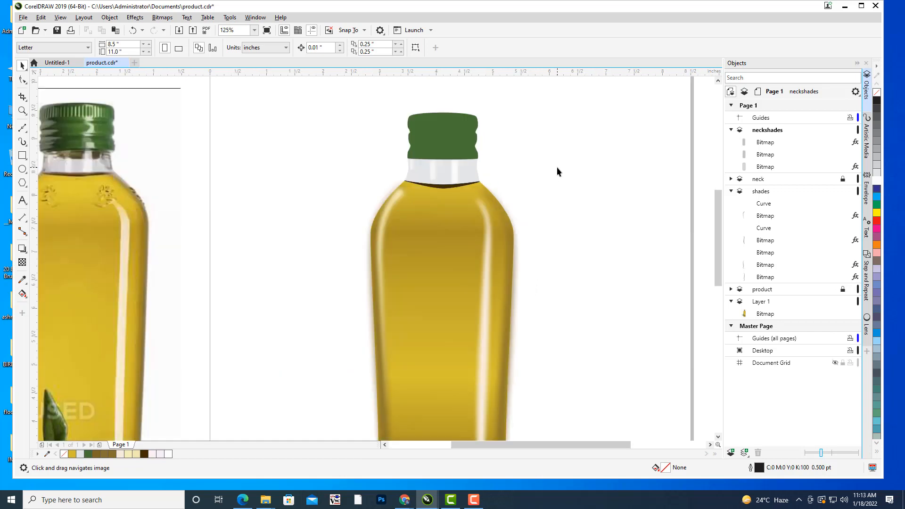
drag(557, 167, 627, 182)
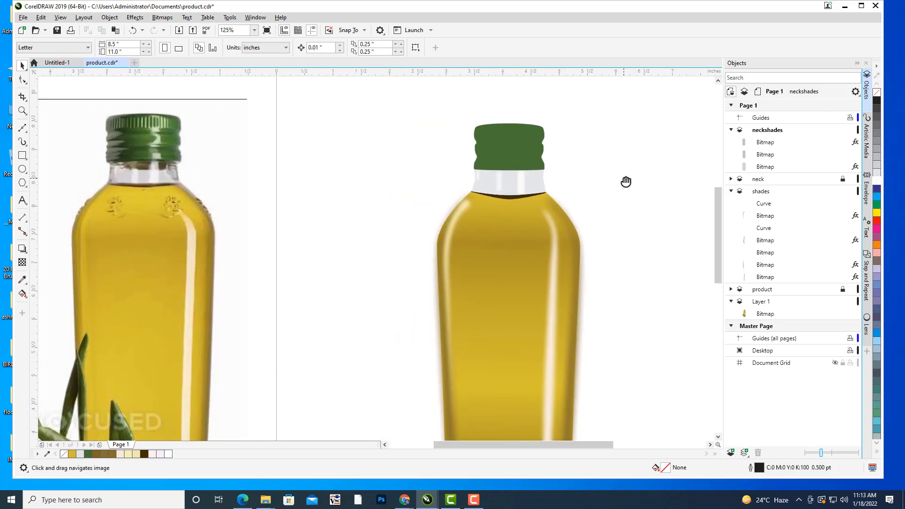
scroll(626, 181, down, 2)
drag(679, 175, 566, 162)
scroll(570, 162, up, 4)
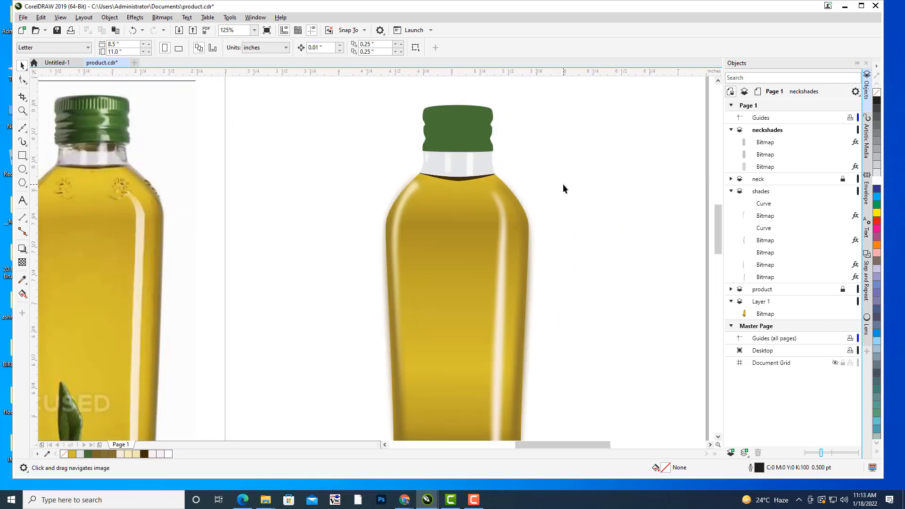
drag(570, 162, 577, 165)
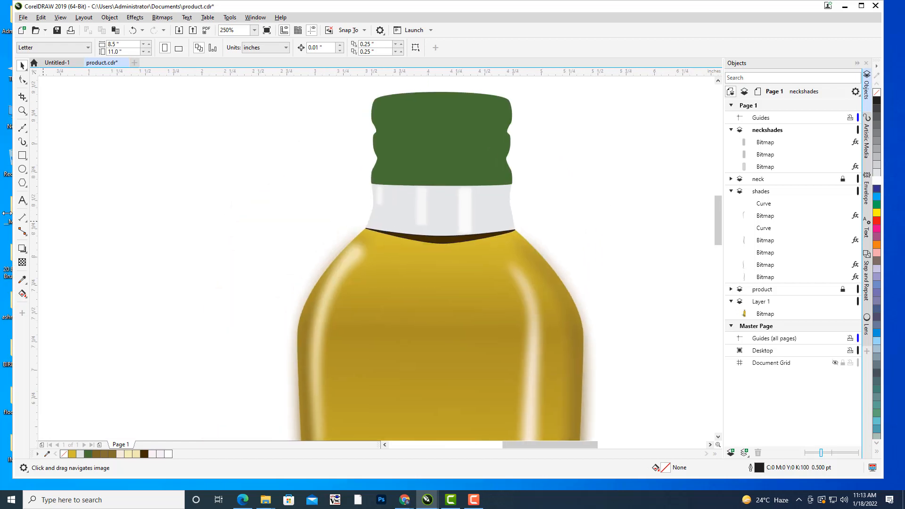
click(23, 128)
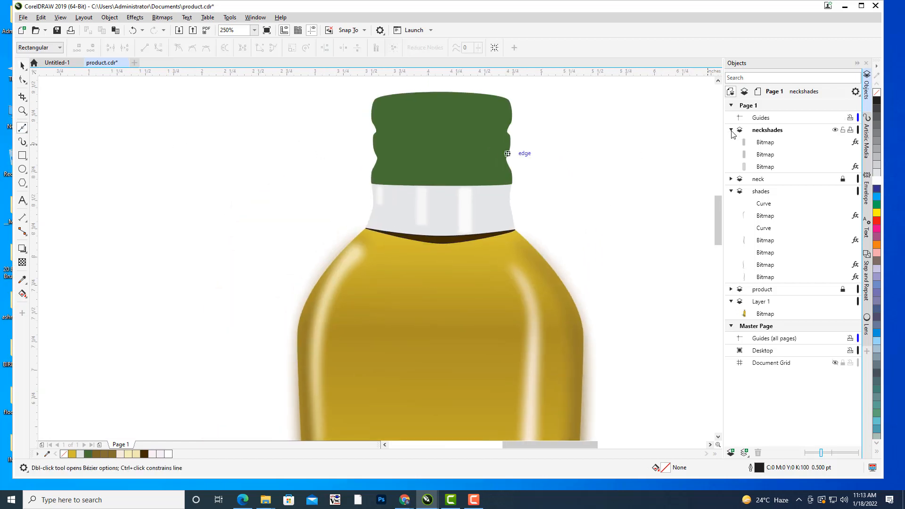
click(731, 131)
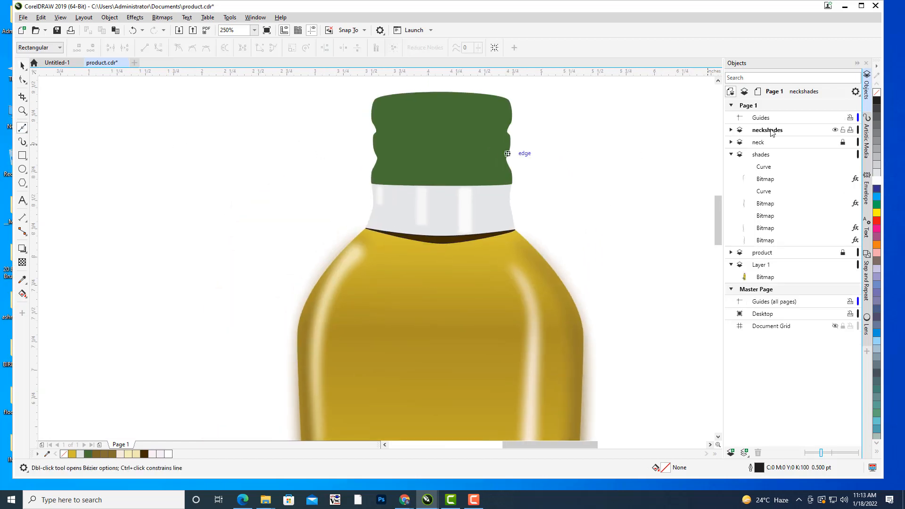
click(844, 130)
click(731, 453)
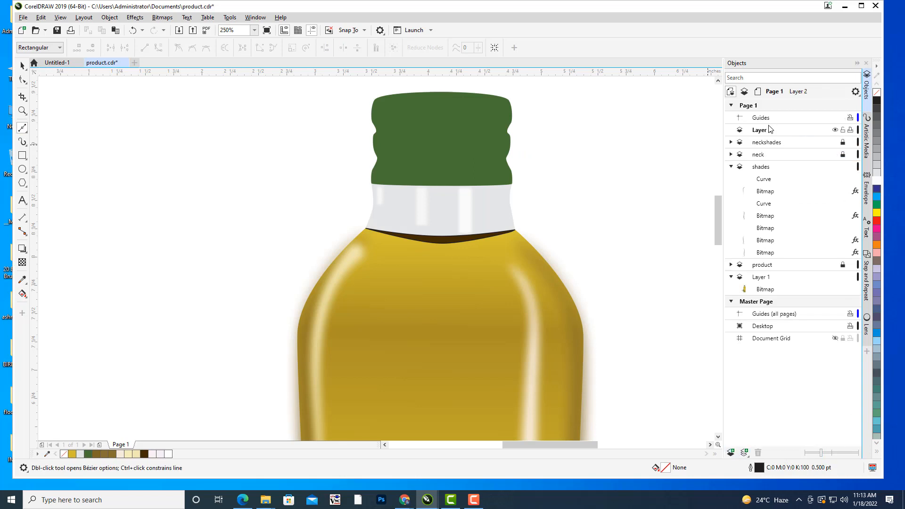
Draw a three-node Bézier curve on the new layer, following the neck's right edge from the cap down to the oil line.
scroll(445, 204, up, 5)
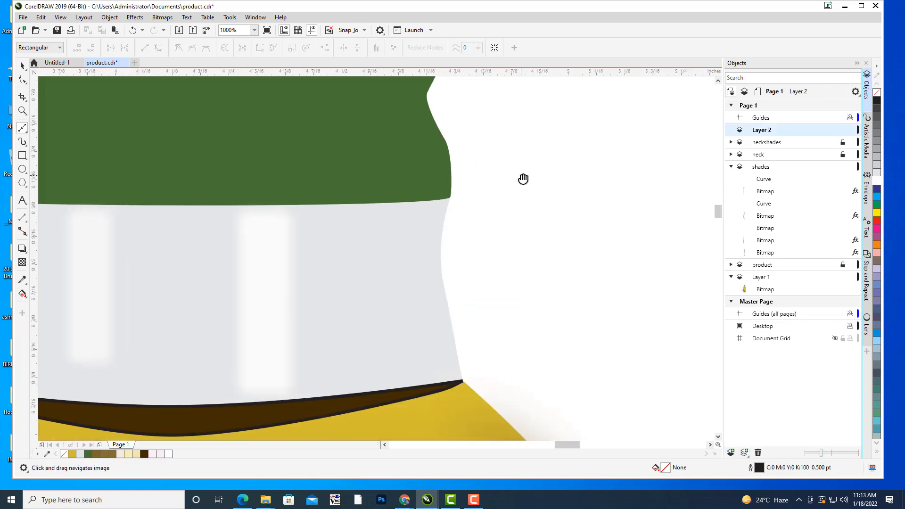
drag(452, 207, 491, 165)
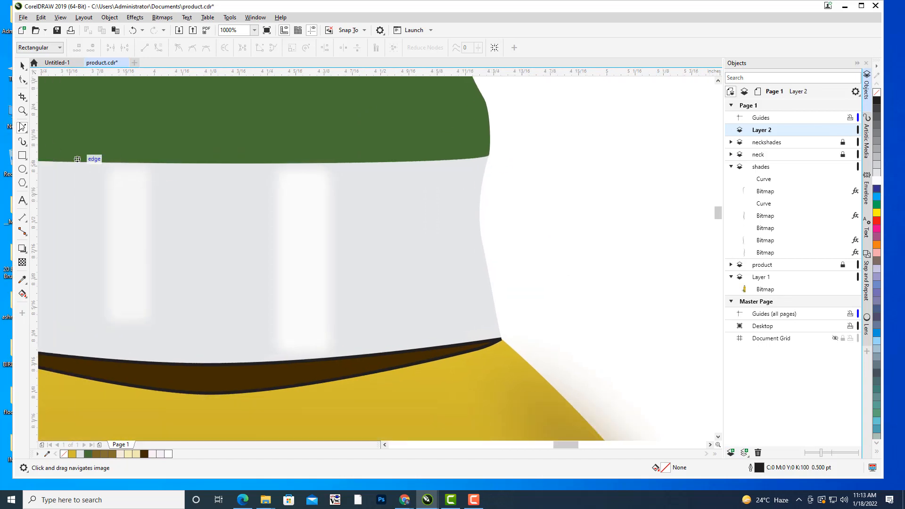
click(485, 161)
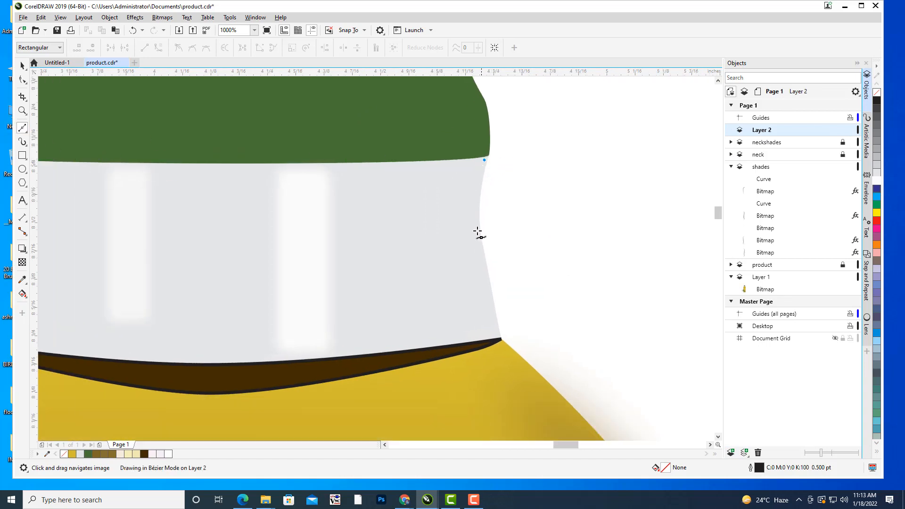
drag(476, 226, 477, 246)
click(500, 332)
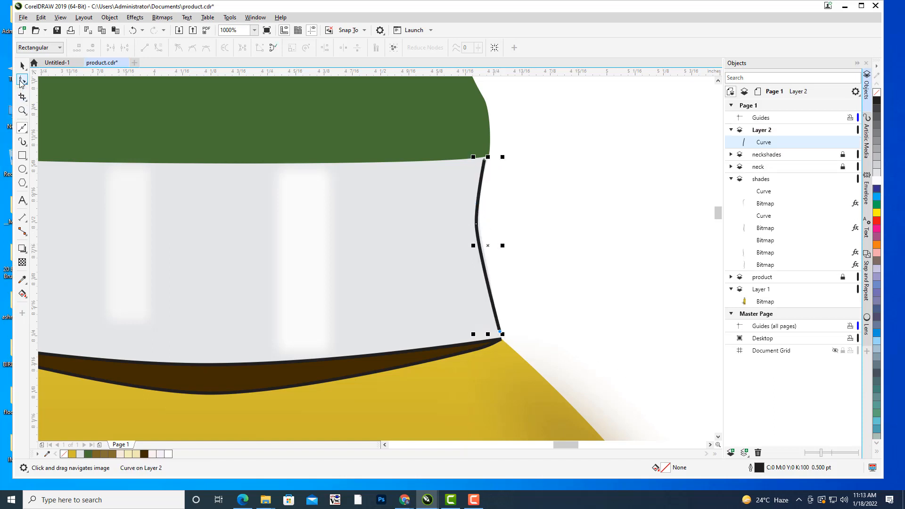
Reshape the curve's middle node and its handles to follow the inward bend of the neck's right edge.
click(21, 81)
scroll(585, 204, up, 3)
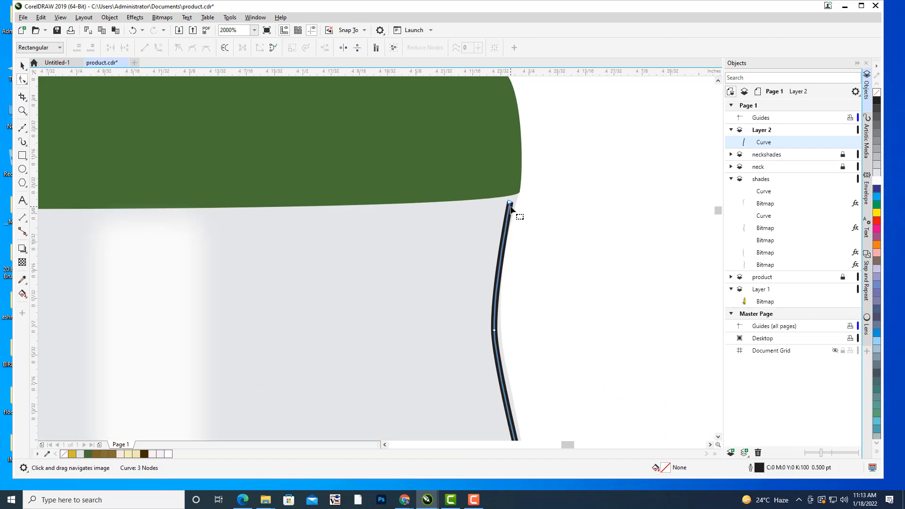
drag(510, 203, 511, 203)
drag(580, 184, 621, 75)
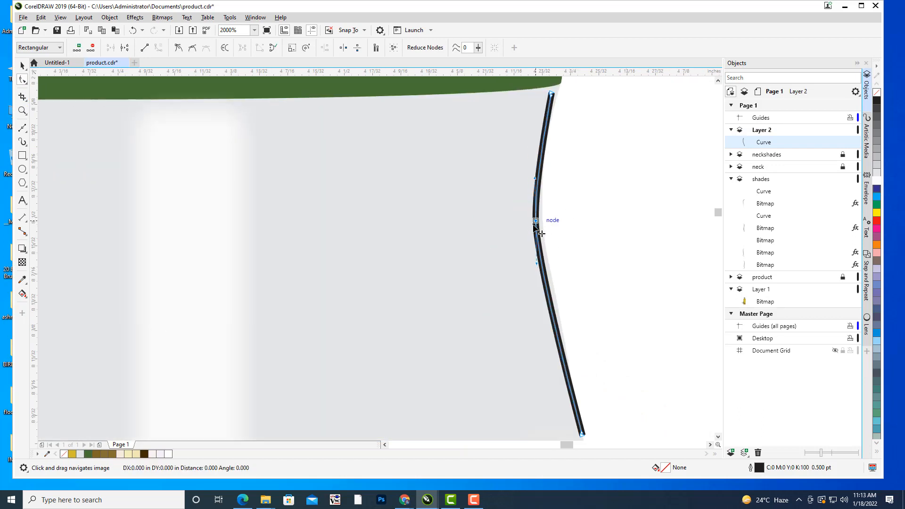
scroll(547, 226, up, 3)
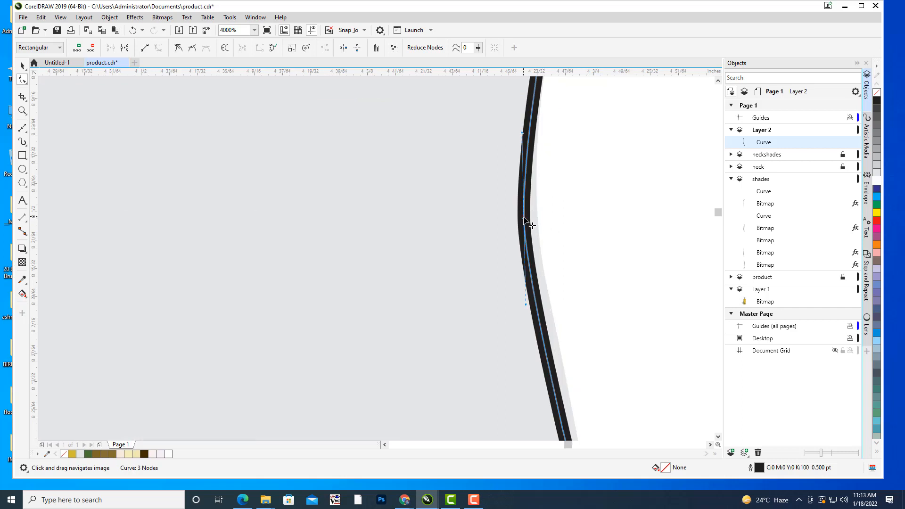
drag(525, 218, 531, 220)
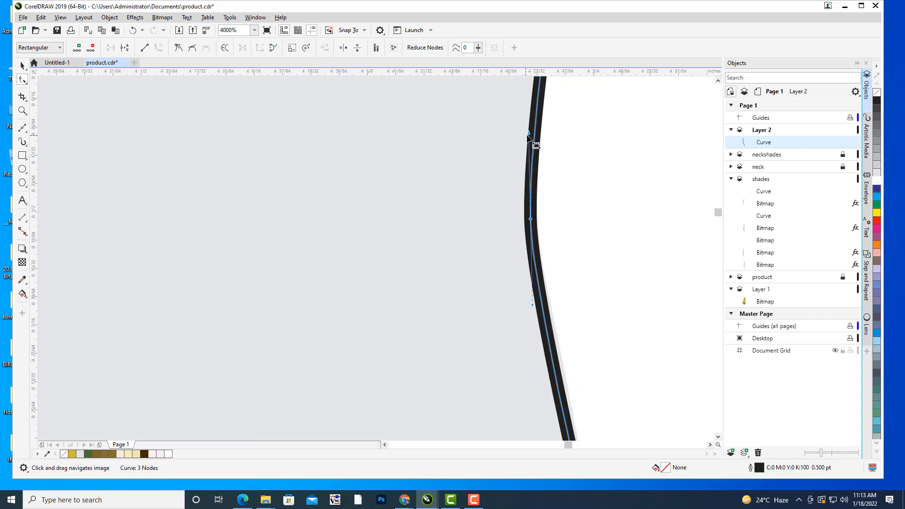
drag(528, 133, 523, 131)
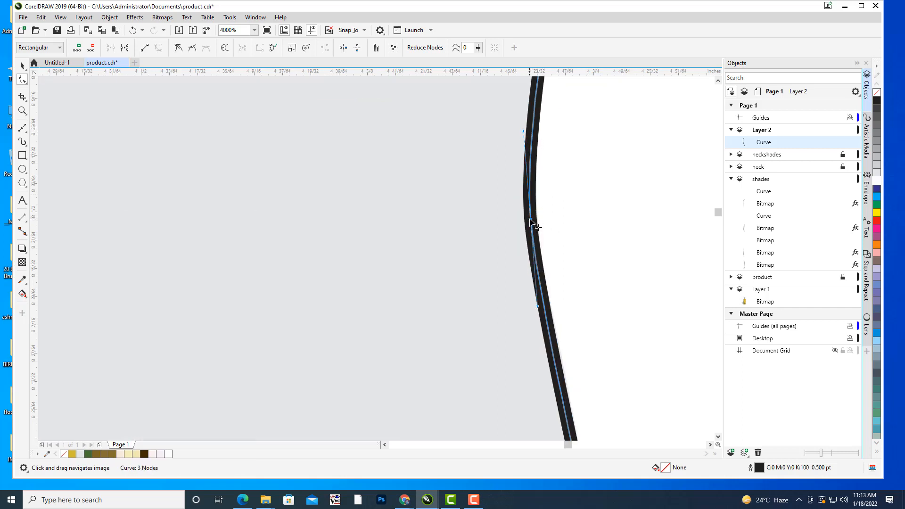
drag(530, 218, 531, 222)
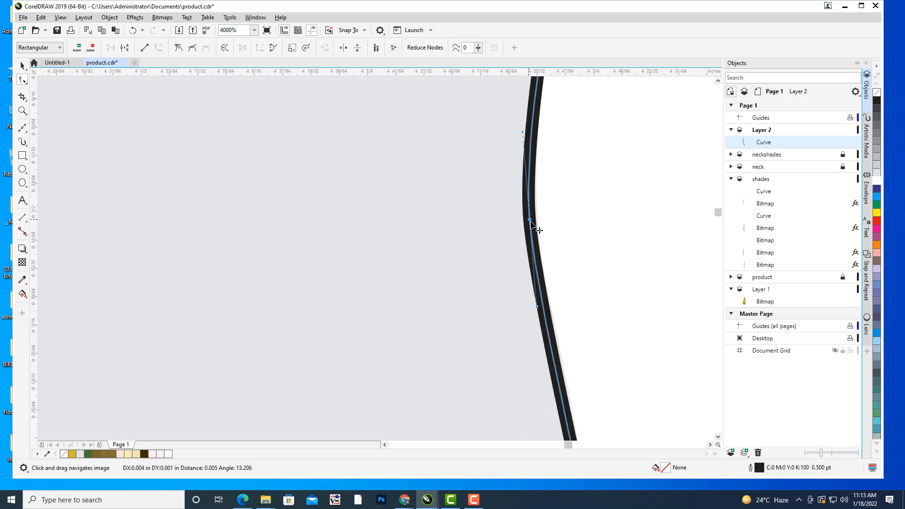
Move the curve's top end node closer to the corner where the neck meets the cap, and deselect the curve.
scroll(607, 196, down, 2)
drag(618, 167, 598, 178)
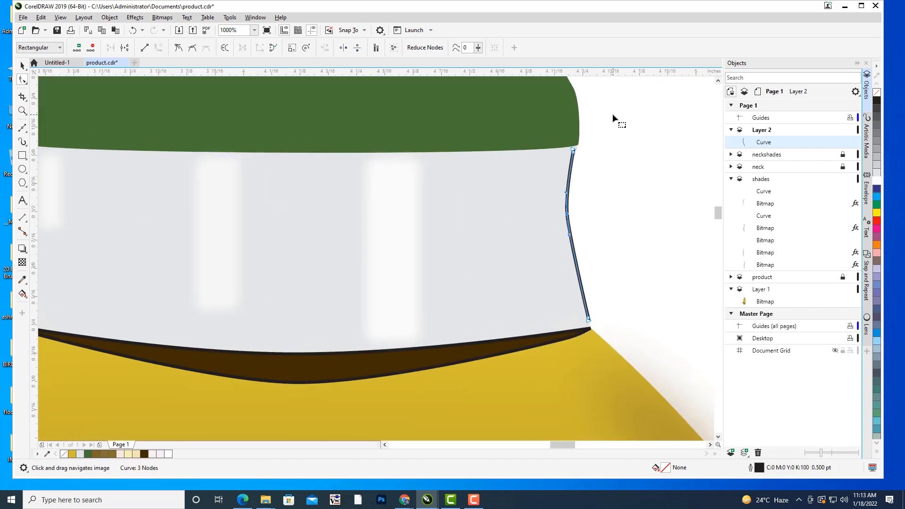
scroll(580, 148, up, 3)
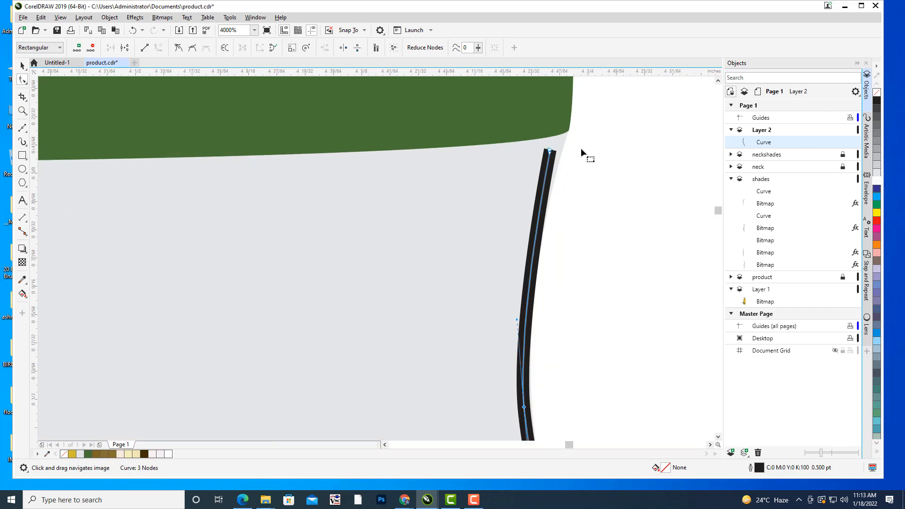
mouse_move(527, 160)
mouse_down()
mouse_move(530, 140)
mouse_move(537, 149)
mouse_up()
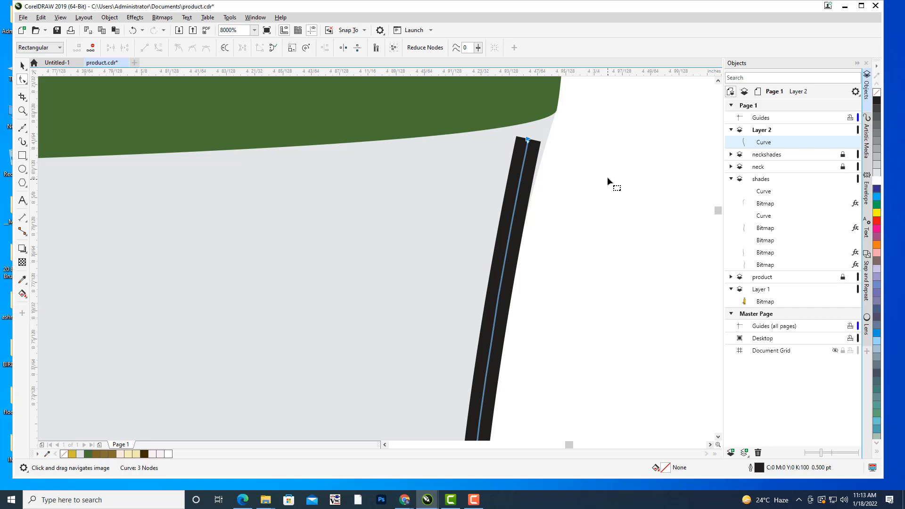
scroll(598, 146, down, 6)
drag(626, 155, 614, 157)
drag(622, 188, 659, 160)
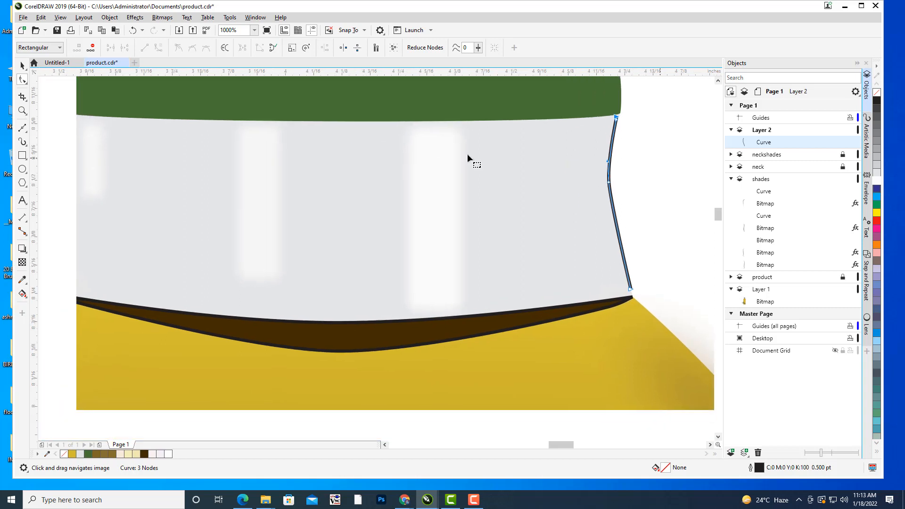
click(22, 65)
click(664, 183)
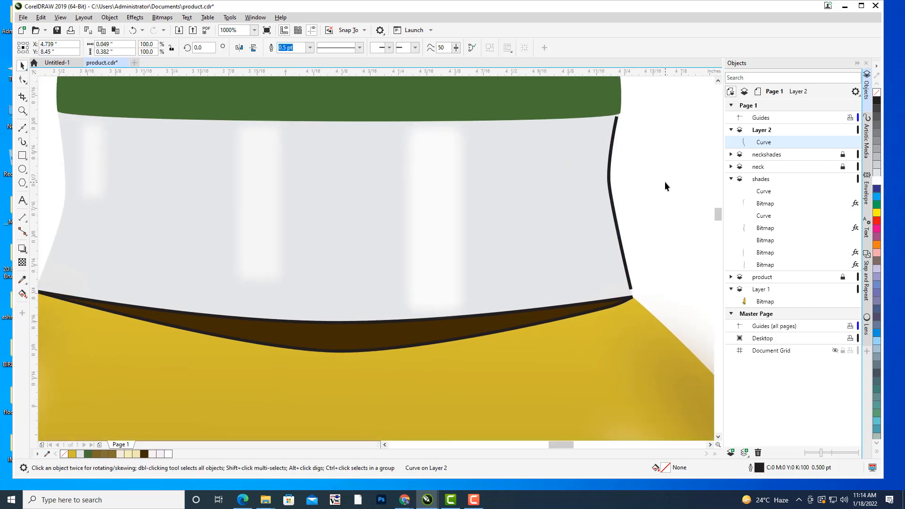
Try outline widths of 8.0 pt and 3.0 pt on the neck-edge curve, and settle on 2.0 pt.
click(610, 185)
drag(651, 175, 661, 203)
scroll(669, 171, down, 1)
scroll(669, 171, down, 2)
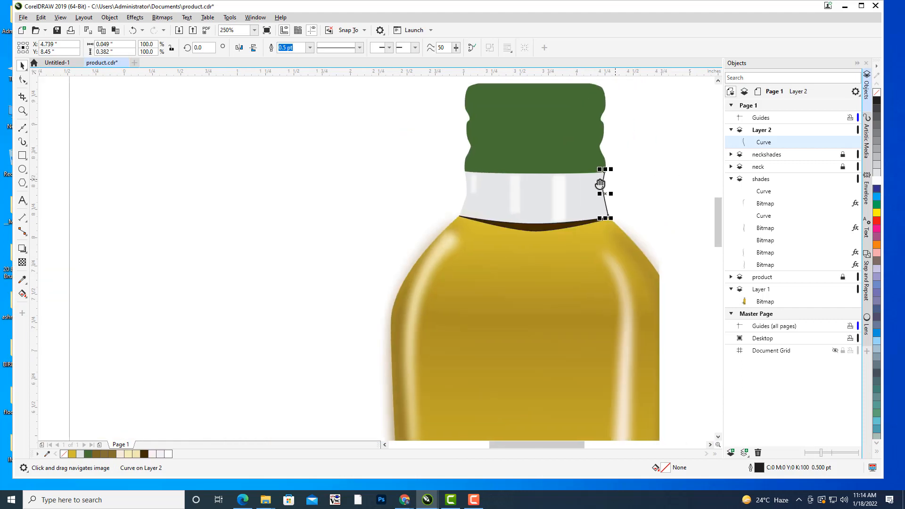
scroll(590, 179, up, 1)
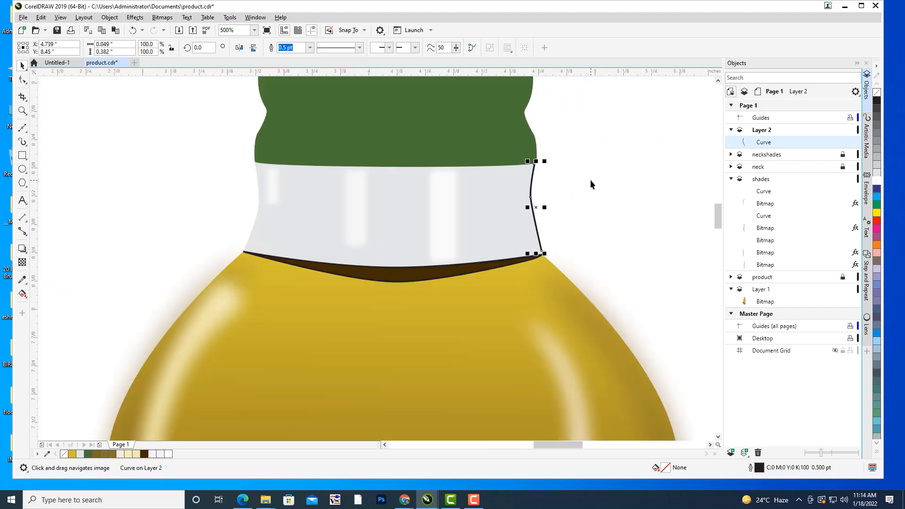
click(311, 48)
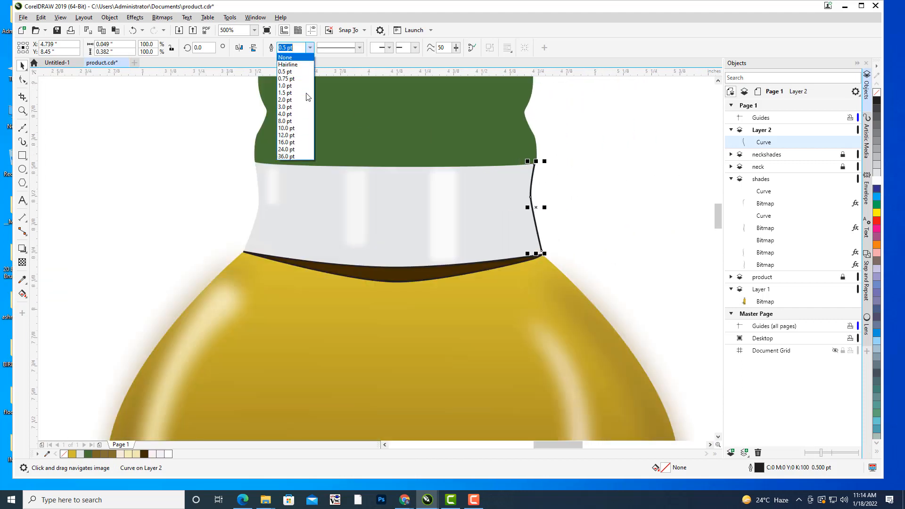
click(295, 121)
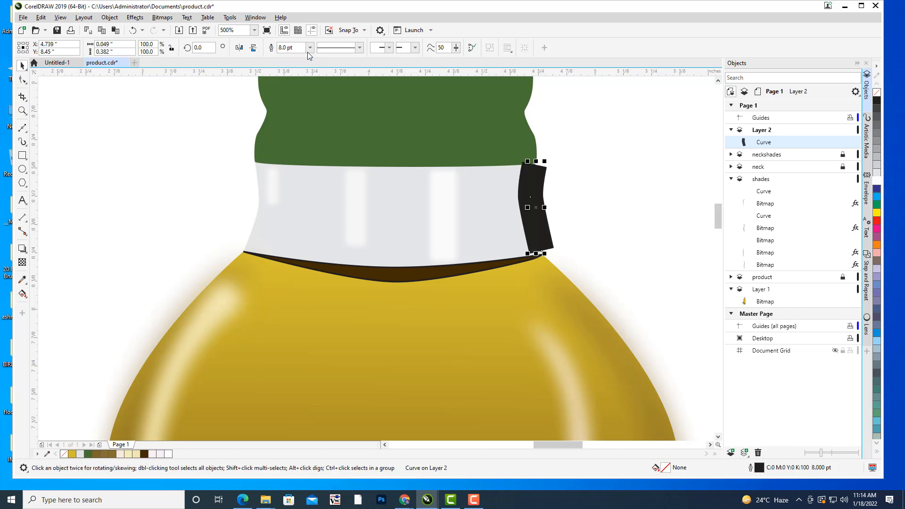
click(310, 47)
click(284, 107)
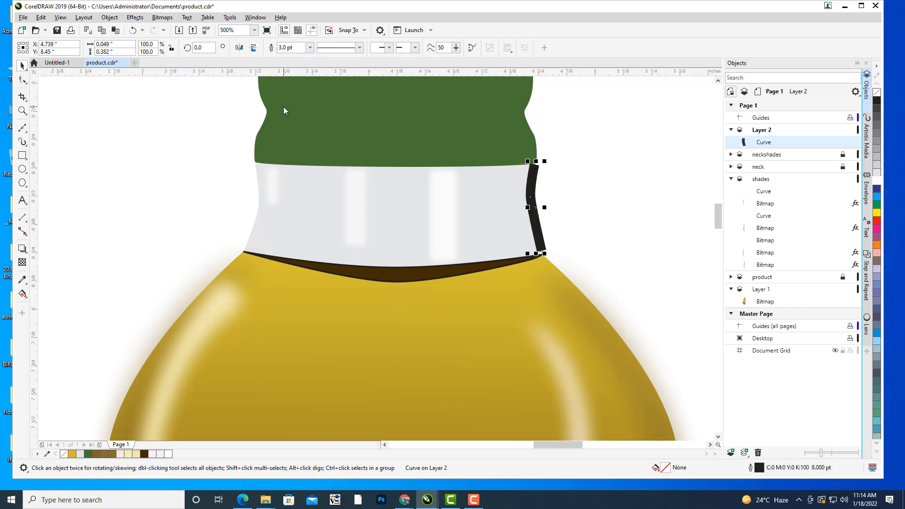
click(310, 48)
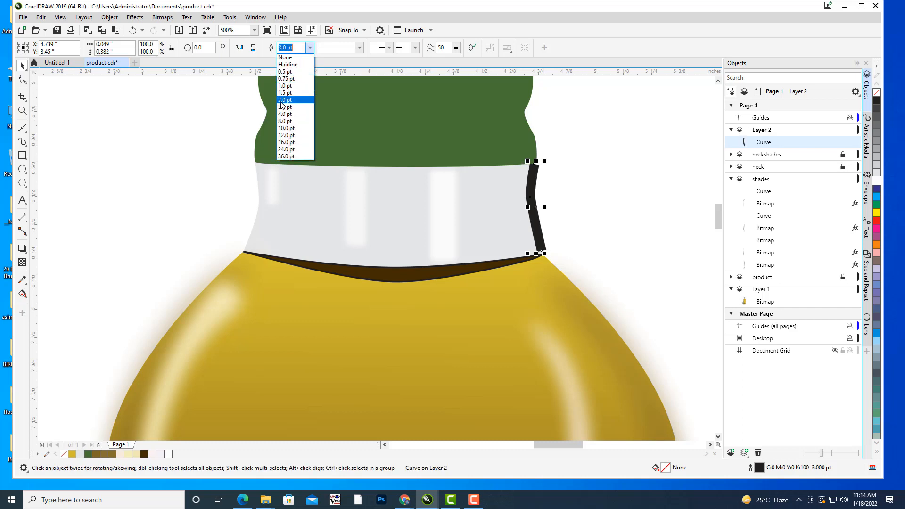
click(280, 105)
click(593, 186)
Nudge the thickened curve slightly left so that it lies inside the neck's right edge.
scroll(587, 203, up, 3)
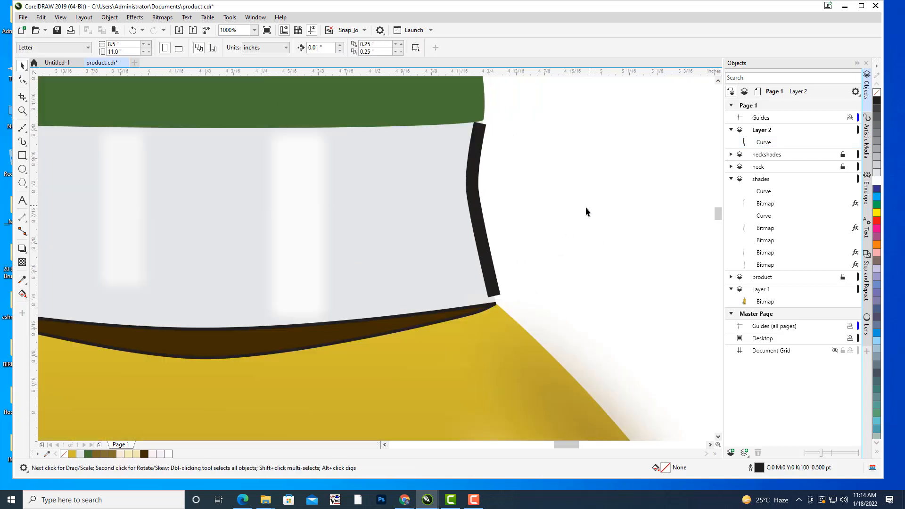
click(486, 196)
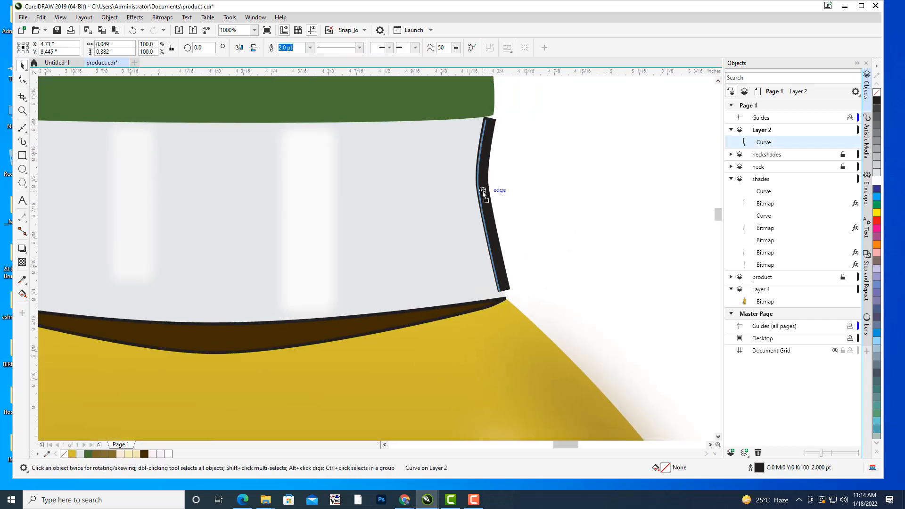
key(Left)
key(Left)
key(Left)
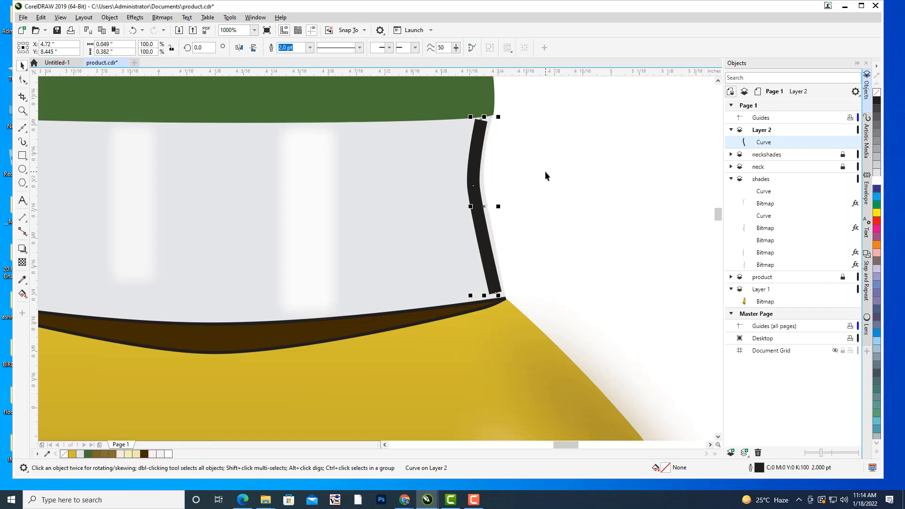
key(Right)
key(Right)
click(545, 172)
Apply a tapered Artistic Media preset stroke to the neck-edge curve and reduce its stroke width to 0.06".
click(475, 156)
key(i)
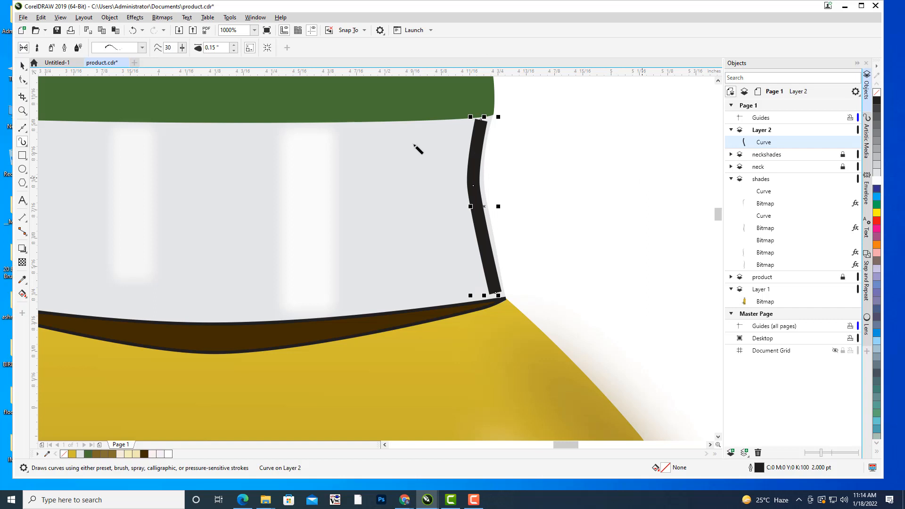
click(142, 47)
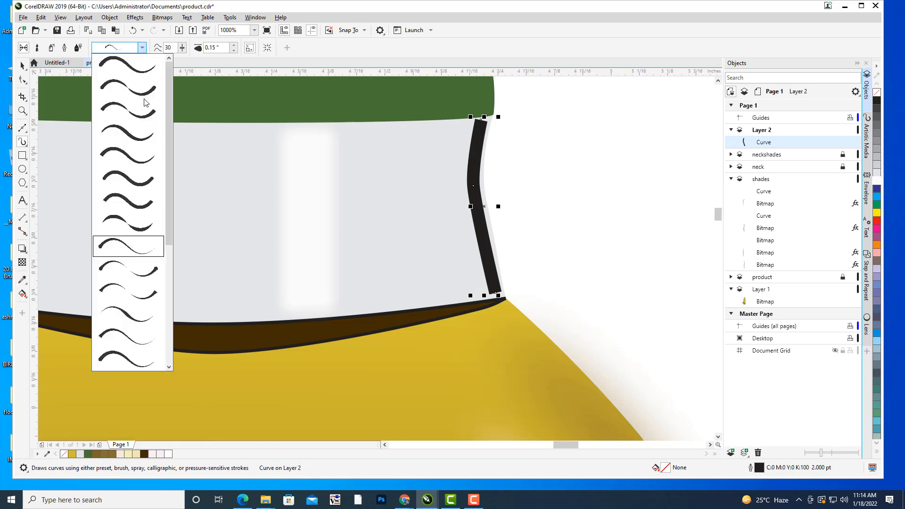
click(121, 133)
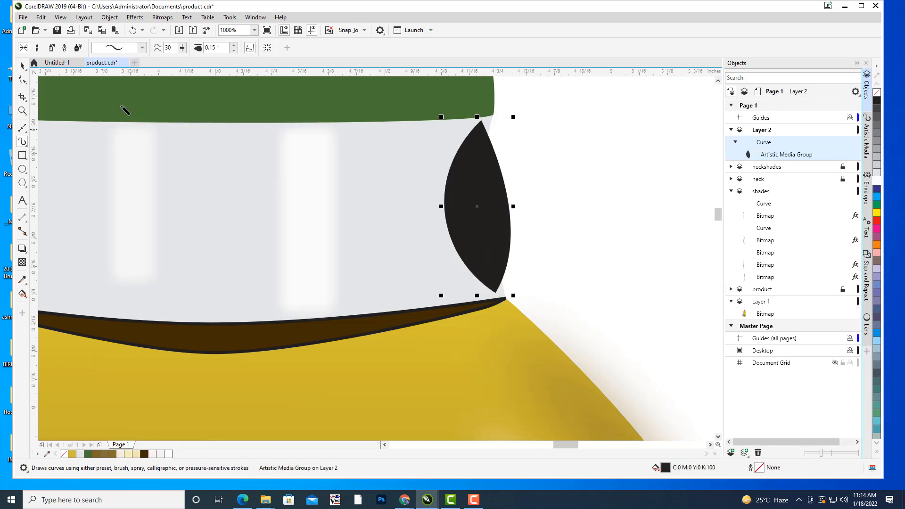
click(234, 50)
click(234, 50)
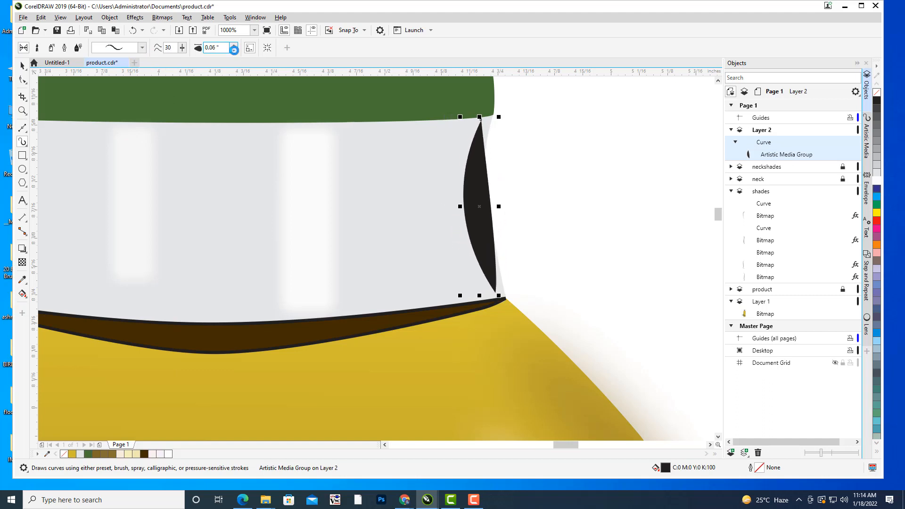
Reduce the stroke width of the neck-edge shade to 0.03".
click(234, 50)
click(234, 50)
click(234, 50)
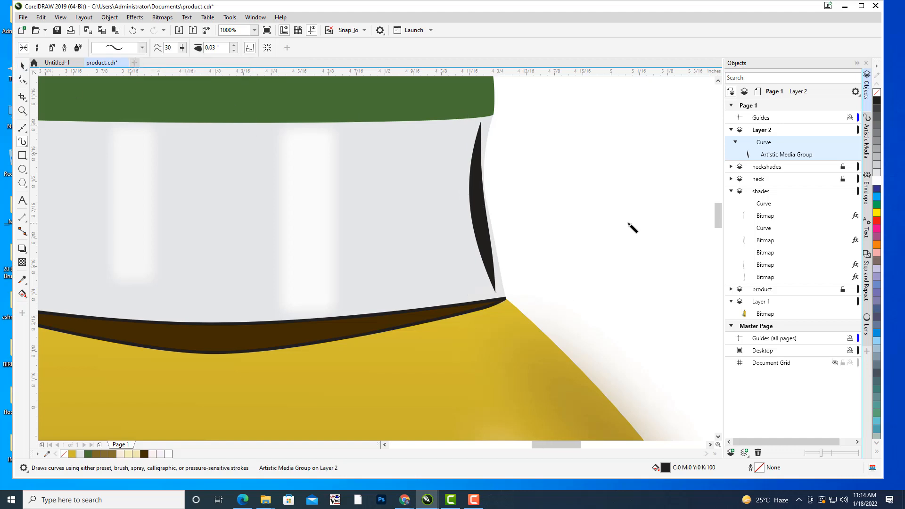
Fill the neck-edge shade with the dark brown #59460B sampled from the oil line in the photo's neck, and deselect it.
scroll(632, 227, down, 3)
scroll(628, 224, down, 1)
drag(630, 218, 669, 199)
scroll(589, 199, up, 1)
drag(615, 197, 592, 197)
scroll(595, 193, down, 1)
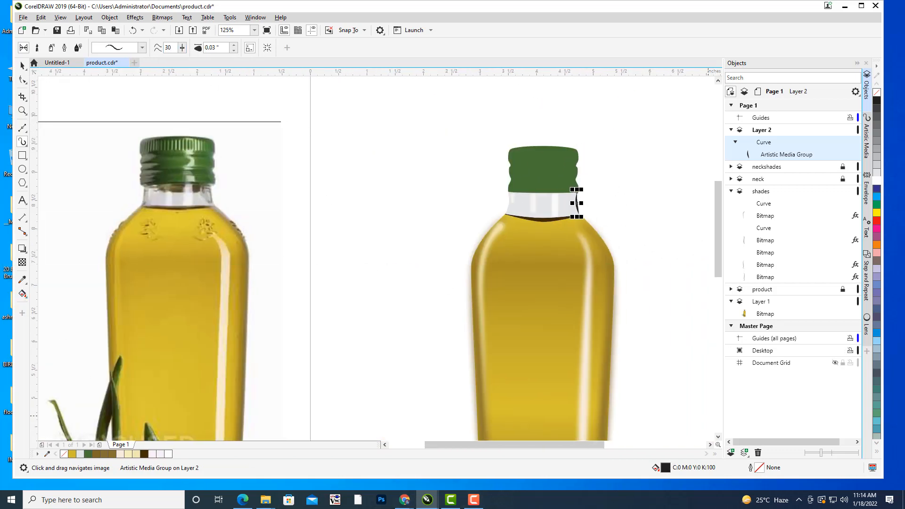
double_click(667, 469)
drag(379, 108, 511, 50)
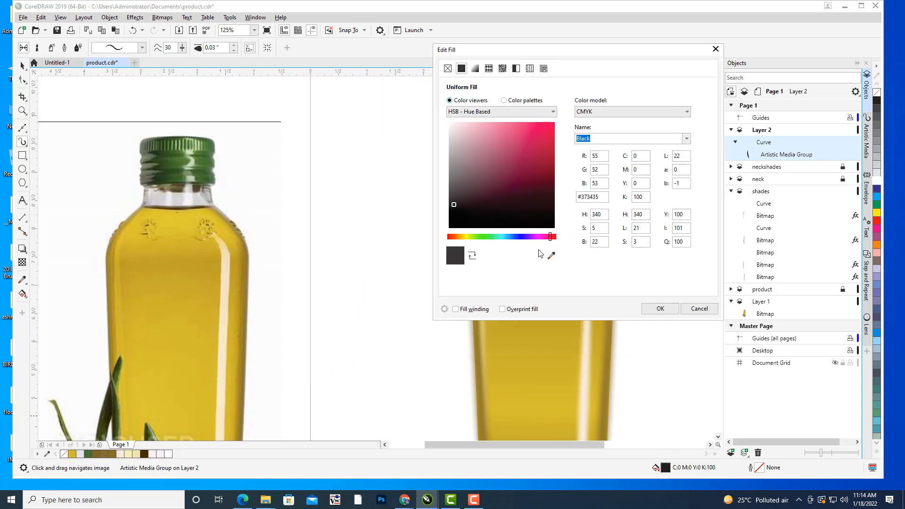
click(552, 256)
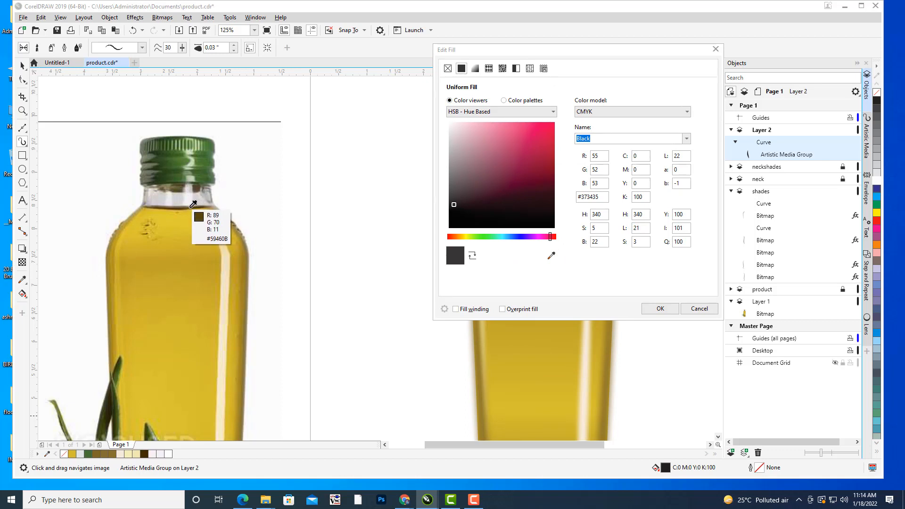
click(193, 203)
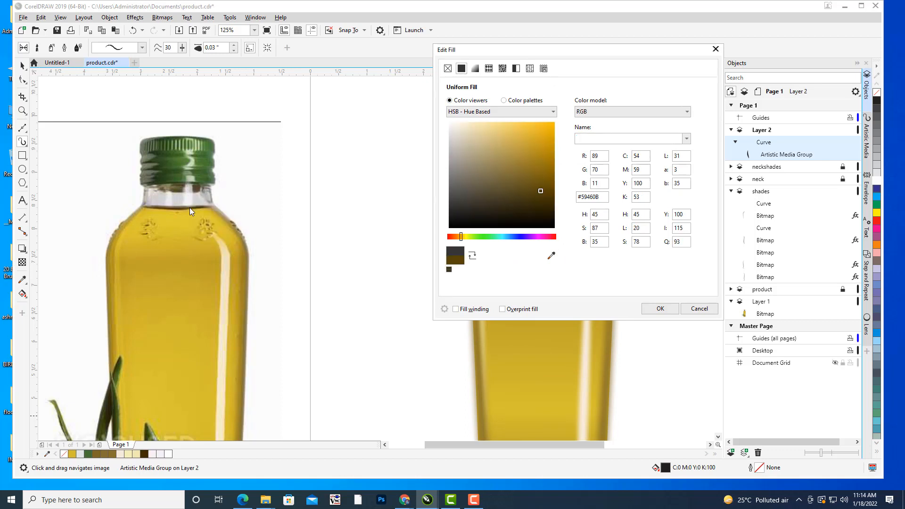
click(666, 309)
click(22, 66)
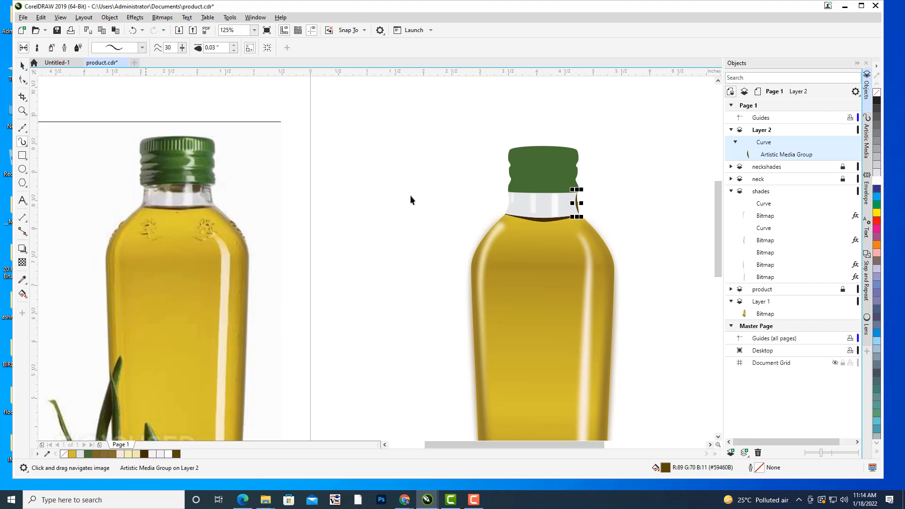
click(414, 195)
Duplicate the brown neck-edge shade and place the copy near the neck's left edge.
scroll(589, 202, up, 3)
scroll(589, 202, up, 3)
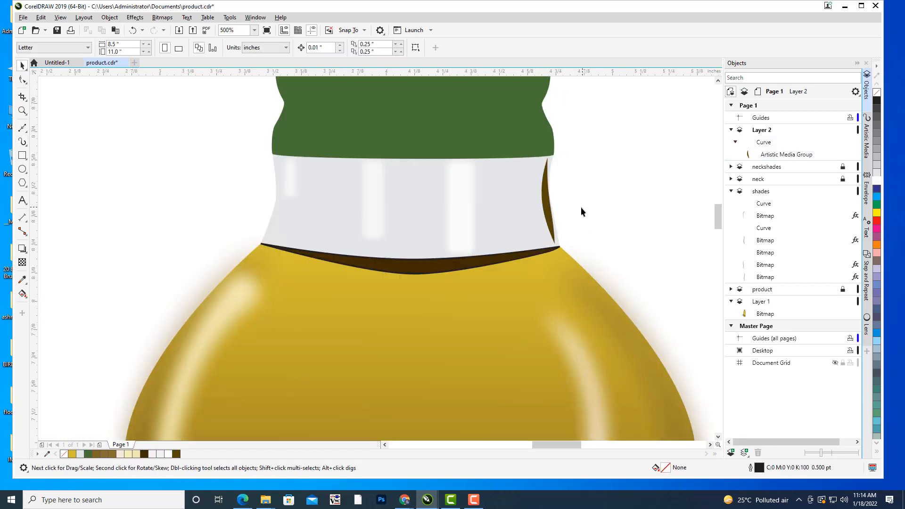
click(543, 201)
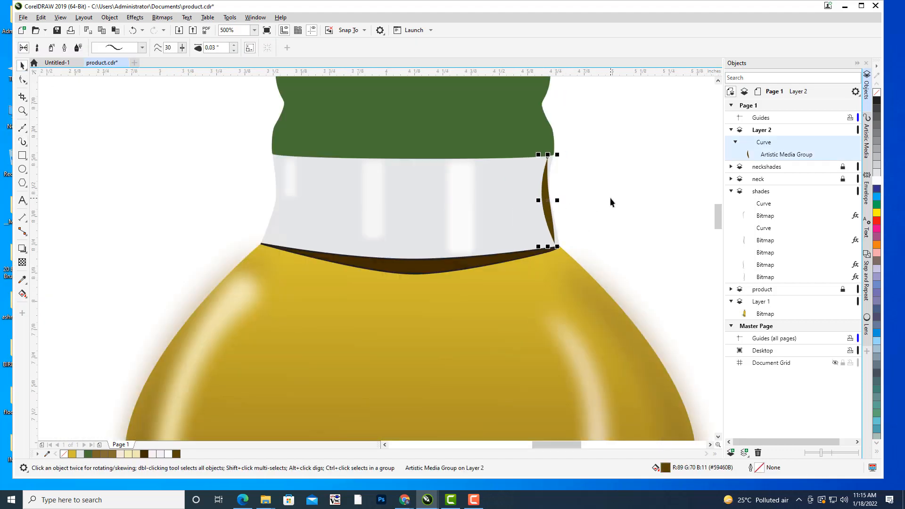
key(ctrl+d)
drag(605, 141, 246, 213)
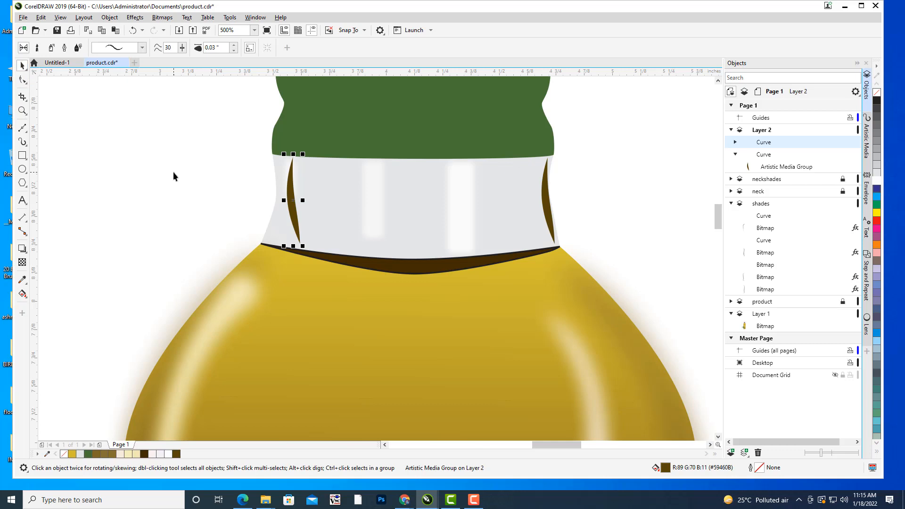
click(174, 176)
Mirror the copied shade horizontally so that it bulges toward the inside of the neck.
click(291, 201)
click(291, 200)
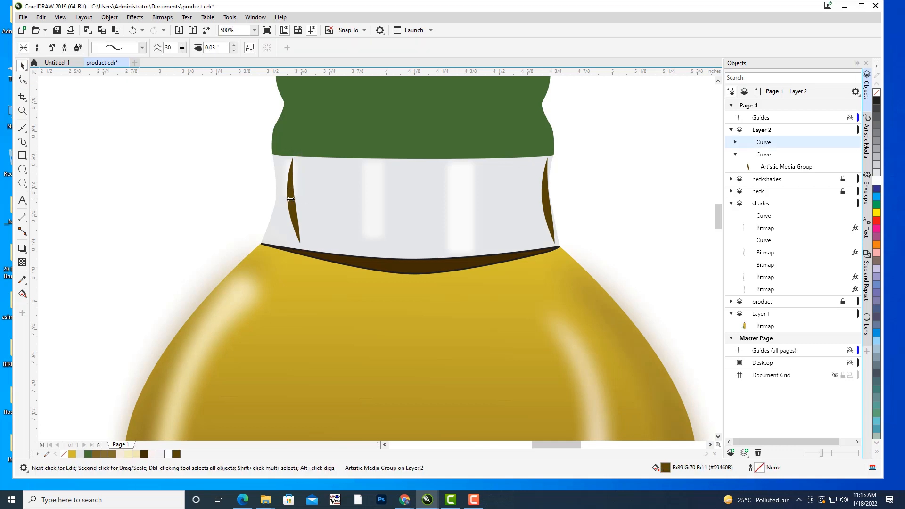
drag(291, 200, 313, 201)
click(191, 179)
Move the mirrored shade against the neck's left edge, nudging it slightly up and to the right.
drag(369, 244, 482, 267)
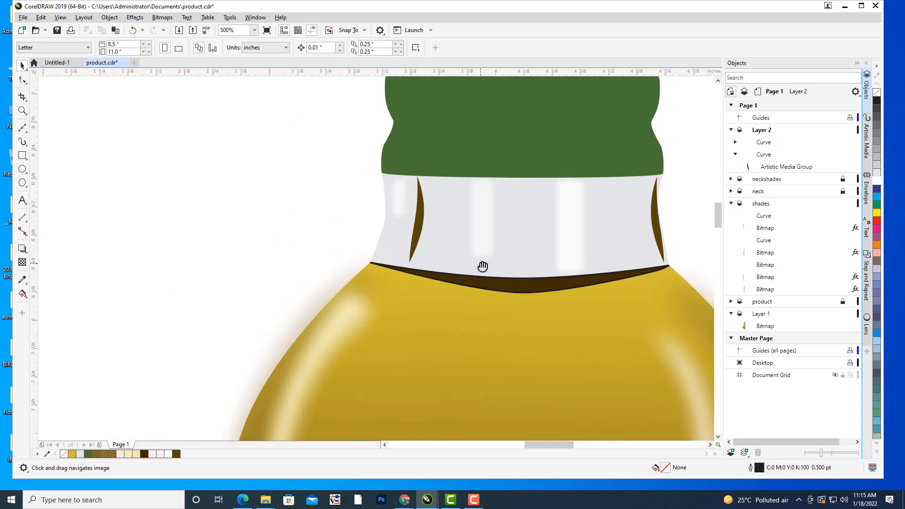
click(423, 217)
drag(422, 217, 390, 217)
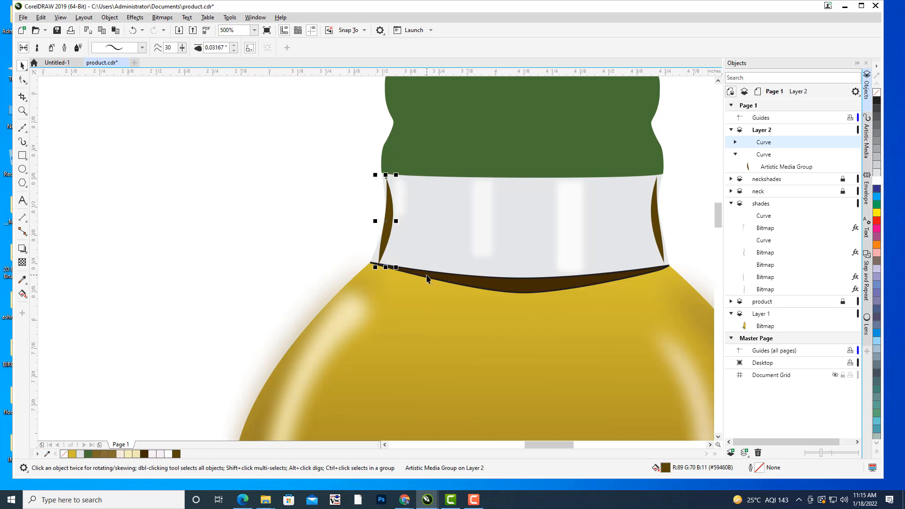
key(Up)
key(Up)
key(Right)
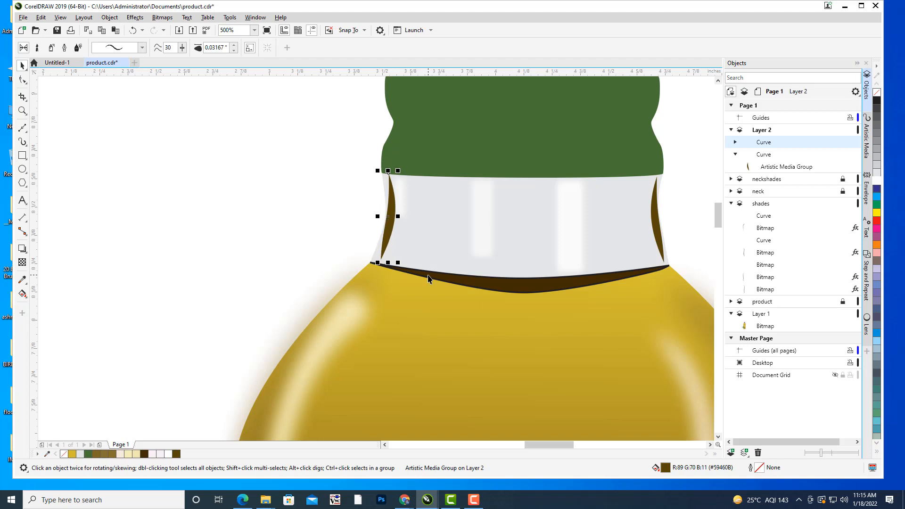
click(263, 176)
Break the left shade's Artistic Media group apart into its path and its filled curve.
scroll(267, 175, down, 2)
drag(415, 169, 627, 216)
scroll(613, 219, up, 2)
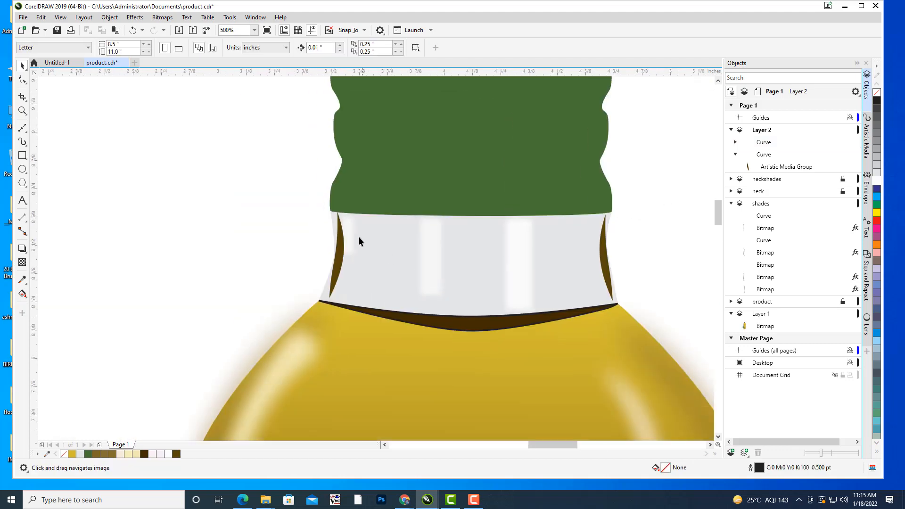
click(341, 237)
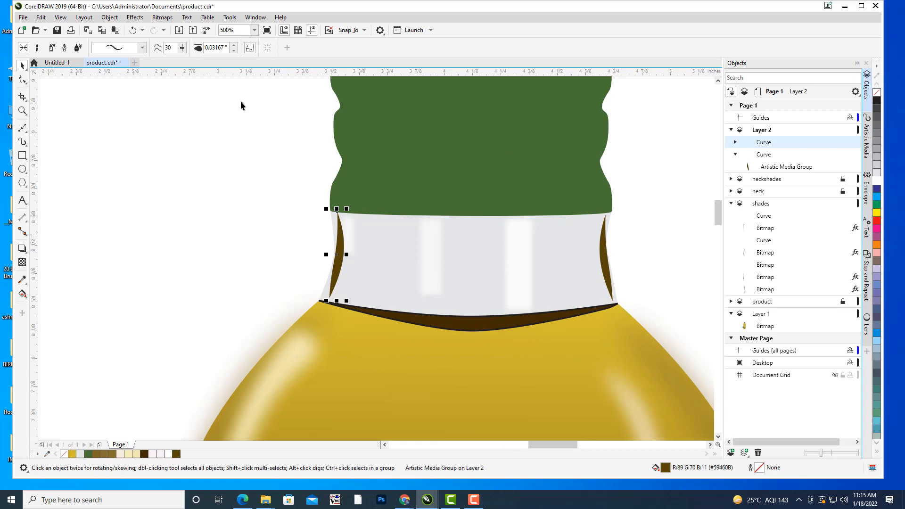
click(110, 17)
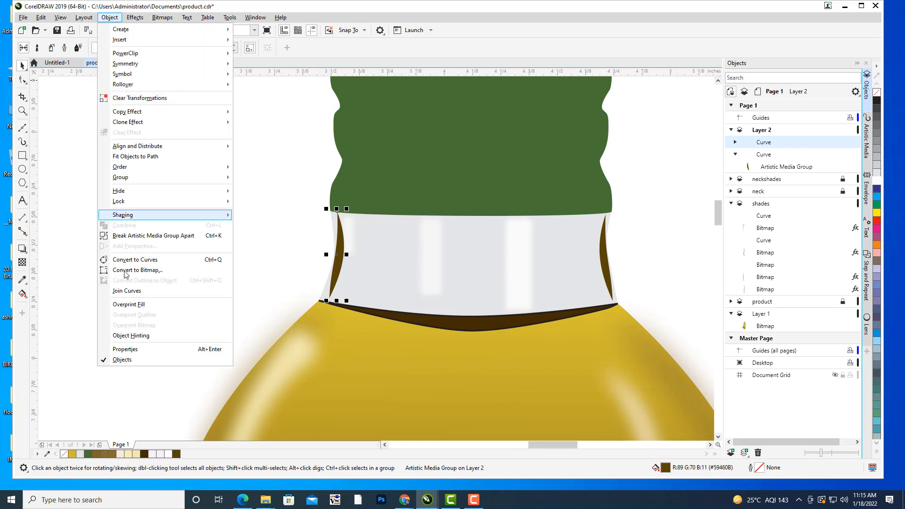
click(152, 236)
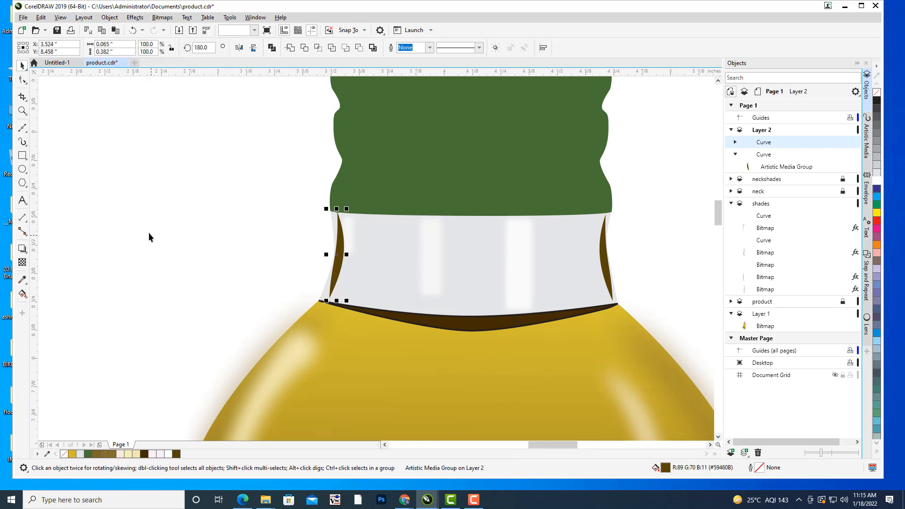
click(111, 18)
click(145, 280)
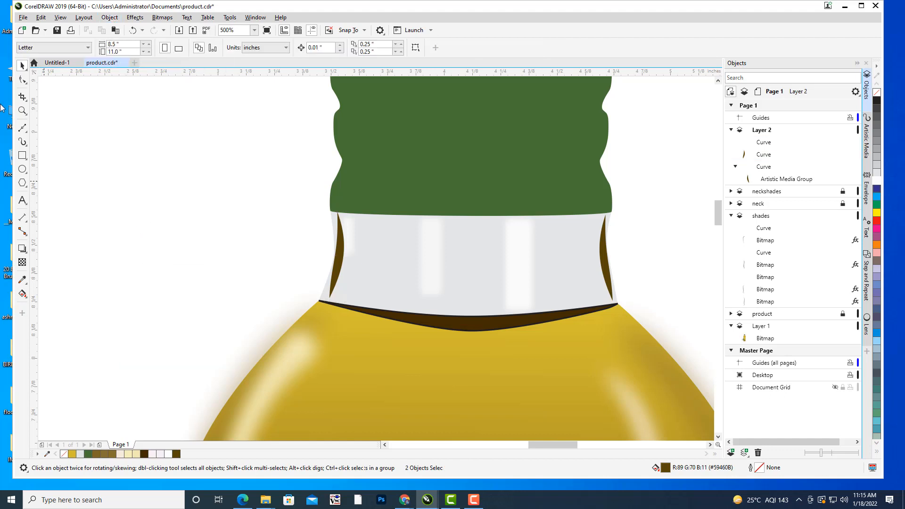
Try to reshape the left shade's inner path by adding a node and pulling it outward, and undo the edits.
click(22, 81)
drag(261, 278, 283, 253)
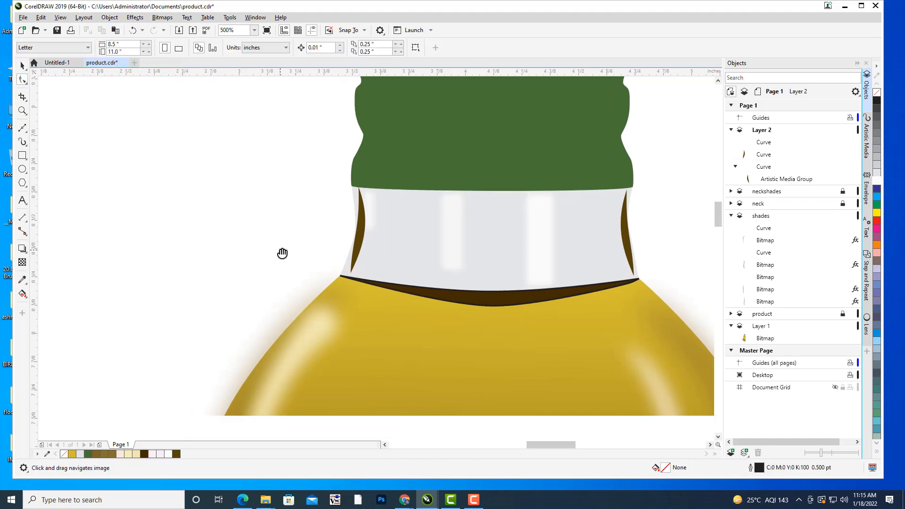
click(364, 226)
scroll(363, 226, up, 1)
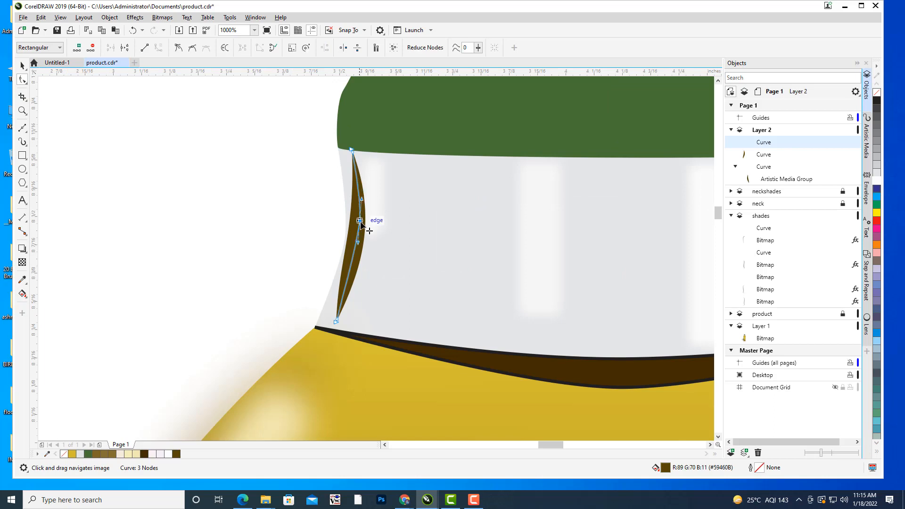
drag(362, 223, 358, 200)
double_click(356, 182)
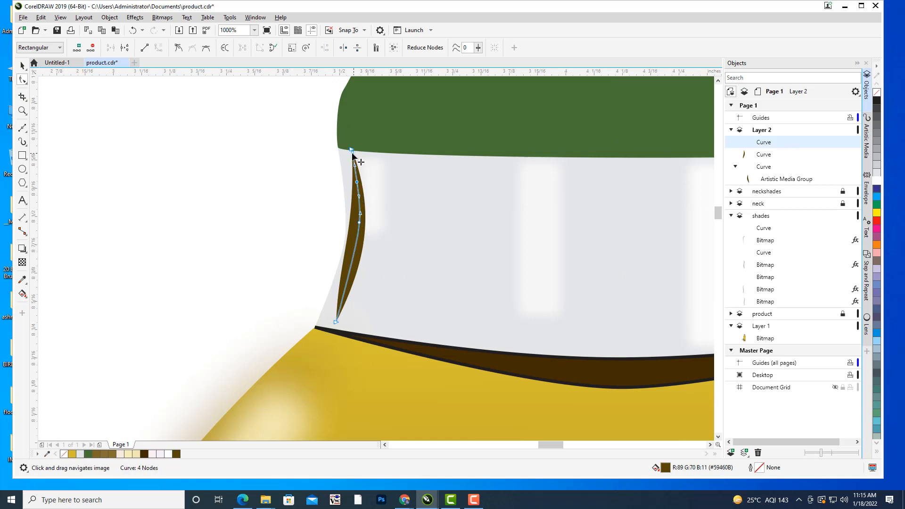
scroll(364, 179, up, 2)
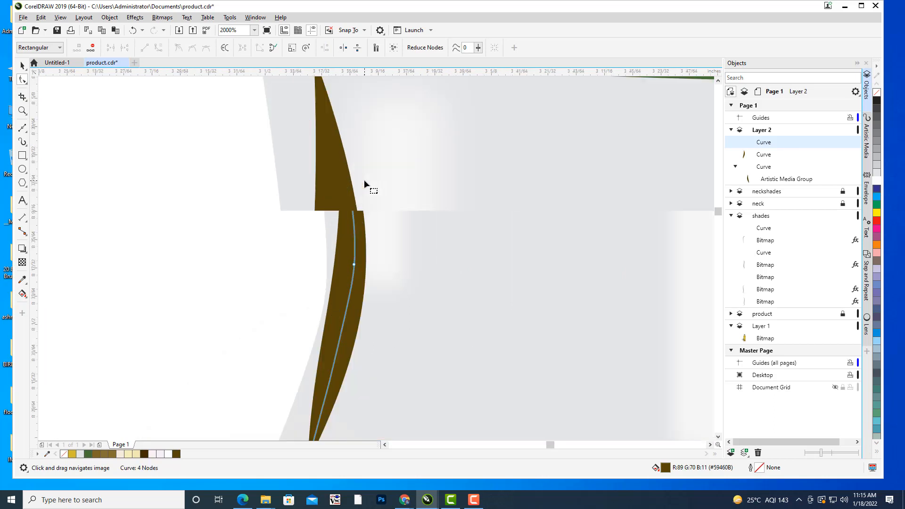
drag(333, 187, 315, 187)
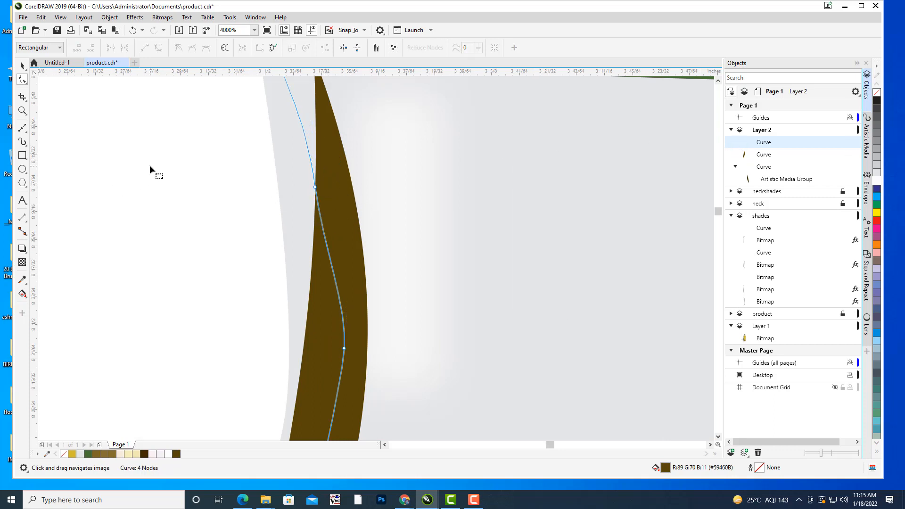
scroll(285, 200, down, 2)
key(ctrl+z)
key(ctrl+z)
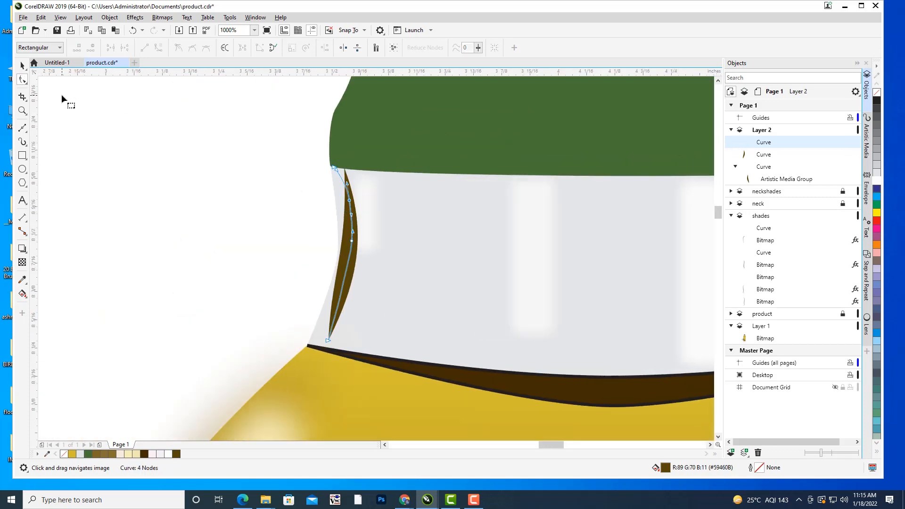
Move the top node of the left shade's filled curve to the cap corner and add a node on its outer edge.
click(754, 156)
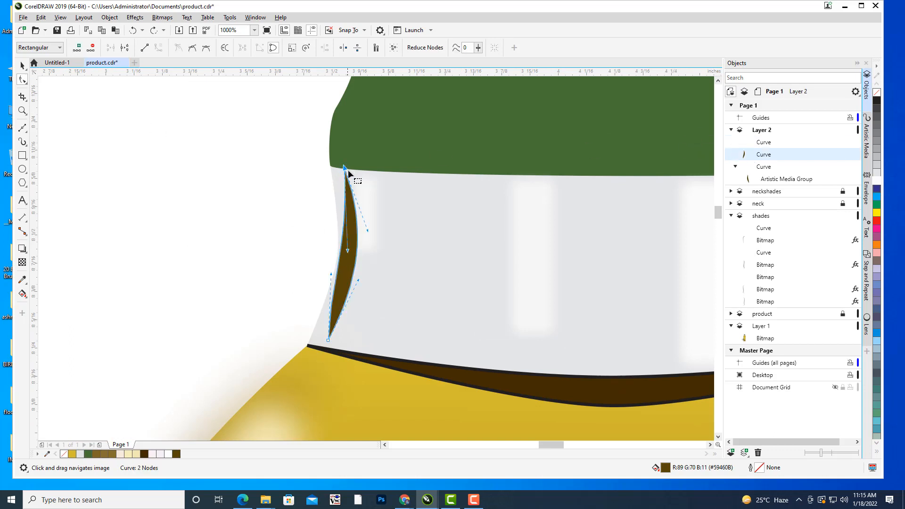
scroll(348, 170, up, 1)
drag(344, 170, 316, 163)
drag(322, 327, 328, 302)
double_click(322, 302)
scroll(346, 302, down, 2)
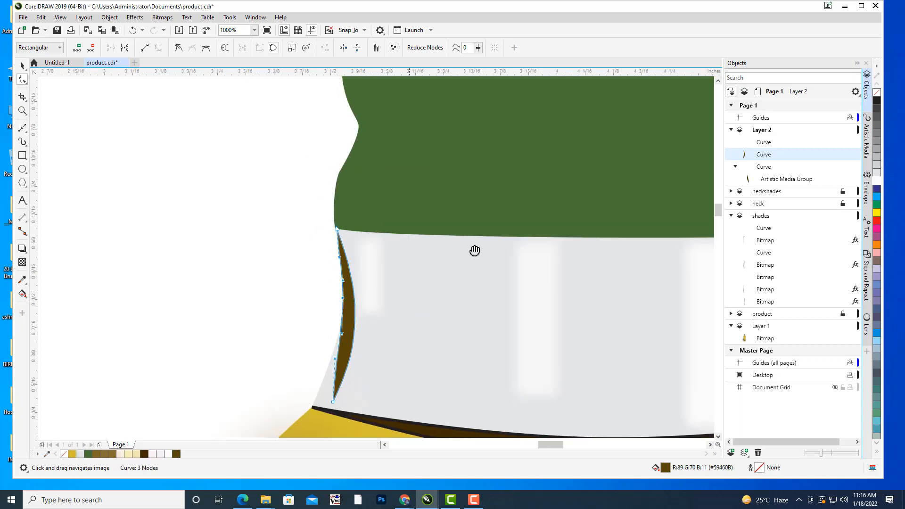
Move the left shade's bottom node to the neck's lower corner and adjust its handle to follow the glass edge.
drag(427, 339, 412, 340)
drag(413, 296, 447, 279)
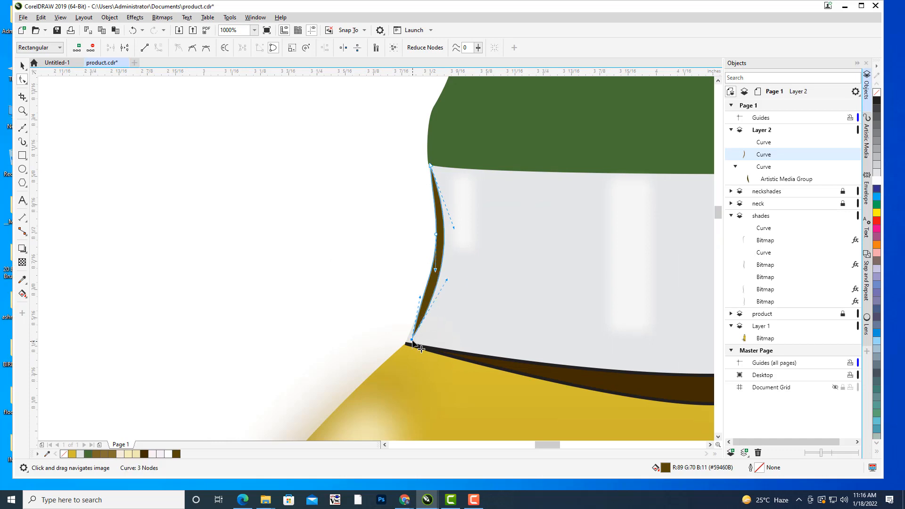
drag(412, 340, 407, 342)
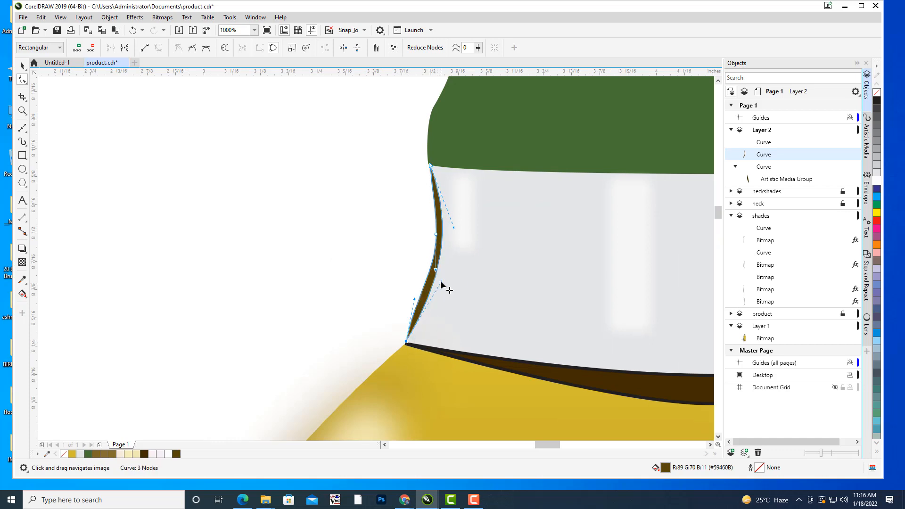
drag(441, 283, 420, 301)
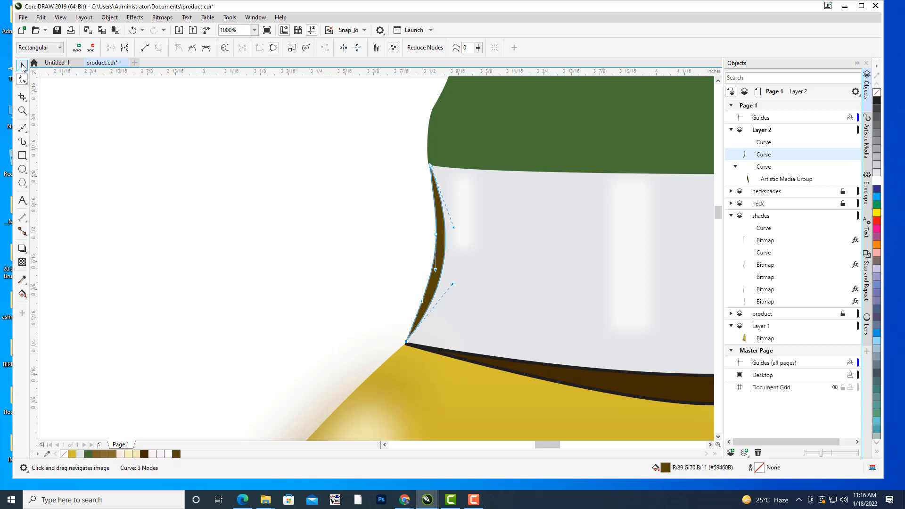
click(22, 68)
click(220, 218)
Break the right shade's Artistic Media group apart into its path and filled curve, and deselect them.
drag(409, 257, 280, 244)
scroll(457, 233, down, 1)
drag(532, 236, 516, 234)
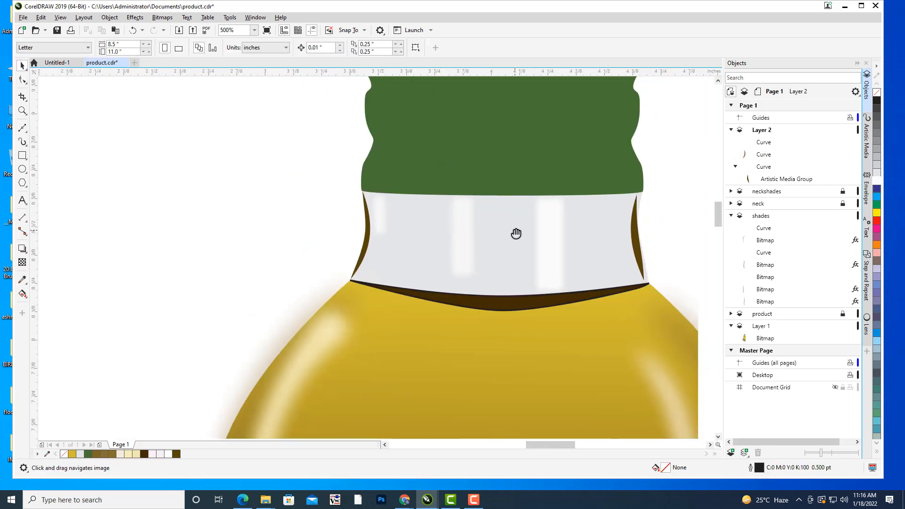
drag(637, 212, 505, 198)
click(503, 216)
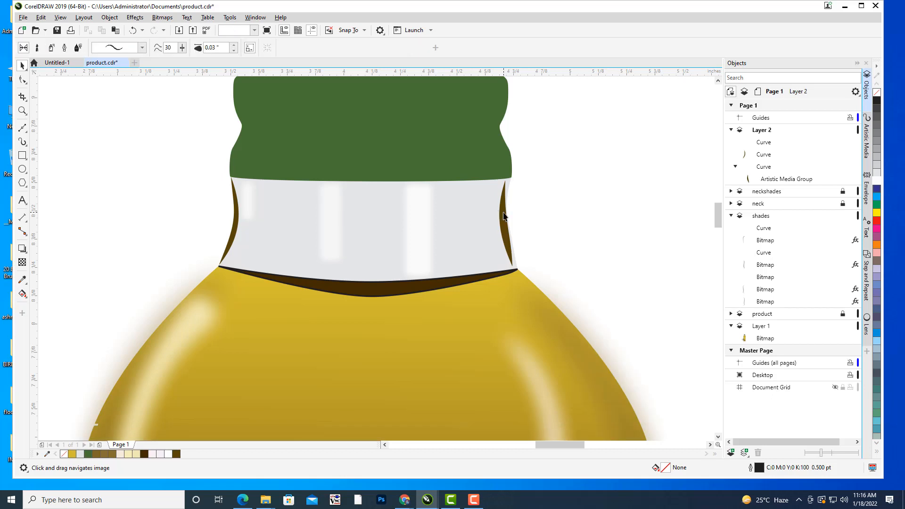
right_click(764, 168)
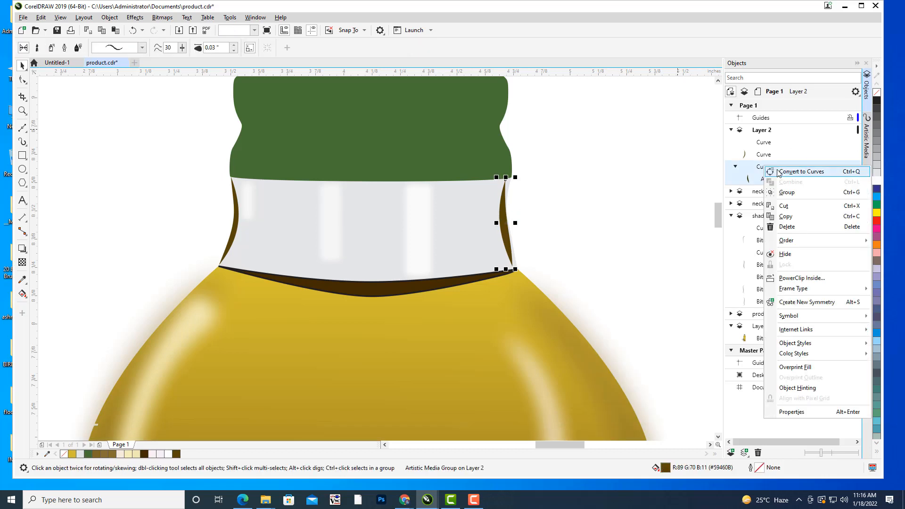
click(115, 18)
click(174, 236)
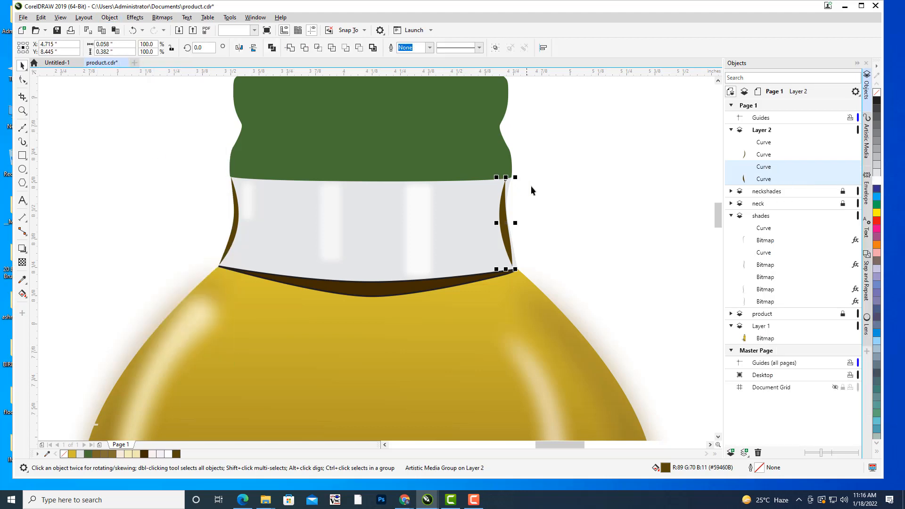
click(531, 186)
Move the top node of the right shade's filled curve to the cap corner and bend its outer edge inward with an added node.
click(504, 214)
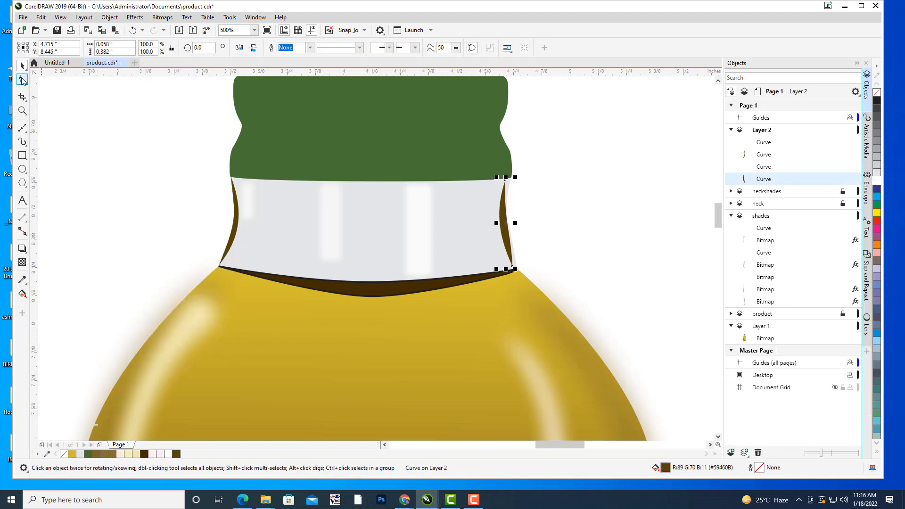
click(23, 80)
scroll(528, 181, up, 2)
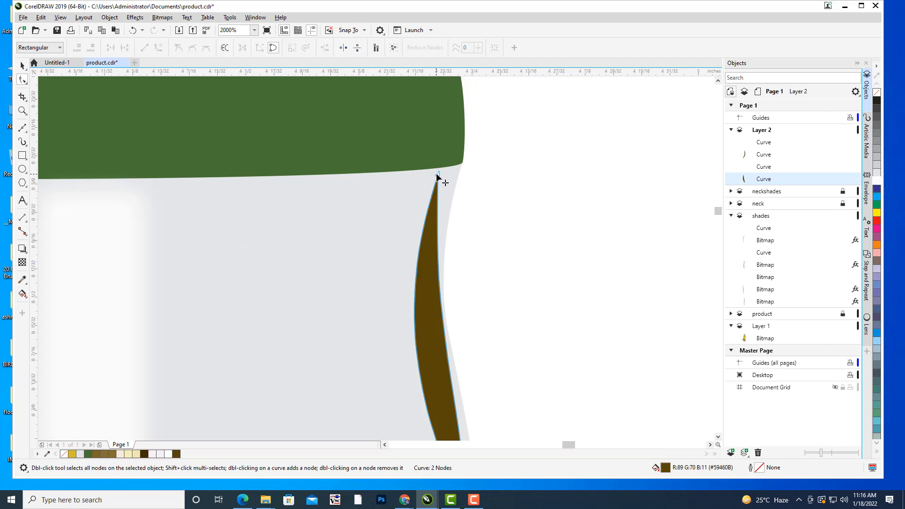
drag(436, 173, 461, 168)
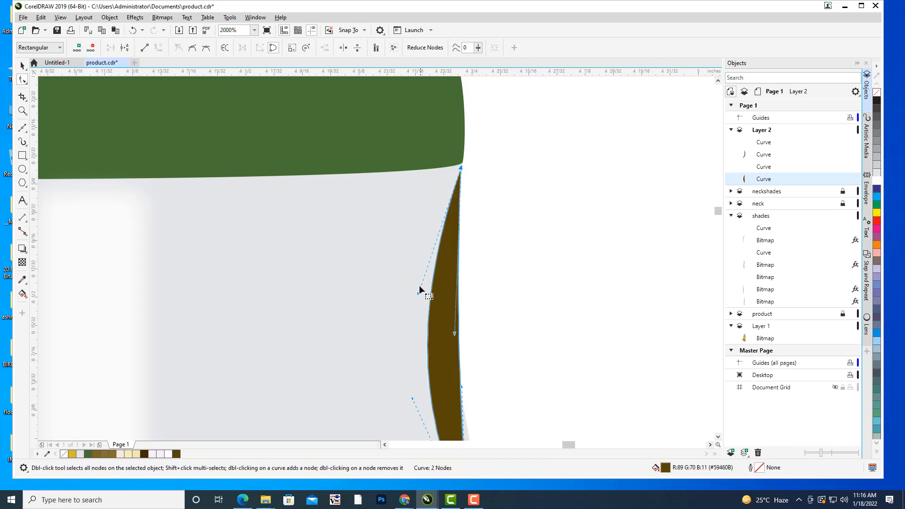
drag(419, 293, 445, 309)
click(458, 305)
double_click(459, 304)
drag(445, 272, 438, 269)
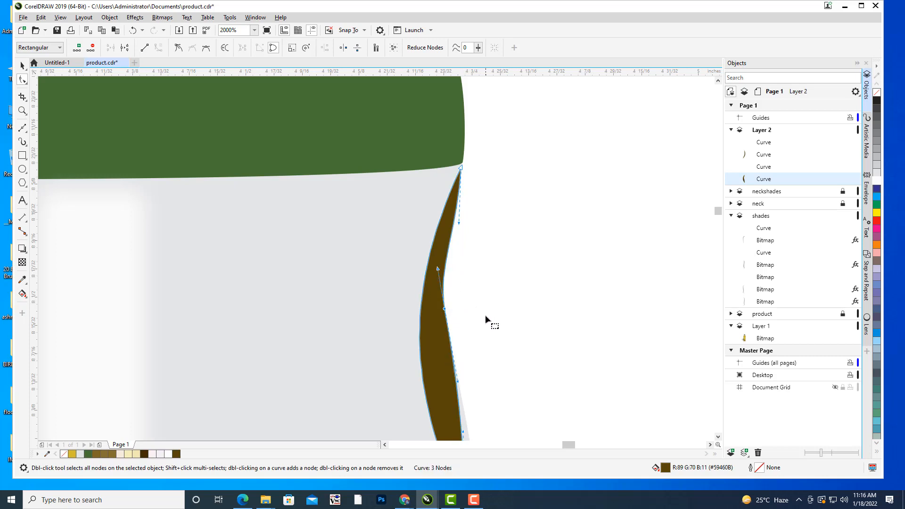
Move the right shade's bottom node to the neck's lower corner, adjust its handles to follow the glass edge, and deselect the curve.
drag(462, 392, 473, 205)
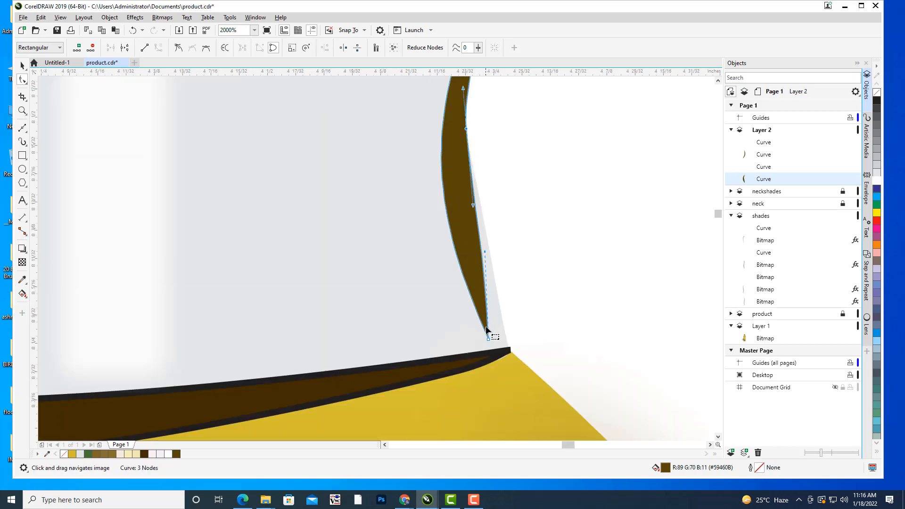
drag(489, 340, 508, 346)
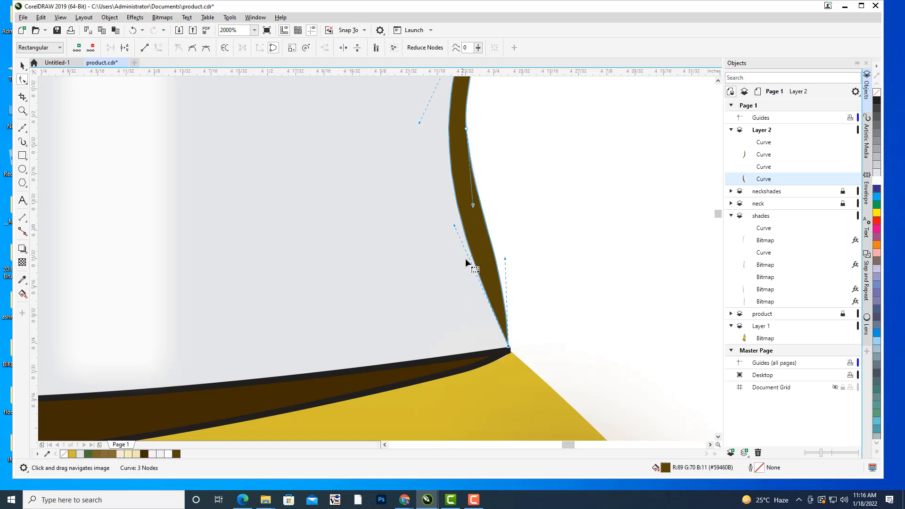
drag(454, 227, 428, 232)
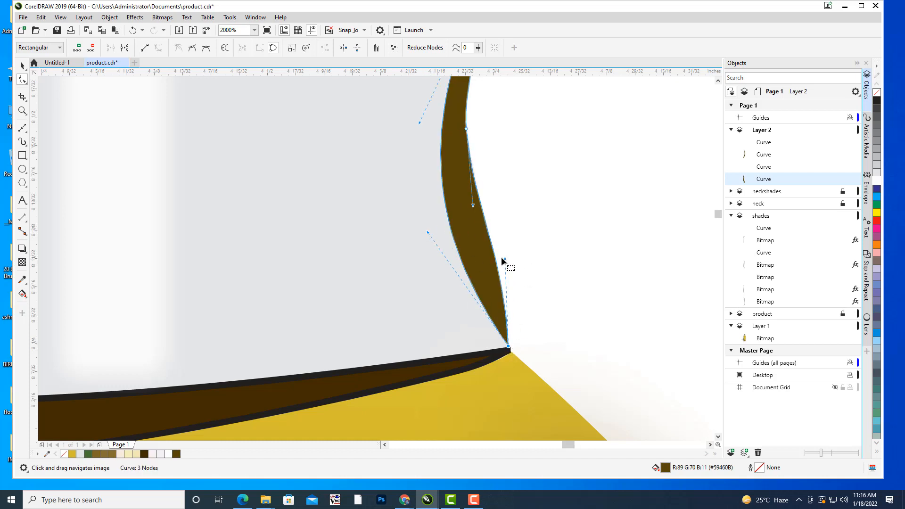
mouse_move(505, 258)
mouse_down()
mouse_move(477, 261)
mouse_move(491, 259)
mouse_up()
scroll(519, 202, down, 5)
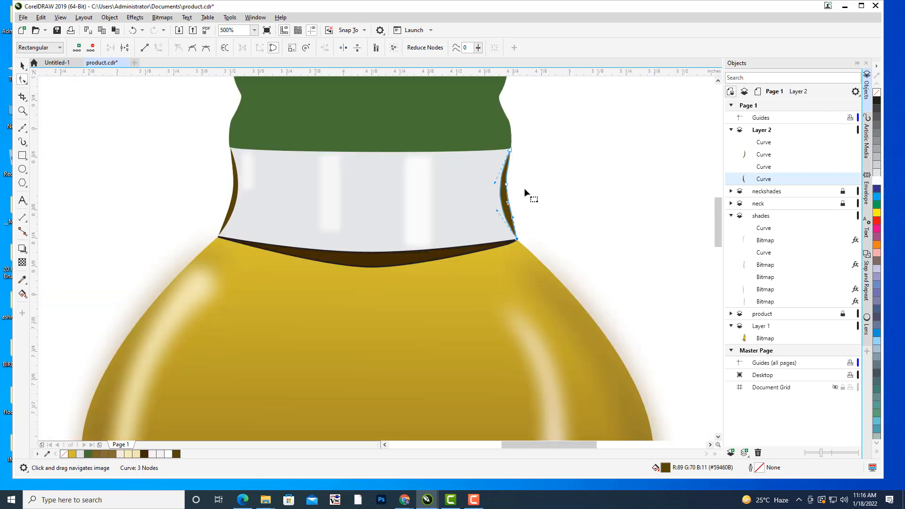
click(23, 66)
click(562, 206)
Convert the left neck shade to a 300 dpi CMYK bitmap with anti-aliasing and a transparent background.
drag(580, 192, 594, 178)
scroll(594, 177, down, 4)
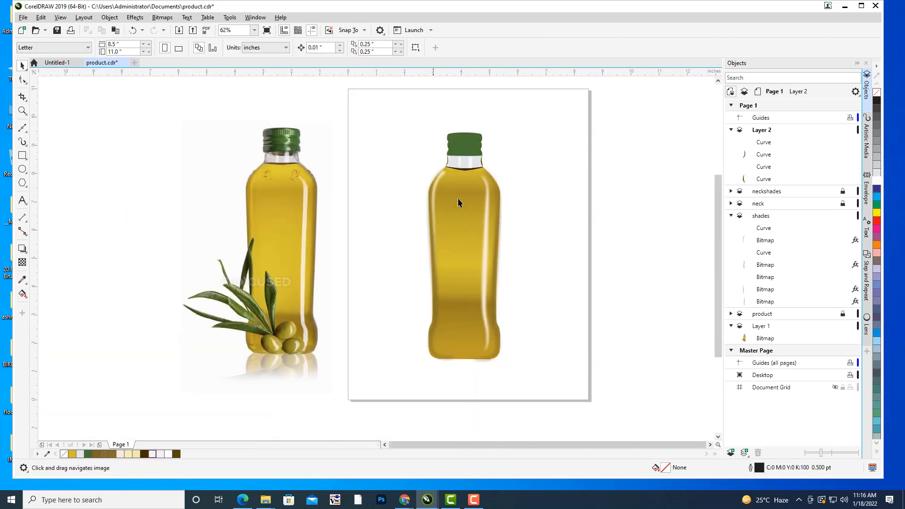
scroll(541, 194, up, 2)
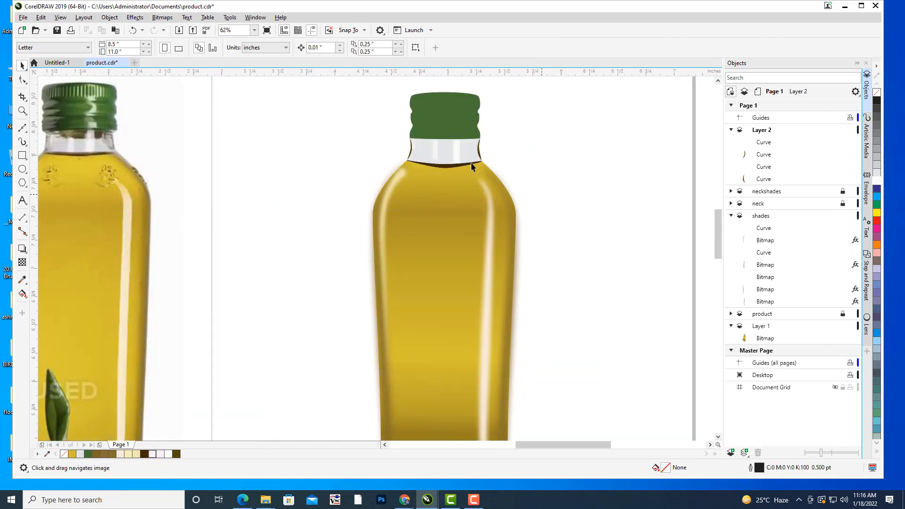
scroll(471, 162, up, 5)
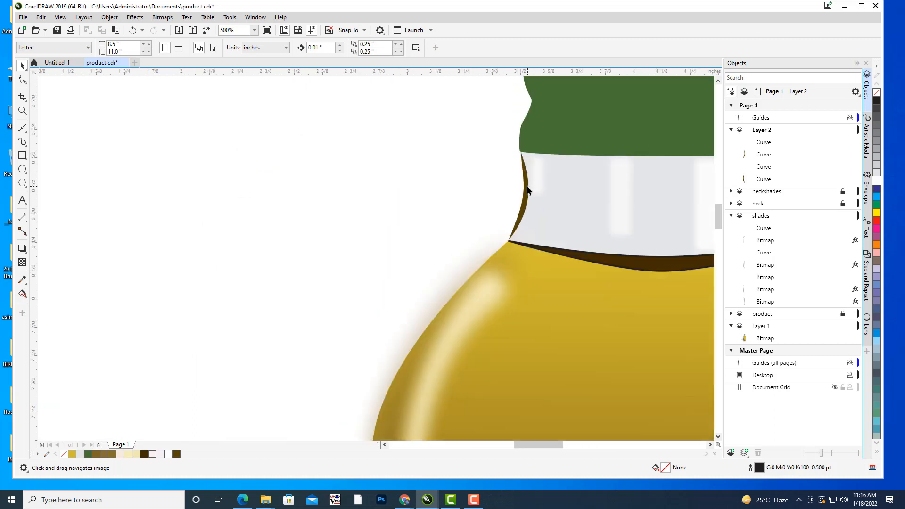
click(526, 189)
drag(563, 201, 484, 218)
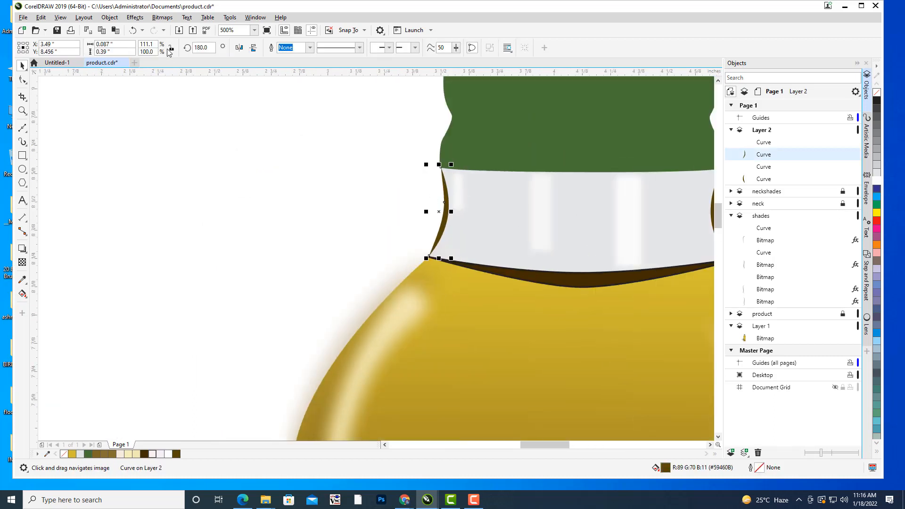
click(166, 18)
click(177, 33)
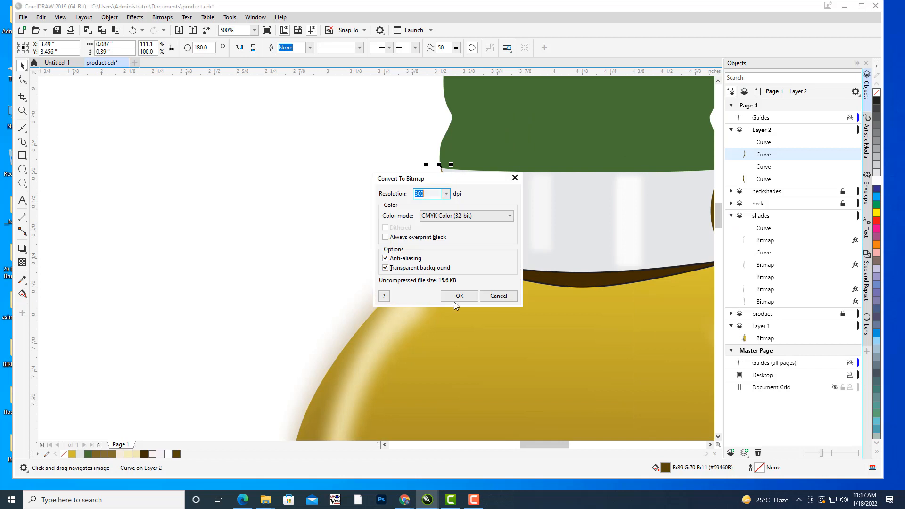
click(455, 298)
click(423, 210)
Apply a Gaussian Blur with a radius of 1.5 pixels to the left neck shade's bitmap.
click(450, 212)
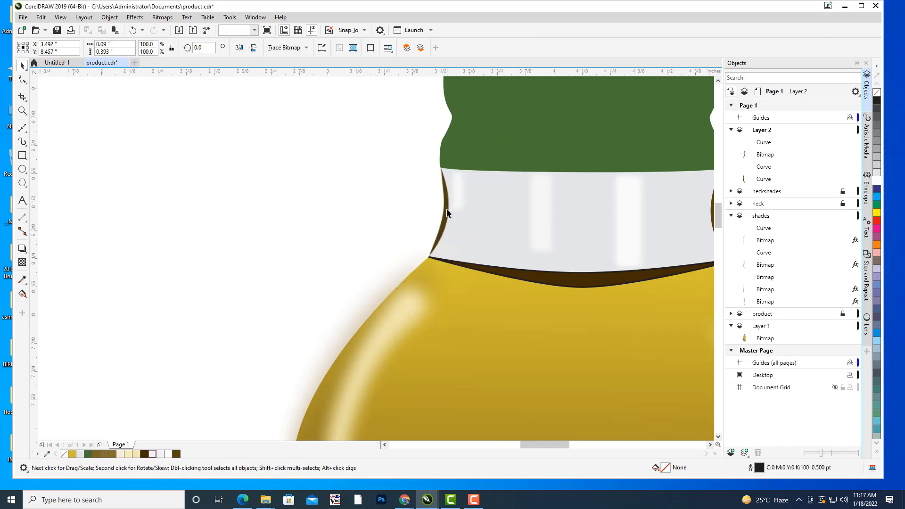
click(135, 18)
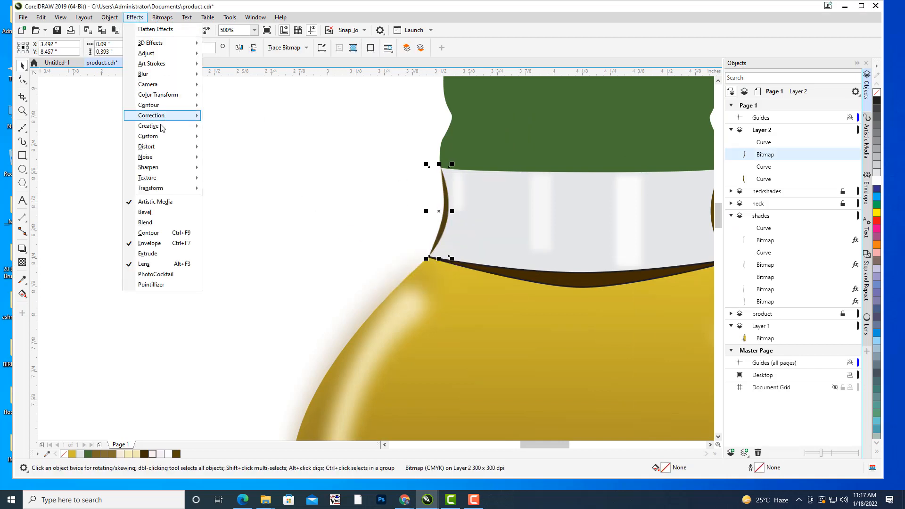
mouse_move(153, 73)
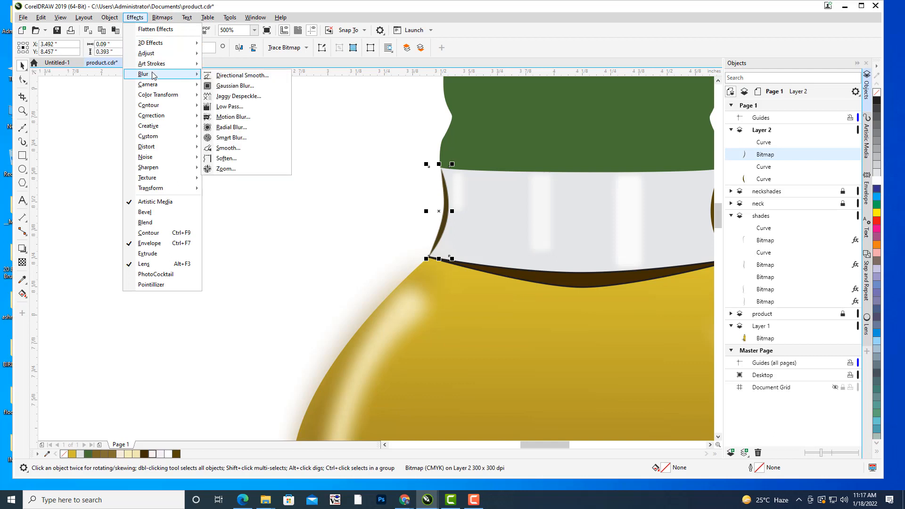
click(263, 85)
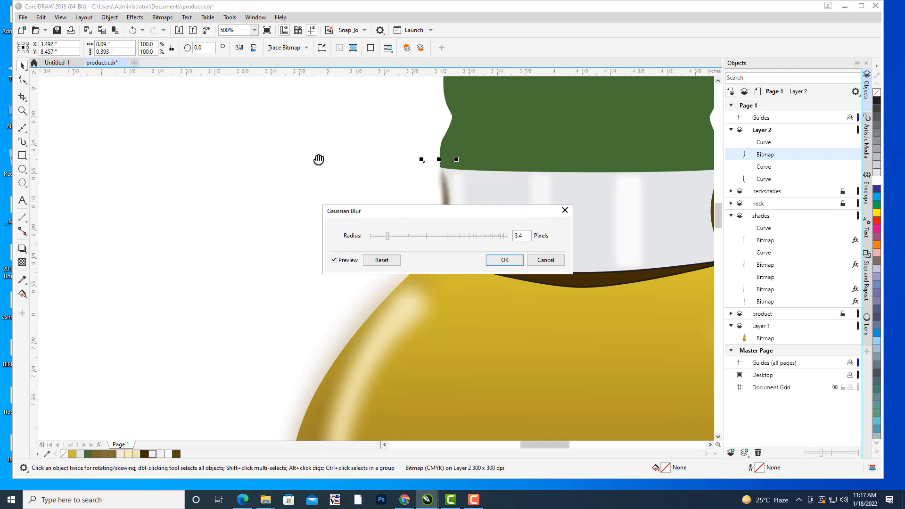
drag(382, 211, 244, 242)
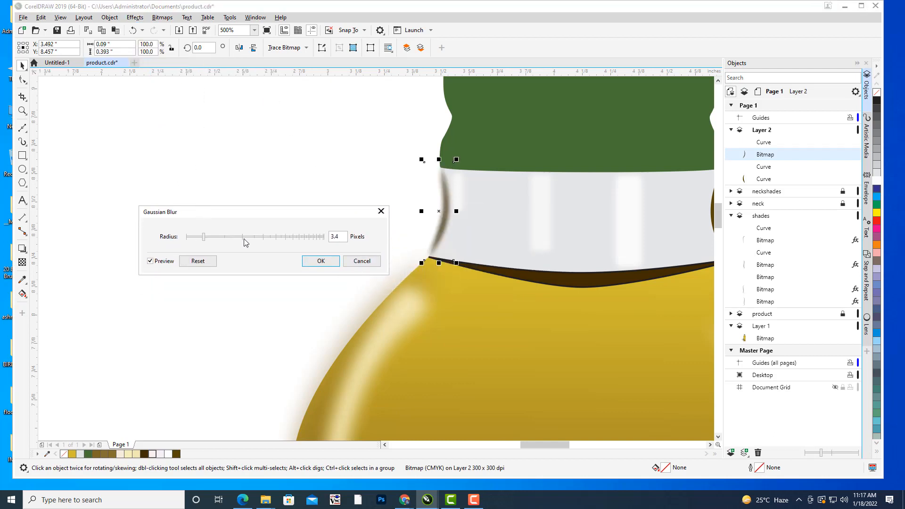
click(196, 239)
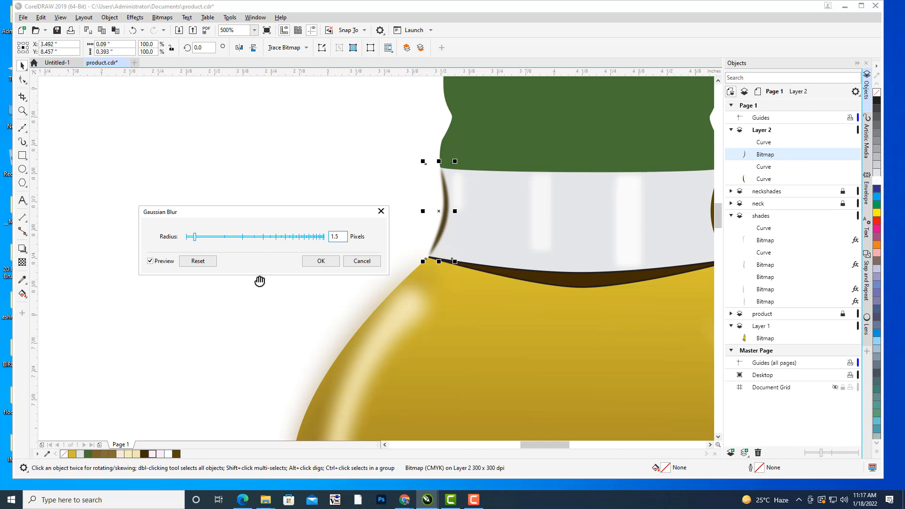
click(319, 261)
click(274, 187)
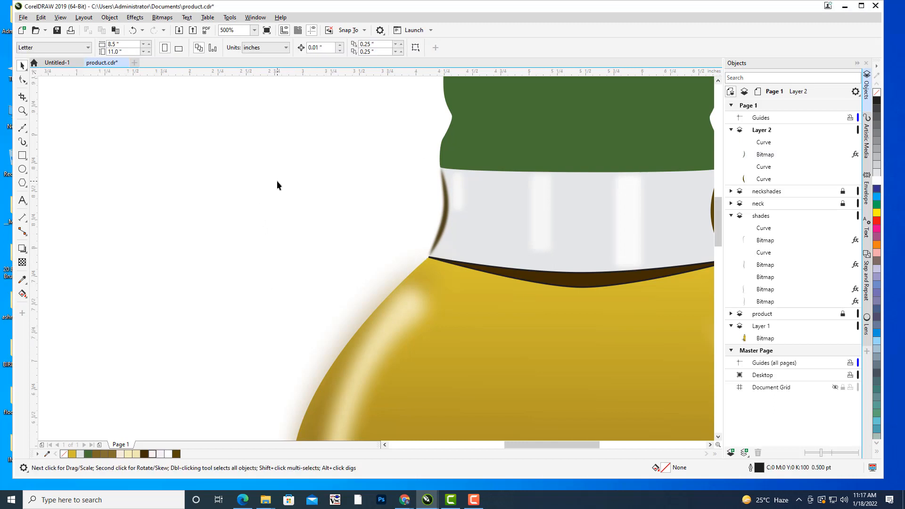
Convert the right neck shade's filled curve to a bitmap.
scroll(277, 181, down, 2)
drag(300, 176, 311, 199)
scroll(360, 211, up, 1)
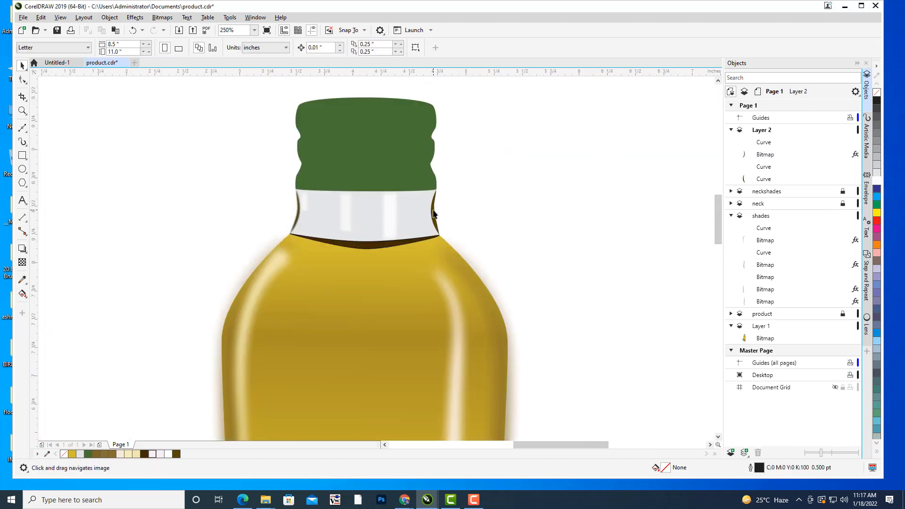
click(434, 214)
click(140, 17)
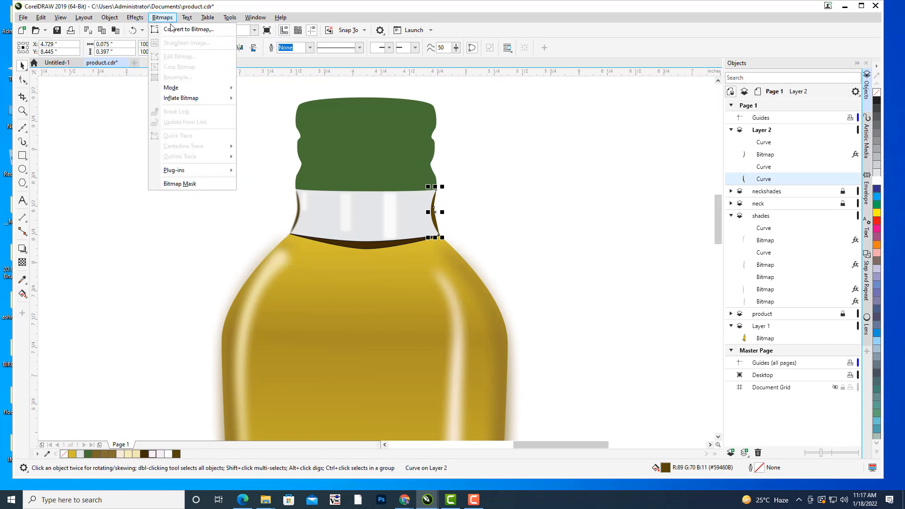
click(189, 30)
click(460, 296)
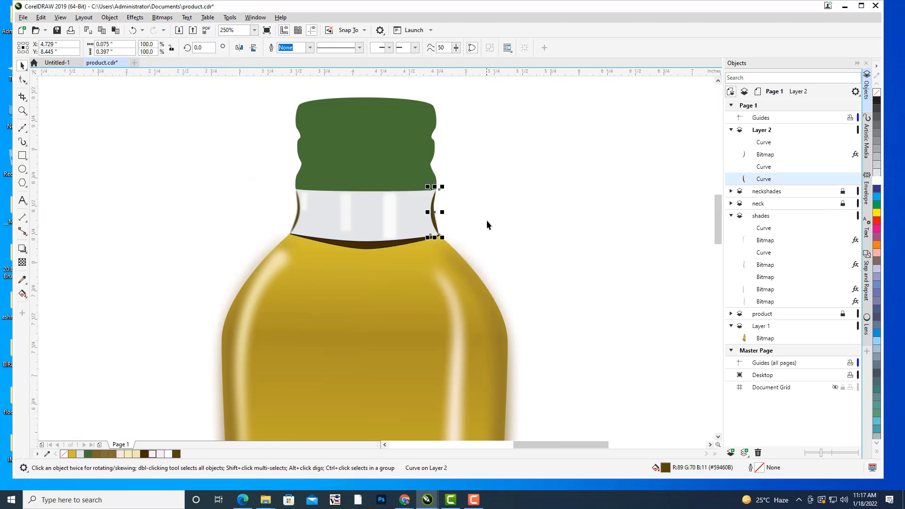
Apply a Gaussian Blur with a radius of 2.2 pixels to the right neck shade's bitmap.
click(136, 19)
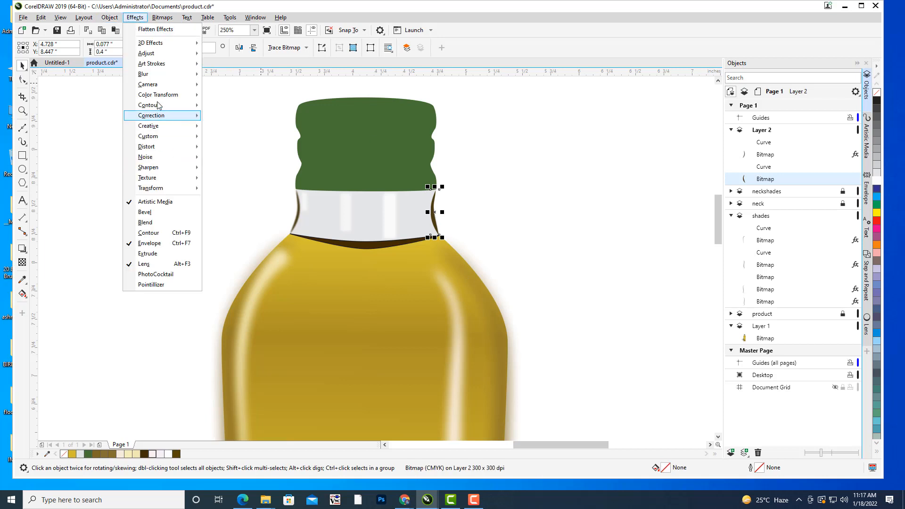
mouse_move(159, 75)
click(236, 86)
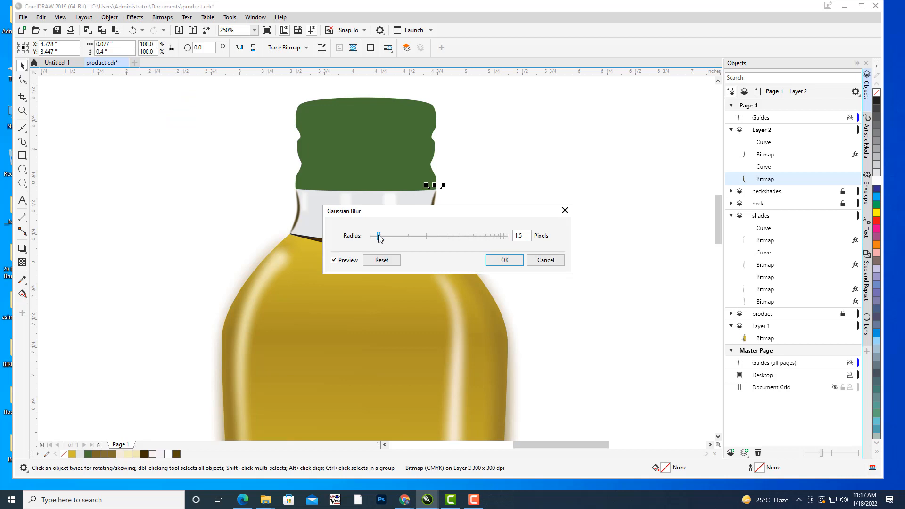
drag(378, 235, 383, 236)
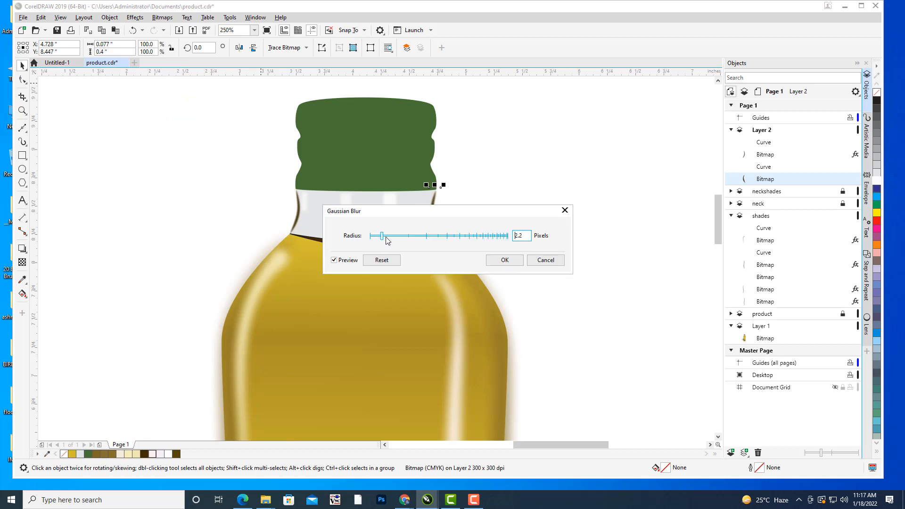
click(505, 261)
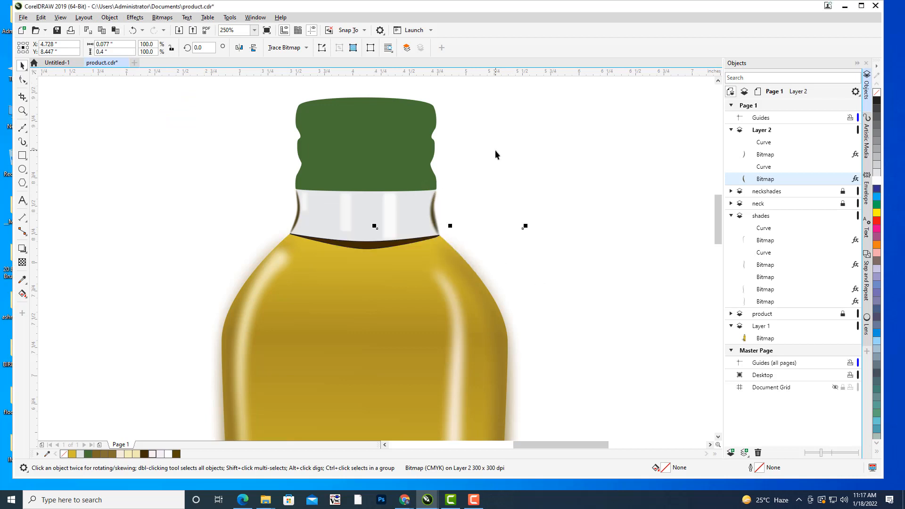
drag(495, 150, 523, 158)
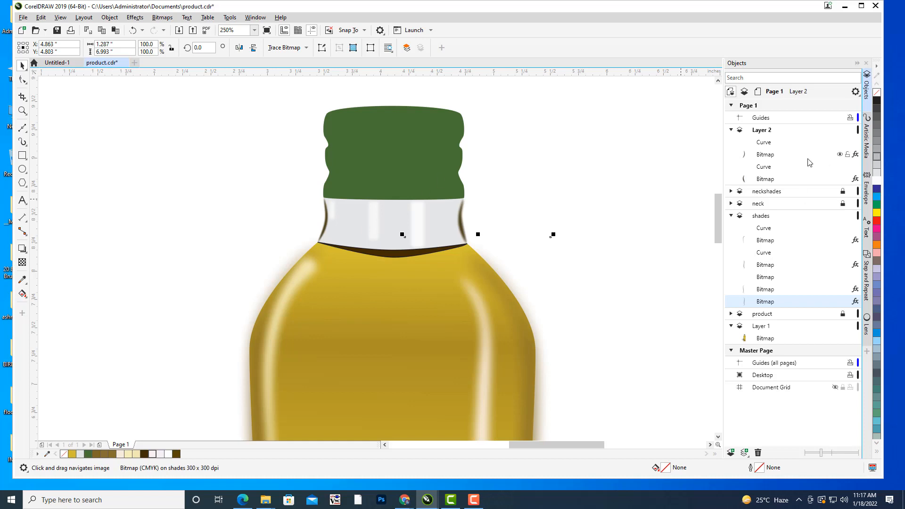
Set the left neck shade's uniform transparency to 55 and deselect the bitmap.
click(771, 155)
drag(581, 197, 747, 172)
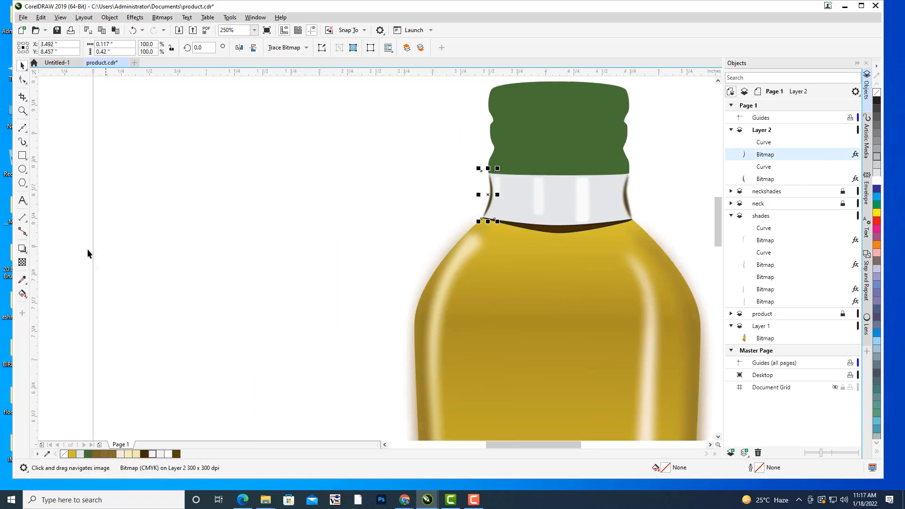
click(22, 263)
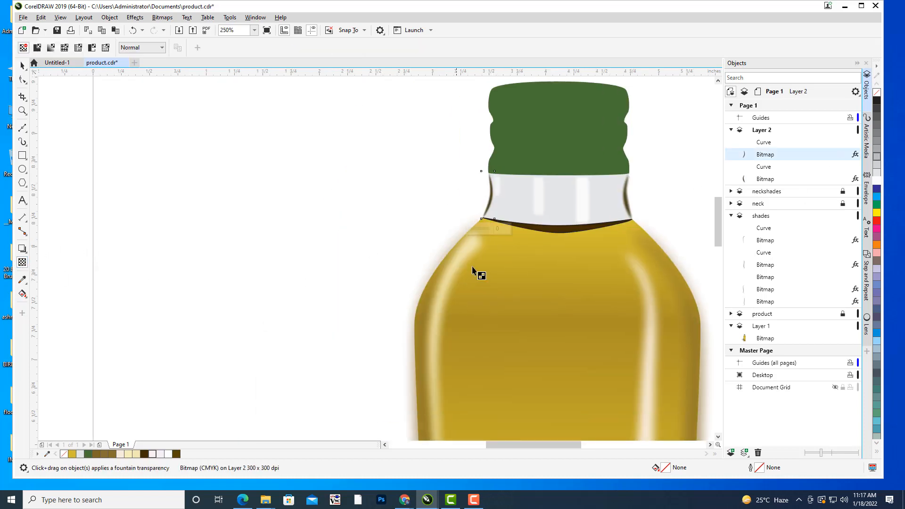
click(475, 230)
drag(478, 231, 477, 229)
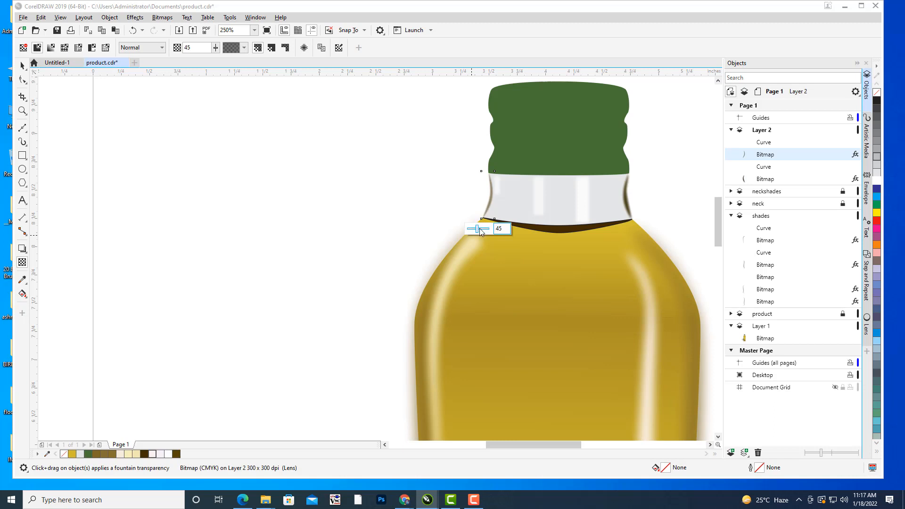
drag(481, 232, 481, 231)
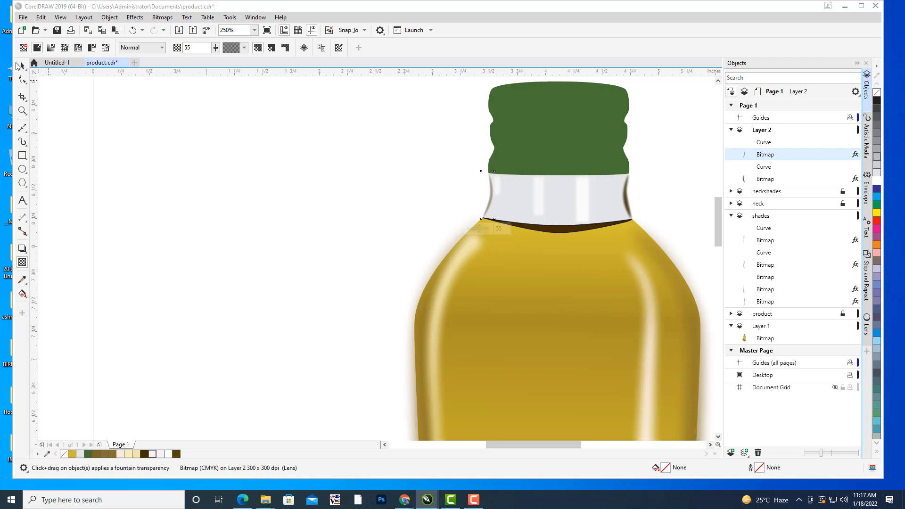
click(20, 66)
click(202, 146)
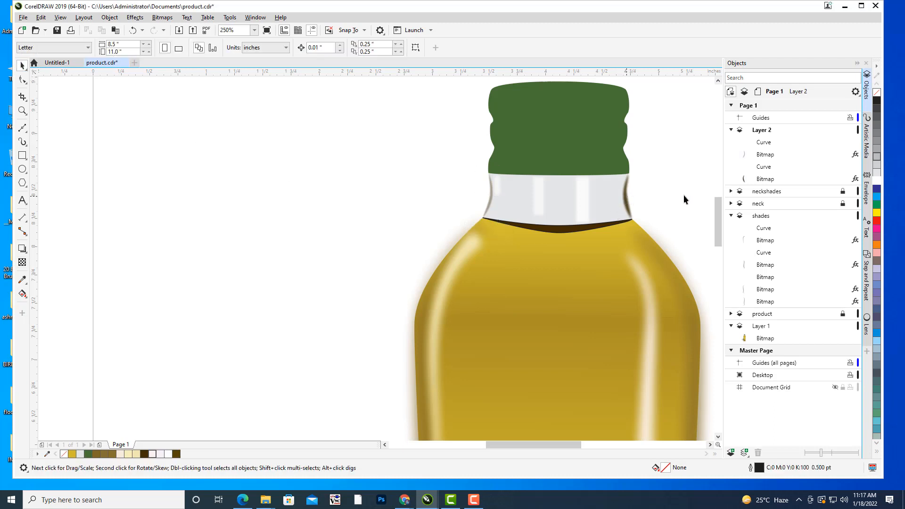
Set the right neck shade's uniform transparency to about 38 and deselect the bitmap.
click(773, 155)
click(763, 181)
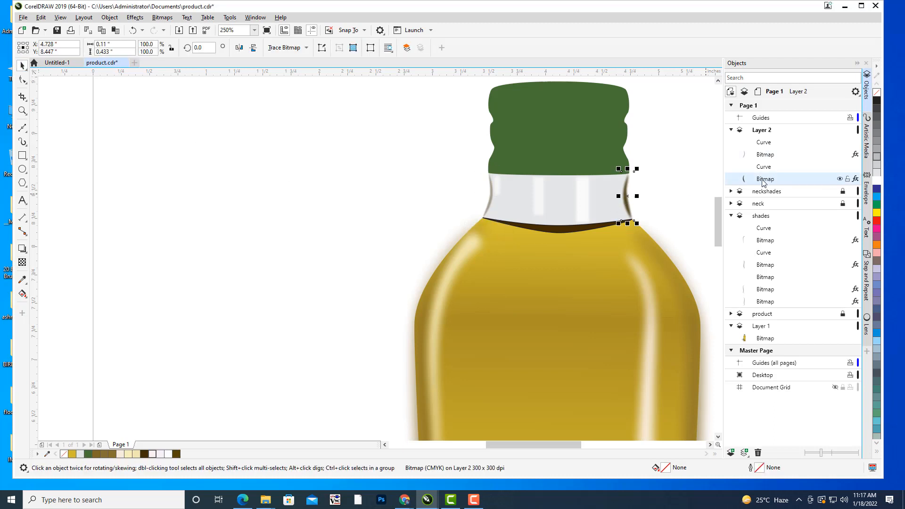
scroll(590, 196, right, 3)
click(22, 262)
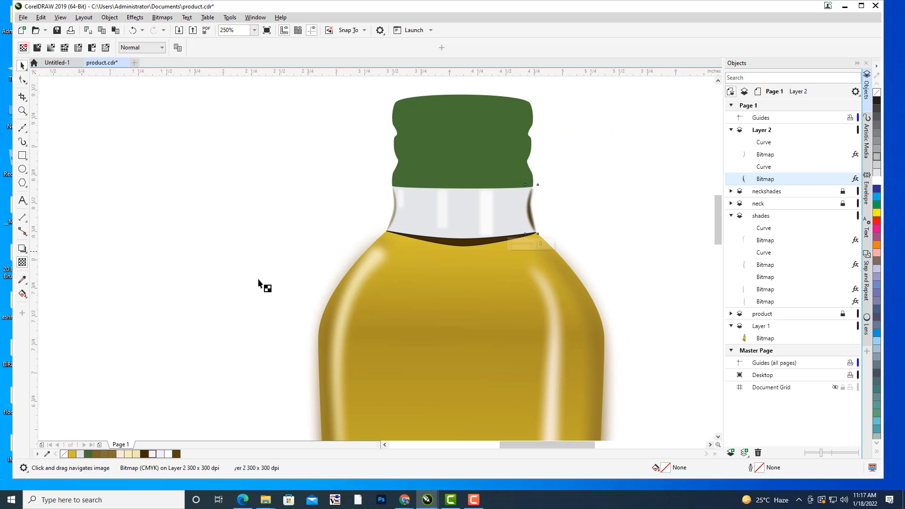
click(517, 244)
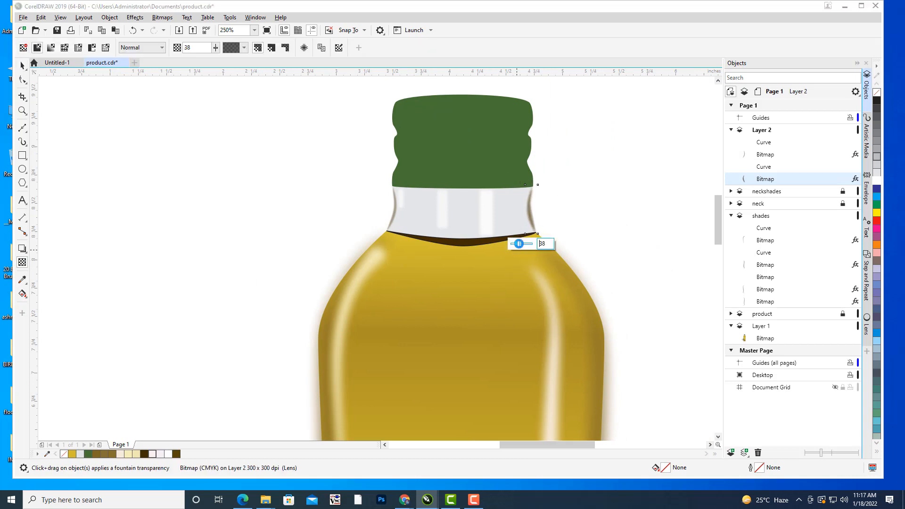
drag(520, 245, 634, 179)
click(22, 66)
click(226, 152)
scroll(226, 151, down, 1)
scroll(615, 182, down, 1)
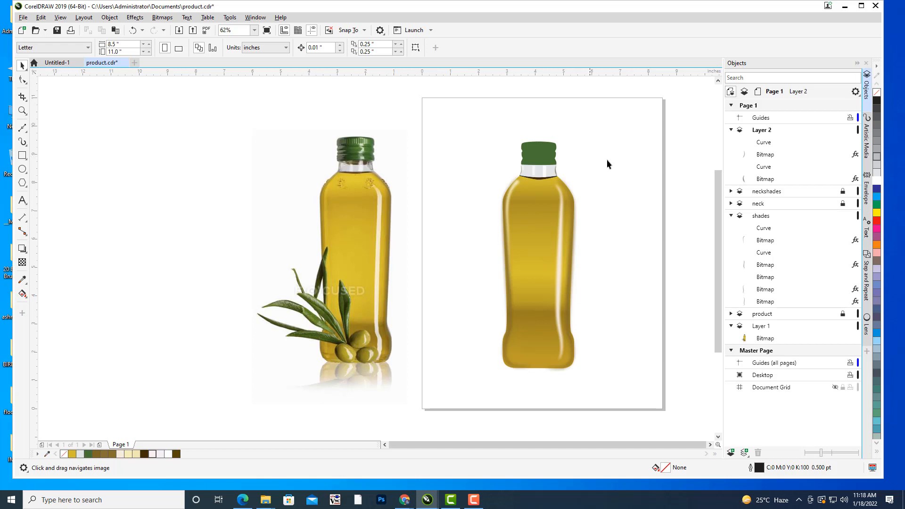
drag(607, 160, 592, 174)
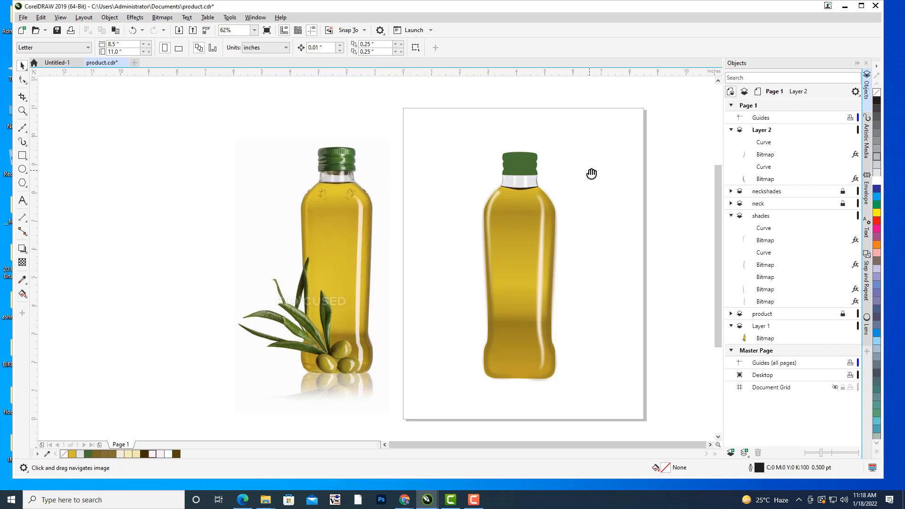
mouse_move(576, 161)
mouse_down()
mouse_move(602, 152)
mouse_move(593, 159)
mouse_move(584, 147)
mouse_up()
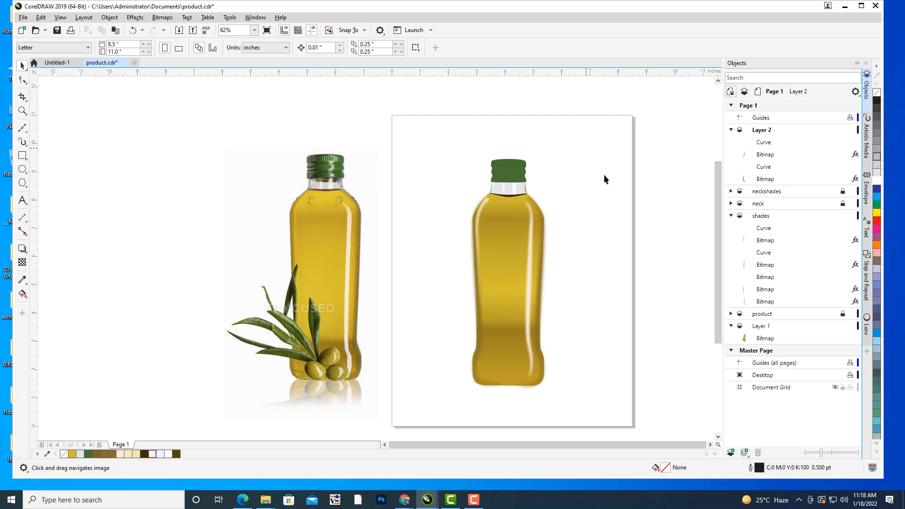
drag(604, 178, 590, 194)
drag(612, 139, 601, 146)
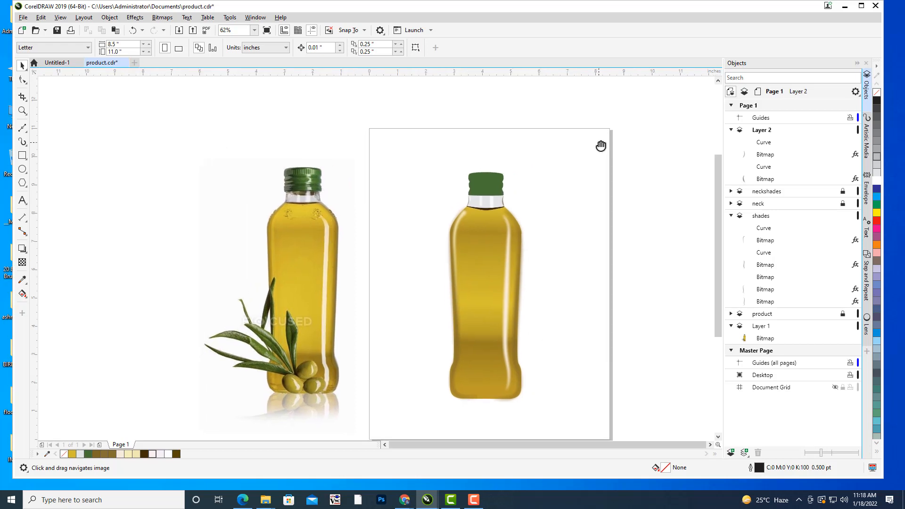
Rename the layer holding the brown neck edge shades as neckshades2.
click(764, 131)
right_click(765, 131)
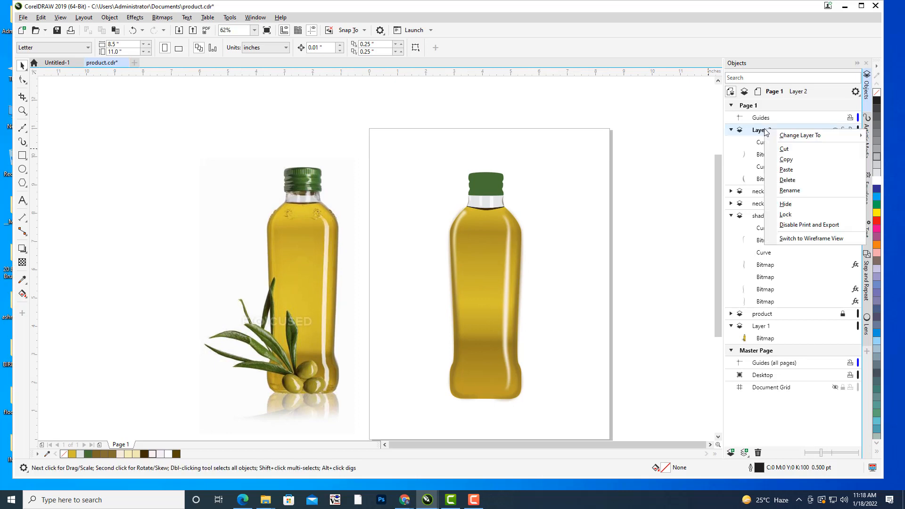
click(823, 191)
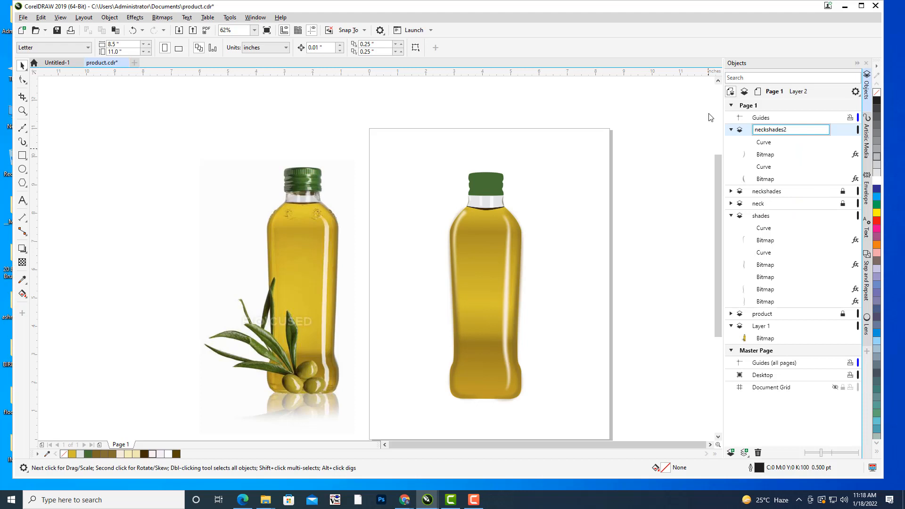
key(Return)
click(783, 134)
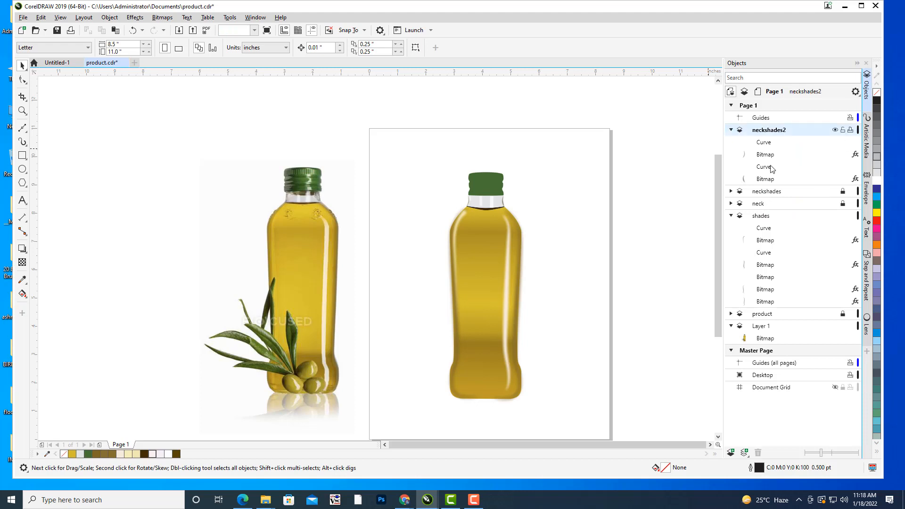
Add a new layer above neckshades2 and name it capshades.
click(731, 453)
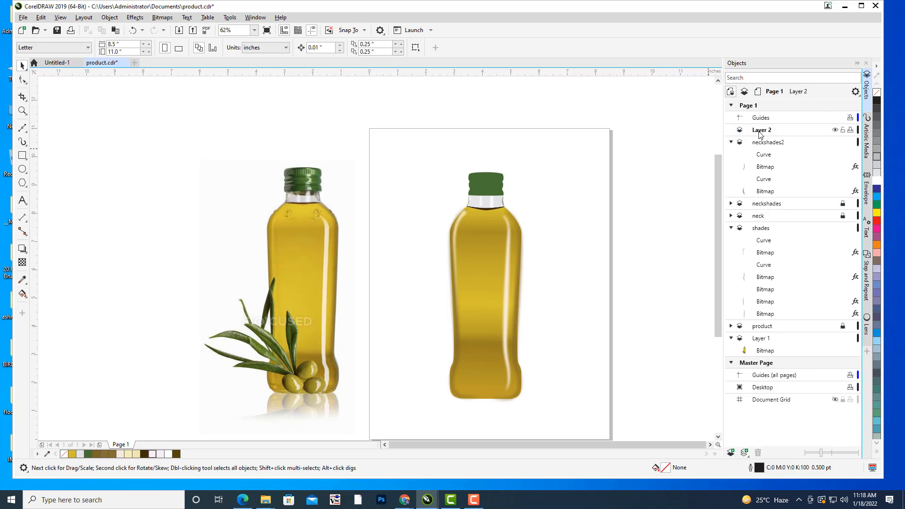
click(760, 131)
right_click(761, 131)
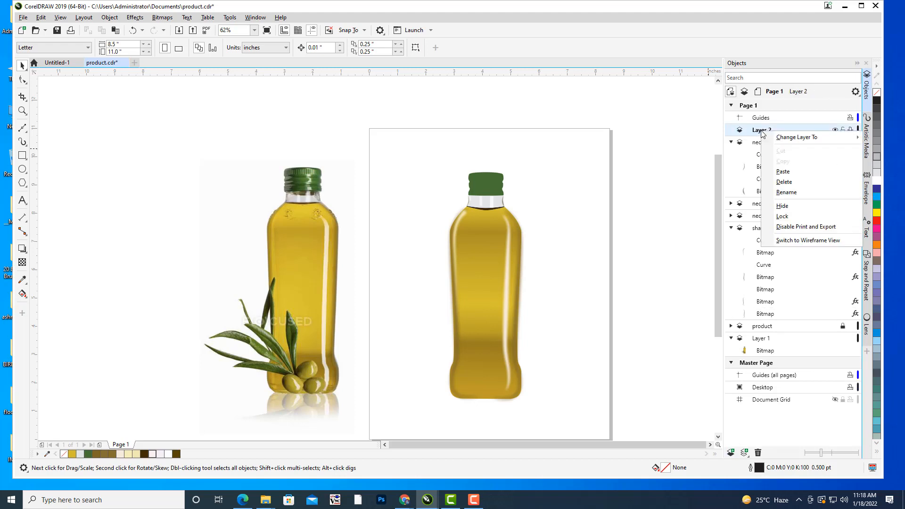
click(786, 192)
text(capshades)
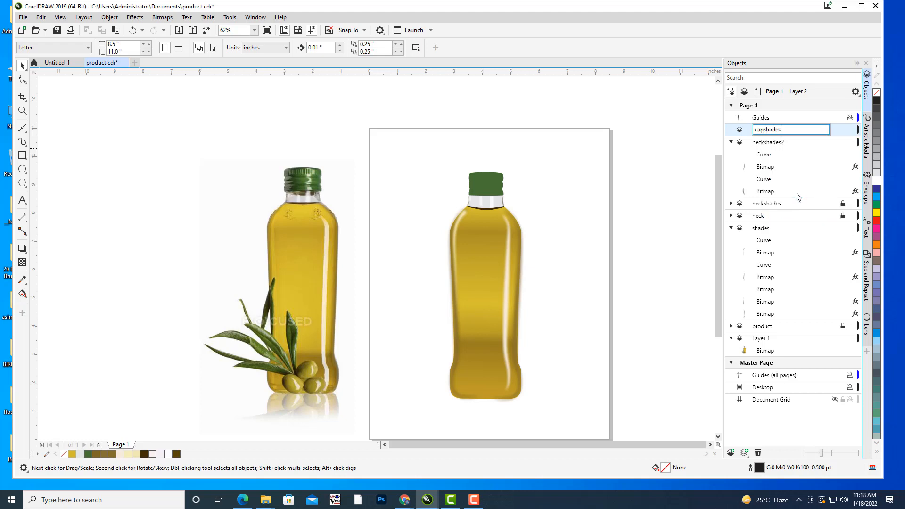
key(Return)
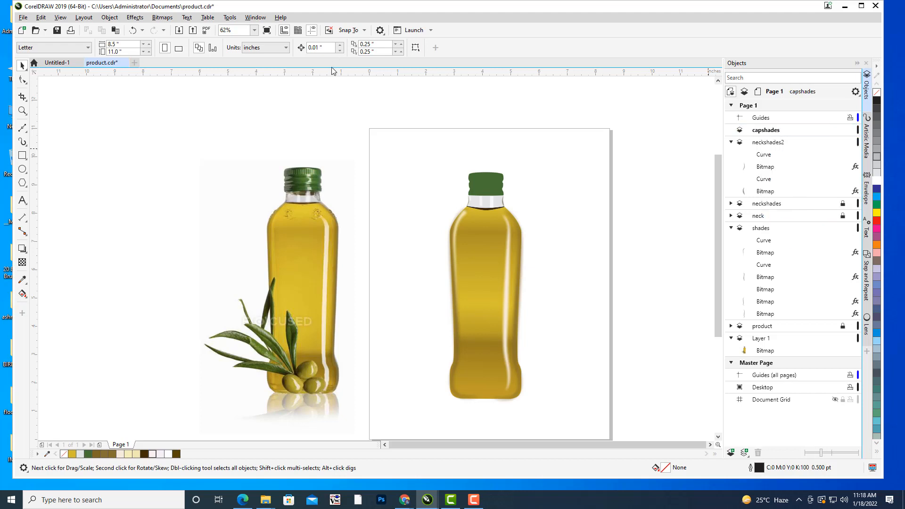
drag(504, 168, 547, 167)
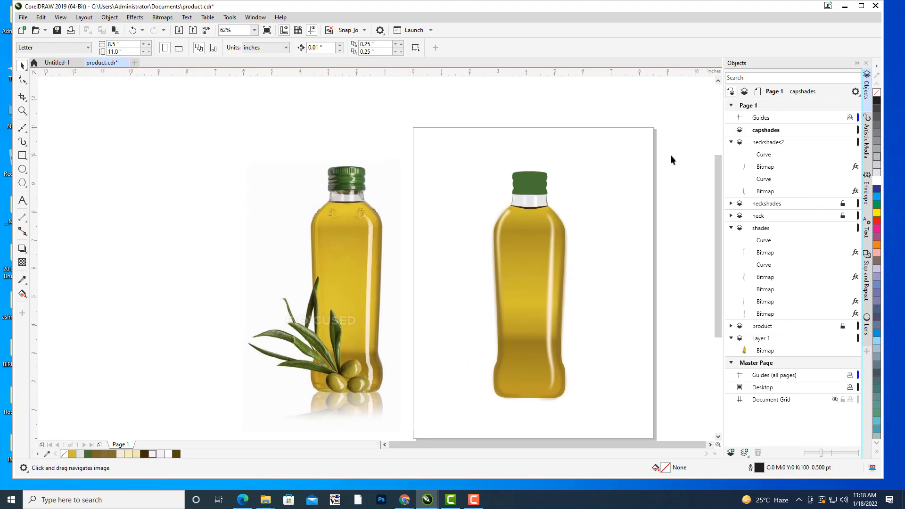
scroll(595, 160, up, 1)
drag(320, 228, 441, 206)
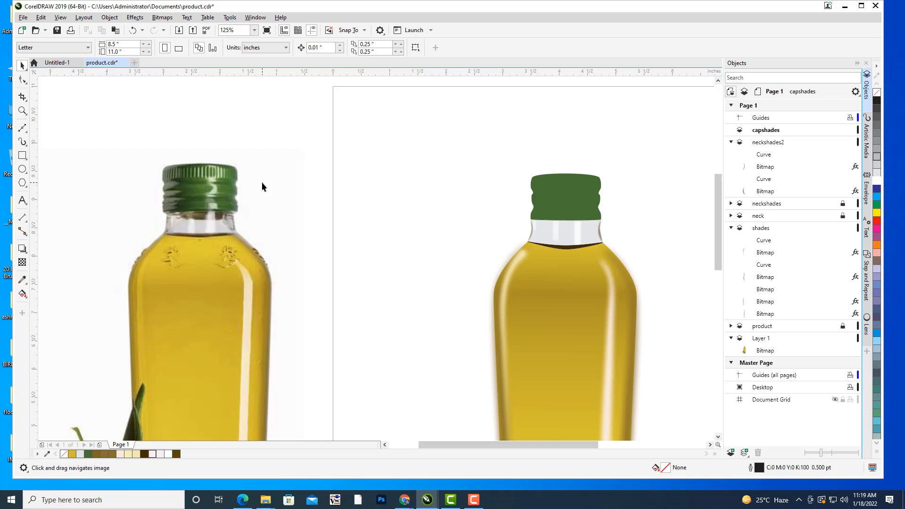
Compare the green cap in the bottle photo with the flat vector cap to study its ridges and shading.
scroll(420, 194, down, 4)
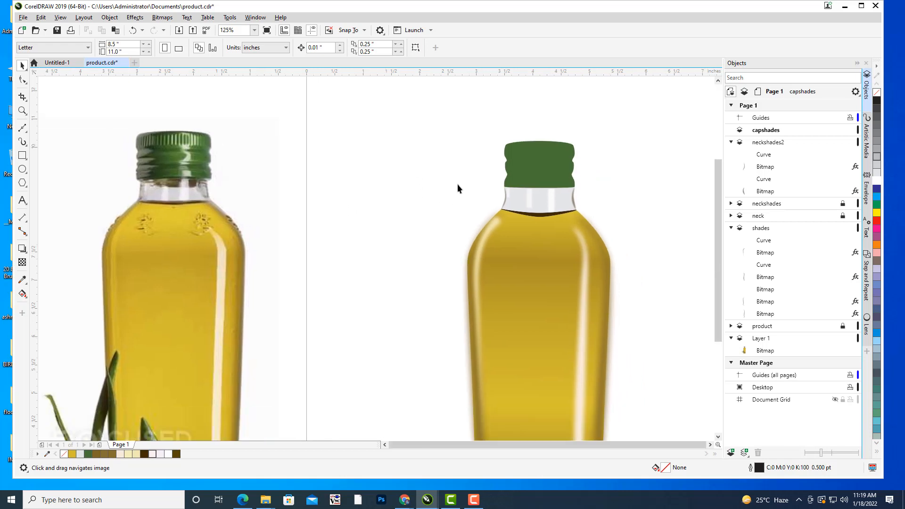
scroll(417, 227, up, 4)
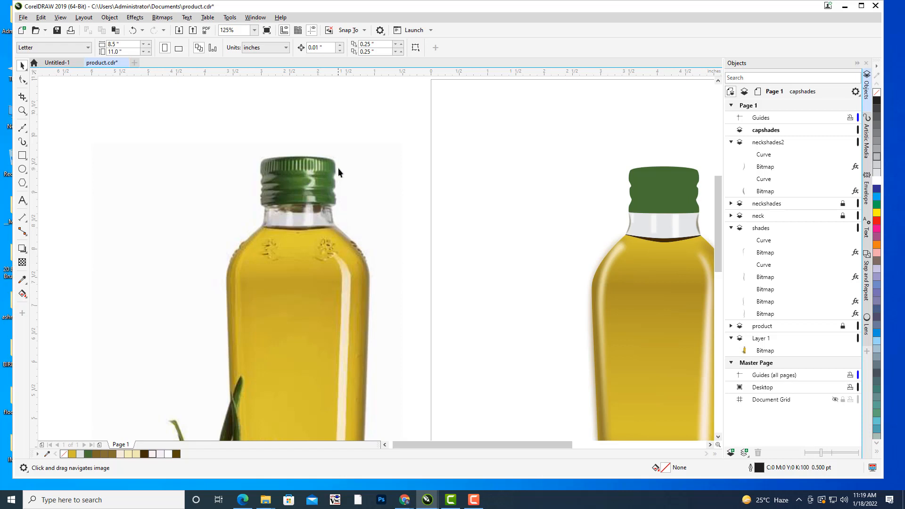
drag(586, 219, 550, 211)
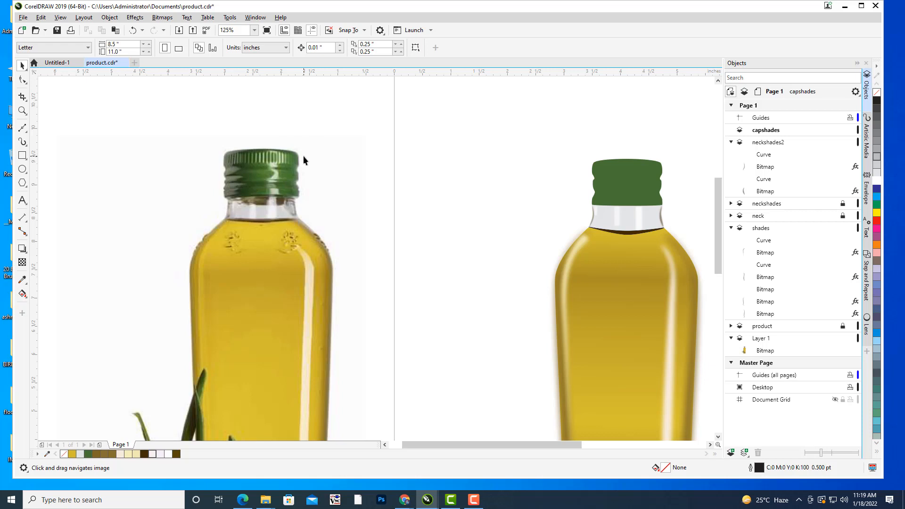
drag(536, 194, 439, 170)
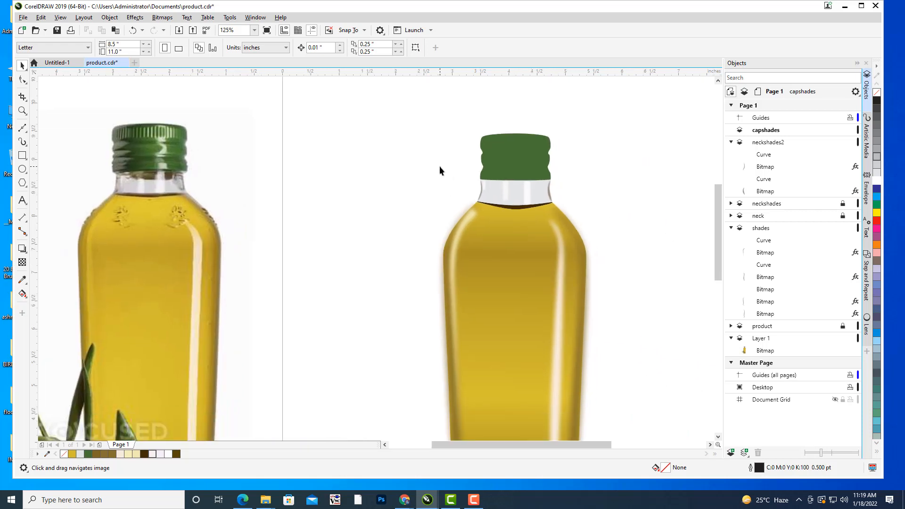
scroll(470, 211, down, 3)
drag(568, 206, 584, 209)
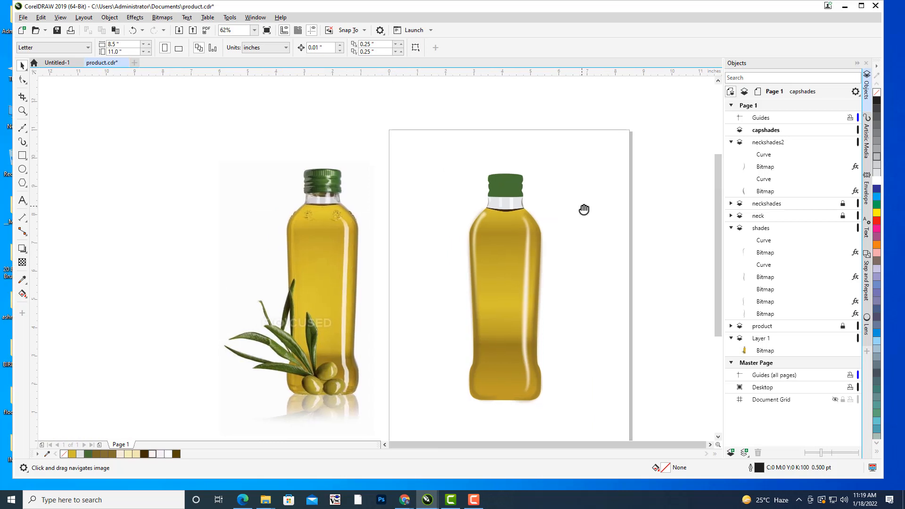
drag(590, 209, 613, 210)
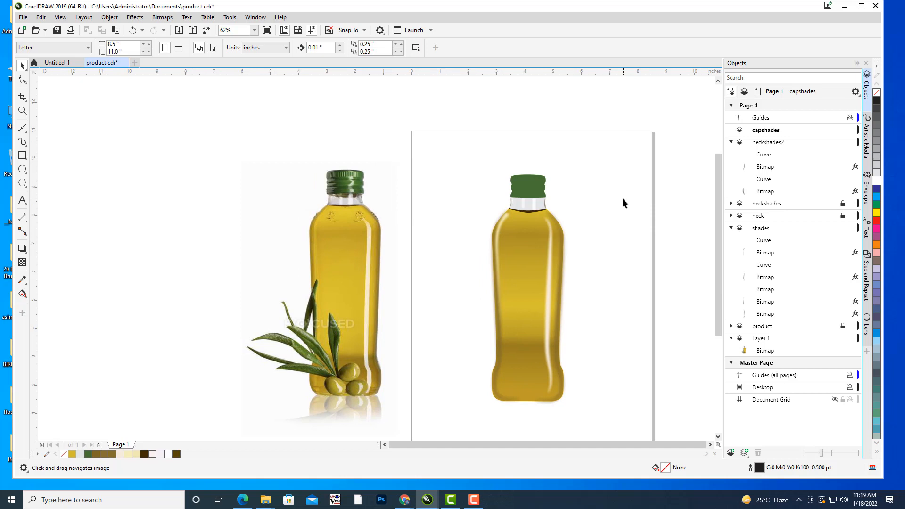
drag(623, 199, 668, 213)
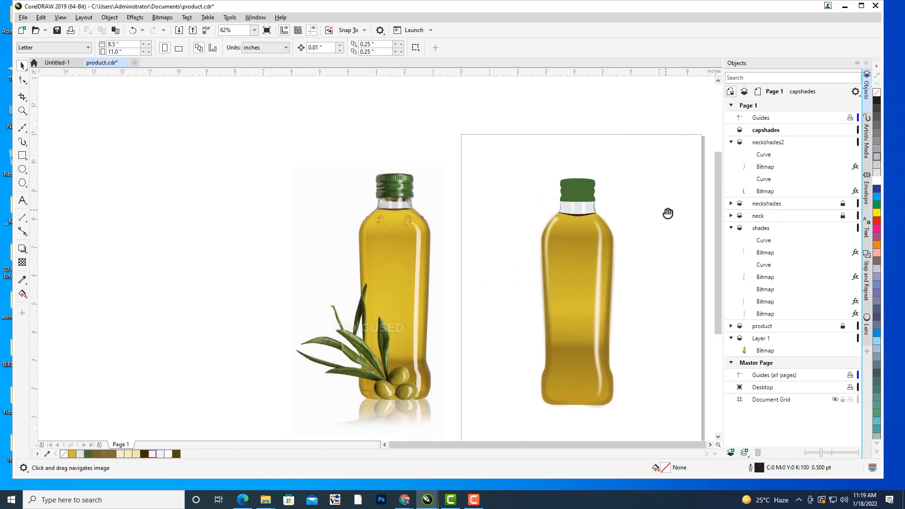
drag(601, 202, 570, 188)
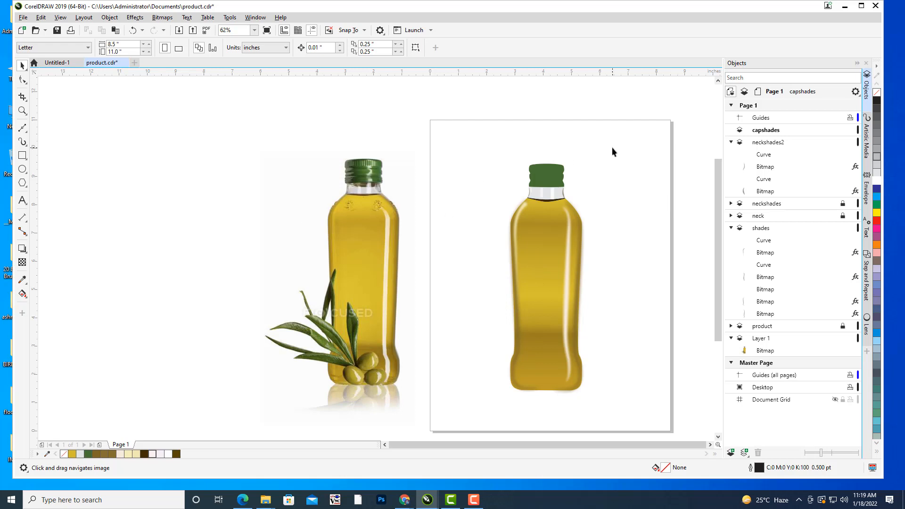
scroll(612, 147, up, 1)
drag(436, 190, 550, 171)
drag(348, 212, 292, 212)
scroll(424, 211, up, 1)
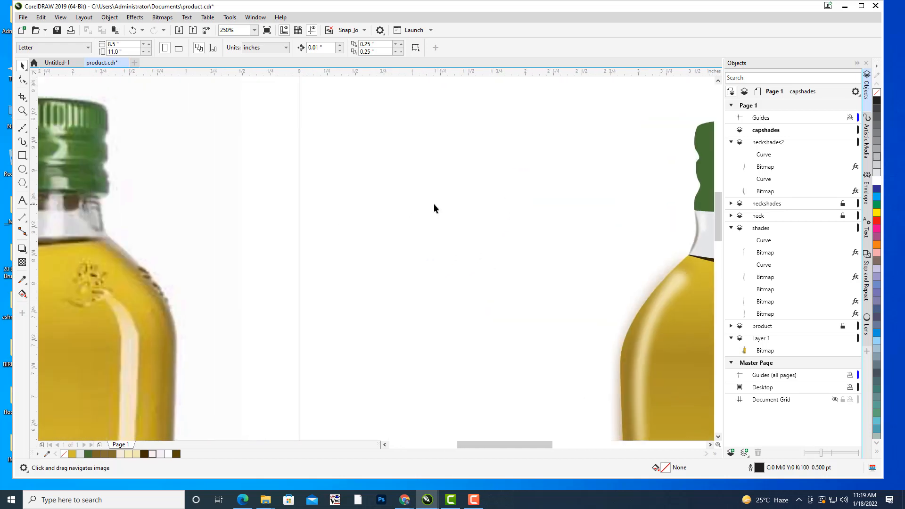
scroll(434, 204, down, 1)
drag(444, 202, 413, 187)
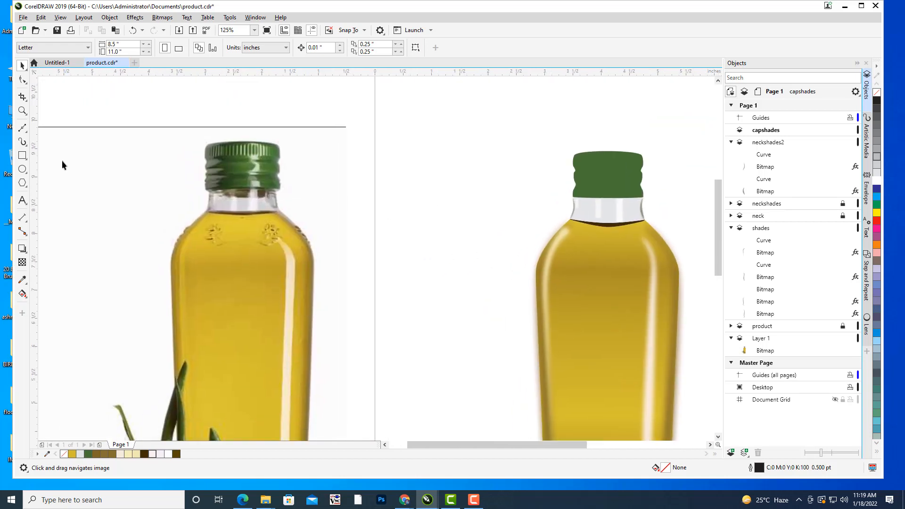
click(22, 127)
scroll(509, 217, right, 2)
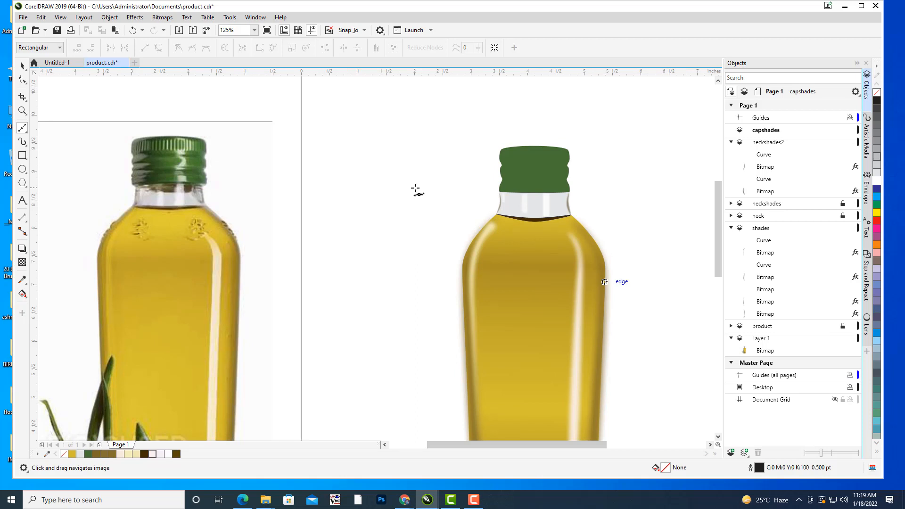
drag(562, 166, 656, 158)
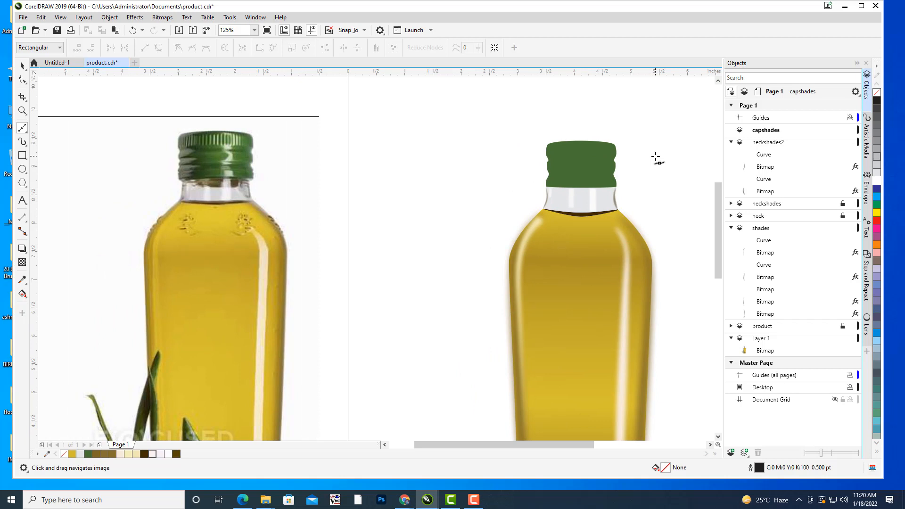
mouse_move(462, 178)
mouse_down()
mouse_move(487, 180)
mouse_move(455, 185)
mouse_move(487, 202)
mouse_up()
drag(354, 200, 425, 202)
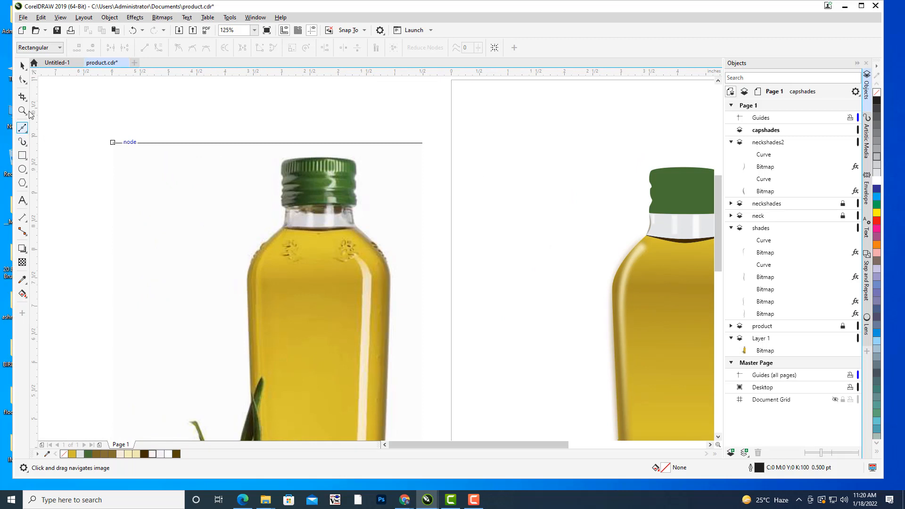
Draw an upright rectangle about 0.258 by 0.883 inches between the photo and the vector cap, and fully round its corners.
click(25, 159)
drag(525, 162, 455, 185)
click(25, 79)
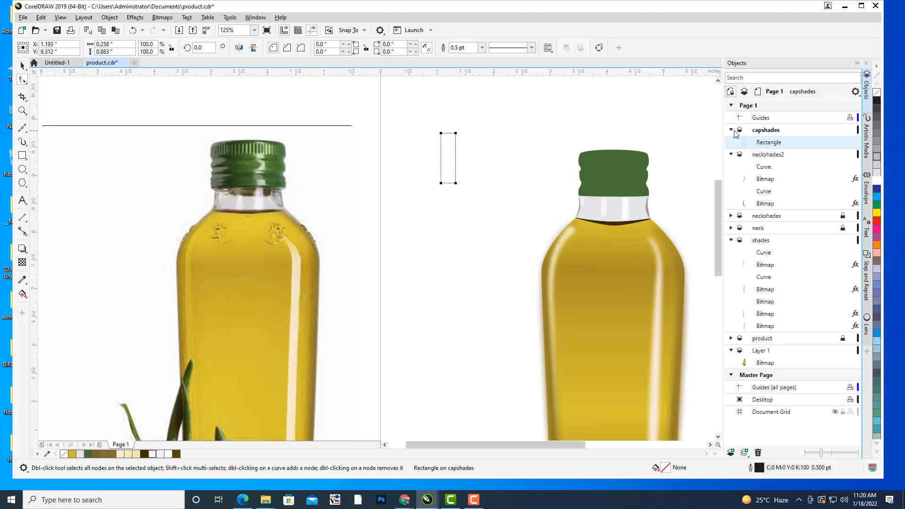
drag(442, 133, 448, 132)
scroll(449, 136, up, 2)
scroll(331, 184, left, 2)
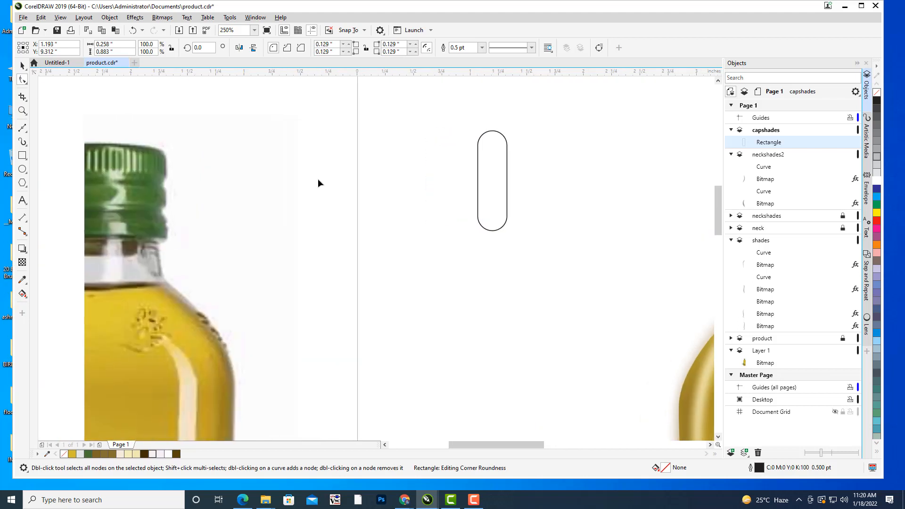
Narrow the rounded rectangle to a thin bar about 0.071 inches wide, keeping its height, and deselect it.
key(space)
click(508, 183)
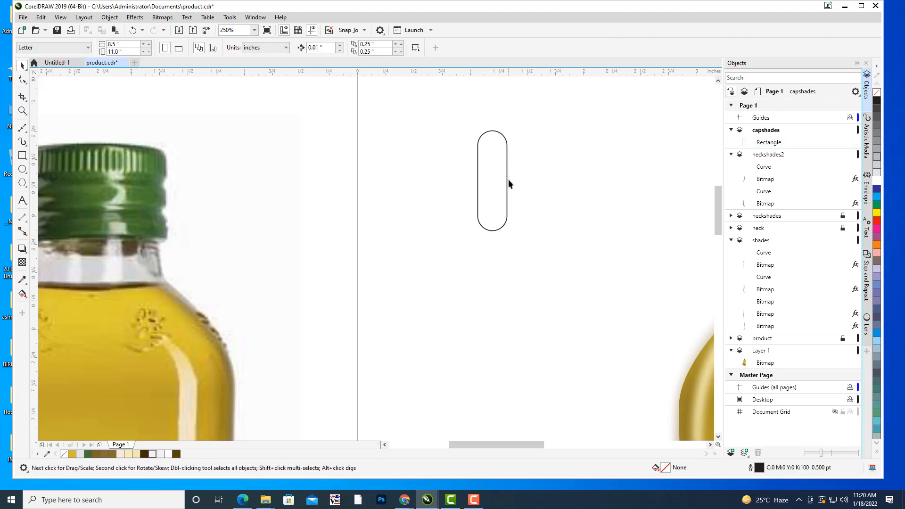
click(507, 183)
drag(475, 181, 497, 183)
click(582, 184)
scroll(542, 168, down, 4)
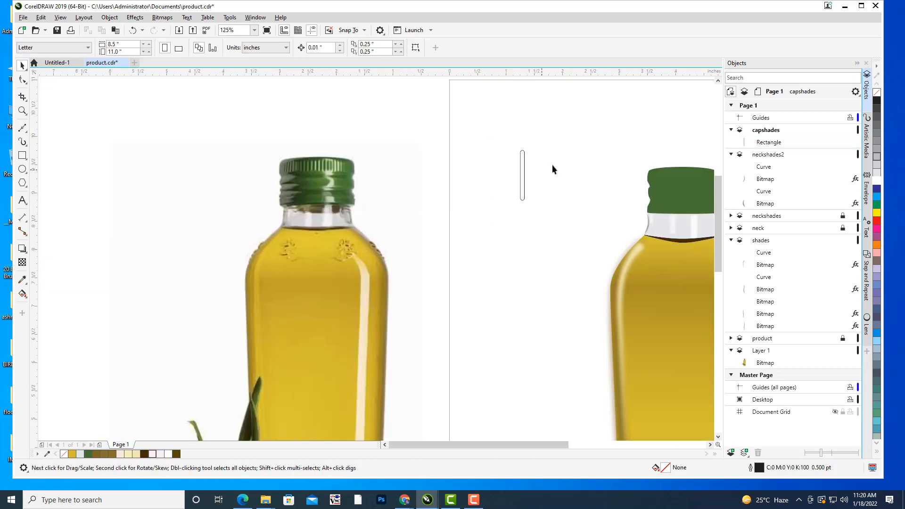
scroll(520, 169, up, 4)
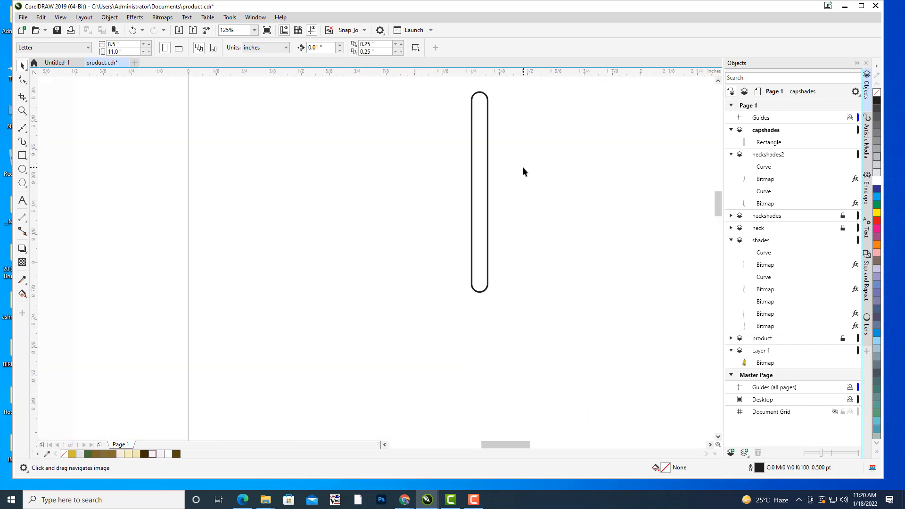
Fill the thin rounded bar with green and set its outline to None.
click(488, 183)
scroll(561, 171, down, 2)
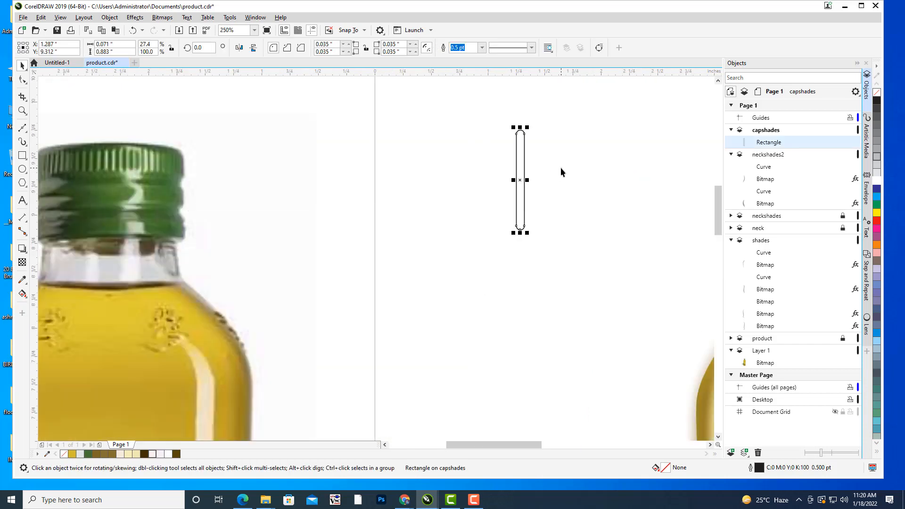
drag(568, 164, 597, 171)
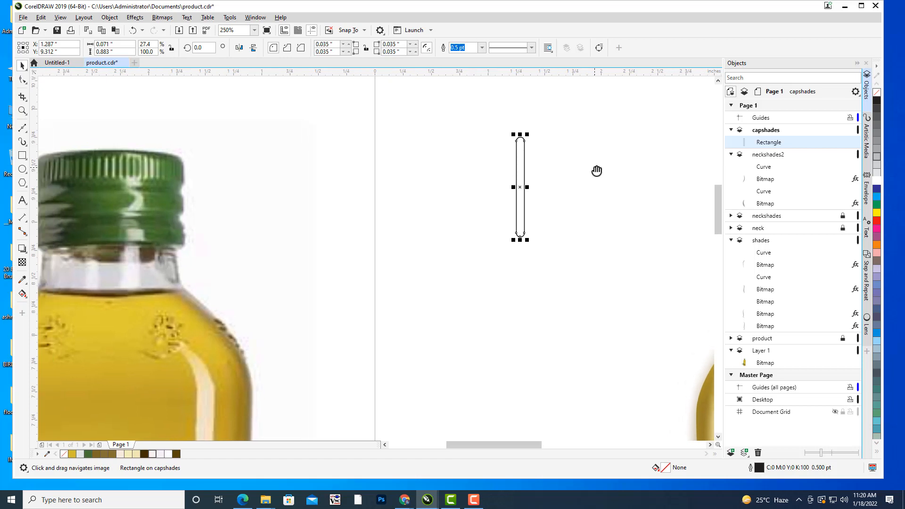
drag(701, 264, 502, 203)
scroll(476, 194, down, 2)
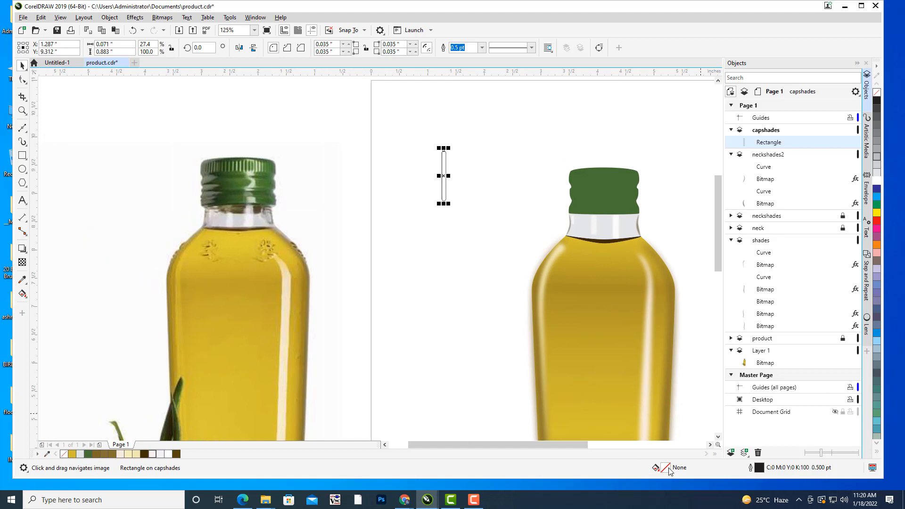
click(877, 204)
click(482, 48)
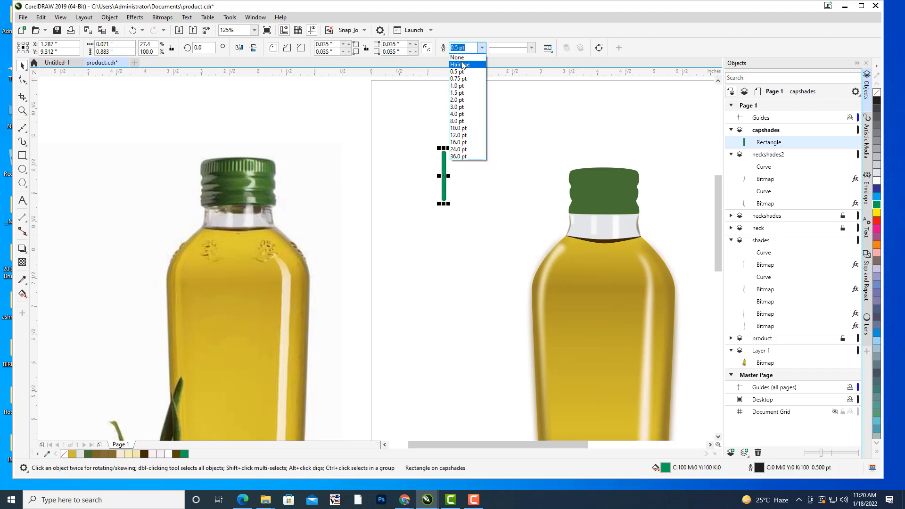
click(463, 58)
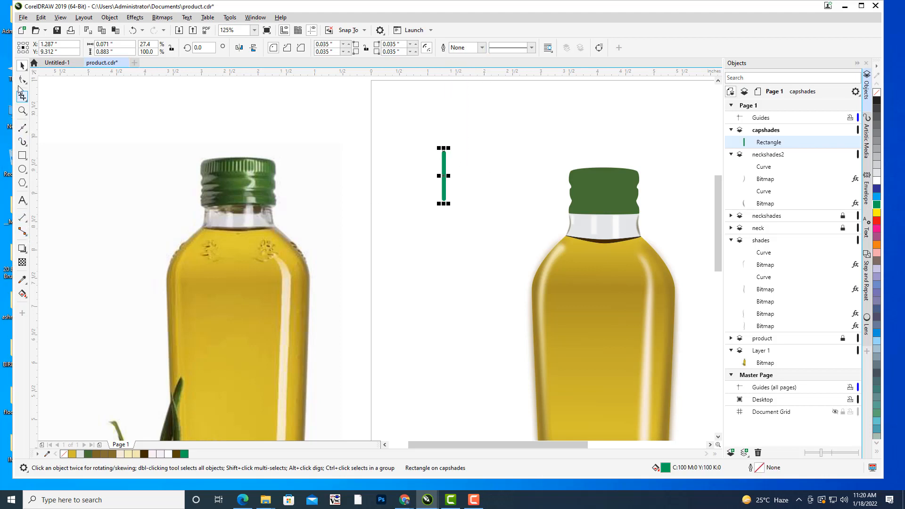
click(514, 162)
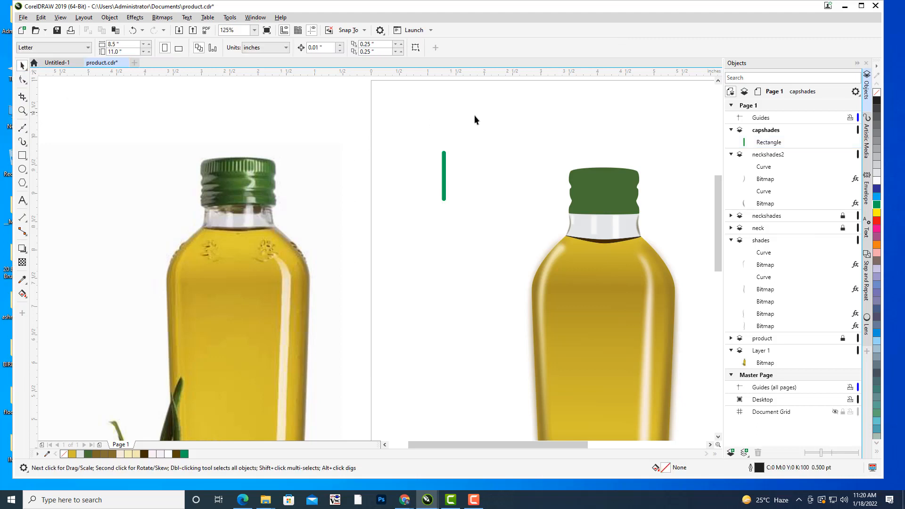
Recolour the thin bar's fill to dark green #144A01, darkened from a colour sampled on the vector cap.
scroll(460, 188, up, 3)
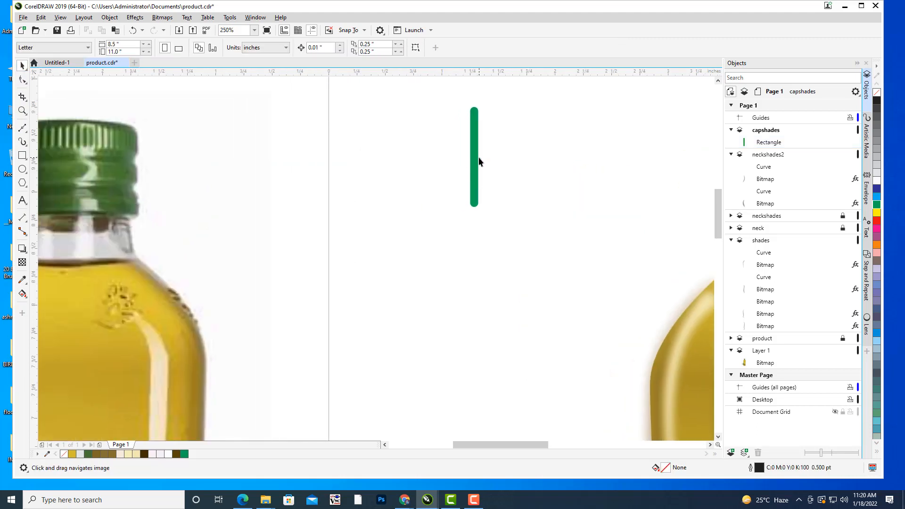
click(474, 163)
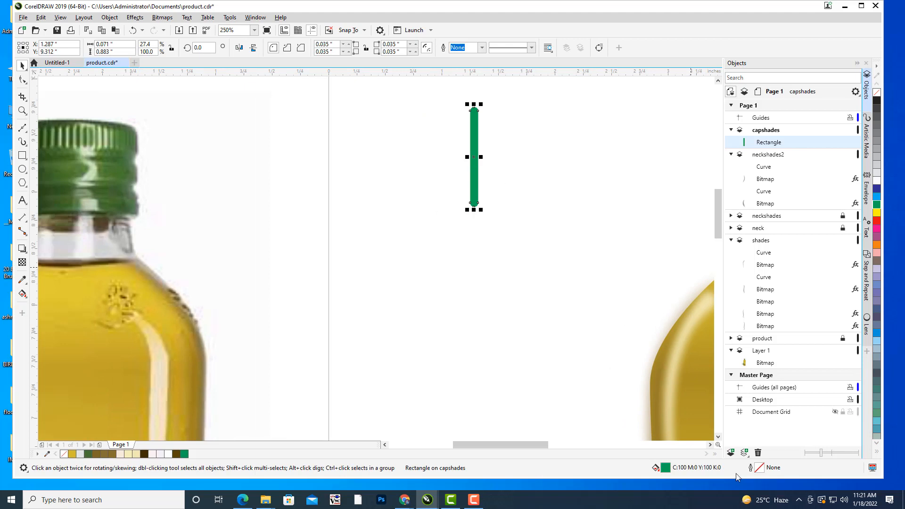
double_click(666, 468)
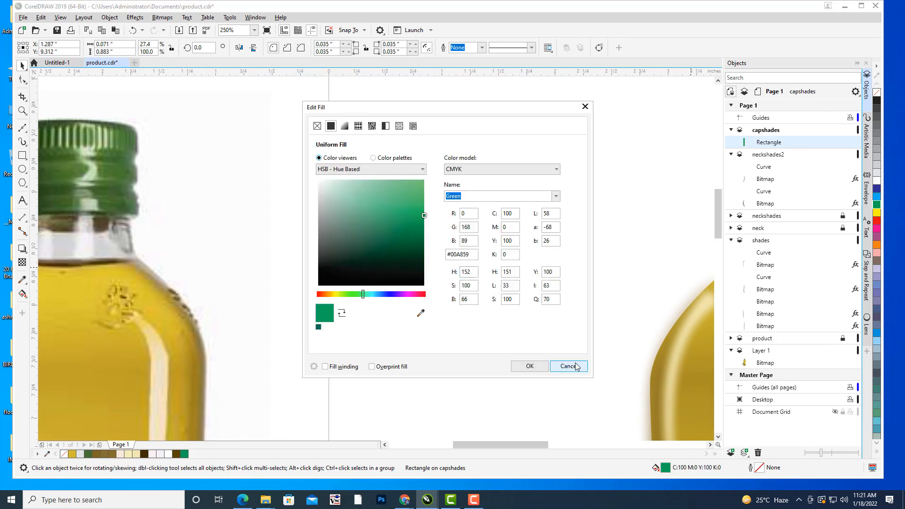
click(574, 366)
scroll(624, 264, down, 4)
scroll(468, 227, up, 2)
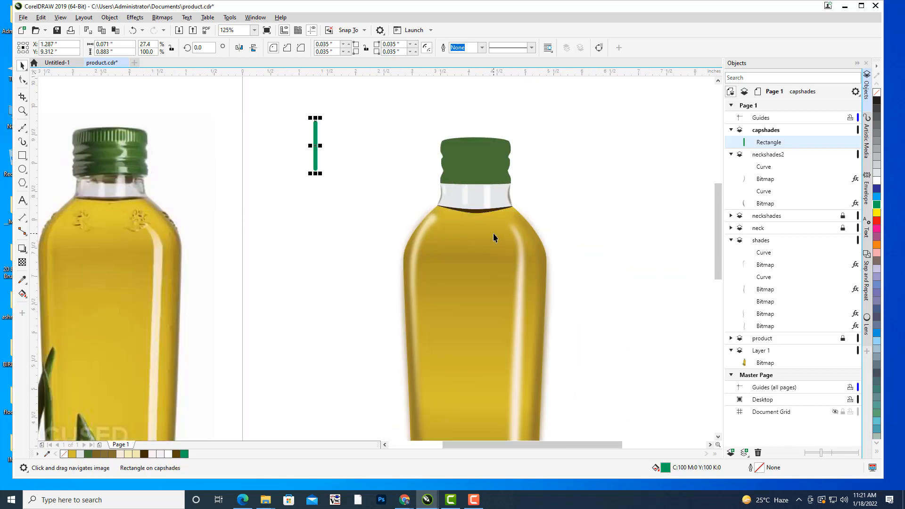
double_click(667, 469)
drag(404, 106, 663, 84)
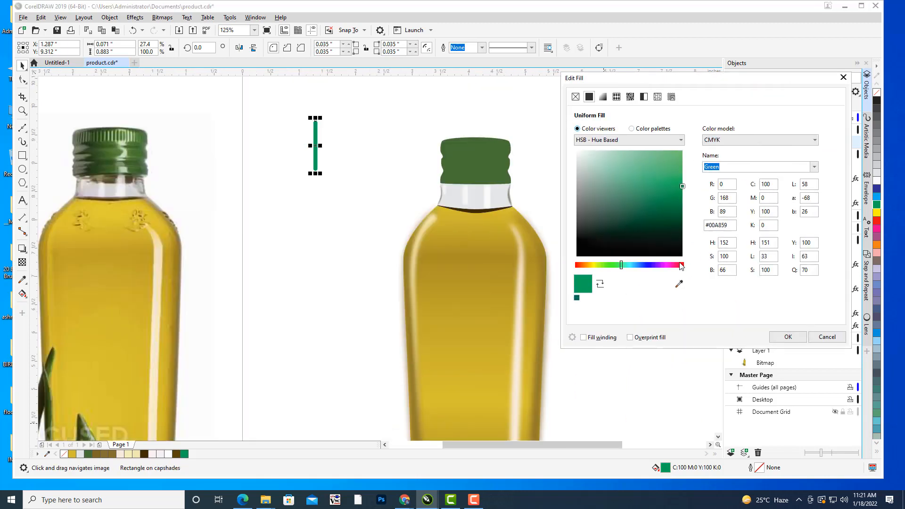
click(680, 284)
click(459, 150)
click(679, 225)
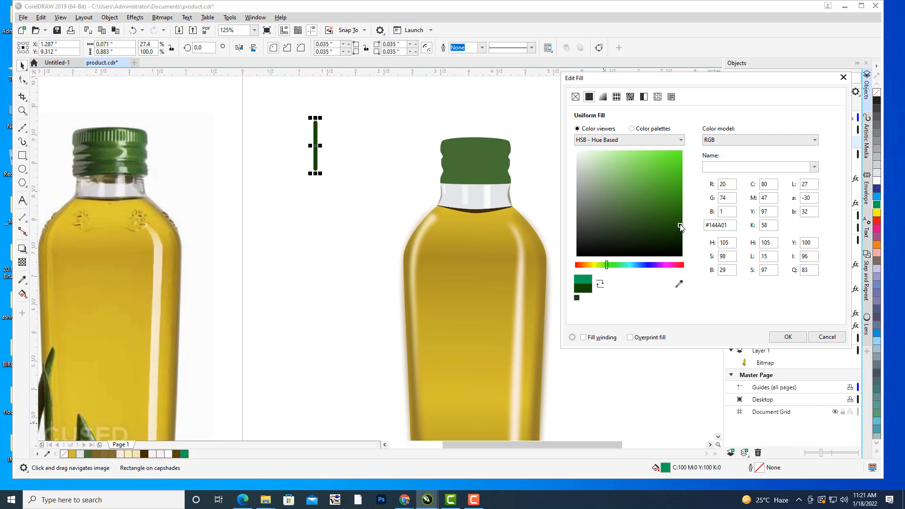
click(789, 337)
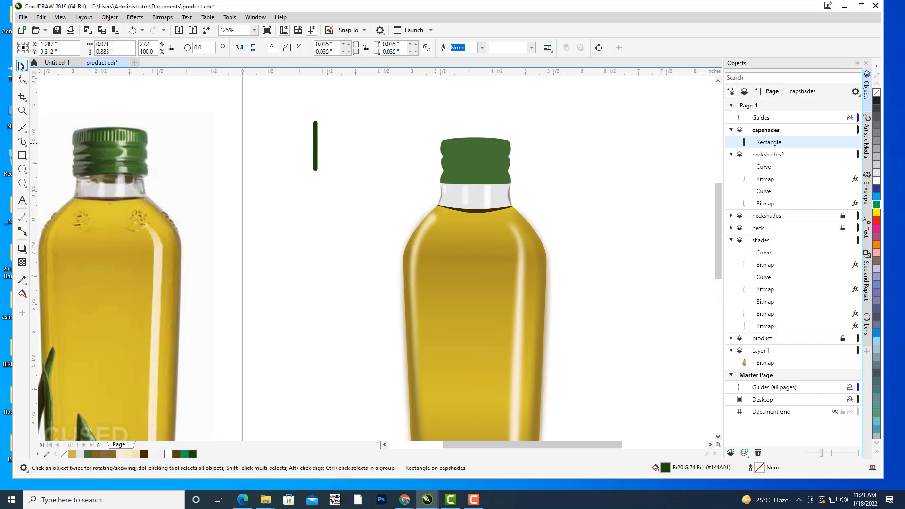
Scale the dark green bar down about its centre to about 0.04 by 0.504 inches and deselect it.
click(321, 188)
scroll(382, 113, up, 2)
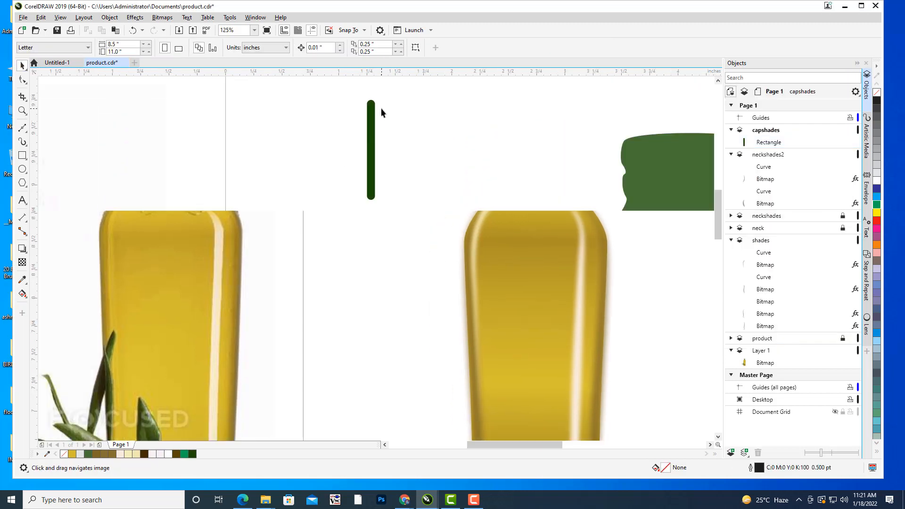
scroll(382, 113, up, 2)
click(397, 139)
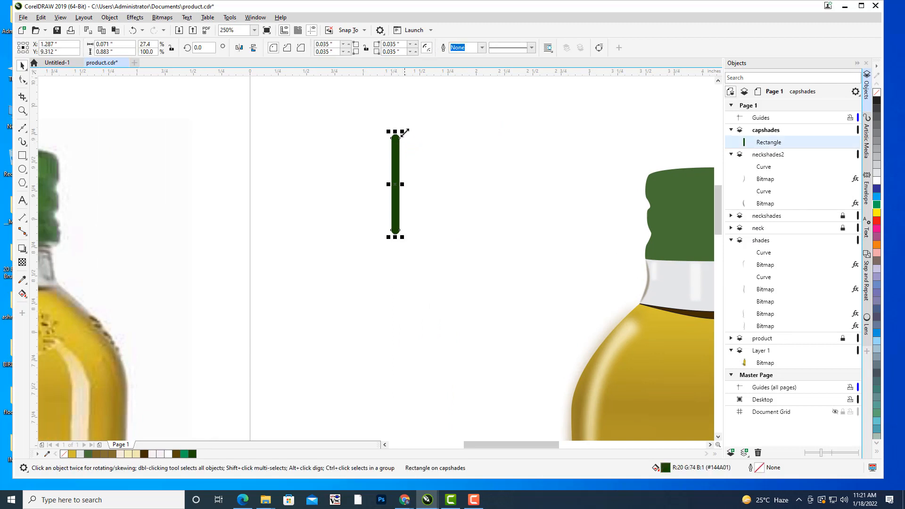
drag(404, 133, 401, 154)
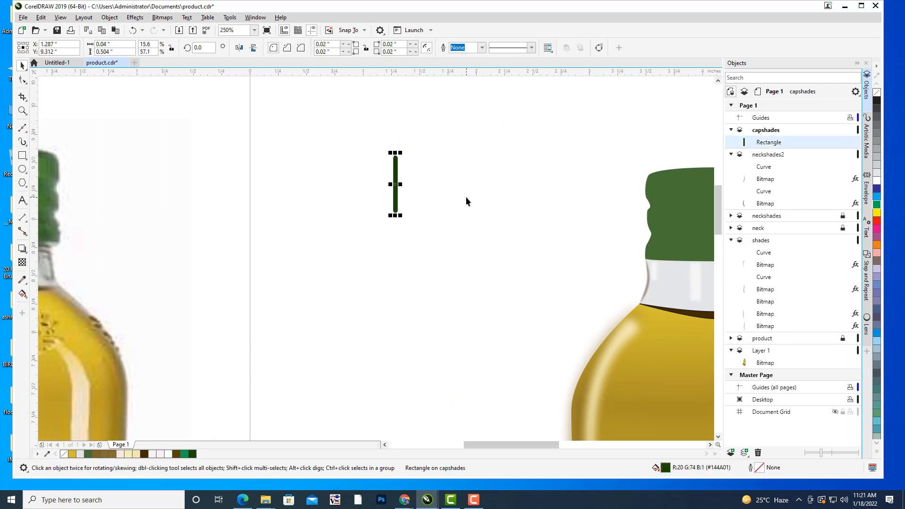
click(451, 207)
Draw a three-node upward-bowed curve across the upper part of the green cap, from its left edge to its right edge.
drag(451, 207, 156, 254)
drag(274, 212, 290, 152)
click(22, 128)
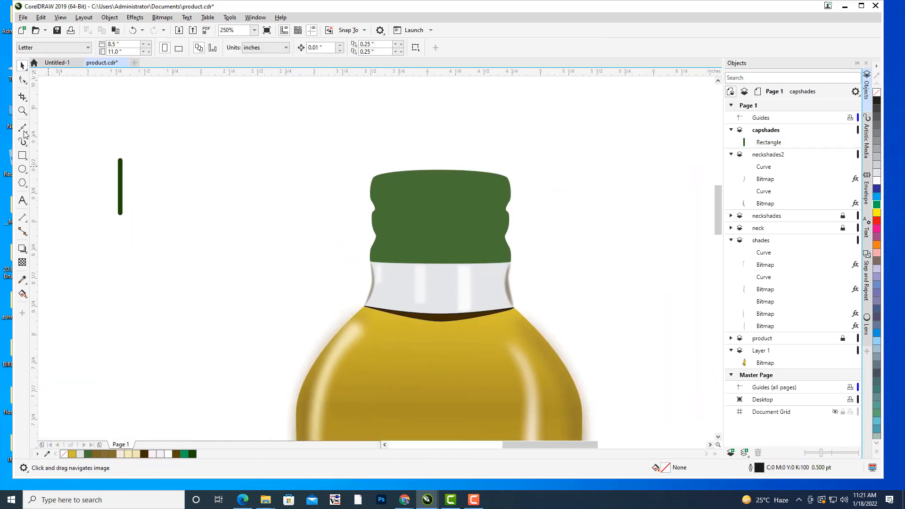
scroll(517, 134, up, 2)
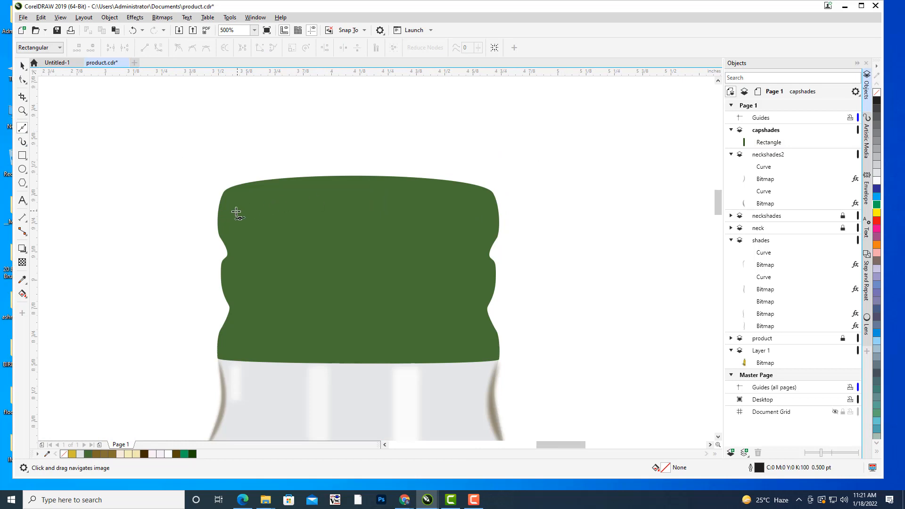
click(222, 218)
drag(358, 200, 411, 201)
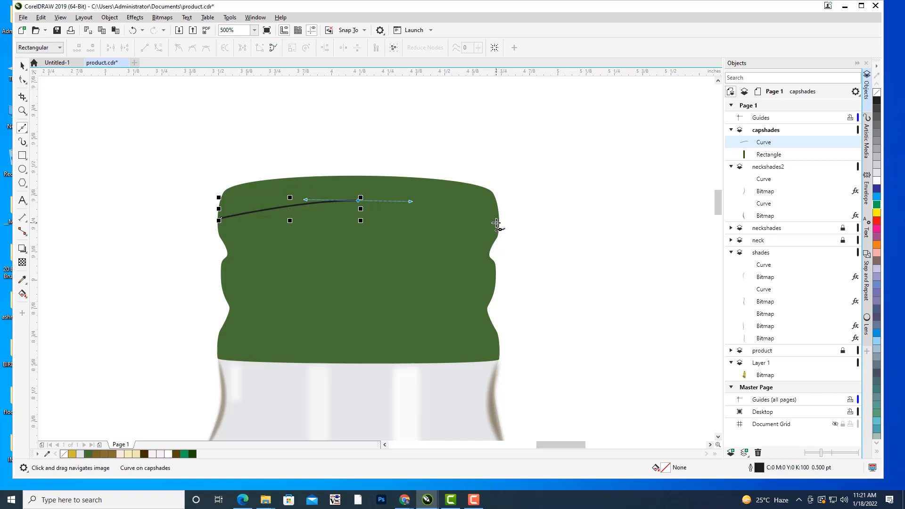
click(498, 222)
Smooth the cap arc by levelling and lengthening the handles of its middle node.
click(22, 79)
scroll(492, 162, up, 2)
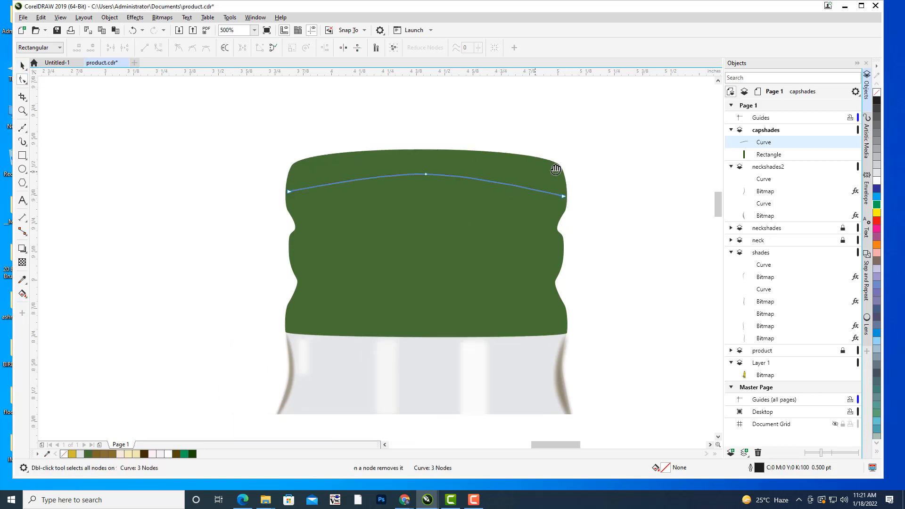
click(395, 175)
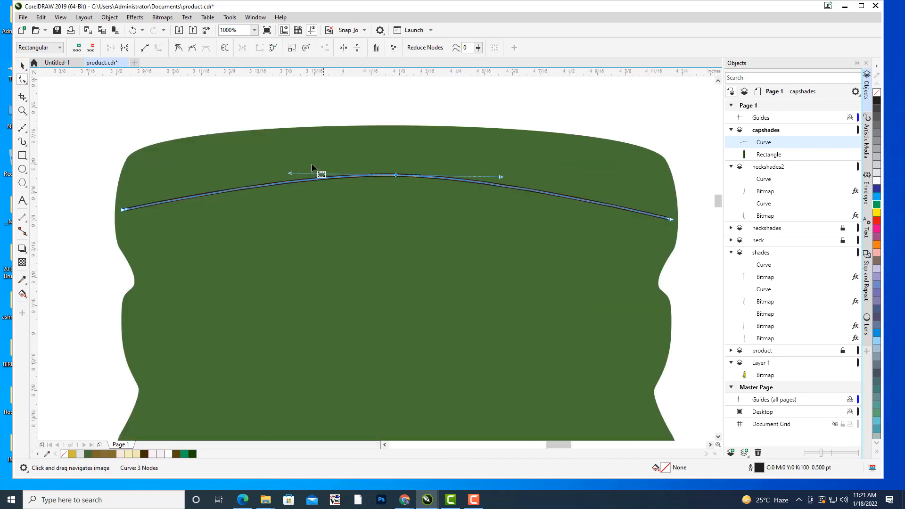
drag(290, 175, 281, 178)
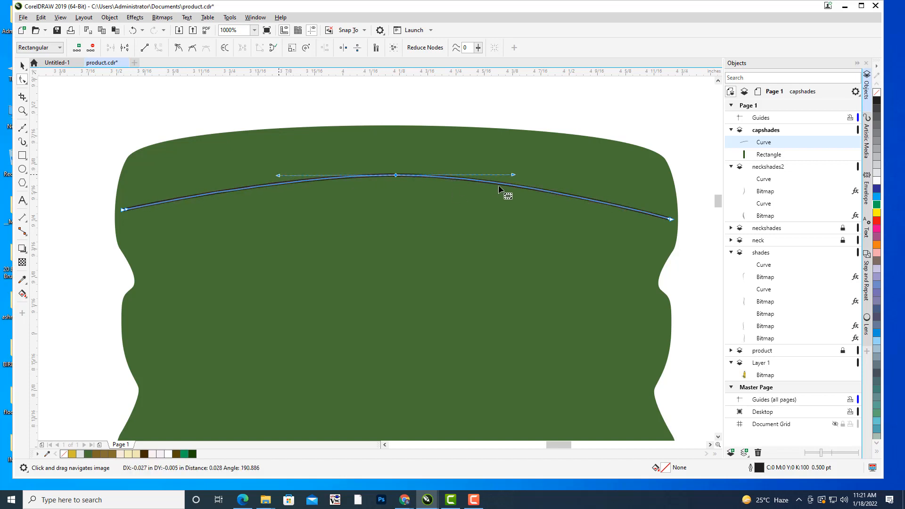
drag(510, 172, 522, 176)
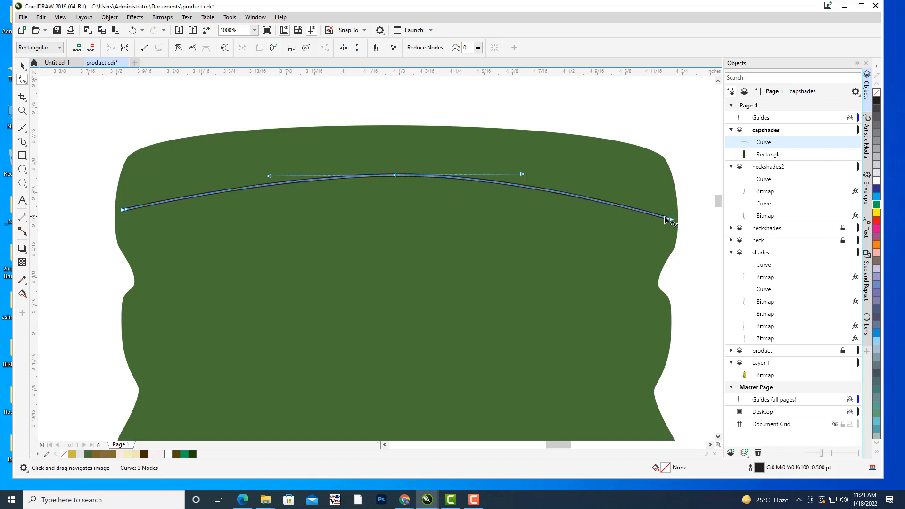
Align the arc's end nodes with the cap's side edges and round its crown, making it about 1.235 by 0.104 inches.
drag(672, 219, 678, 222)
drag(678, 221, 678, 220)
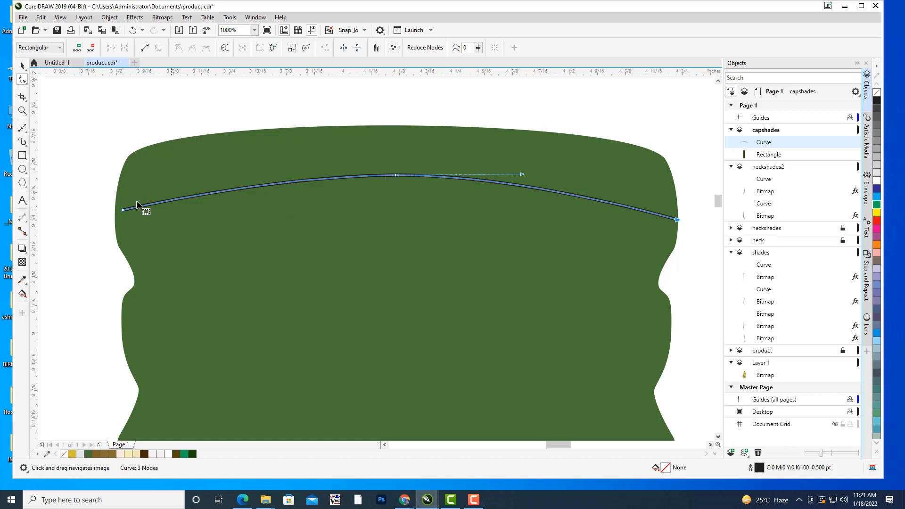
drag(123, 208, 119, 215)
drag(399, 178, 404, 174)
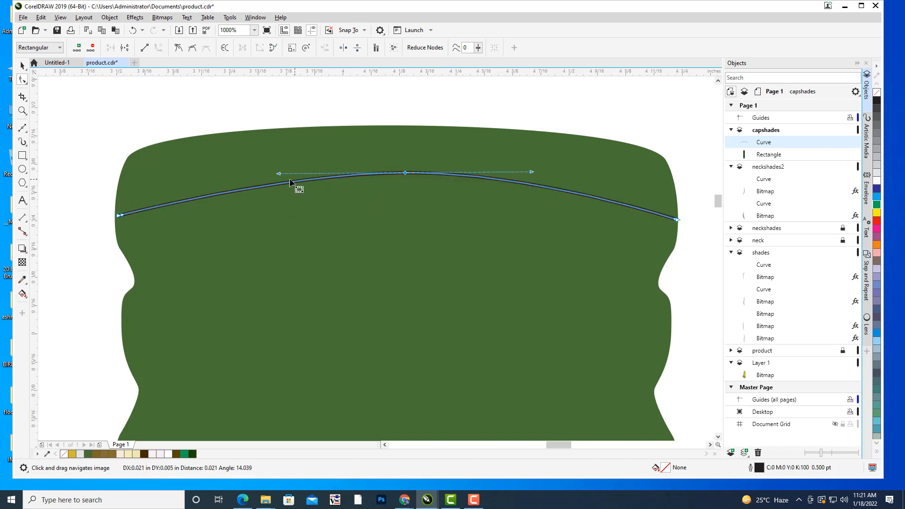
drag(278, 175, 242, 172)
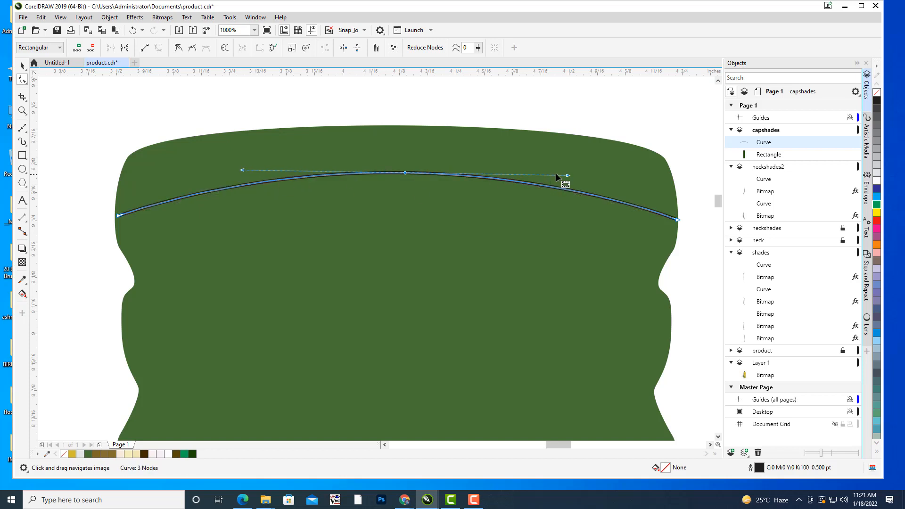
drag(568, 175, 586, 172)
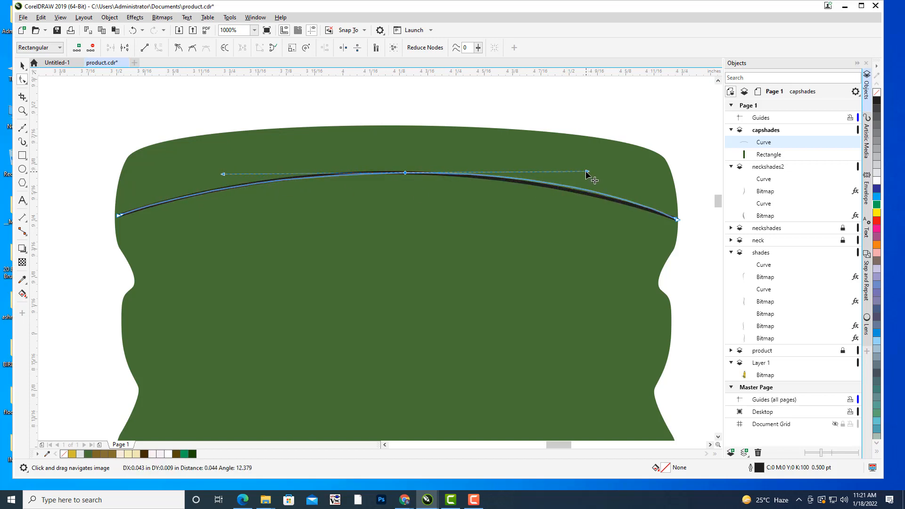
Move the arc off the cap into the blank area beside the dark green bar and deselect it.
drag(340, 138, 427, 139)
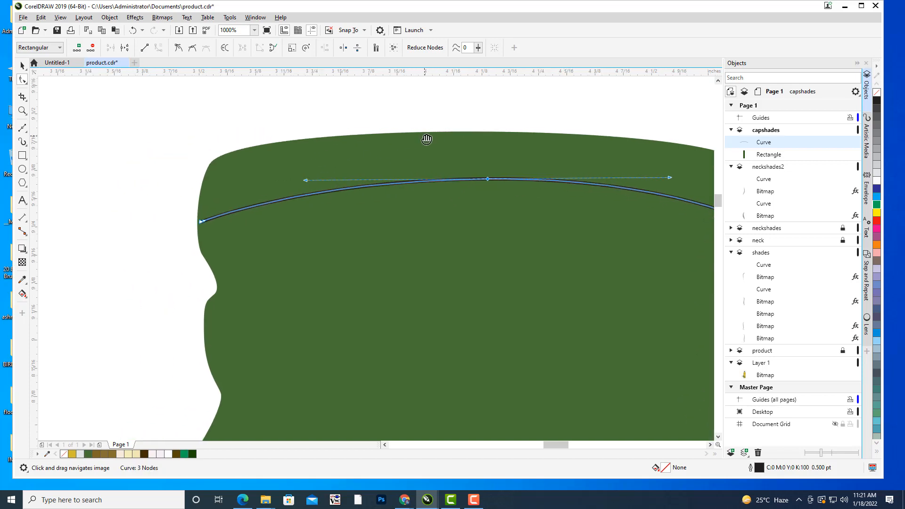
scroll(482, 135, down, 2)
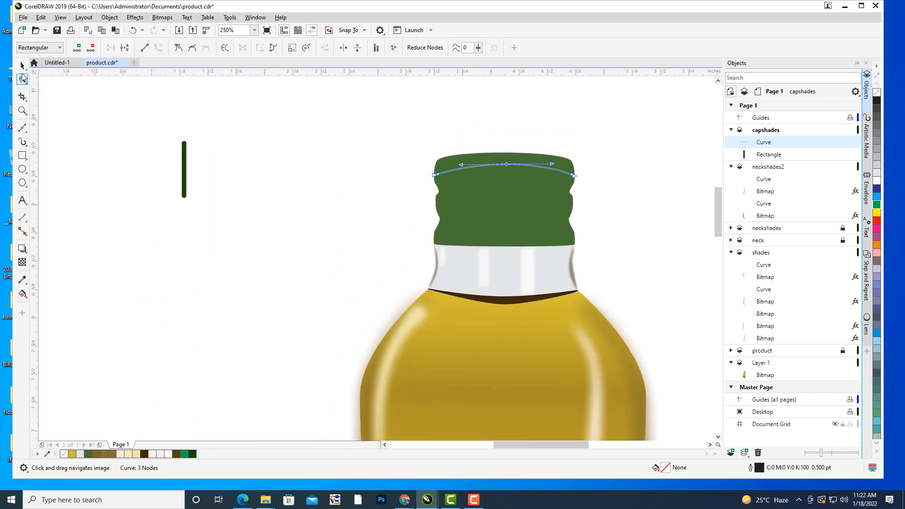
click(22, 65)
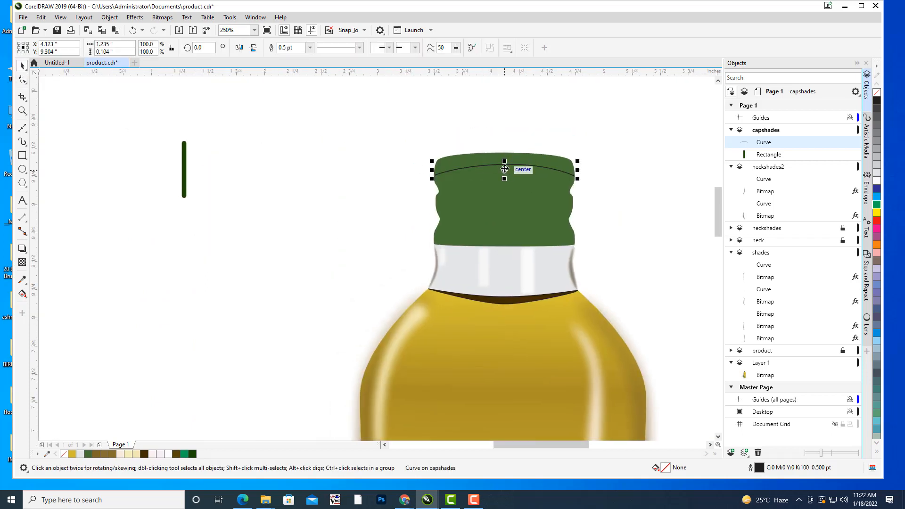
drag(504, 168, 302, 128)
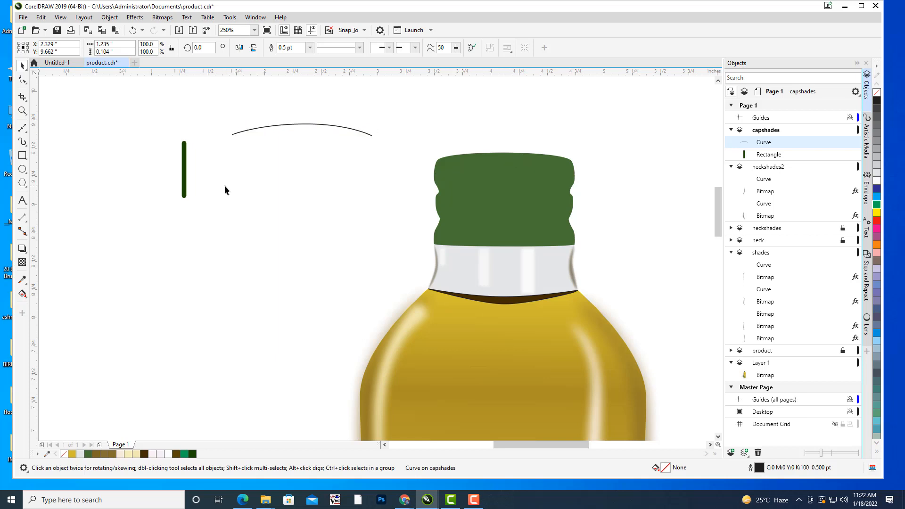
click(224, 185)
Scale the dark green bar down to about 0.013 by 0.157 inches and centre it on the arc's left end.
drag(325, 166, 366, 178)
scroll(279, 166, up, 1)
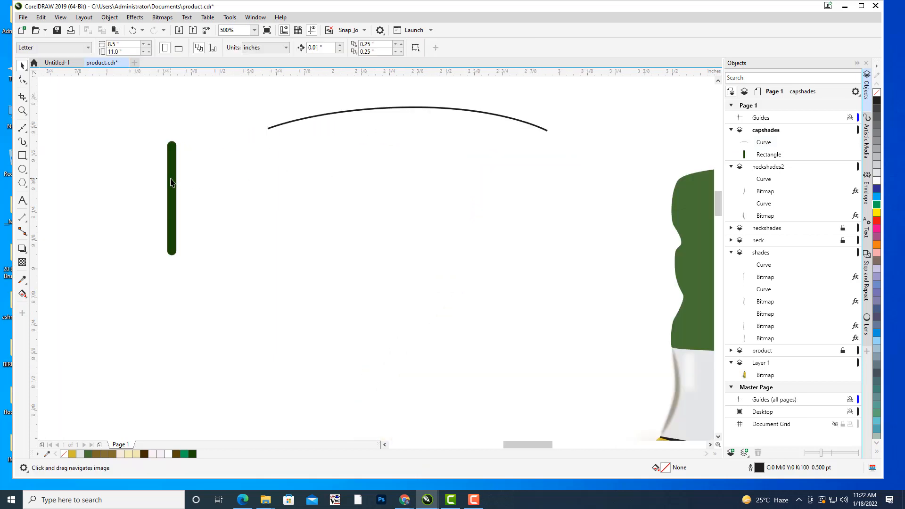
click(171, 183)
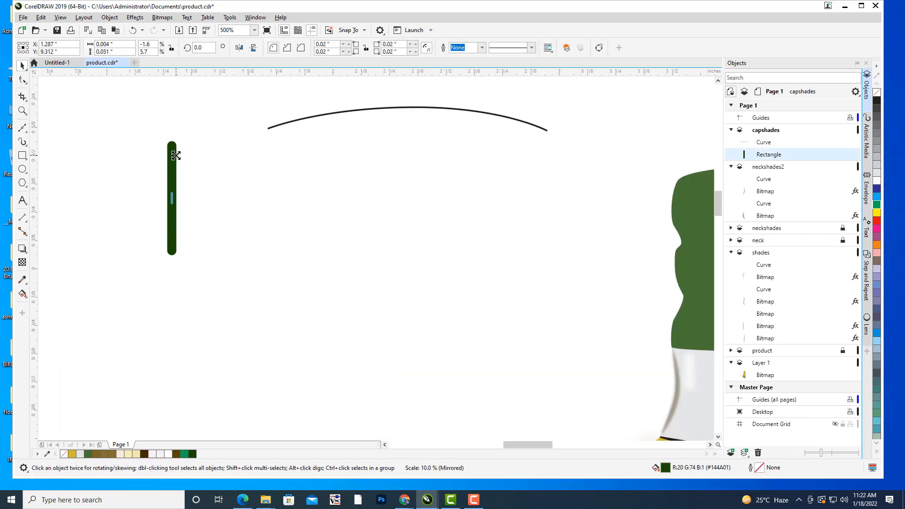
drag(176, 155, 272, 126)
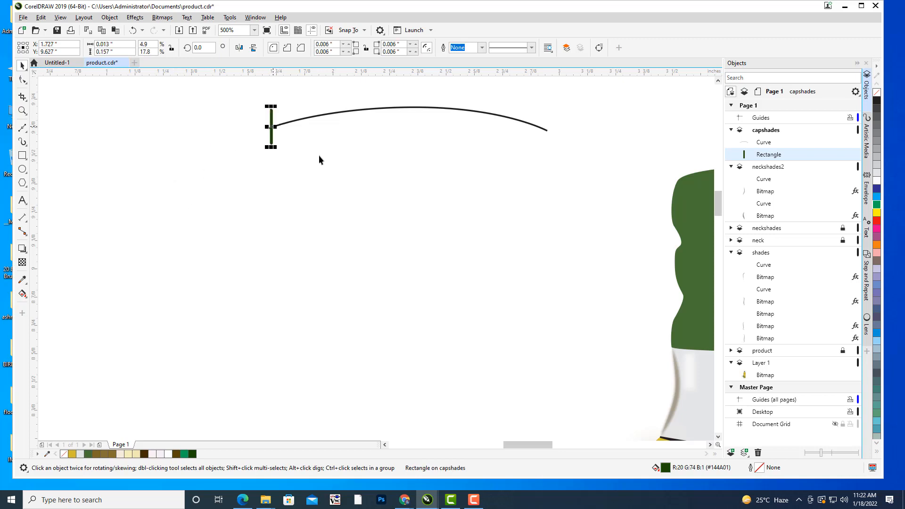
click(432, 141)
Duplicate the small dark green bar and place the copy on the arc's right end.
drag(432, 138, 379, 237)
drag(307, 197, 324, 151)
scroll(272, 186, up, 1)
drag(272, 186, 194, 187)
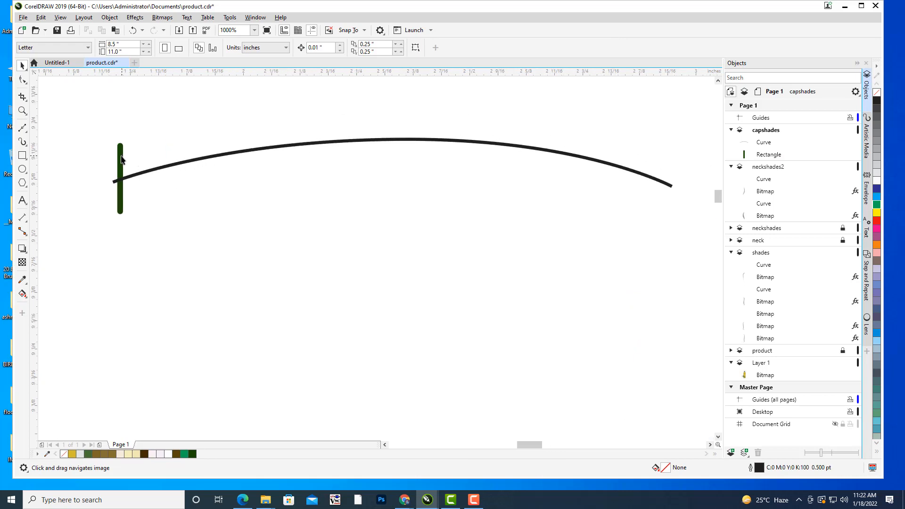
click(121, 160)
key(ctrl+d)
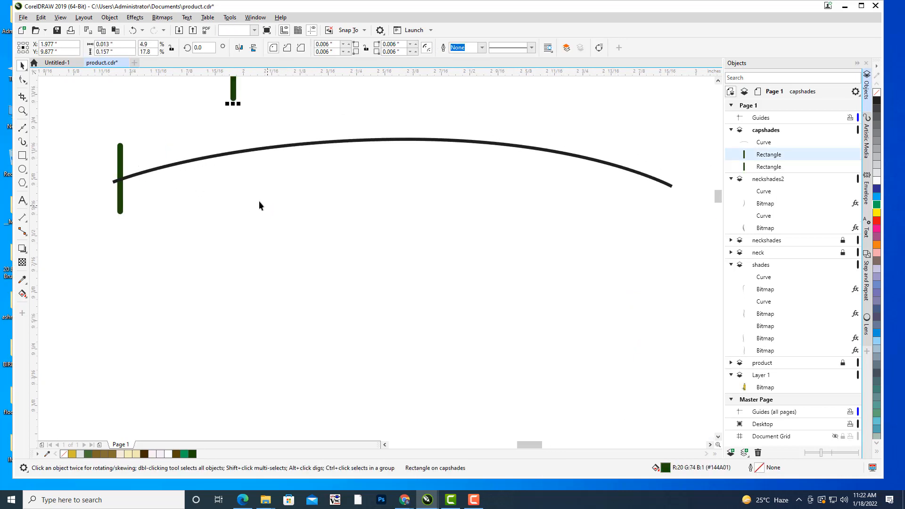
drag(278, 136, 638, 242)
click(594, 238)
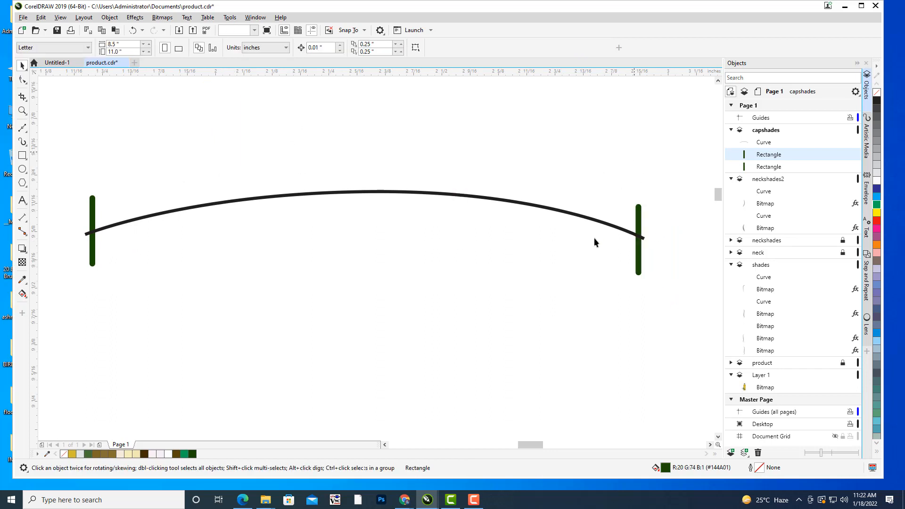
Blend the left bar into the right bar with 46 intermediate steps.
scroll(596, 239, down, 2)
drag(536, 186, 469, 204)
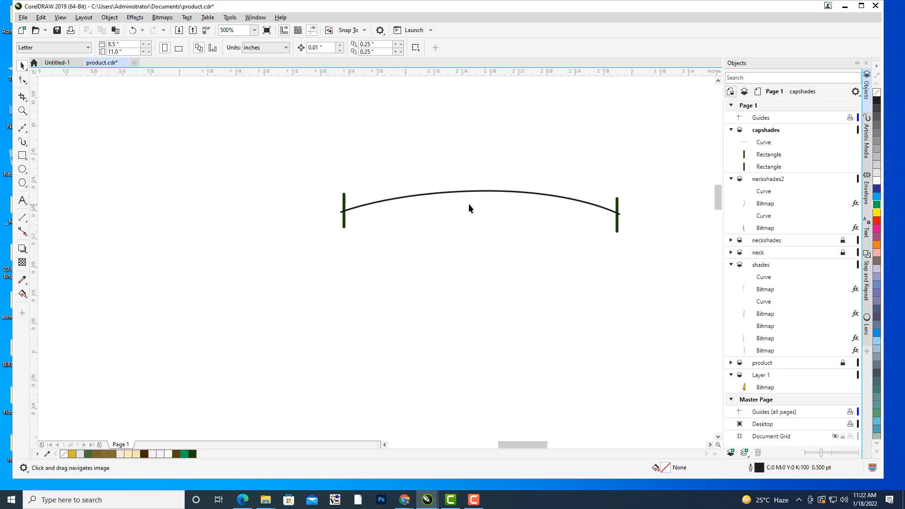
click(344, 201)
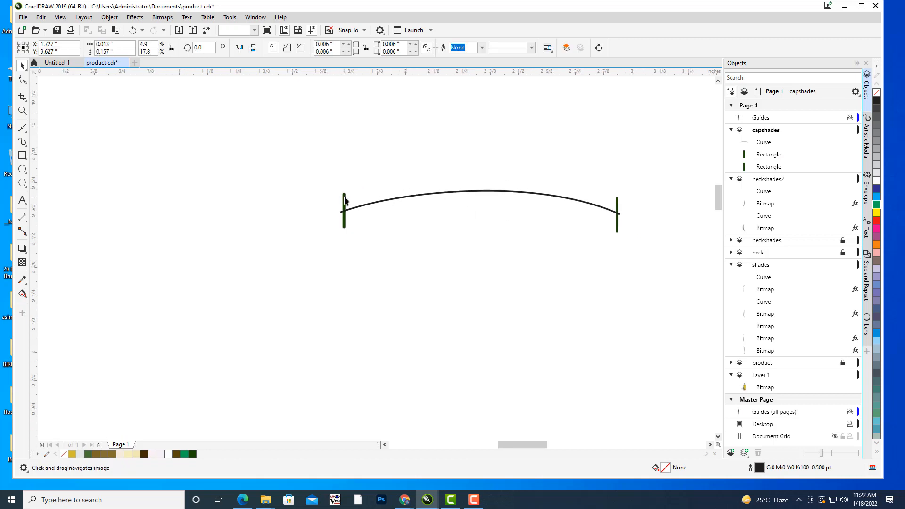
click(23, 250)
click(51, 270)
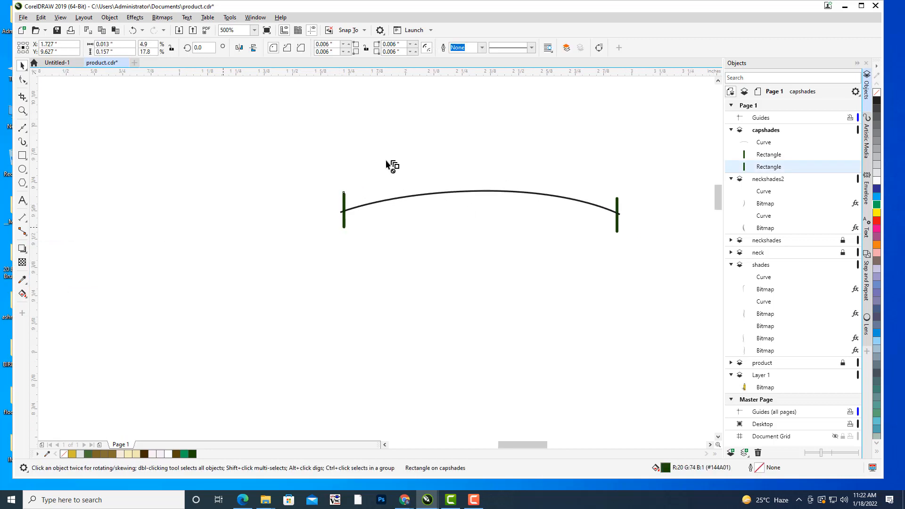
drag(346, 204, 617, 206)
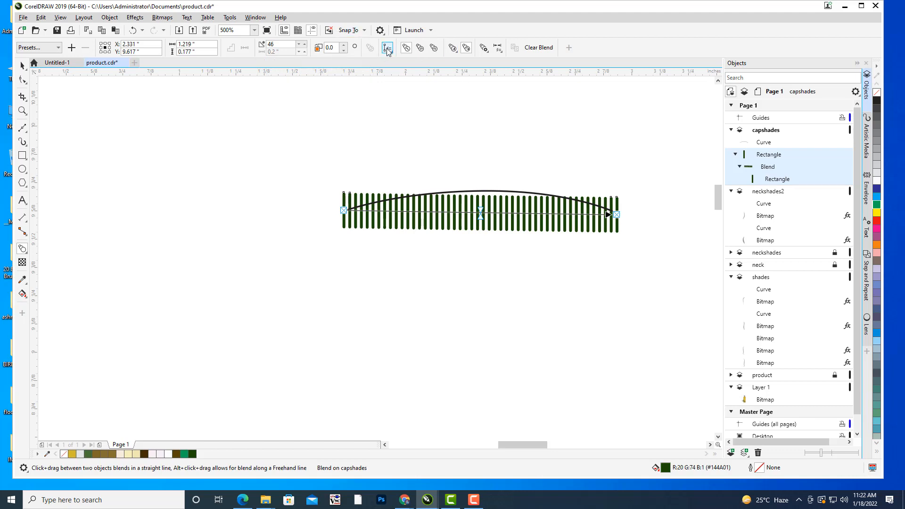
Fit the bar blend to the arc as its new path and deselect it.
click(388, 49)
click(408, 60)
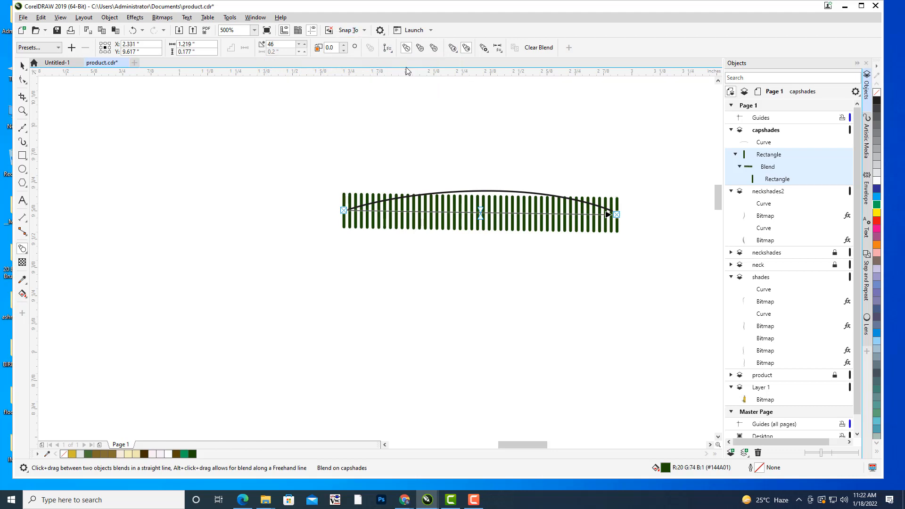
click(506, 189)
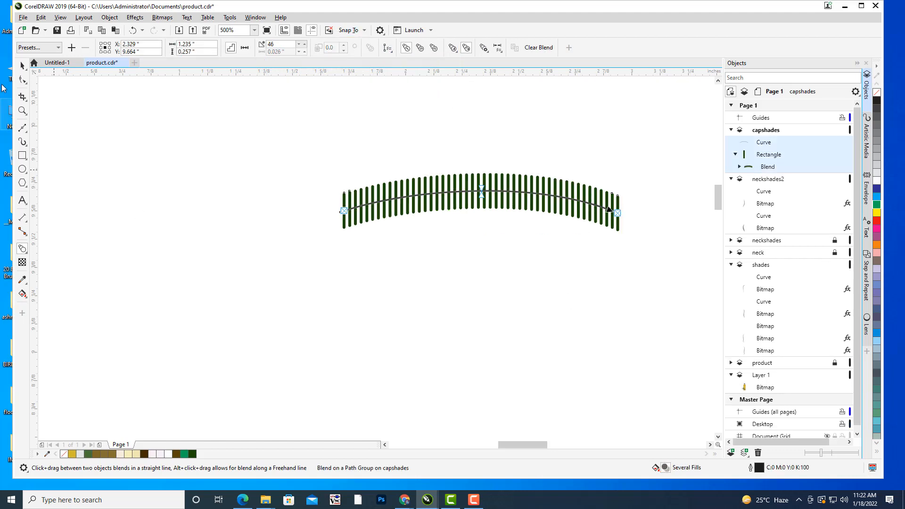
click(218, 182)
Break the bar blend apart from its path and delete the black arc.
scroll(527, 208, up, 2)
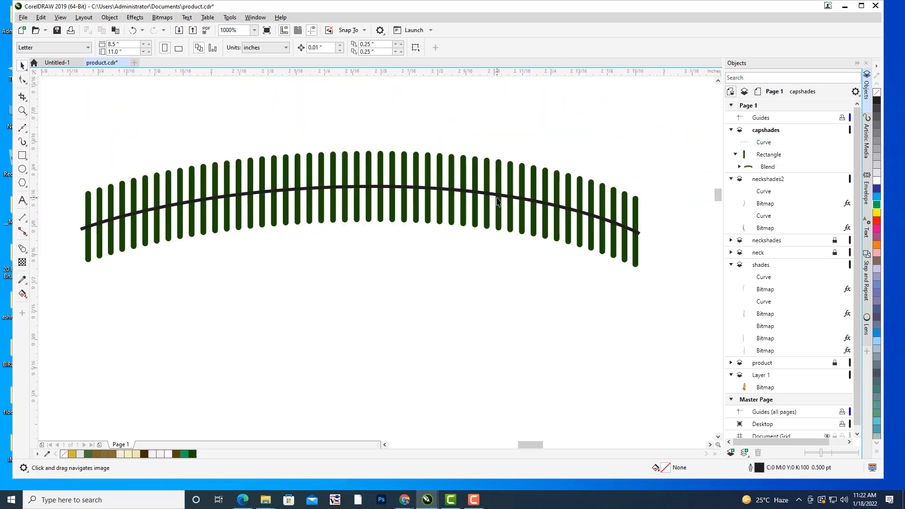
click(776, 158)
click(773, 168)
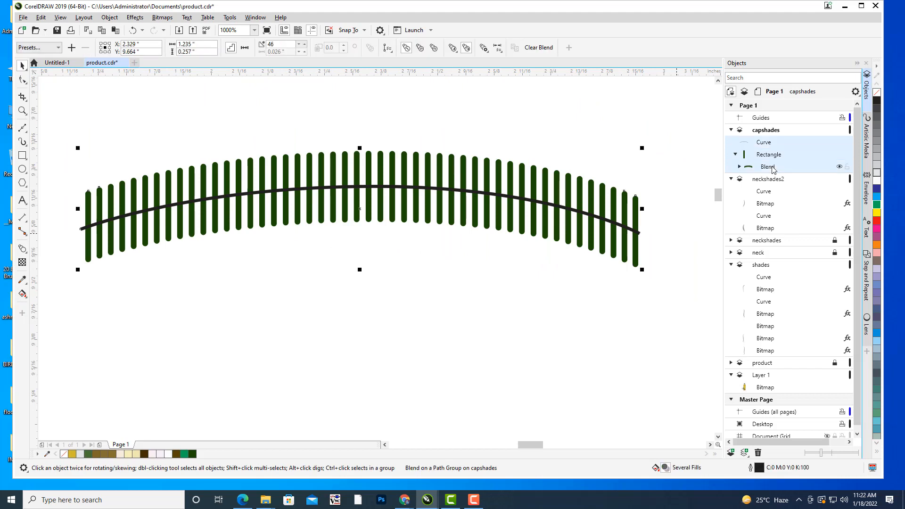
right_click(773, 169)
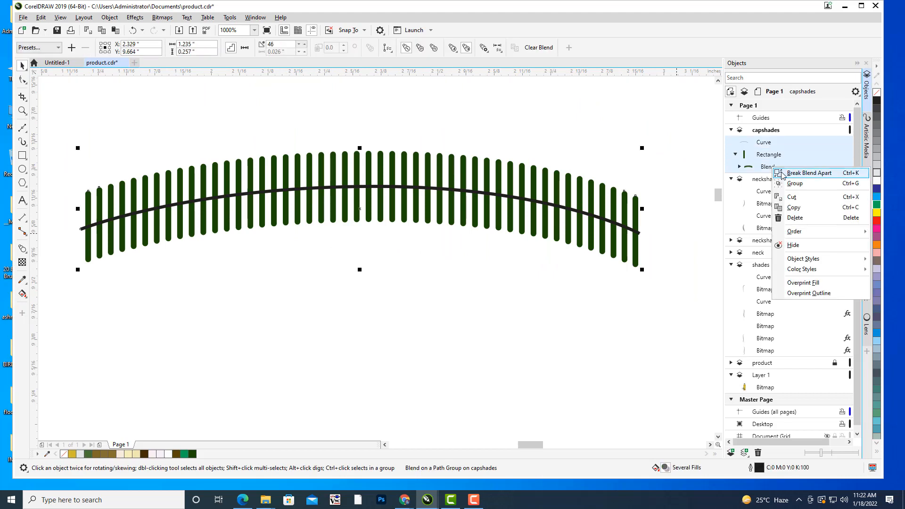
click(797, 174)
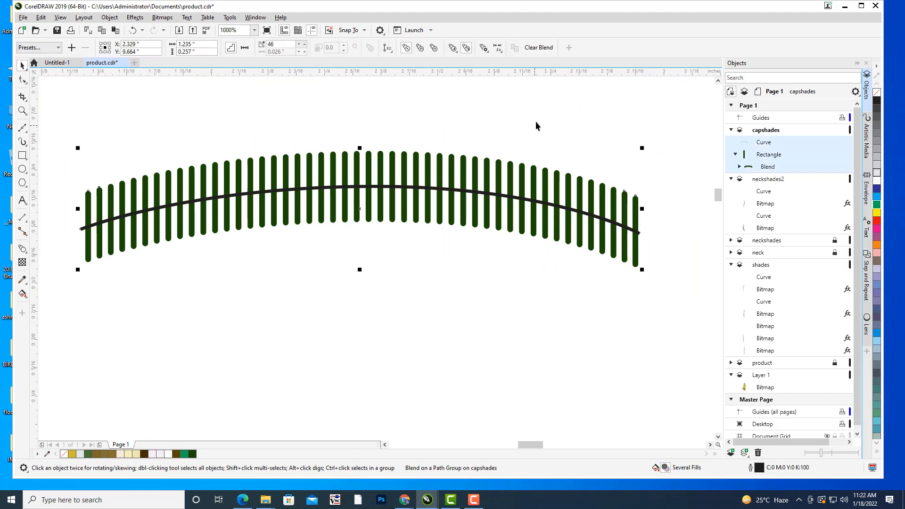
click(493, 195)
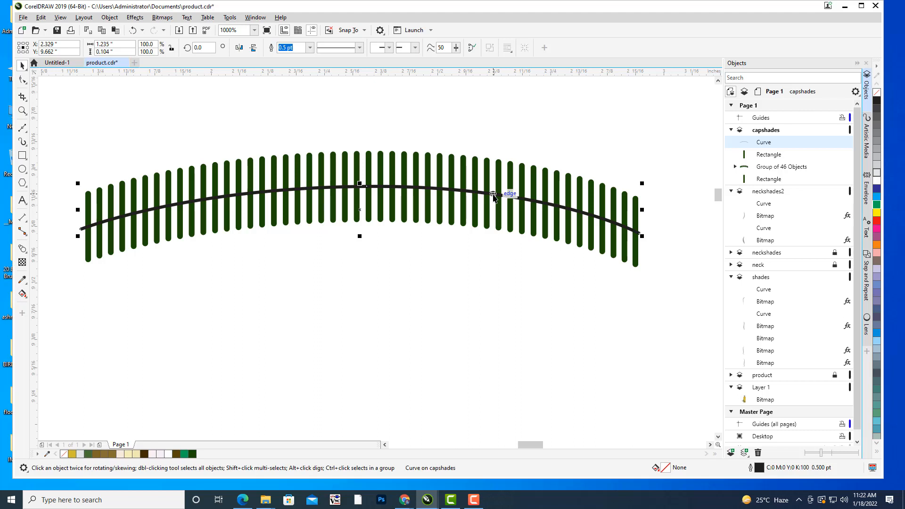
key(Delete)
Try moving the group of intermediate bars onto the cap's upper band without the end bars, and undo the move.
key(h)
scroll(536, 123, down, 3)
drag(550, 121, 469, 197)
key(space)
click(514, 160)
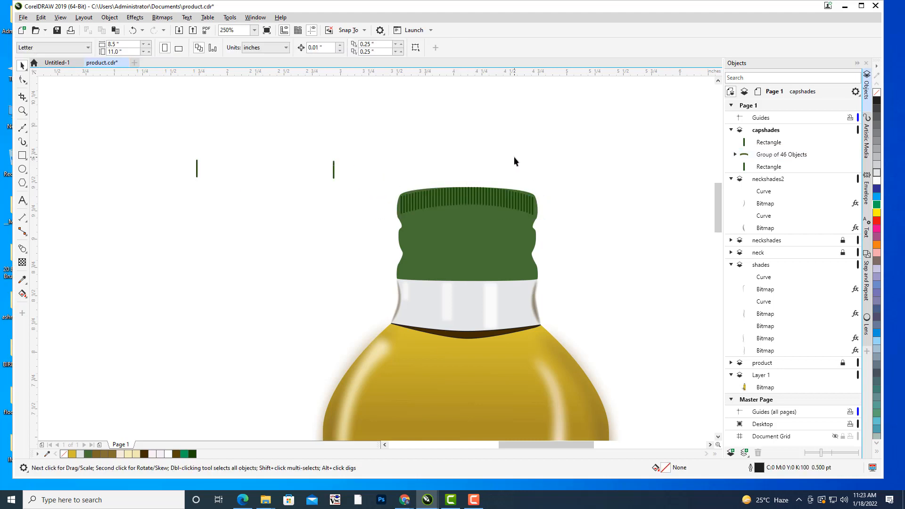
key(ctrl+z)
Select the two end bars together with the group of intermediate bars and group them all.
click(415, 137)
drag(293, 191, 407, 232)
drag(272, 167, 475, 256)
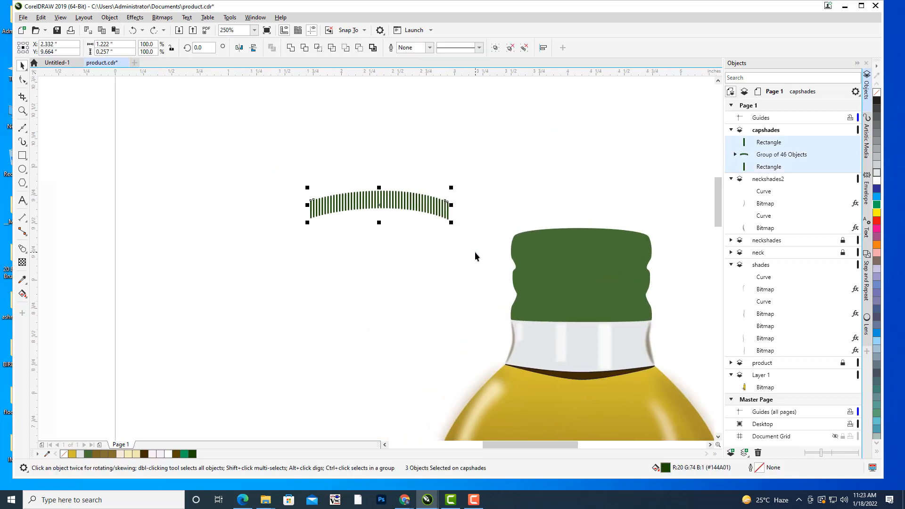
key(ctrl+g)
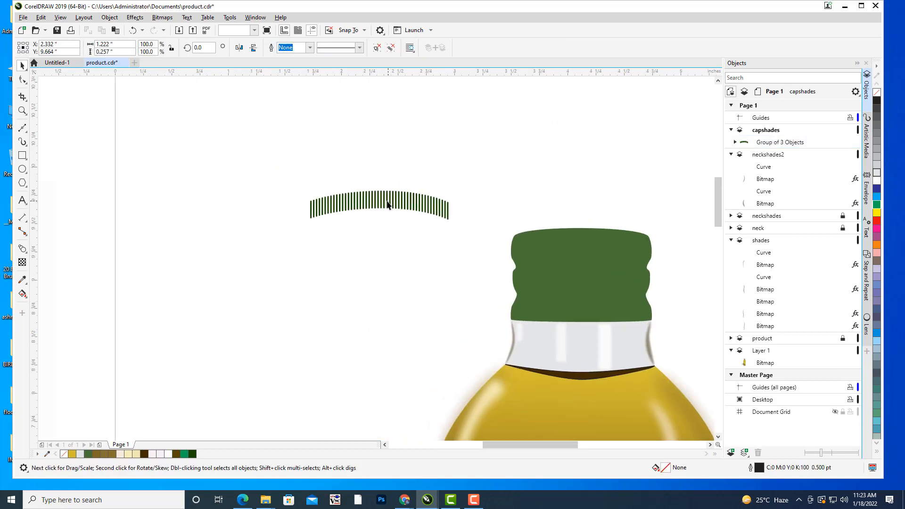
Place the grouped ridge bars over the top band of the green cap and deselect them.
drag(384, 201, 583, 236)
click(611, 152)
scroll(625, 201, up, 2)
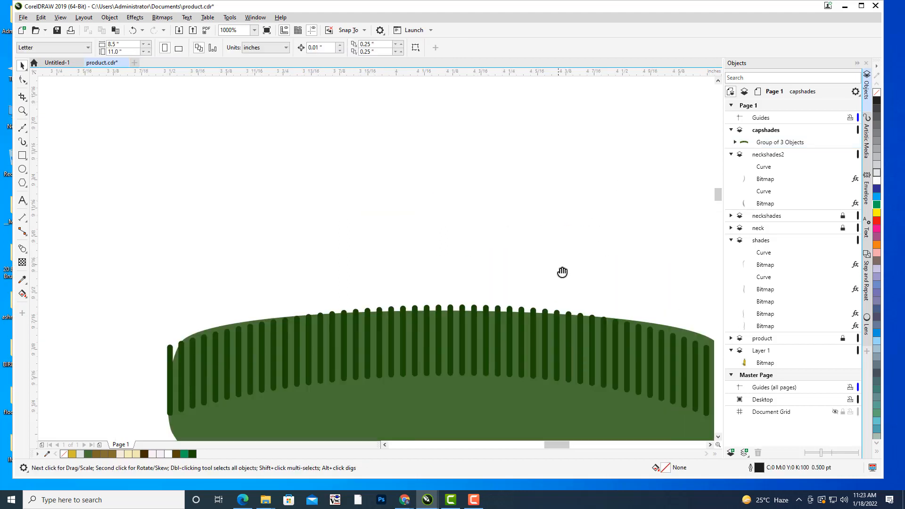
Select the grouped ridge bars in the capshades layer and undo their move onto the cap.
drag(564, 271, 580, 154)
click(526, 213)
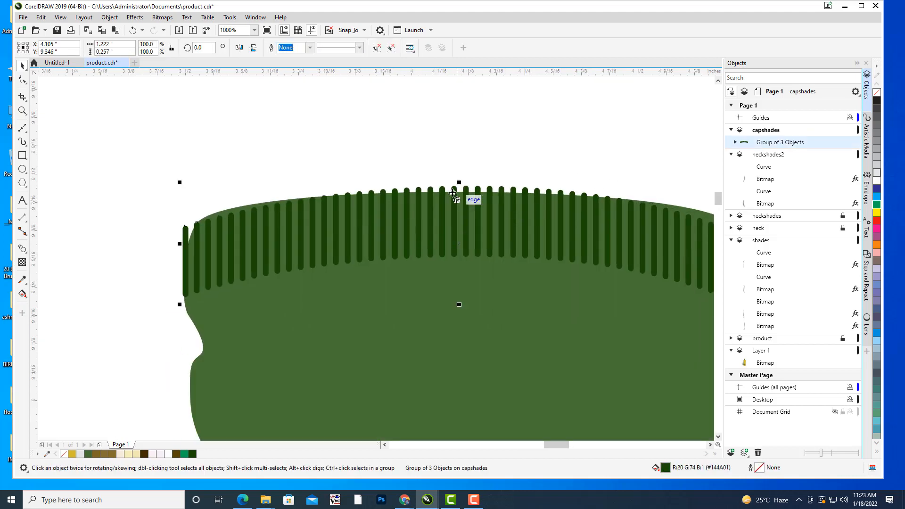
scroll(539, 98, down, 2)
drag(543, 113, 510, 163)
scroll(531, 161, up, 1)
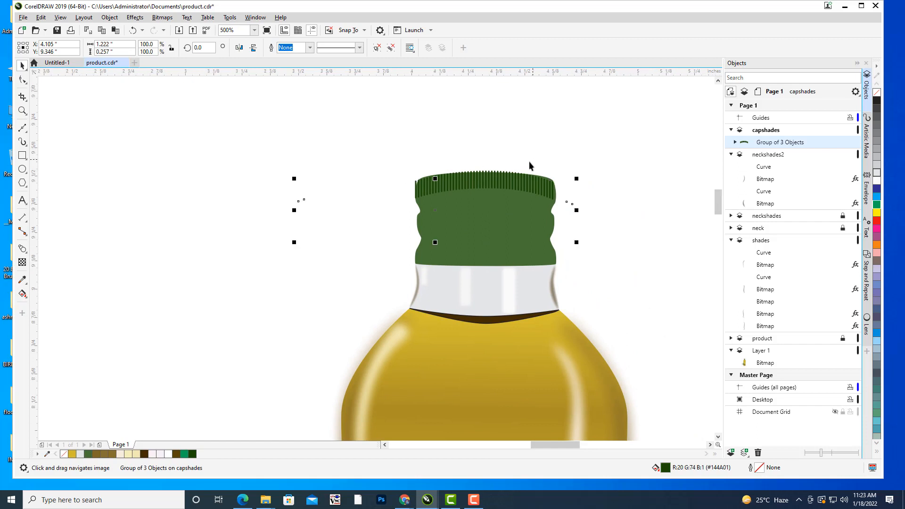
click(621, 142)
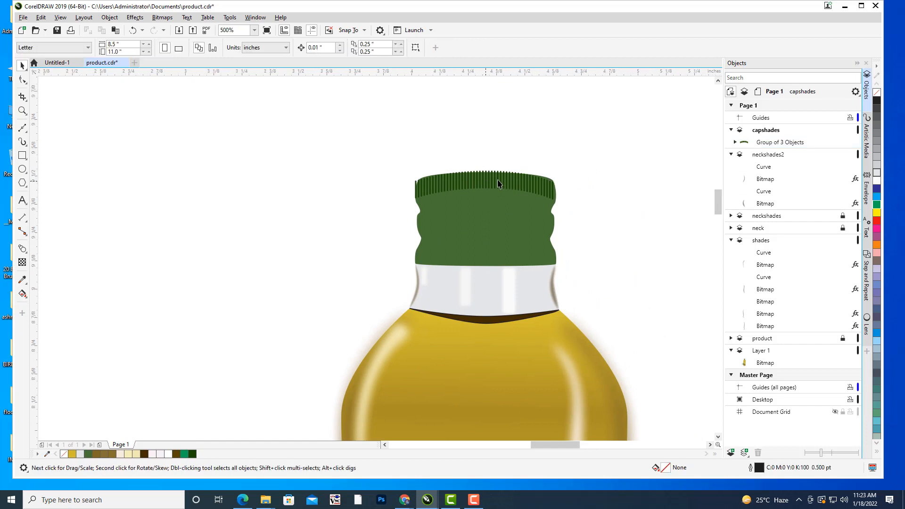
click(781, 143)
key(ctrl+z)
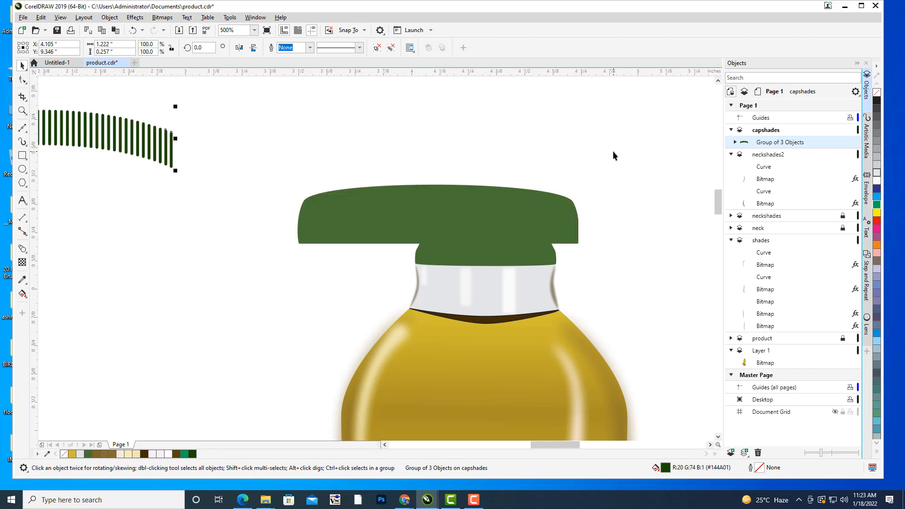
click(370, 117)
drag(406, 150, 502, 125)
scroll(519, 125, down, 1)
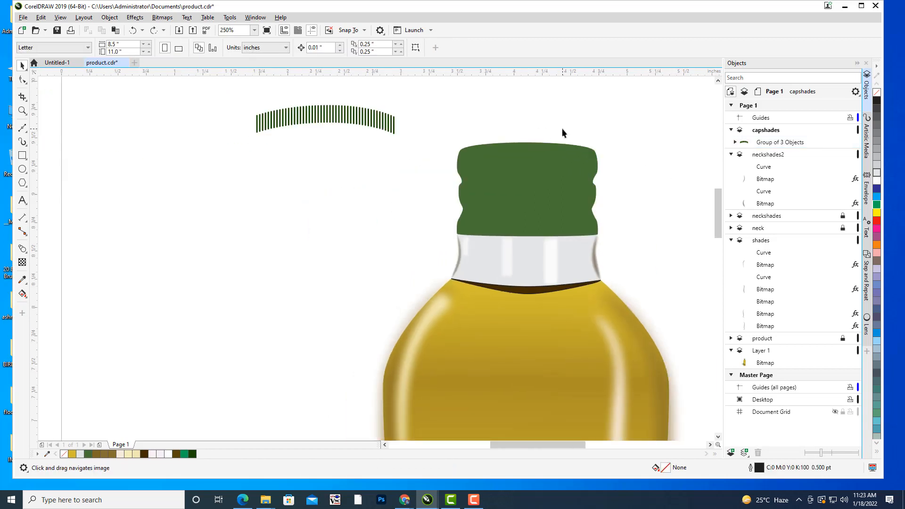
drag(562, 128, 601, 173)
scroll(373, 164, down, 3)
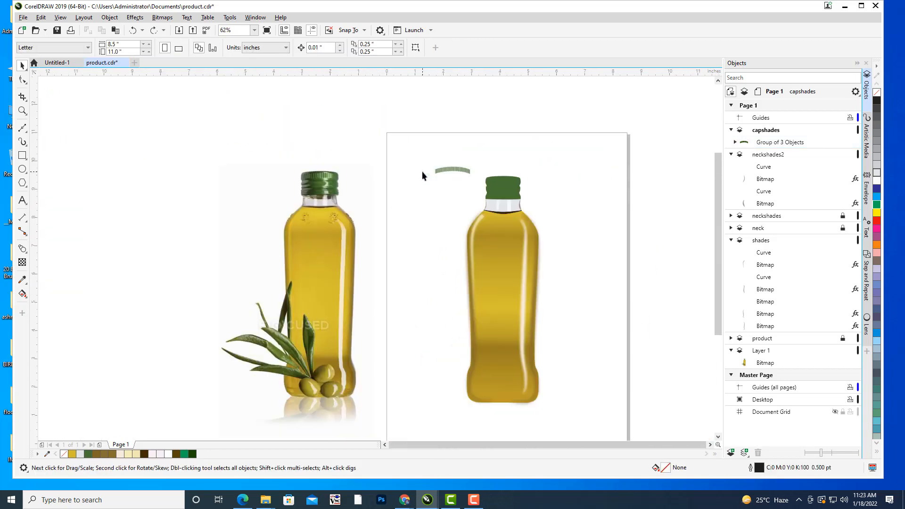
Select the two end bars and the intermediate bar group inside the ridge group and group them together again.
scroll(448, 156, up, 2)
click(458, 187)
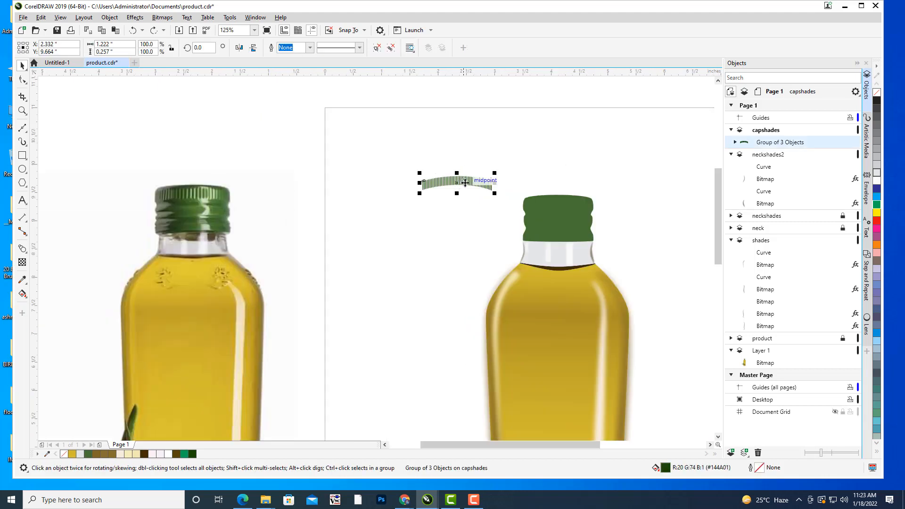
scroll(467, 183, up, 1)
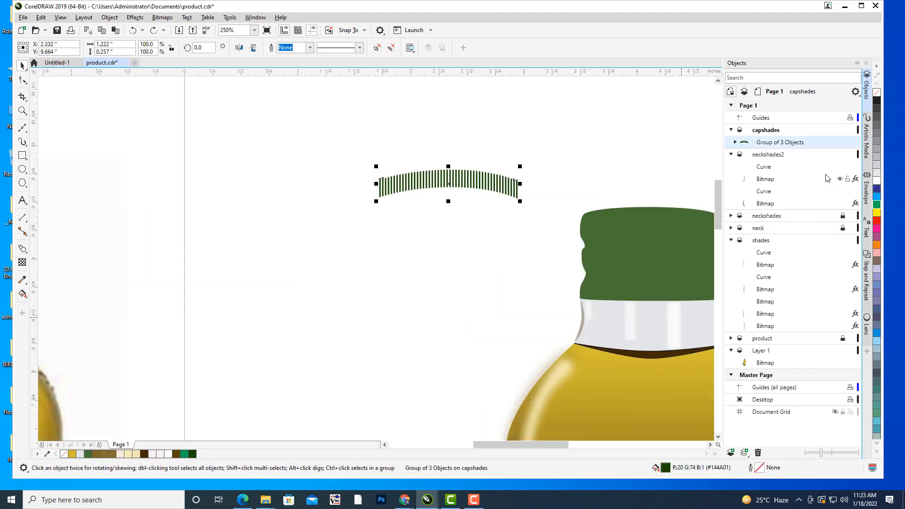
click(736, 143)
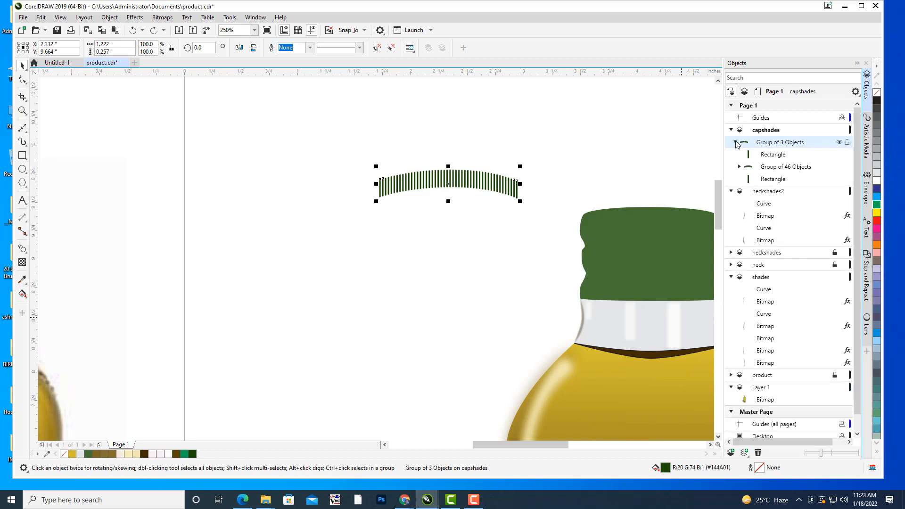
click(783, 154)
shift+click(781, 179)
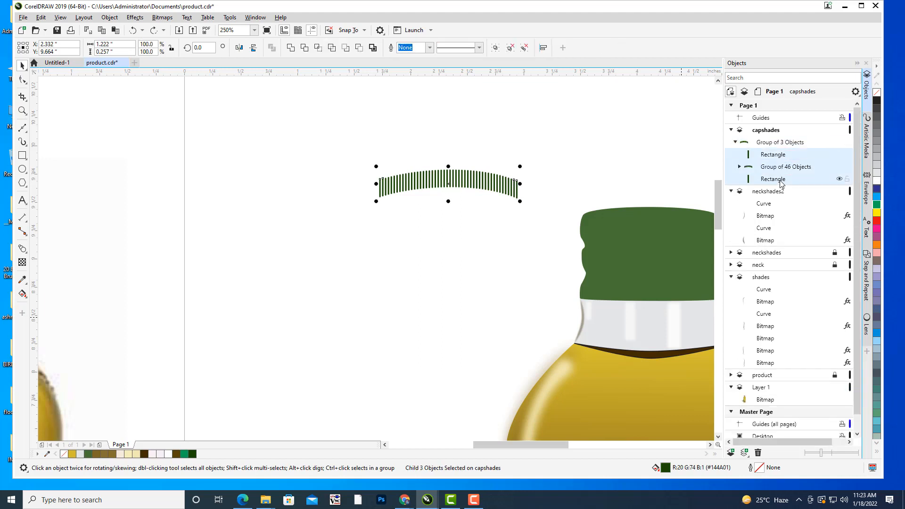
key(ctrl+g)
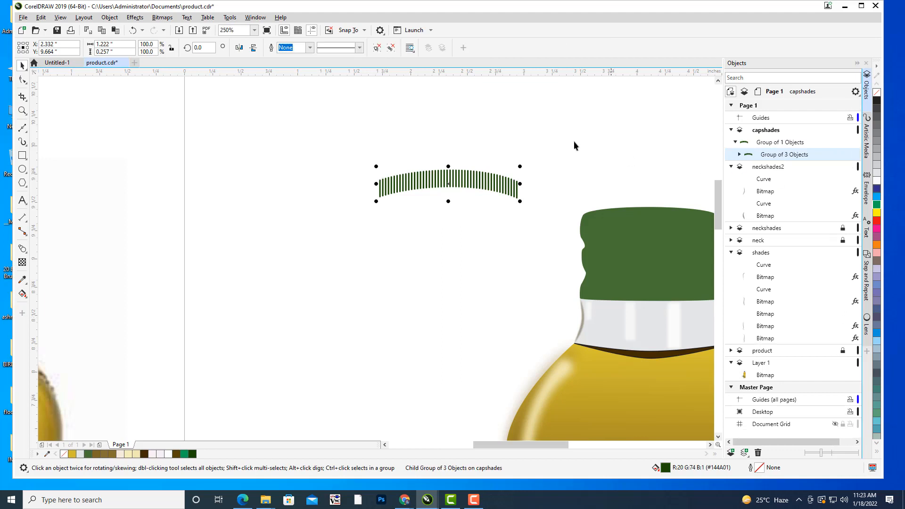
Move the regrouped ridge bars onto the top band of the green cap.
click(556, 126)
drag(443, 199, 524, 222)
click(330, 188)
scroll(590, 216, up, 2)
drag(598, 232, 646, 216)
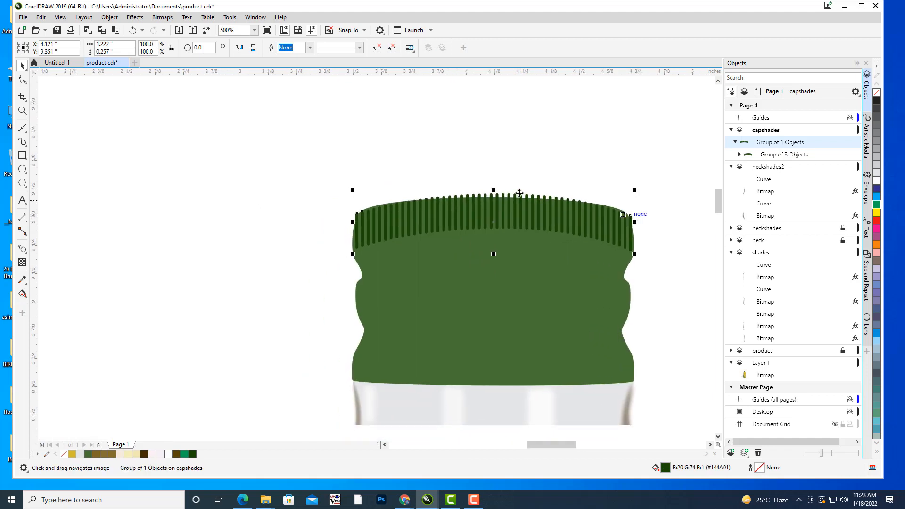
Shrink the ridge bar group to about 1.197 by 0.21 inches so it fits within the cap's outline.
drag(494, 191, 494, 198)
drag(494, 253, 496, 250)
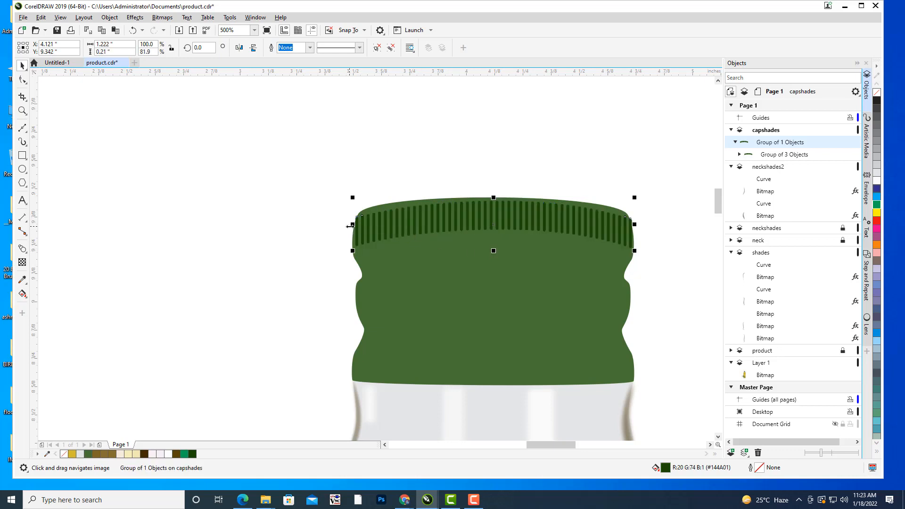
drag(354, 227, 356, 226)
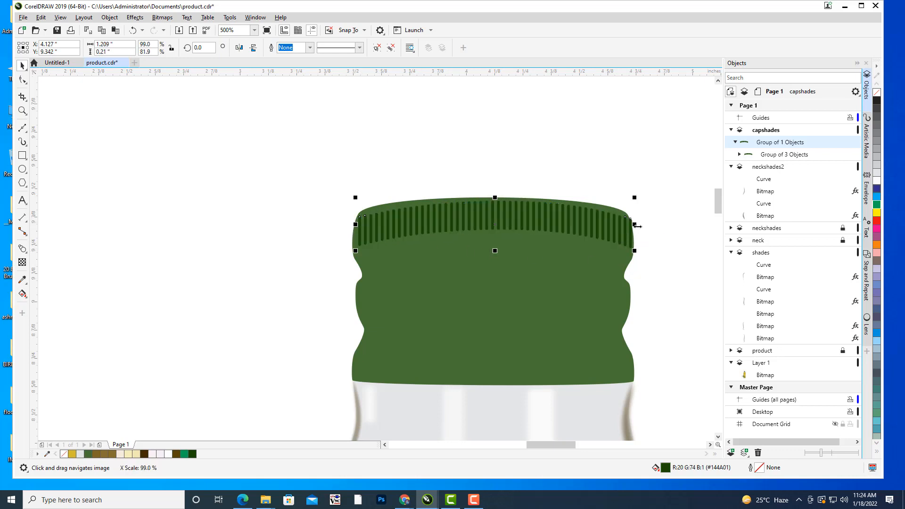
drag(637, 225, 634, 225)
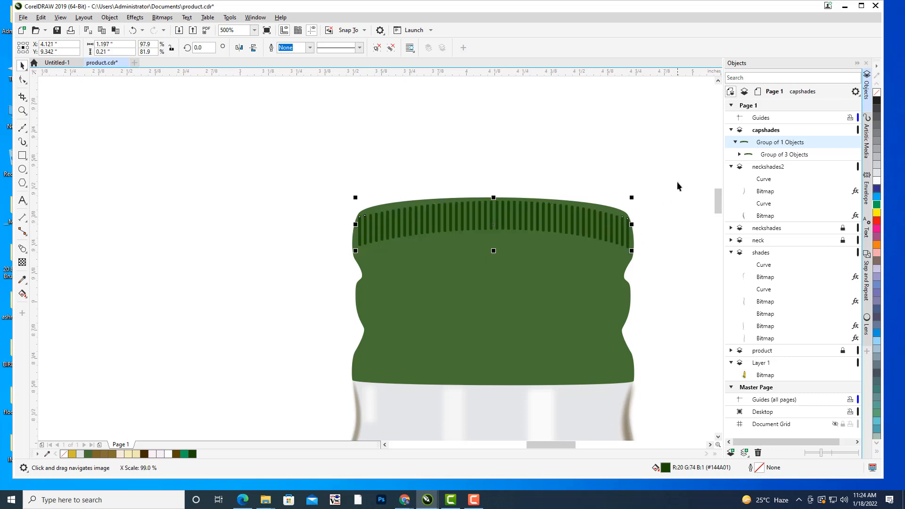
click(677, 183)
click(496, 214)
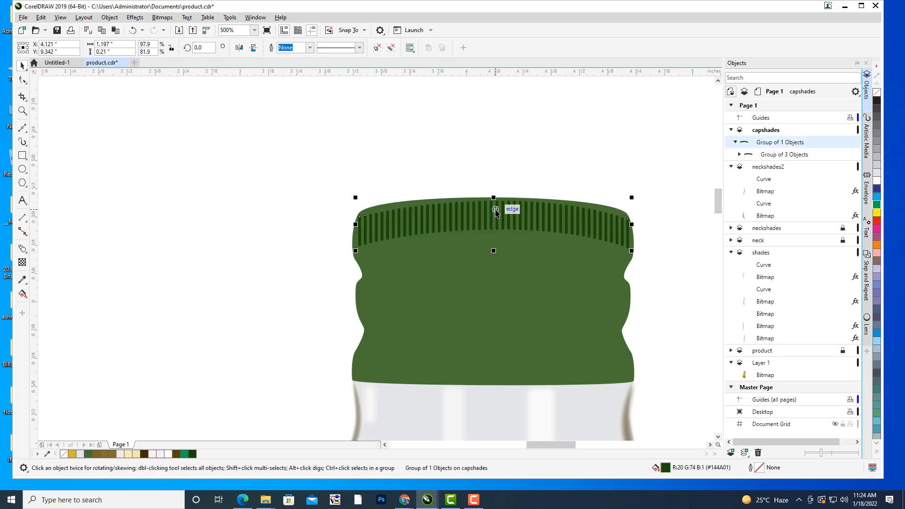
key(Up)
click(534, 144)
Switch to the Google Meet call in Chrome to check the participants, and return to CorelDRAW.
mouse_move(404, 500)
click(354, 464)
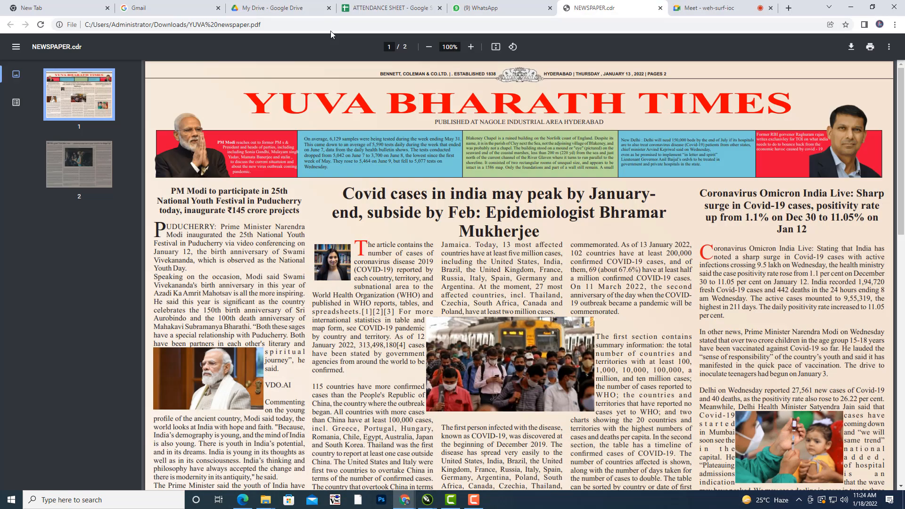
click(712, 6)
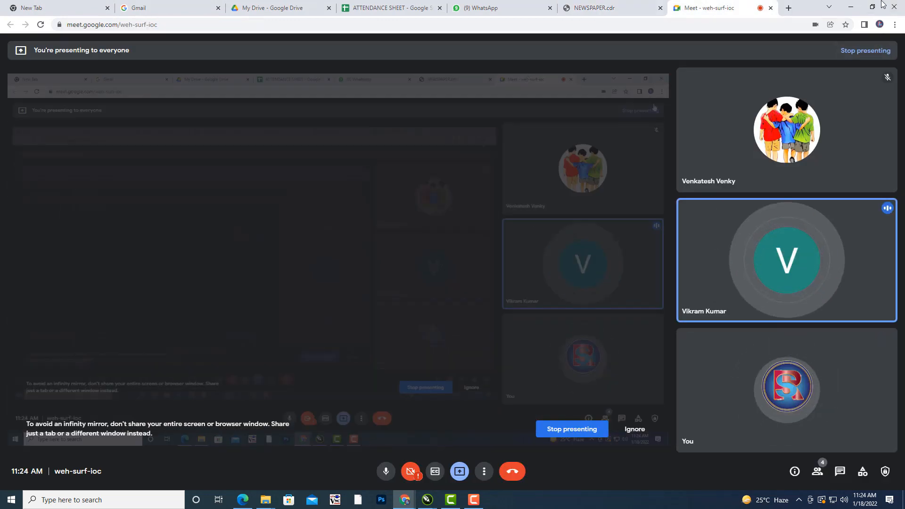
click(851, 7)
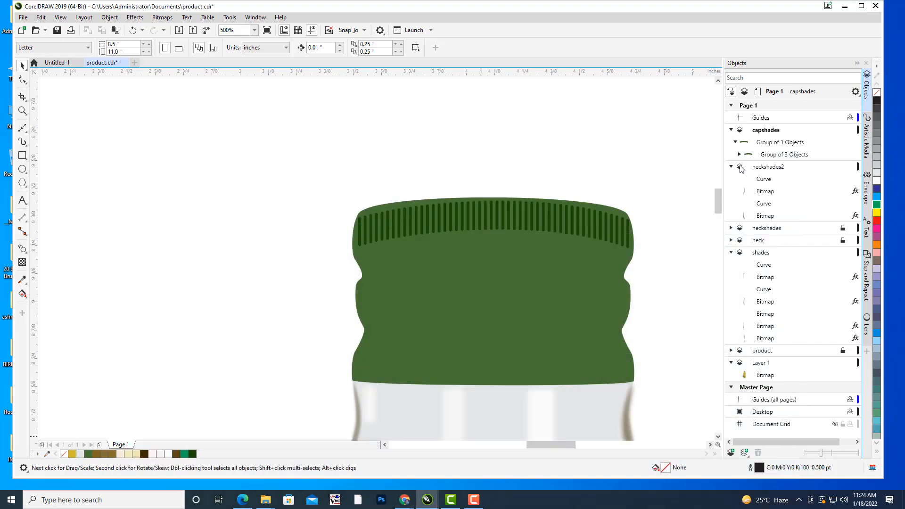
Nudge the ridge bar group up 0.01 inch on the cap and compare the cap with the reference photo.
click(476, 216)
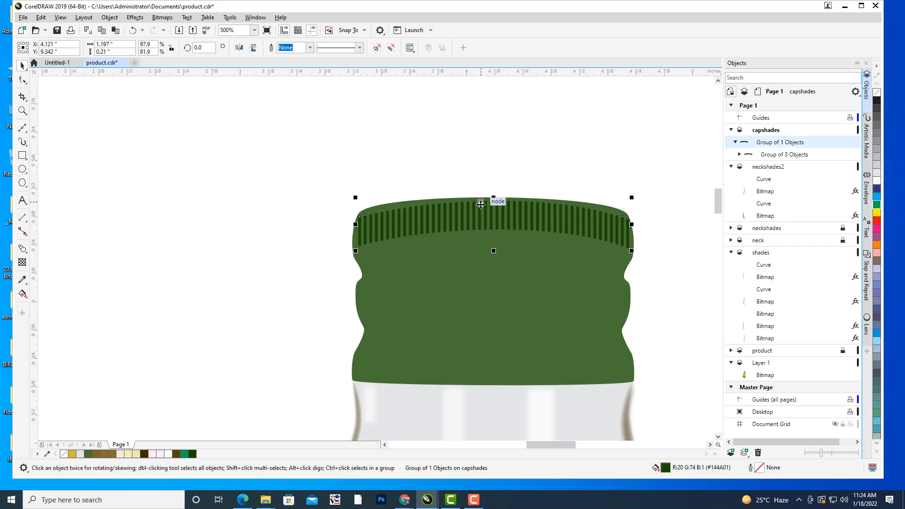
key(Up)
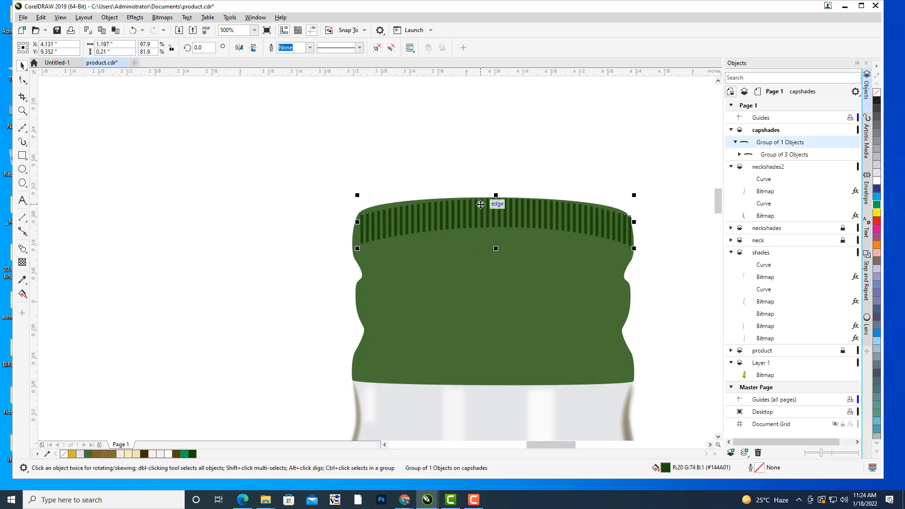
click(525, 164)
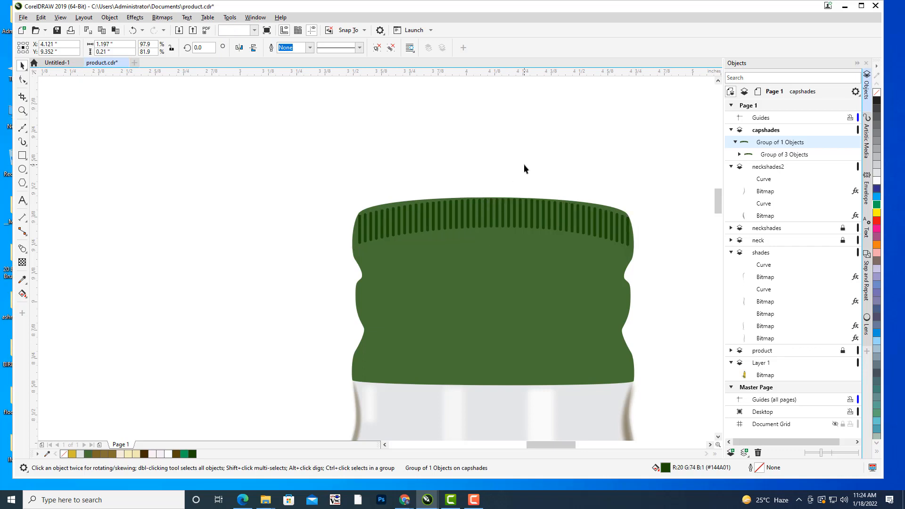
scroll(541, 153, down, 1)
drag(571, 145, 570, 145)
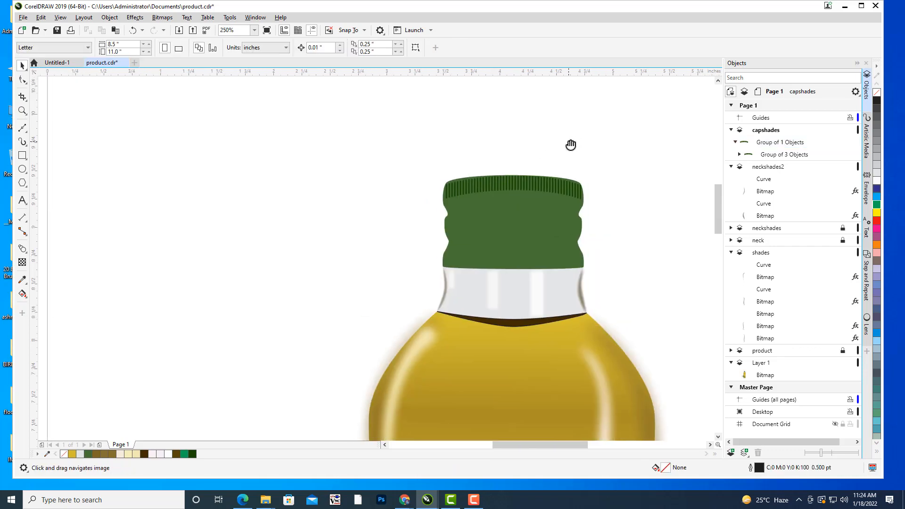
scroll(598, 118, down, 2)
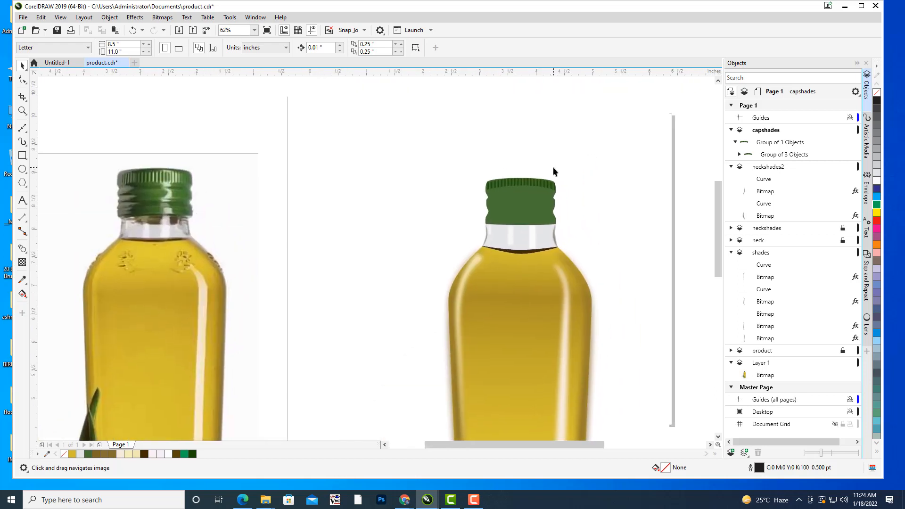
scroll(567, 167, up, 1)
scroll(566, 169, up, 1)
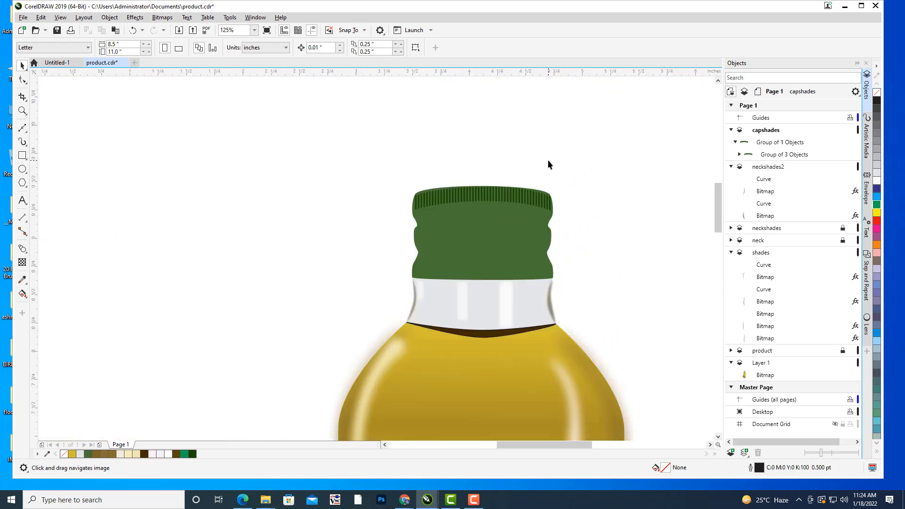
Convert the ridge bar group to a 300 dpi CMYK bitmap with anti-aliasing and a transparent background.
click(509, 199)
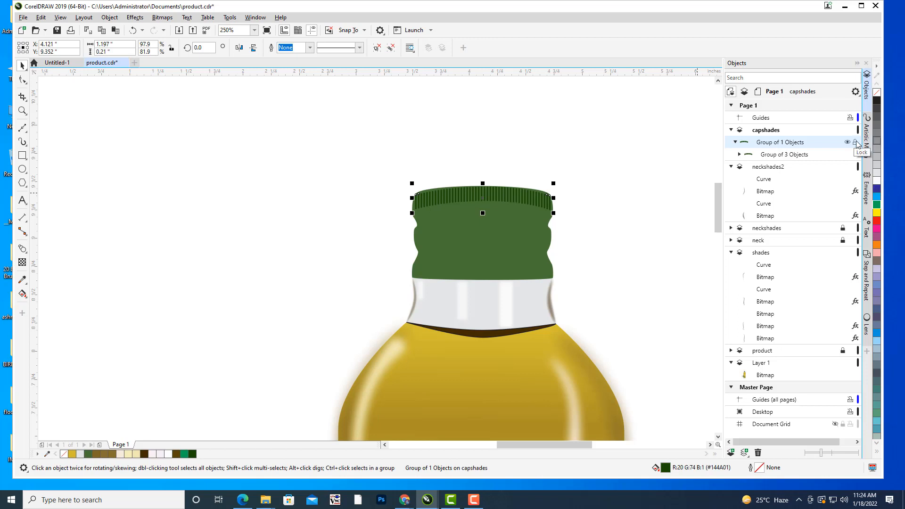
drag(419, 110, 595, 131)
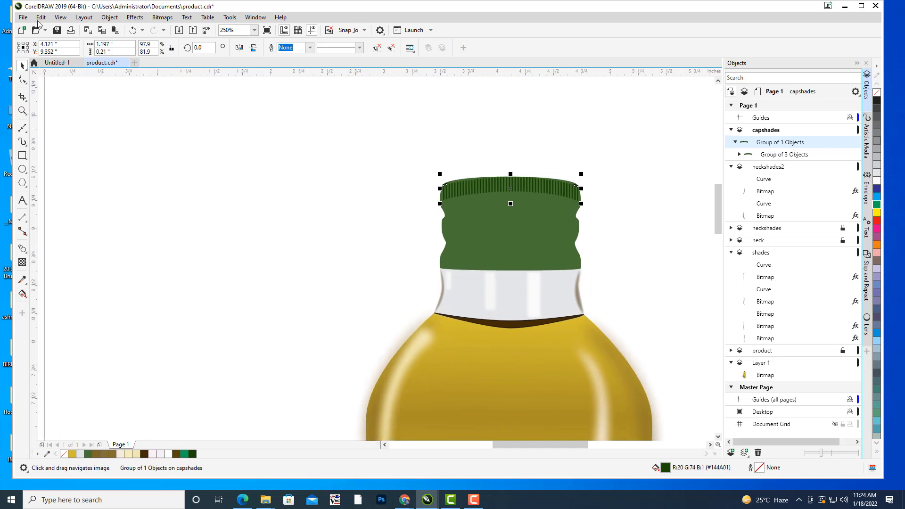
click(161, 18)
click(191, 29)
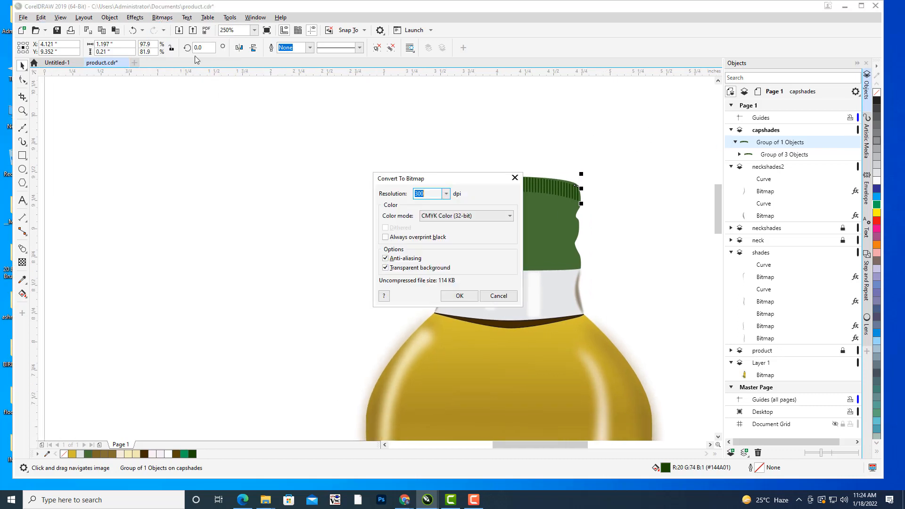
click(451, 296)
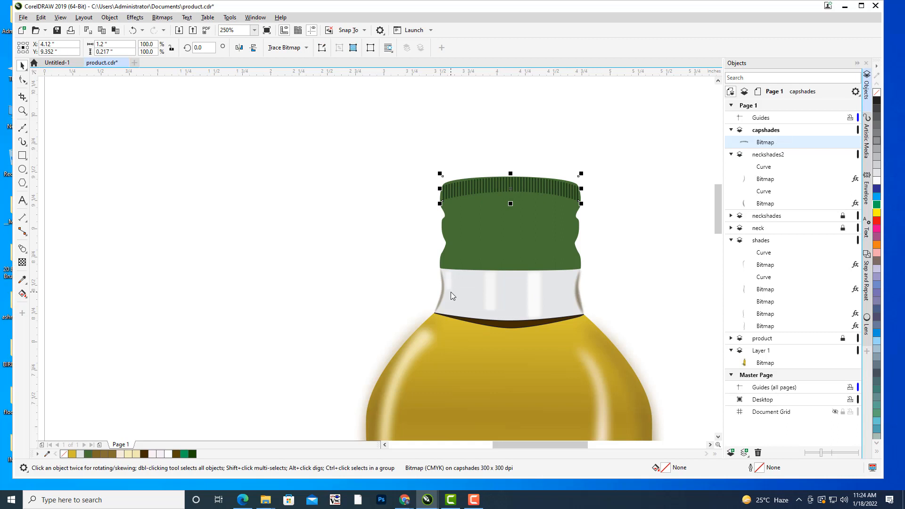
Apply a slight Gaussian blur to the ridge bar bitmap, deselect it and compare the cap with the reference photo.
click(135, 18)
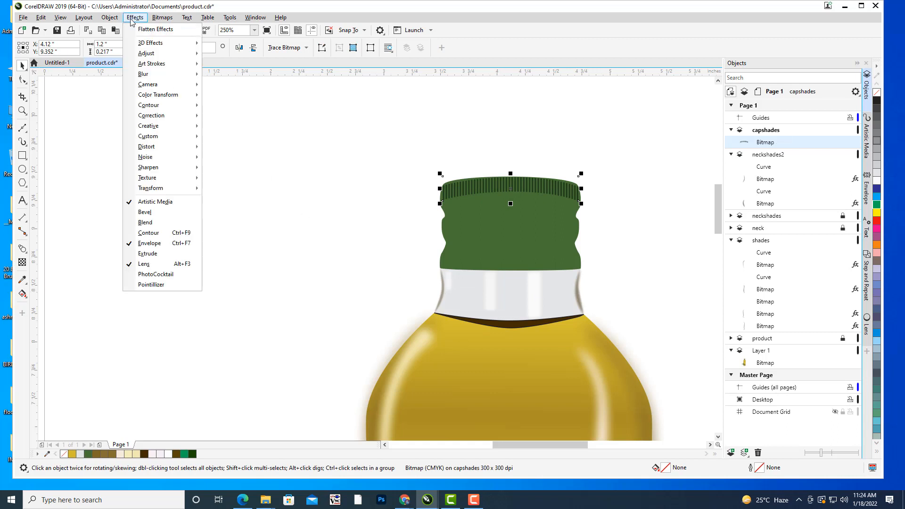
mouse_move(162, 77)
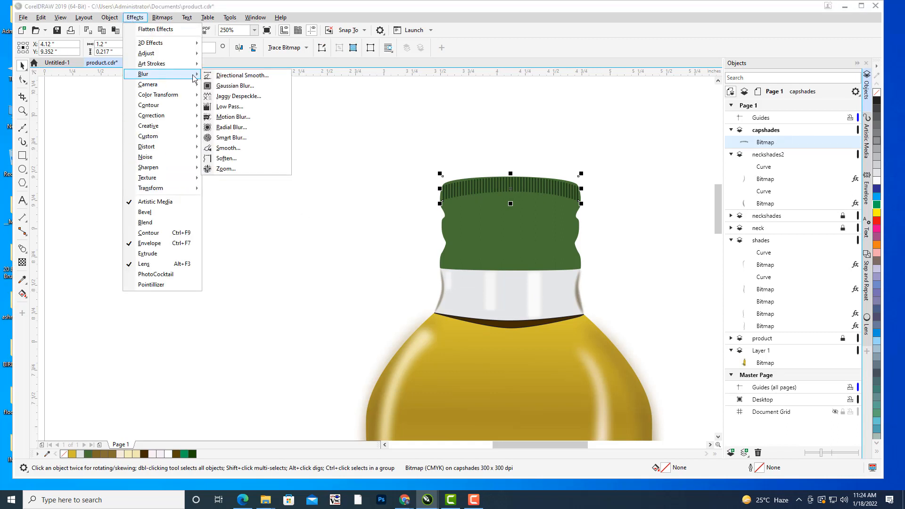
click(243, 91)
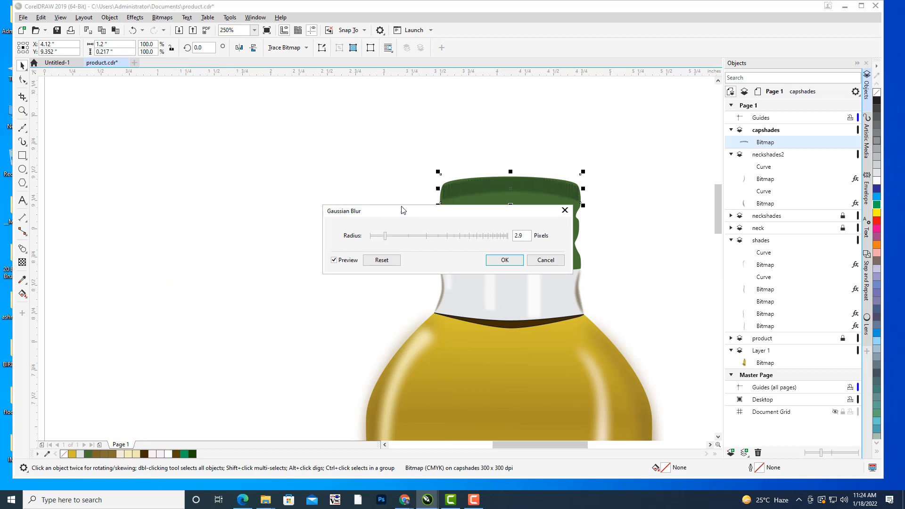
click(375, 236)
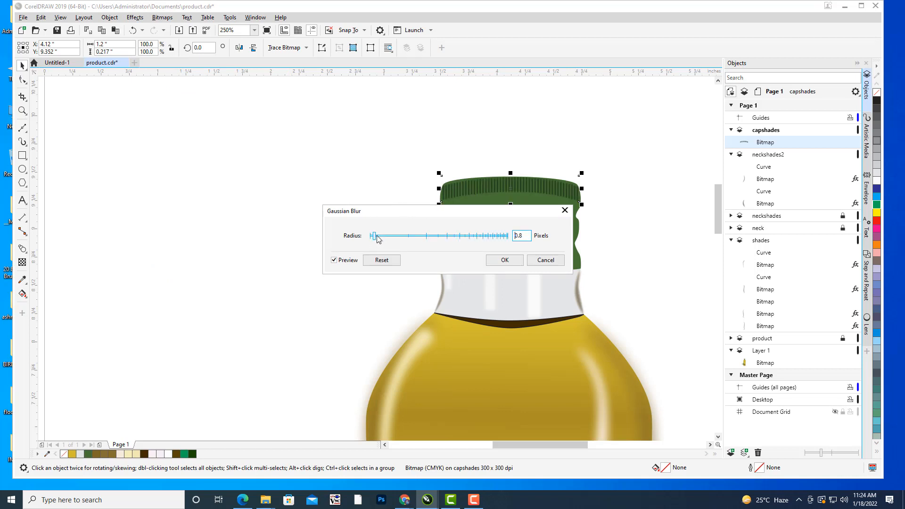
drag(376, 238, 380, 238)
click(505, 262)
click(322, 198)
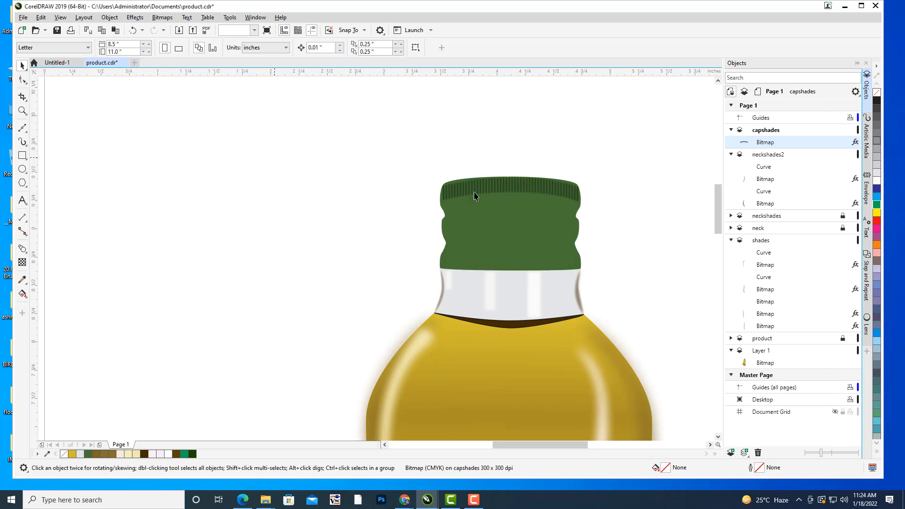
scroll(609, 175, down, 1)
drag(628, 172, 613, 176)
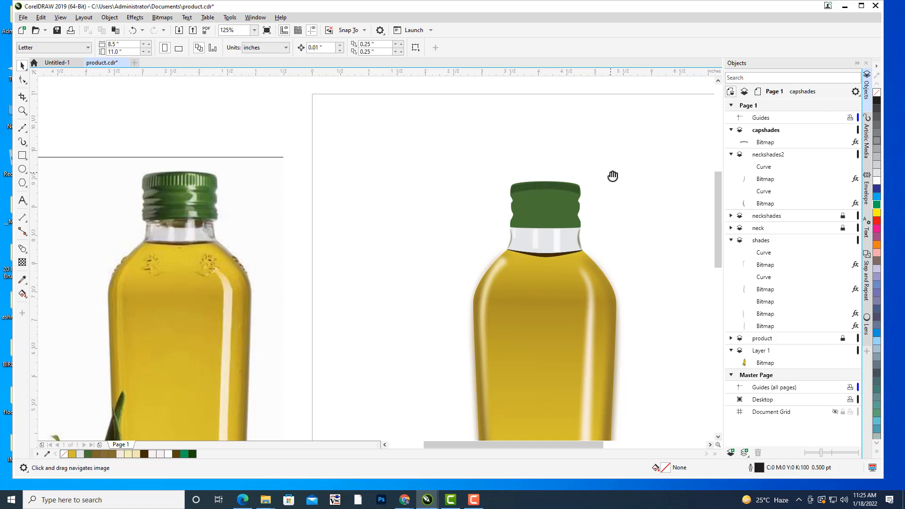
Draw an arched three-node Bézier curve about 1.14 inches wide across the green cap at its upper groove.
drag(633, 183, 588, 177)
click(22, 127)
scroll(580, 165, up, 2)
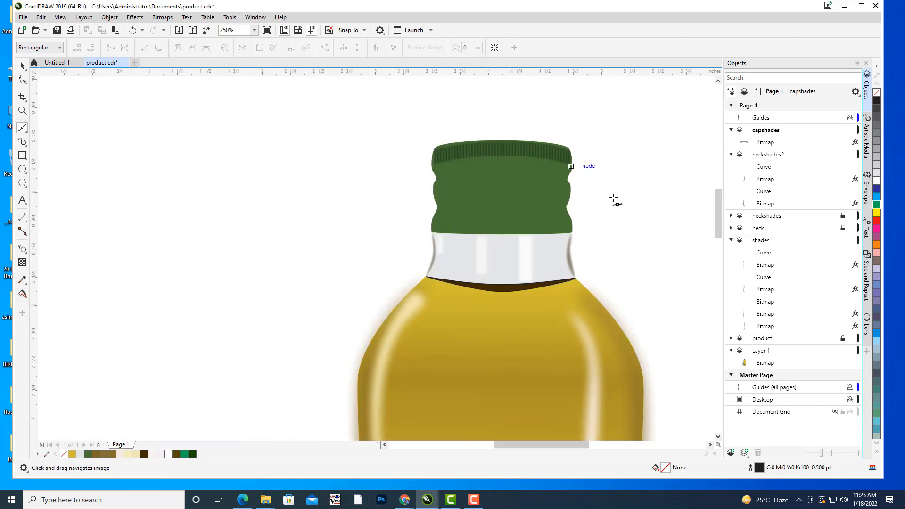
drag(442, 163, 485, 192)
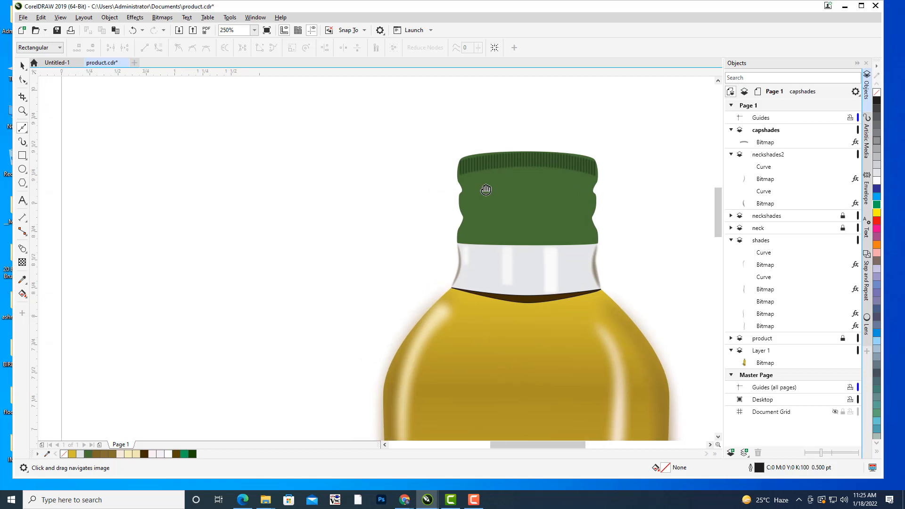
scroll(523, 194, down, 2)
scroll(525, 195, up, 4)
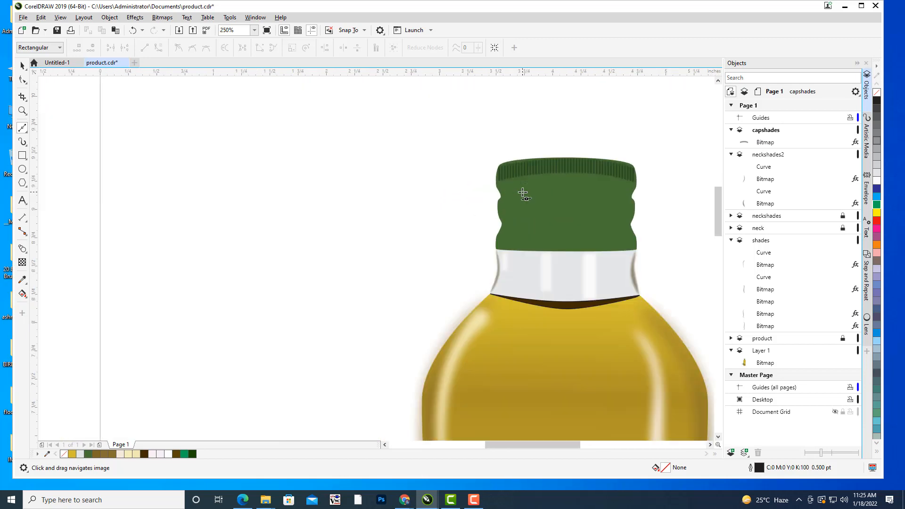
click(458, 192)
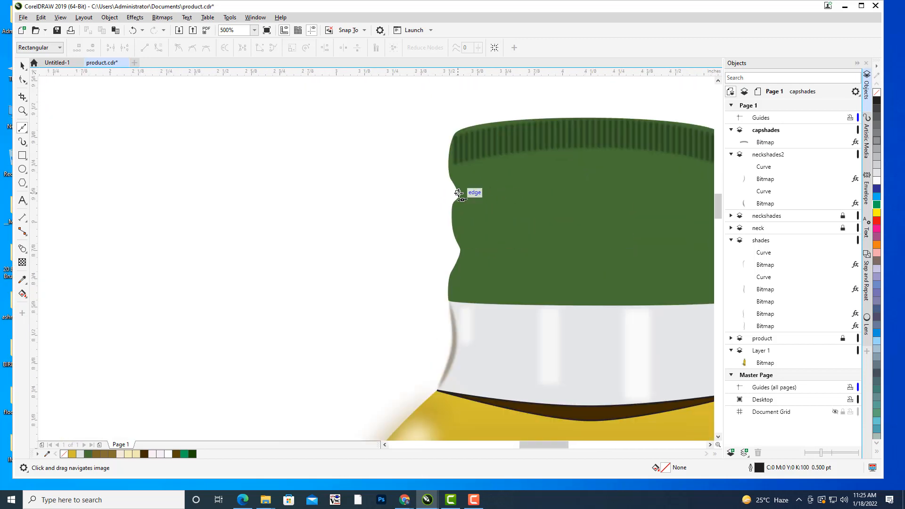
drag(559, 182, 449, 192)
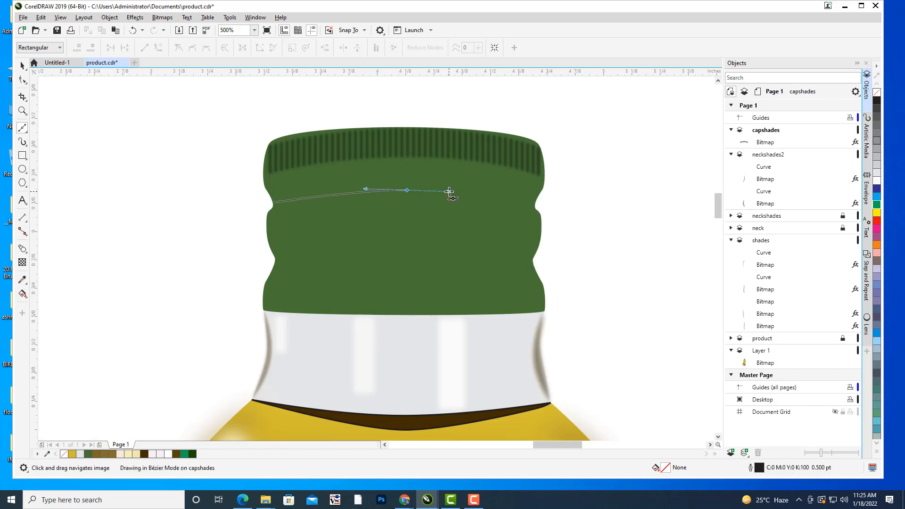
key(space)
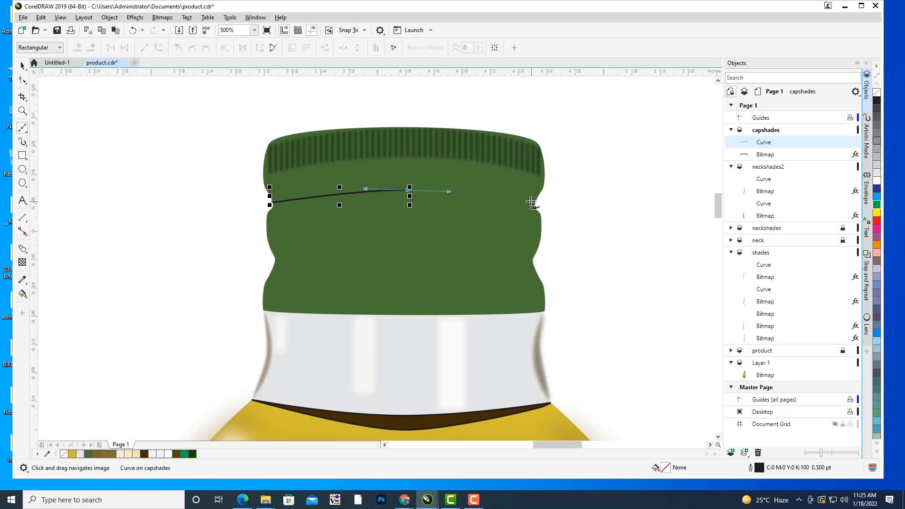
click(531, 202)
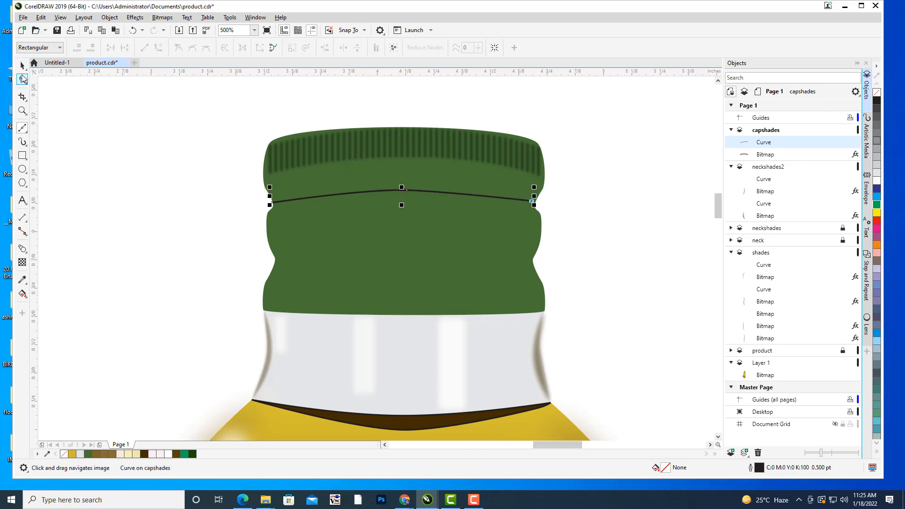
Smooth the arch of the upper groove curve by adjusting its middle node with the Shape tool, and deselect it.
click(23, 80)
drag(404, 190, 499, 178)
click(452, 178)
click(470, 178)
drag(170, 130, 199, 131)
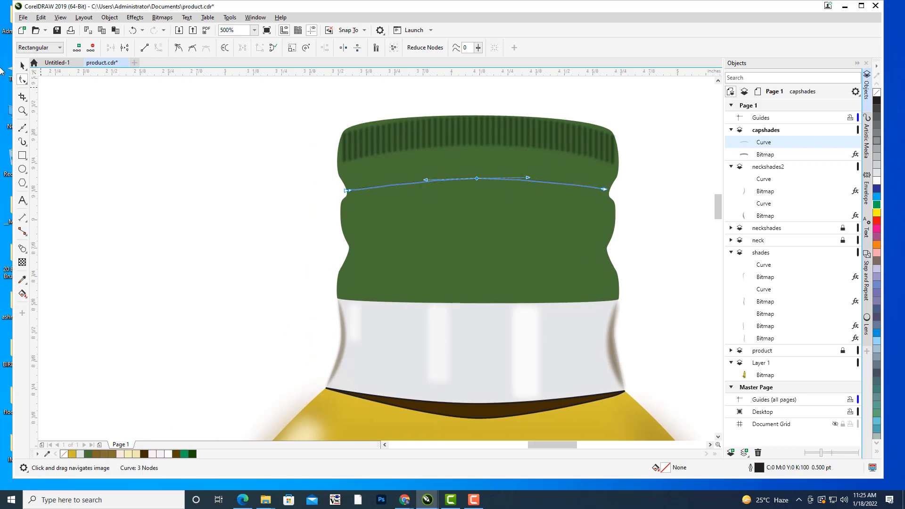
click(23, 66)
click(262, 168)
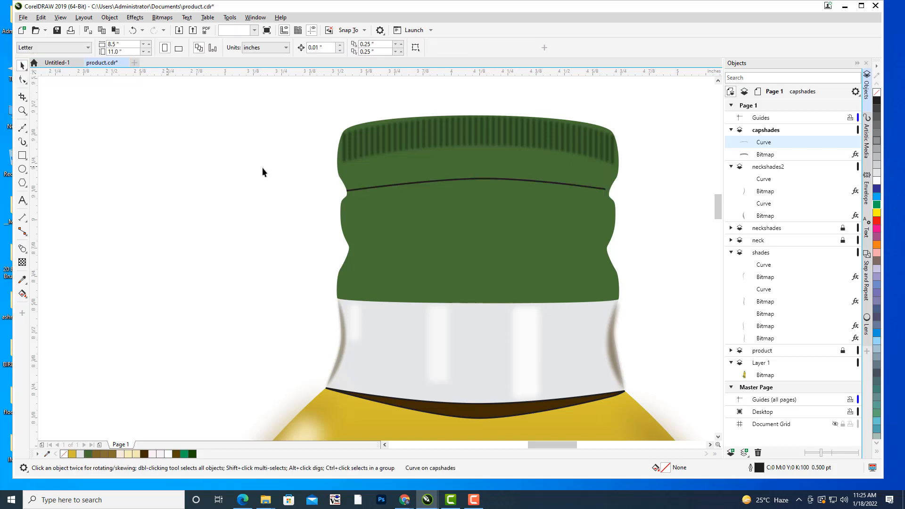
Set the upper groove curve's outline width to 1.0 pt and check it against the cap.
click(487, 181)
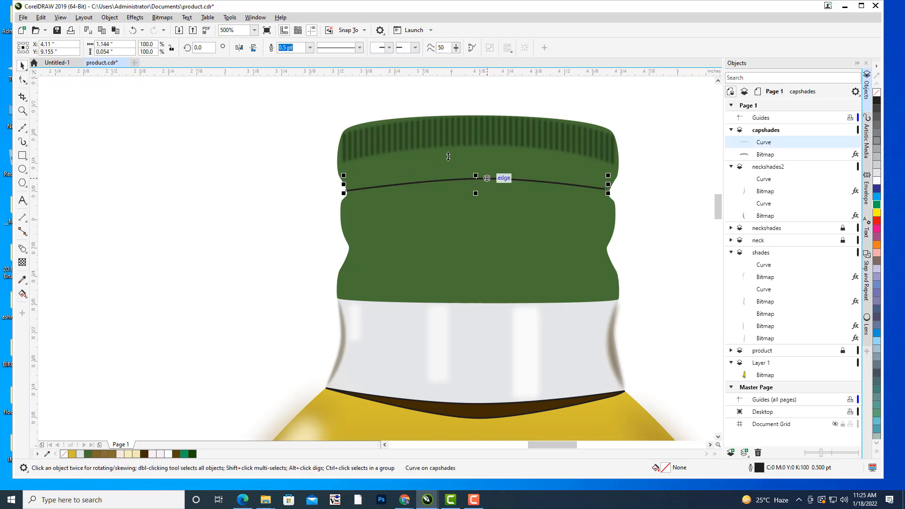
click(310, 47)
click(288, 85)
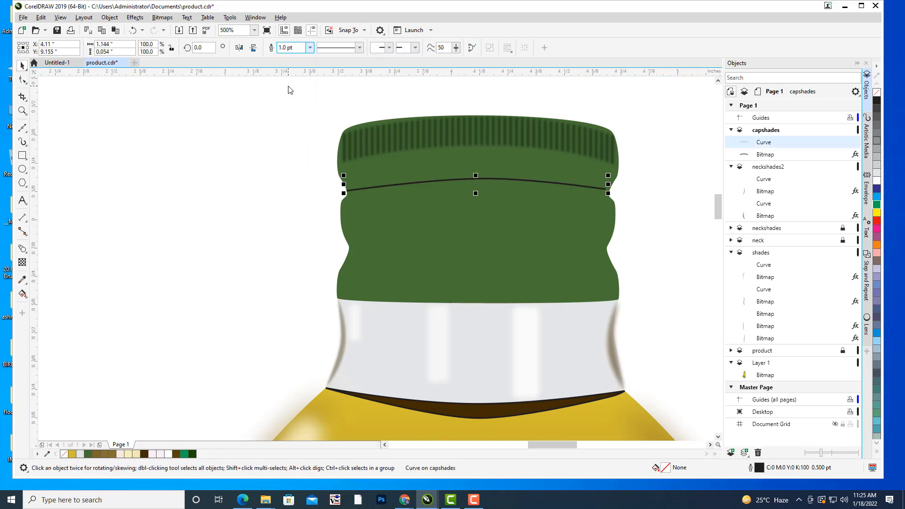
click(158, 142)
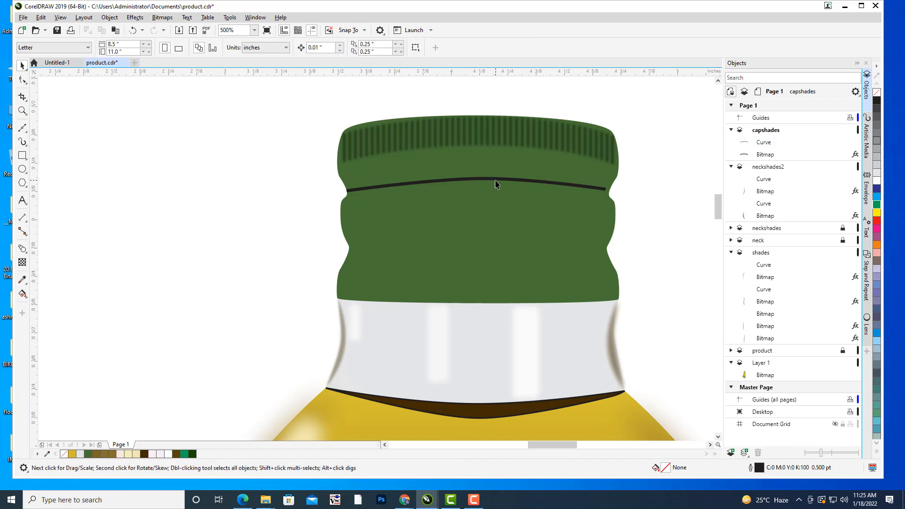
scroll(495, 186, down, 3)
scroll(501, 186, up, 3)
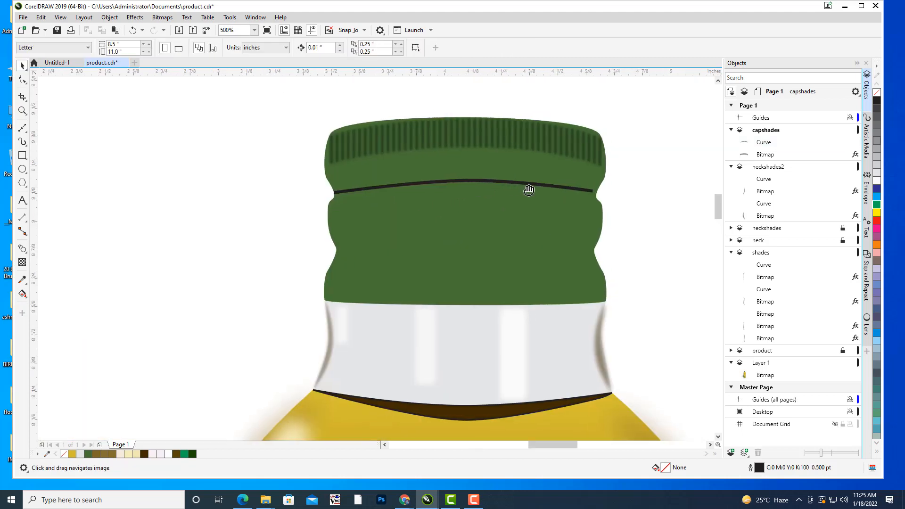
Recolour the groove curve's outline from a green sampled on the cap's ridges, darkened to C82 M44 Y100 K50.
click(474, 183)
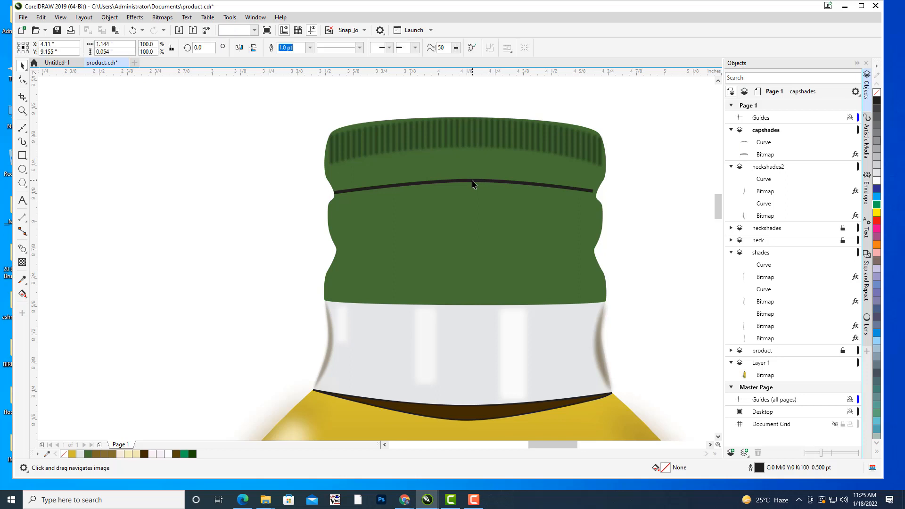
drag(491, 184, 594, 219)
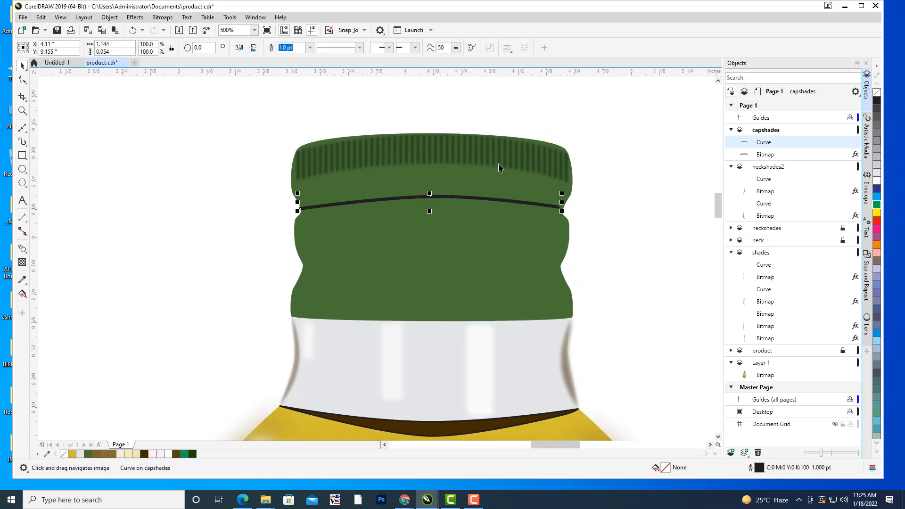
drag(582, 154, 565, 130)
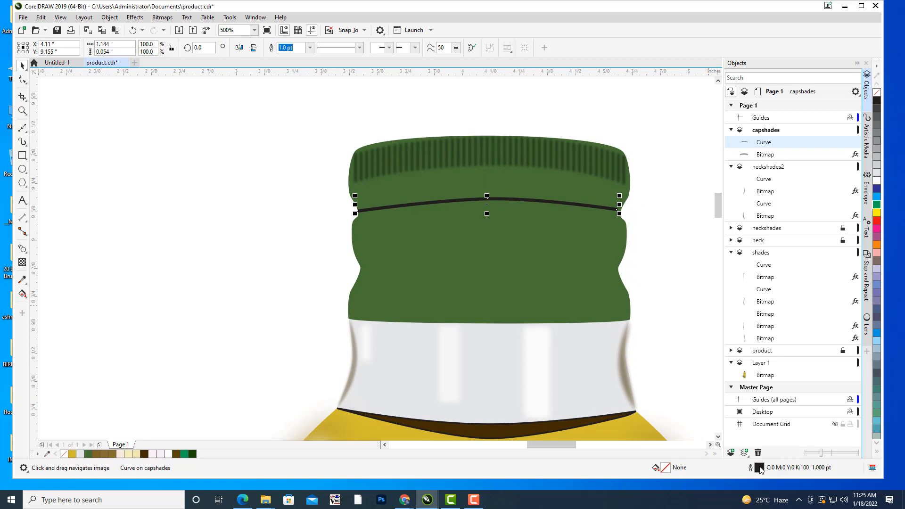
drag(598, 281, 557, 279)
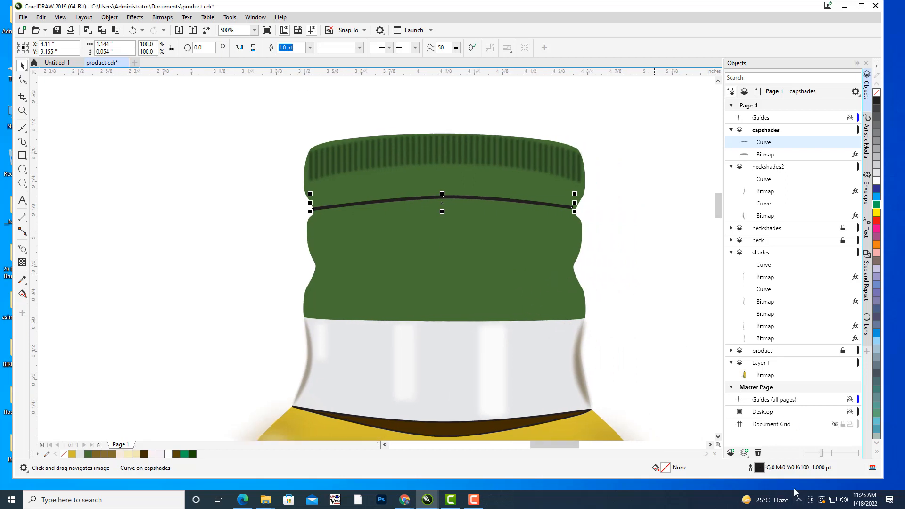
double_click(760, 473)
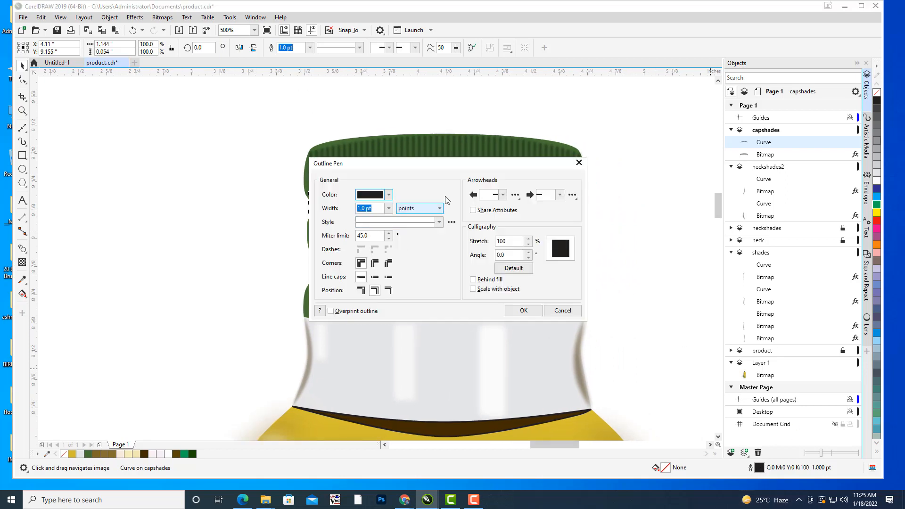
drag(428, 164, 644, 161)
click(604, 194)
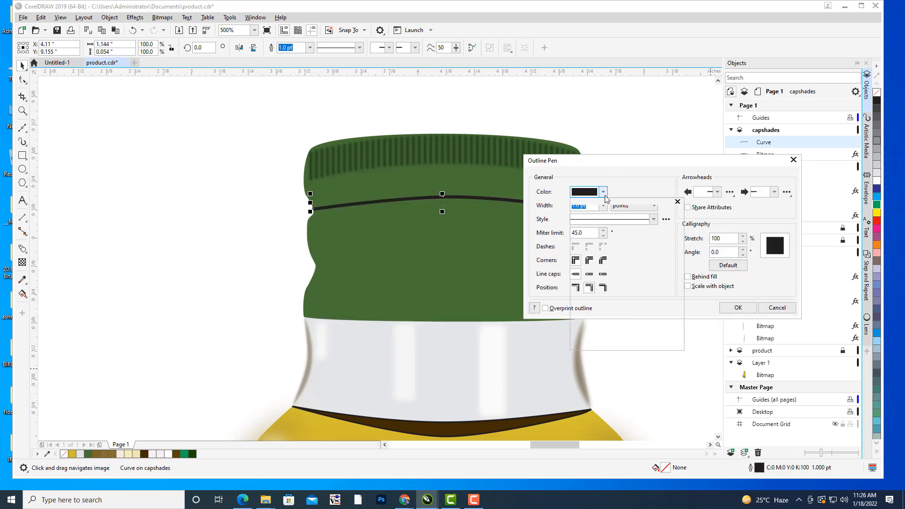
click(659, 336)
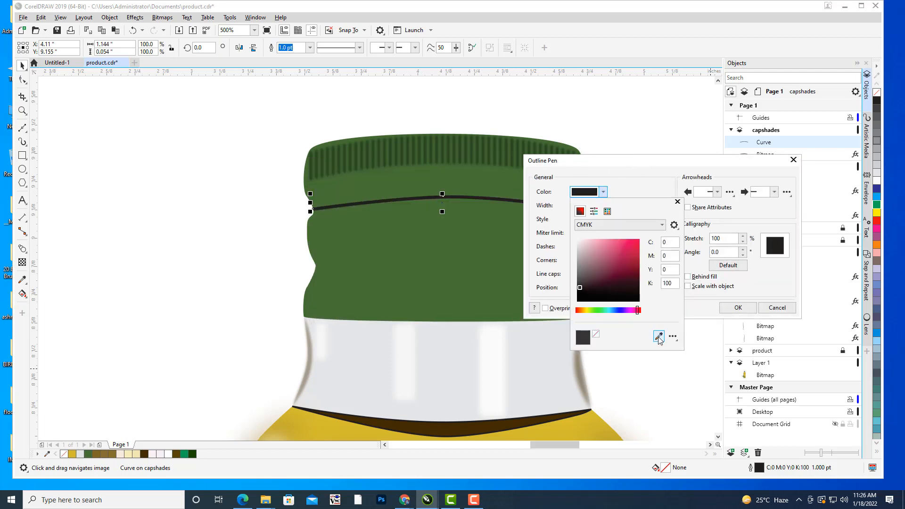
click(512, 140)
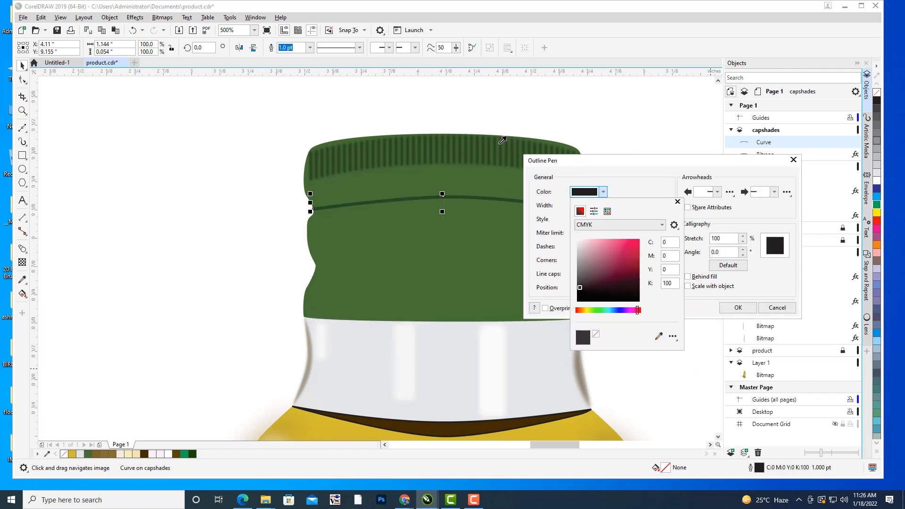
click(638, 290)
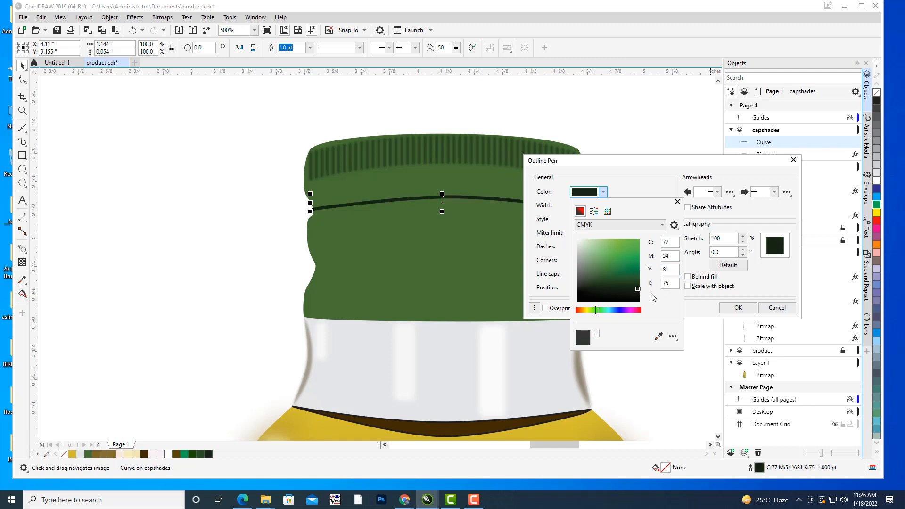
click(633, 282)
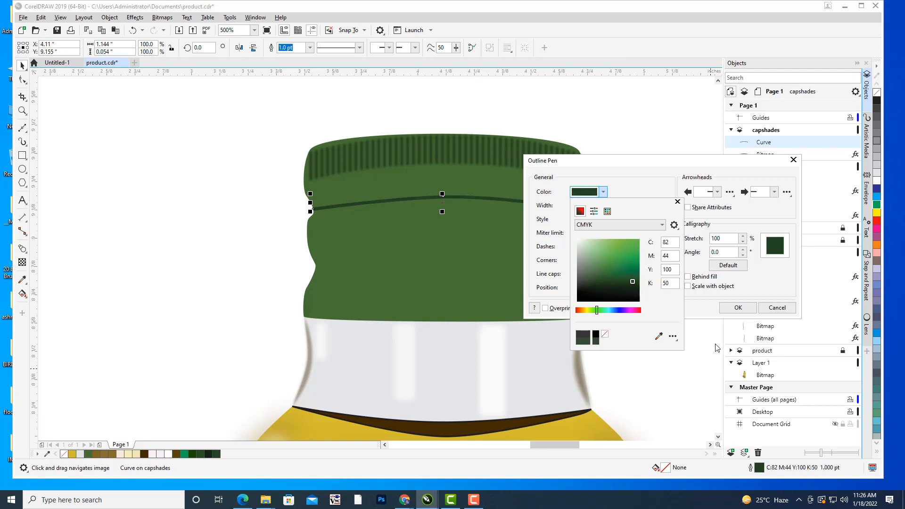
click(726, 310)
click(727, 311)
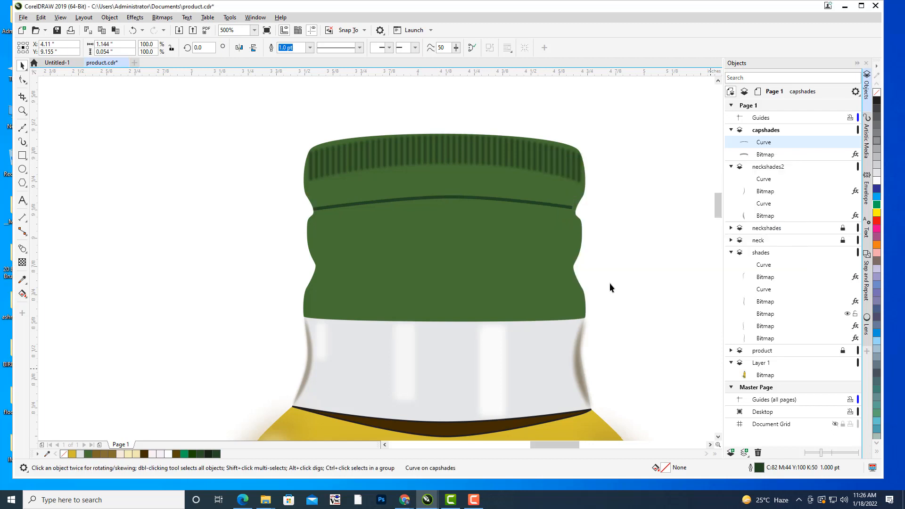
Convert the groove curve to a 300 dpi CMYK bitmap with anti-aliasing and a transparent background.
click(443, 198)
click(162, 17)
click(179, 29)
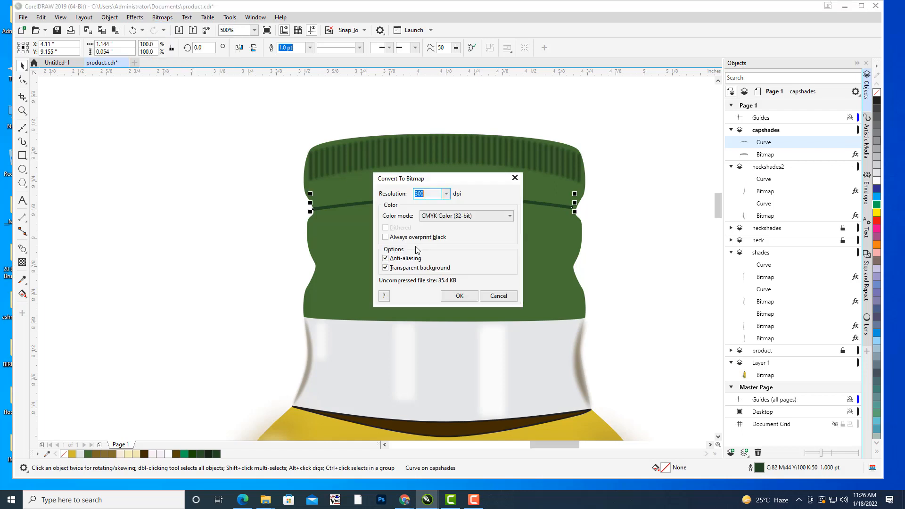
click(447, 295)
Apply a Gaussian blur with a 3.4-pixel radius to the groove line bitmap and deselect it.
click(135, 18)
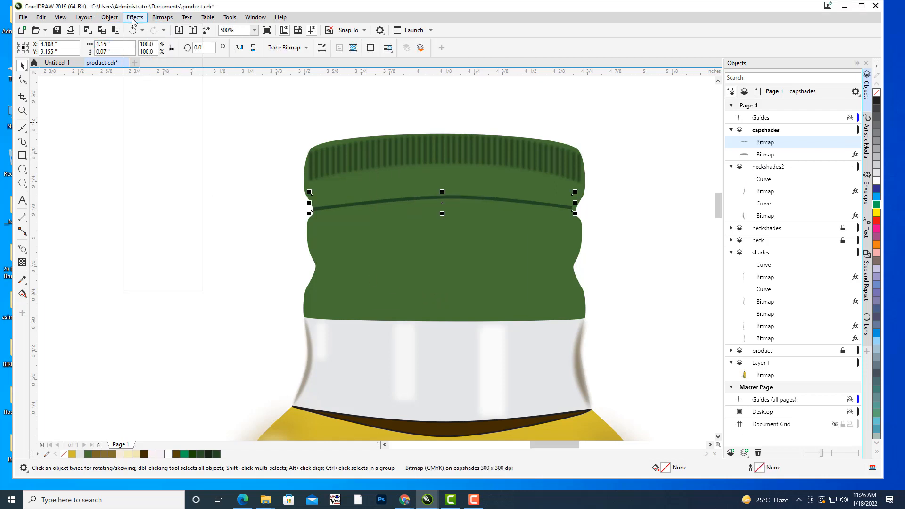
mouse_move(160, 74)
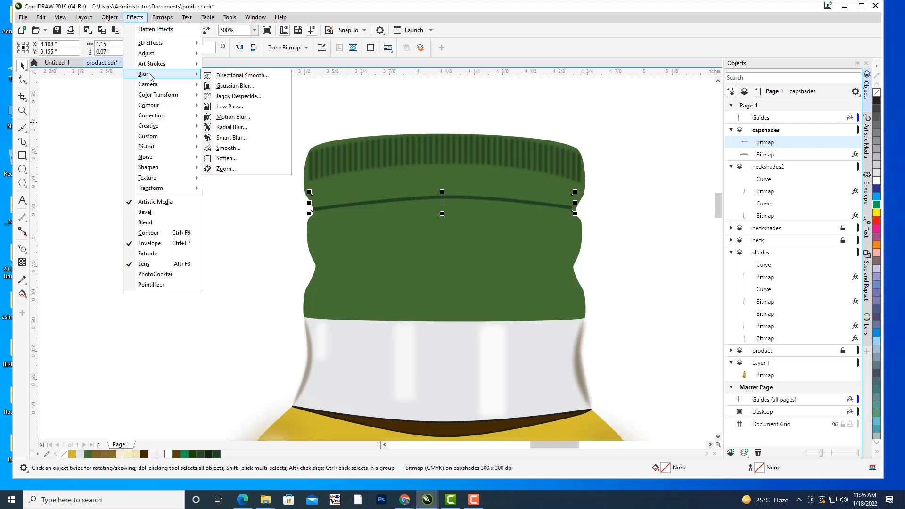
click(267, 86)
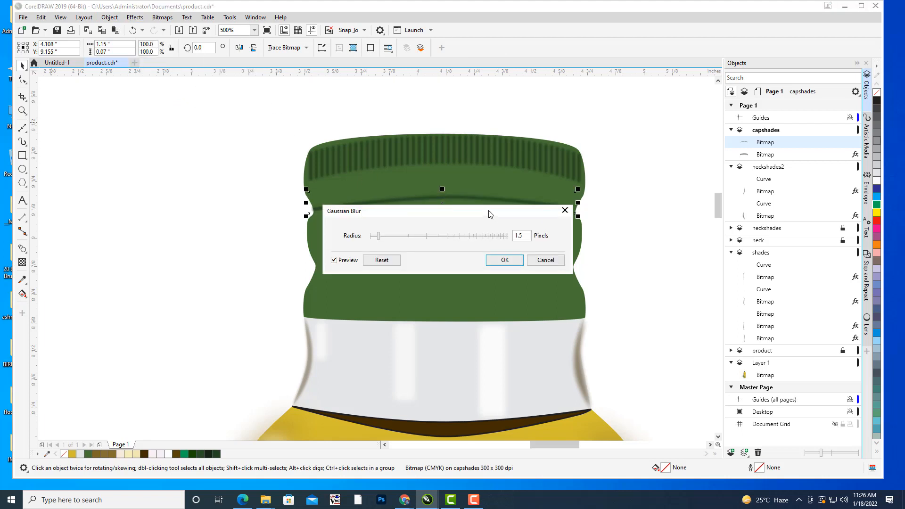
drag(490, 215, 637, 263)
drag(526, 284, 536, 288)
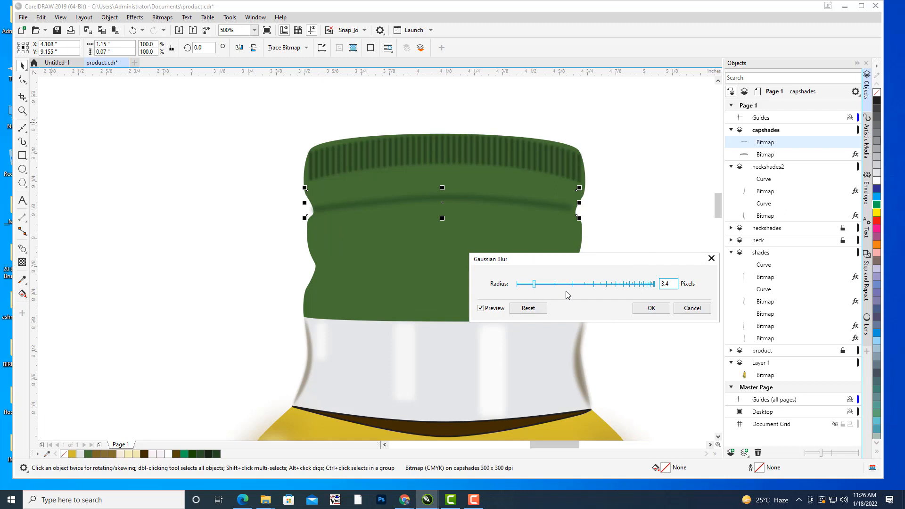
click(651, 308)
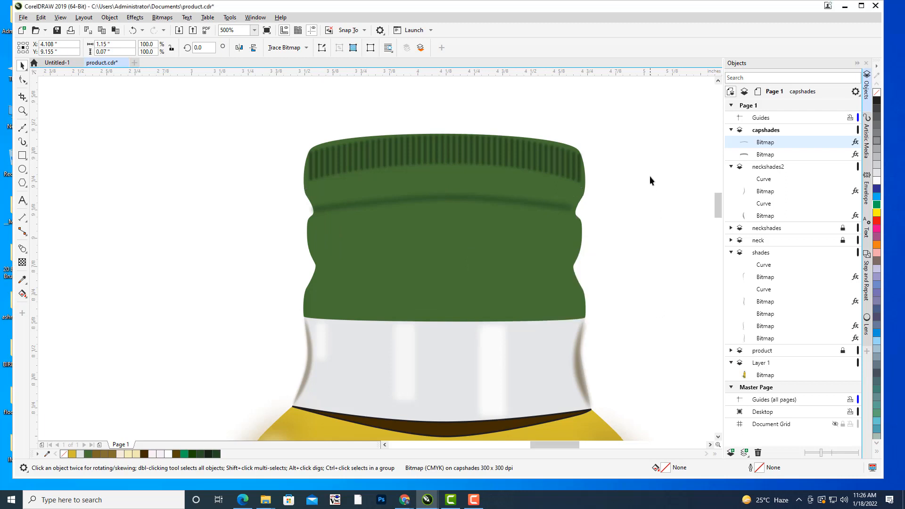
click(650, 176)
Duplicate the blurred groove line onto the cap's lower groove and nudge the copy 0.01 inch down and 0.01 inch left.
drag(564, 200, 591, 212)
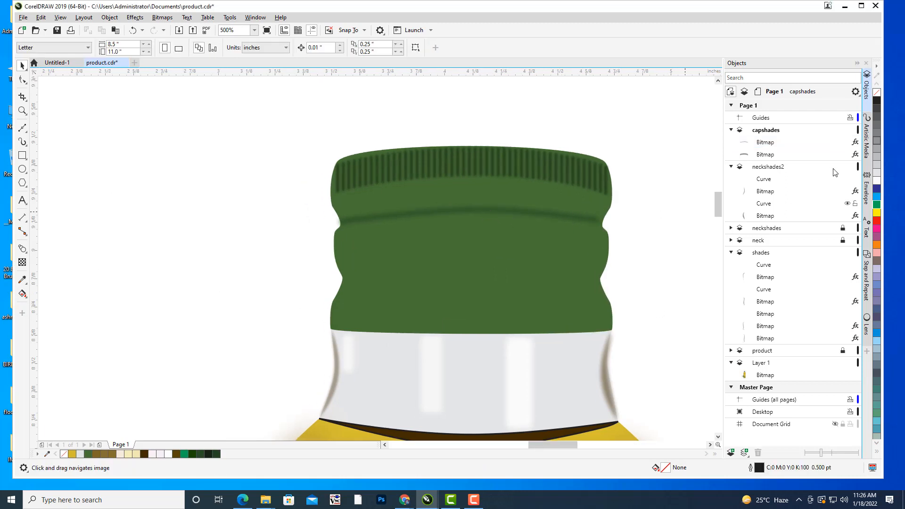
click(765, 143)
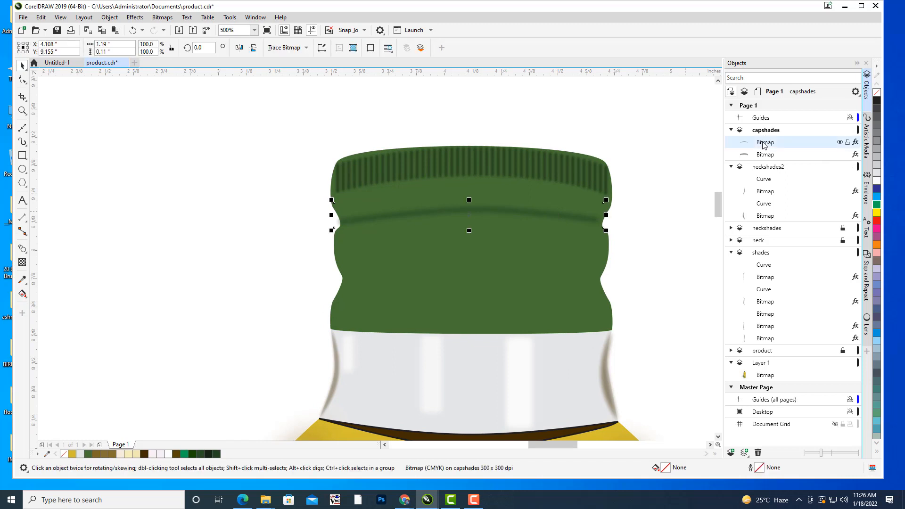
key(ctrl+d)
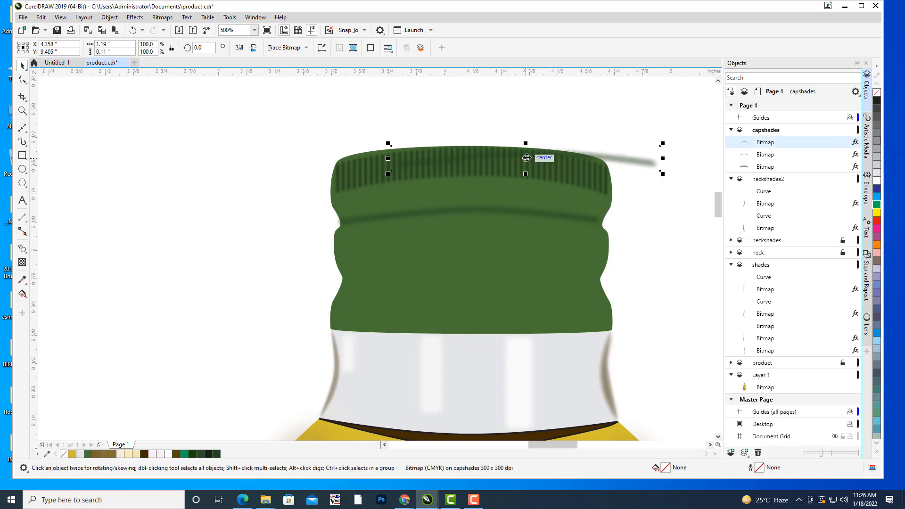
drag(526, 158, 471, 272)
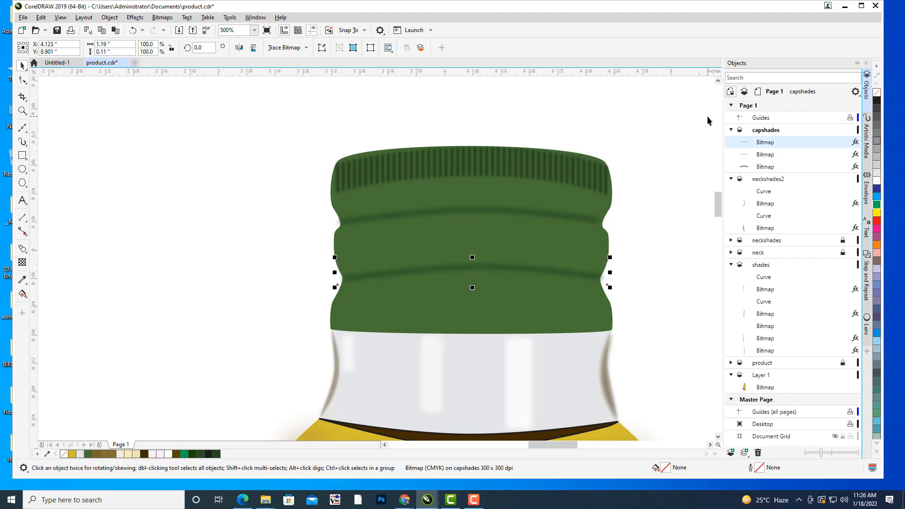
key(Down)
key(Left)
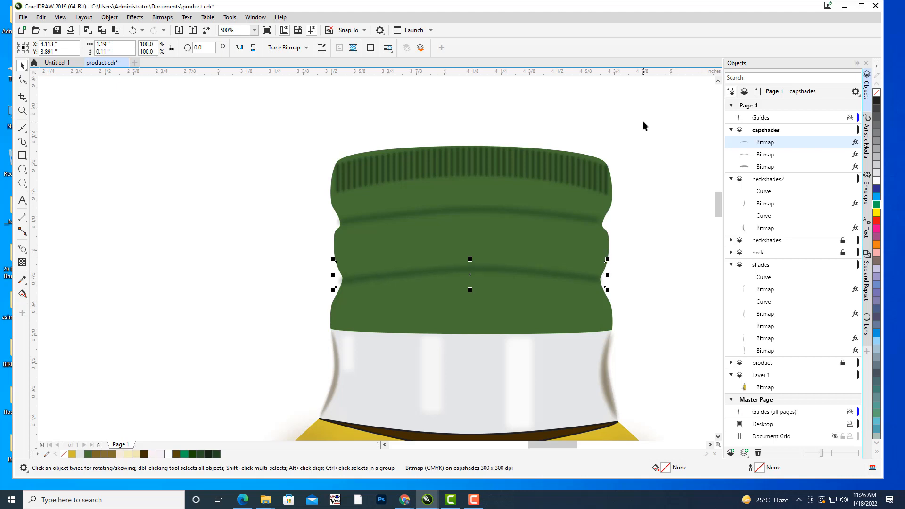
Deselect the groove line and compare the shaded bottle and cap with the reference photo.
click(632, 104)
scroll(632, 104, down, 1)
drag(651, 129, 608, 186)
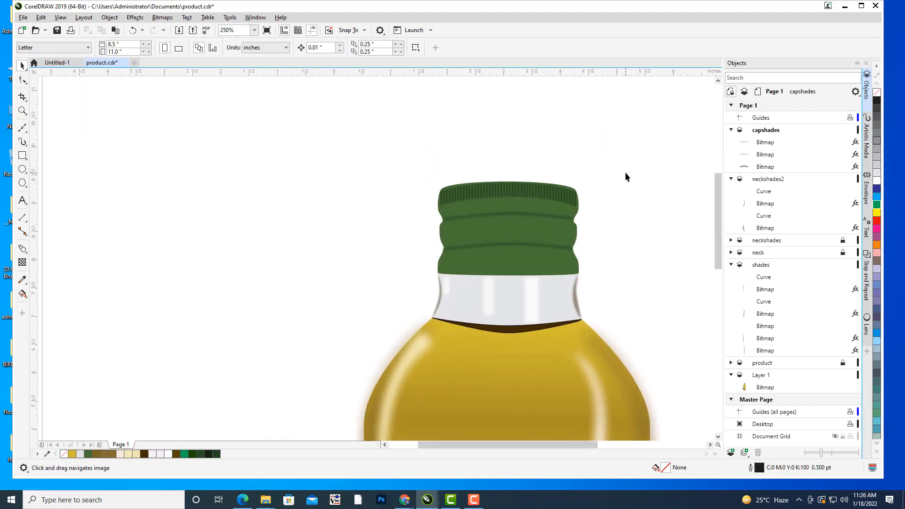
scroll(626, 176, down, 2)
scroll(615, 177, up, 1)
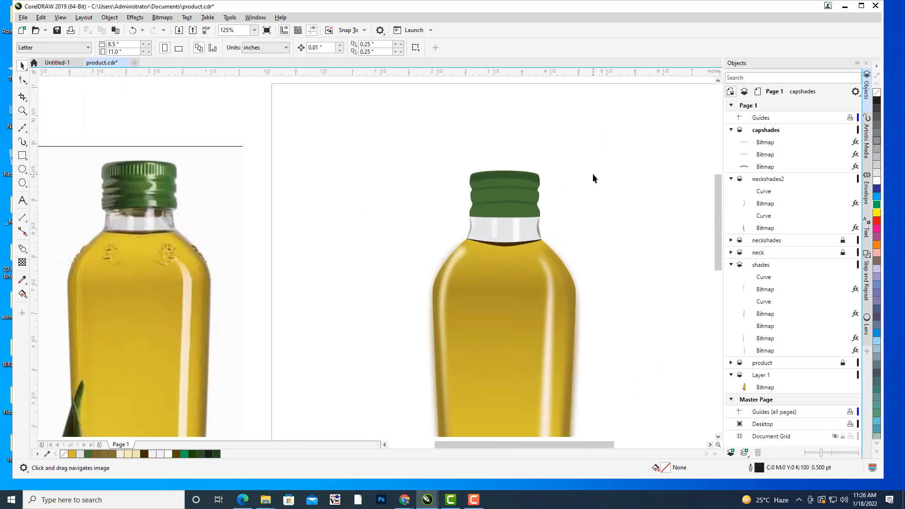
drag(593, 178, 594, 192)
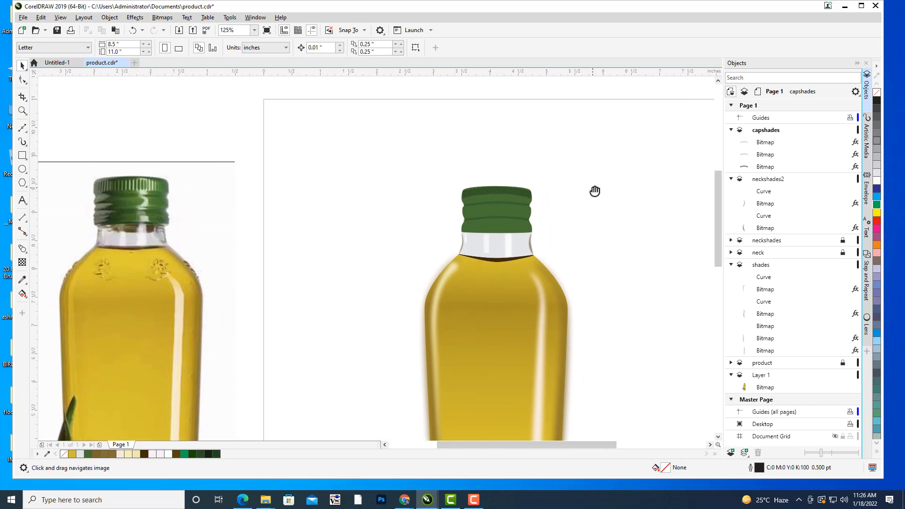
scroll(595, 191, down, 1)
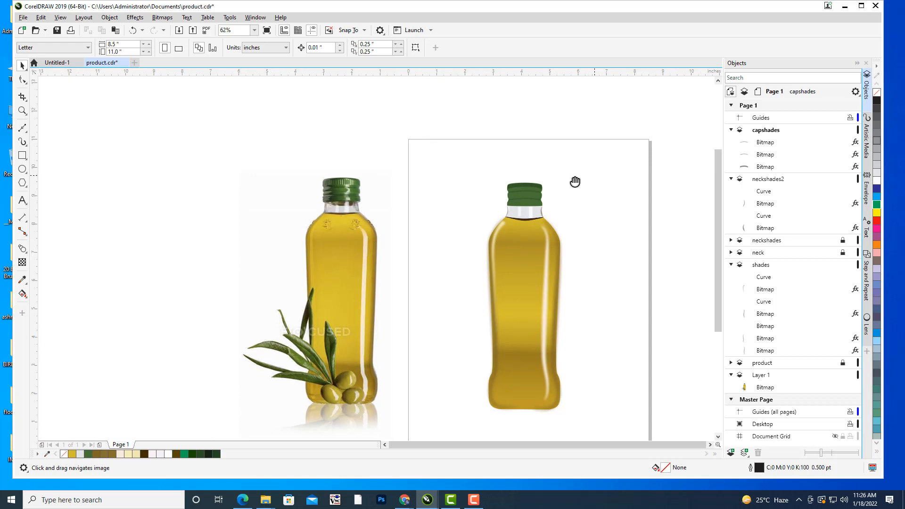
scroll(593, 203, up, 1)
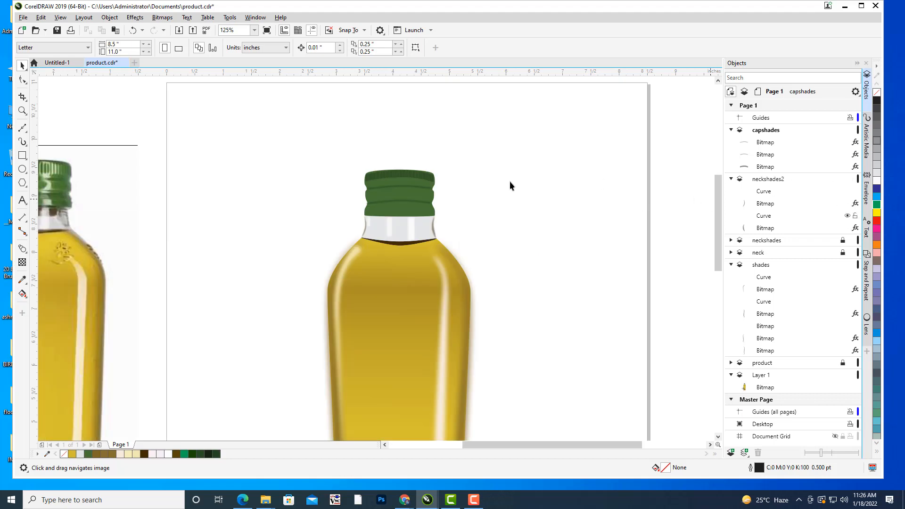
drag(489, 187, 552, 176)
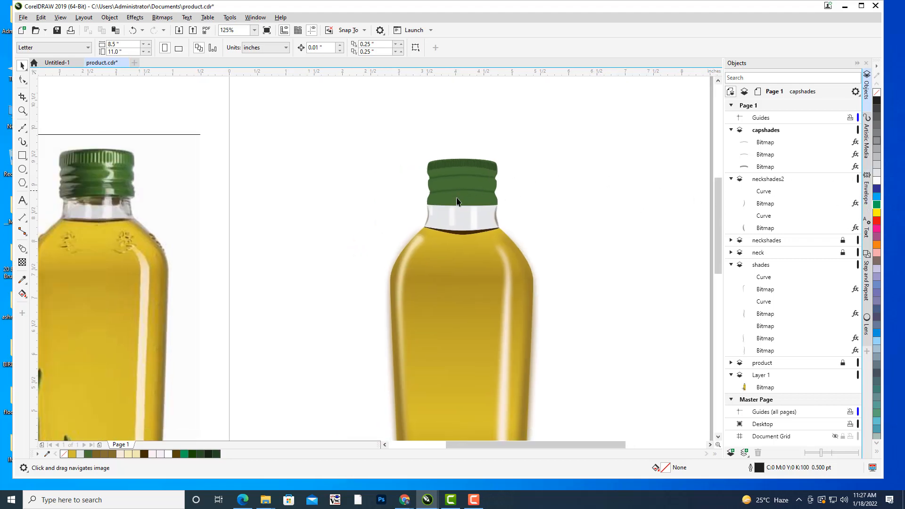
Unlock the product, neckshades and neck layers, check the curve in the neck layer, and make capshades the active layer.
click(843, 363)
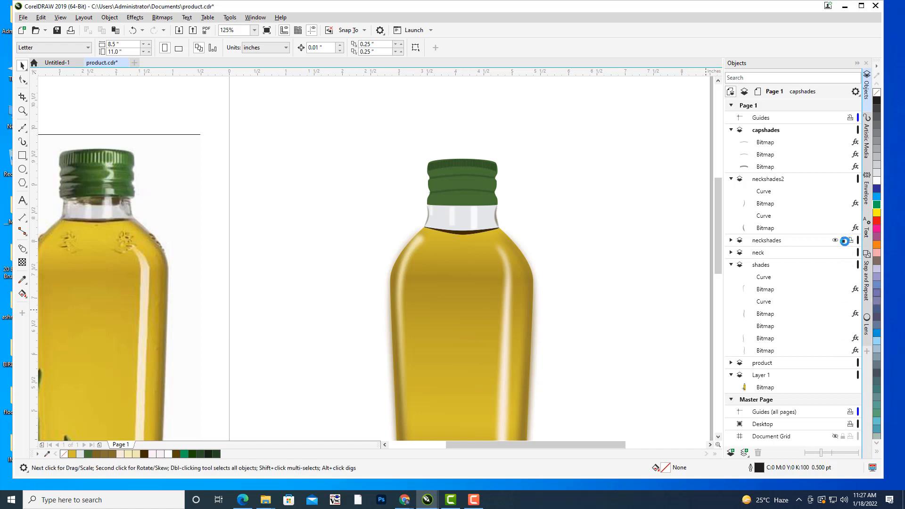
click(842, 240)
click(757, 254)
click(731, 252)
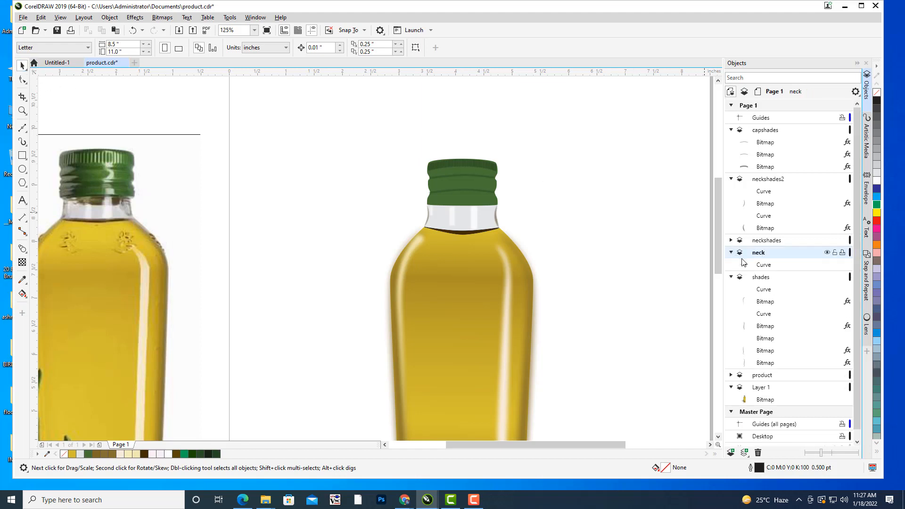
click(763, 264)
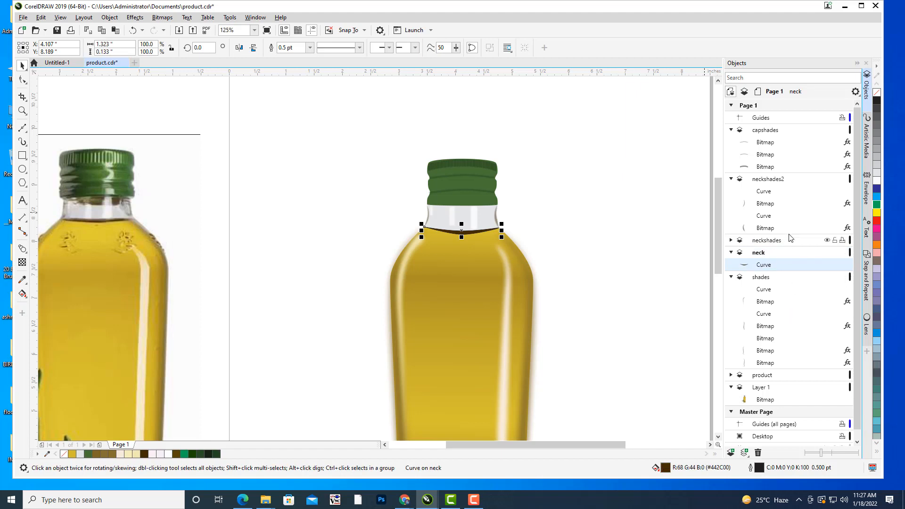
click(776, 131)
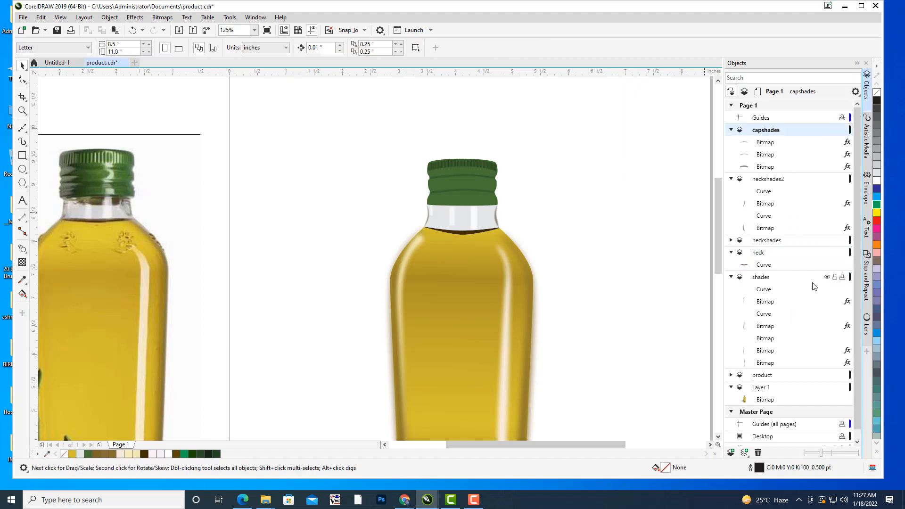
scroll(812, 287, down, 1)
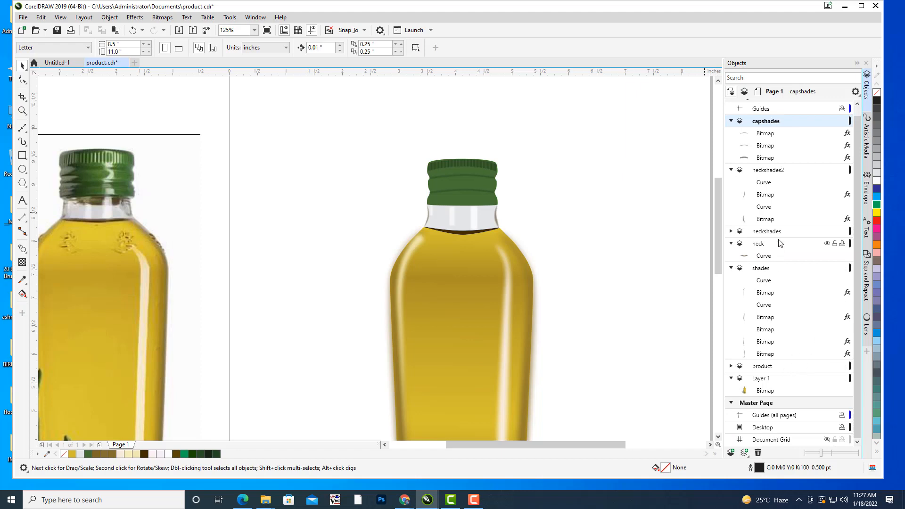
Give the cap shape a linear fountain fill, with the end colour #426F2C sampled from the photo's cap.
click(457, 205)
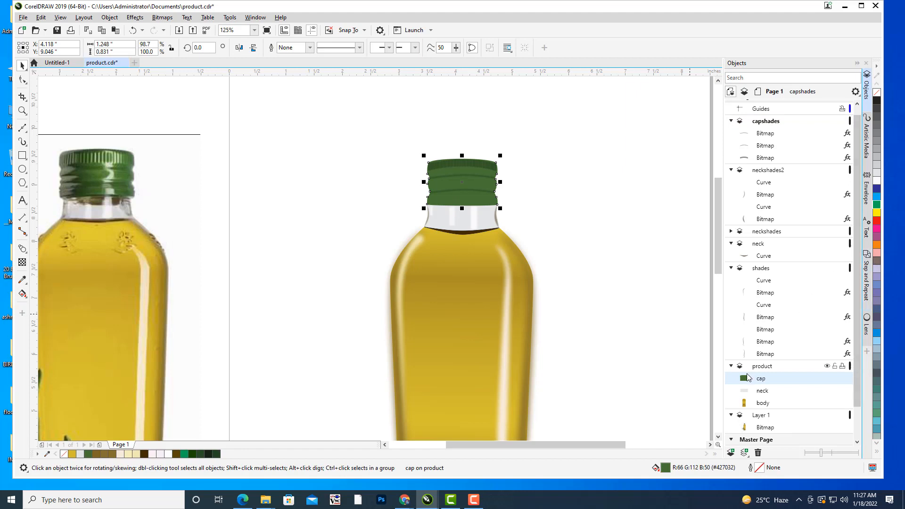
drag(559, 193, 585, 213)
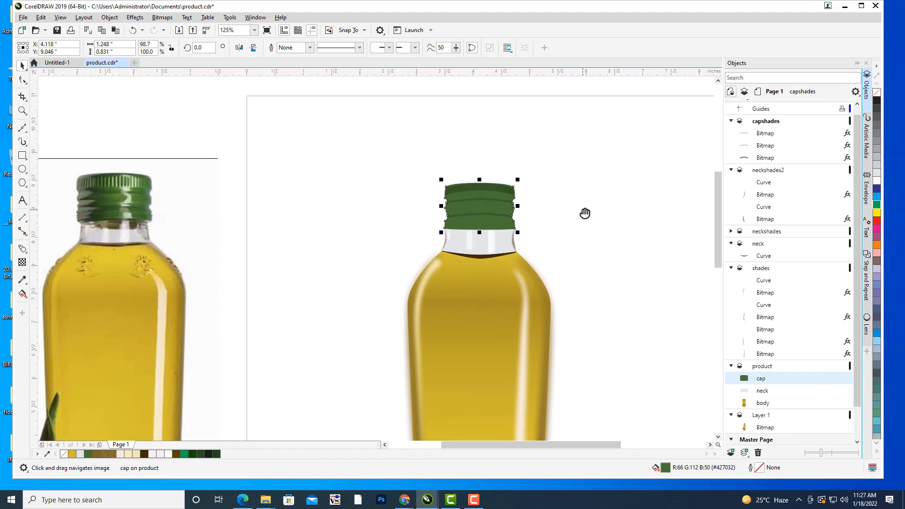
key(F11)
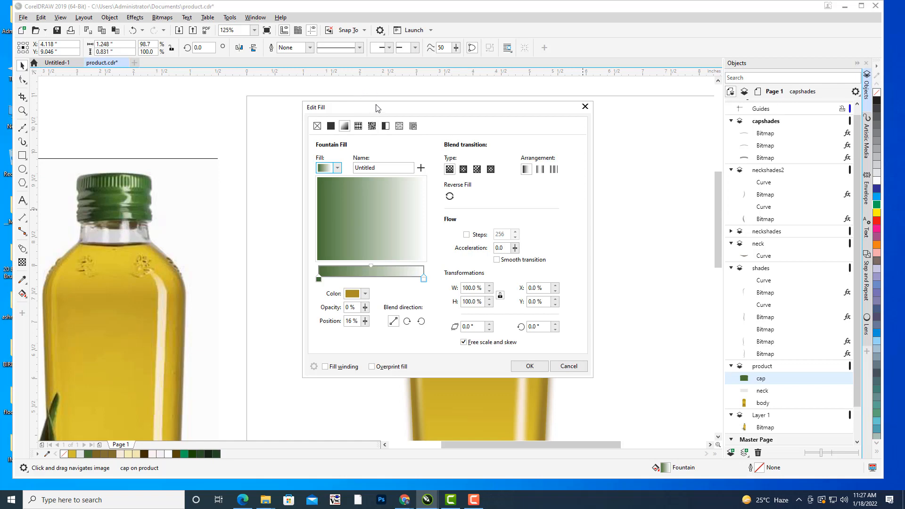
drag(377, 108, 654, 72)
click(596, 241)
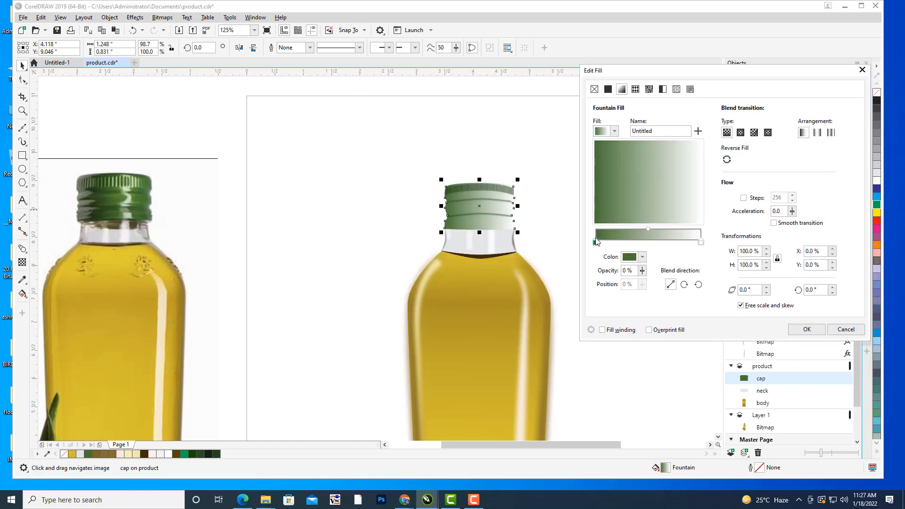
click(702, 242)
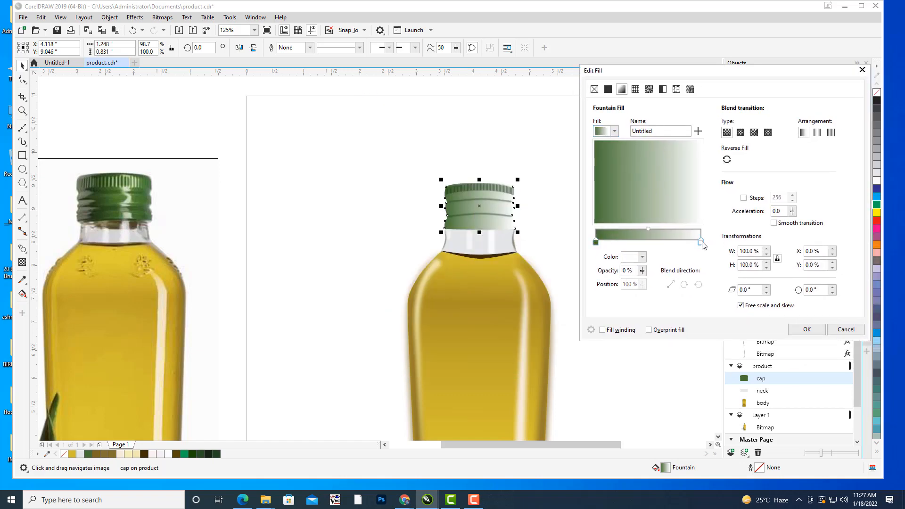
click(643, 257)
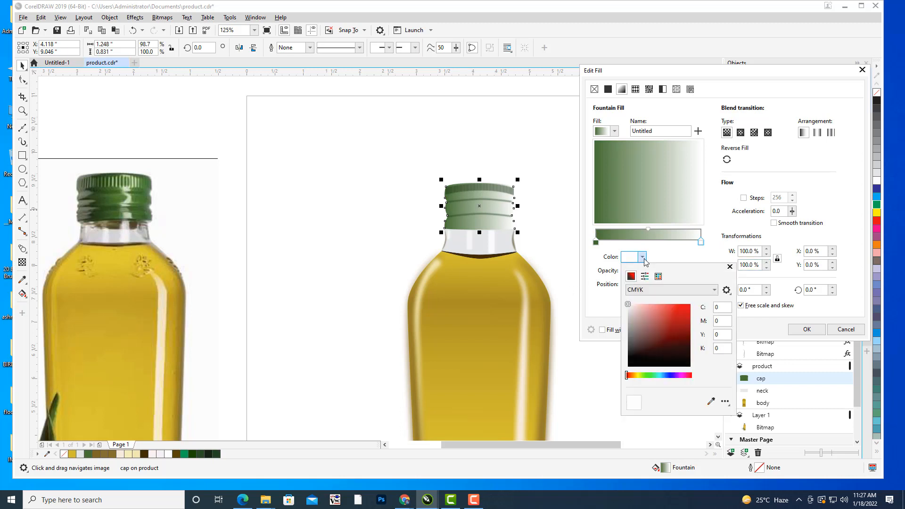
click(711, 402)
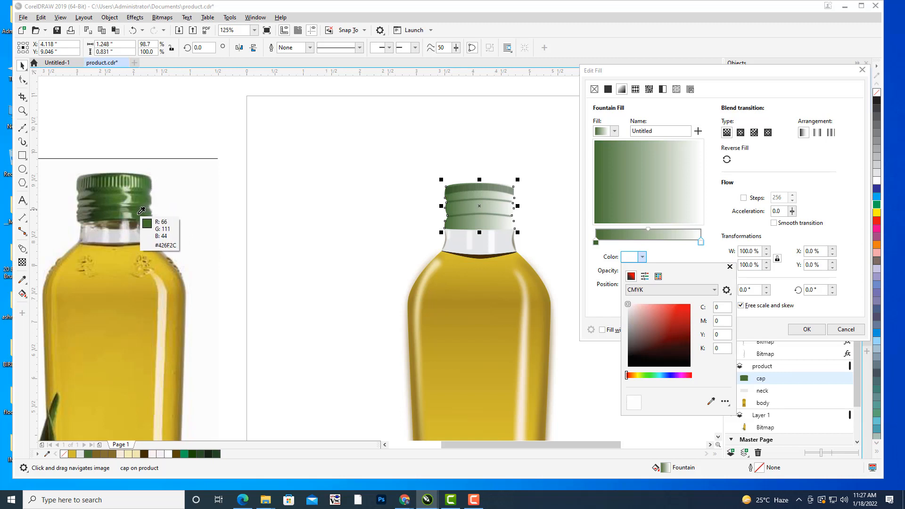
click(140, 214)
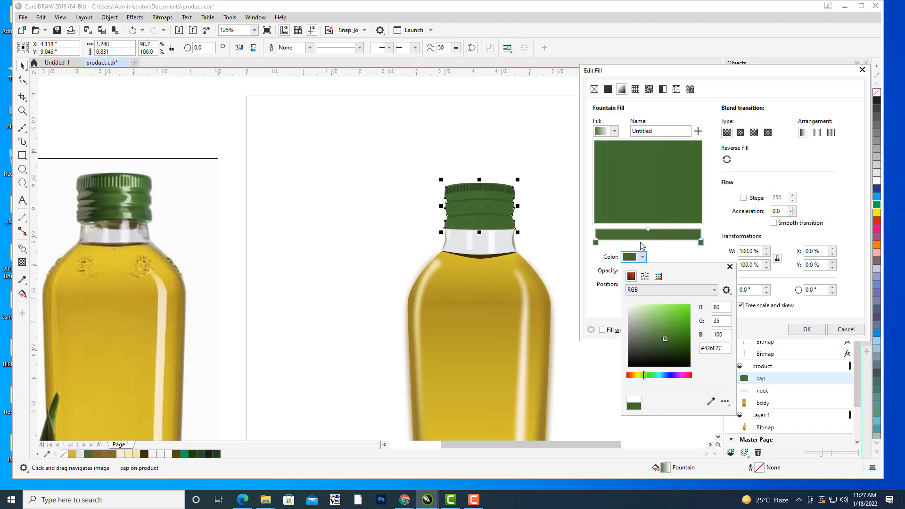
Add a colour stop near the middle of the cap's gradient and set it to #517D30 sampled from the photo's cap.
click(645, 235)
double_click(646, 235)
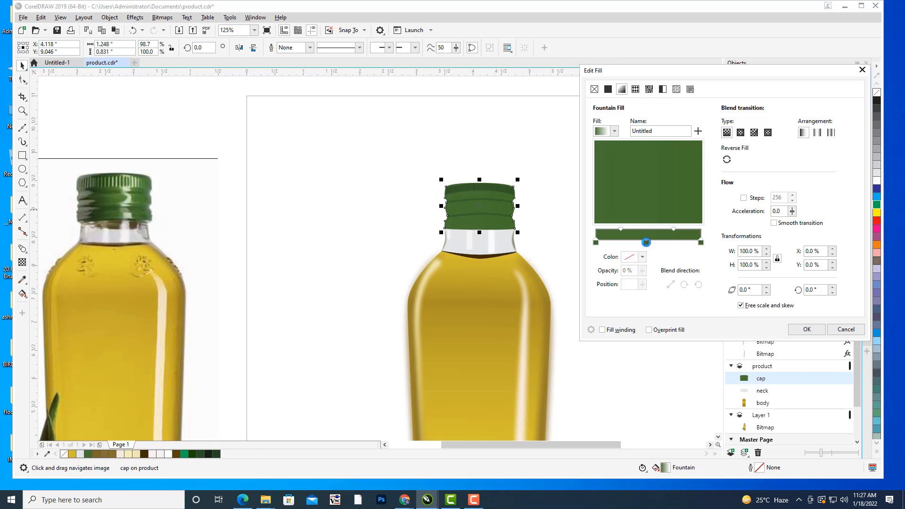
click(644, 258)
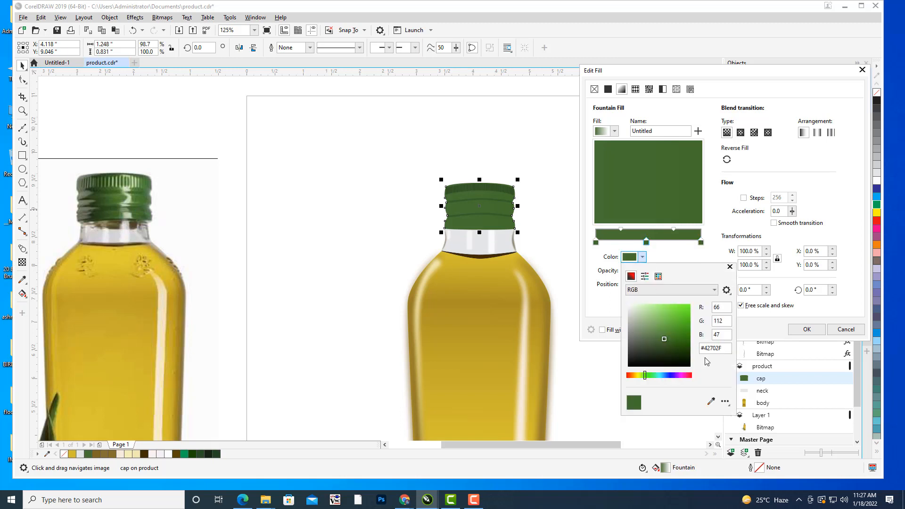
click(711, 401)
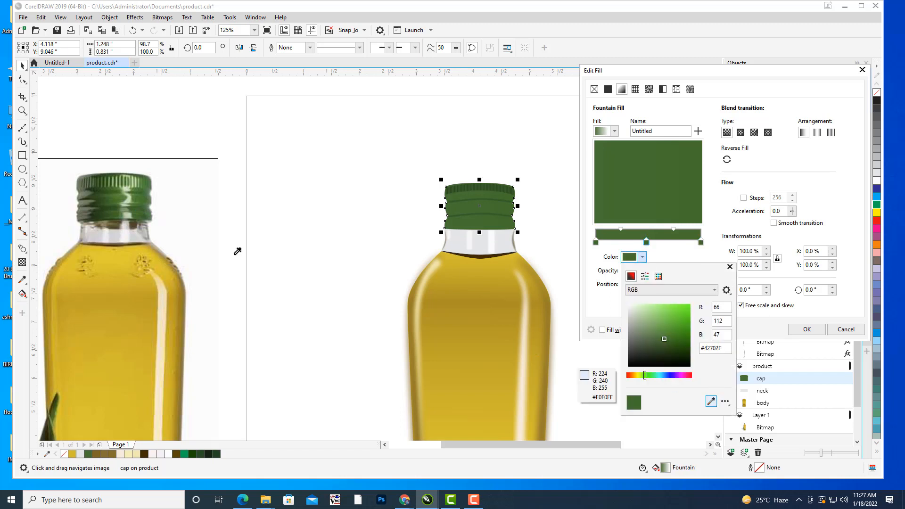
click(118, 193)
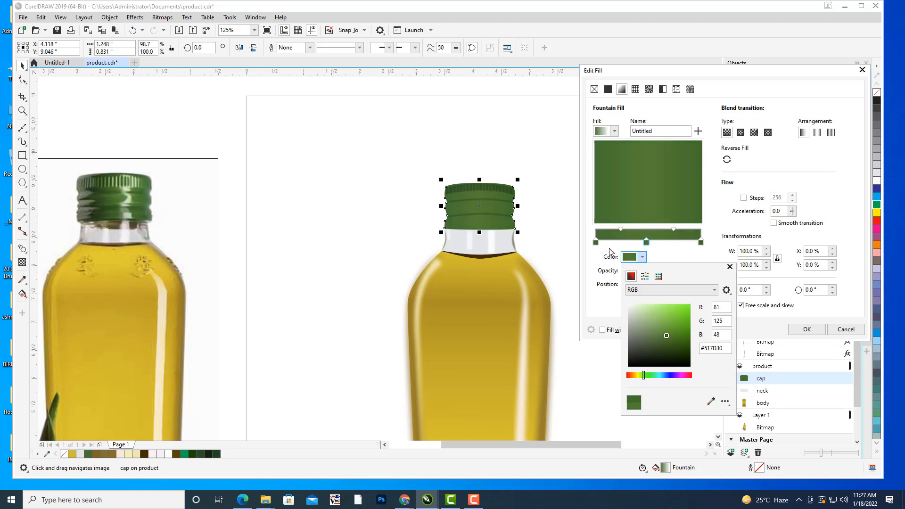
Set the cap gradient's start colour to dark green #2F4425 sampled from the shadow on the photo's cap.
click(596, 243)
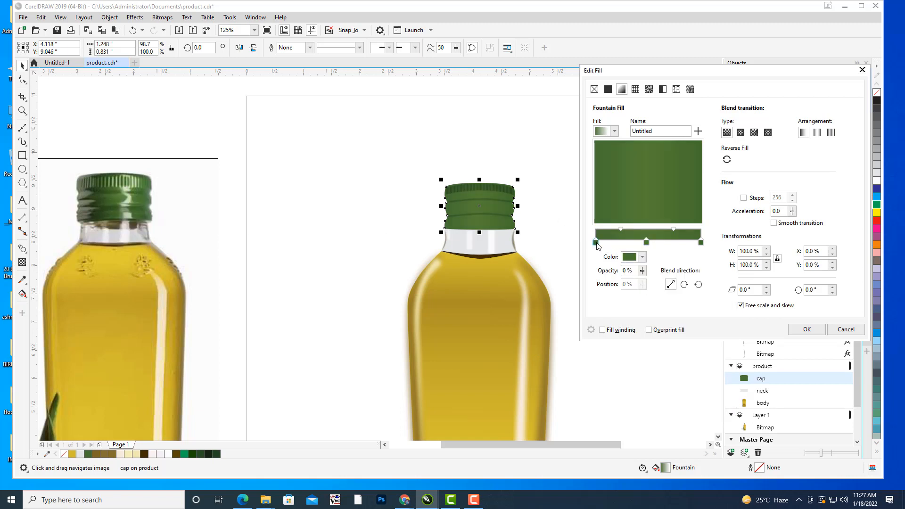
click(643, 257)
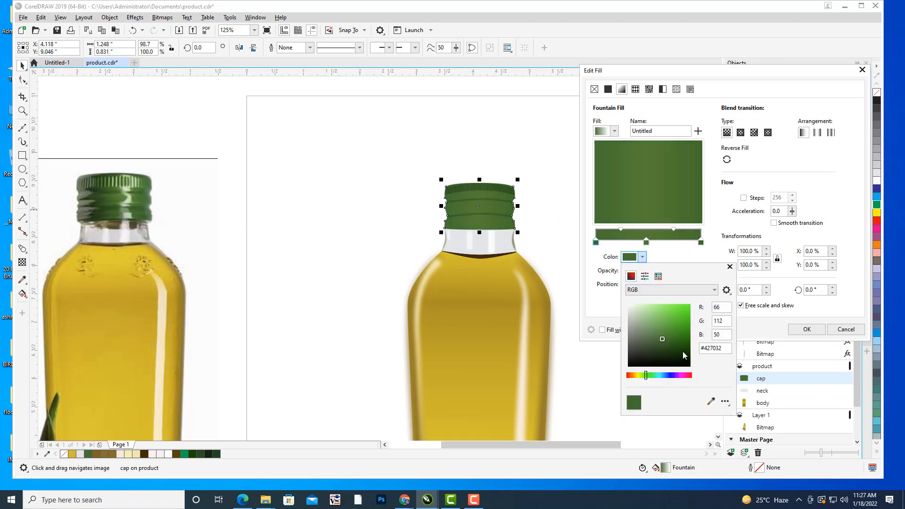
click(710, 402)
click(94, 213)
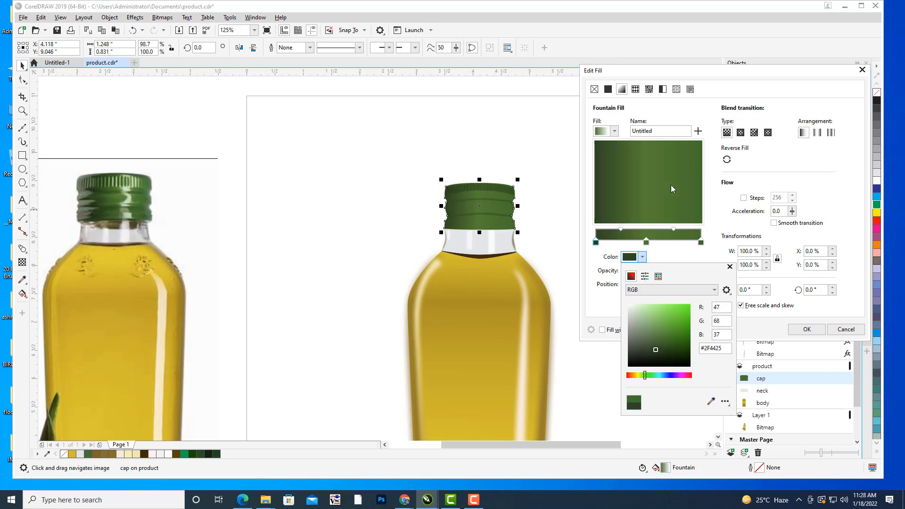
click(674, 229)
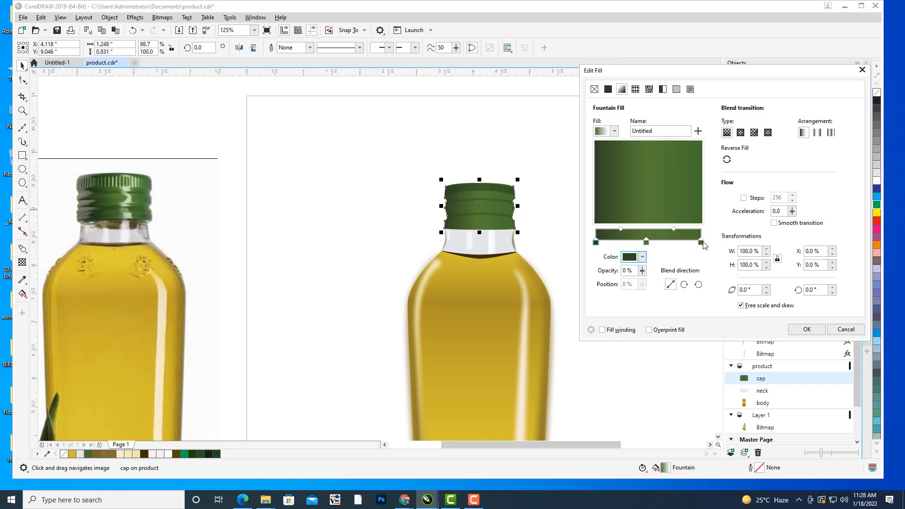
Set the cap gradient's end colour to #344826, sampled from the dark start of the gradient itself.
click(702, 243)
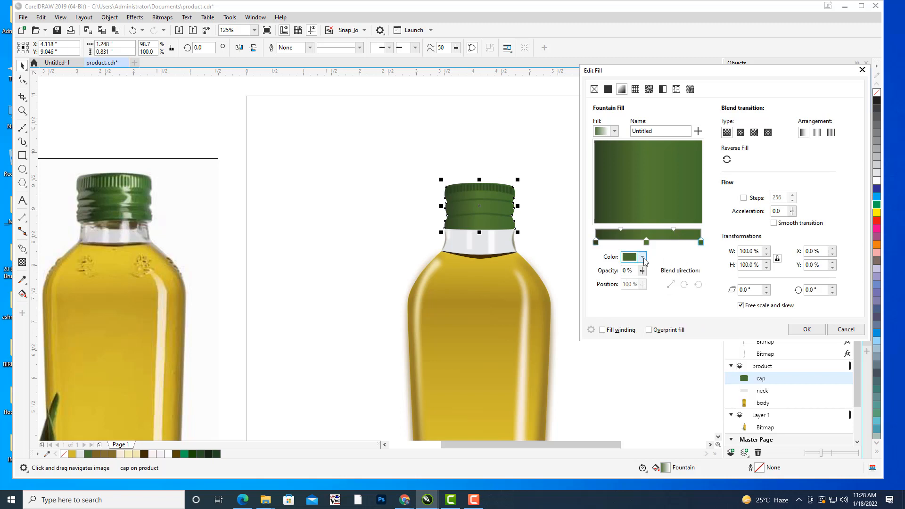
click(643, 258)
click(711, 401)
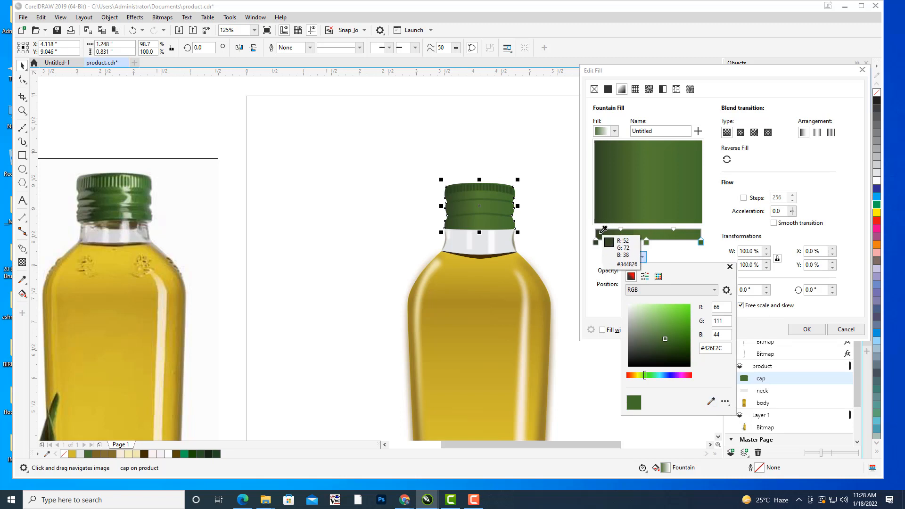
click(601, 232)
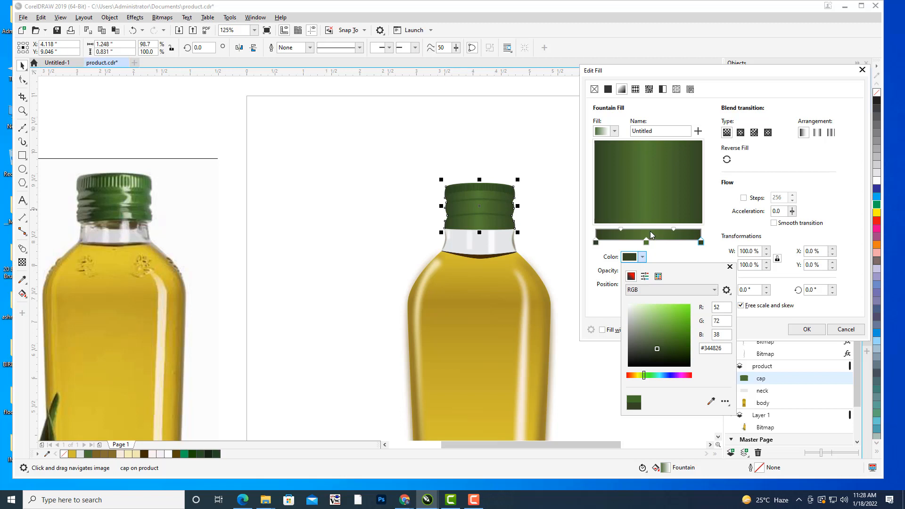
click(622, 229)
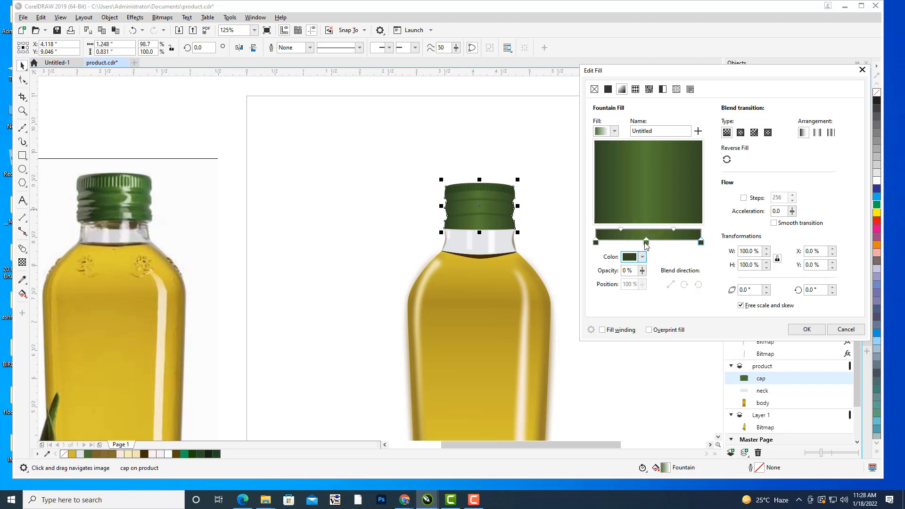
Lighten the cap gradient's middle stop to a green of about #74AB4A and apply the fountain fill.
click(646, 241)
click(644, 257)
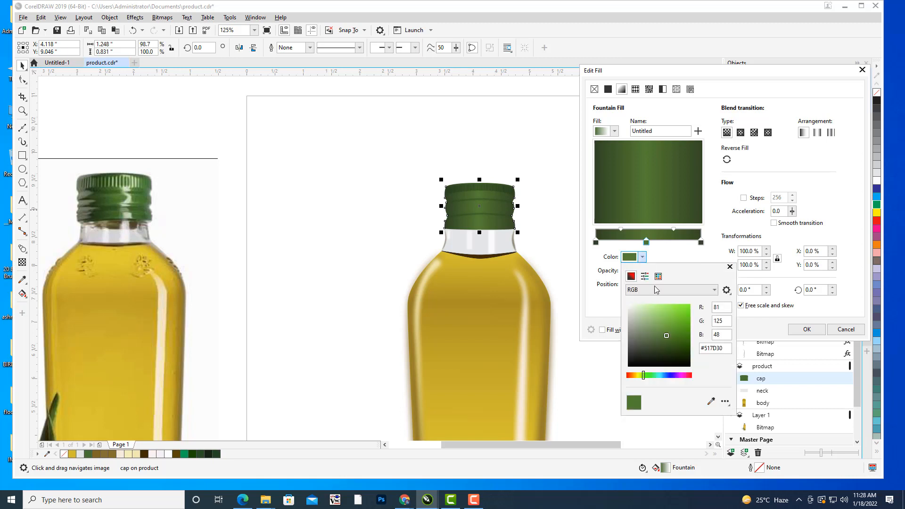
click(664, 324)
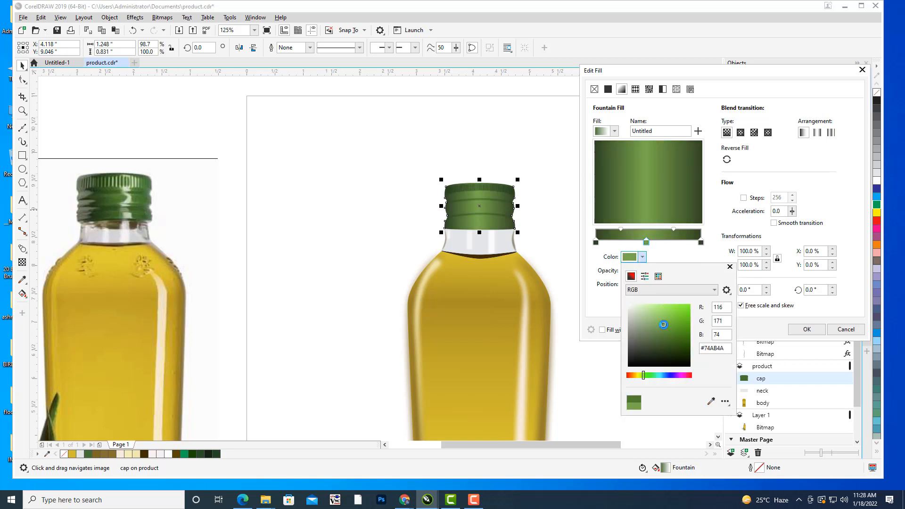
drag(663, 325, 662, 325)
click(750, 166)
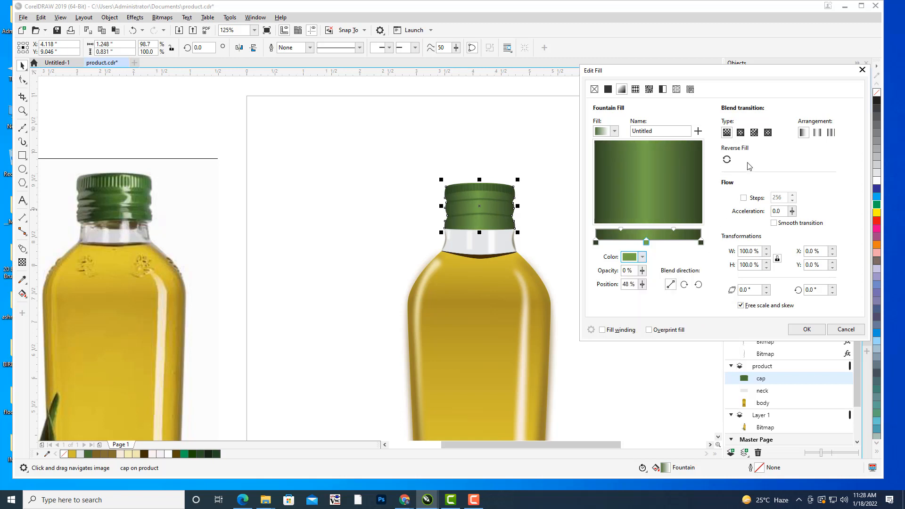
click(795, 330)
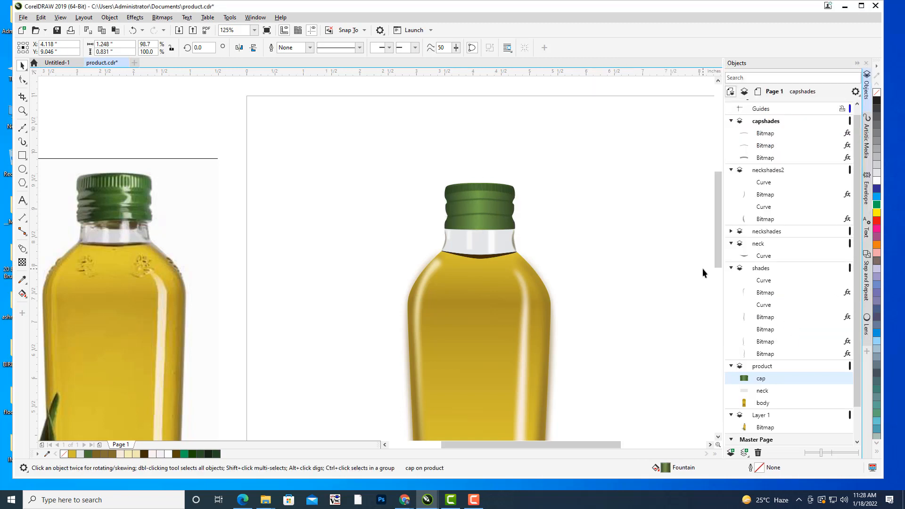
Compare the drawn bottle's gradient cap with the cap in the photo, and collapse the capshades layer.
scroll(628, 217, down, 2)
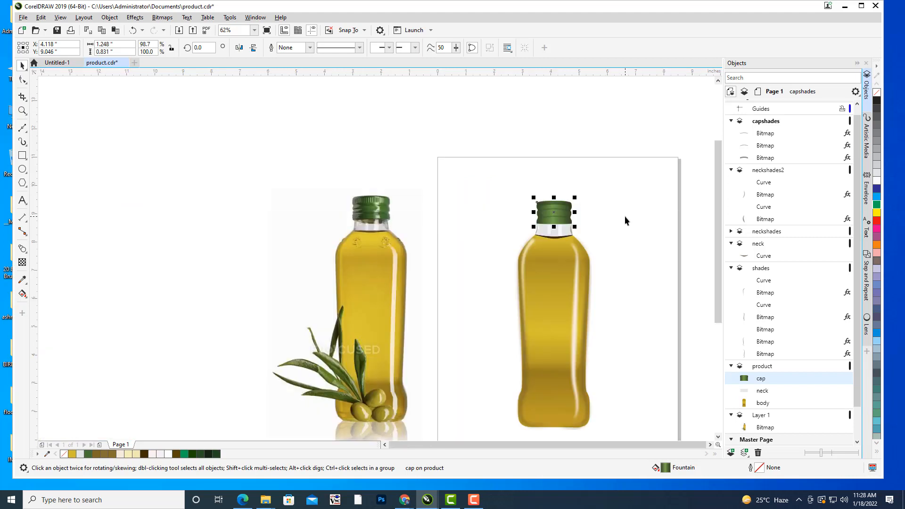
scroll(624, 216, up, 2)
drag(624, 219, 635, 224)
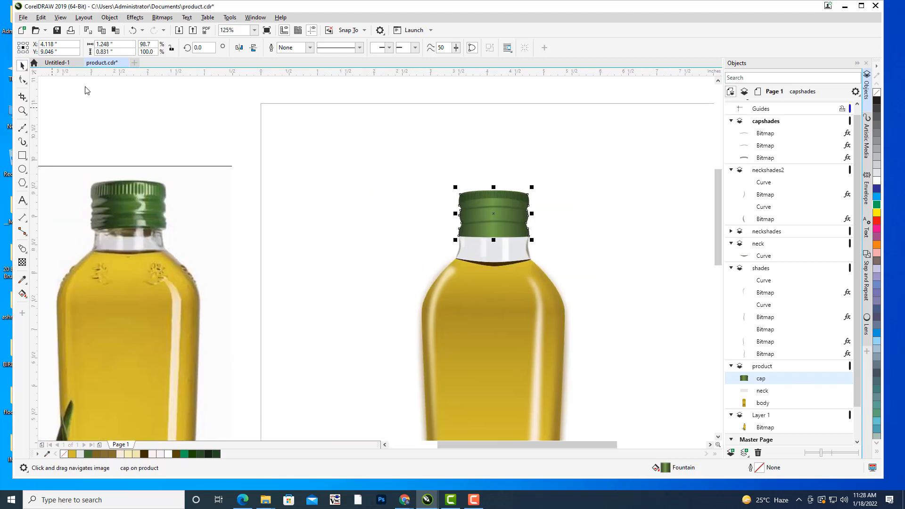
click(593, 161)
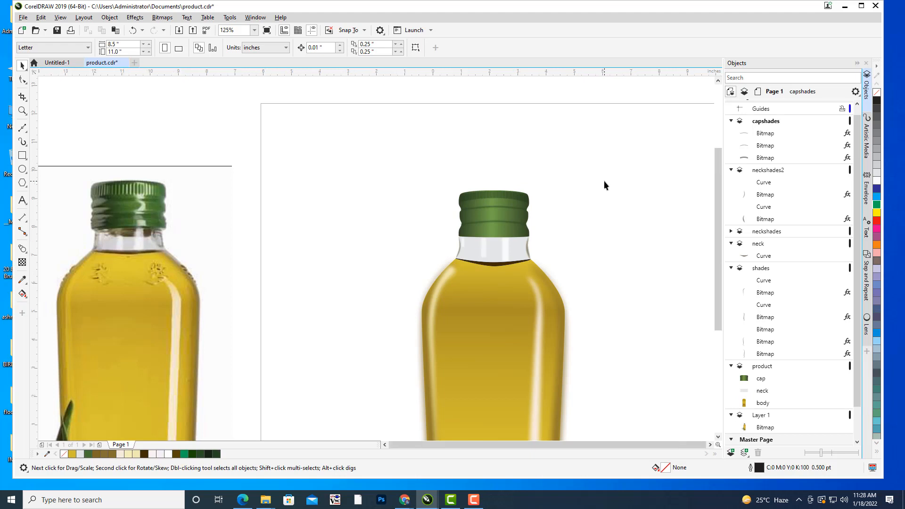
scroll(604, 181, down, 2)
click(731, 121)
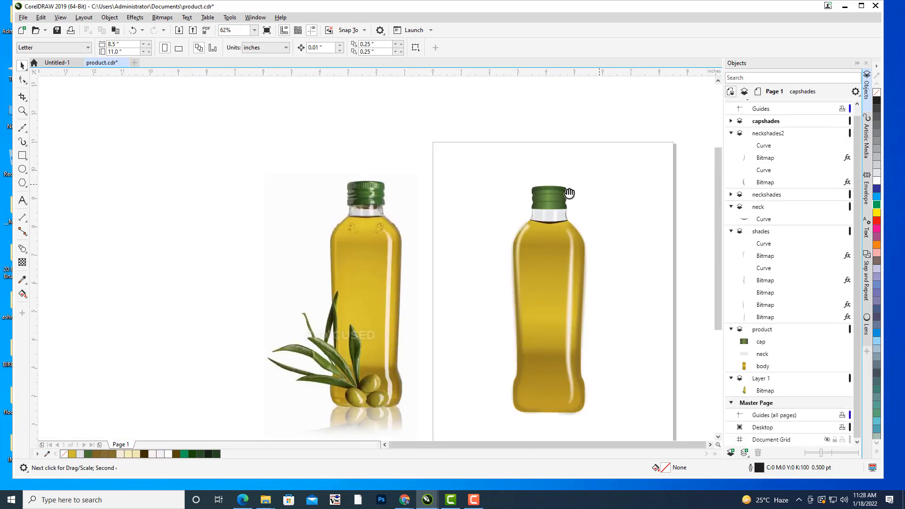
drag(569, 196, 606, 213)
scroll(584, 201, up, 1)
scroll(655, 177, down, 1)
scroll(613, 189, up, 1)
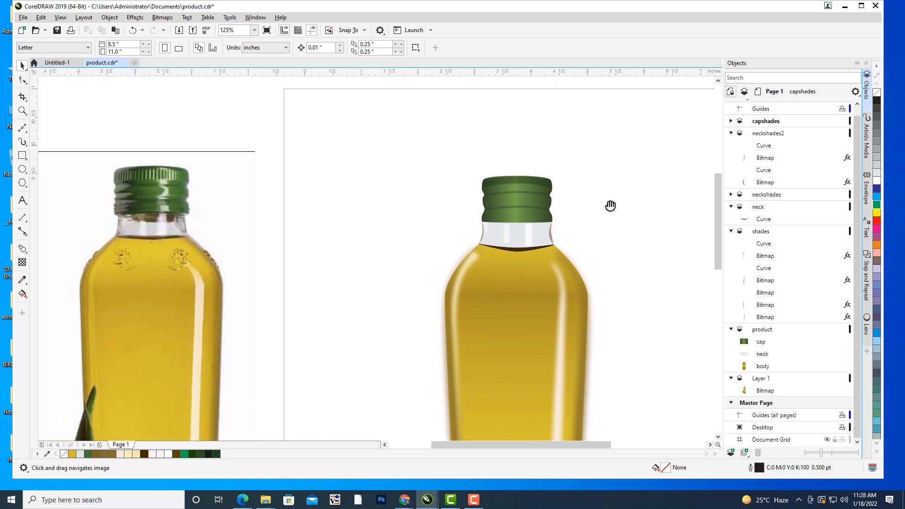
Lock the product layer and make capshades the active layer.
click(767, 122)
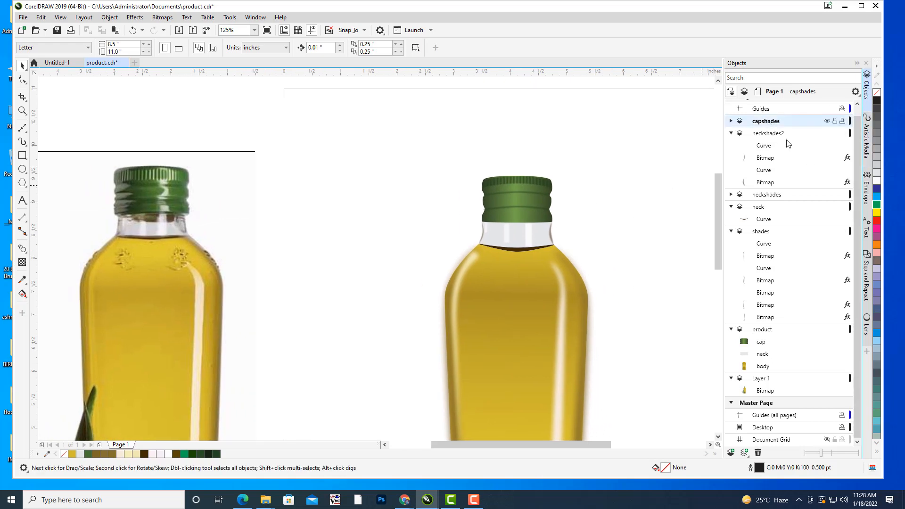
click(778, 137)
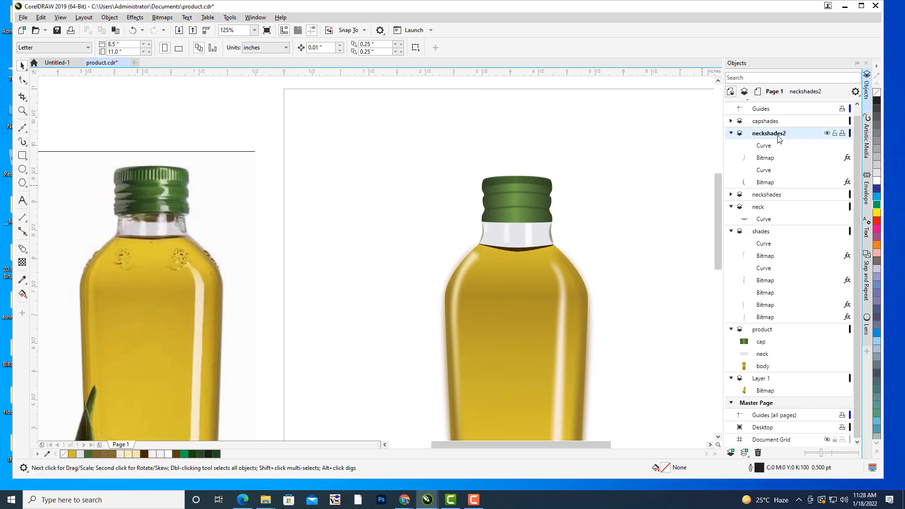
click(770, 332)
click(835, 330)
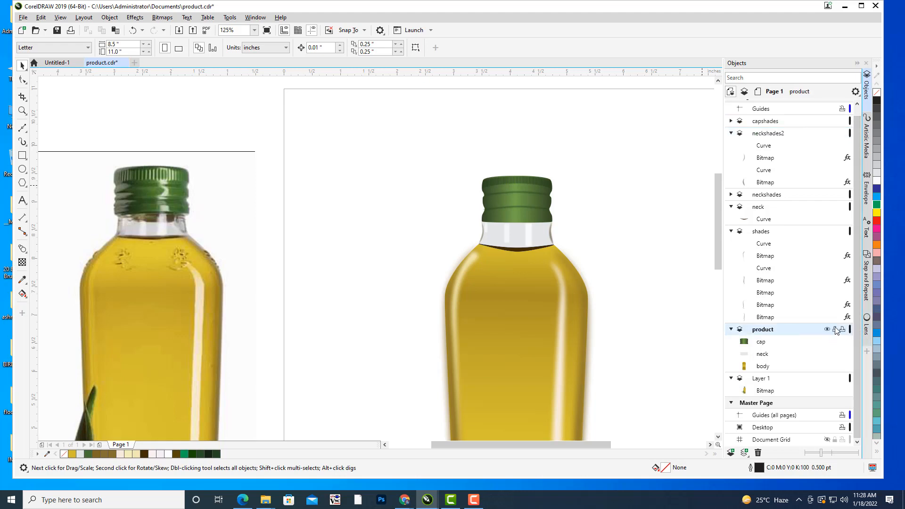
click(779, 124)
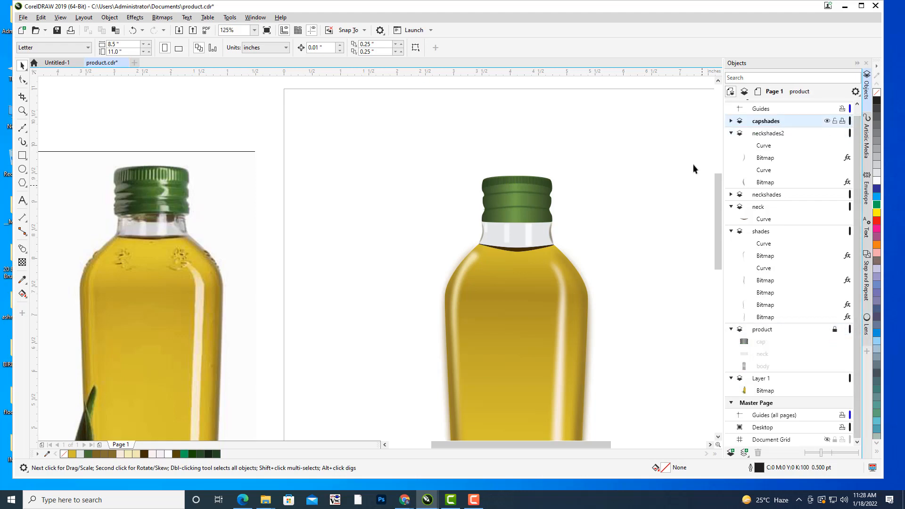
Draw an open wavy curve down the bright highlight on the photo's green cap, from the ribbed rim to the lower edge.
scroll(531, 202, up, 3)
drag(506, 181, 518, 186)
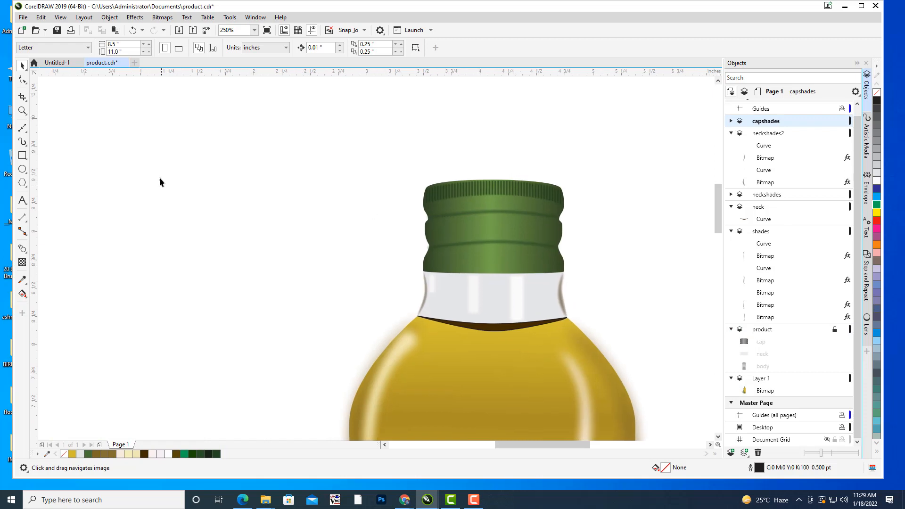
click(22, 128)
drag(154, 204, 627, 207)
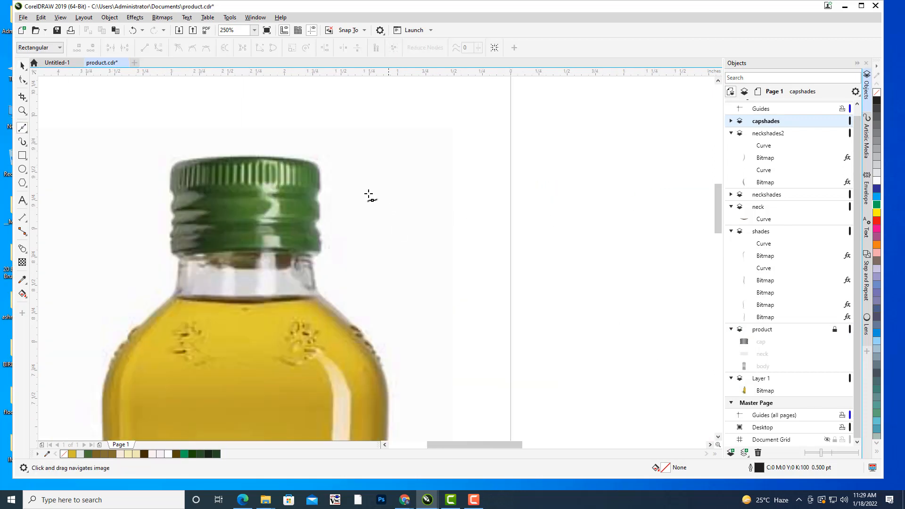
drag(206, 217, 248, 230)
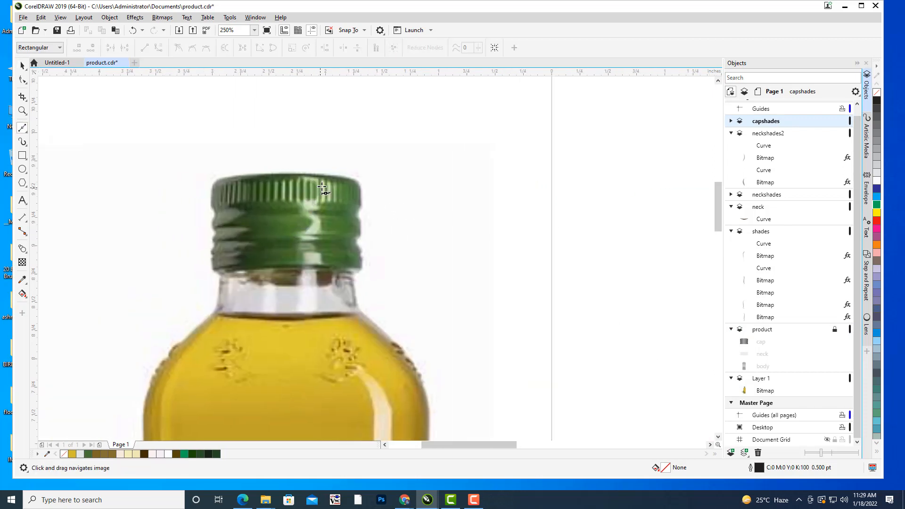
drag(315, 219, 311, 247)
click(312, 262)
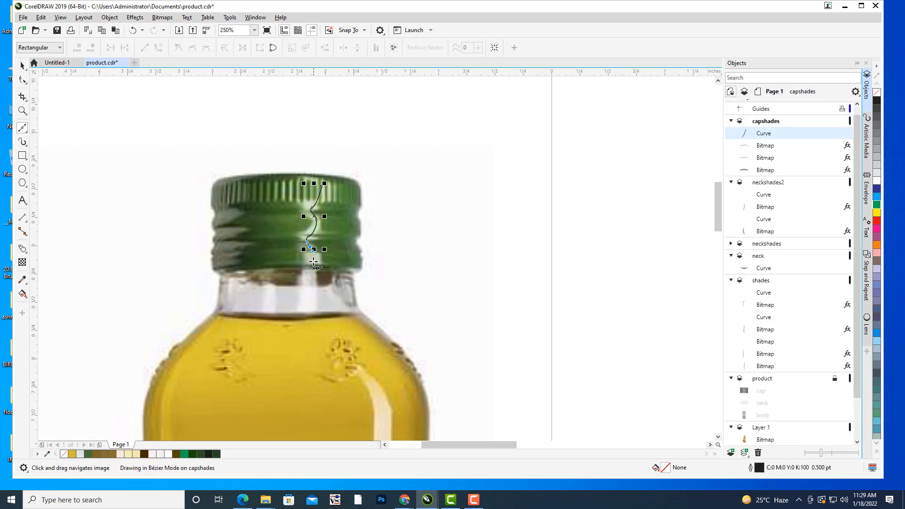
Reshape the wavy curve's nodes to follow the cap highlight, making it about 0.11 inch wide and 0.7 inch tall.
click(22, 80)
scroll(341, 196, up, 3)
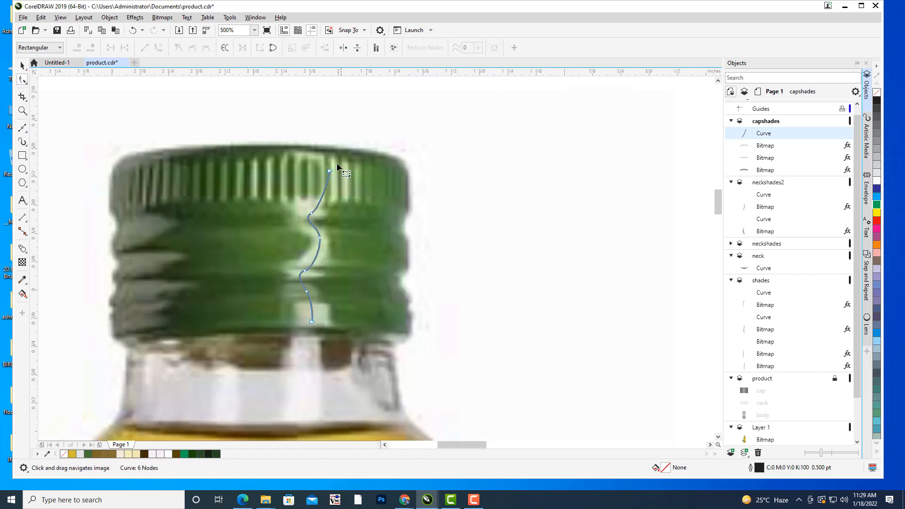
drag(328, 171, 324, 164)
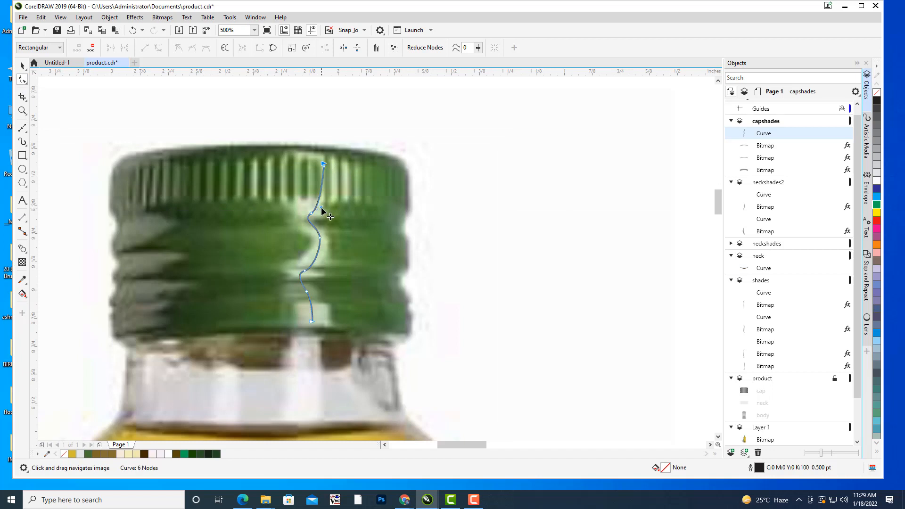
drag(322, 206, 310, 217)
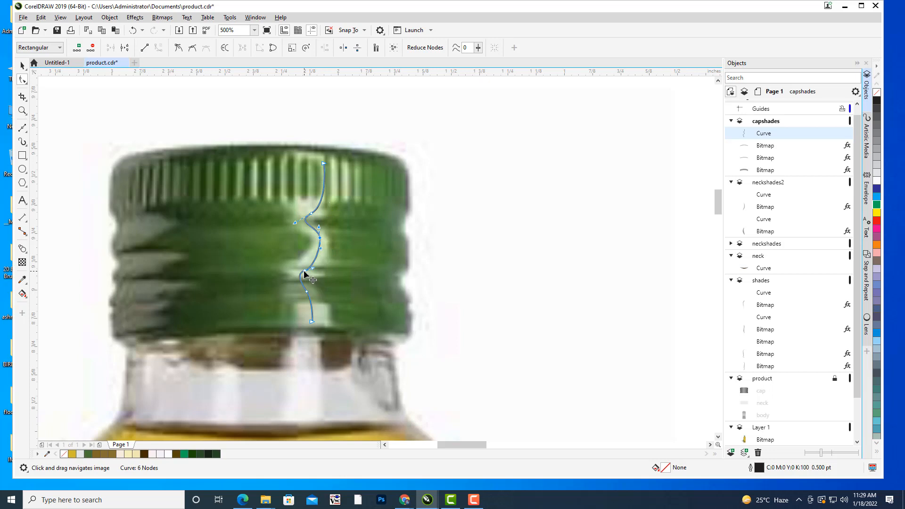
drag(313, 269, 313, 292)
click(311, 322)
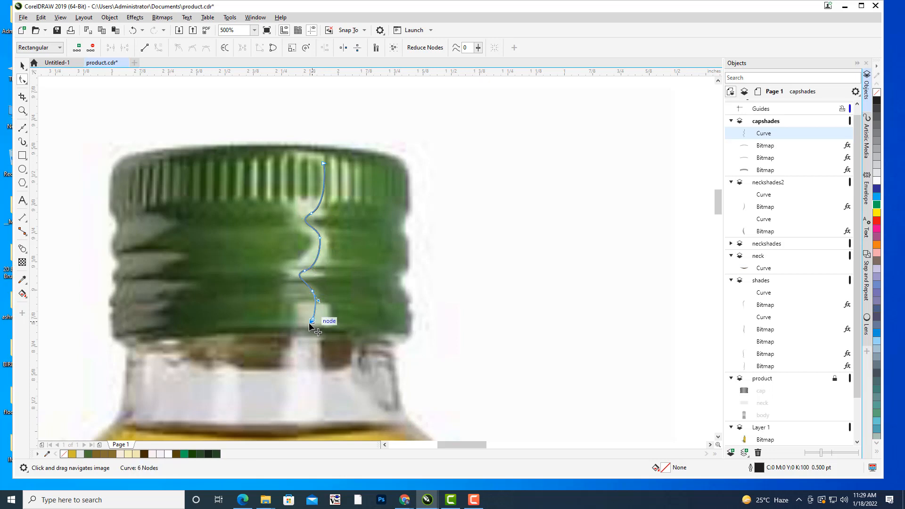
click(22, 65)
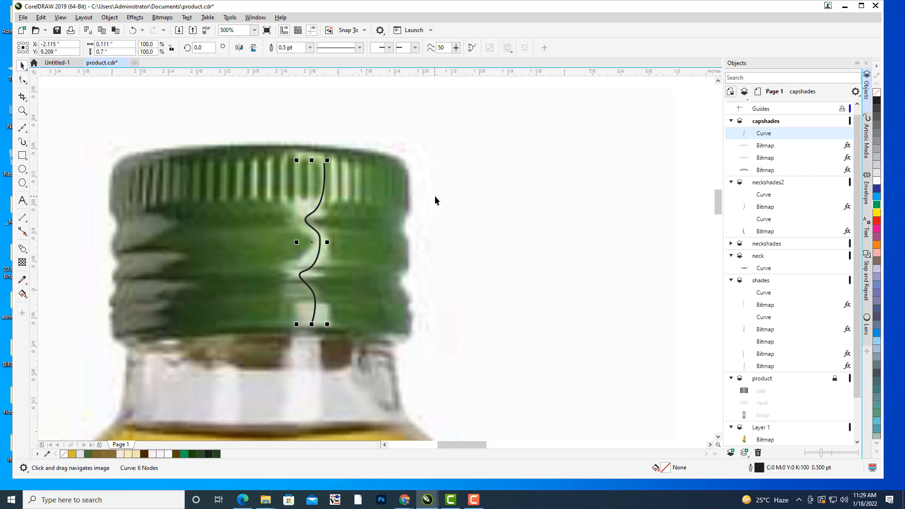
Thicken the wavy highlight curve by setting its outline width to 4 pt.
scroll(455, 173, down, 1)
drag(451, 175, 270, 172)
scroll(370, 167, down, 1)
drag(370, 169, 267, 138)
scroll(358, 154, down, 1)
drag(358, 155, 569, 153)
scroll(426, 165, up, 1)
scroll(425, 165, up, 2)
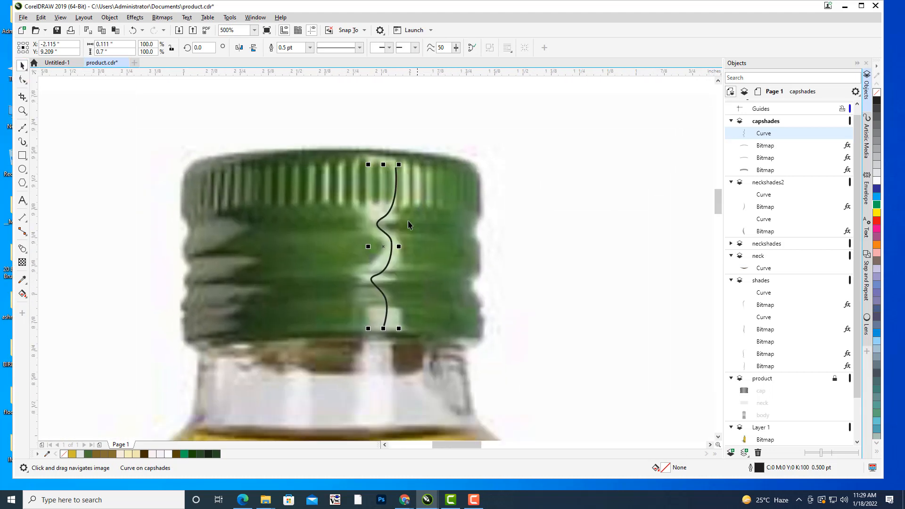
click(310, 48)
click(290, 121)
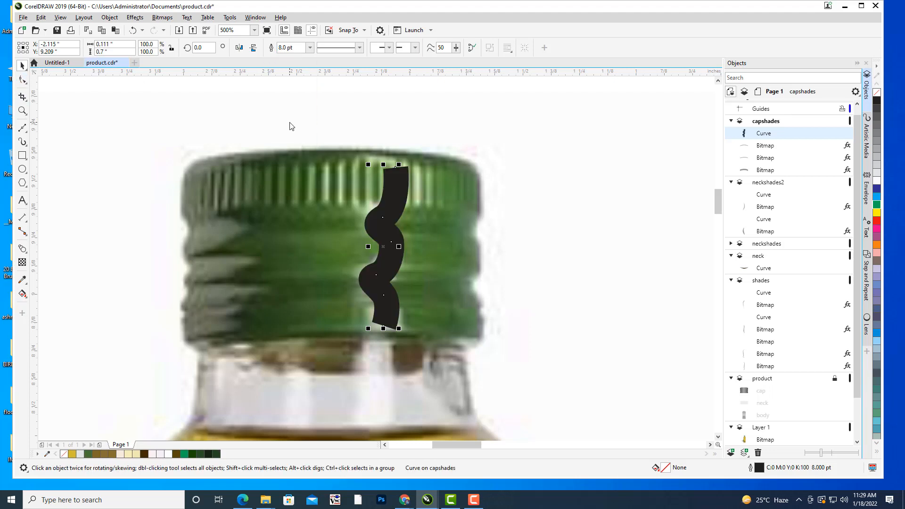
click(309, 48)
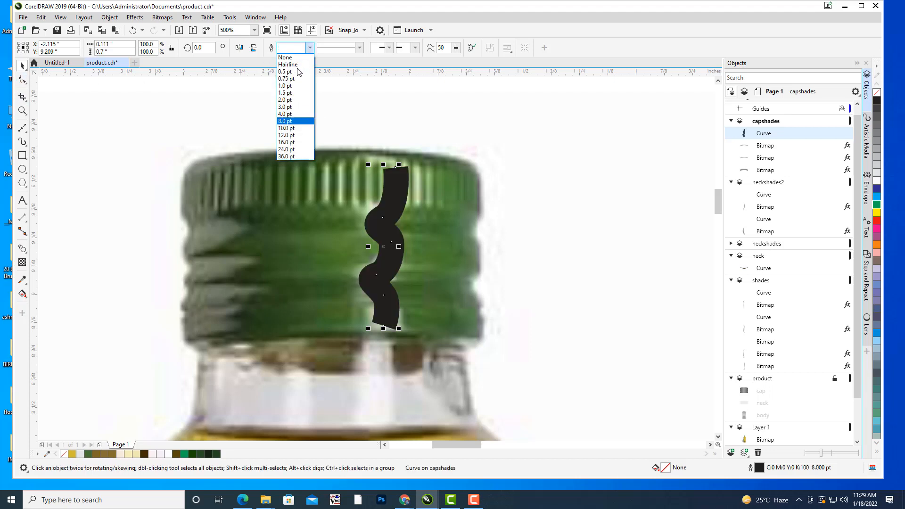
click(287, 115)
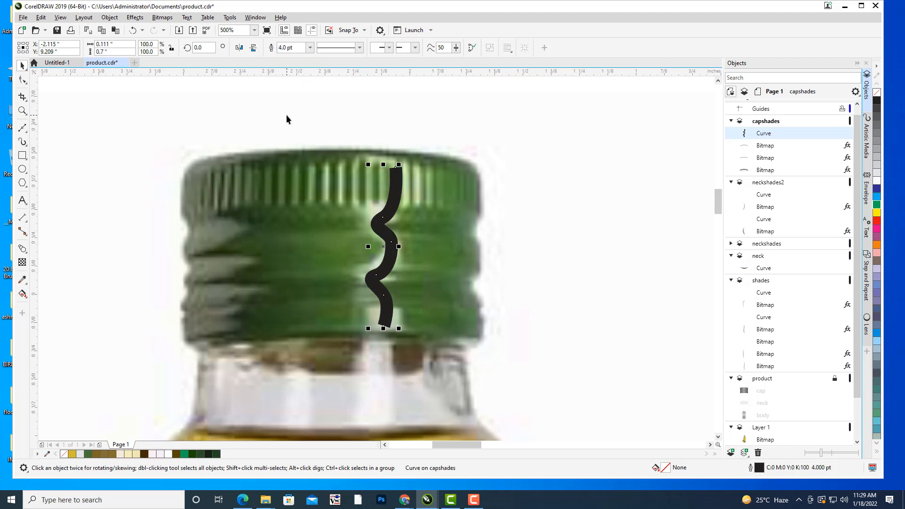
Convert the wavy curve's thick outline into a filled object.
drag(626, 294, 623, 279)
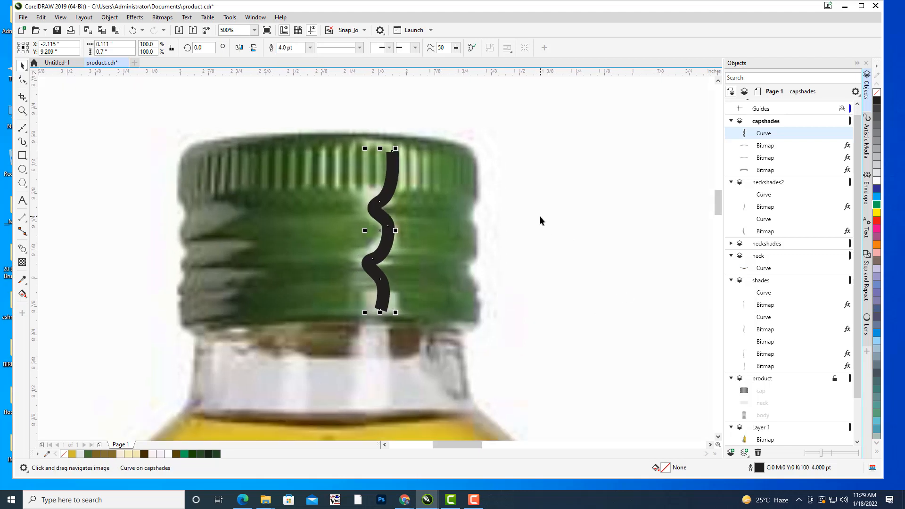
drag(541, 216, 552, 224)
click(110, 17)
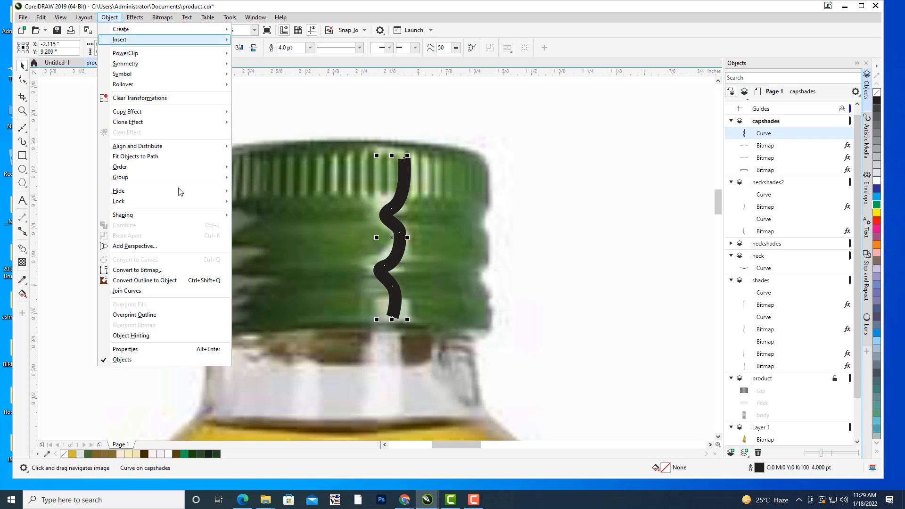
click(158, 280)
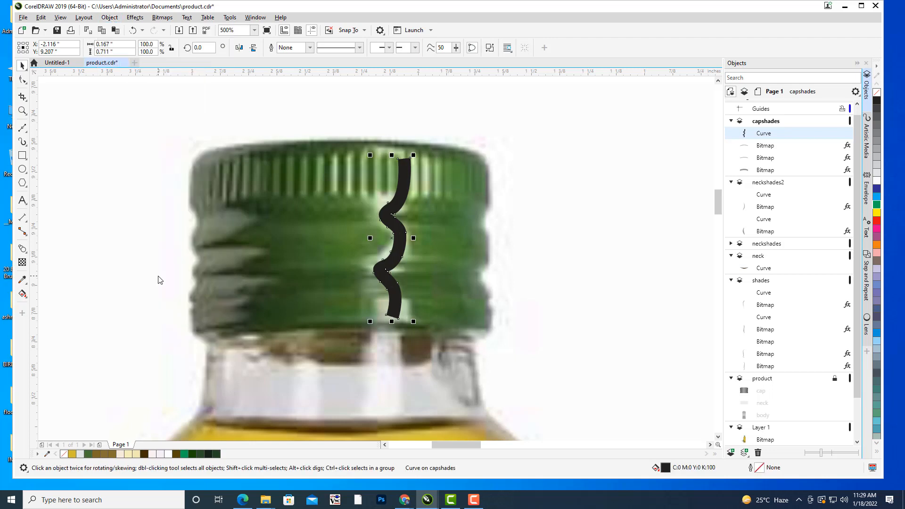
Fill the wavy shape with #D4ECCC sampled from the photo's cap highlight, and lighten it to #E9FAE3.
double_click(665, 468)
drag(430, 116, 662, 85)
click(653, 282)
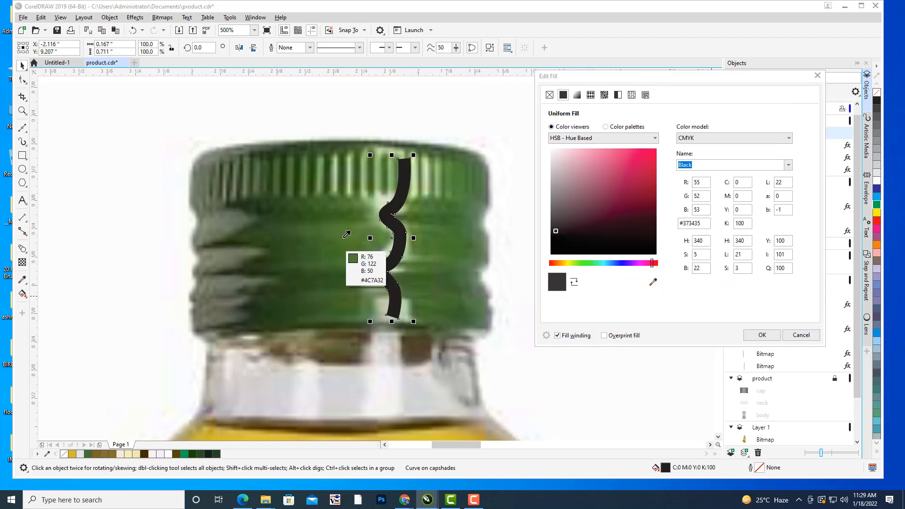
click(389, 251)
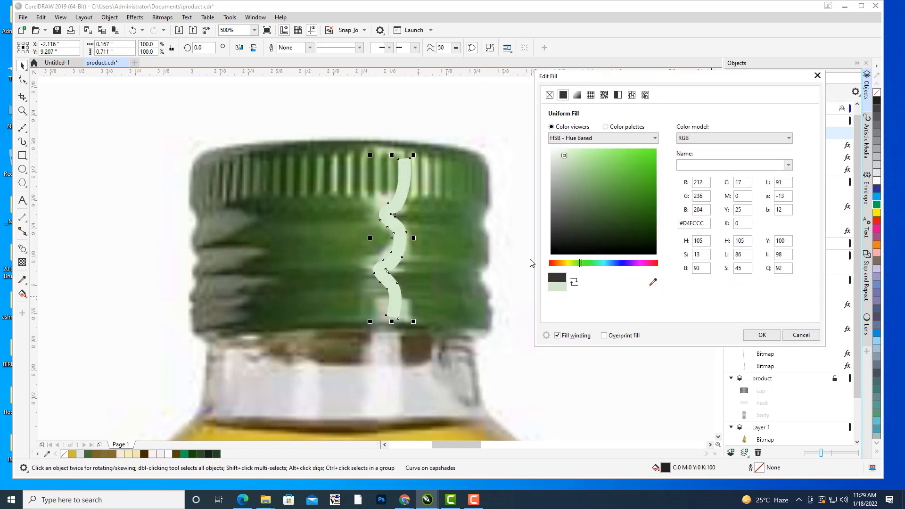
click(561, 151)
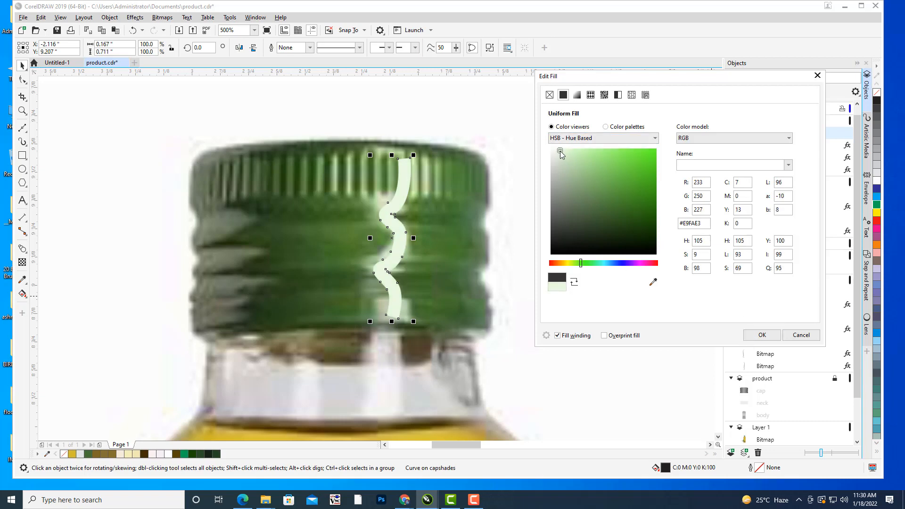
click(753, 338)
click(585, 186)
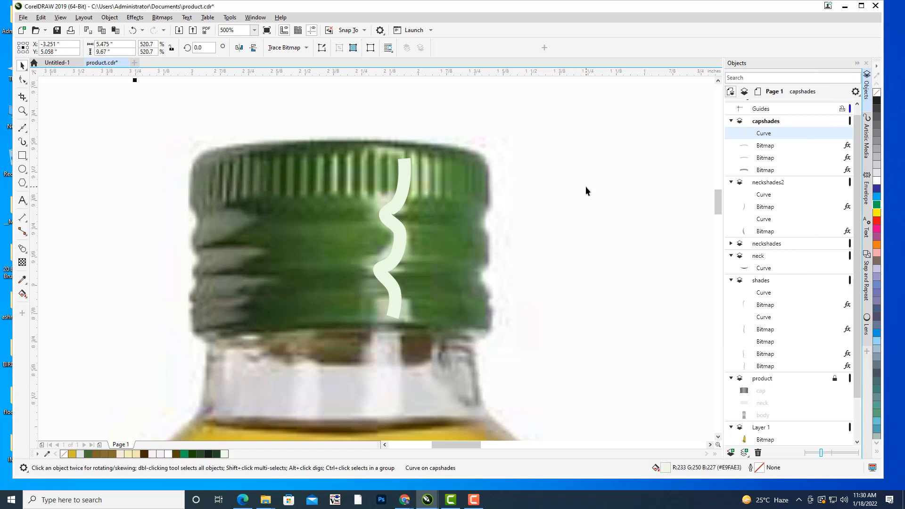
Move the pale wavy highlight from the photo onto the right part of the drawn bottle's green cap.
scroll(585, 186, down, 2)
drag(588, 184, 297, 202)
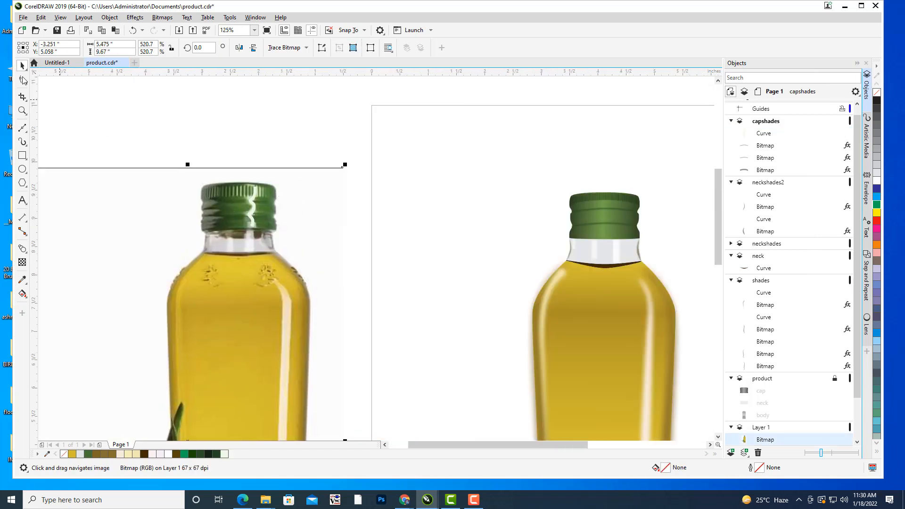
click(22, 67)
click(274, 119)
drag(254, 206, 624, 218)
scroll(627, 220, up, 2)
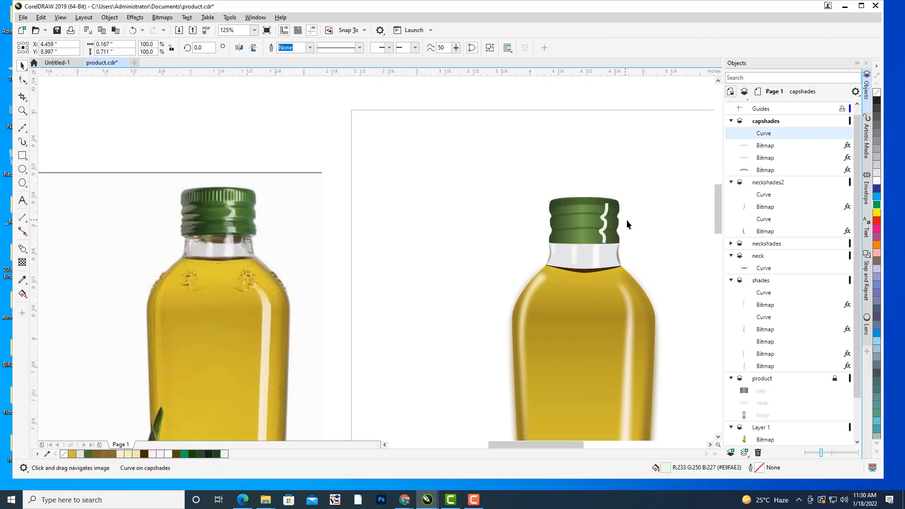
Fine-tune the wavy highlight's position on the cap, shifting it slightly left and up to X 4.439, Y 9.027 inches.
key(Down)
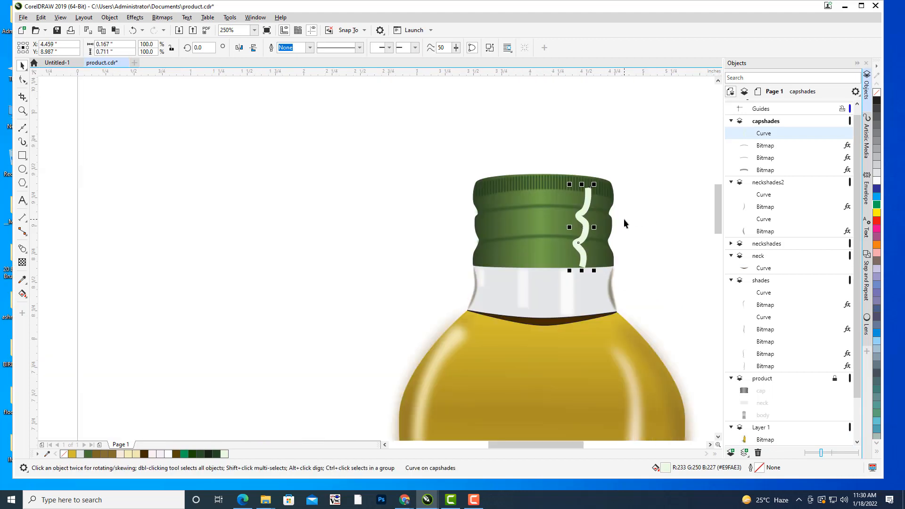
key(Up)
key(Left)
key(Left)
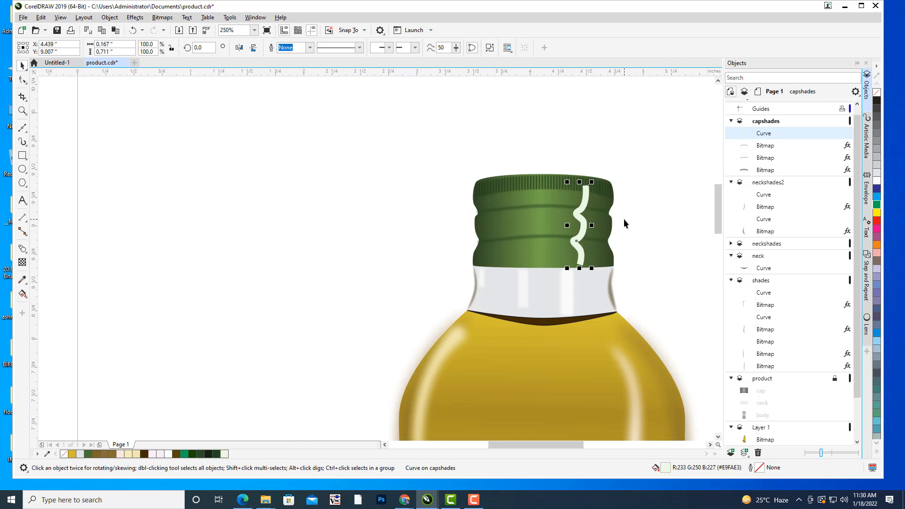
click(637, 209)
drag(637, 206, 599, 197)
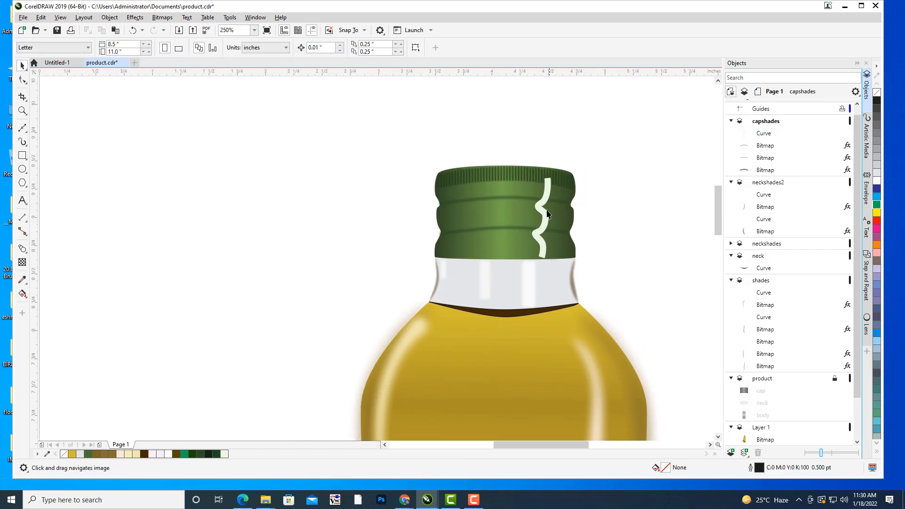
click(544, 215)
drag(543, 215, 546, 210)
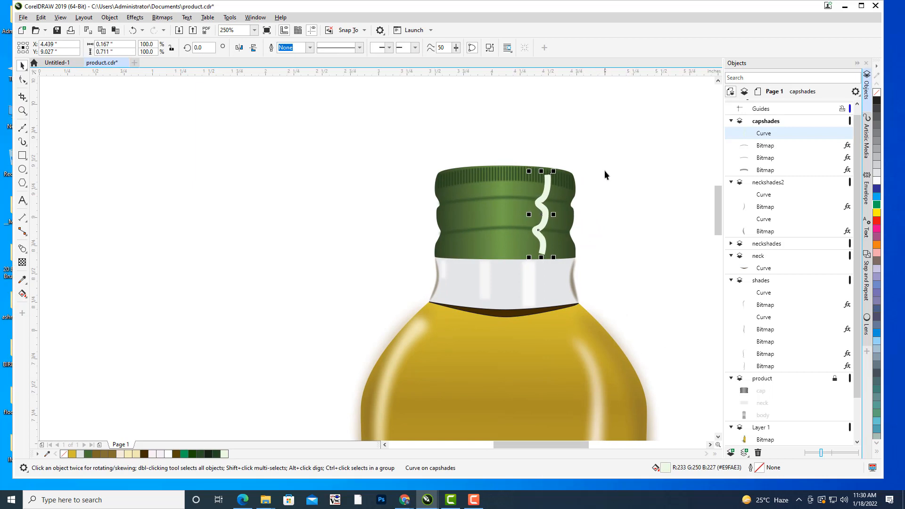
Convert the pale wavy highlight on the green cap to a bitmap.
click(163, 17)
click(170, 30)
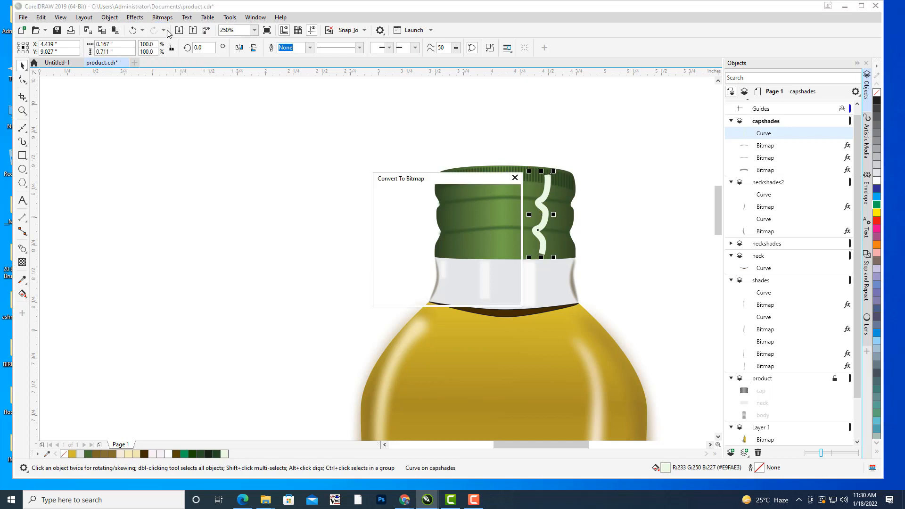
click(447, 297)
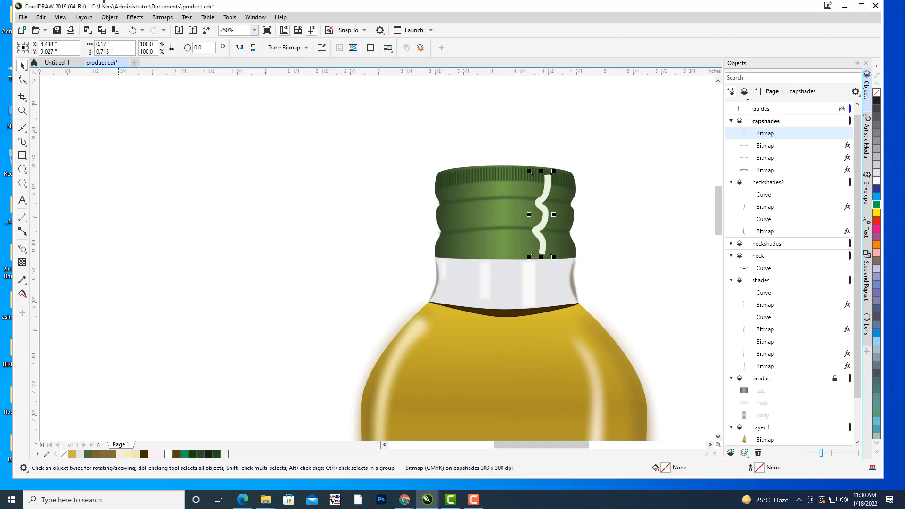
Apply a Gaussian Blur with a radius of 8.2 pixels to the wavy highlight bitmap.
click(138, 19)
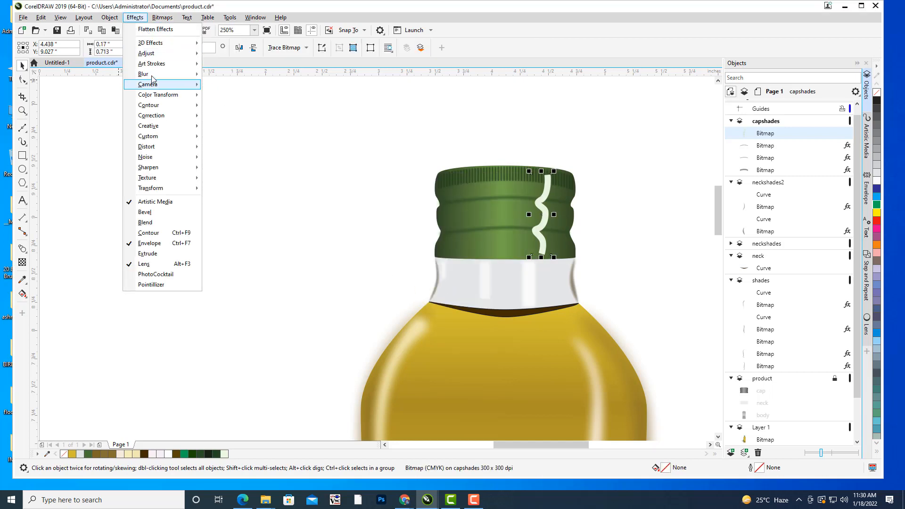
mouse_move(155, 75)
click(254, 86)
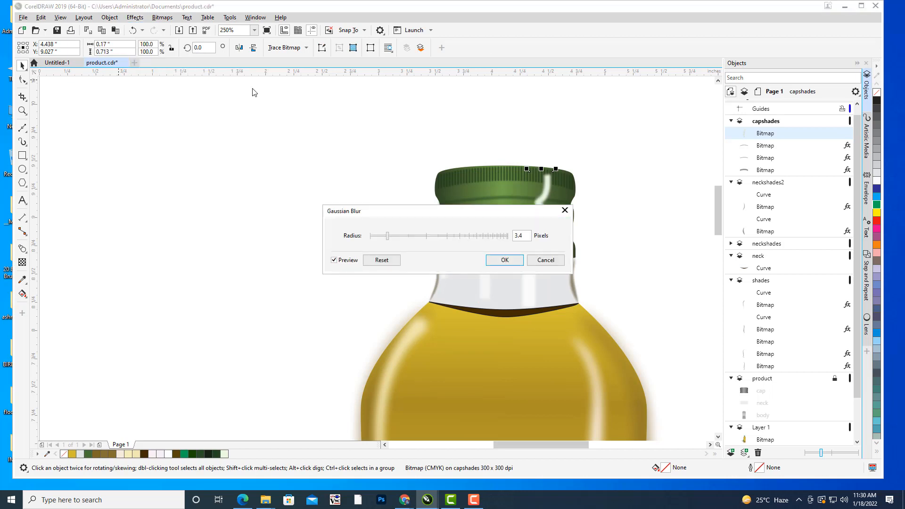
drag(391, 236, 256, 159)
click(255, 185)
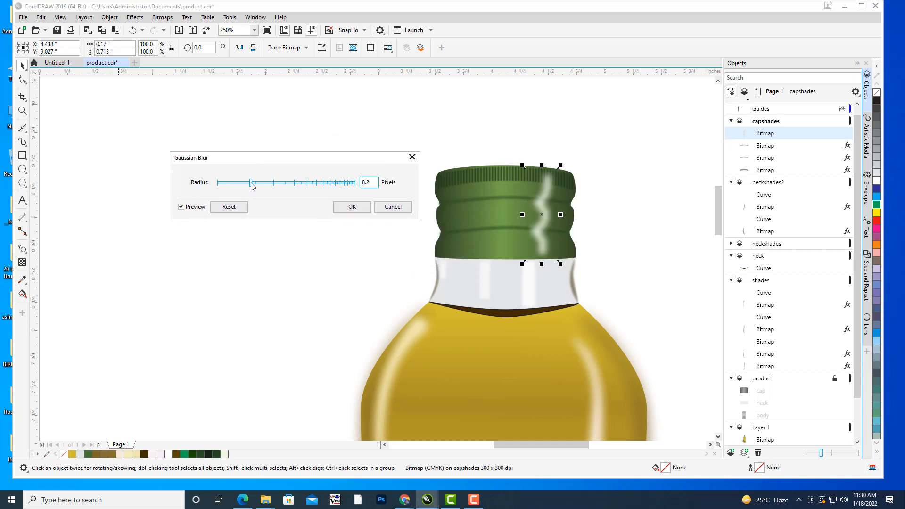
drag(306, 157, 319, 158)
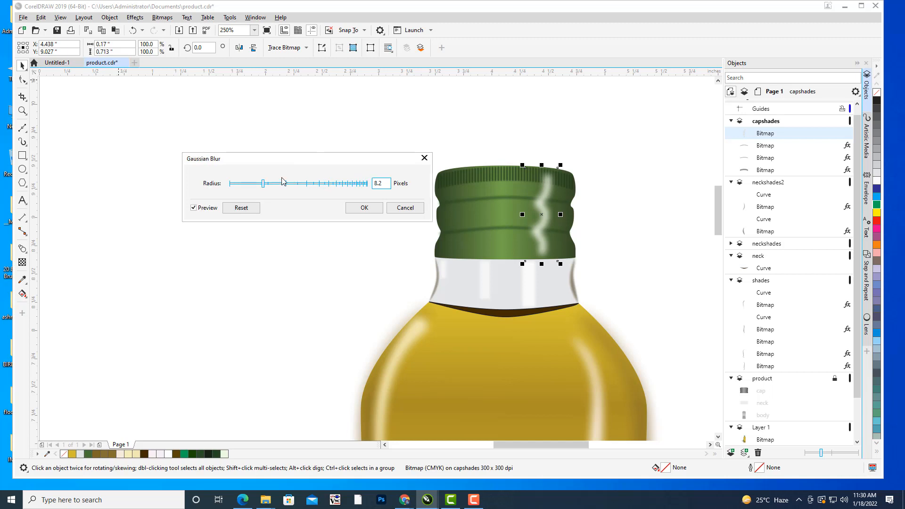
click(364, 208)
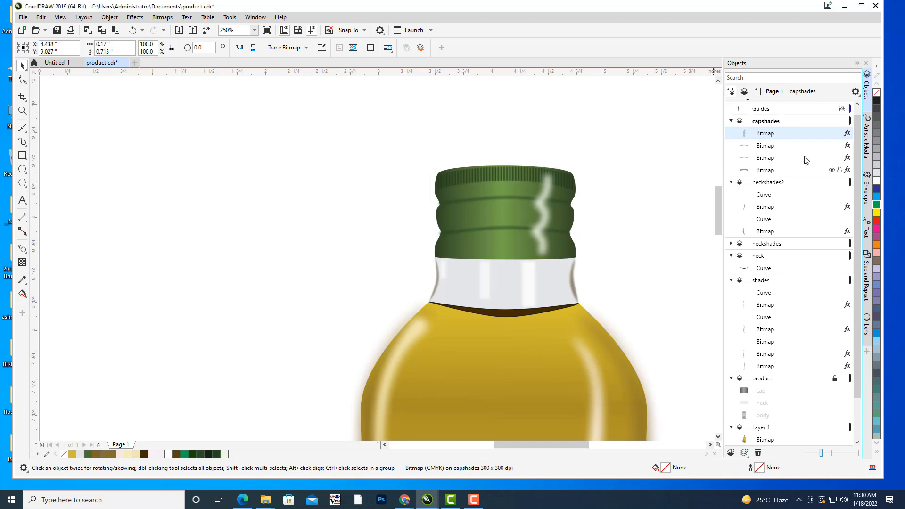
Try a uniform transparency of 19 on the blurred wavy highlight.
click(763, 149)
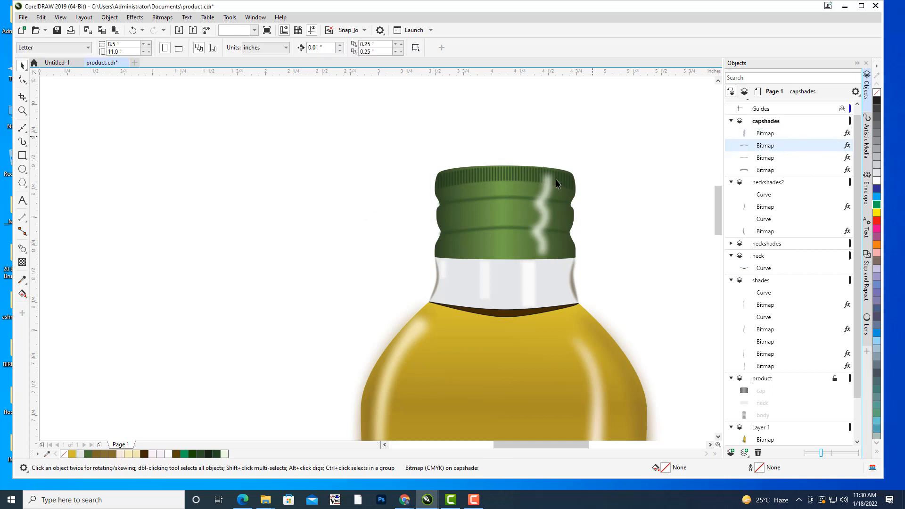
click(550, 190)
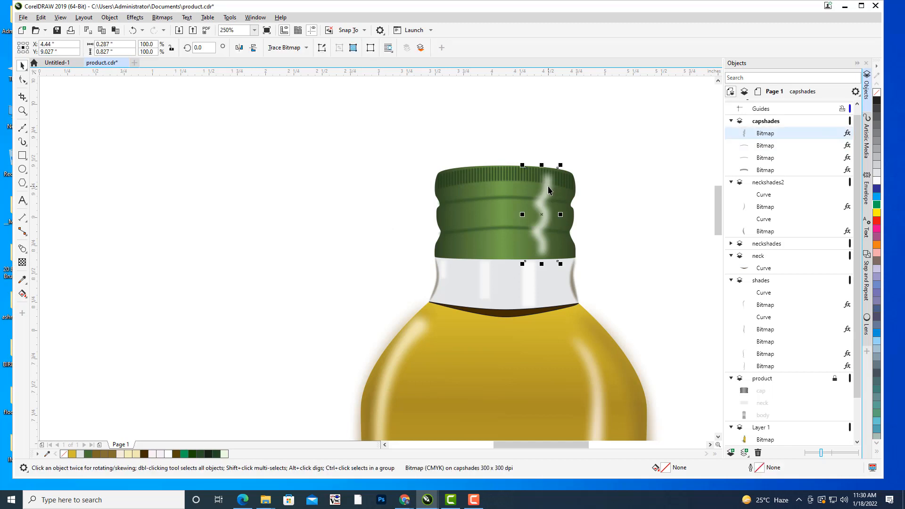
click(23, 262)
click(530, 270)
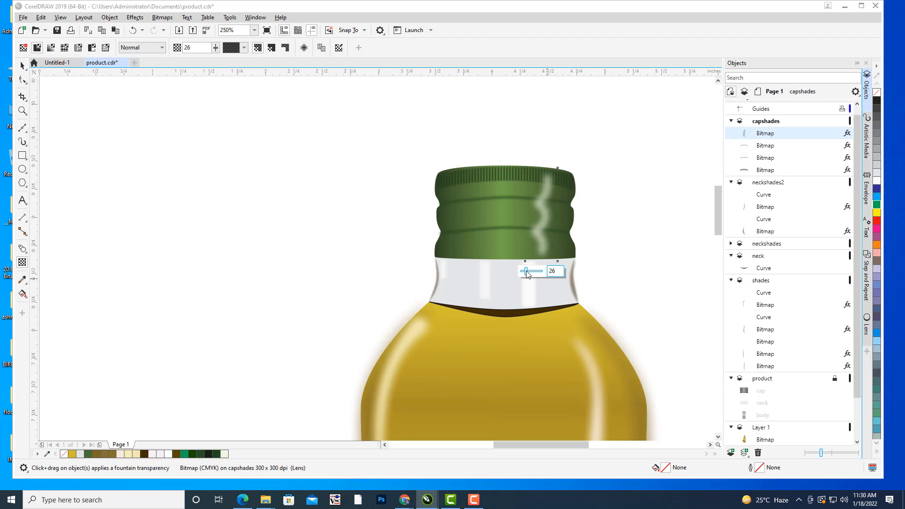
drag(525, 272, 525, 271)
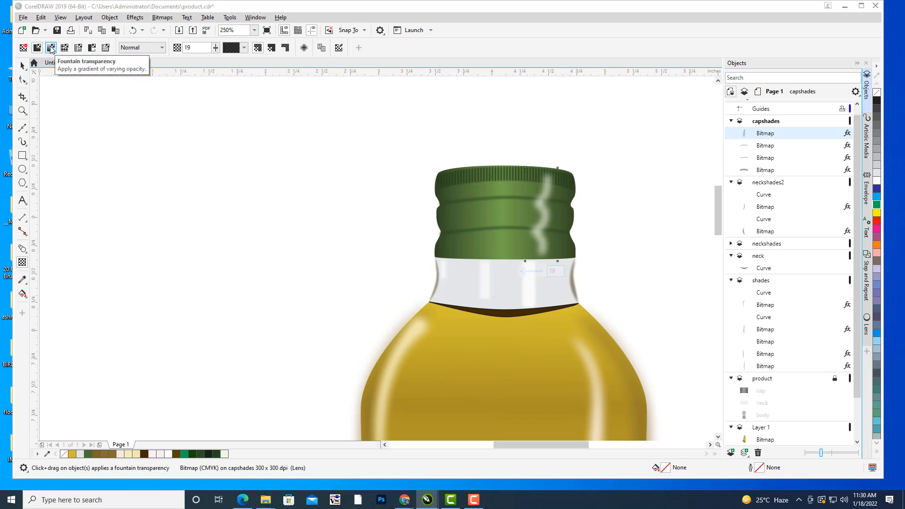
Give the wavy highlight a fountain transparency at about 79.6°, fading from opaque in its upper part to fully transparent at the cap's lower edge.
click(51, 48)
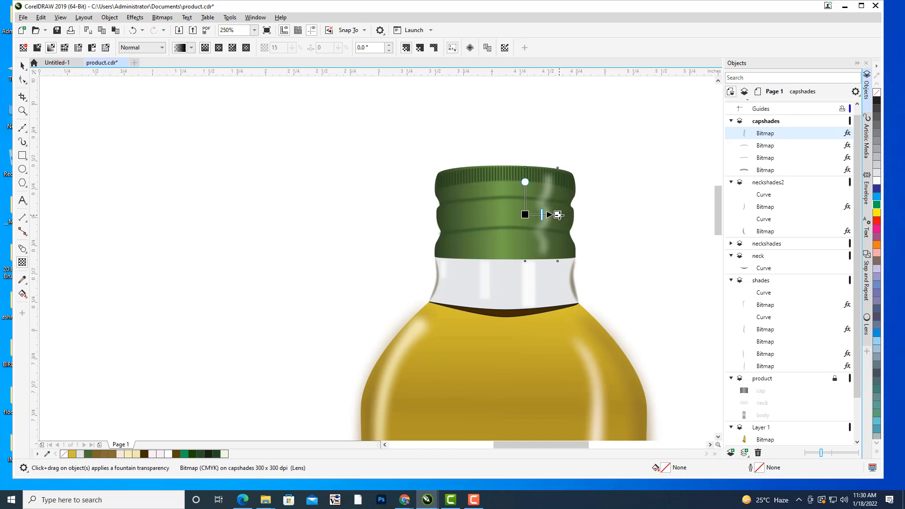
drag(558, 215, 530, 278)
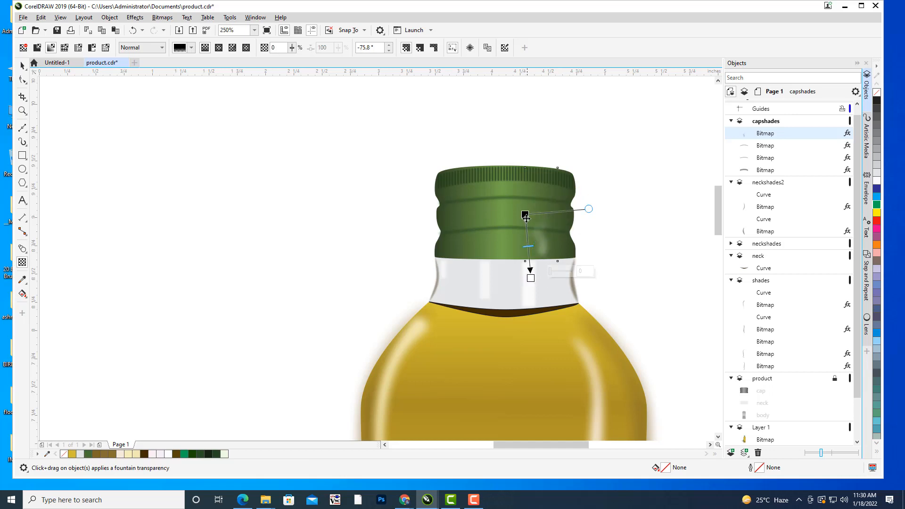
drag(525, 216, 534, 327)
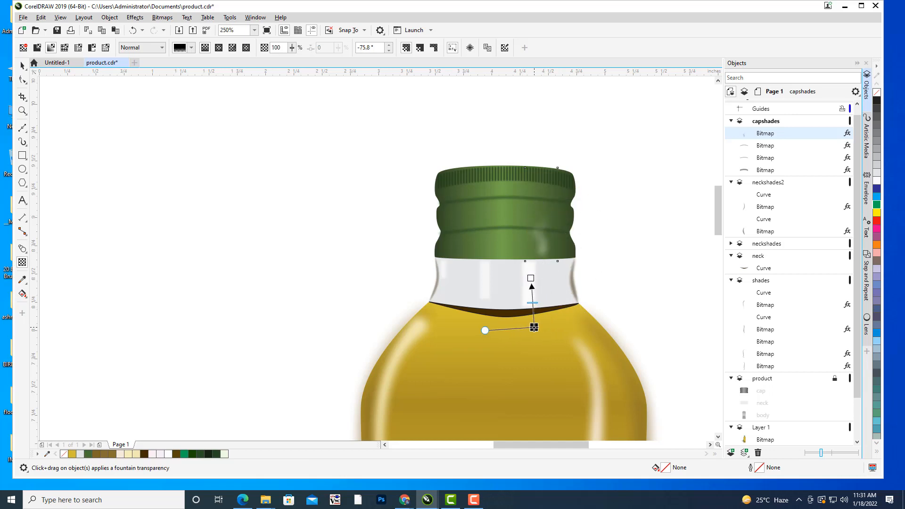
drag(531, 278, 535, 213)
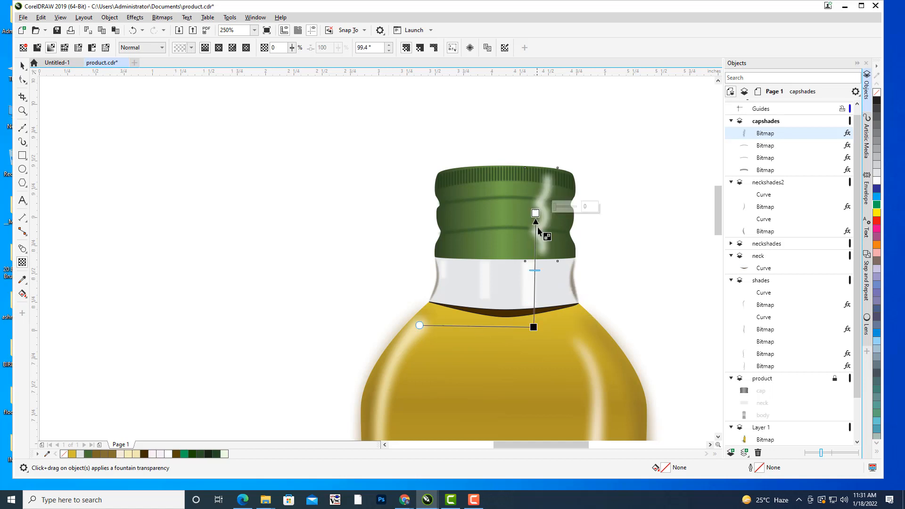
drag(534, 327, 534, 257)
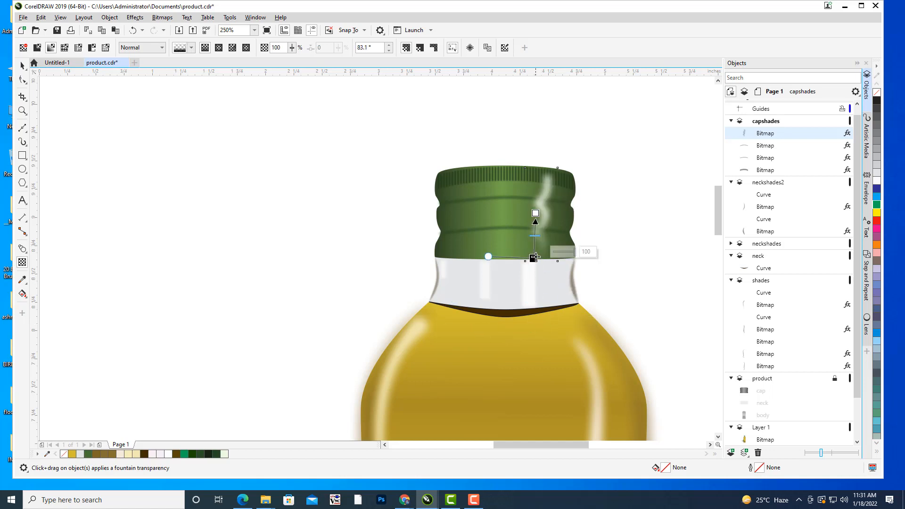
drag(535, 213, 536, 206)
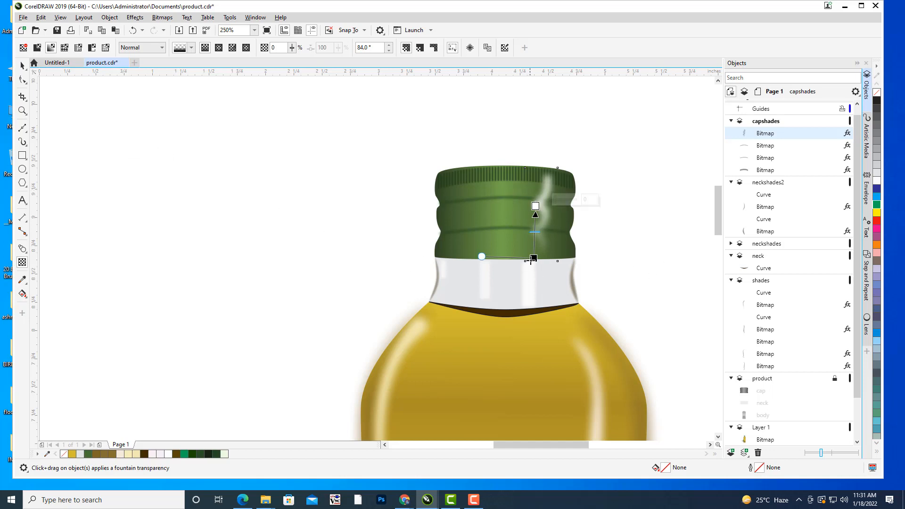
drag(531, 259, 531, 265)
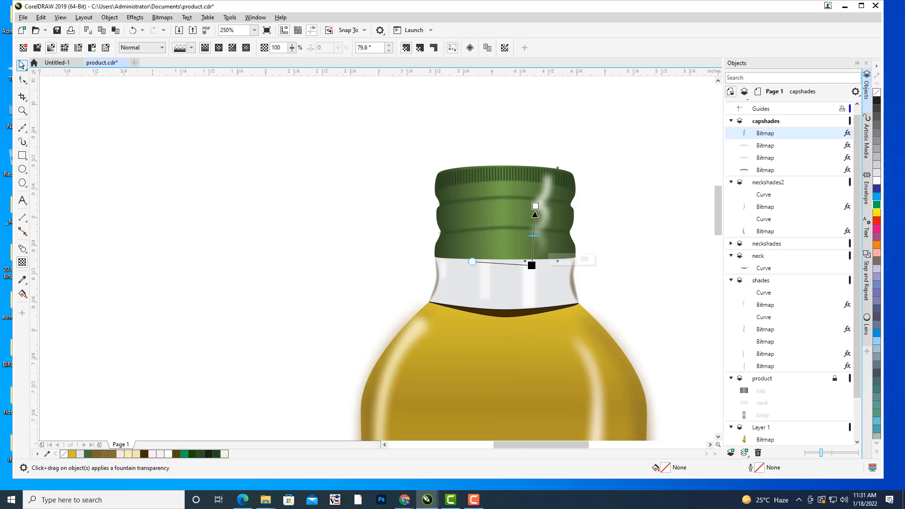
Compare the drawn bottle's cap and its highlight with the cap in the photo.
click(21, 65)
click(190, 159)
scroll(365, 179, down, 1)
drag(365, 179, 484, 172)
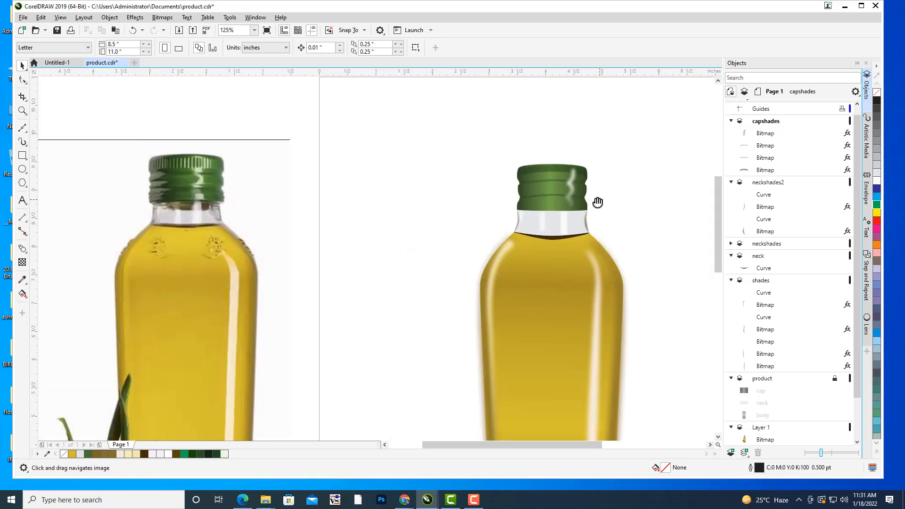
drag(598, 203, 582, 203)
mouse_move(655, 189)
mouse_down()
mouse_move(633, 216)
mouse_move(657, 171)
mouse_move(653, 186)
mouse_up()
drag(632, 150, 622, 153)
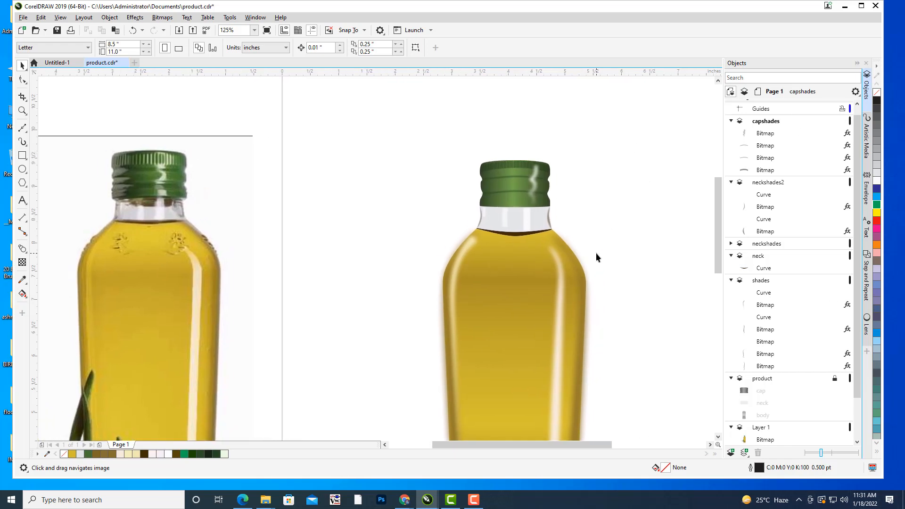
drag(596, 258, 606, 261)
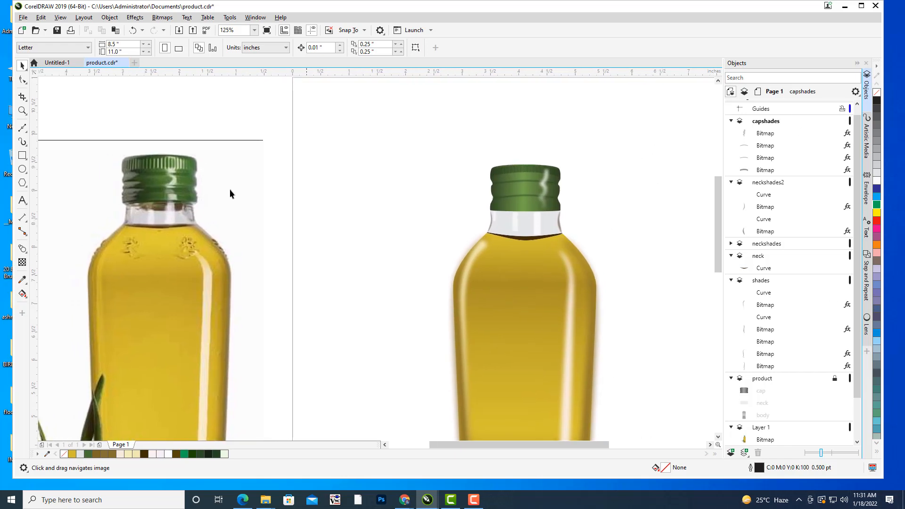
Draw the top and the wavy inner edge of a new highlight shape on the left part of the cap with the Bézier tool.
click(22, 130)
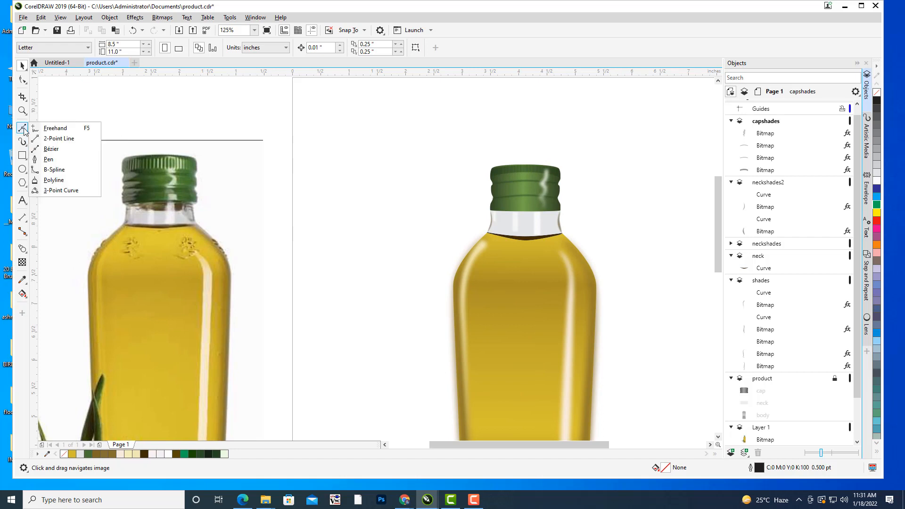
click(48, 149)
scroll(409, 192, up, 1)
scroll(491, 196, up, 3)
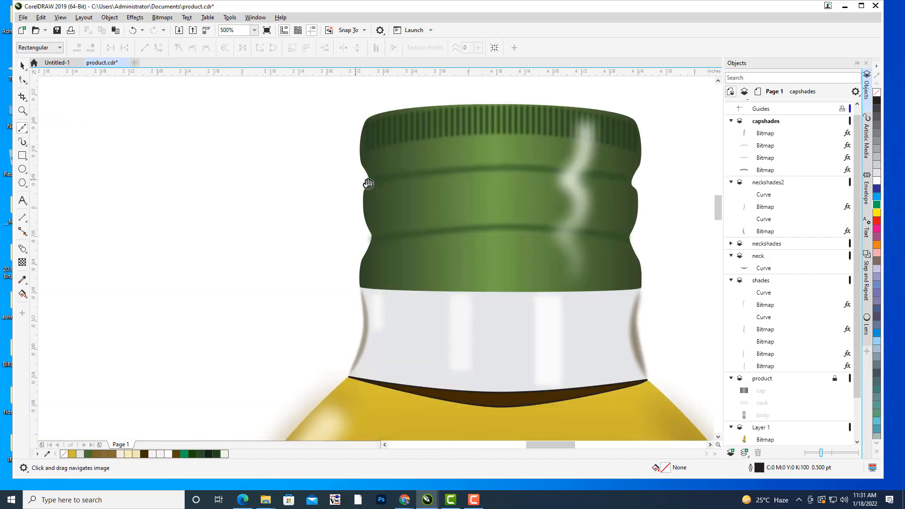
drag(369, 183, 385, 183)
click(386, 156)
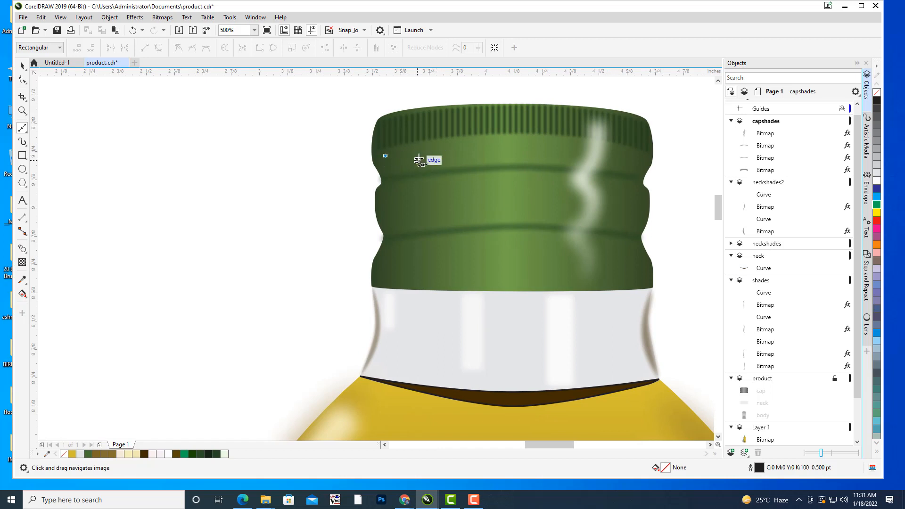
click(420, 156)
drag(396, 176, 446, 200)
drag(403, 220, 430, 263)
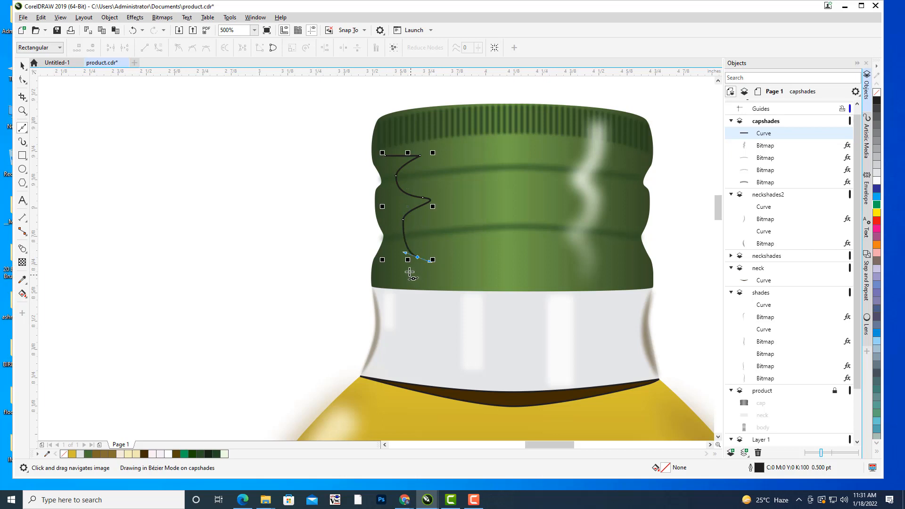
Continue the curve to the cap's base and back up its left contour, closing a shape about 0.26 by 0.58 inches.
drag(399, 287, 388, 182)
click(372, 286)
click(386, 169)
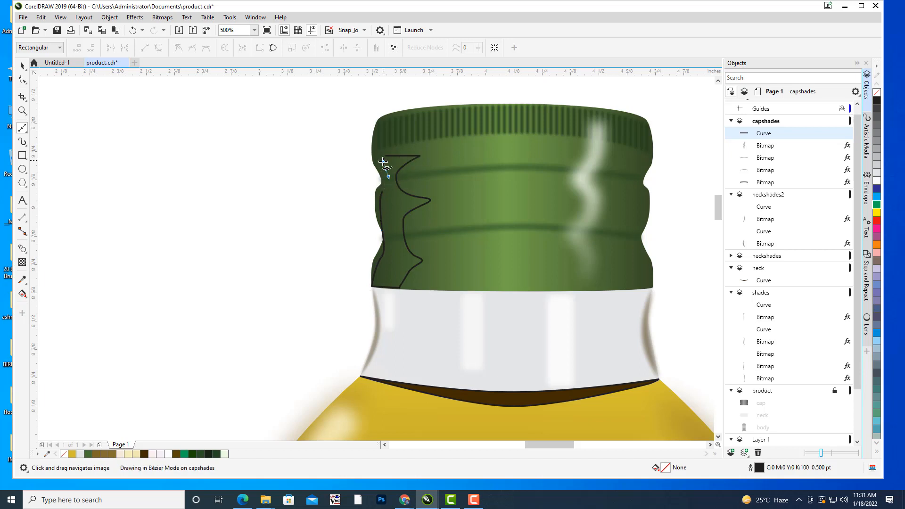
click(386, 155)
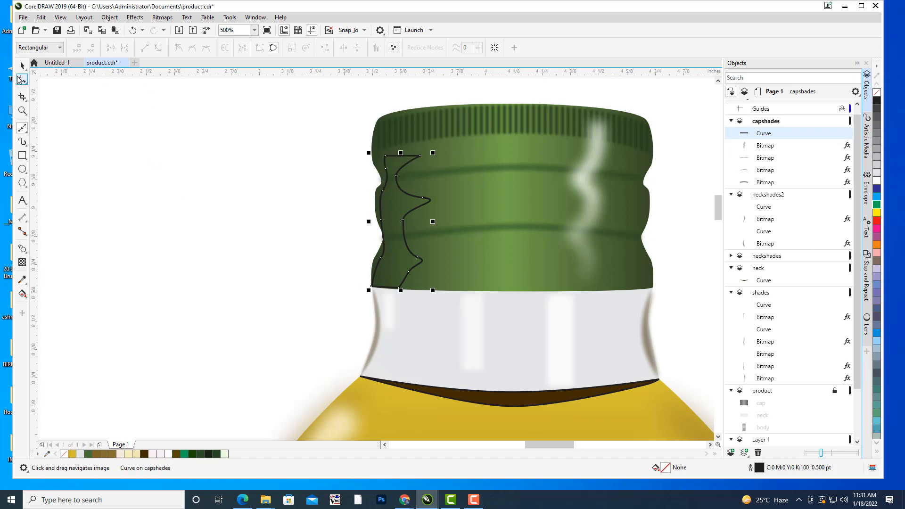
Adjust the new shape's nodes and curve handles so its outer edge follows the cap's left contour.
click(20, 80)
drag(385, 156, 386, 169)
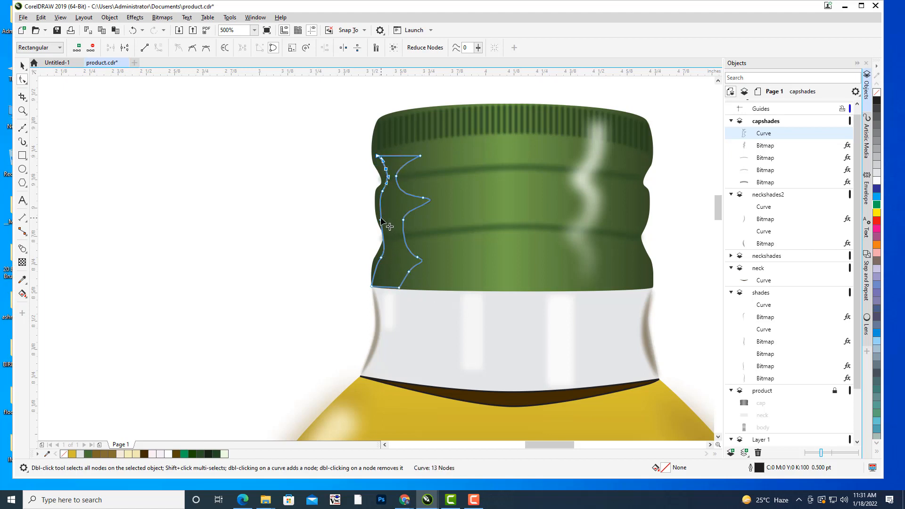
click(384, 254)
drag(387, 250, 392, 239)
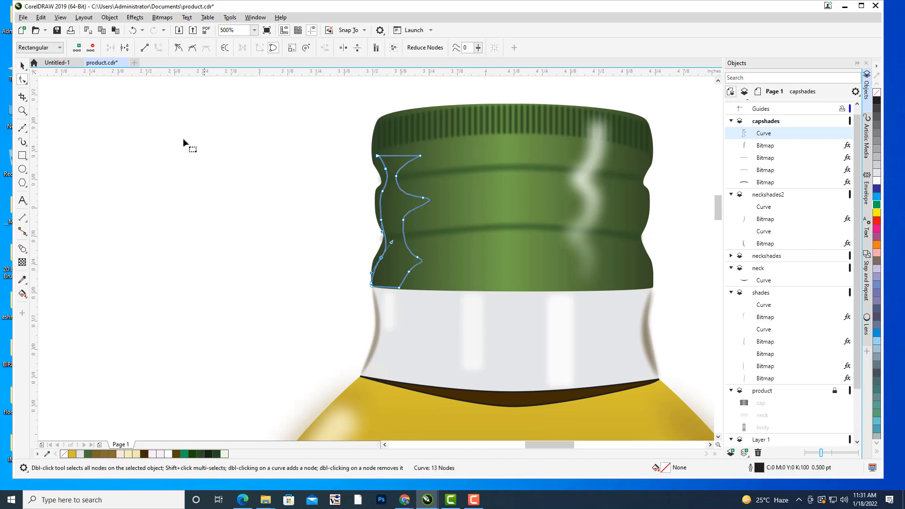
click(24, 66)
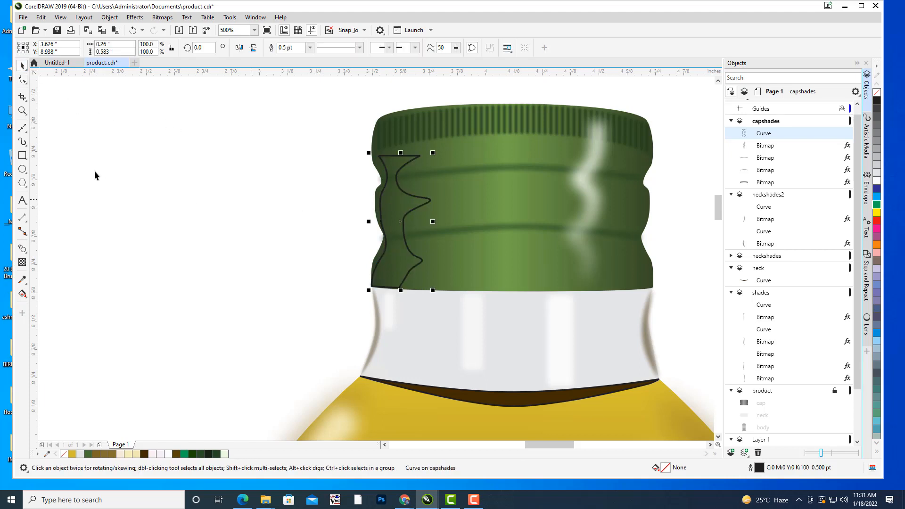
click(116, 171)
Fill the new wavy shape on the left part of the cap with the pale green sampled from the photo's cap highlight.
click(402, 193)
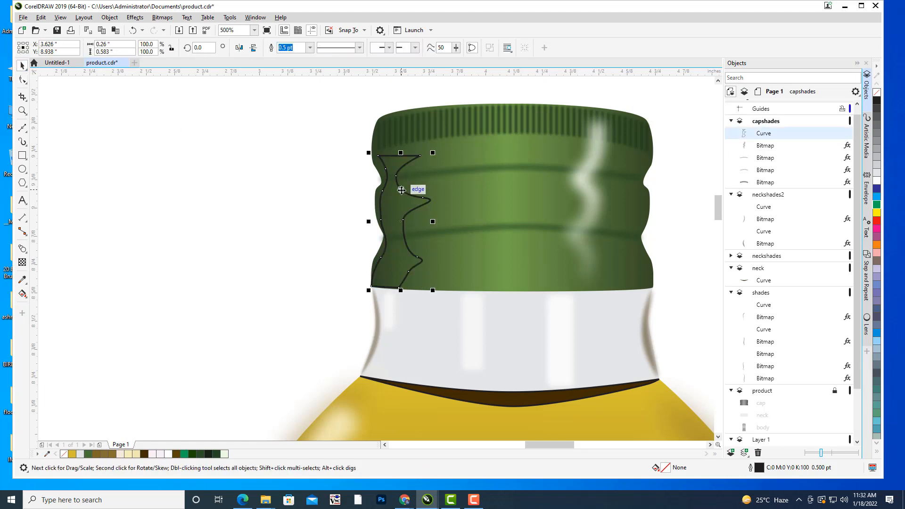
scroll(519, 184, down, 2)
drag(536, 182, 560, 183)
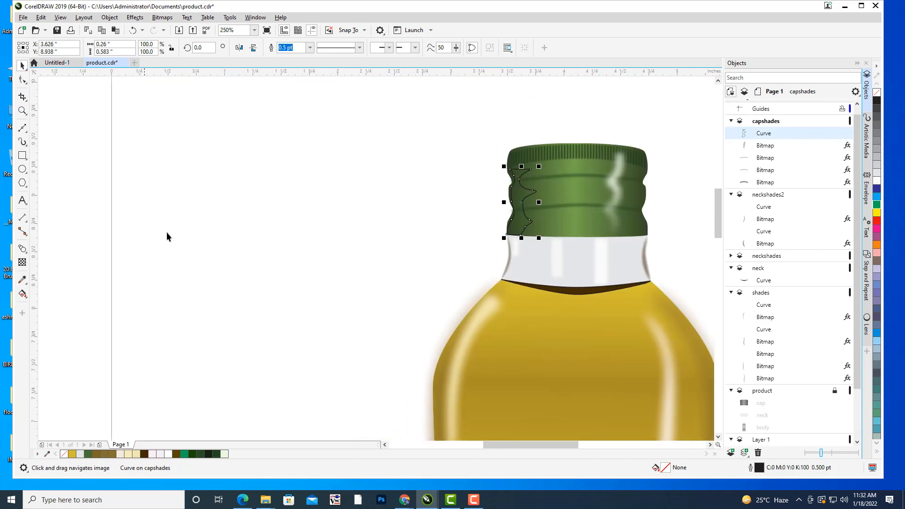
scroll(265, 222, down, 2)
drag(265, 221, 372, 213)
scroll(371, 210, up, 1)
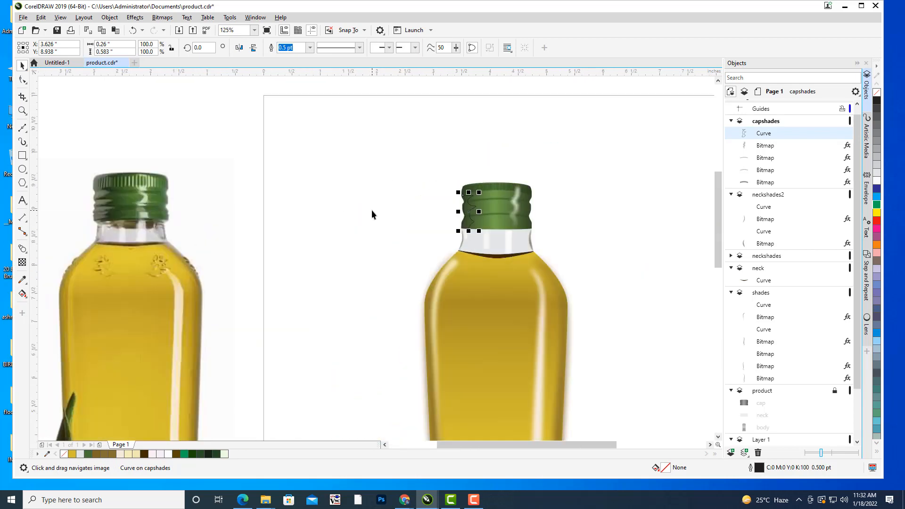
click(22, 280)
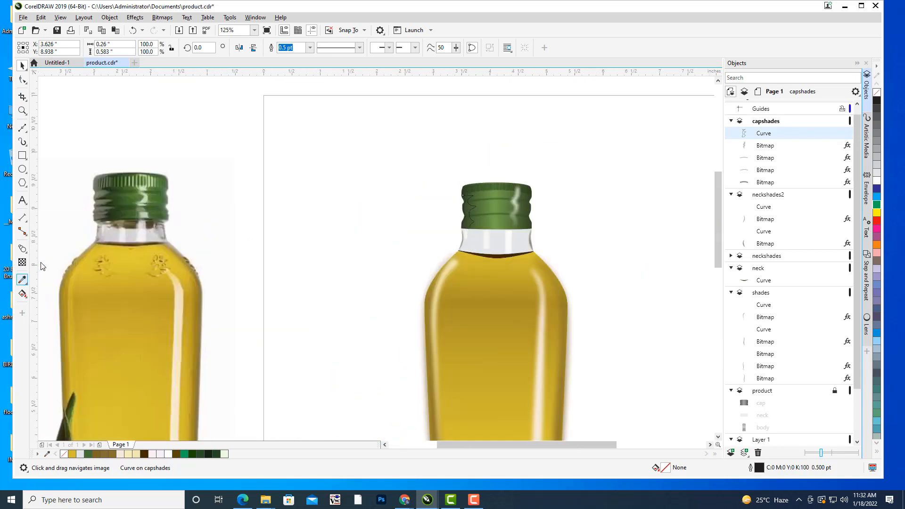
click(148, 196)
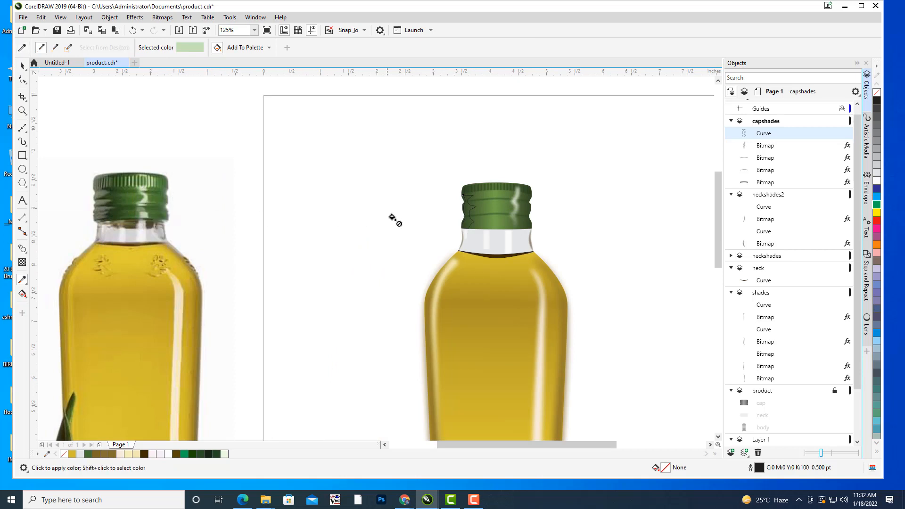
scroll(509, 209, up, 3)
click(350, 204)
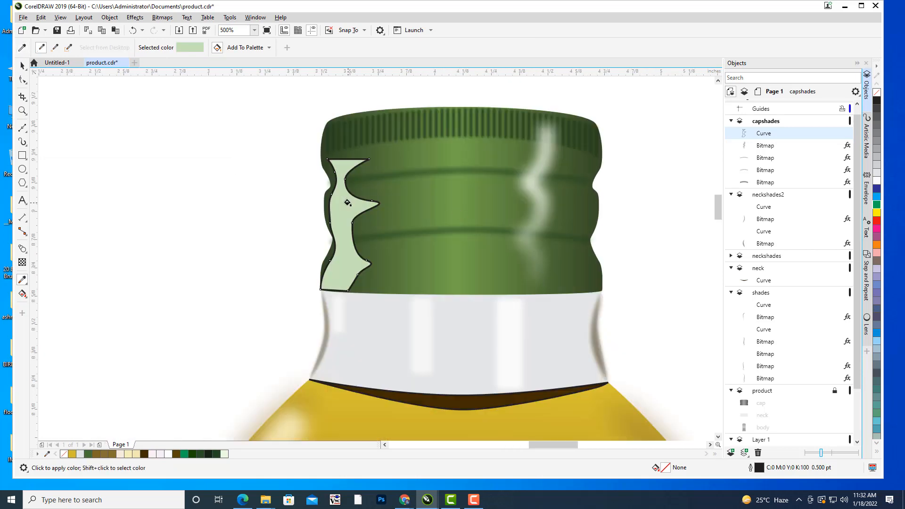
click(22, 66)
click(175, 164)
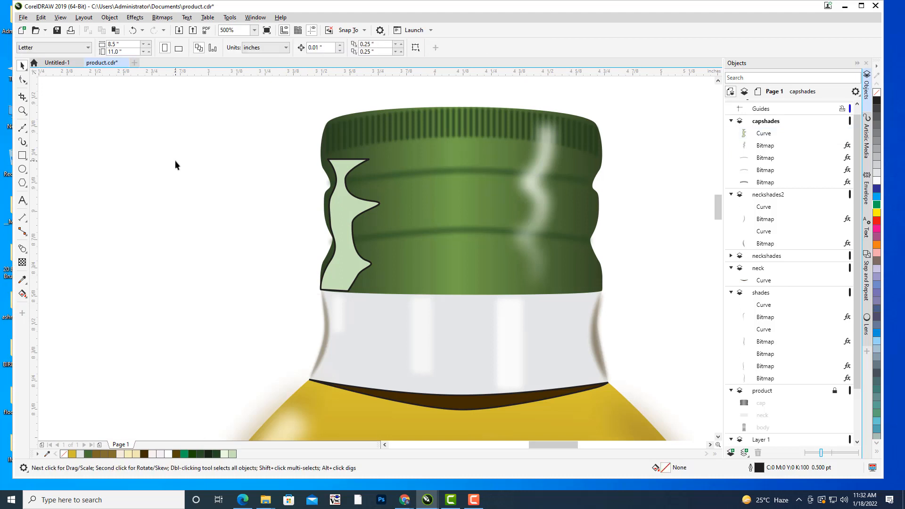
Remove the outline from the pale green highlight shape on the cap.
click(347, 205)
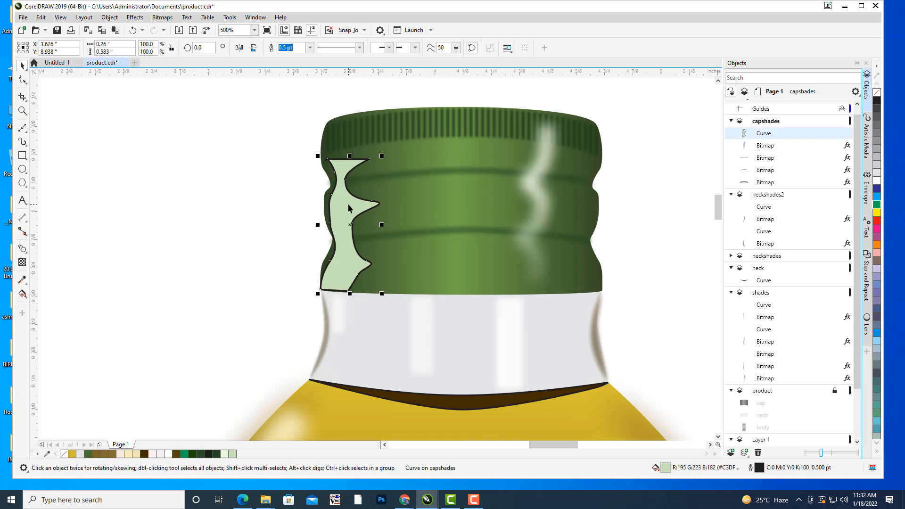
click(309, 49)
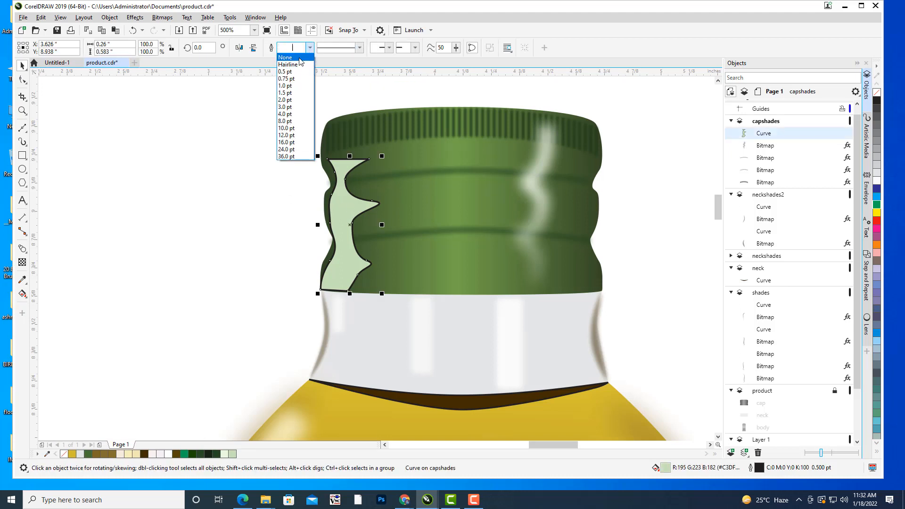
click(299, 58)
click(202, 145)
Convert the pale green cap highlight to a 300 dpi CMYK bitmap with anti-aliasing and a transparent background.
scroll(304, 137, down, 1)
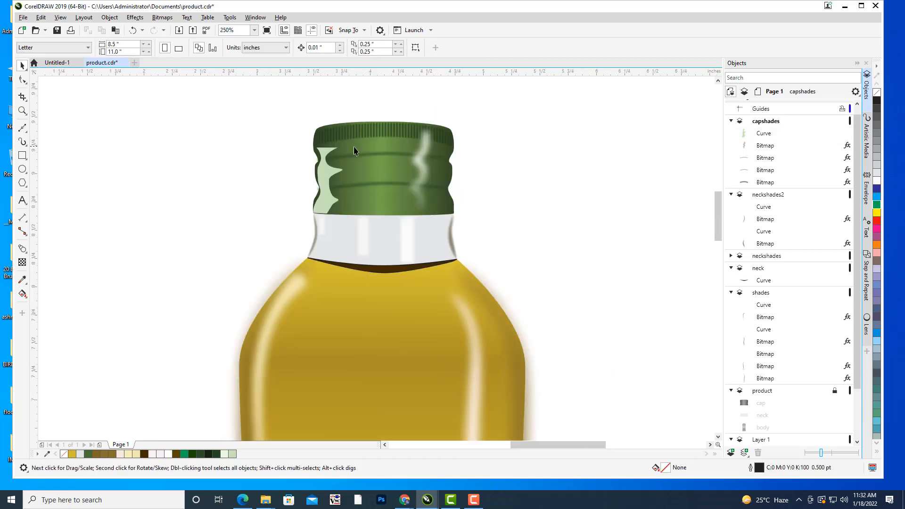
drag(356, 148, 491, 188)
scroll(493, 187, up, 1)
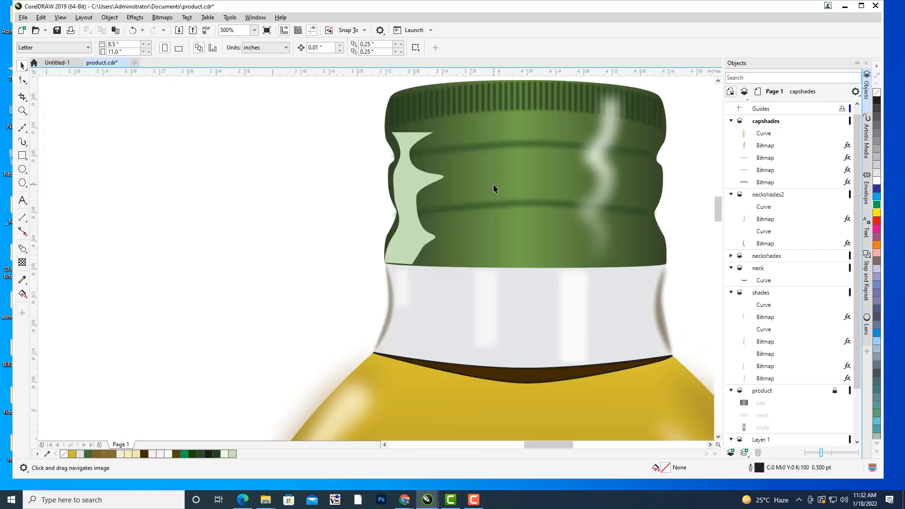
click(418, 180)
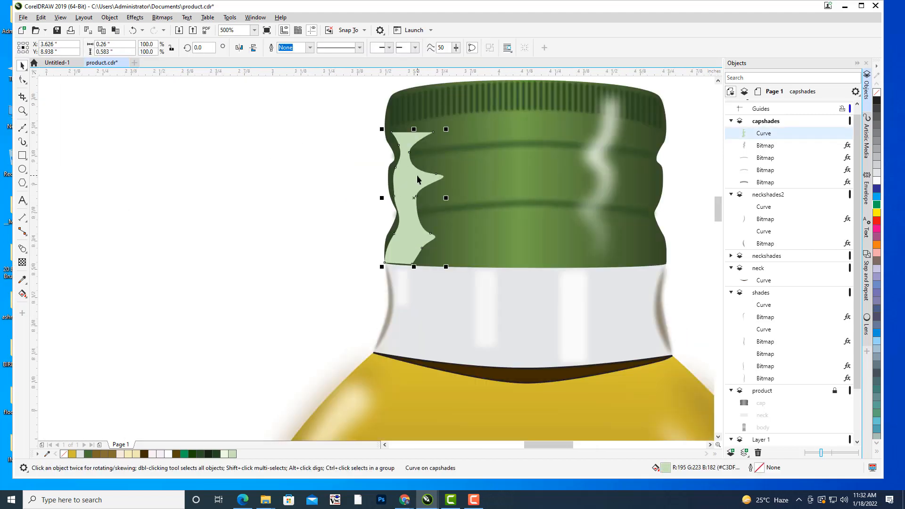
drag(421, 176, 412, 177)
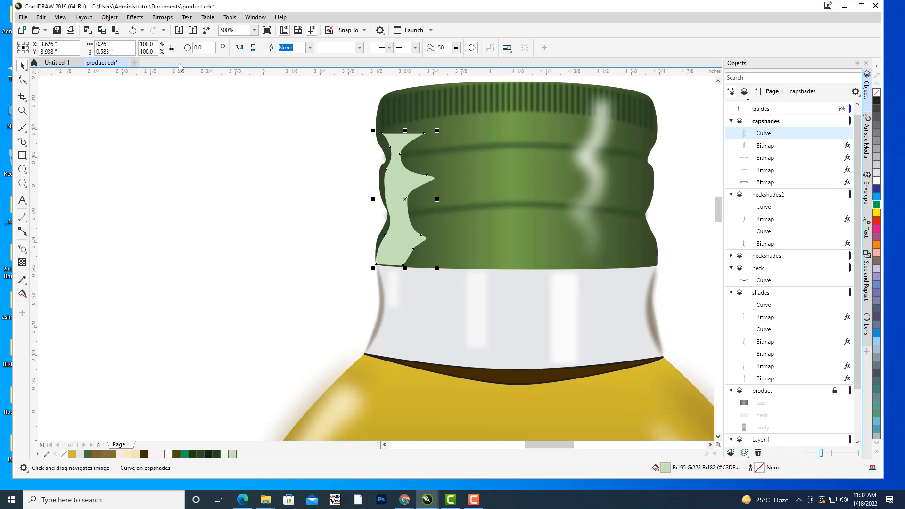
click(162, 17)
click(182, 31)
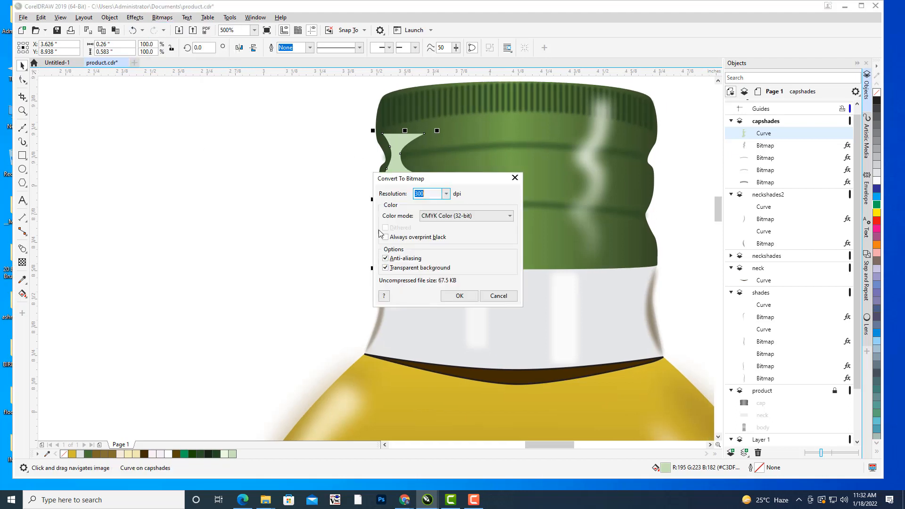
click(460, 296)
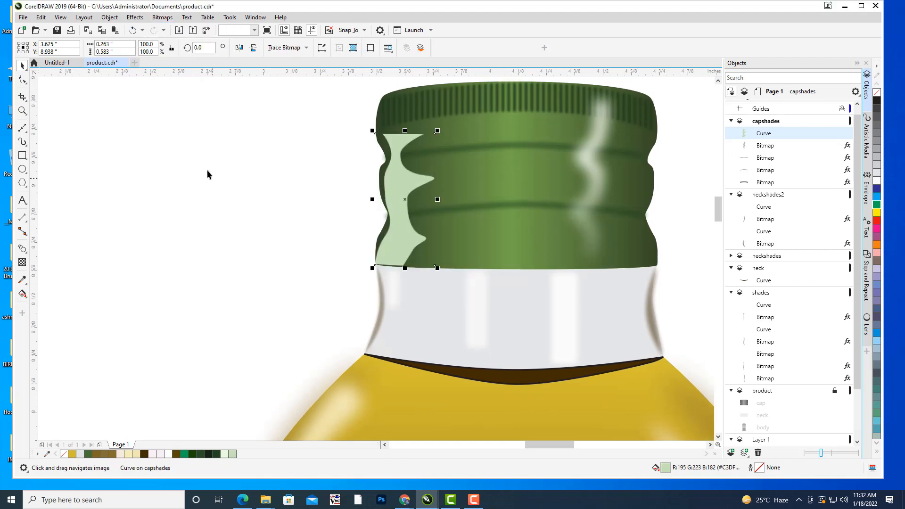
Apply a Gaussian Blur with a radius of 8.2 pixels to the left cap highlight bitmap.
click(400, 177)
click(135, 17)
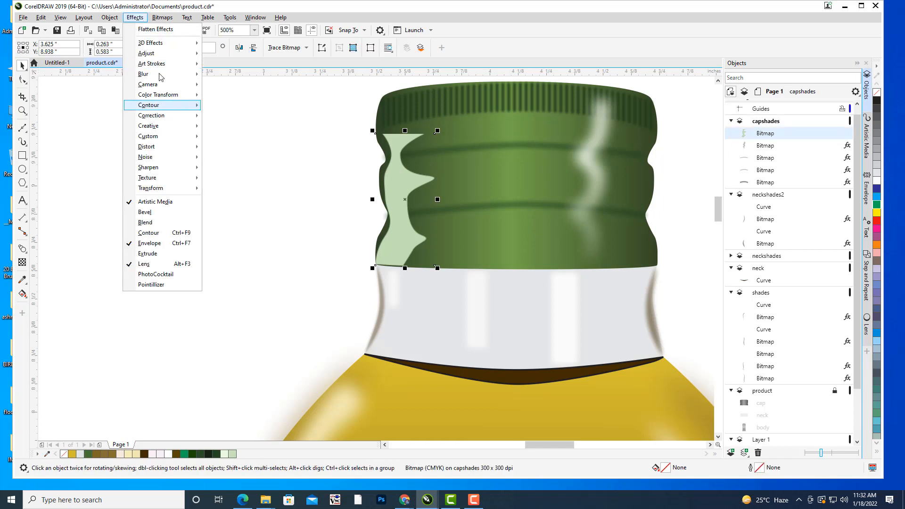
mouse_move(160, 75)
click(242, 87)
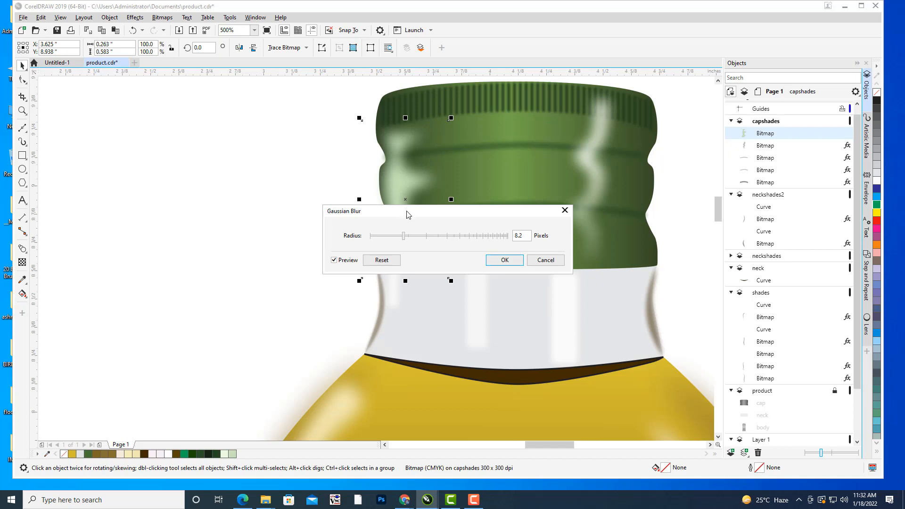
drag(408, 215, 471, 258)
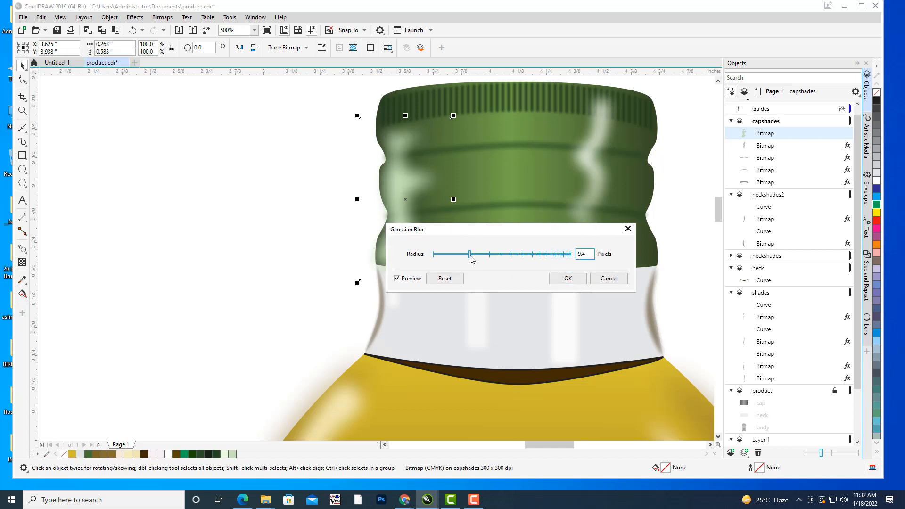
click(463, 256)
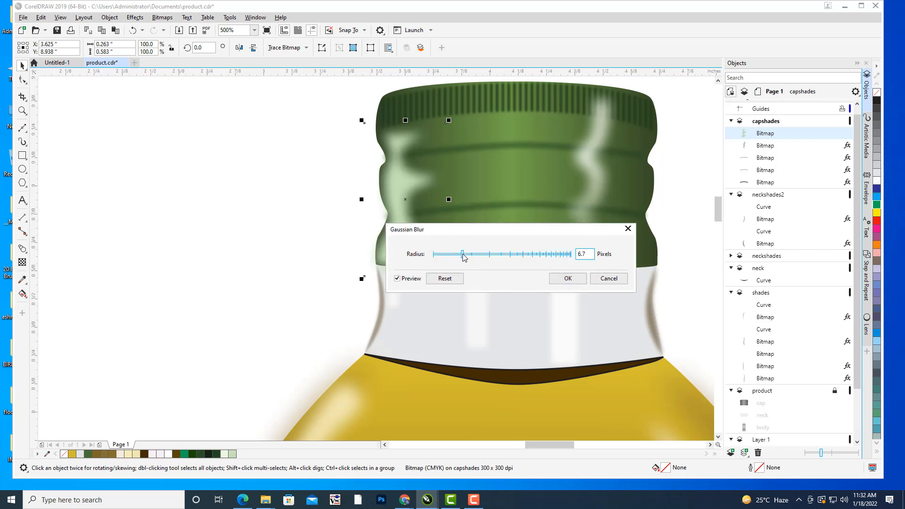
drag(466, 255, 470, 255)
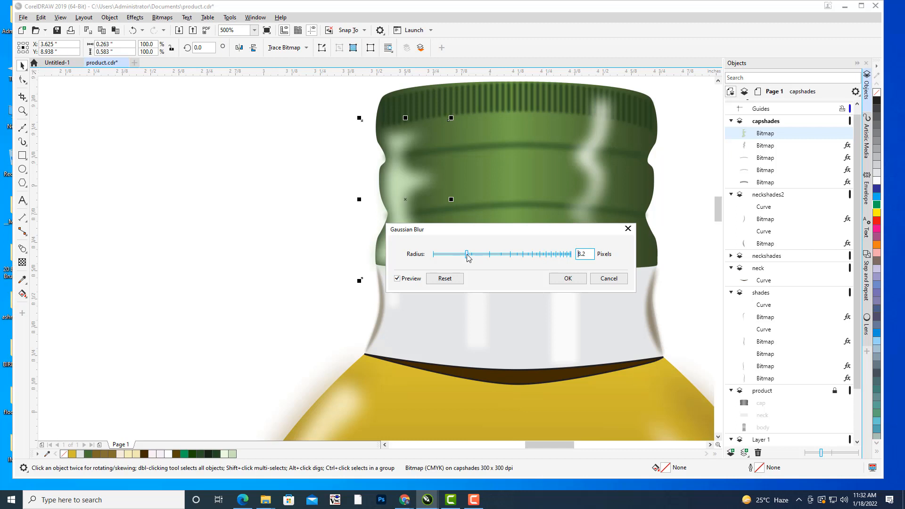
click(563, 279)
click(312, 176)
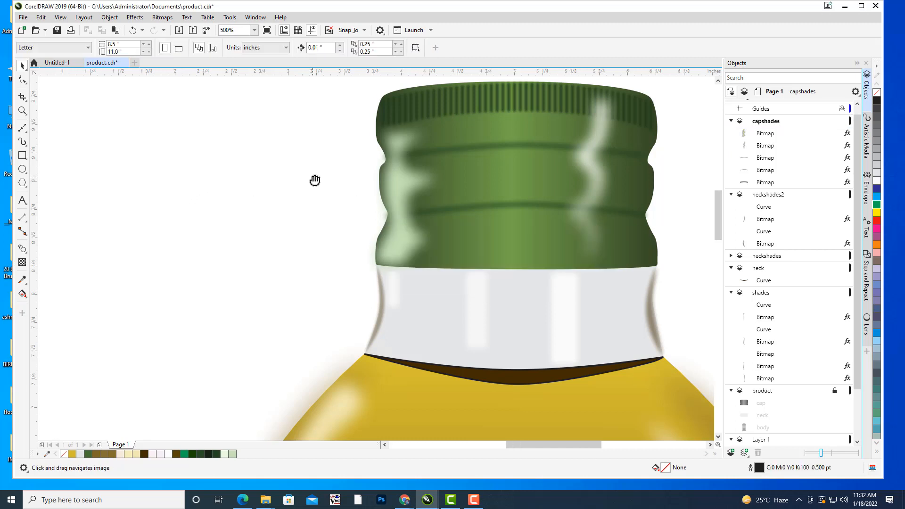
Apply a linear fountain transparency at about -177.9° to the left cap highlight, fading it out toward the cap's centre.
scroll(371, 204, down, 3)
click(406, 205)
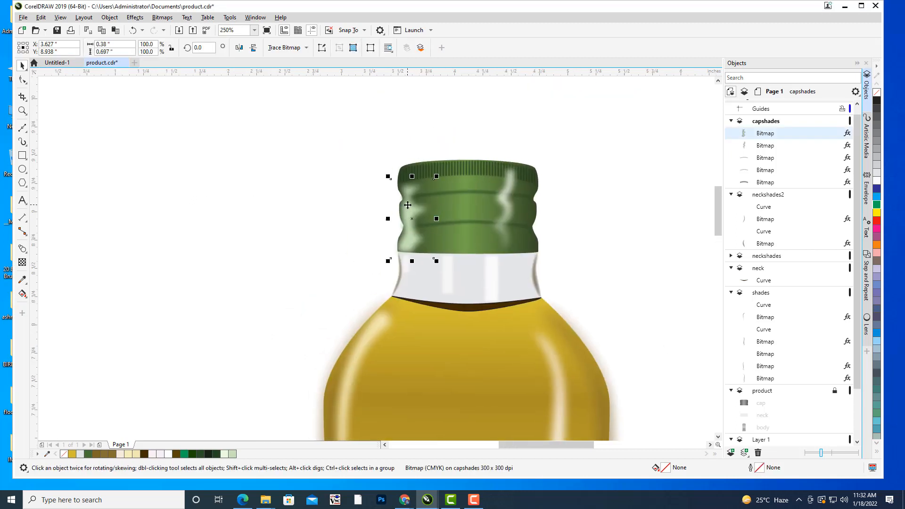
click(22, 262)
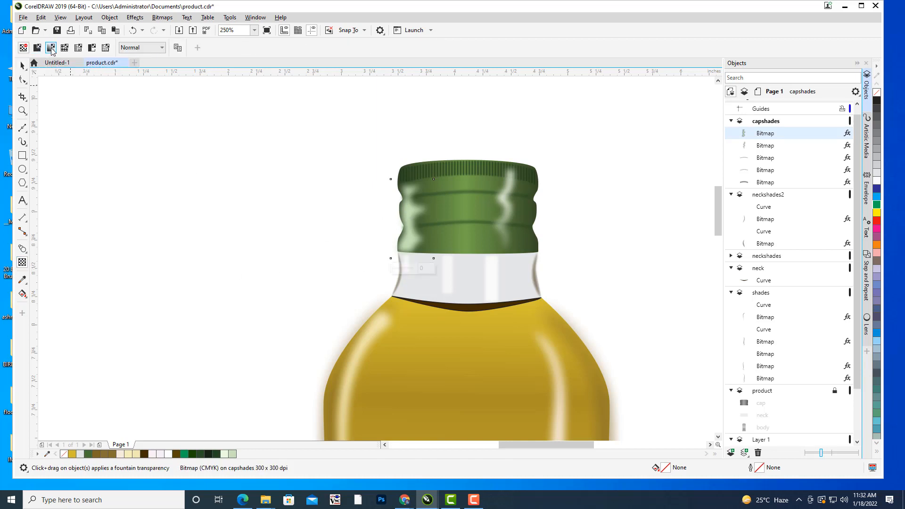
click(51, 48)
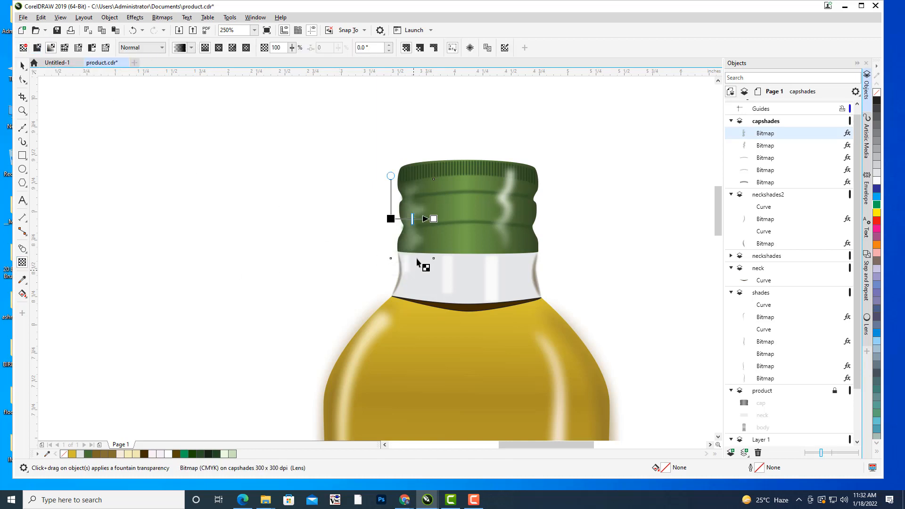
drag(432, 219, 409, 218)
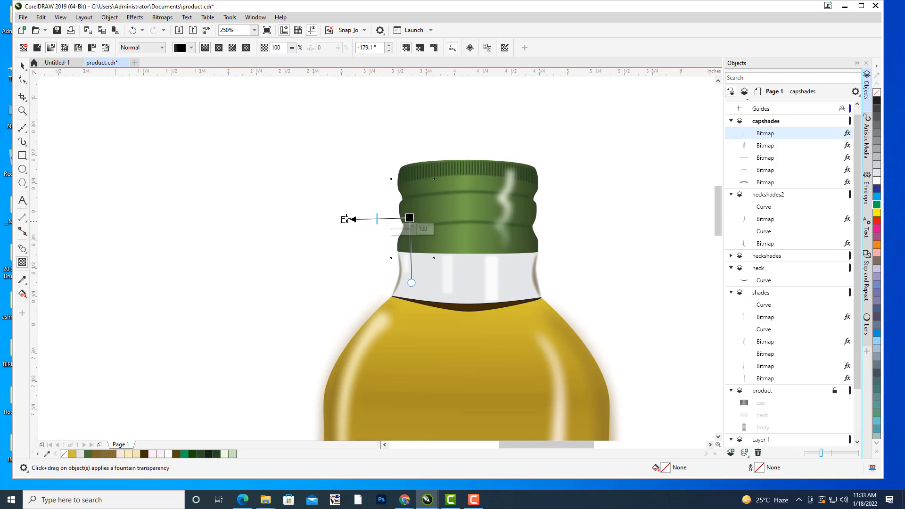
drag(345, 220, 421, 218)
click(378, 216)
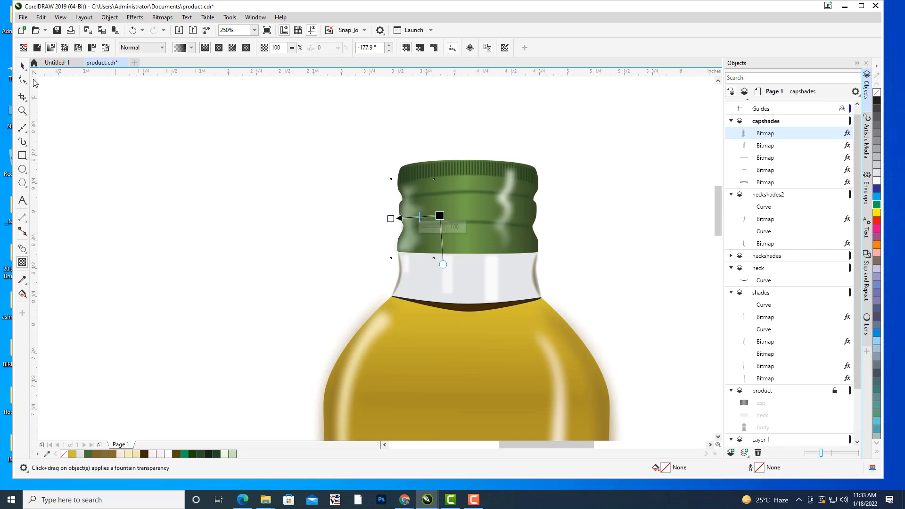
click(23, 66)
click(219, 192)
Compare the whole drawn bottle and its cap highlights with the bottle in the photo.
scroll(219, 192, down, 2)
drag(219, 193, 561, 175)
scroll(521, 187, up, 1)
scroll(565, 178, down, 1)
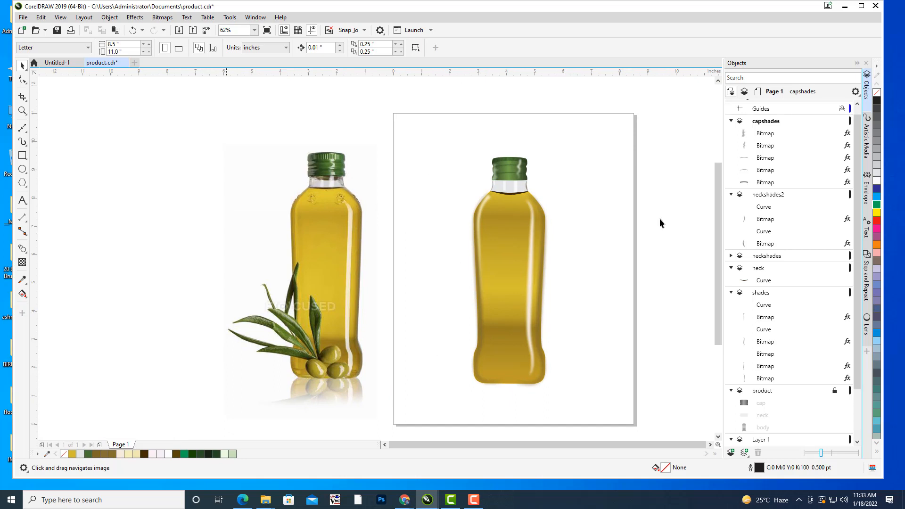
drag(502, 196, 593, 187)
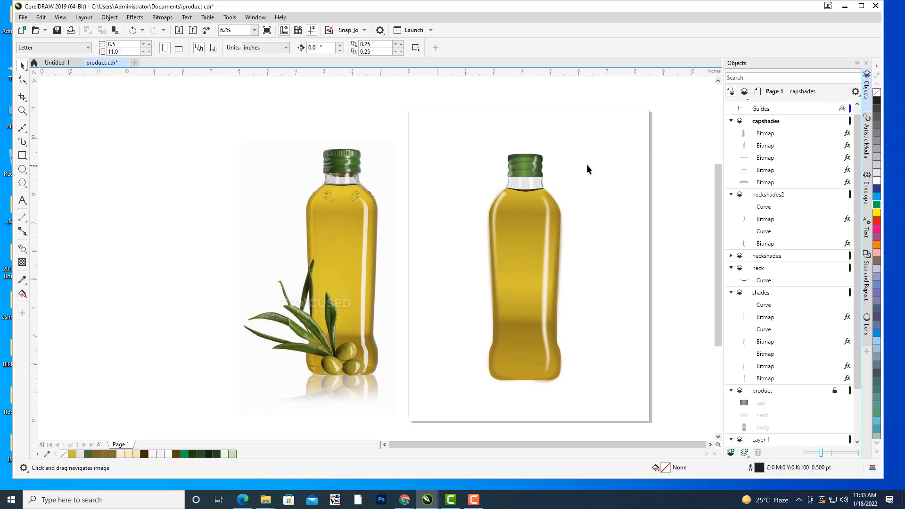
Unlock the product layer so that the bottle's cap, neck and body shapes can be edited.
drag(588, 169, 558, 212)
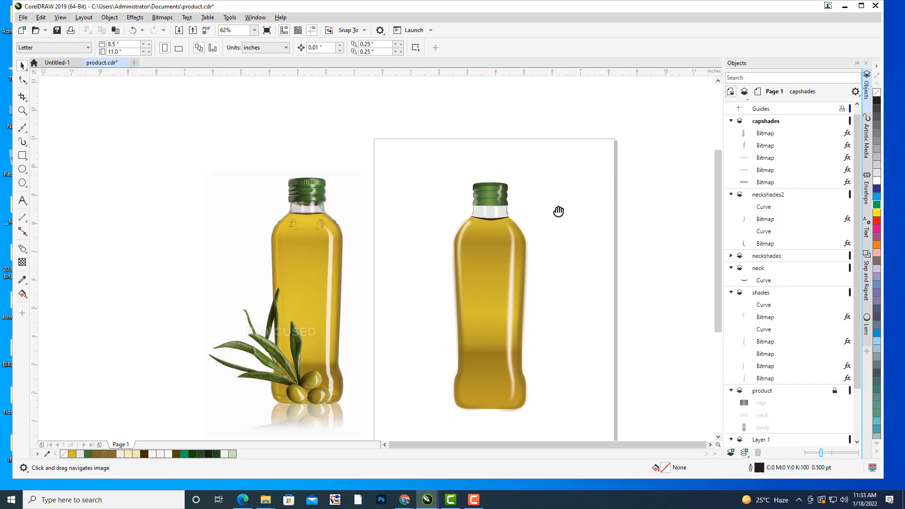
scroll(541, 205, up, 2)
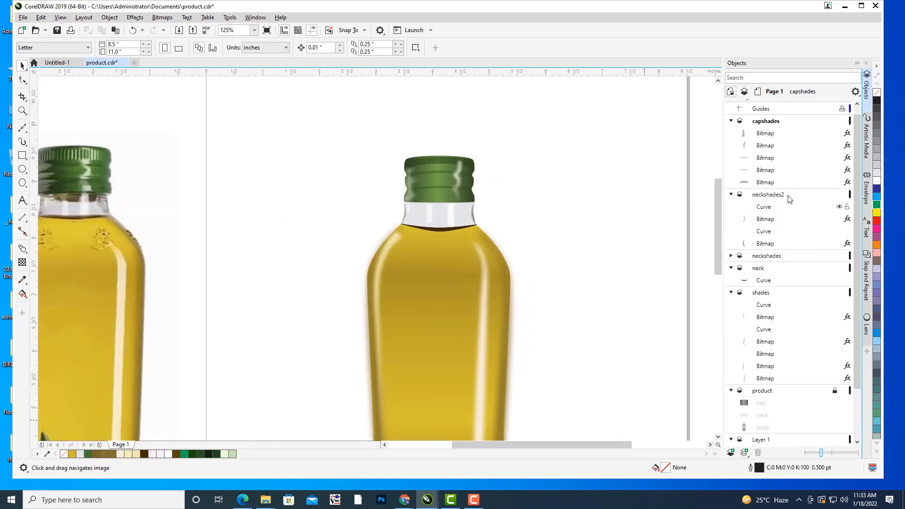
scroll(790, 198, up, 1)
click(778, 131)
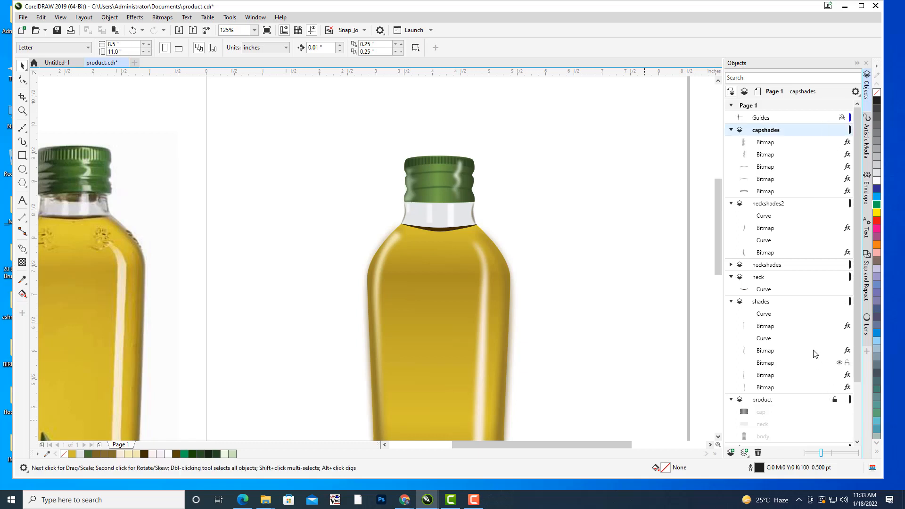
scroll(816, 355, down, 1)
click(835, 361)
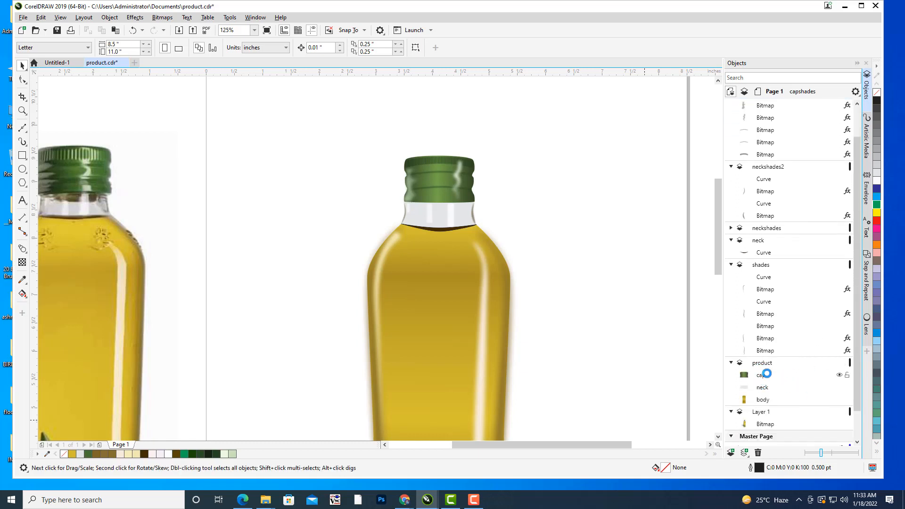
Add a node at the middle of the cap's lower edge and move it up so the edge bows slightly upward.
drag(584, 271, 612, 166)
click(763, 376)
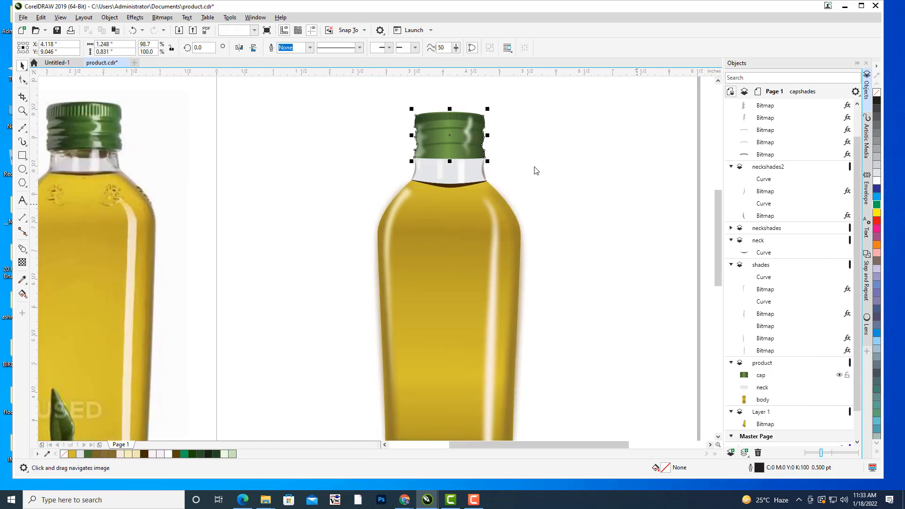
scroll(474, 216, up, 2)
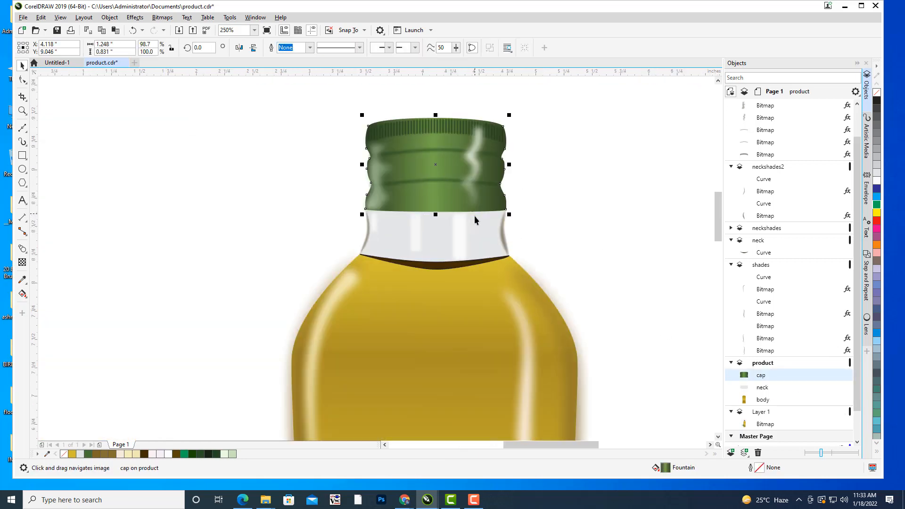
click(22, 79)
scroll(412, 242, up, 4)
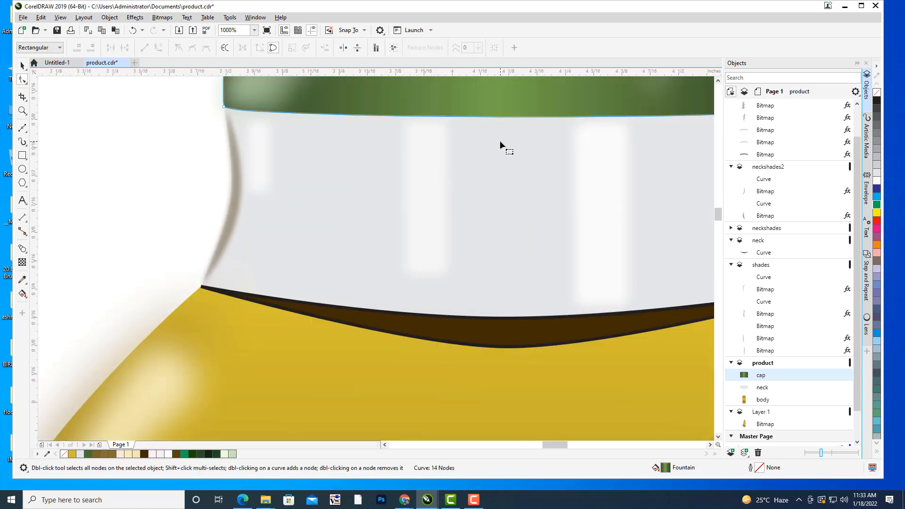
drag(500, 141, 454, 181)
double_click(460, 175)
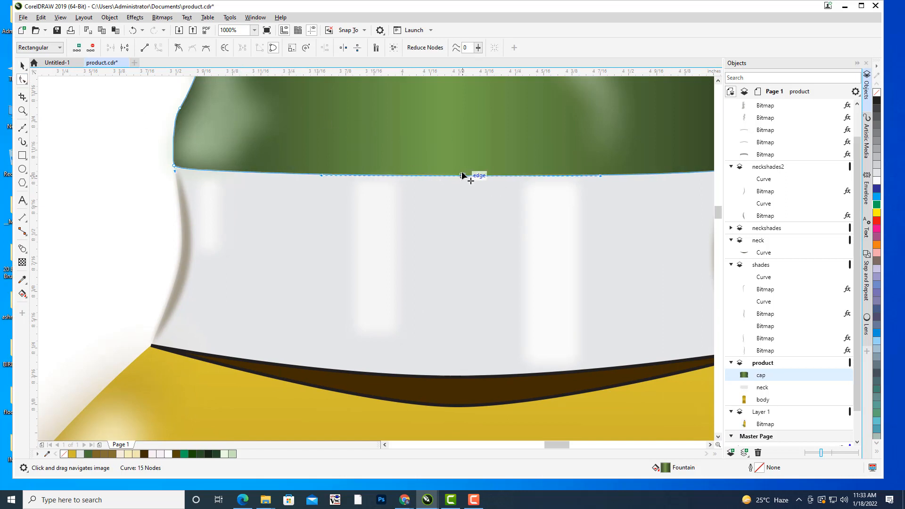
drag(464, 176, 464, 163)
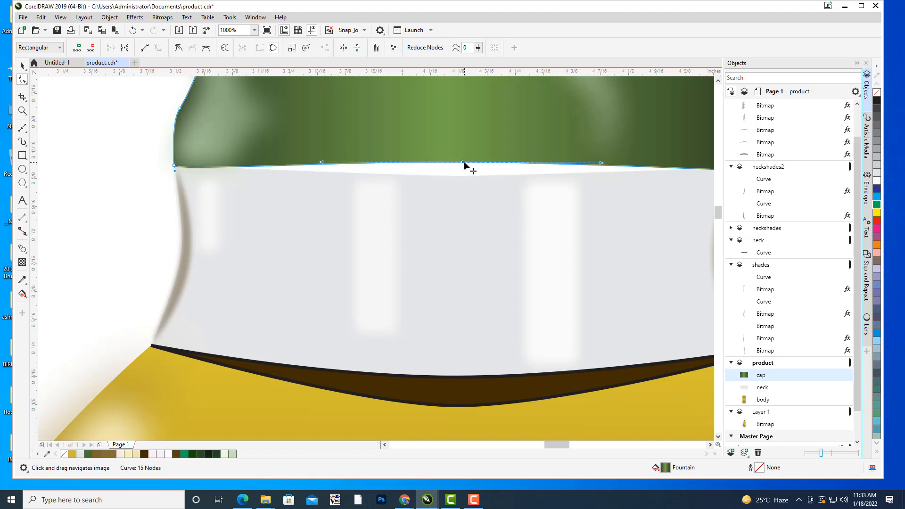
click(22, 66)
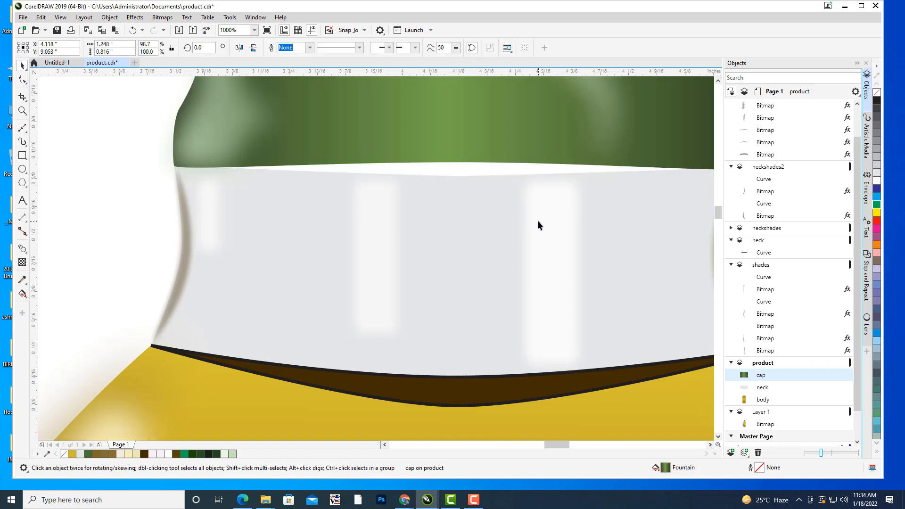
Raise the middle node of the neck shape's upper edge to close the gap below the cap.
click(460, 189)
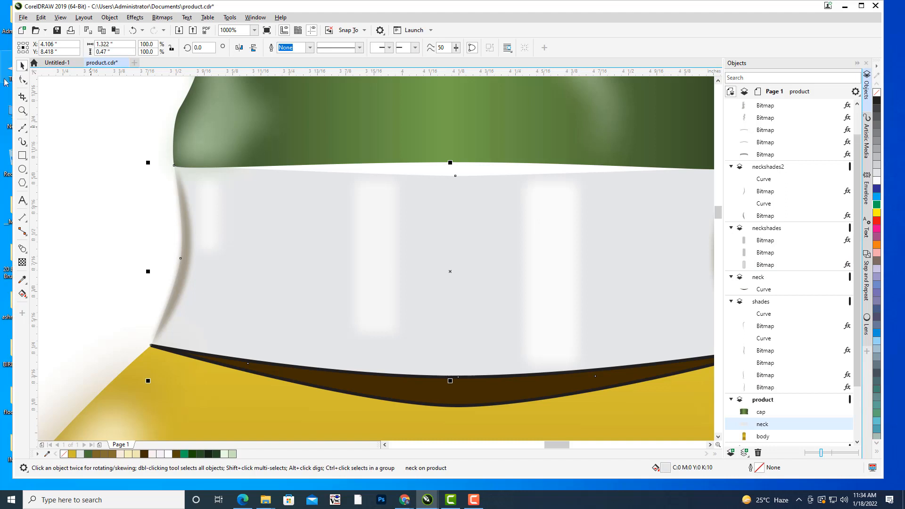
click(22, 80)
click(490, 203)
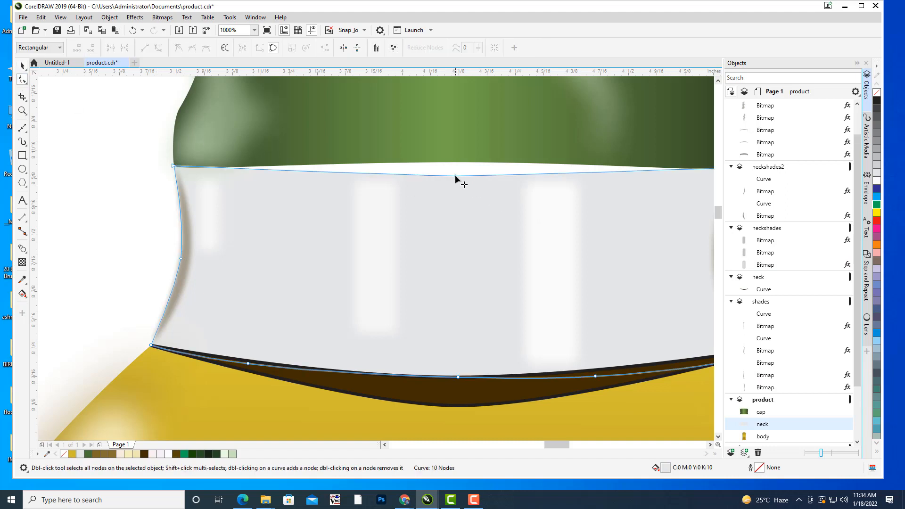
drag(455, 177, 464, 165)
scroll(494, 182, down, 1)
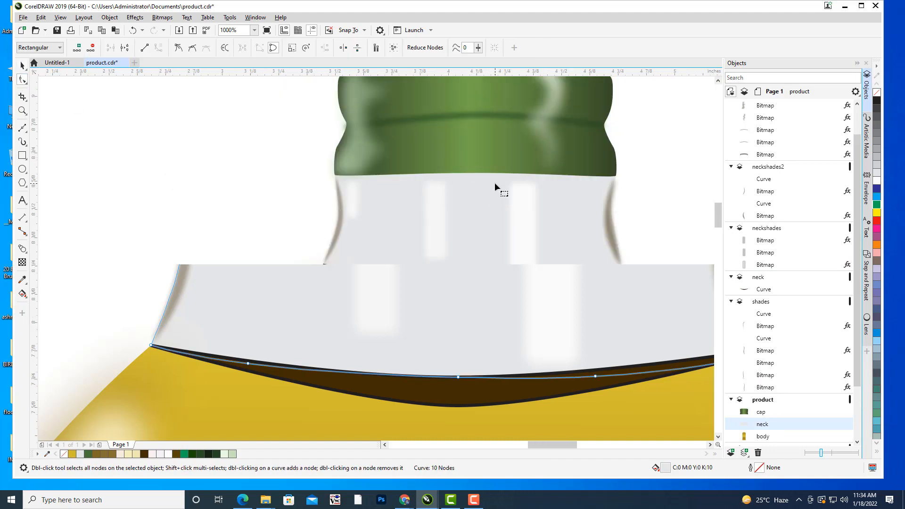
scroll(494, 183, down, 1)
click(22, 66)
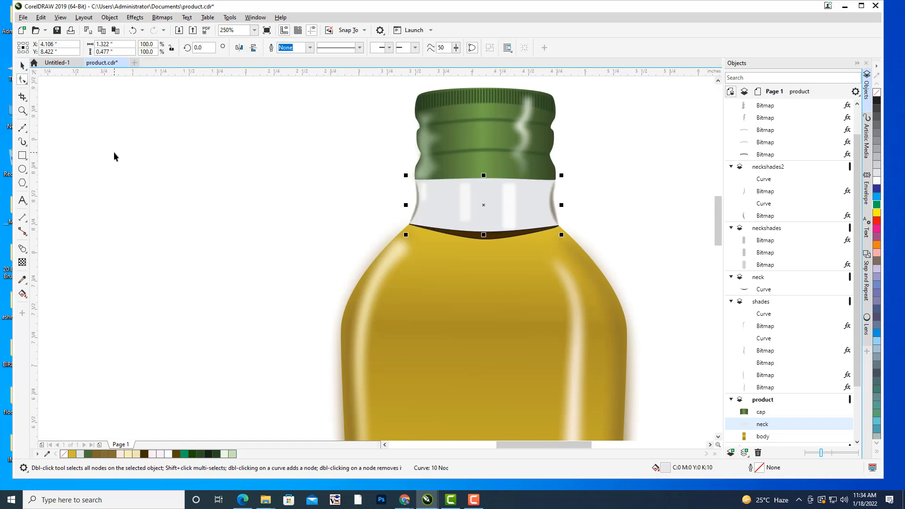
click(255, 191)
Collapse the capshades, neckshades2, neckshades and neck layers in the object list.
scroll(255, 191, down, 2)
drag(418, 267, 525, 216)
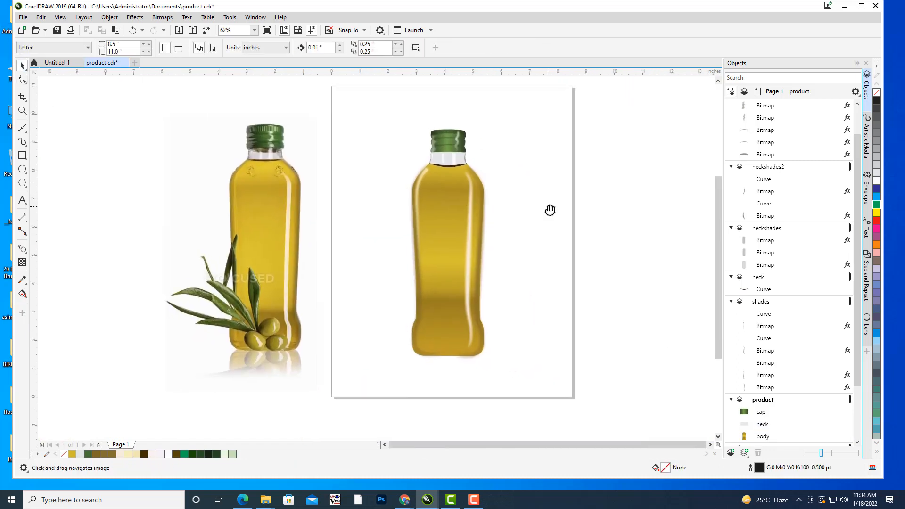
scroll(737, 208, up, 1)
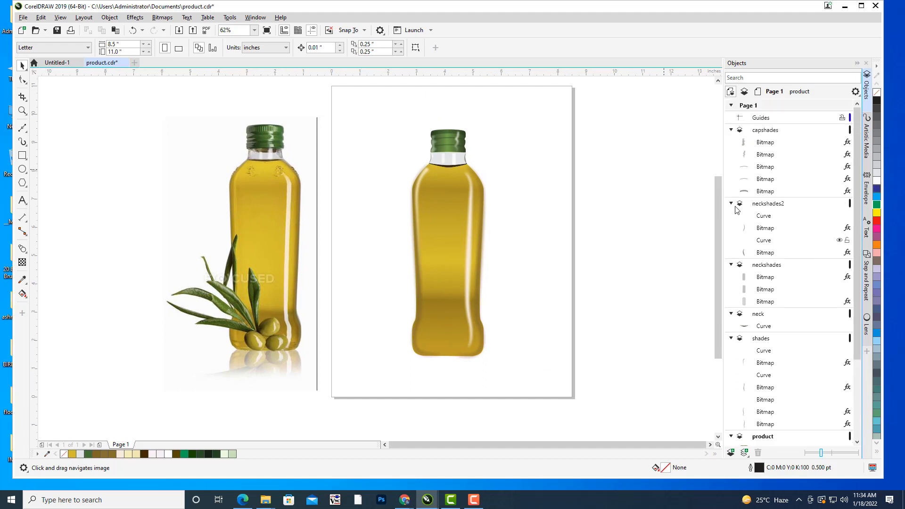
click(730, 131)
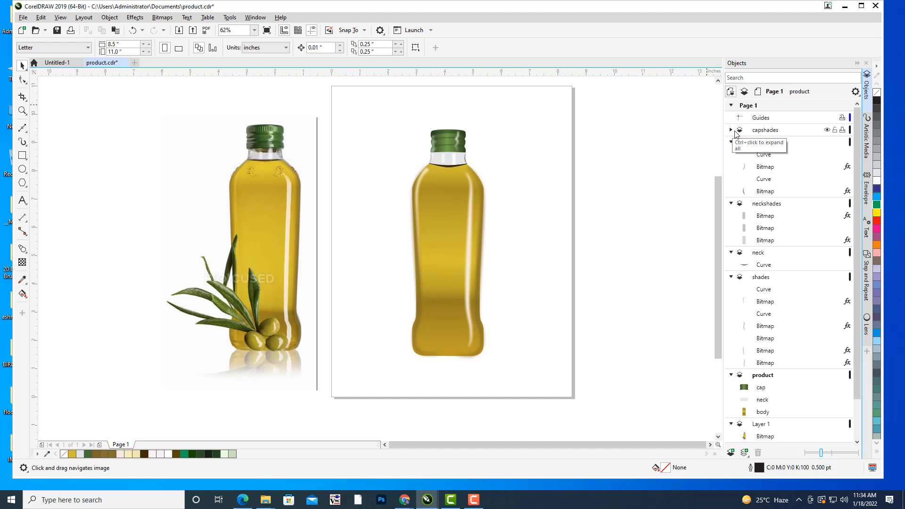
click(731, 142)
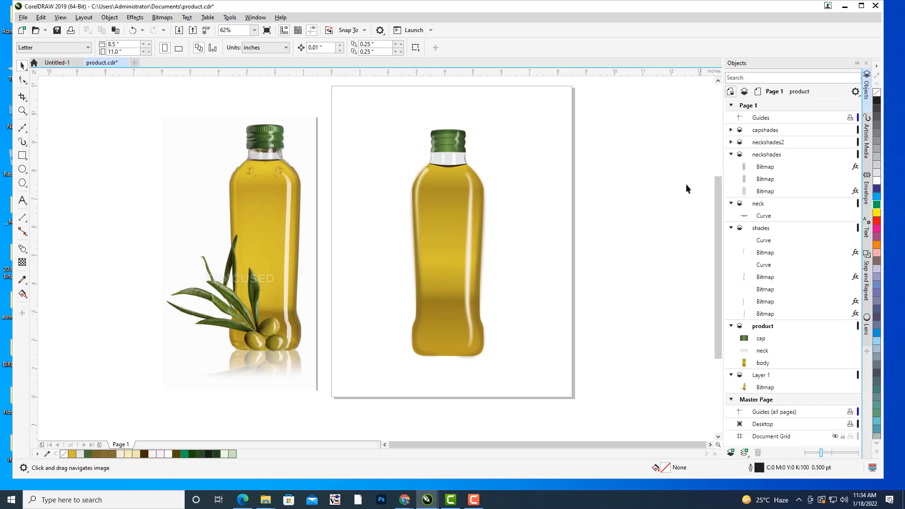
click(732, 155)
scroll(636, 162, up, 2)
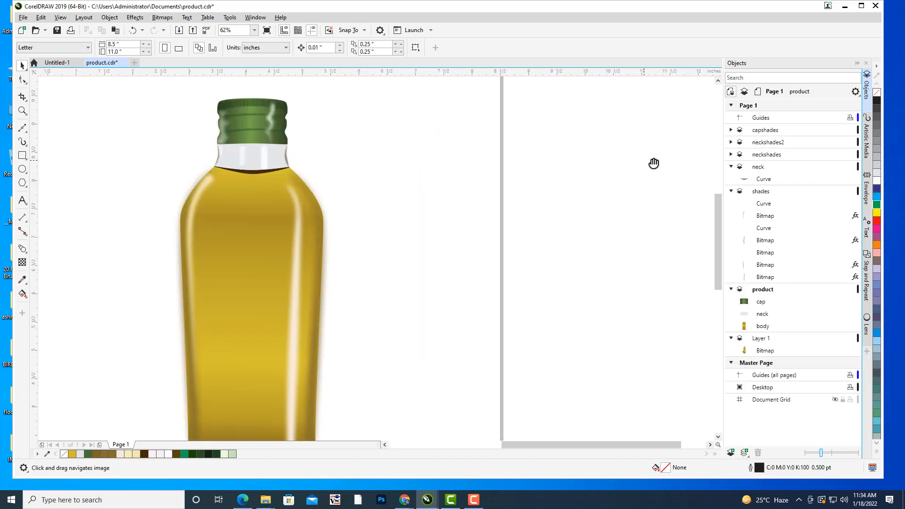
click(731, 167)
scroll(476, 137, down, 2)
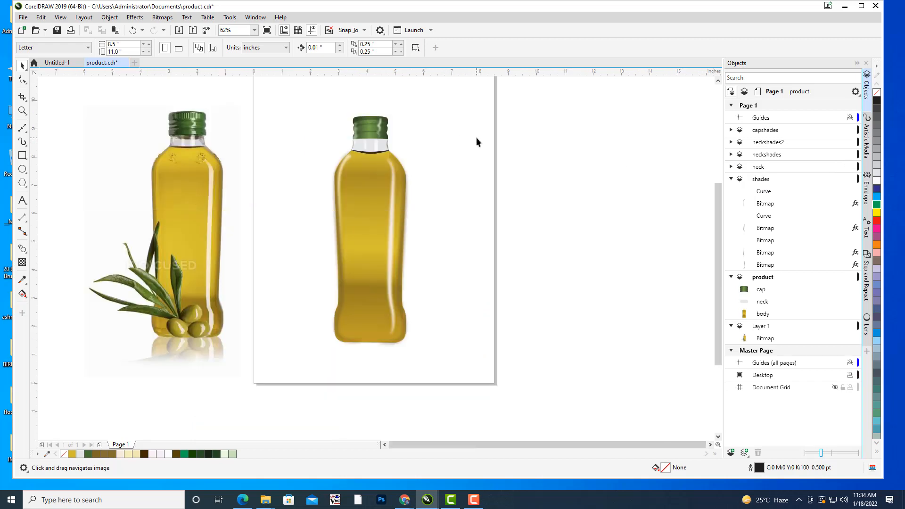
drag(477, 137, 576, 142)
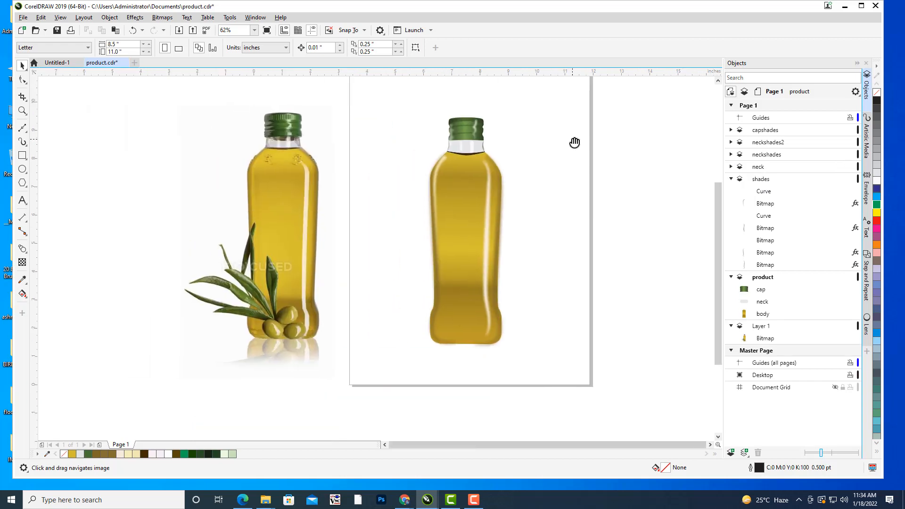
Hide Layer 1, which holds the reference photo of the oil bottle.
click(769, 329)
click(836, 326)
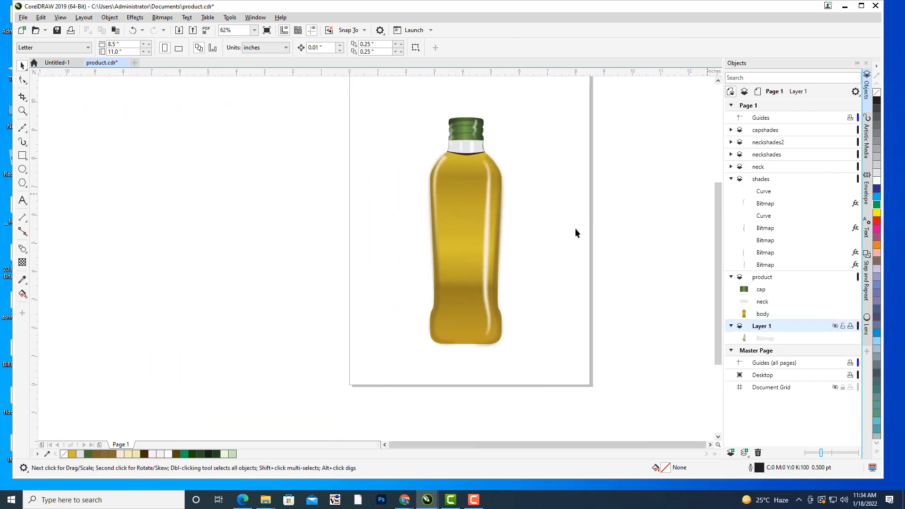
drag(568, 190, 590, 174)
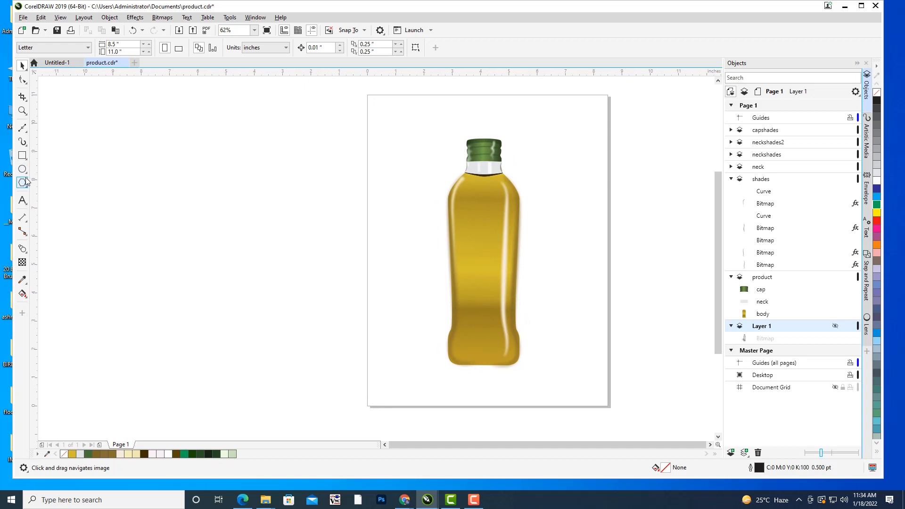
Choose the Rectangle tool and add a new layer above the capshades layer.
click(22, 155)
drag(423, 202, 445, 196)
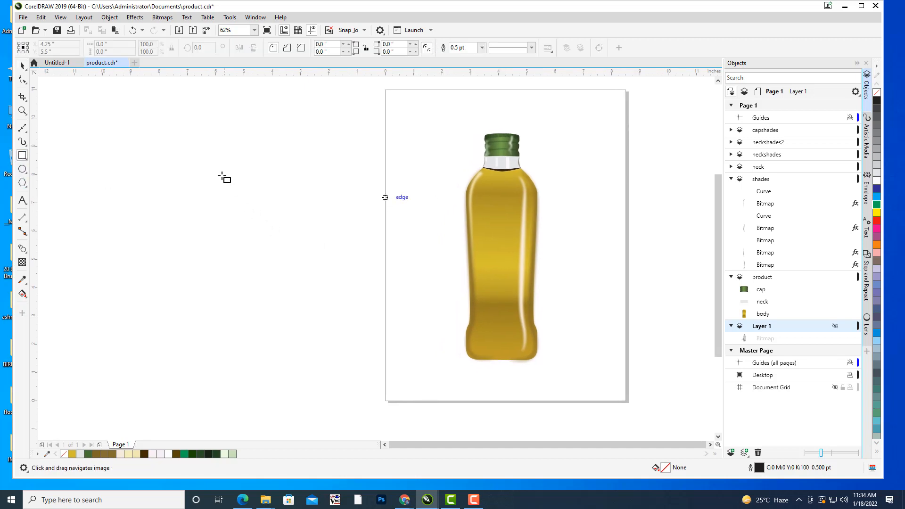
click(262, 183)
key(Return)
click(760, 130)
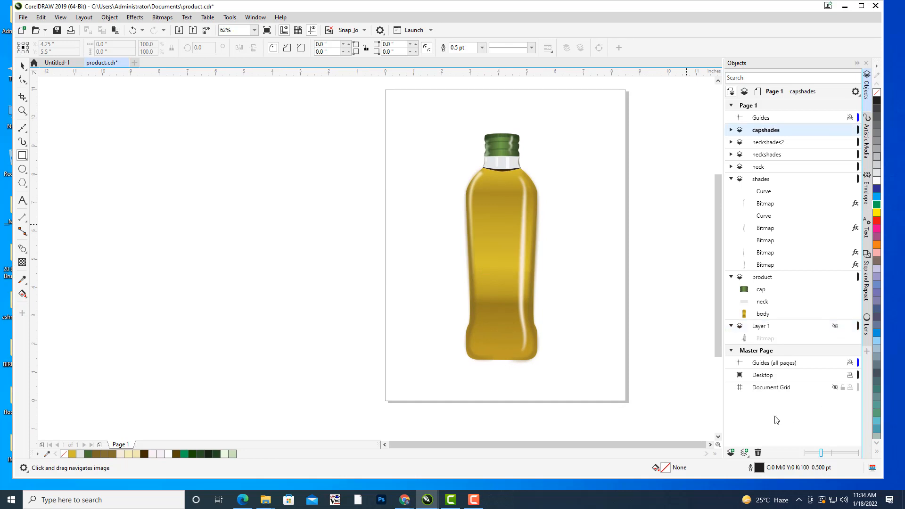
click(730, 450)
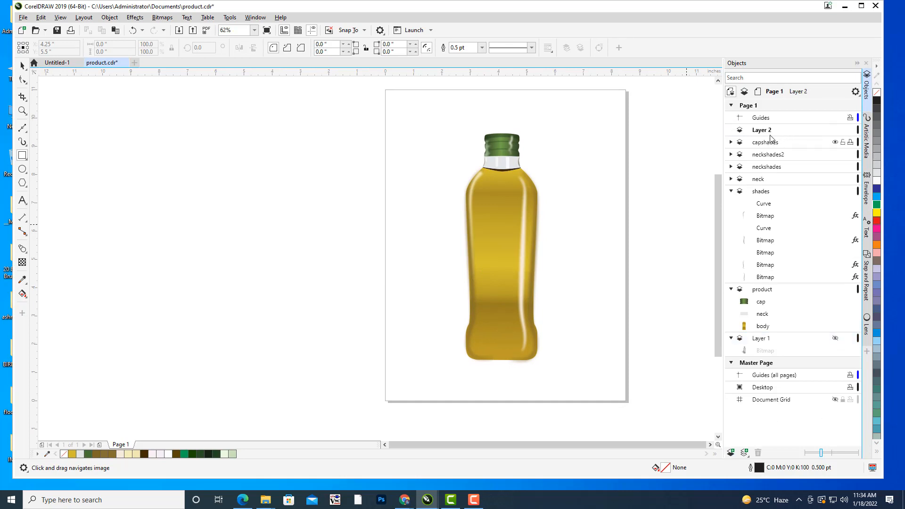
Draw a rectangle about 3.5 by 6.45 inches beside the page and round its corners to about 0.85 inch.
mouse_move(209, 152)
mouse_down()
mouse_move(305, 310)
mouse_move(308, 336)
mouse_up()
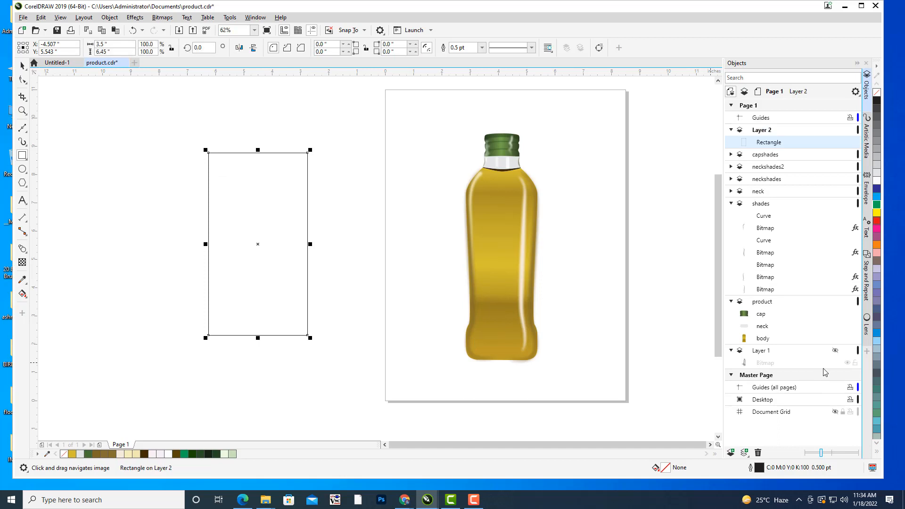
click(24, 80)
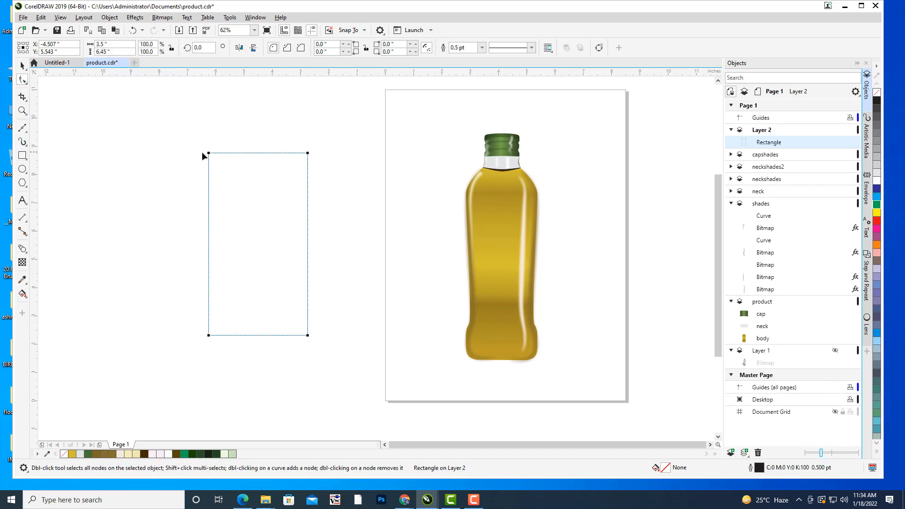
drag(210, 156, 233, 152)
click(22, 66)
click(313, 203)
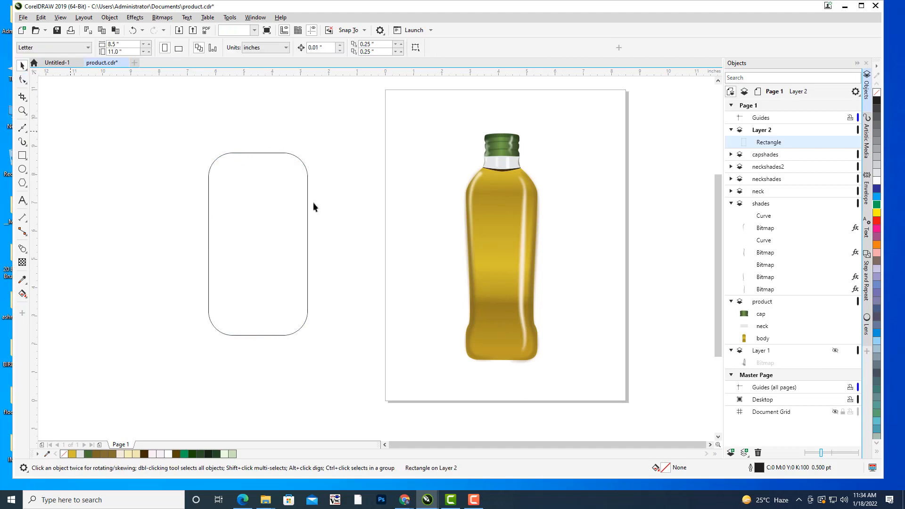
Fill the rounded rectangle white and place it closer to the page, scaled to about 3.44 by 6.33 inches.
click(304, 167)
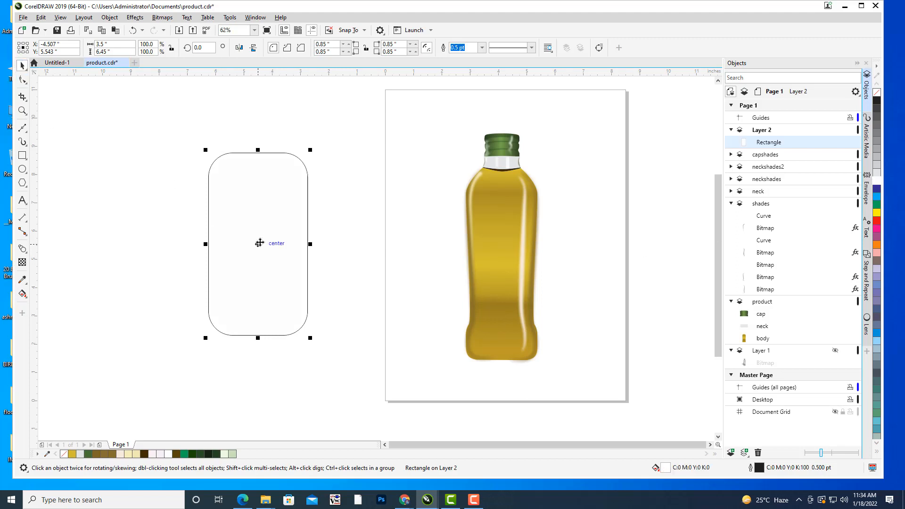
drag(272, 249, 343, 262)
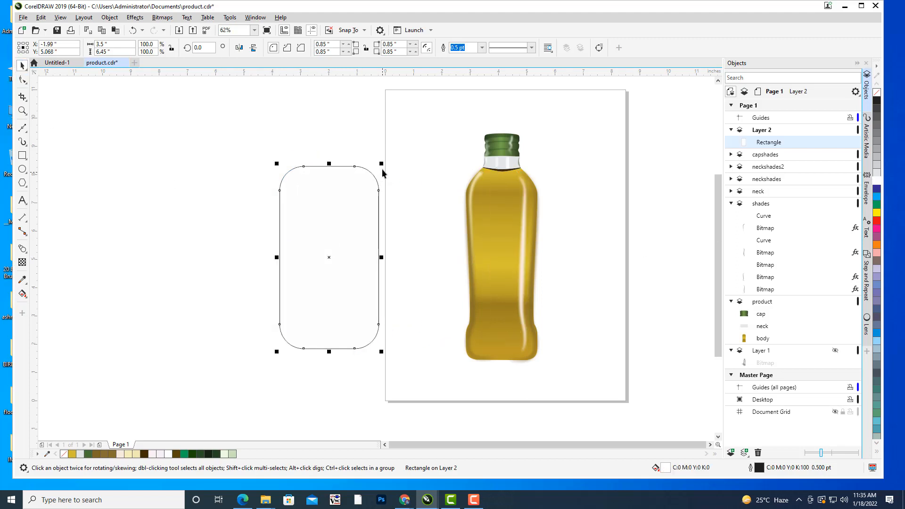
drag(381, 164, 381, 165)
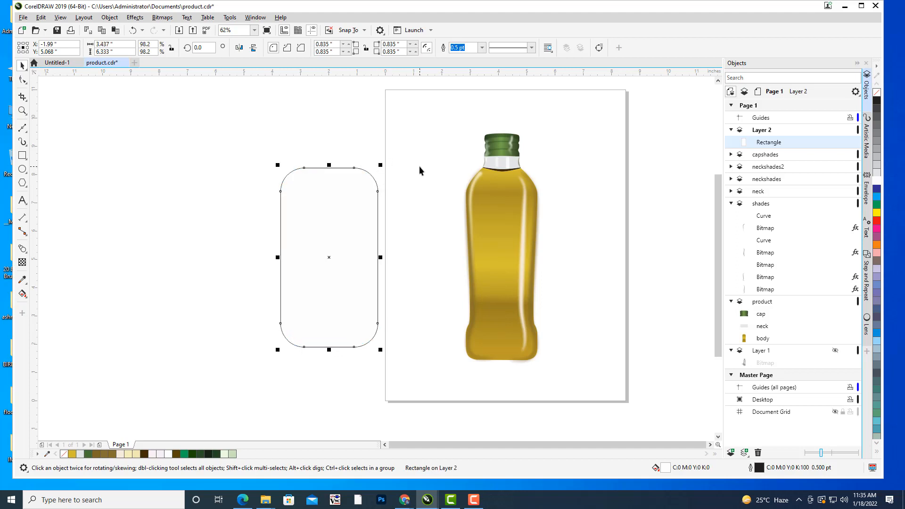
Duplicate the rounded rectangle in place and shrink the copy about its center to about 3.17 by 5.84 inches.
key(ctrl+c)
key(ctrl+v)
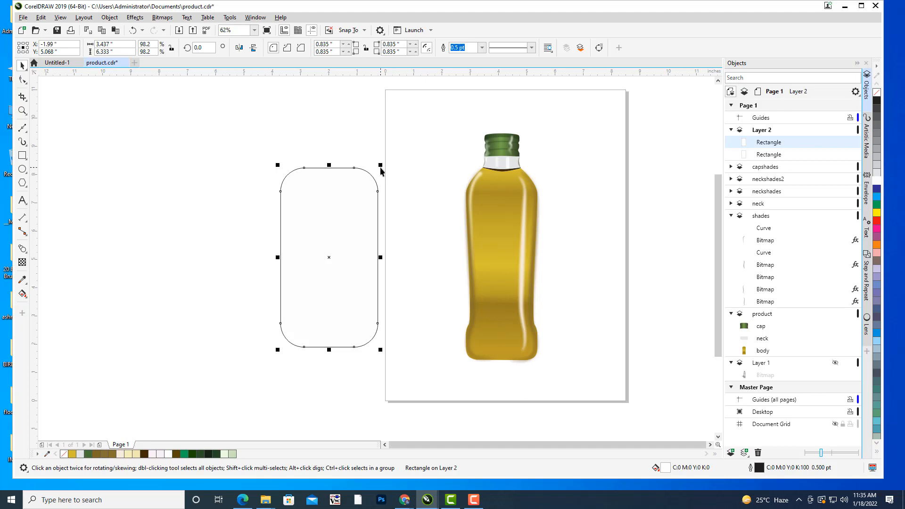
drag(382, 162, 378, 168)
click(377, 134)
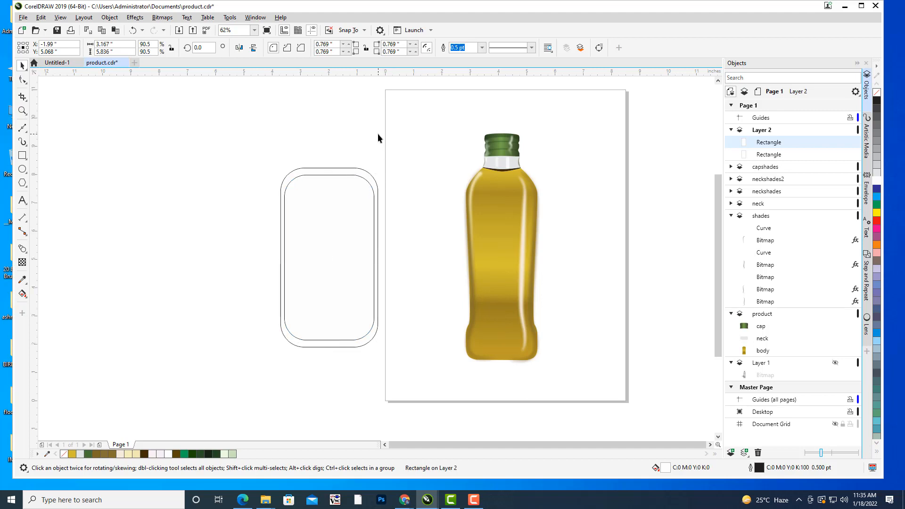
Set the outline width of the inner rounded rectangle to 2.0 pt.
click(358, 177)
click(472, 47)
click(481, 47)
click(459, 100)
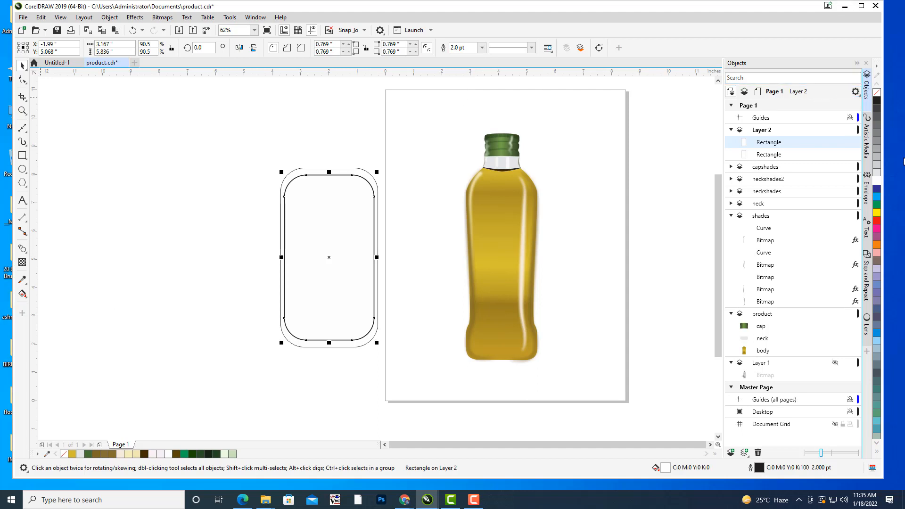
Remove the inner rounded rectangle's fill and lower the outer rectangle's top edge until it is about 6.19 inches high.
click(877, 92)
click(329, 201)
click(328, 171)
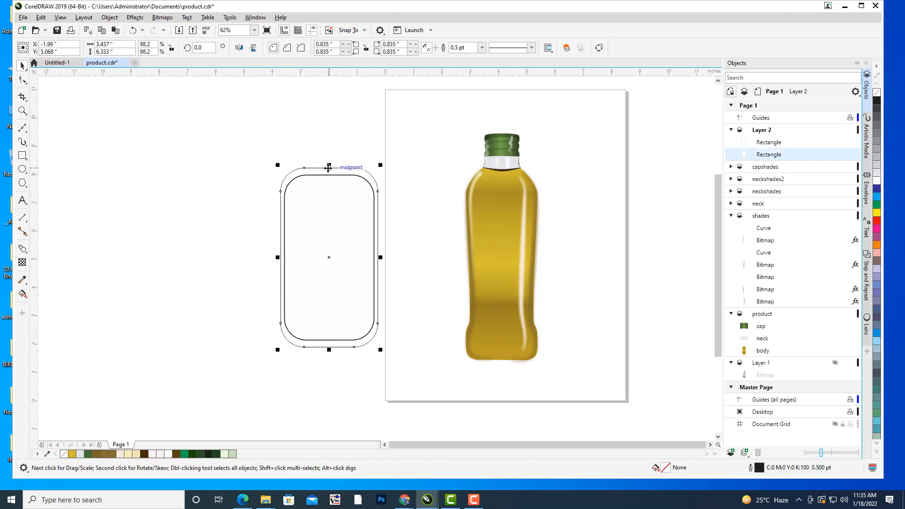
scroll(325, 170, up, 2)
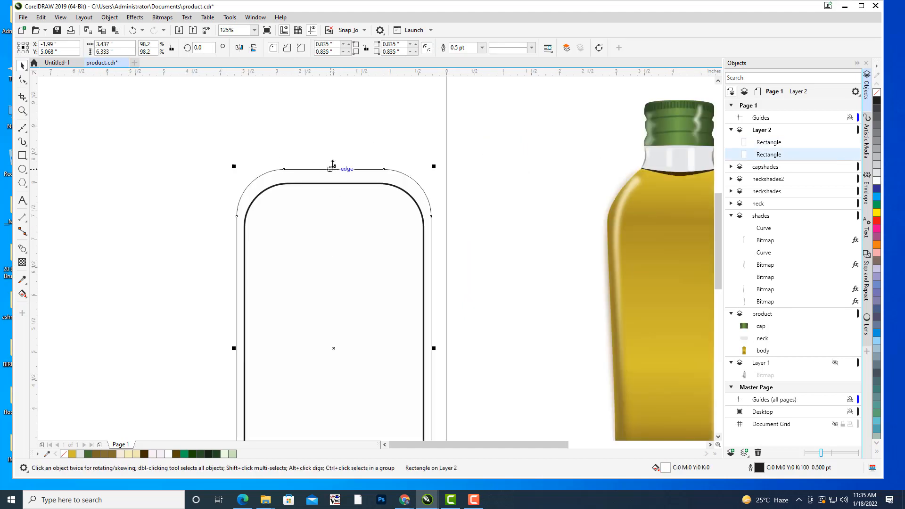
drag(334, 167, 334, 178)
click(342, 154)
scroll(370, 151, down, 1)
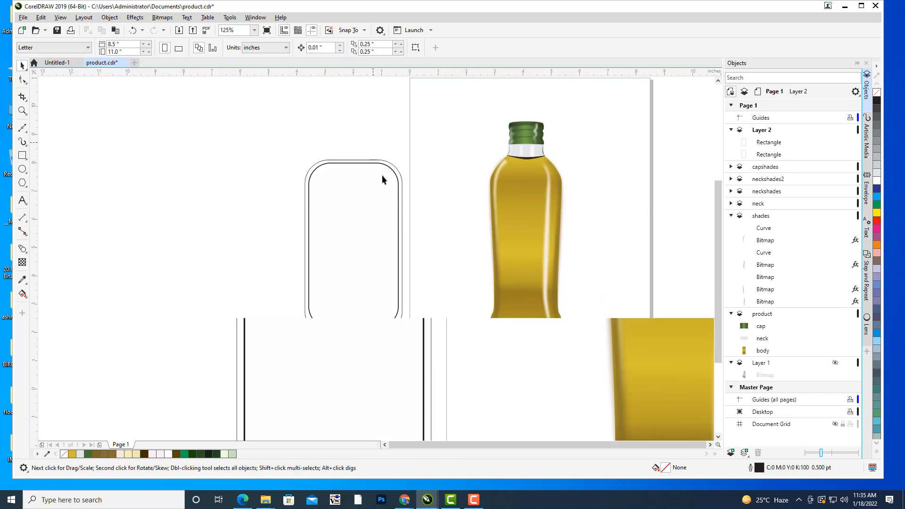
Raise the outer rounded rectangle's bottom edge to even out the border, making it about 6.09 inches high.
drag(354, 410, 430, 245)
scroll(430, 246, up, 1)
drag(468, 177, 357, 367)
scroll(375, 290, down, 1)
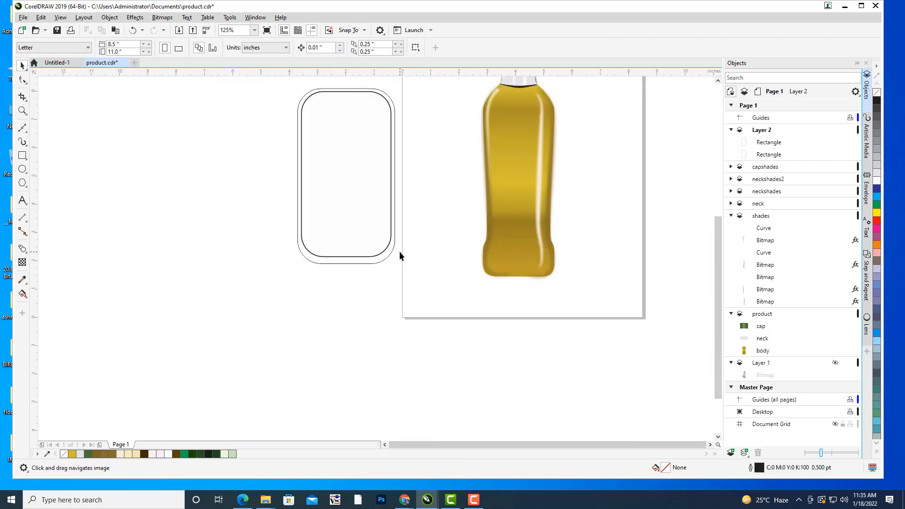
click(333, 264)
scroll(338, 270, up, 1)
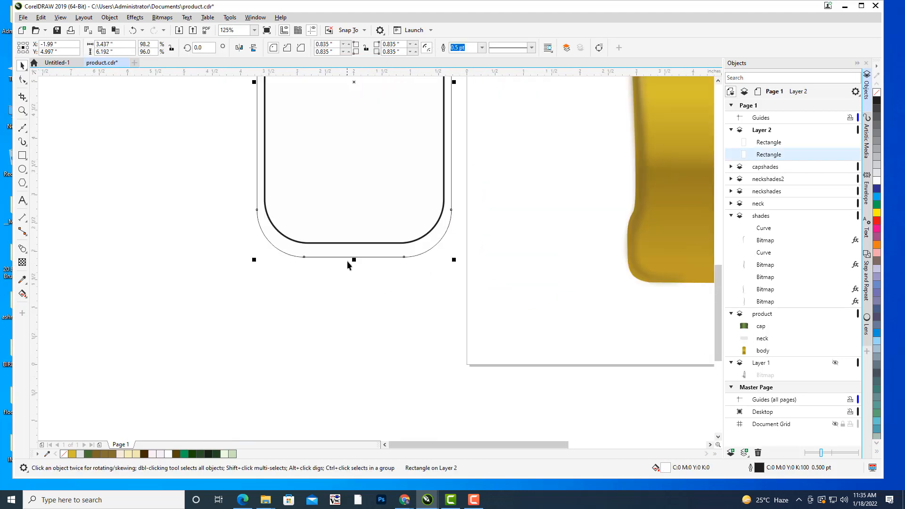
click(372, 292)
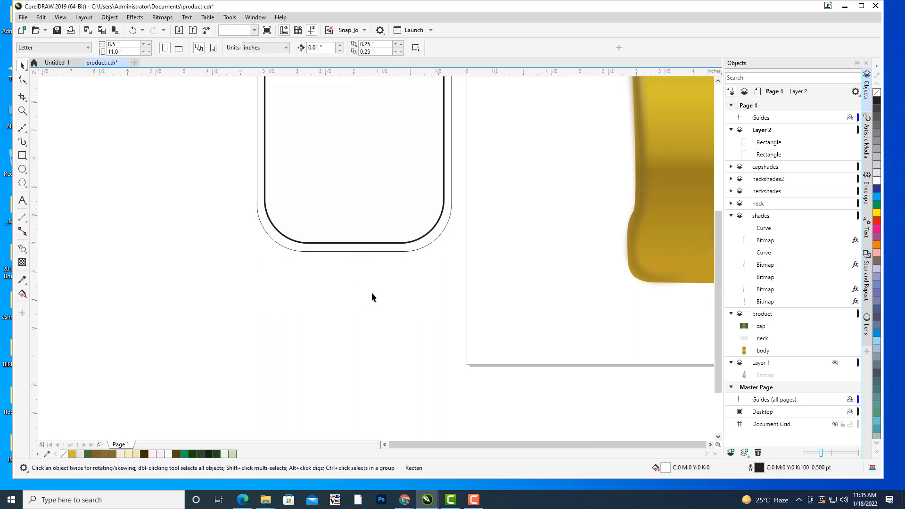
scroll(371, 292, down, 1)
drag(436, 270, 426, 283)
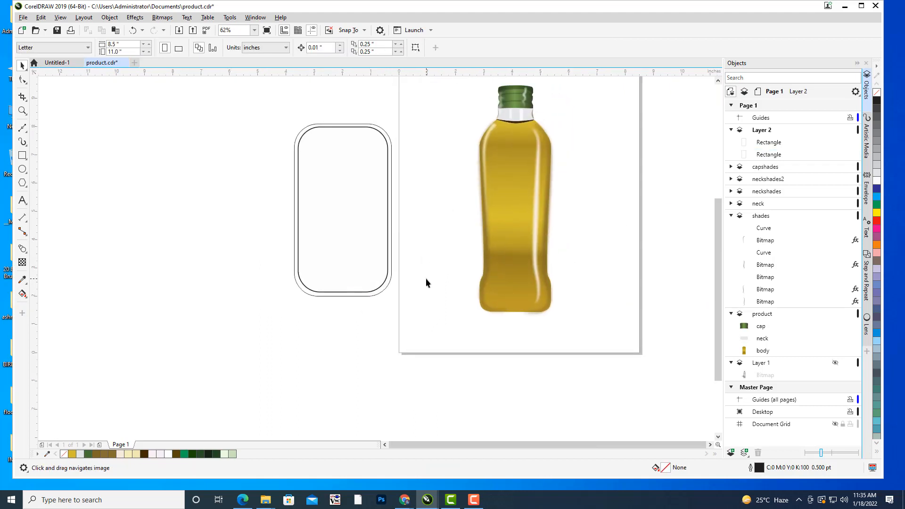
Group the two rounded rectangles of the label into one object.
drag(345, 199, 349, 237)
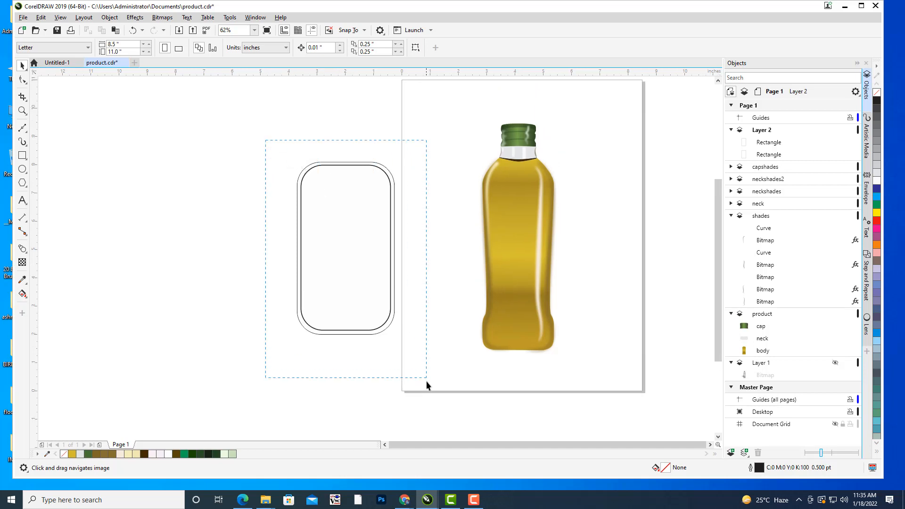
drag(426, 381, 428, 386)
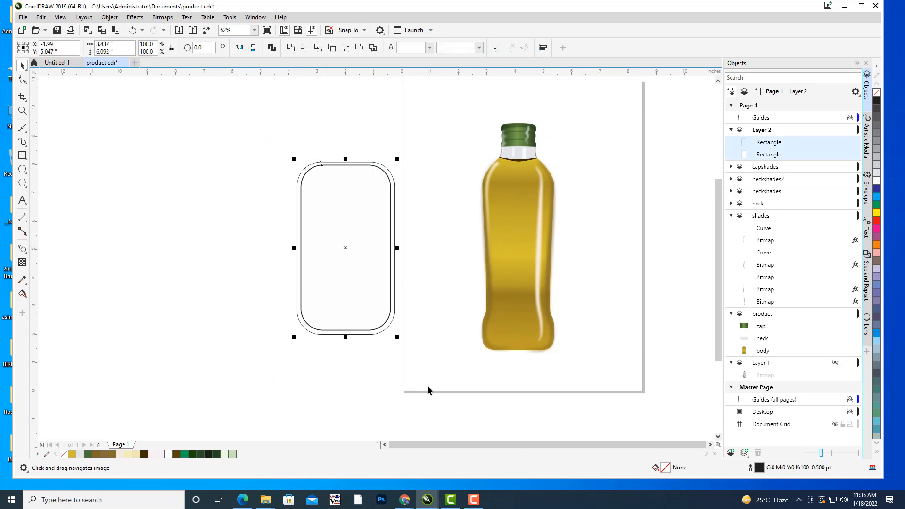
key(ctrl+g)
click(413, 363)
click(308, 176)
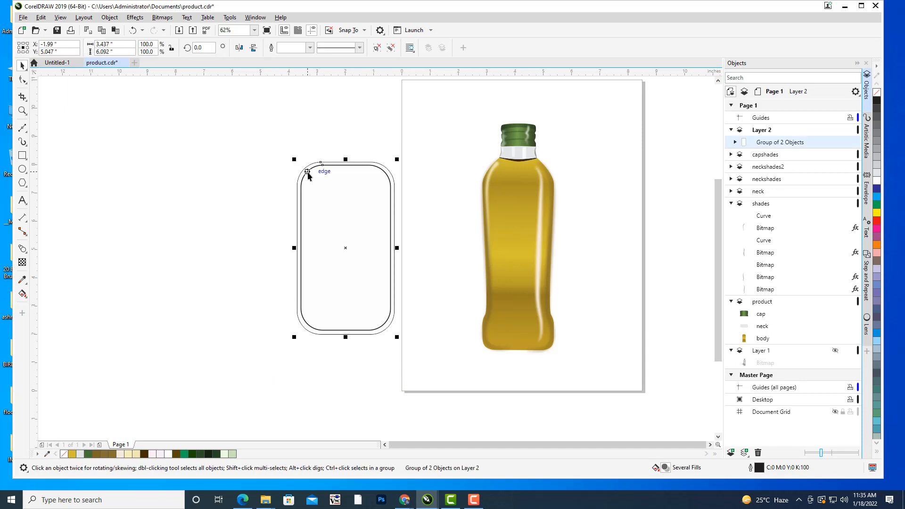
drag(383, 145, 361, 150)
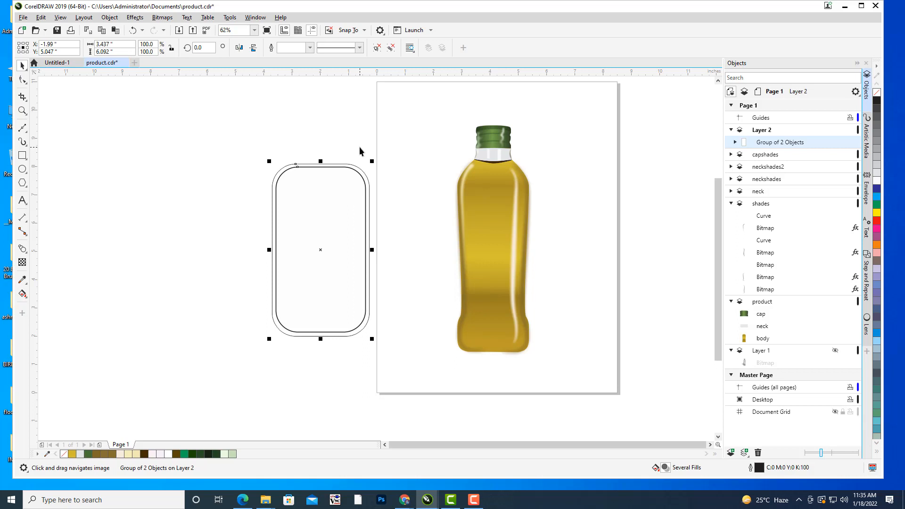
Move the label group to the page's right edge beside the bottle and scale it down to a bit over half its size.
drag(407, 130, 438, 112)
drag(393, 226, 614, 220)
drag(651, 185, 570, 171)
click(592, 212)
drag(592, 212, 602, 207)
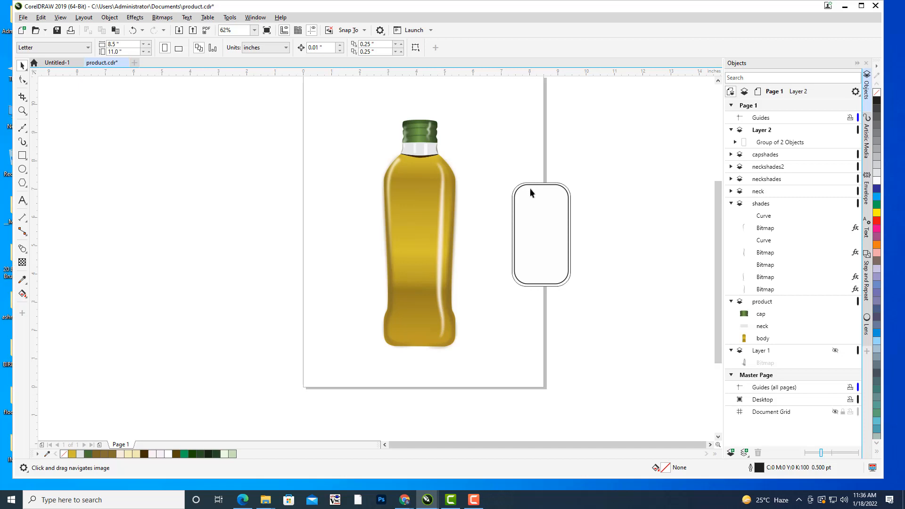
drag(503, 166, 565, 173)
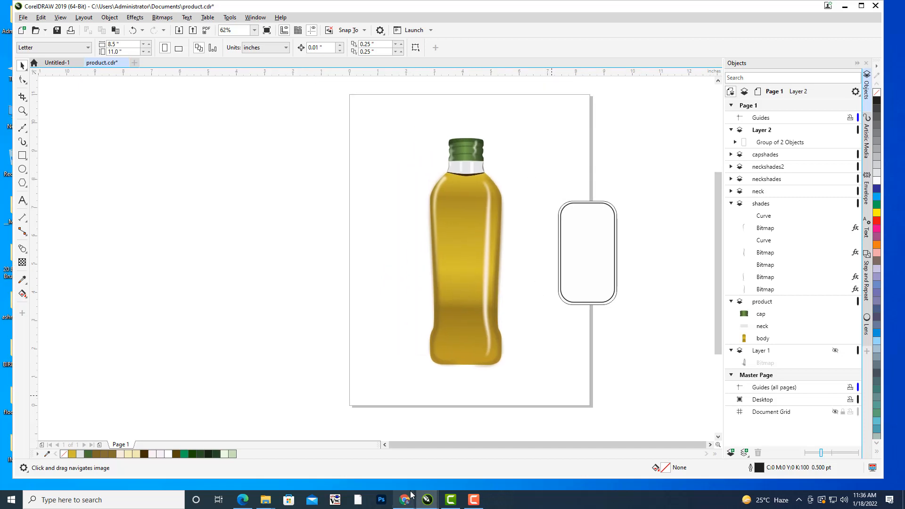
Switch to Chrome and search Google Images in a new tab for "woman hair clipart".
mouse_move(403, 499)
click(360, 461)
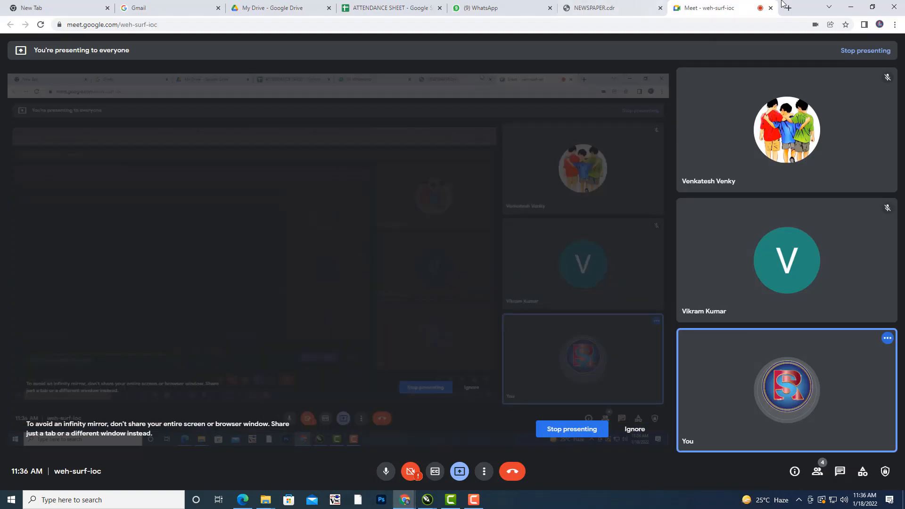
click(789, 8)
click(837, 50)
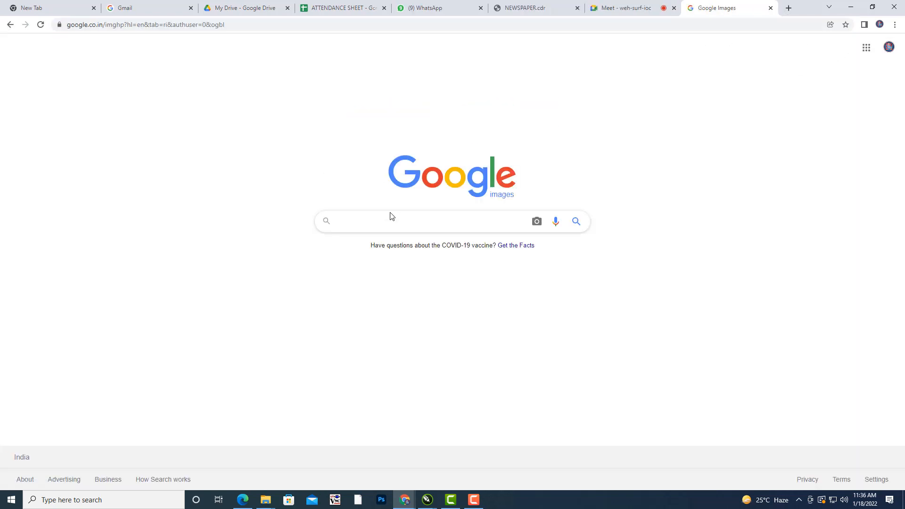
click(386, 221)
text(w)
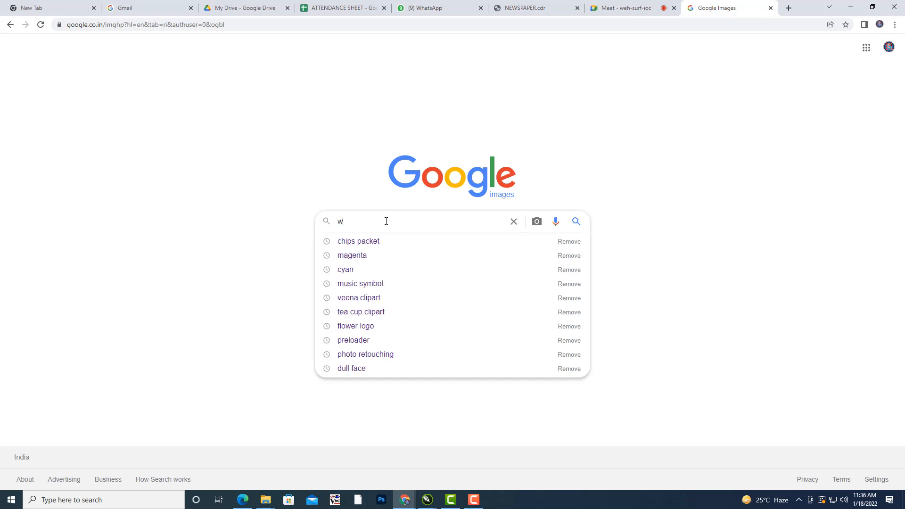
text(oman h)
key(Down)
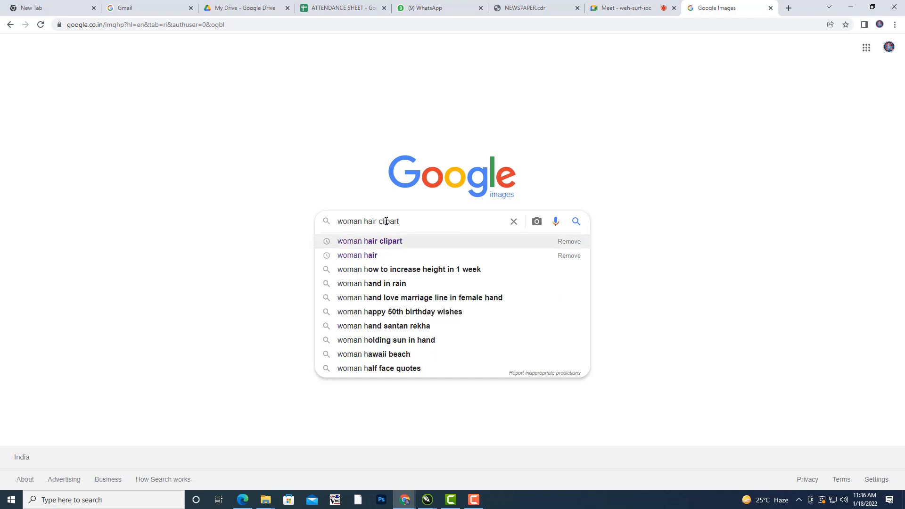
key(Return)
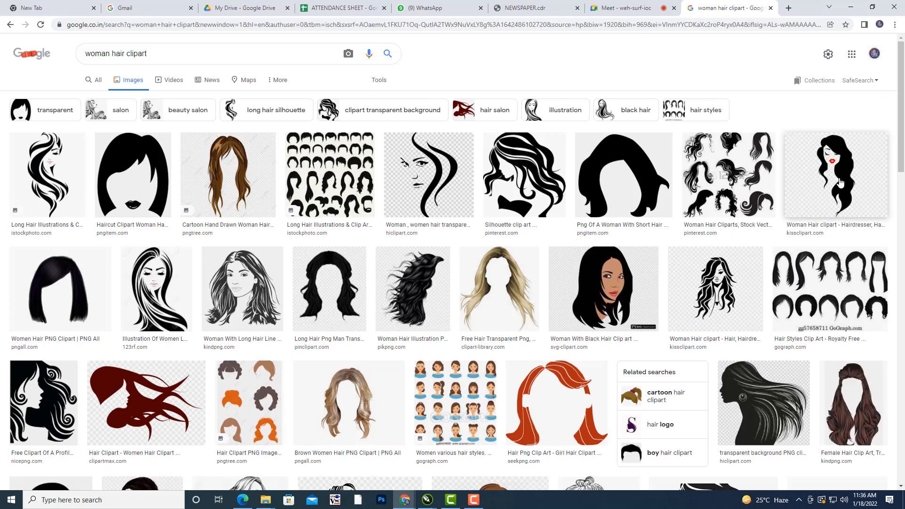
Open the clipart of the woman with long wavy black hair and red lips at full size and save it to the Desktop as clipart.jpg.
click(840, 182)
right_click(715, 139)
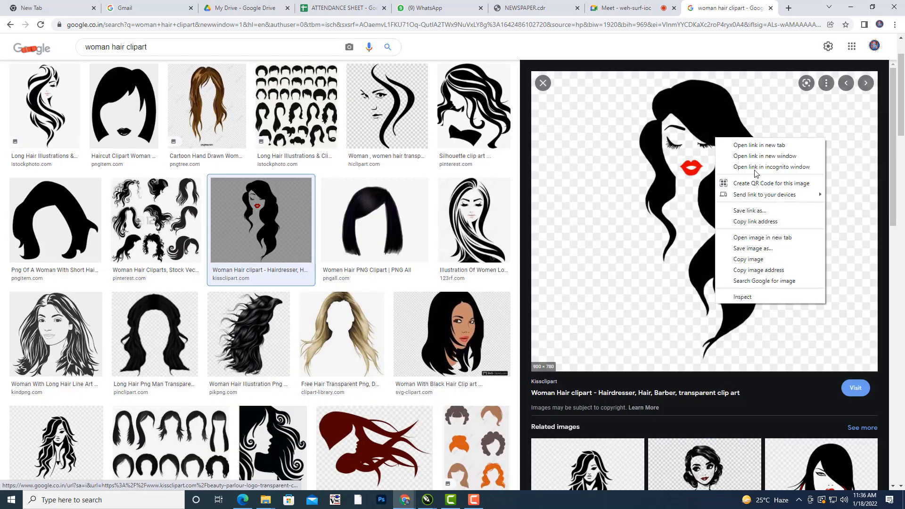
click(780, 238)
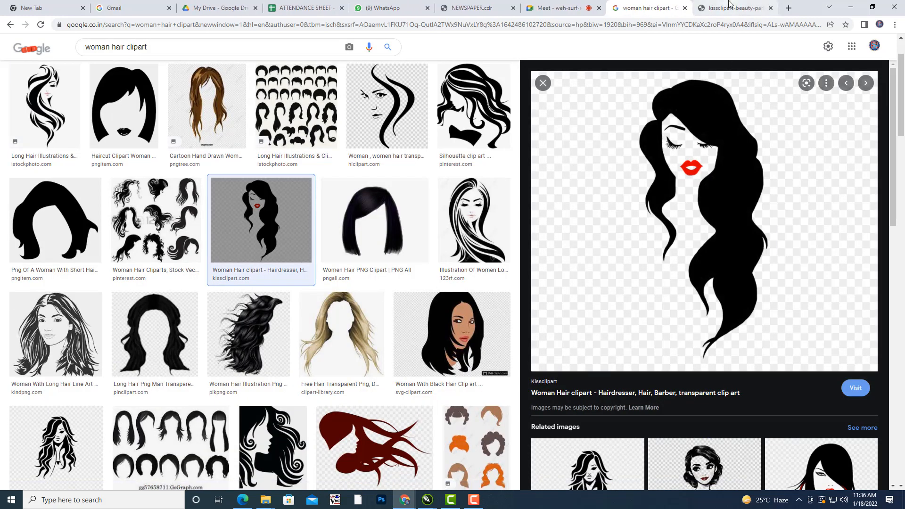
click(729, 5)
right_click(482, 147)
click(497, 166)
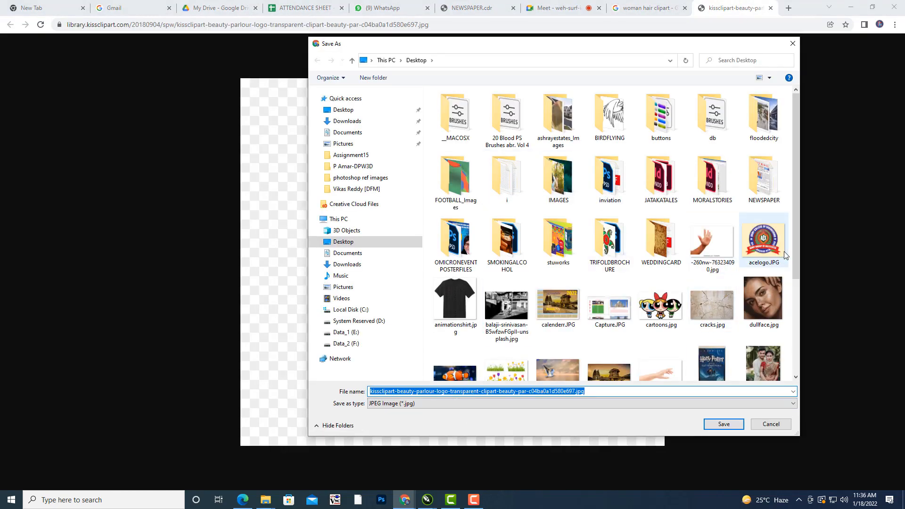
drag(796, 257, 796, 338)
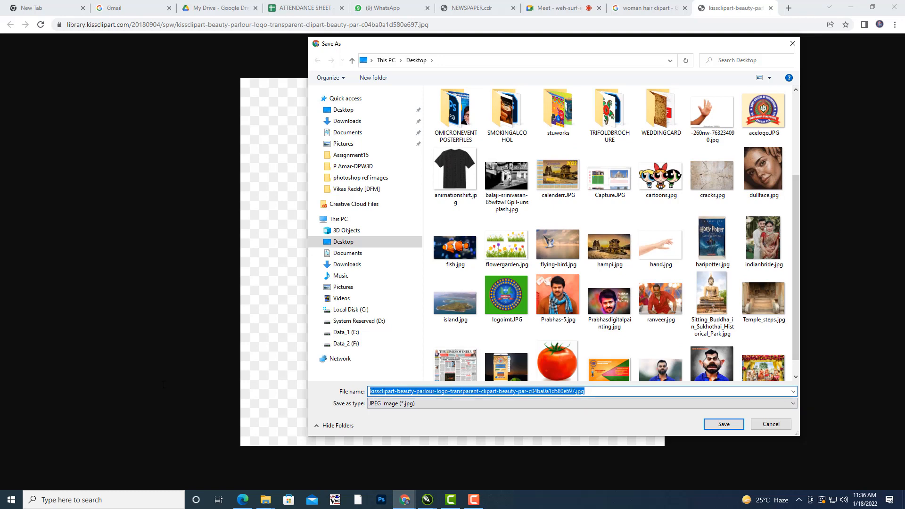
text(clipart)
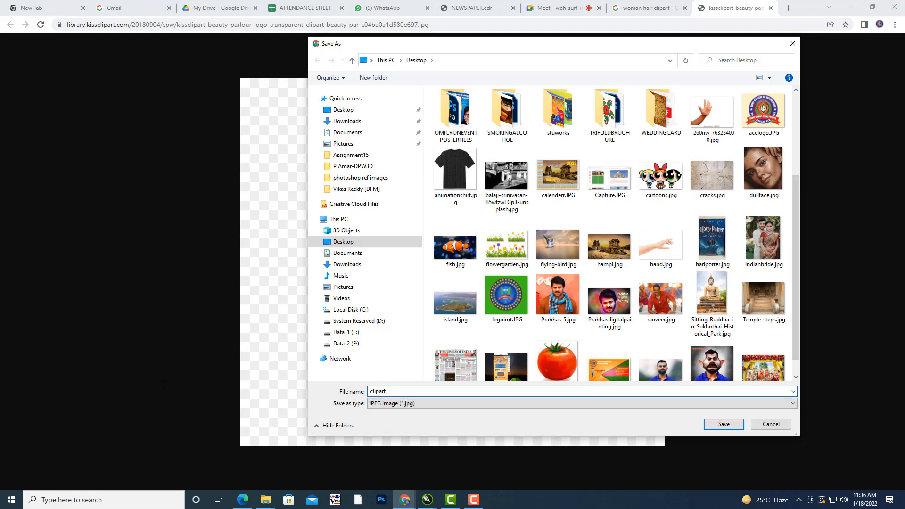
click(723, 425)
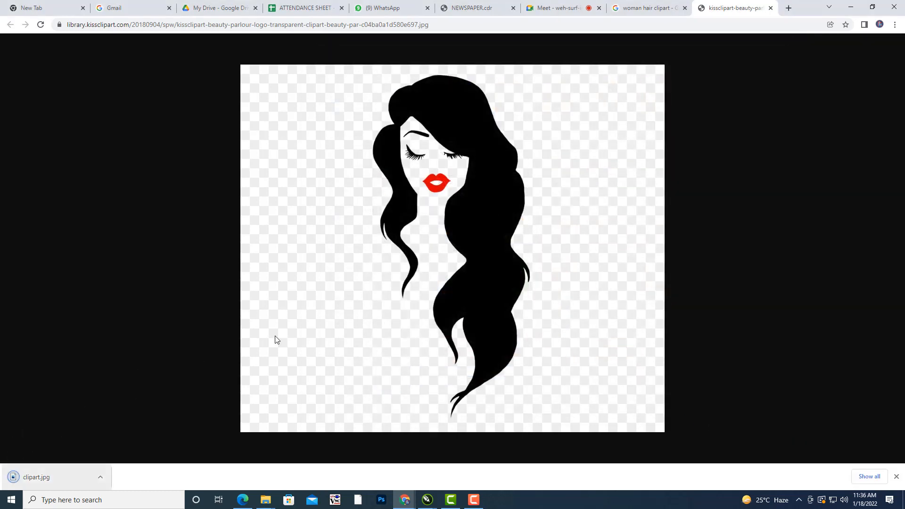
Switch back to CorelDRAW and import clipart.jpg from the Desktop folder.
click(851, 7)
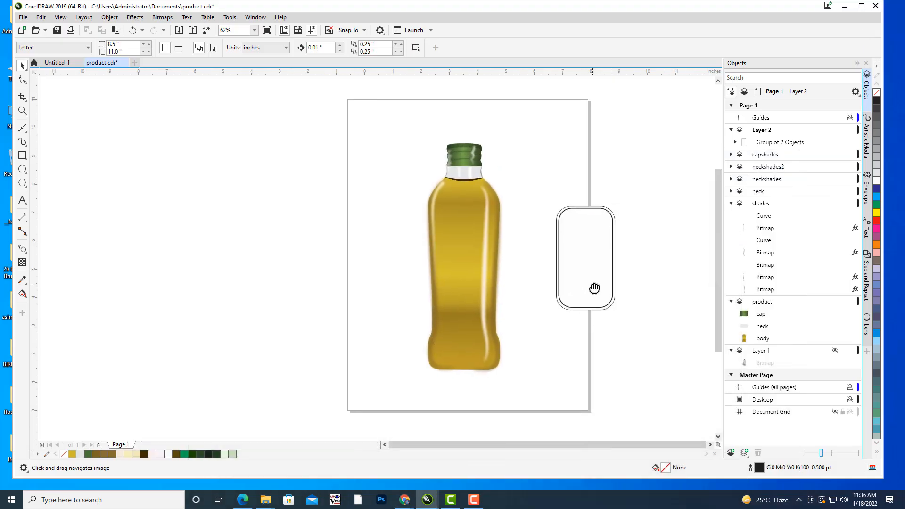
click(22, 18)
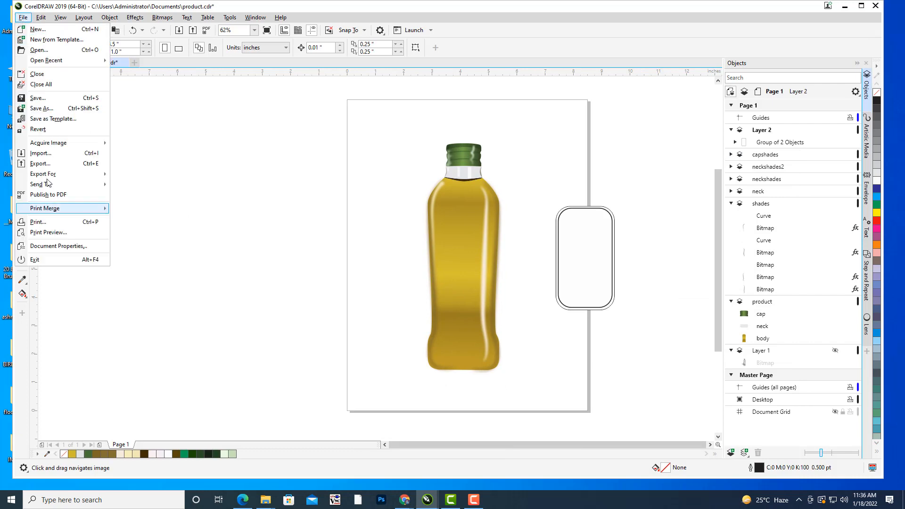
click(56, 151)
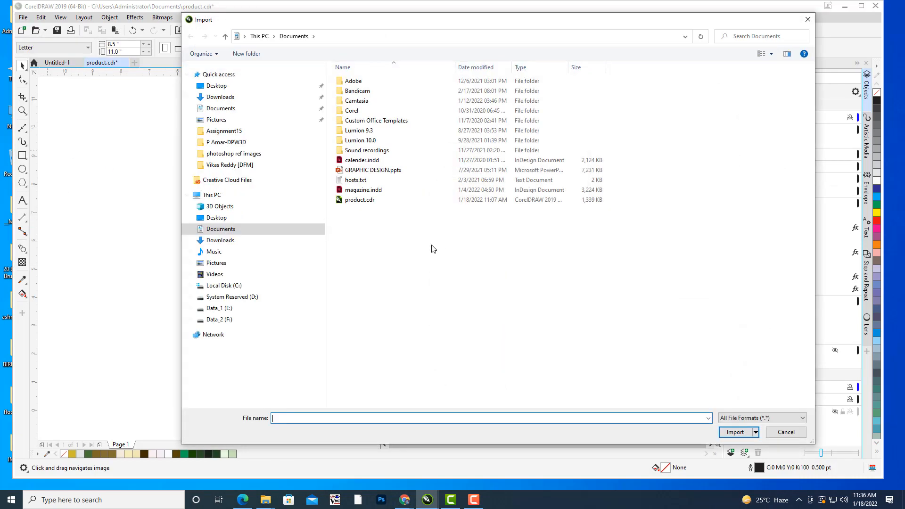
click(216, 90)
scroll(609, 267, down, 3)
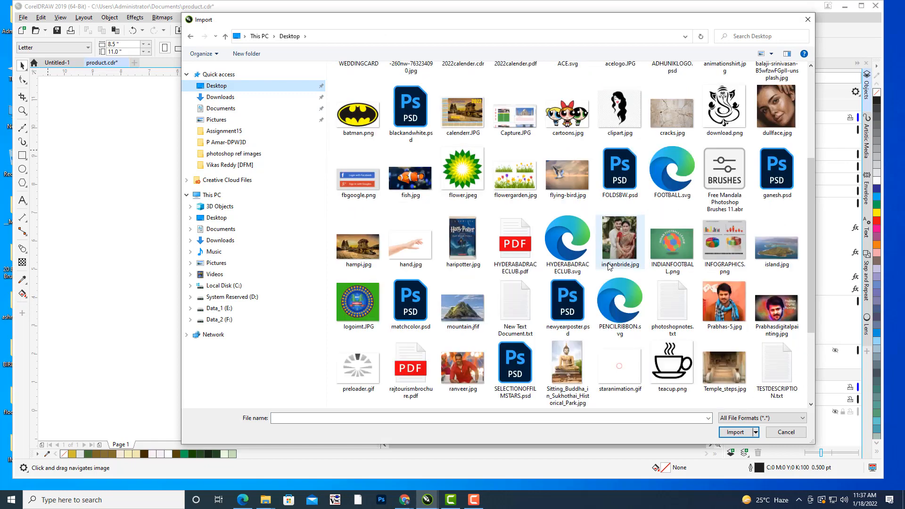
scroll(610, 267, down, 2)
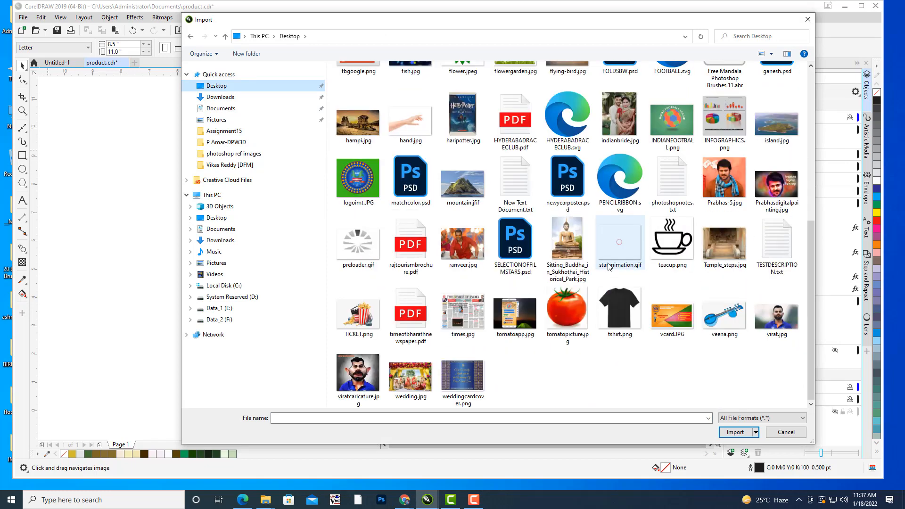
scroll(609, 267, up, 5)
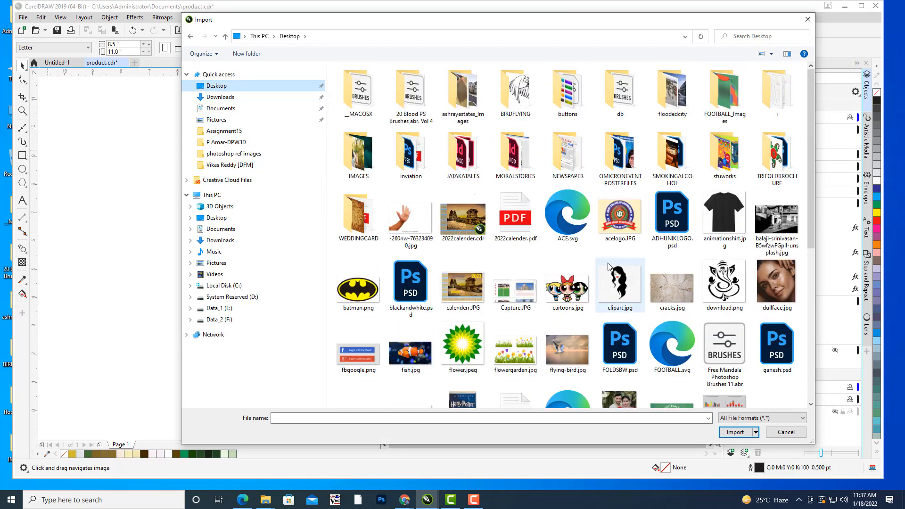
click(614, 283)
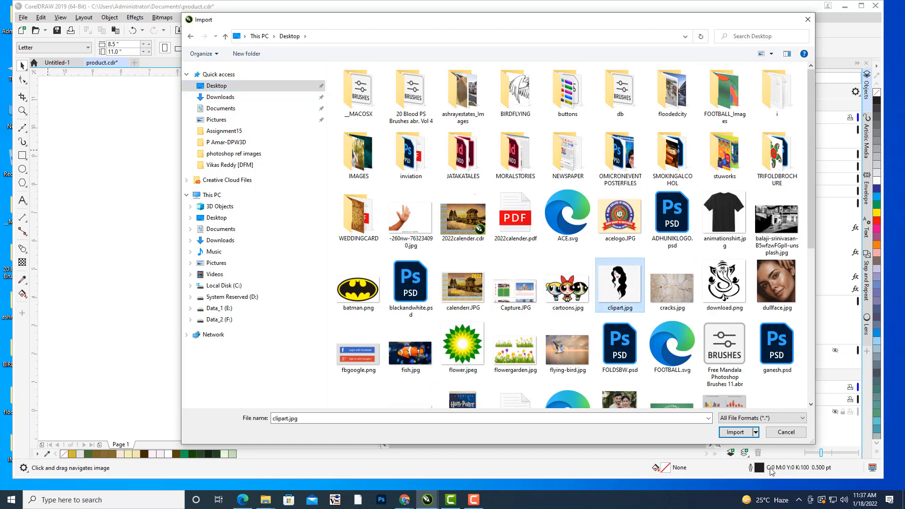
click(735, 432)
Place the imported clipart on the blank area left of the page and enlarge it to about 5.2 by 4.5 inches.
click(158, 212)
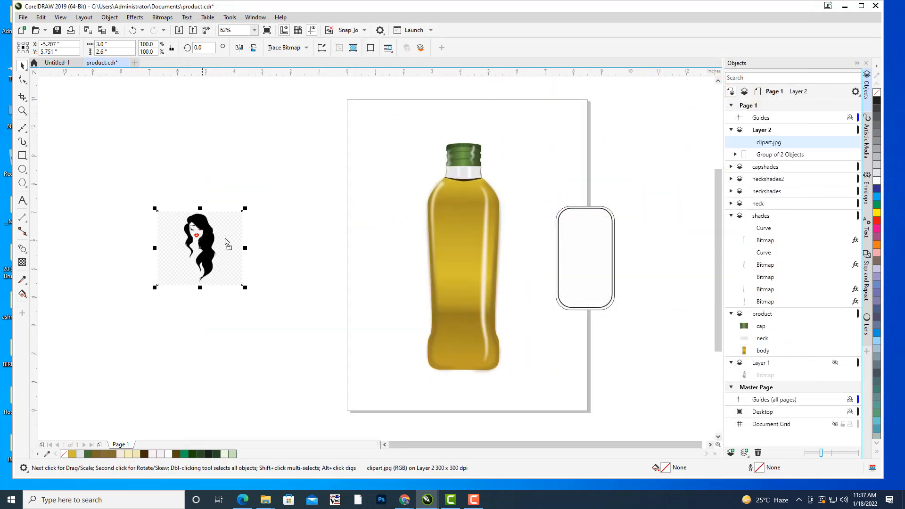
drag(227, 244, 269, 245)
drag(290, 204, 321, 178)
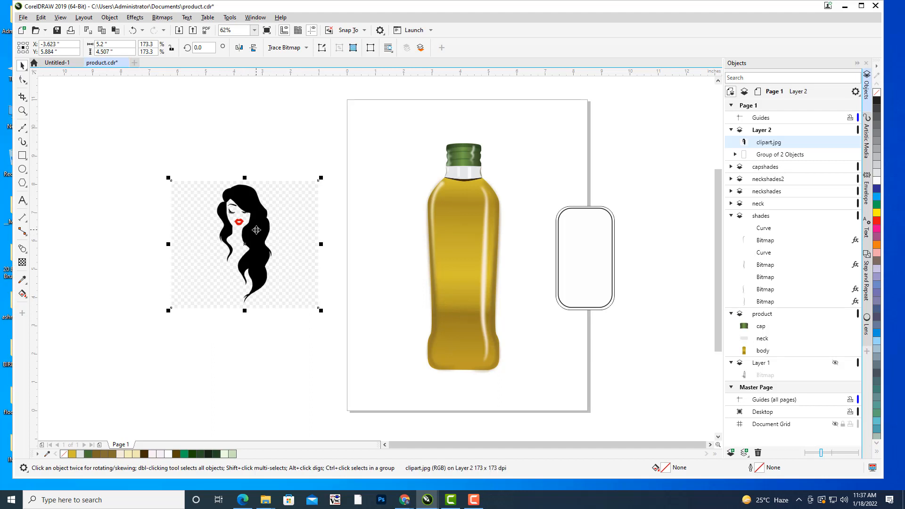
Vectorize the imported clipart with an Outline Trace using the Clipart image type at its default settings.
mouse_move(335, 210)
mouse_down()
mouse_move(327, 222)
mouse_move(335, 227)
mouse_up()
click(306, 47)
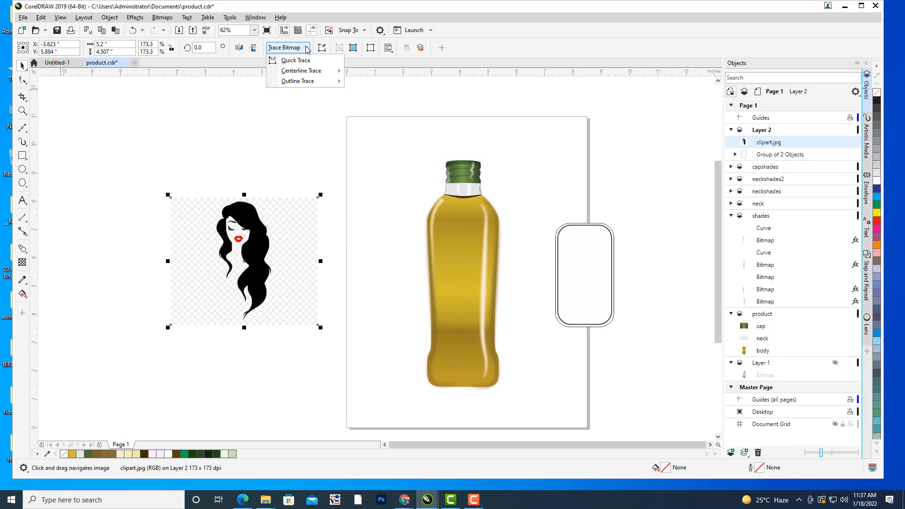
mouse_move(302, 83)
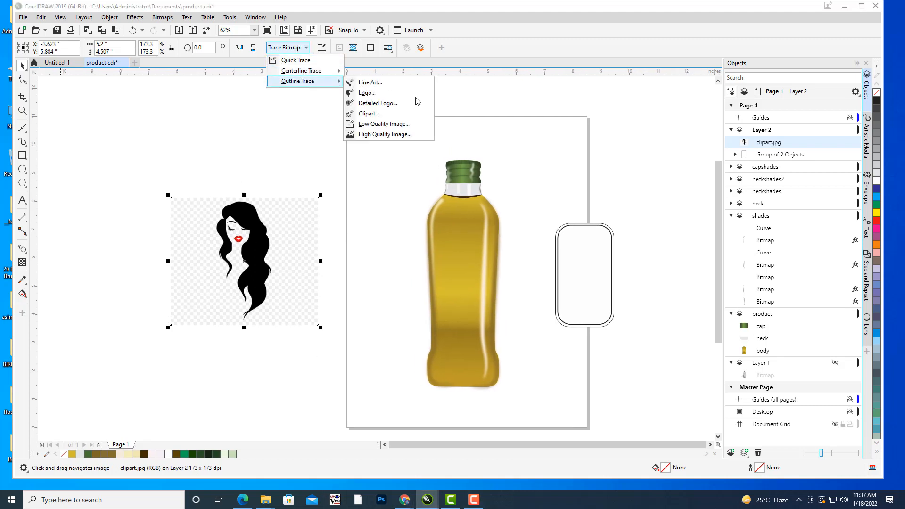
click(368, 117)
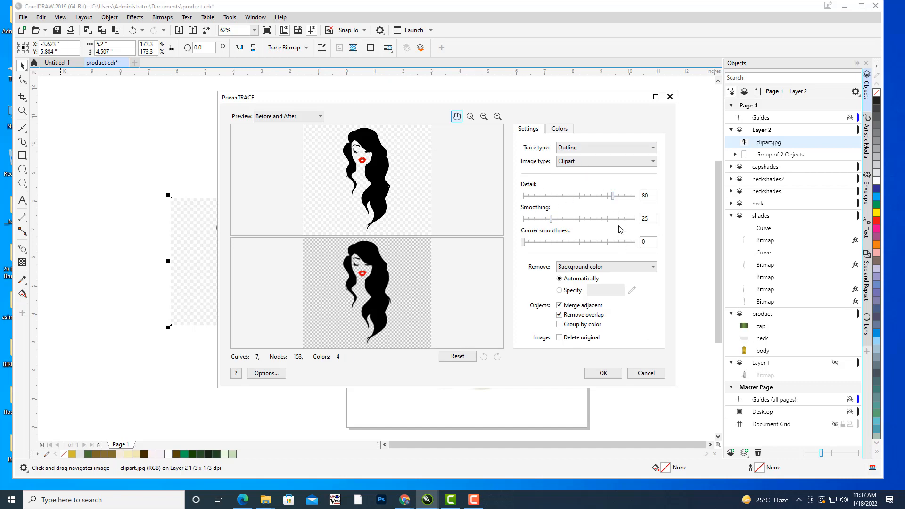
click(604, 374)
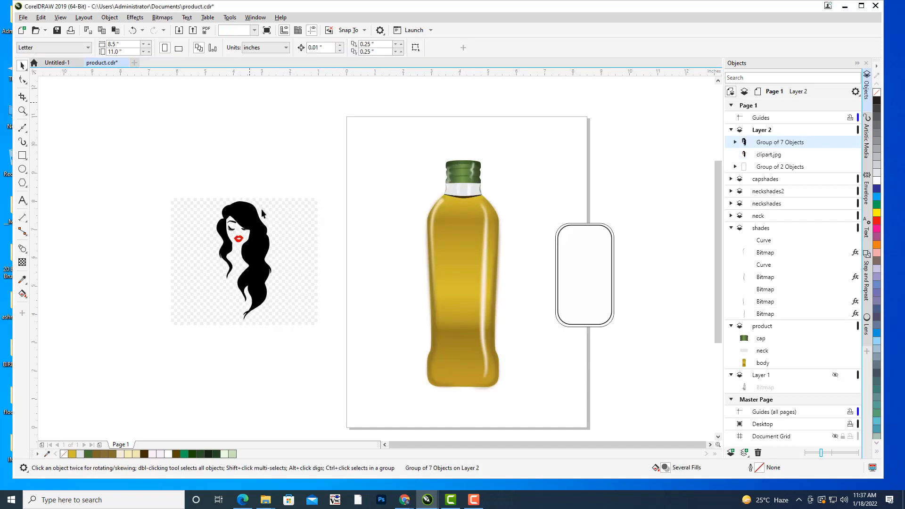
Move the traced woman to the blank area beside the label and delete the original clipart bitmap.
drag(254, 224, 634, 178)
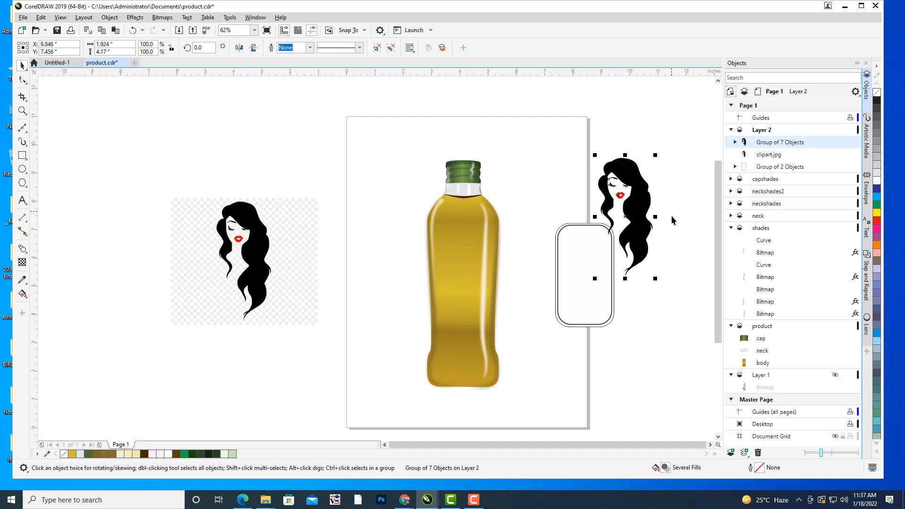
click(237, 227)
key(Delete)
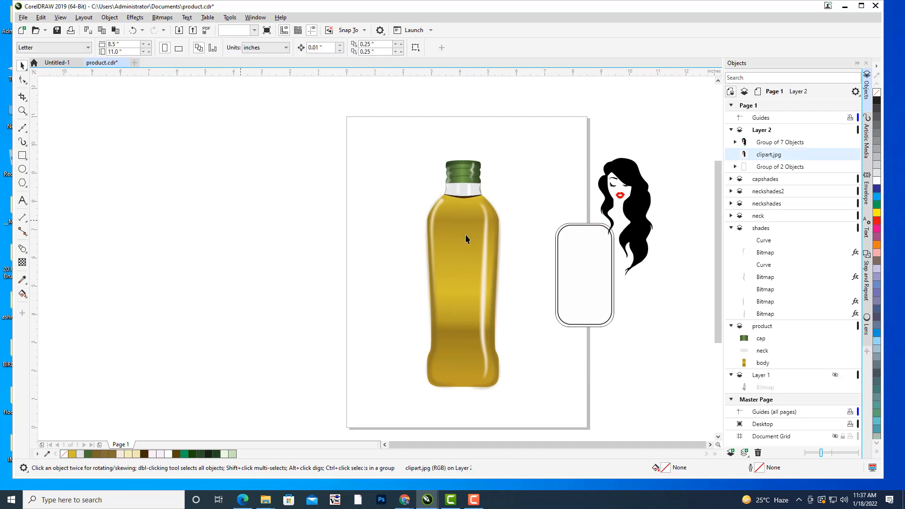
Shrink the traced woman to about 1.36 by 2.95 inches and move it farther out to the right of the label.
drag(521, 155, 408, 108)
drag(536, 157, 599, 192)
drag(606, 143, 600, 162)
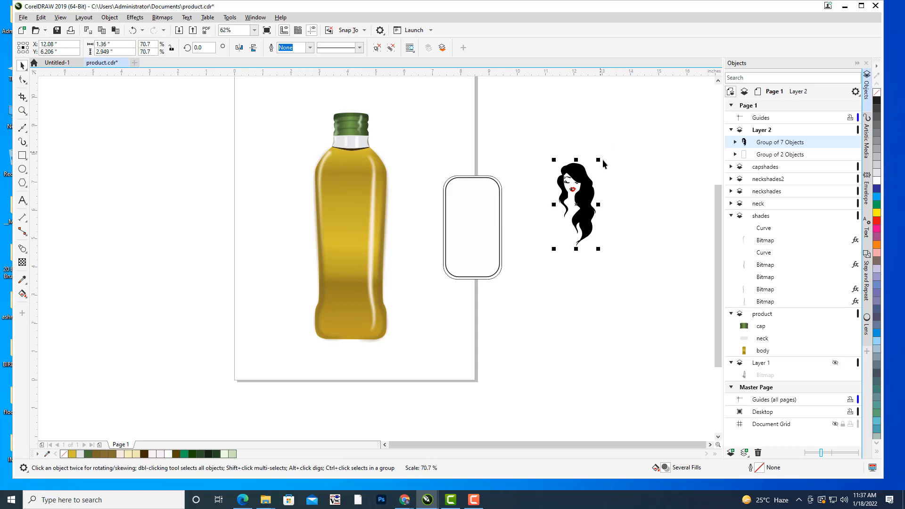
click(622, 190)
drag(589, 235, 611, 217)
drag(594, 174, 635, 177)
click(541, 214)
drag(493, 192, 482, 207)
scroll(468, 204, up, 1)
scroll(482, 207, down, 1)
drag(534, 183, 548, 188)
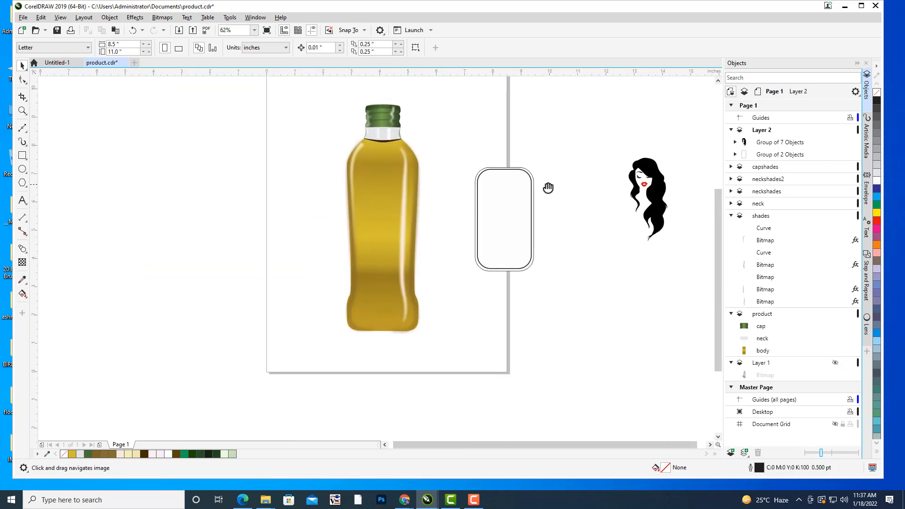
click(22, 201)
drag(487, 242, 455, 238)
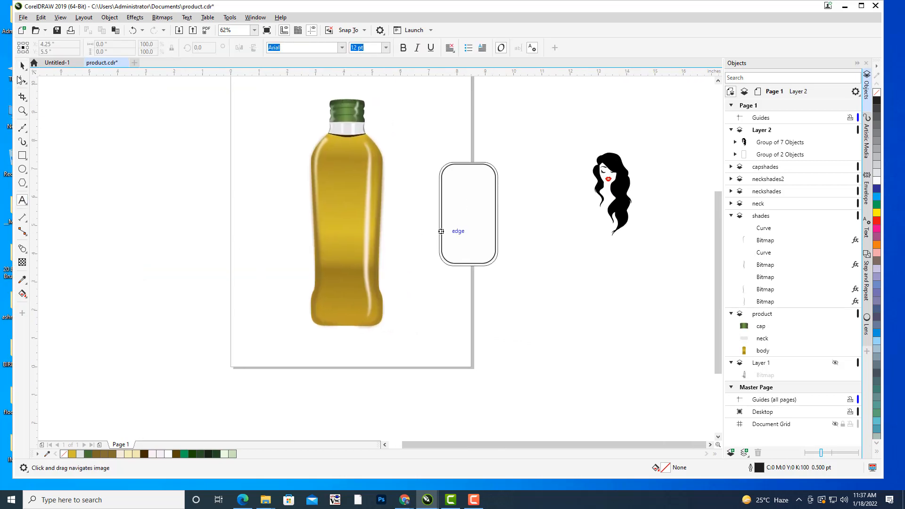
click(22, 66)
drag(489, 279, 458, 237)
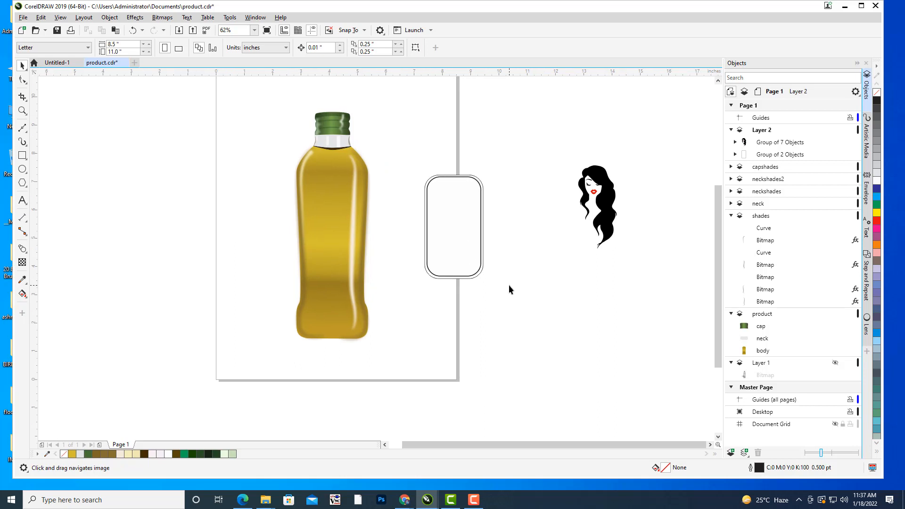
drag(502, 285, 457, 270)
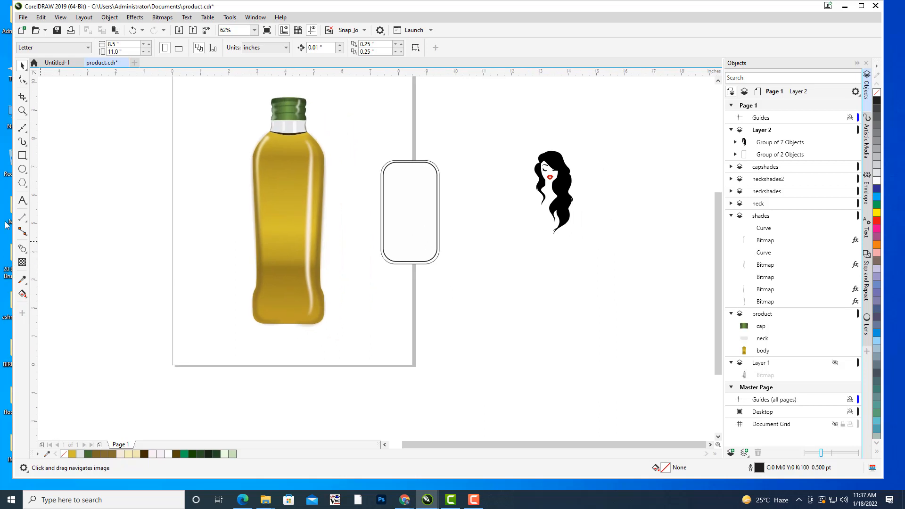
Add the artistic text "GEETIKA" on the blank area below and to the right of the label.
click(21, 200)
click(467, 325)
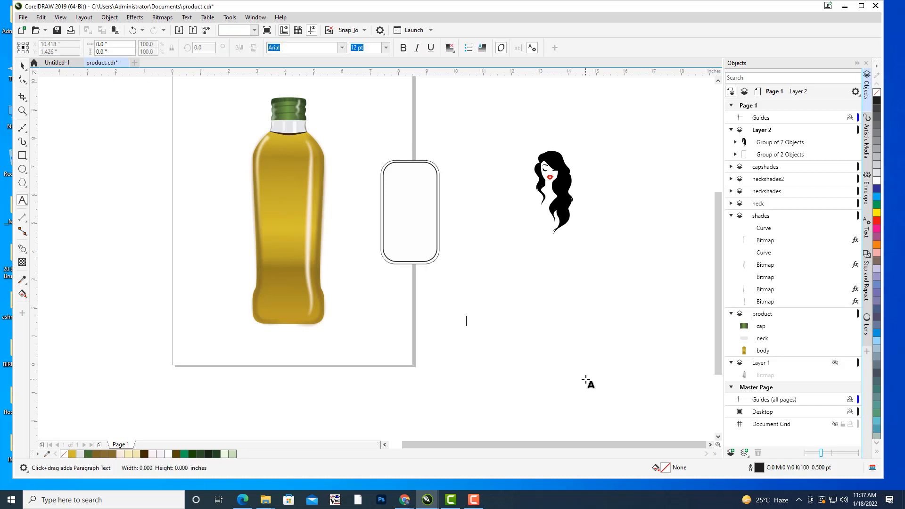
text(G)
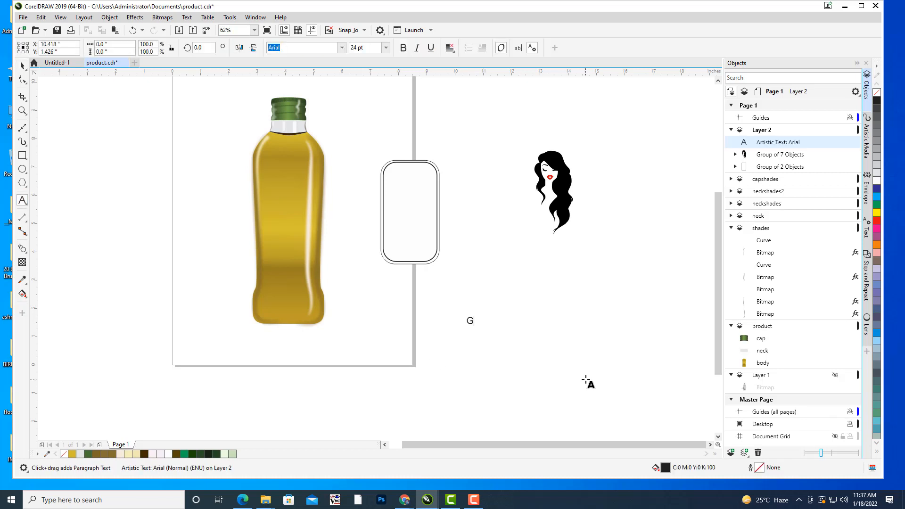
key(BackSpace)
key(BackSpace)
text(EETIKA)
key(Escape)
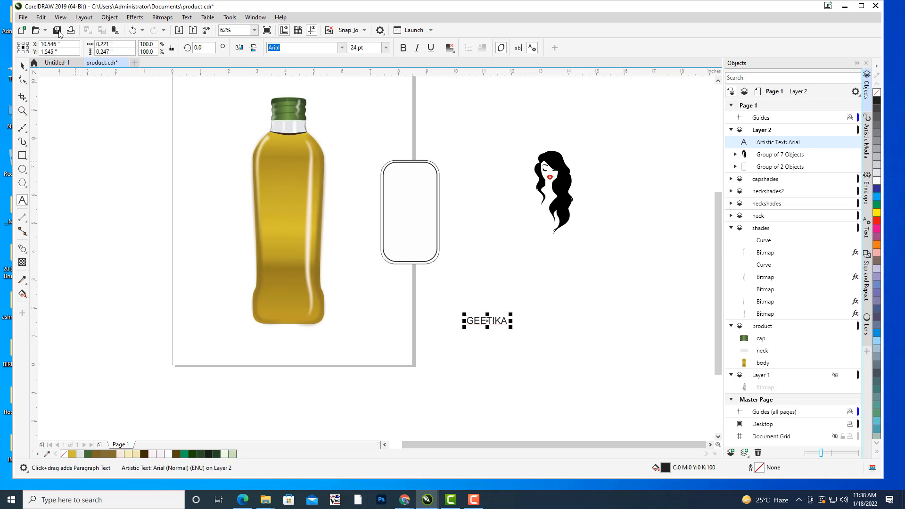
Enlarge the GEETIKA text to about 40 pt and set its font to Impact.
click(22, 68)
drag(511, 314, 518, 300)
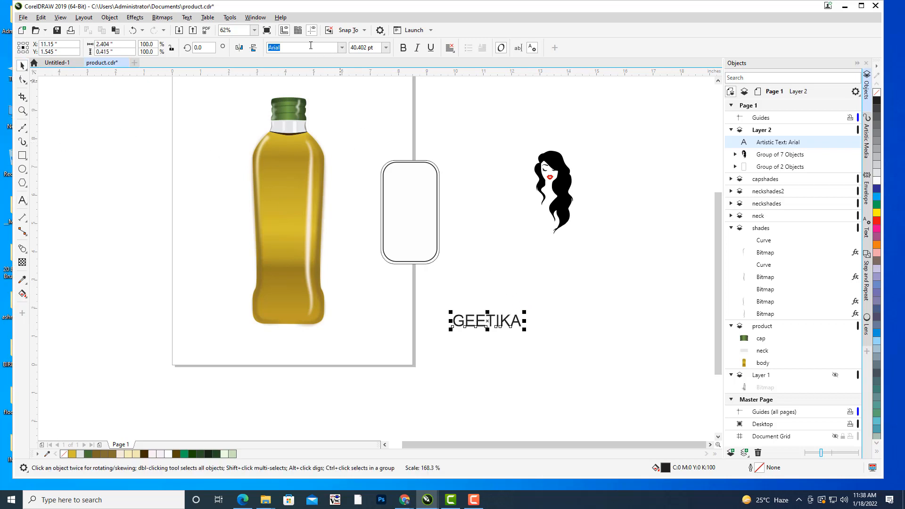
text(Impact)
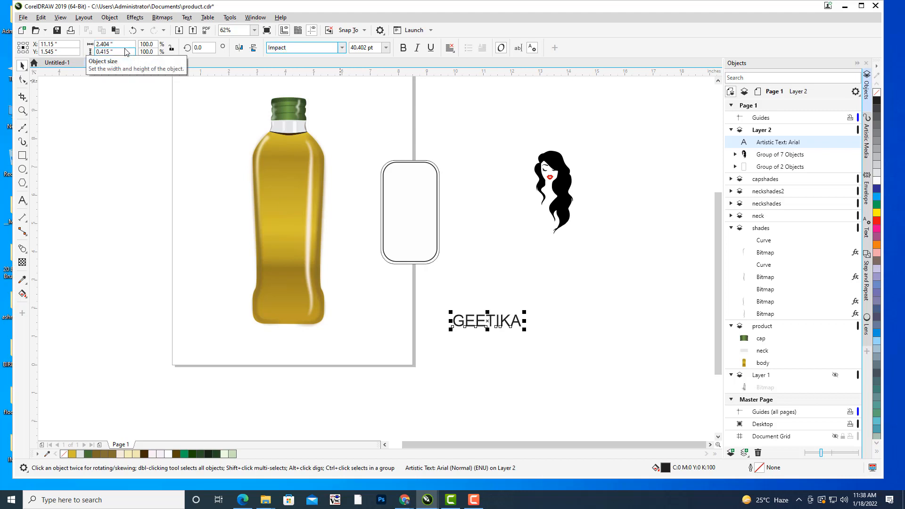
key(Return)
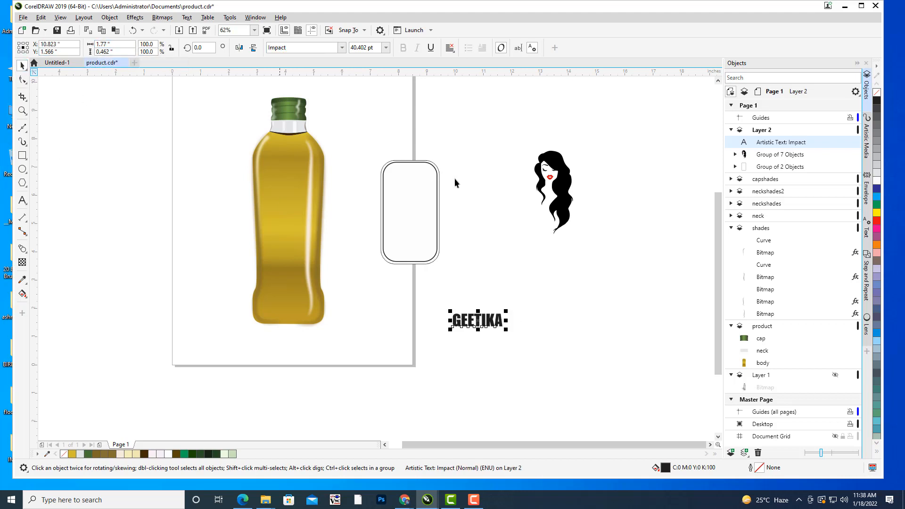
click(448, 194)
drag(455, 206, 486, 196)
click(514, 315)
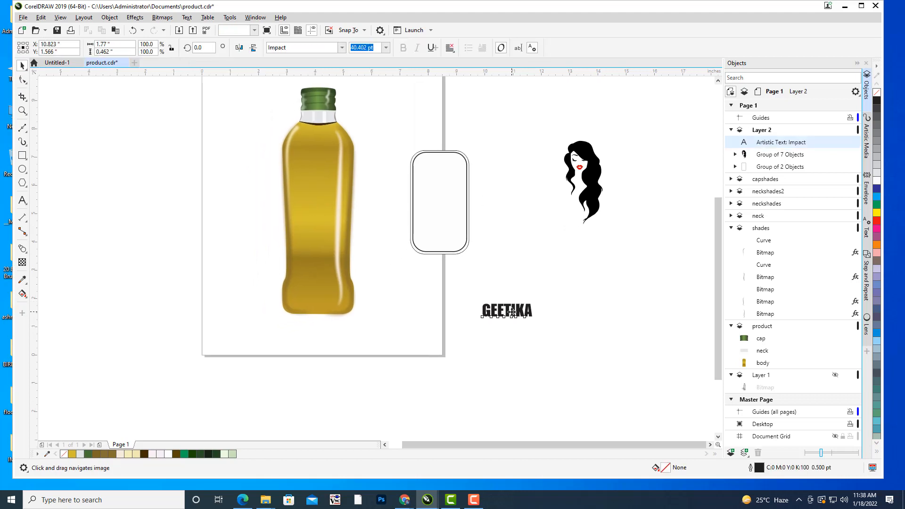
drag(556, 303, 536, 308)
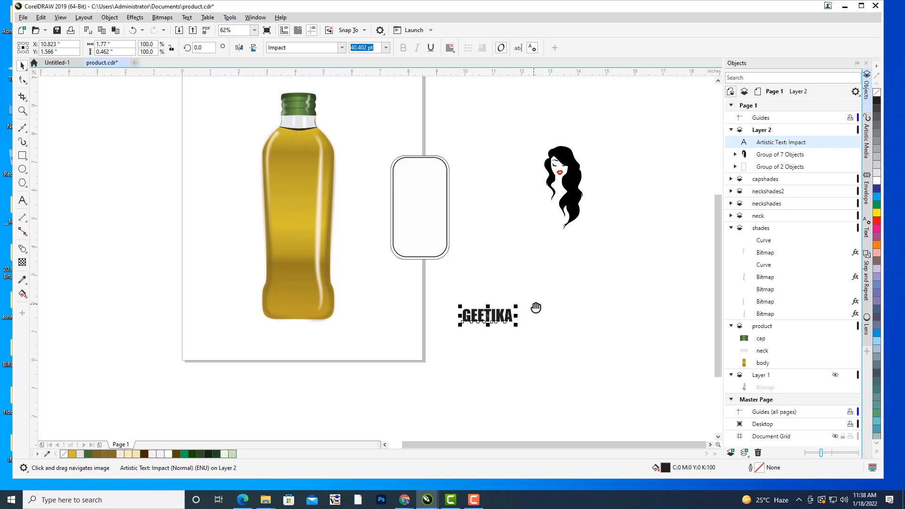
drag(536, 308, 521, 316)
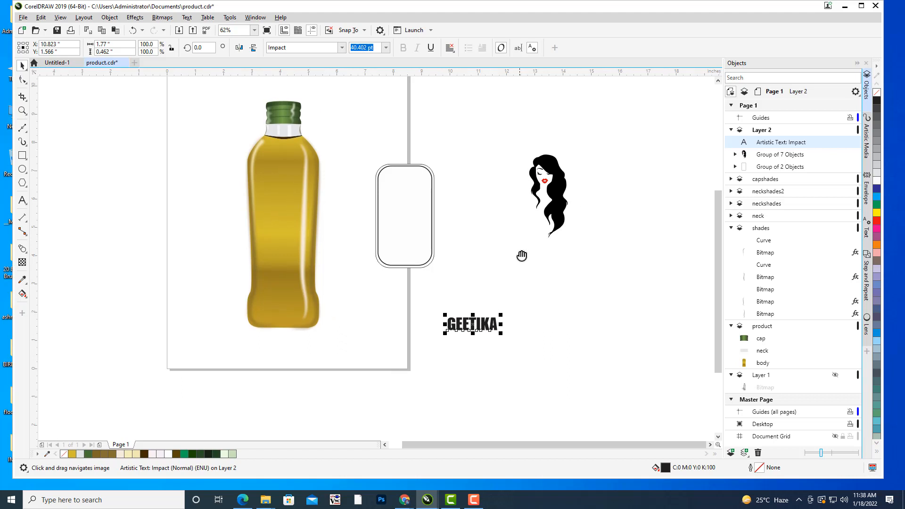
Draw a circle about 2.63 inches wide to the right of the GEETIKA text and turn it into an arc ending at 180°.
click(23, 171)
drag(582, 289, 645, 352)
click(19, 65)
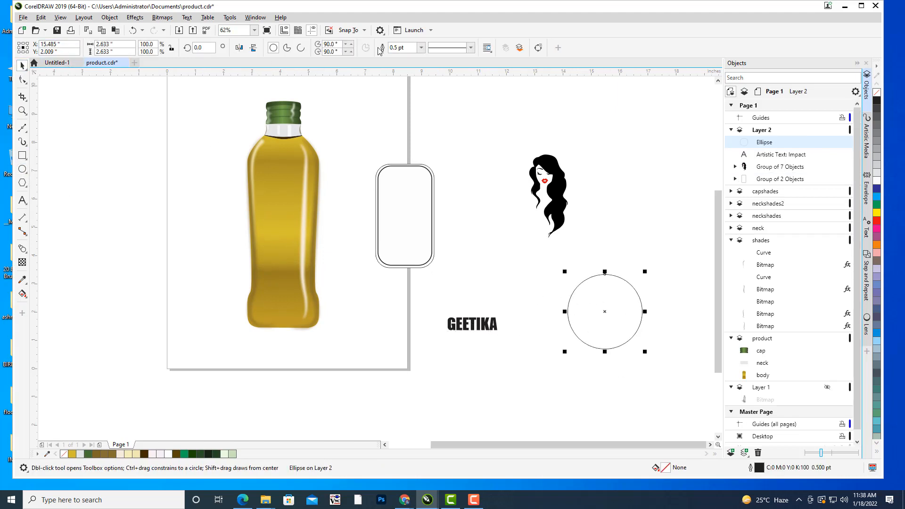
click(301, 47)
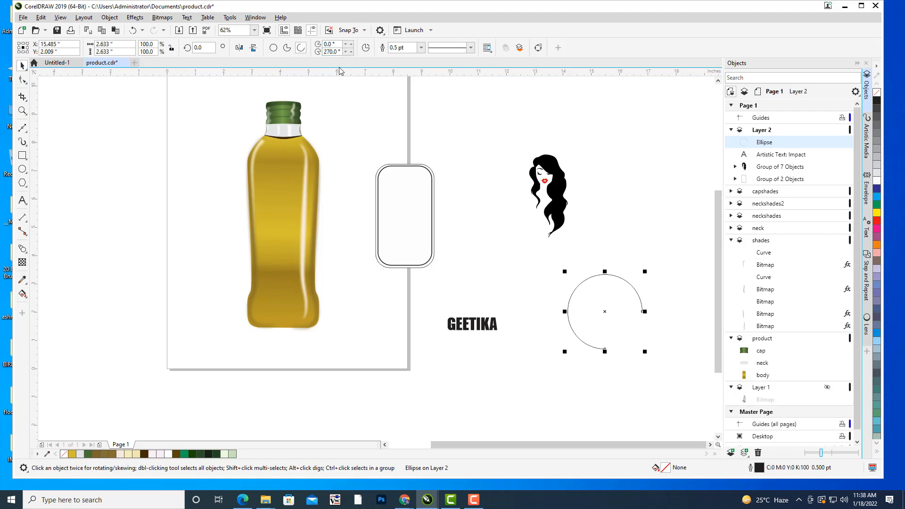
triple_click(341, 51)
text(180)
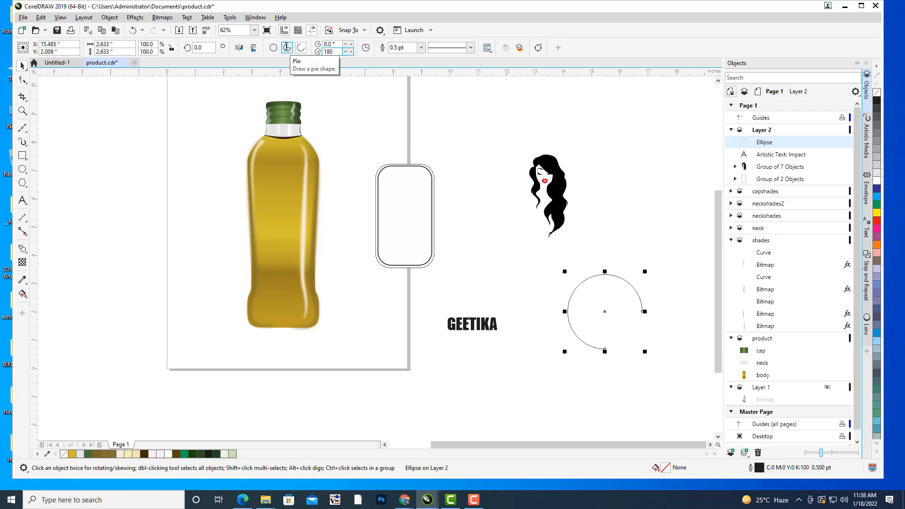
key(Return)
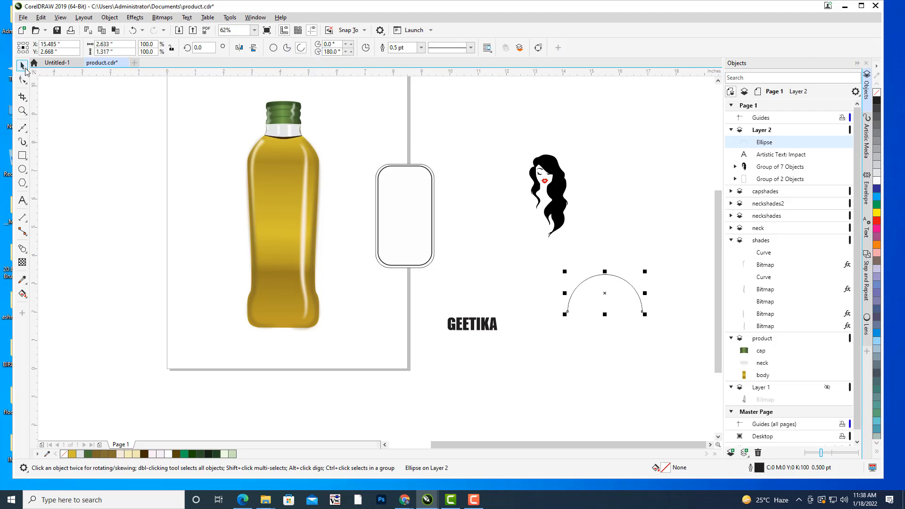
Enlarge the arc to about 3.27 inches wide and place the GEETIKA text, scaled to about 71 pt, just above it.
drag(605, 294, 634, 278)
click(524, 313)
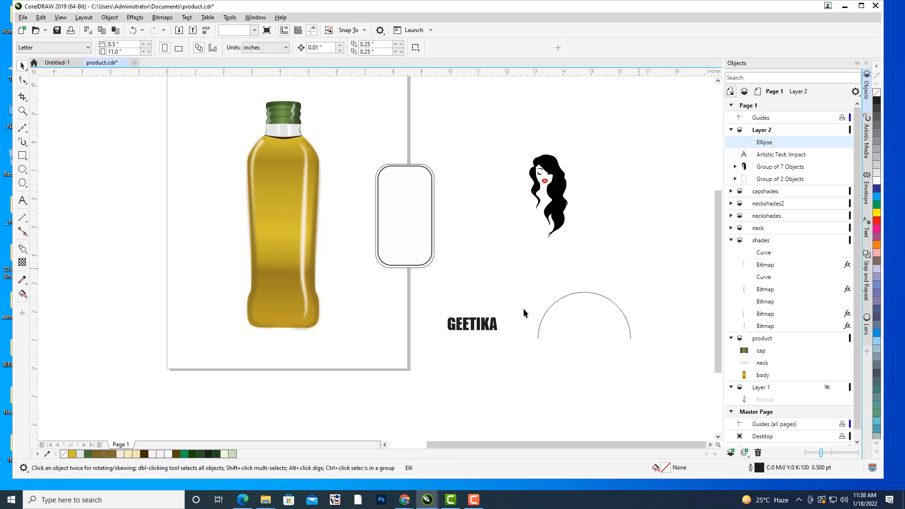
click(495, 325)
drag(501, 313, 519, 305)
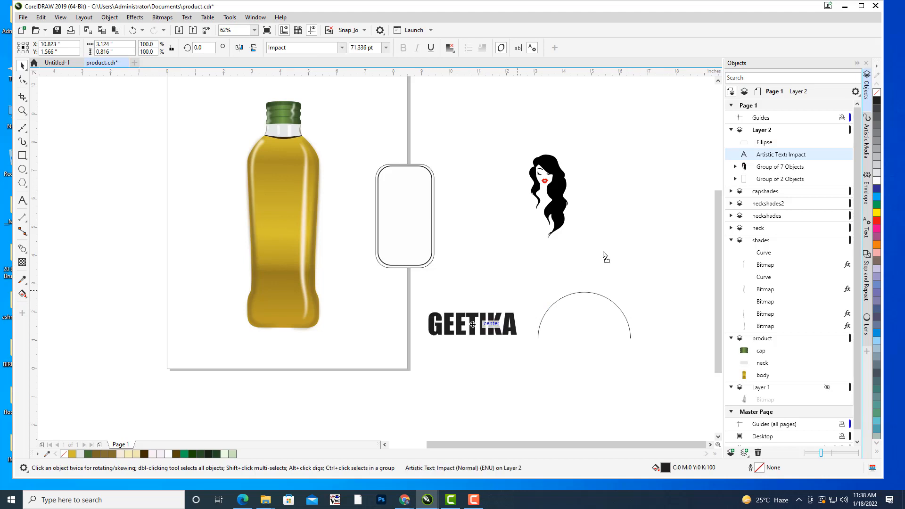
drag(472, 324, 578, 267)
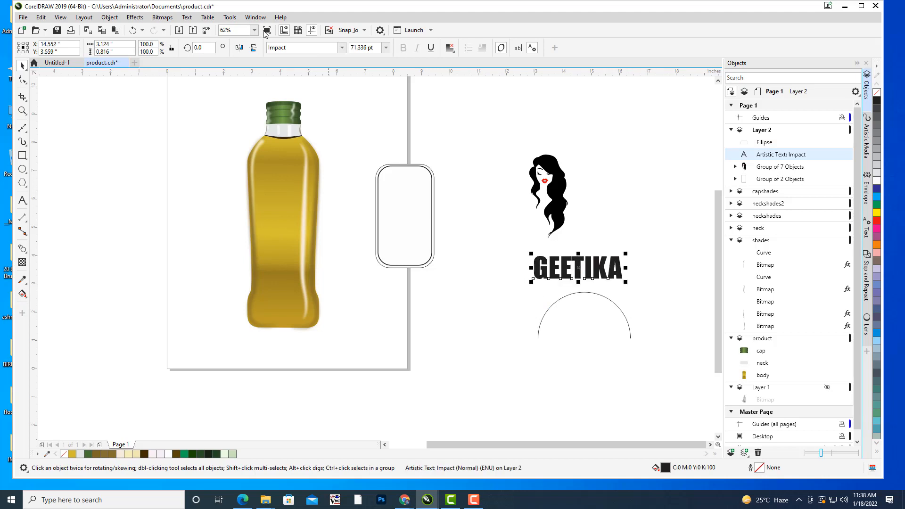
Fit the GEETIKA text to the arc and slide it along the path until it is centred over the top.
click(187, 17)
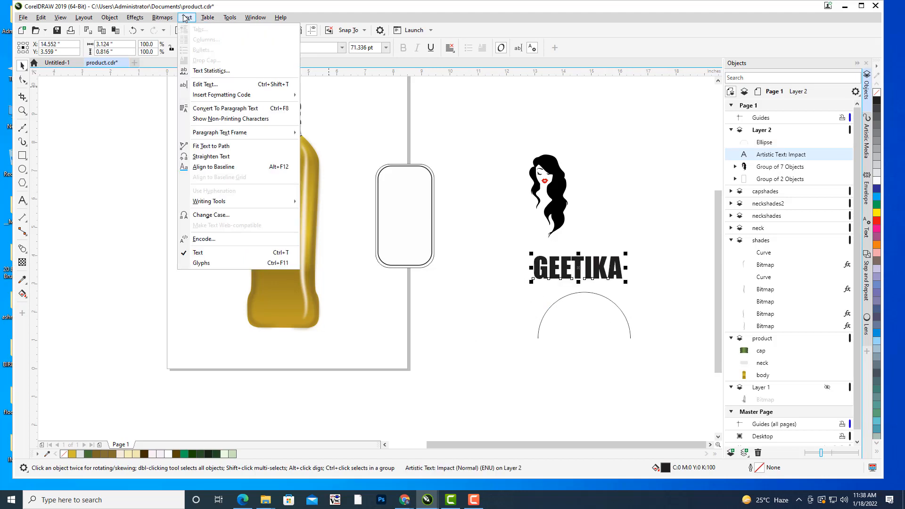
click(220, 146)
click(578, 293)
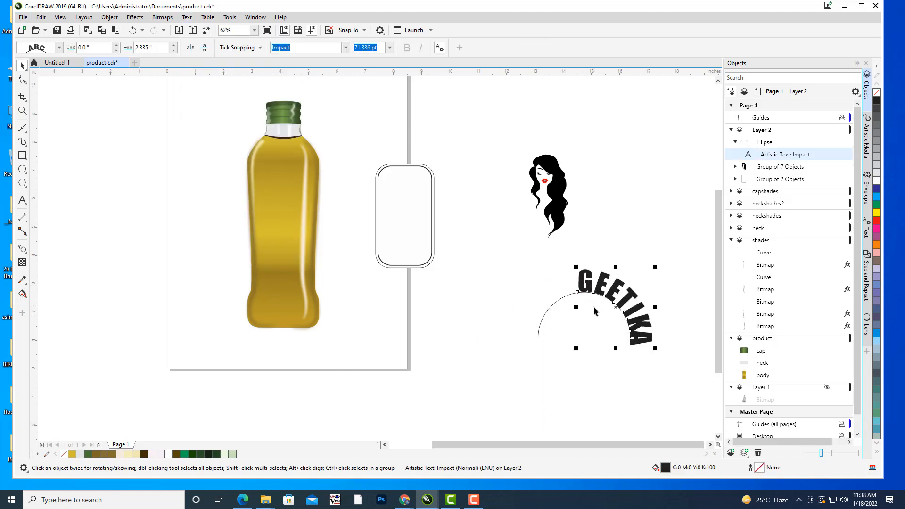
scroll(595, 310, up, 2)
drag(558, 286, 499, 318)
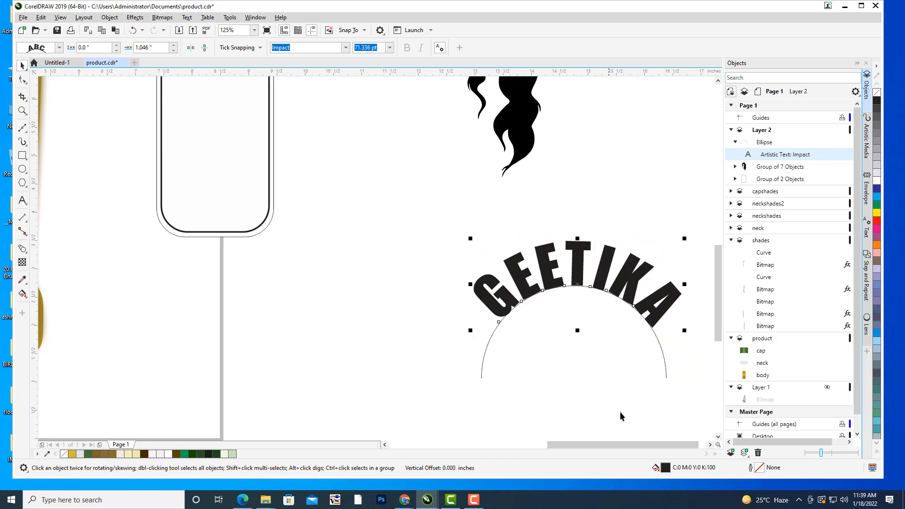
click(476, 204)
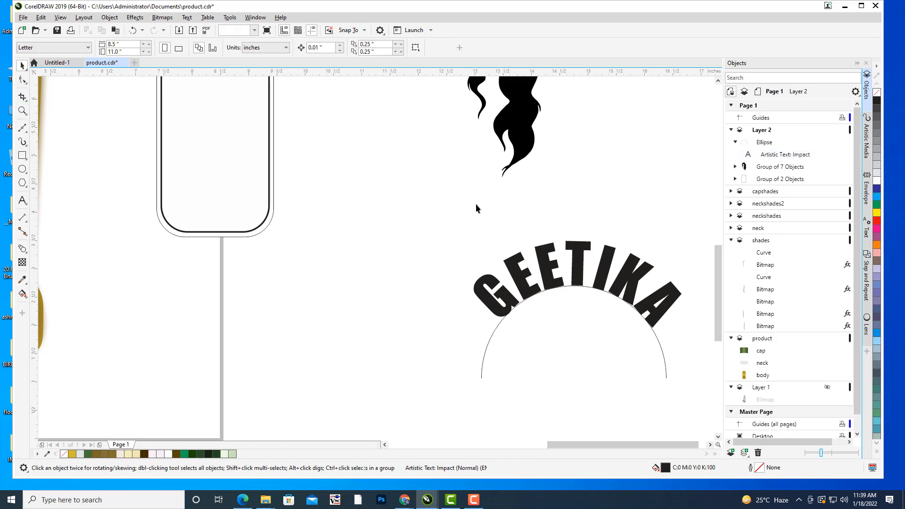
Convert the arched GEETIKA text and its arc into separate curves and delete the arc line beneath the letters.
scroll(476, 204, down, 2)
drag(588, 211, 620, 209)
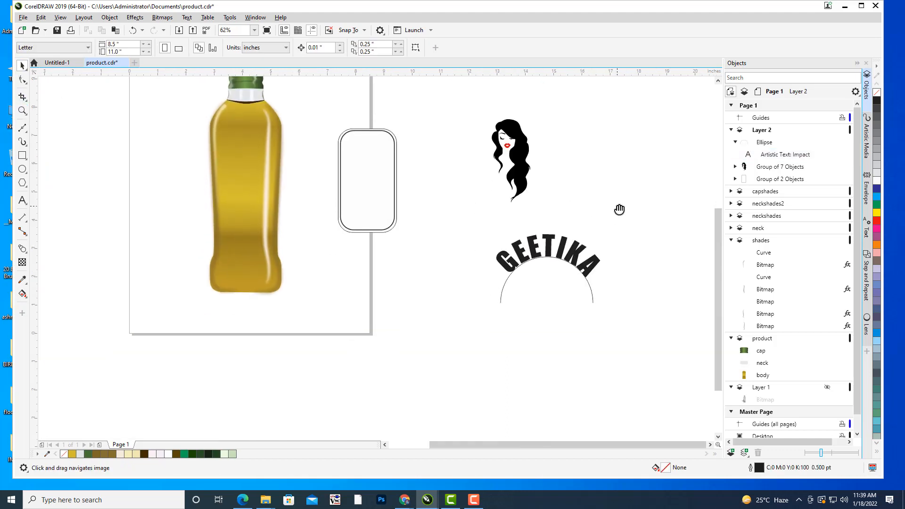
click(550, 251)
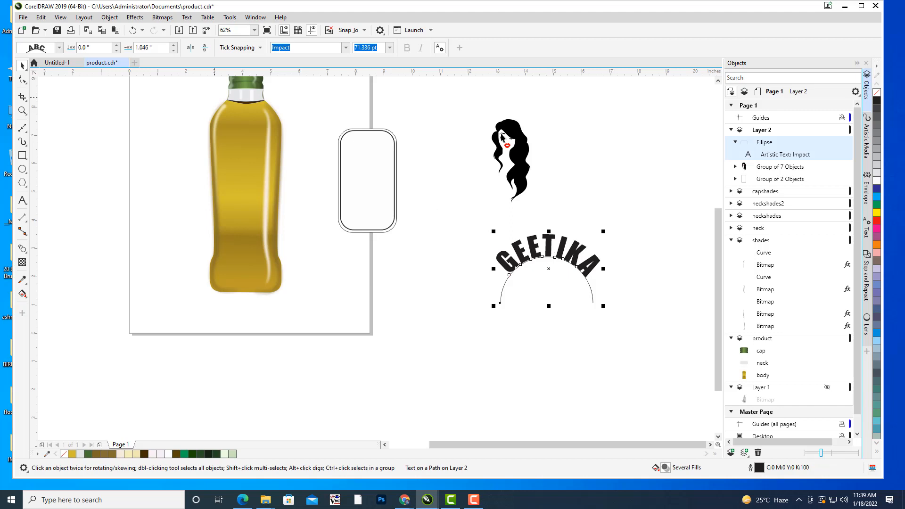
right_click(784, 156)
click(807, 150)
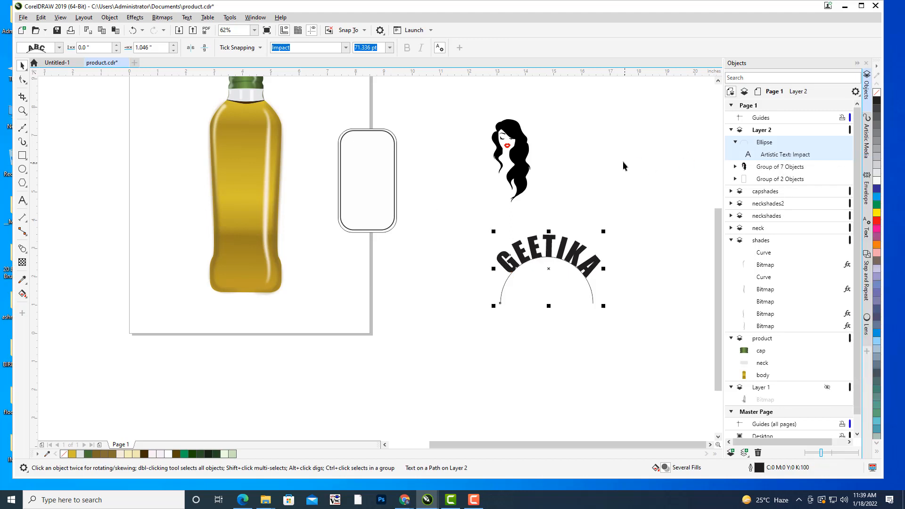
click(592, 293)
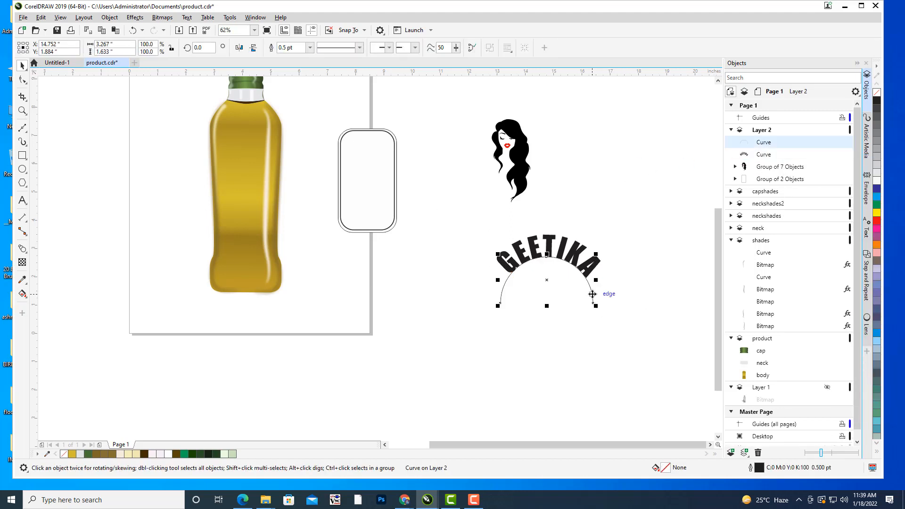
key(Delete)
Ungroup the rounded label into its two separate rectangles.
drag(541, 172, 625, 225)
drag(577, 200, 533, 214)
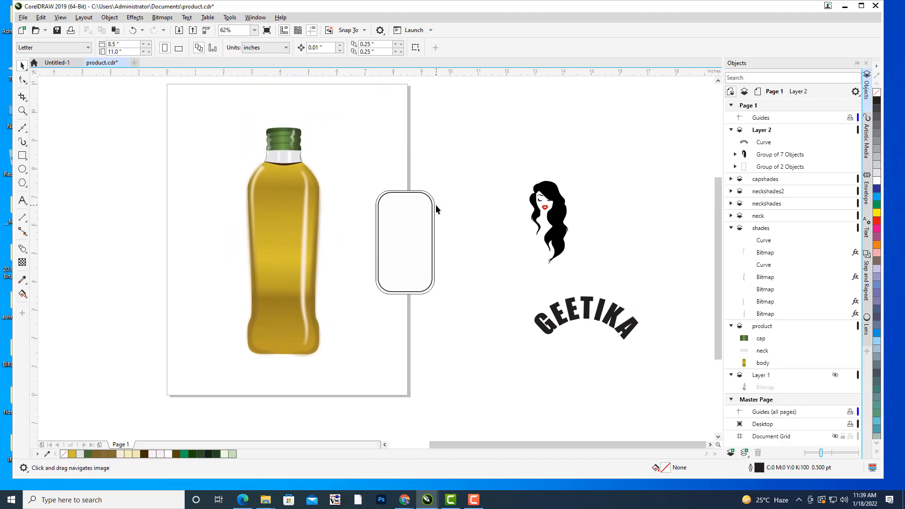
drag(431, 218, 505, 207)
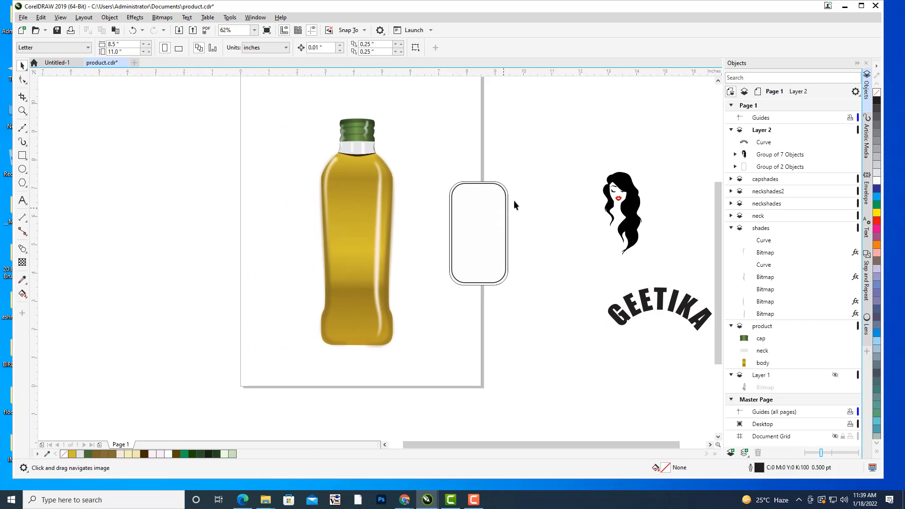
drag(585, 219, 544, 217)
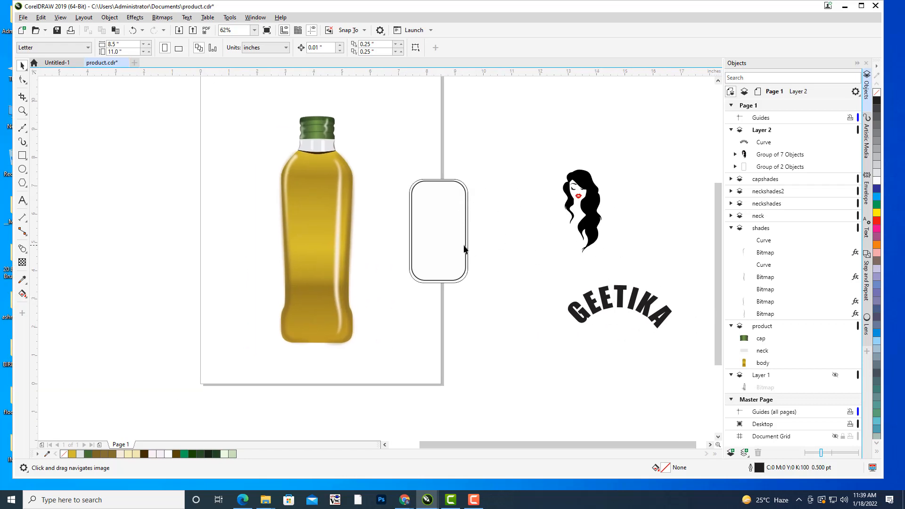
click(428, 215)
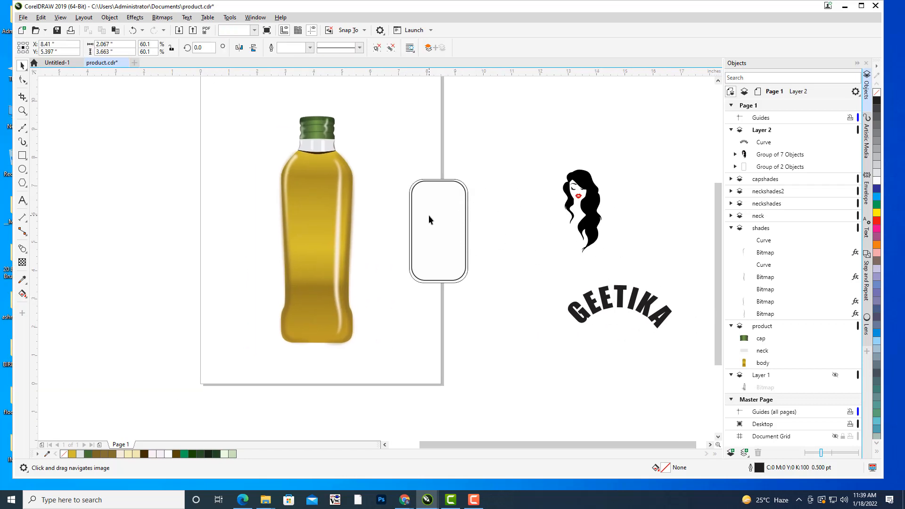
right_click(794, 169)
click(809, 184)
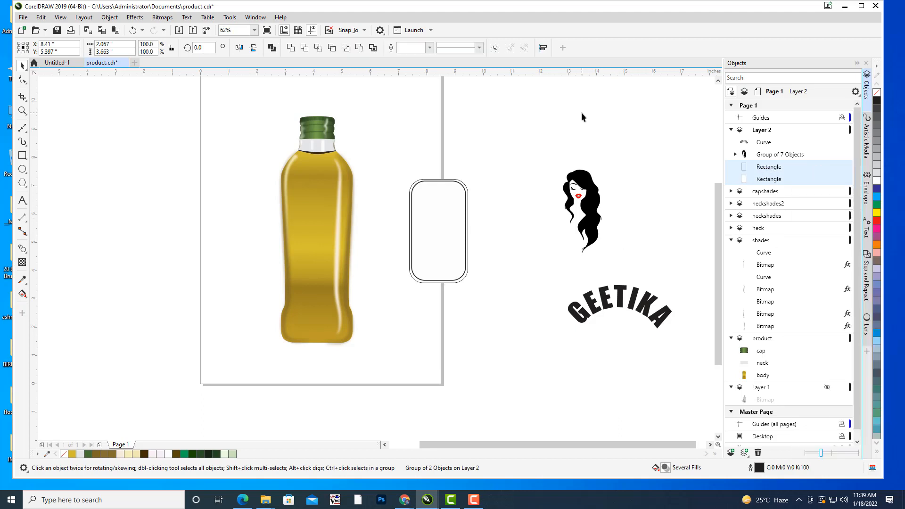
Apply the darkorange preset elliptical fountain fill to the label's outer rounded rectangle.
click(429, 203)
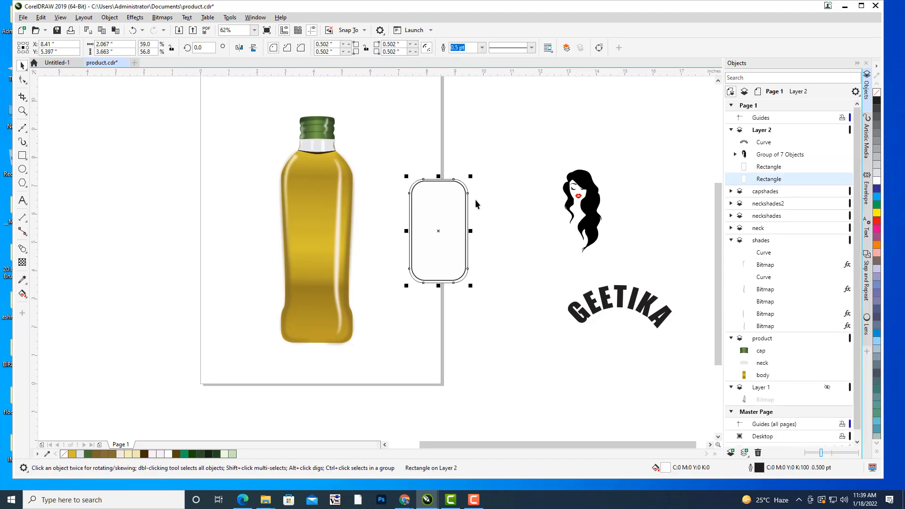
drag(476, 205, 470, 207)
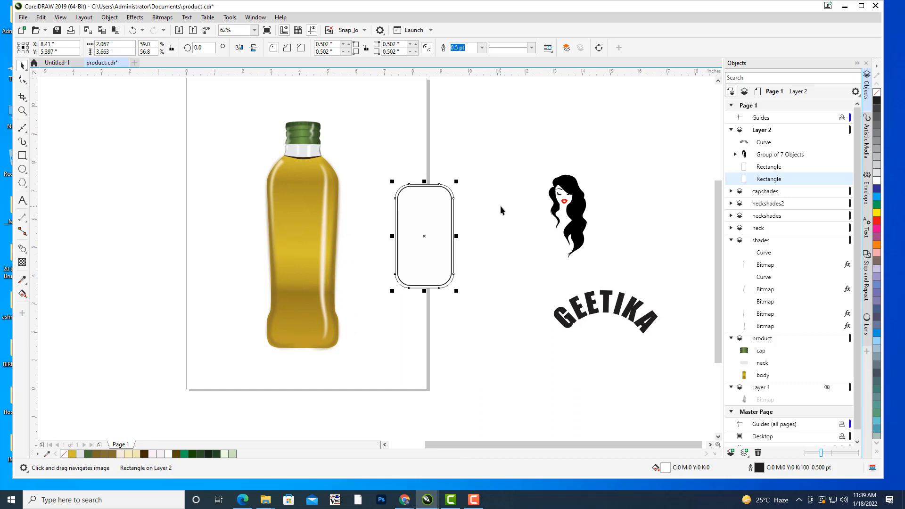
drag(424, 236, 504, 218)
key(ctrl+z)
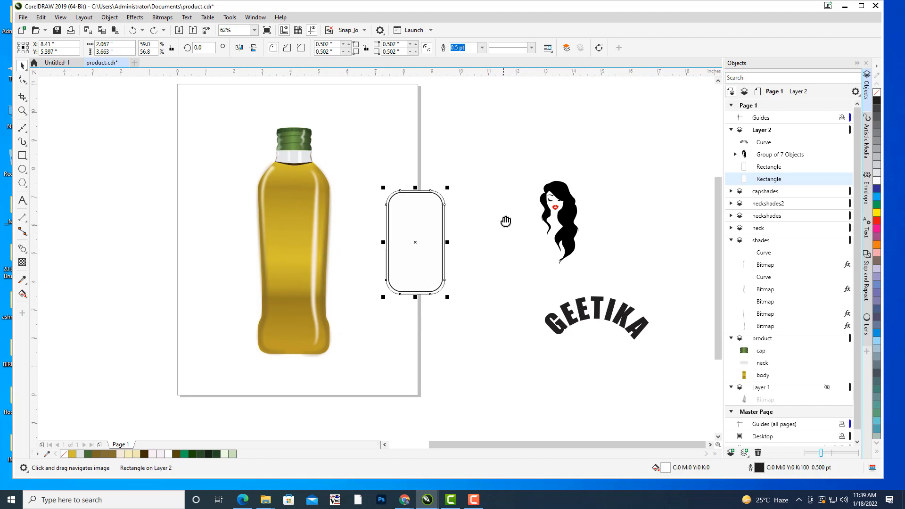
key(F11)
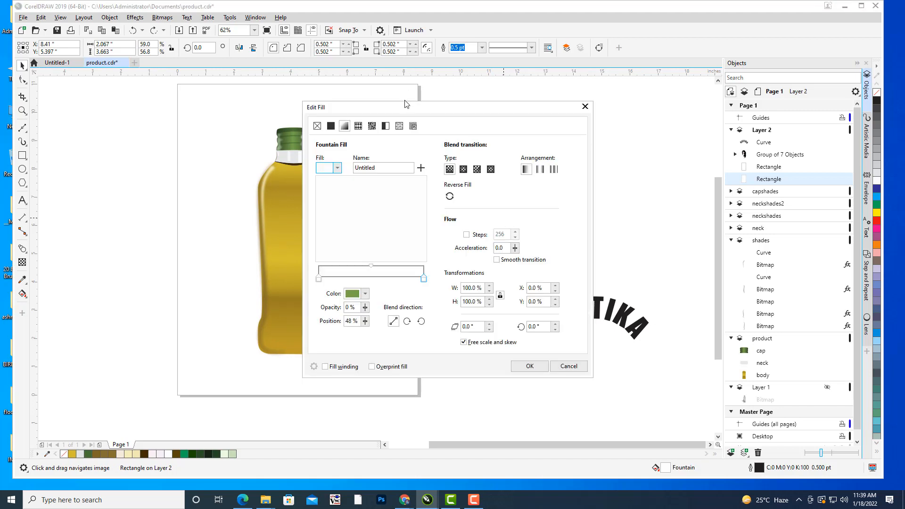
drag(406, 99, 713, 49)
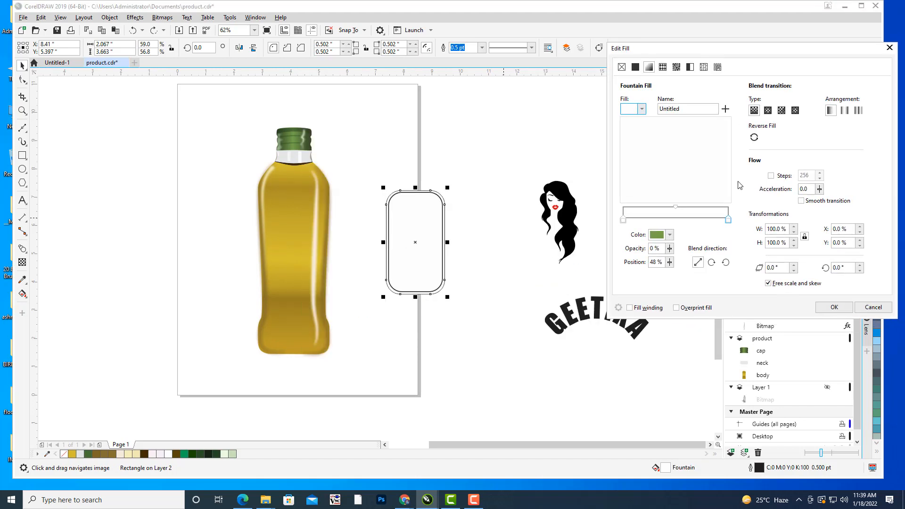
click(642, 109)
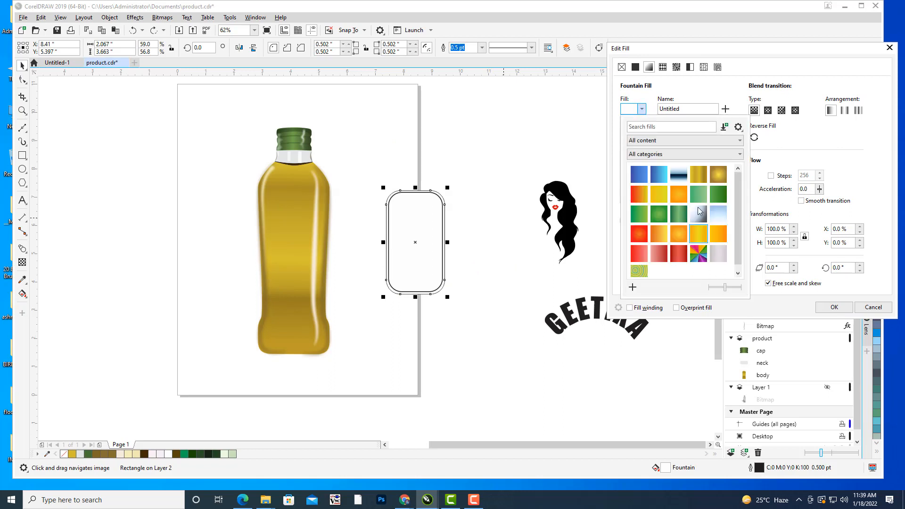
click(719, 180)
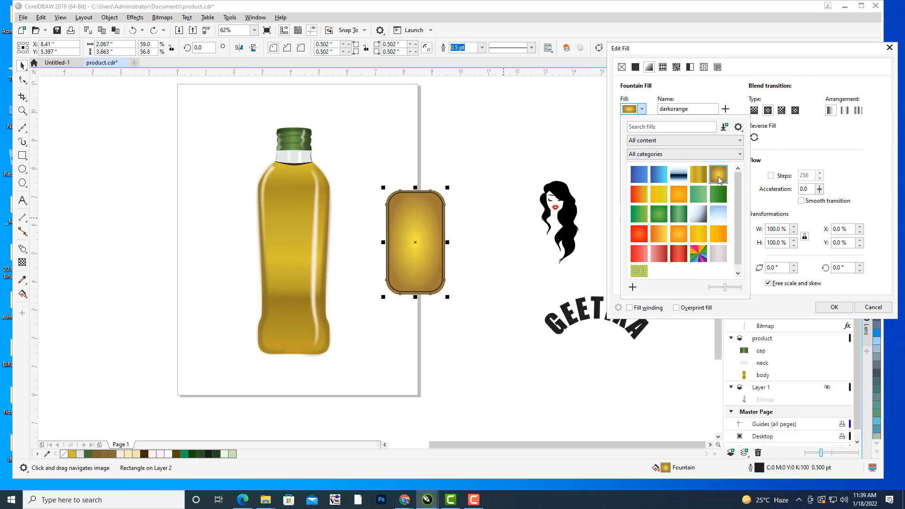
click(770, 150)
Set the centre colour of the label's fountain fill to green #056324.
click(728, 220)
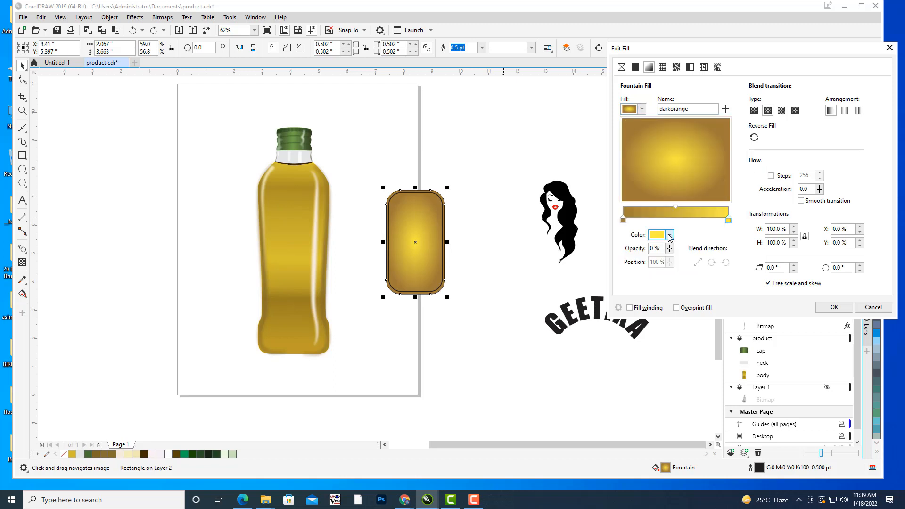
click(670, 235)
click(666, 333)
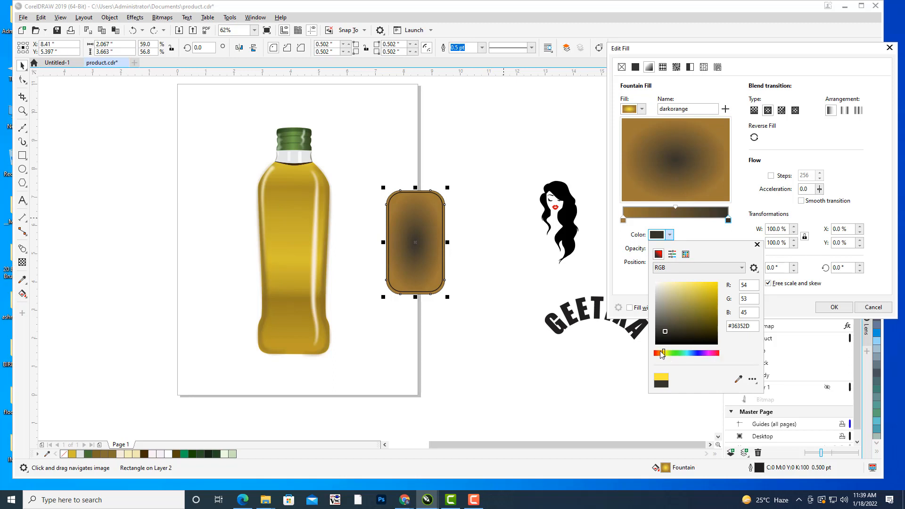
drag(662, 355, 657, 353)
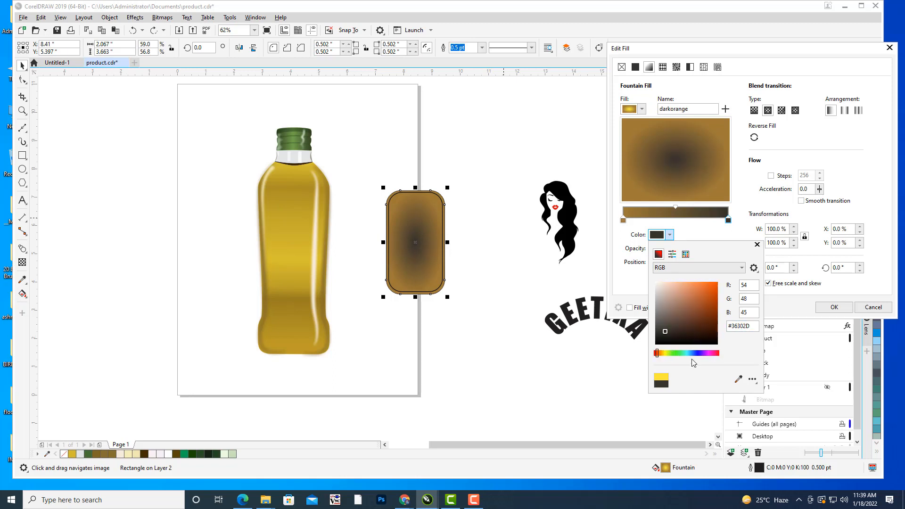
click(715, 327)
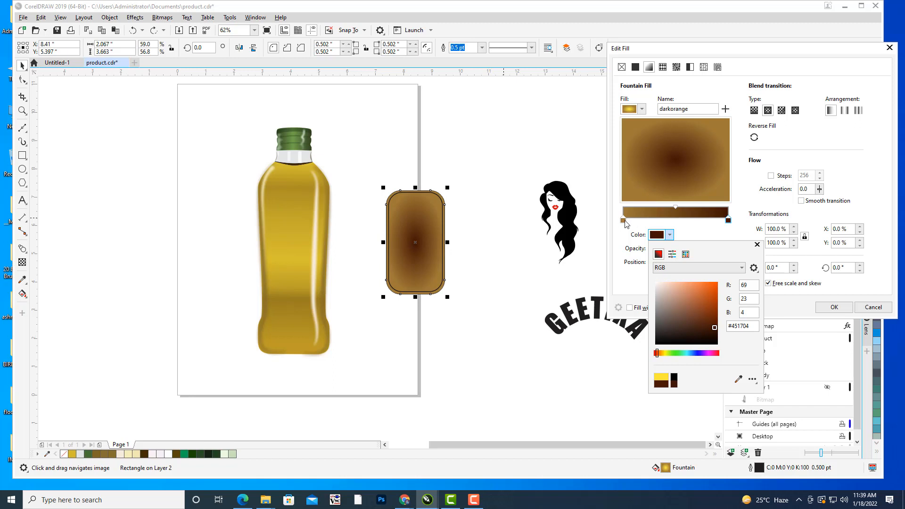
click(626, 224)
click(671, 235)
click(680, 353)
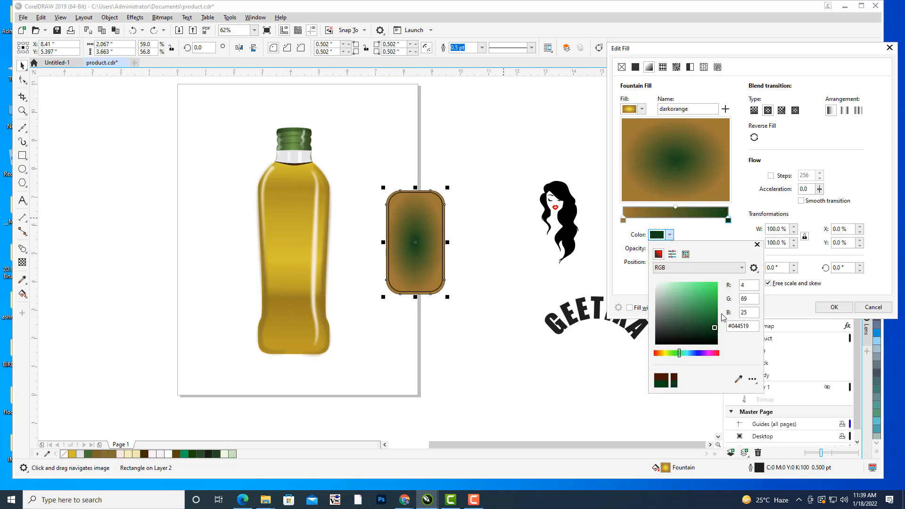
click(714, 321)
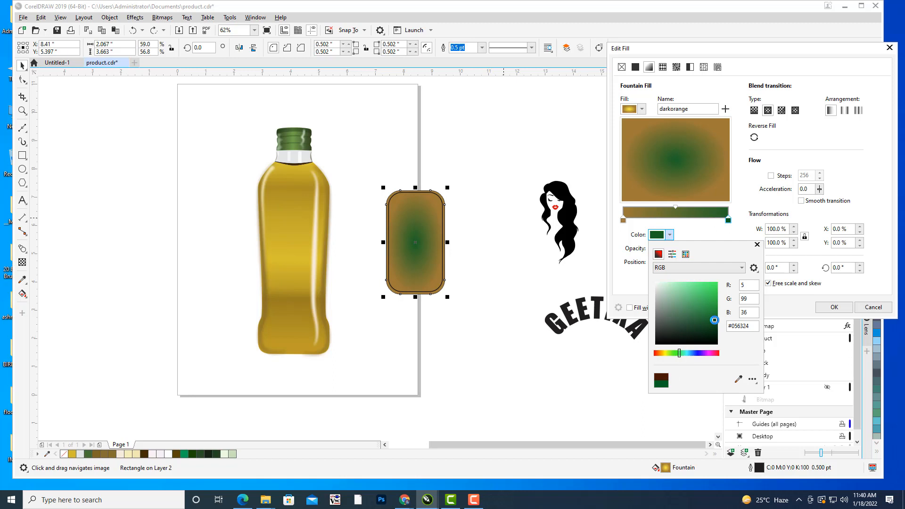
Set the outer colour of the fountain fill to dark green C77 M51 Y90 K66 and apply the fill to the label.
click(623, 220)
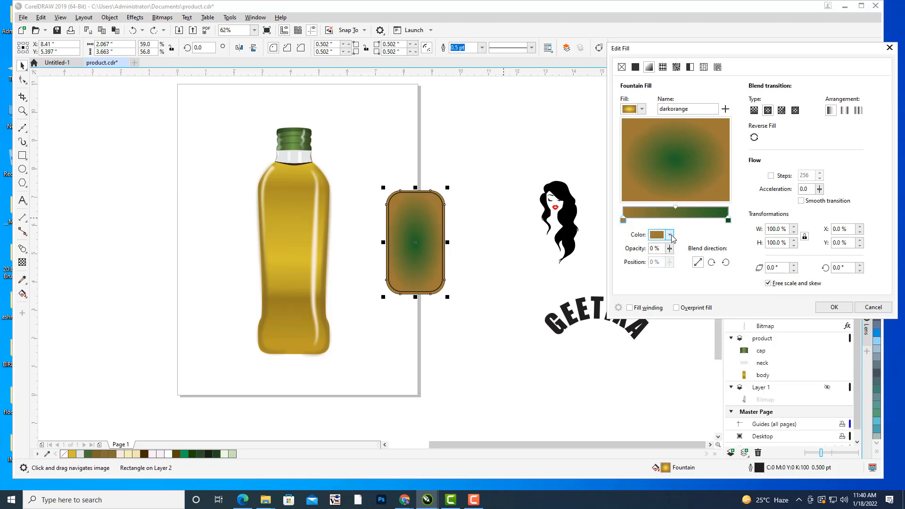
click(670, 235)
click(716, 329)
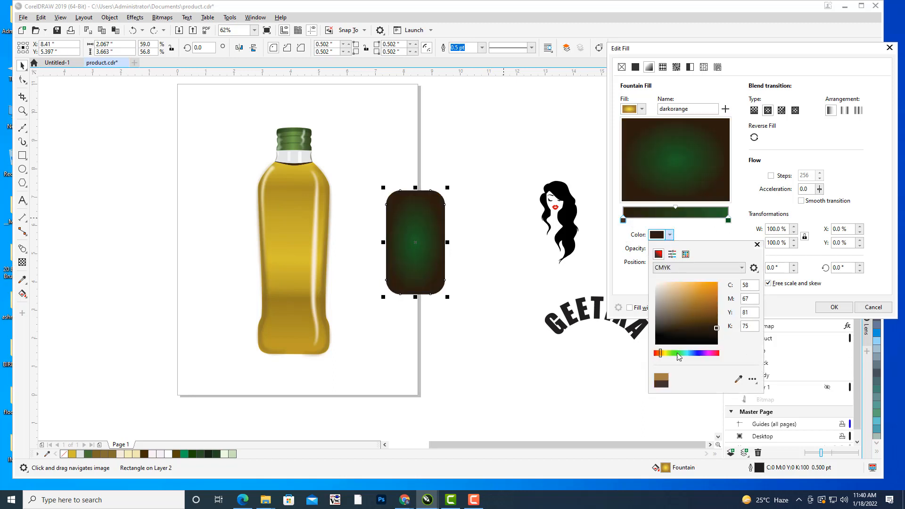
click(672, 353)
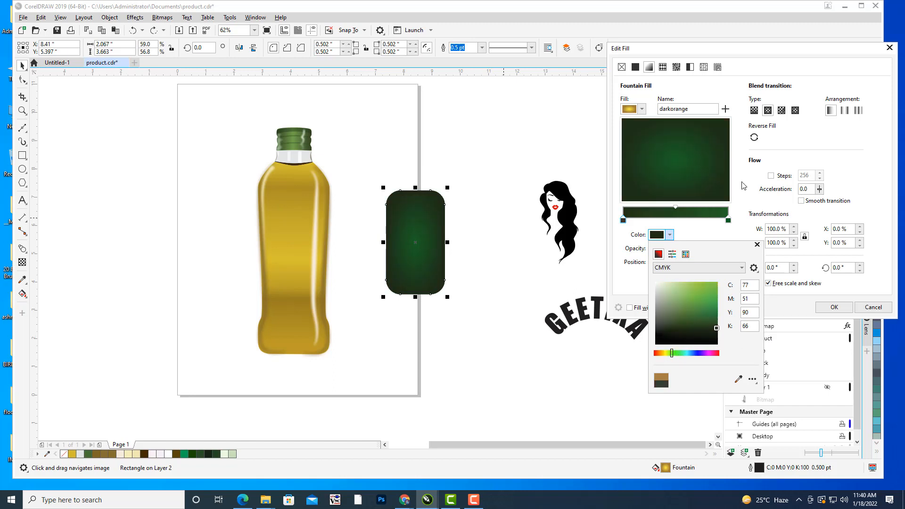
click(696, 232)
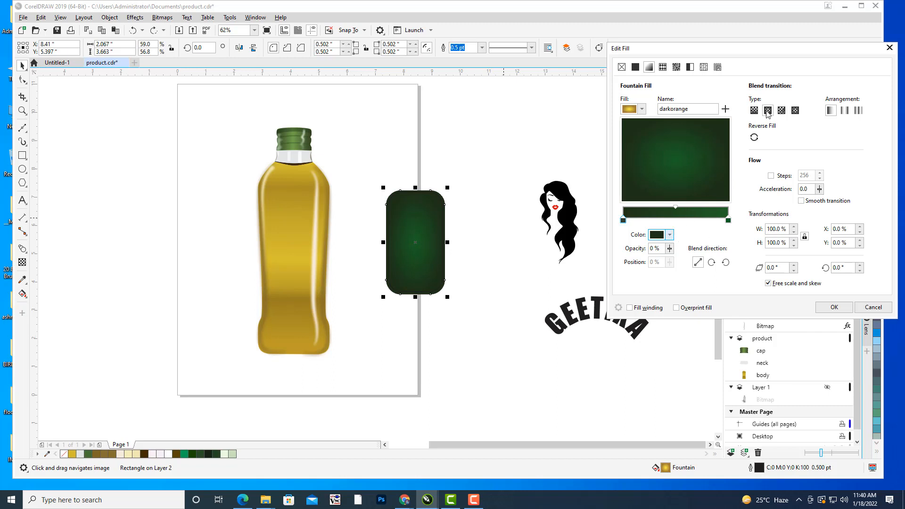
click(754, 137)
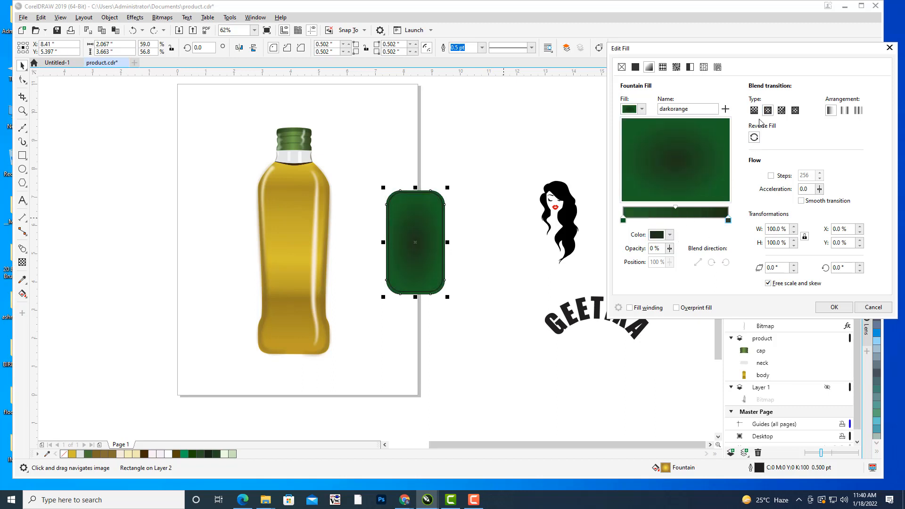
click(754, 137)
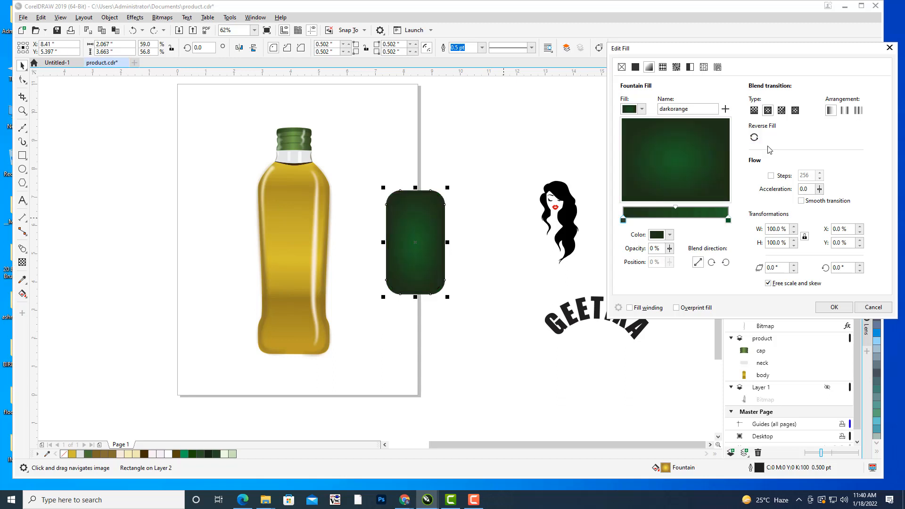
click(834, 307)
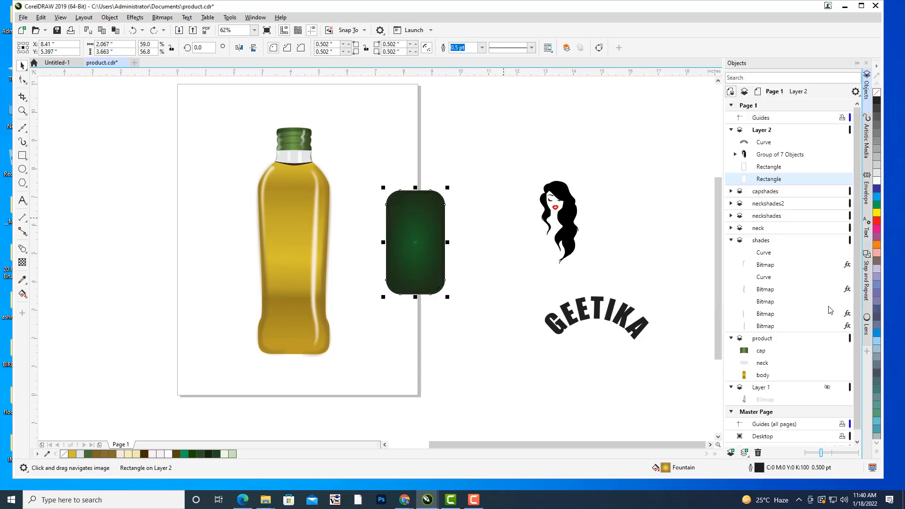
Set the outline colour of the label's inner rounded rectangle to white, C0 M0 Y0 K0.
click(769, 168)
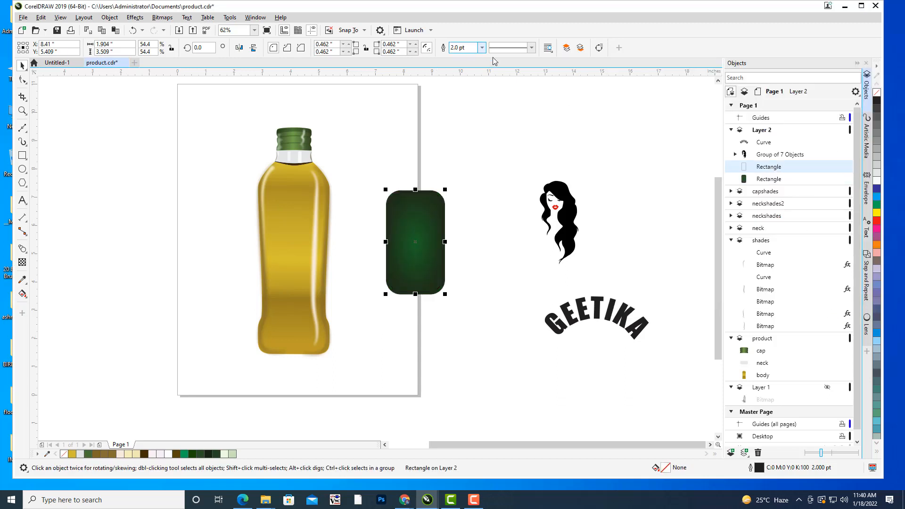
double_click(756, 466)
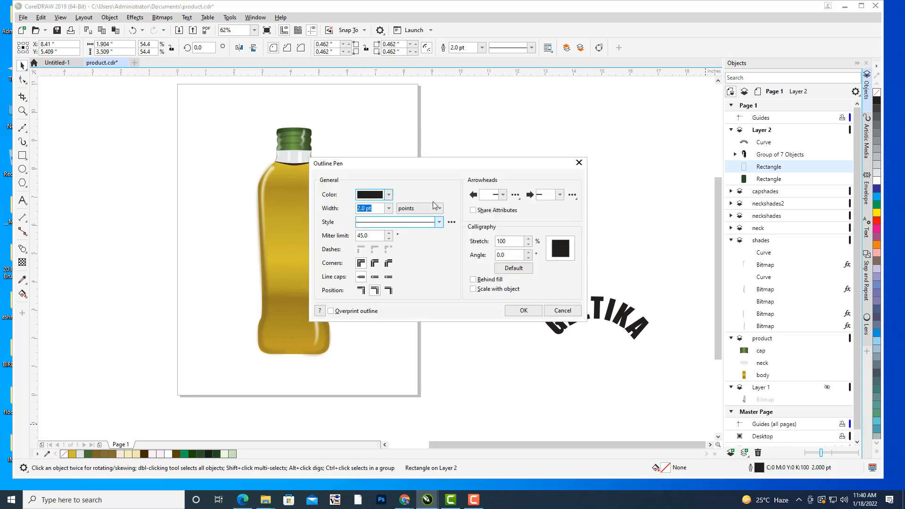
drag(421, 163, 650, 51)
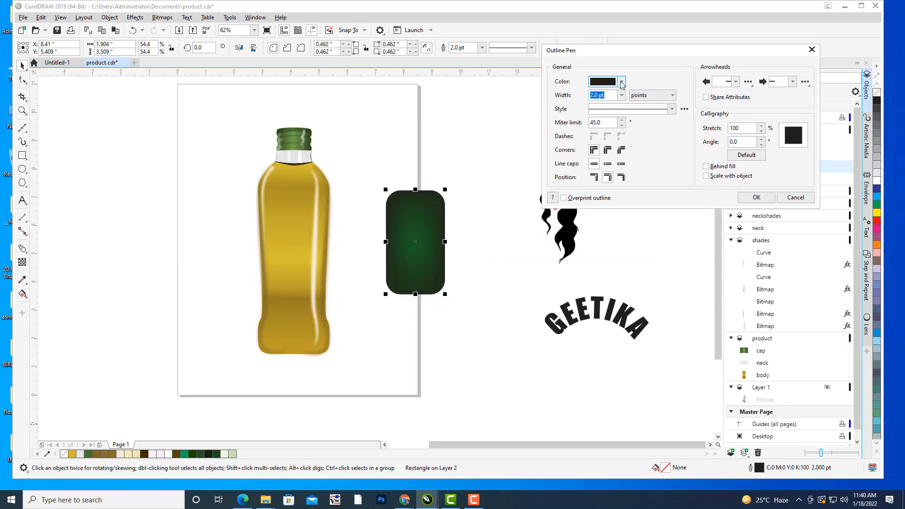
click(622, 82)
click(596, 128)
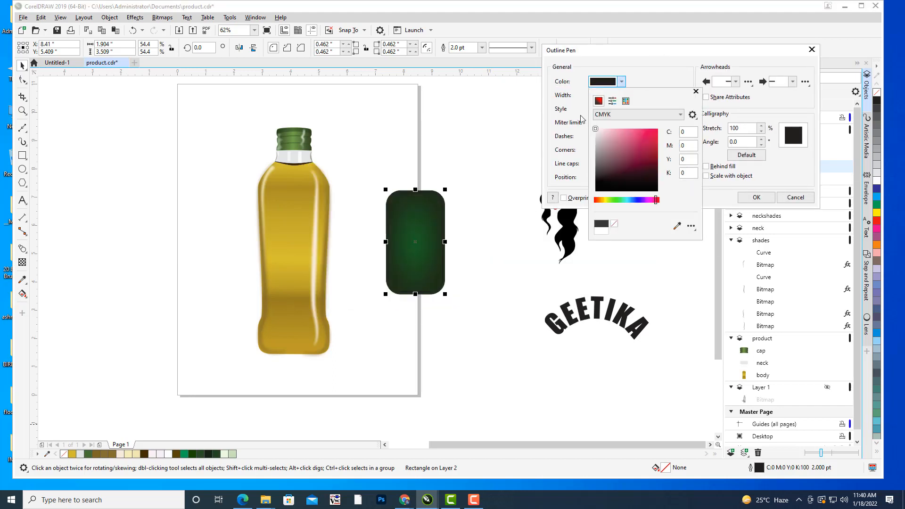
click(747, 198)
click(755, 197)
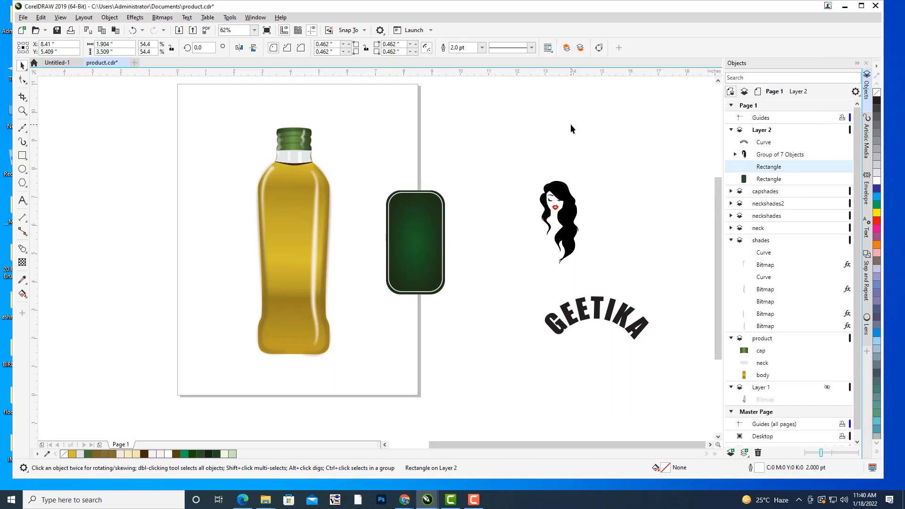
Set the dark outer colour of the label's fountain fill to light green C51 M0 Y88 K0.
click(561, 197)
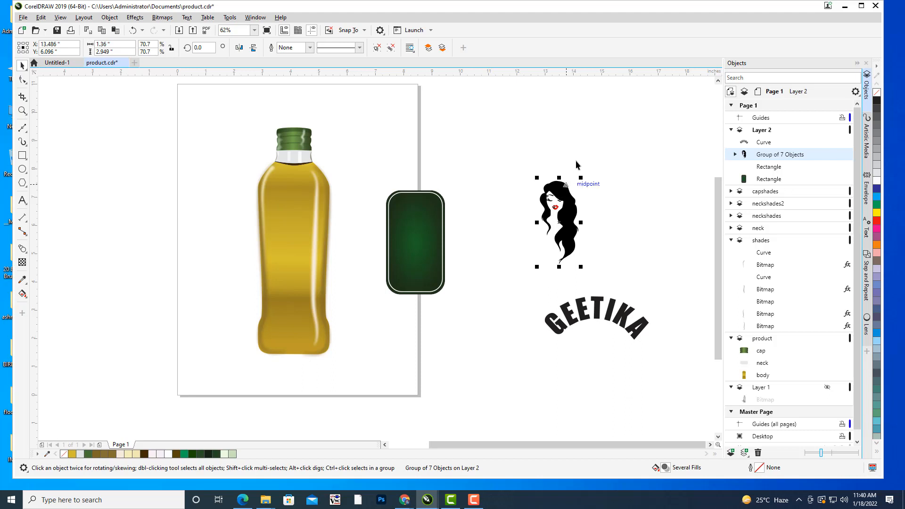
click(410, 232)
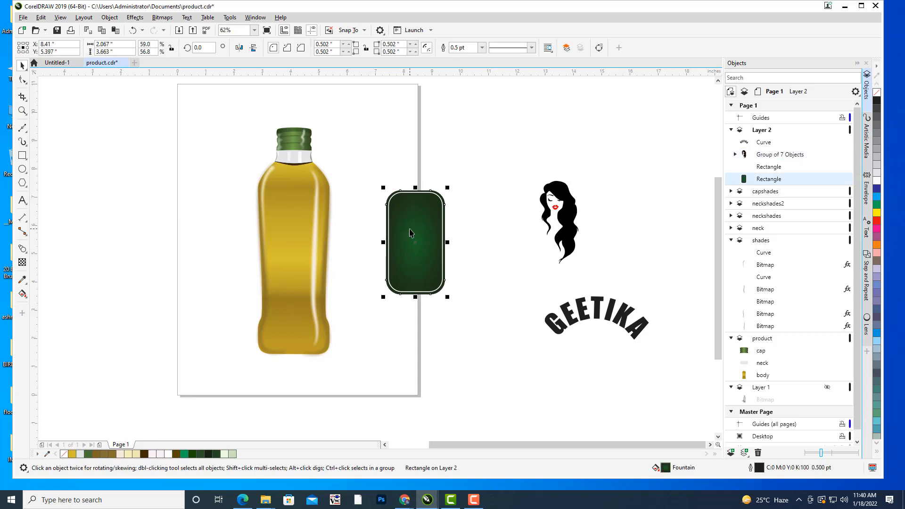
key(F11)
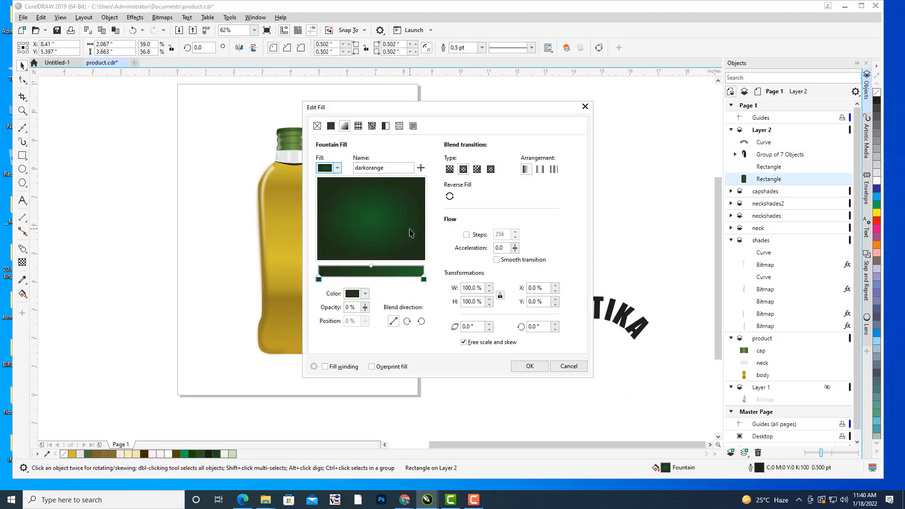
drag(492, 104, 691, 79)
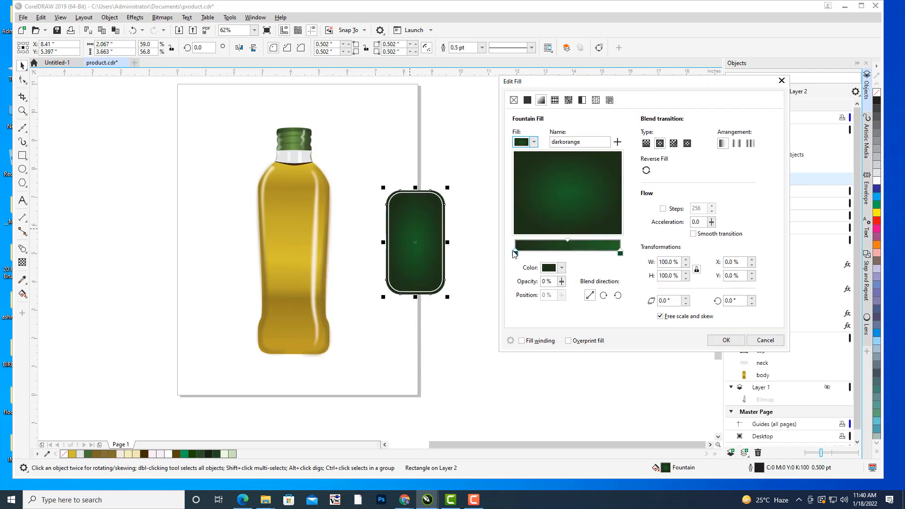
click(515, 253)
click(562, 268)
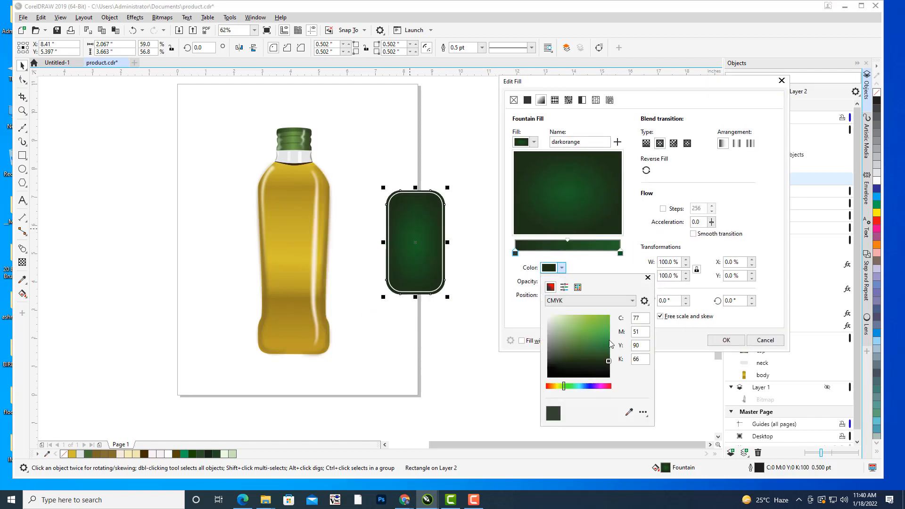
click(605, 346)
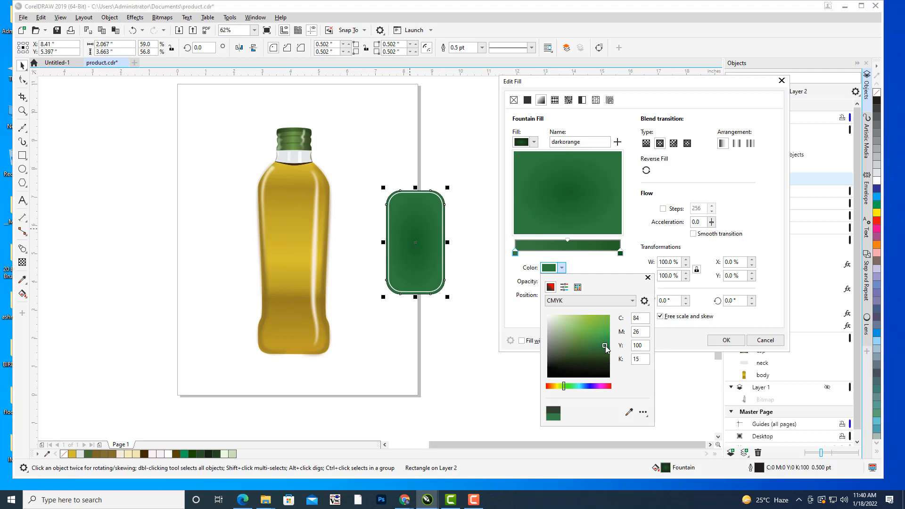
click(568, 348)
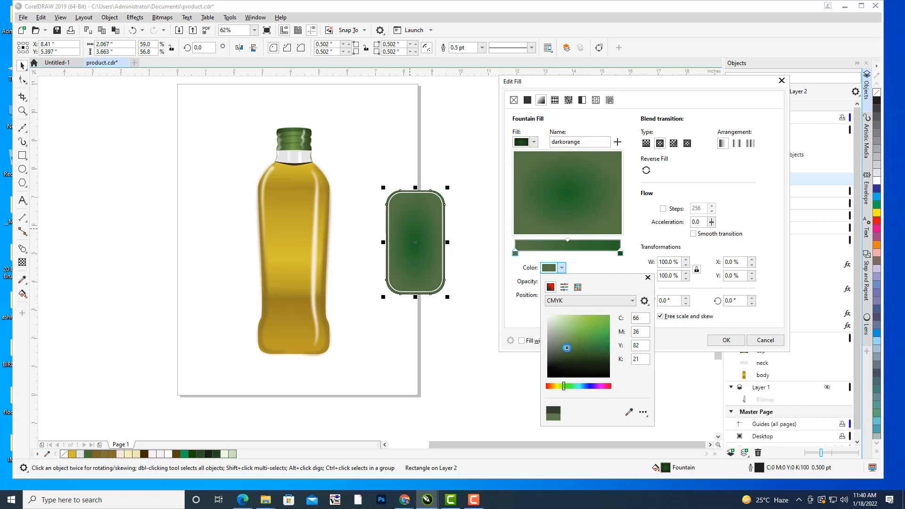
click(623, 255)
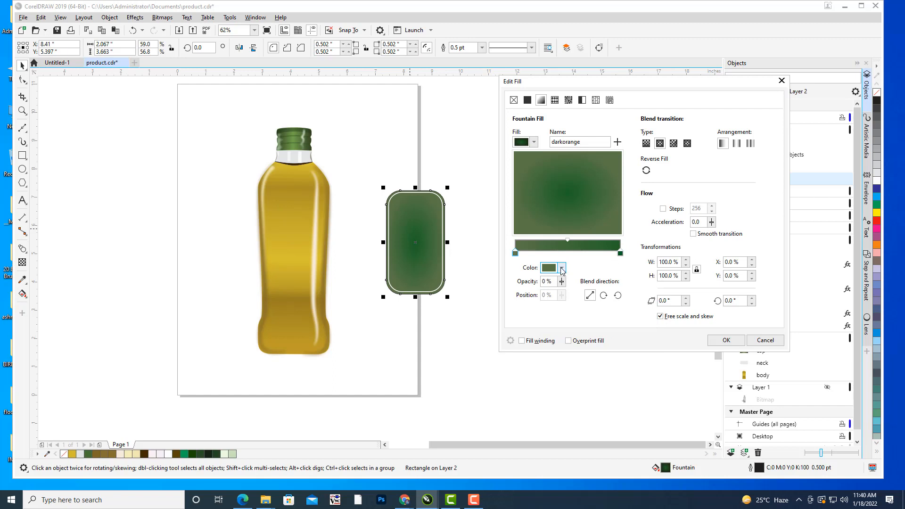
click(562, 269)
click(583, 325)
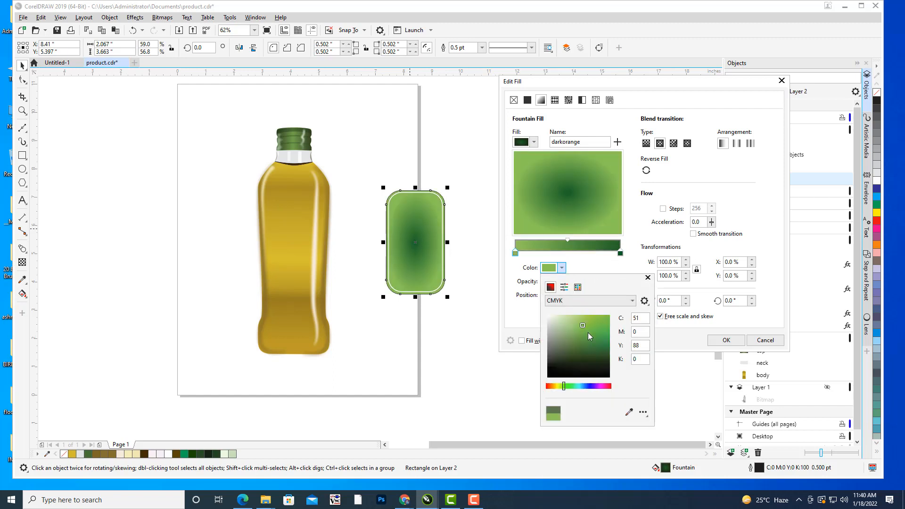
Reverse the label's fountain fill, set its outer colour to muted green #5D9670 and apply the fill.
click(647, 172)
click(646, 171)
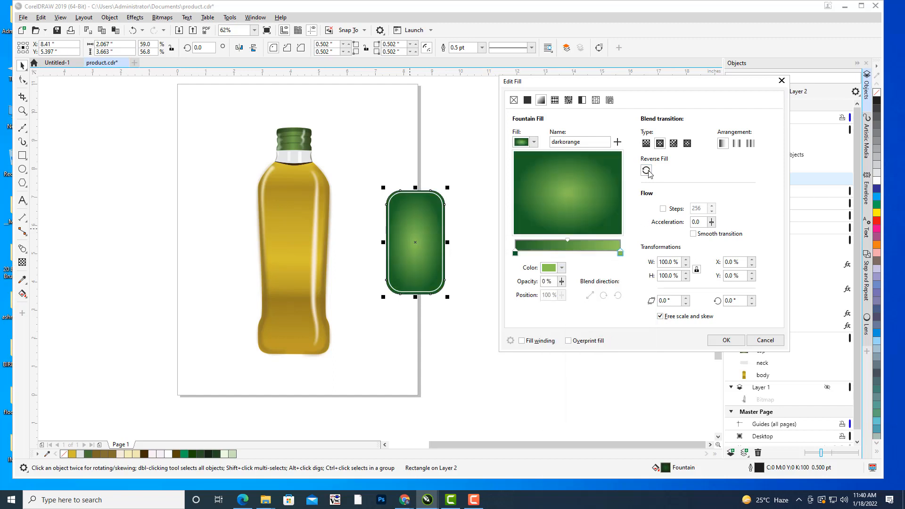
click(516, 254)
click(562, 268)
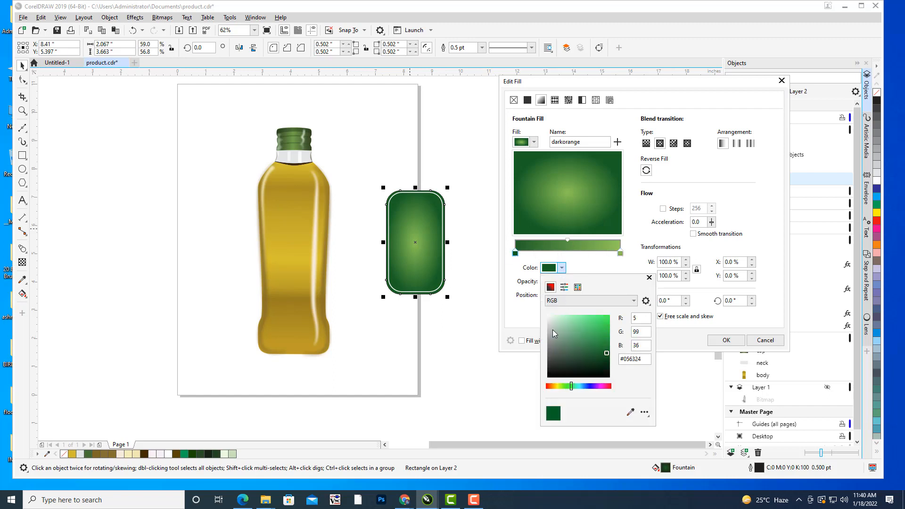
click(566, 330)
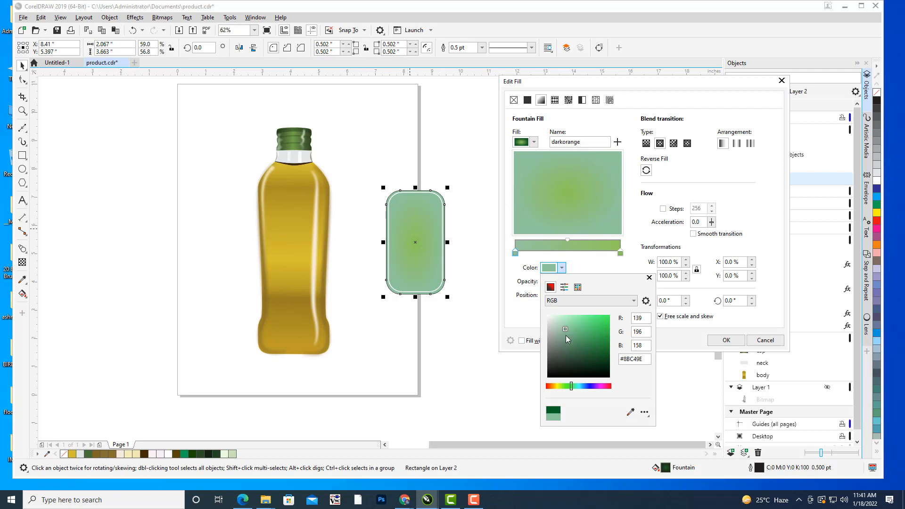
click(571, 340)
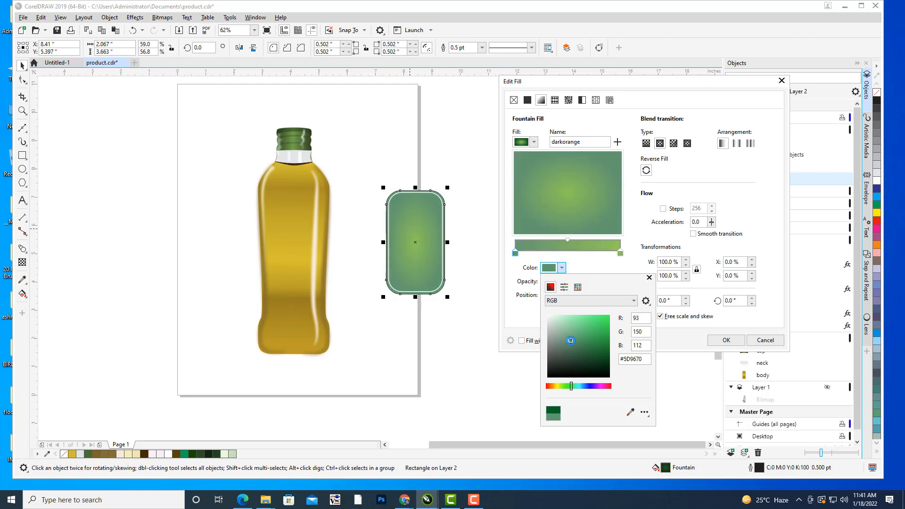
click(727, 339)
click(726, 339)
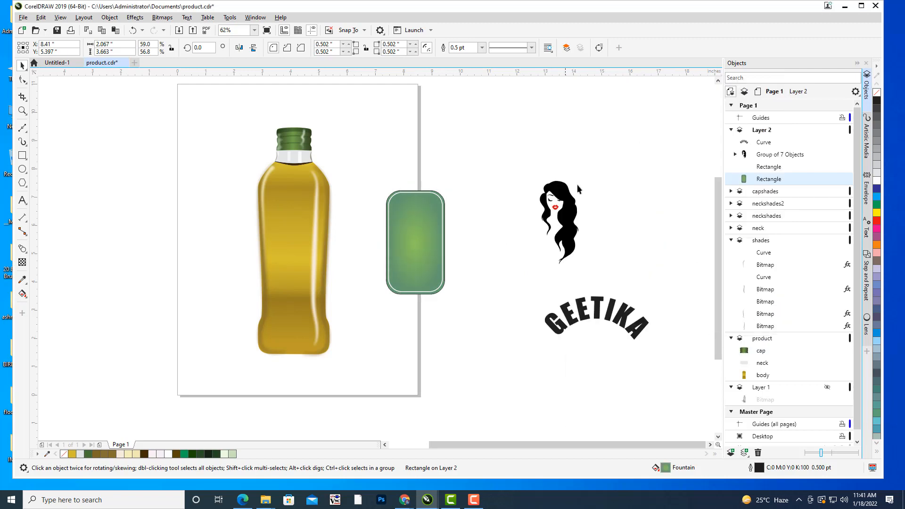
Move the woman's hair clipart onto the middle of the label and scale it to about 0.80 by 1.73 inches.
click(563, 194)
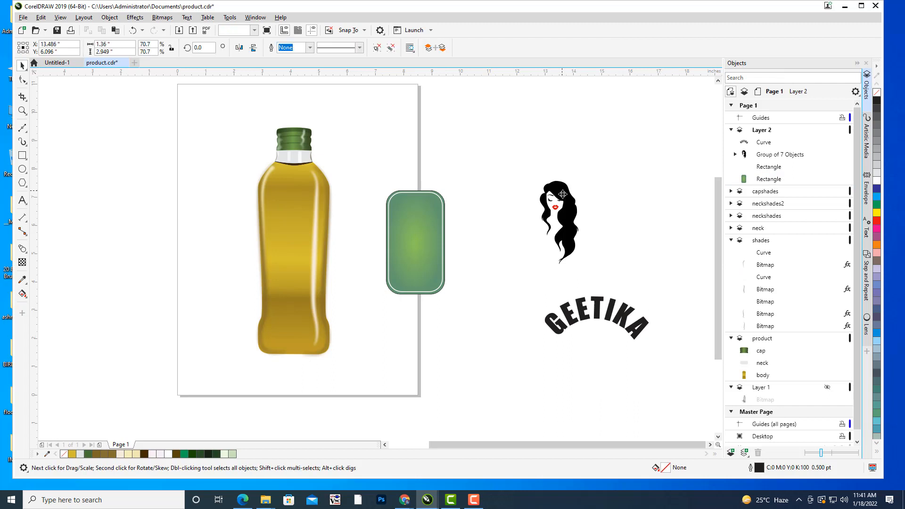
drag(563, 194, 431, 212)
click(707, 295)
drag(511, 283, 534, 256)
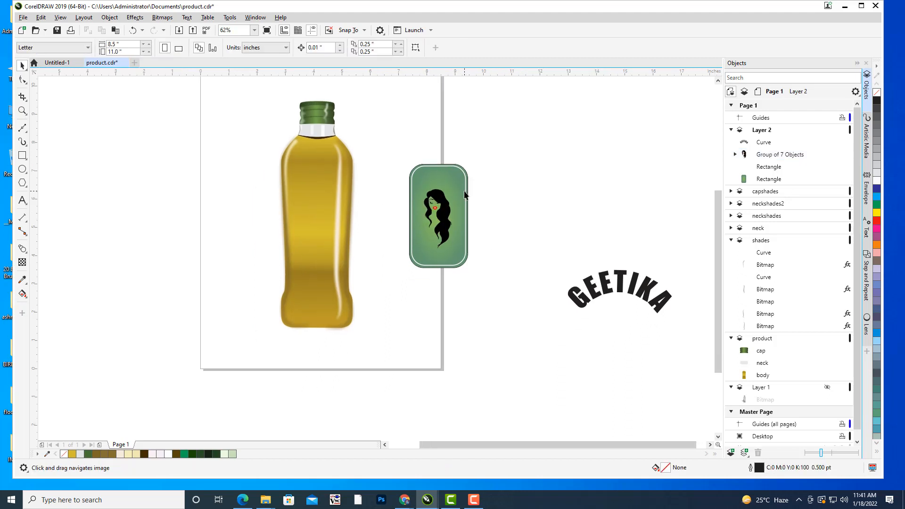
drag(446, 201, 451, 187)
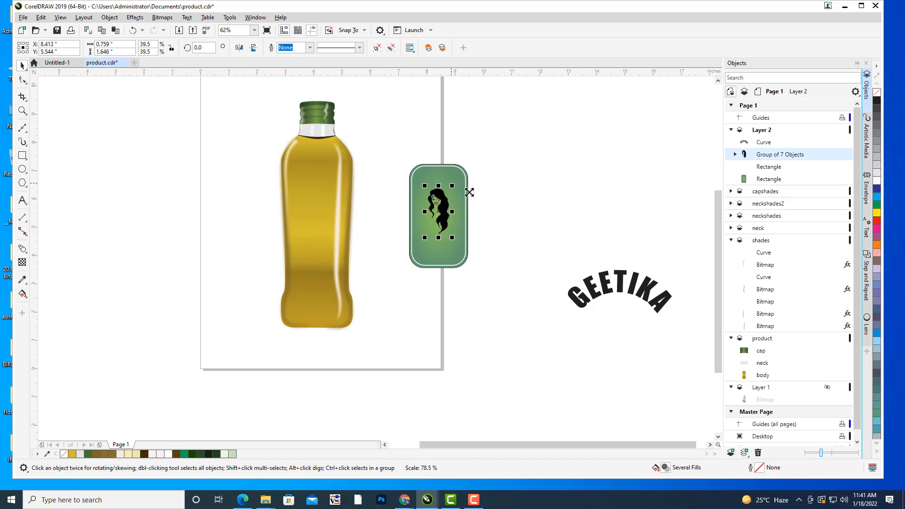
click(531, 195)
scroll(457, 174, up, 3)
click(390, 258)
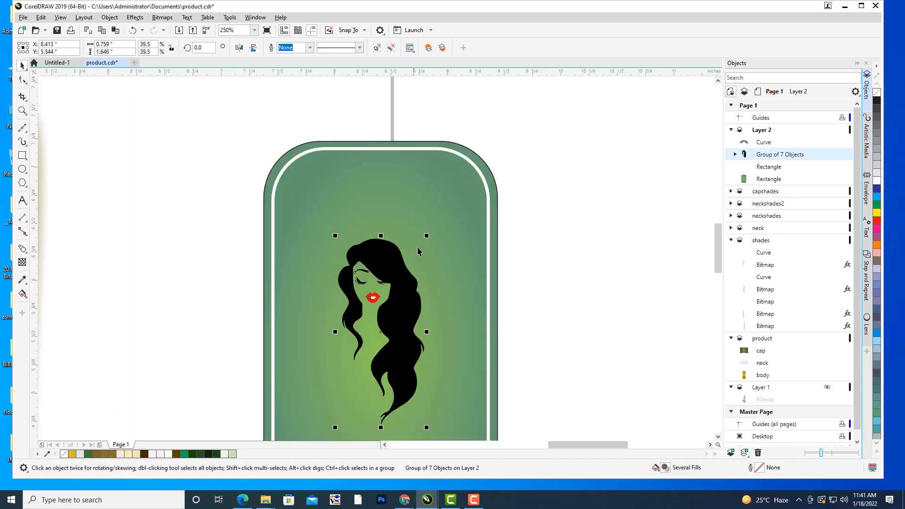
drag(419, 249, 462, 174)
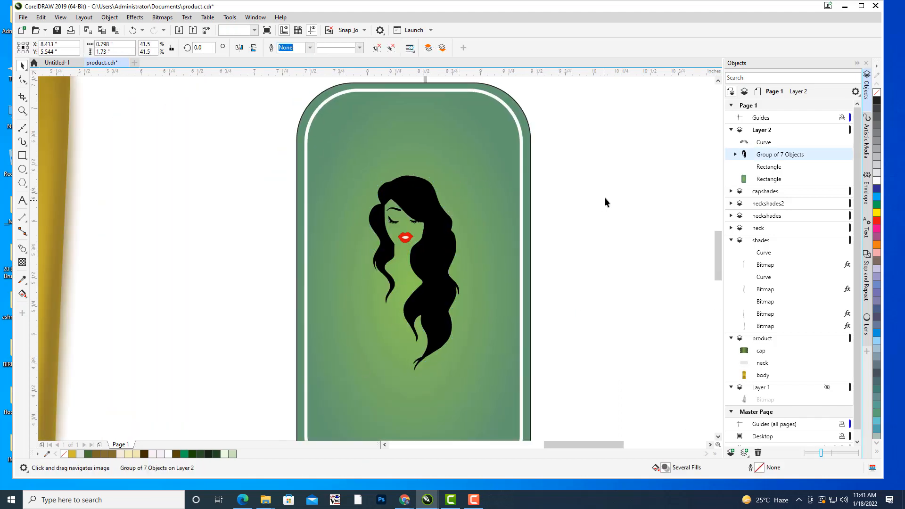
Place the arched GEETIKA text above the clipart on the label and scale it to about 1.38 by 0.57 inches.
click(605, 197)
scroll(606, 196, down, 5)
click(628, 309)
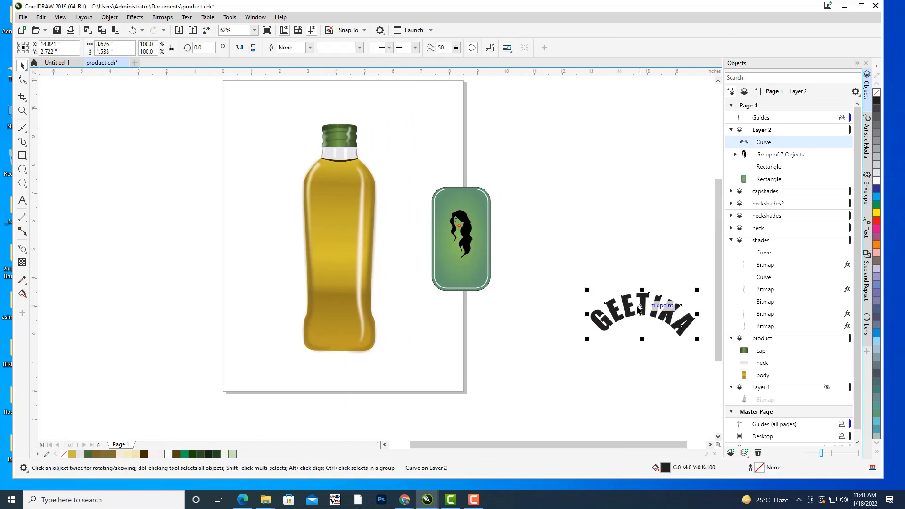
drag(628, 310, 437, 209)
scroll(510, 200, up, 1)
scroll(462, 211, up, 1)
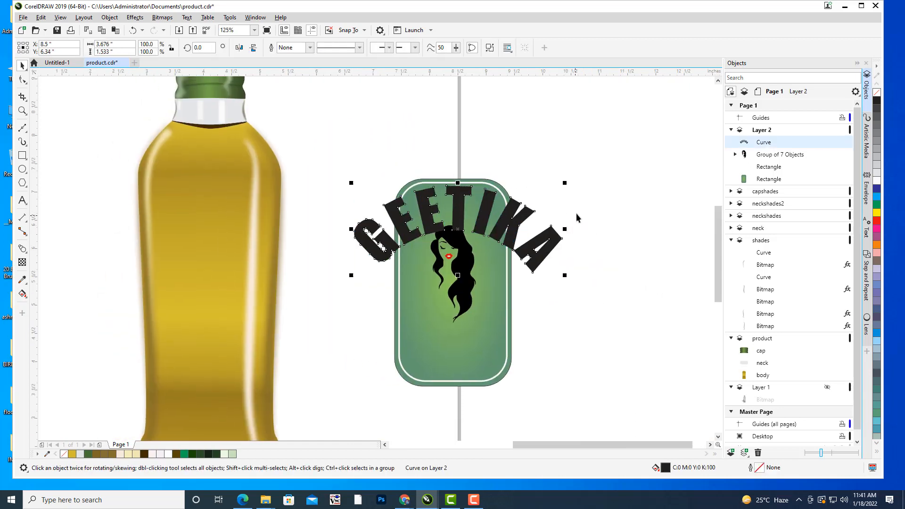
drag(564, 184, 457, 196)
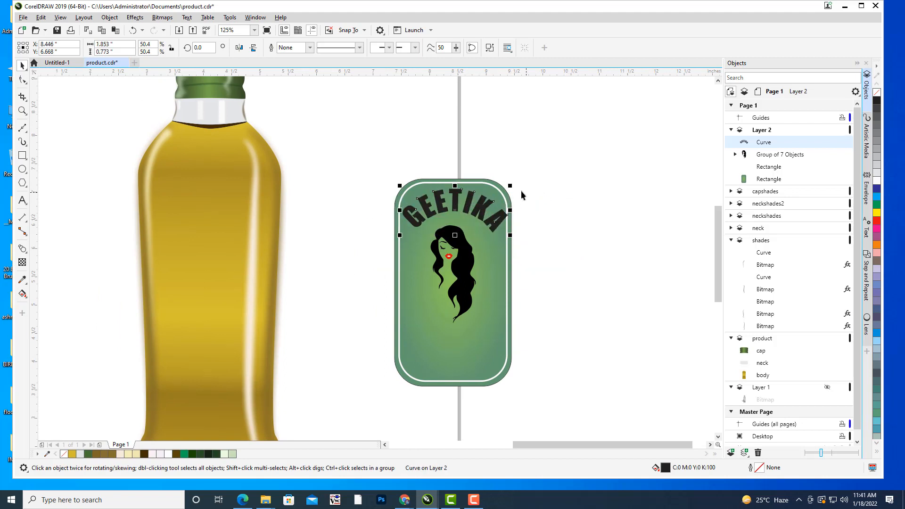
drag(511, 186, 497, 193)
Nudge the arched GEETIKA text slightly to the left within the label.
click(551, 223)
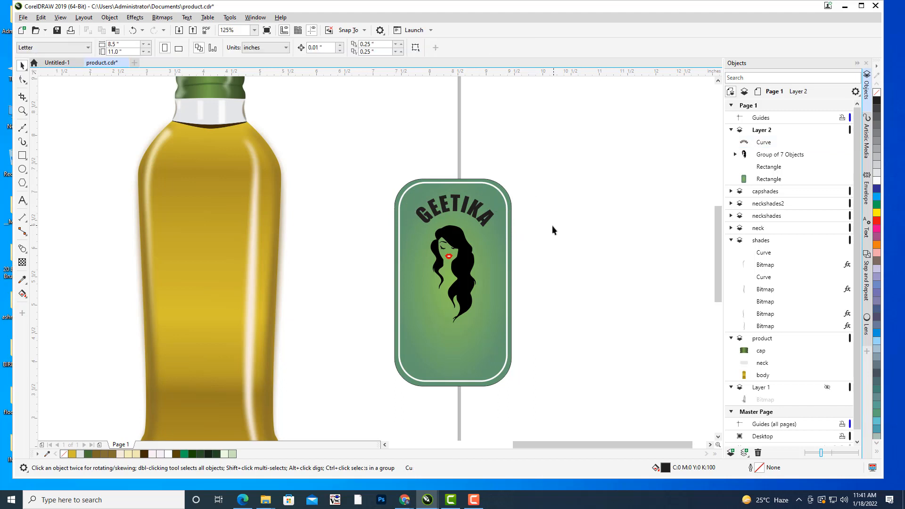
drag(553, 225, 545, 226)
click(448, 206)
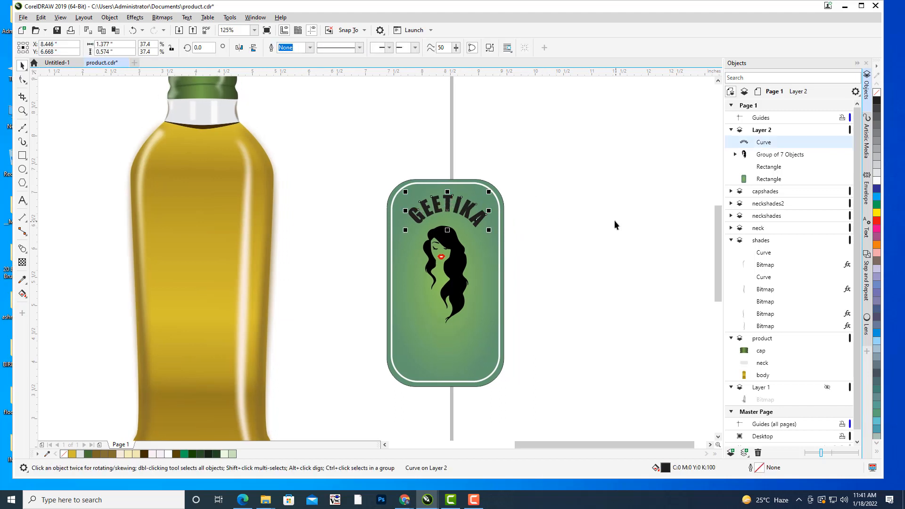
key(Left)
key(Left)
click(556, 251)
Add centre-aligned artistic text reading AYURVEDIC and HAIR OIL on two lines below the clipart on the label.
drag(556, 252, 543, 228)
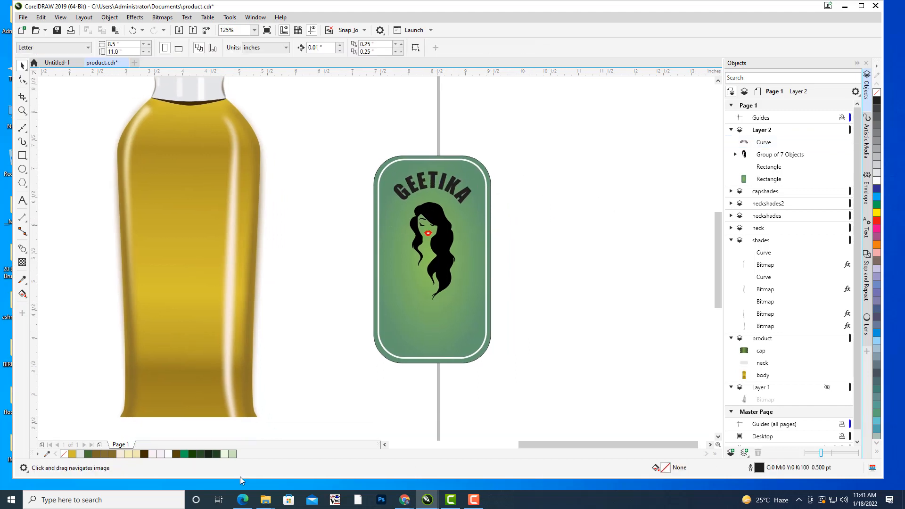
drag(551, 275, 569, 275)
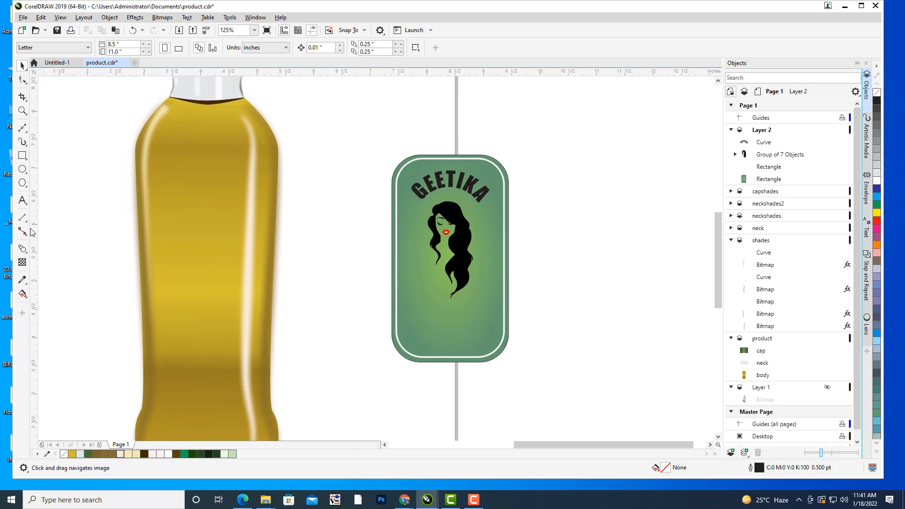
click(22, 201)
click(419, 330)
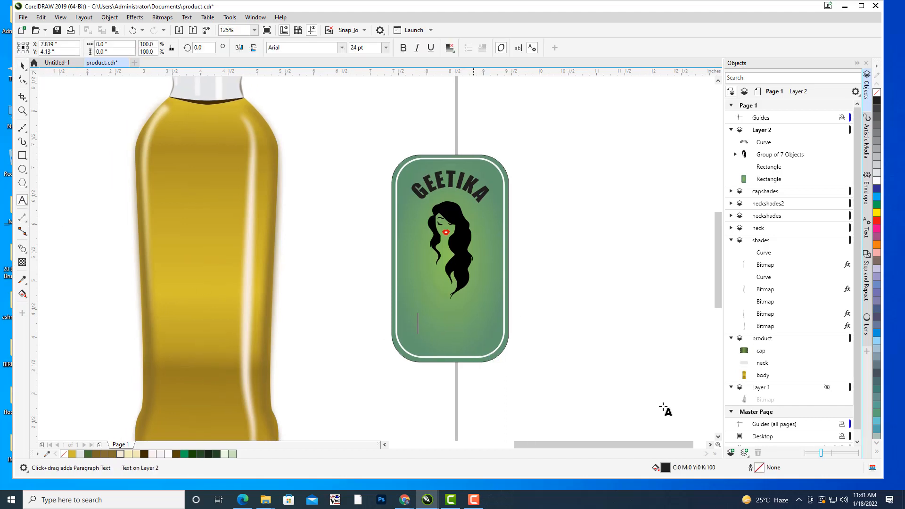
text(AYUR)
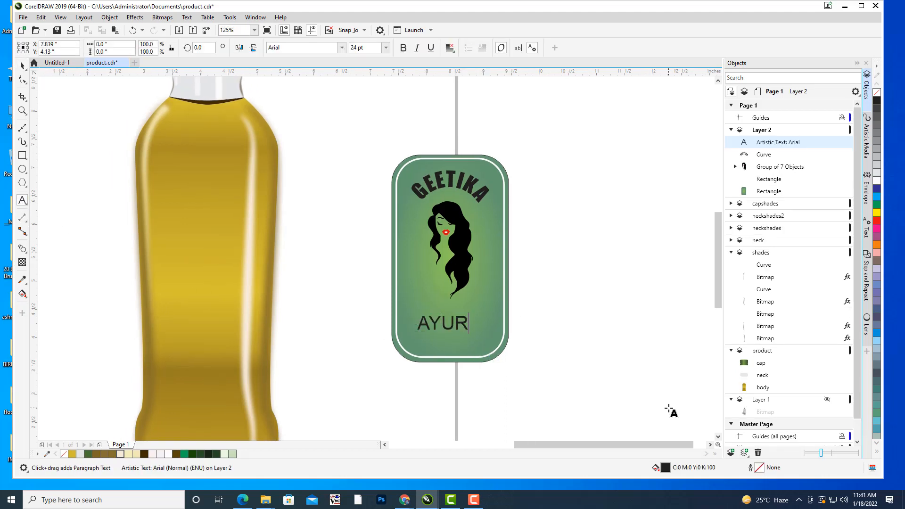
text(VEDIC)
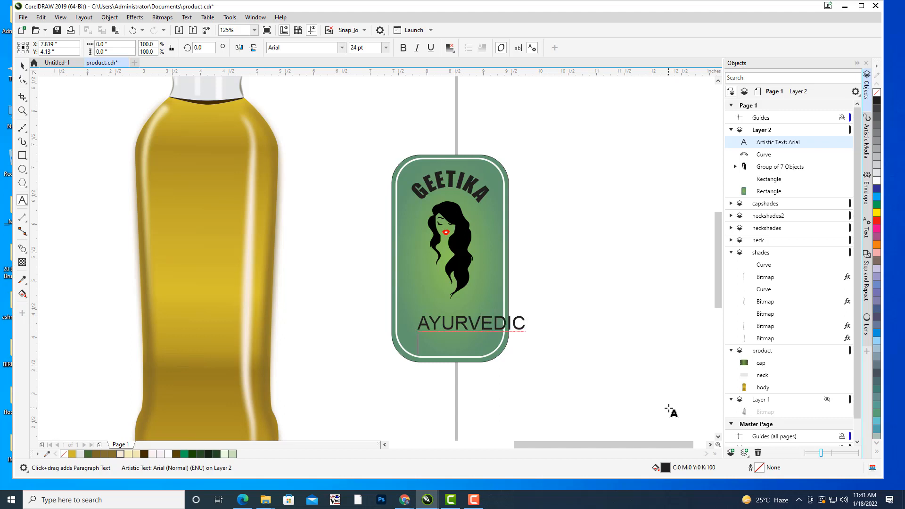
key(Return)
text(HAIR OIL)
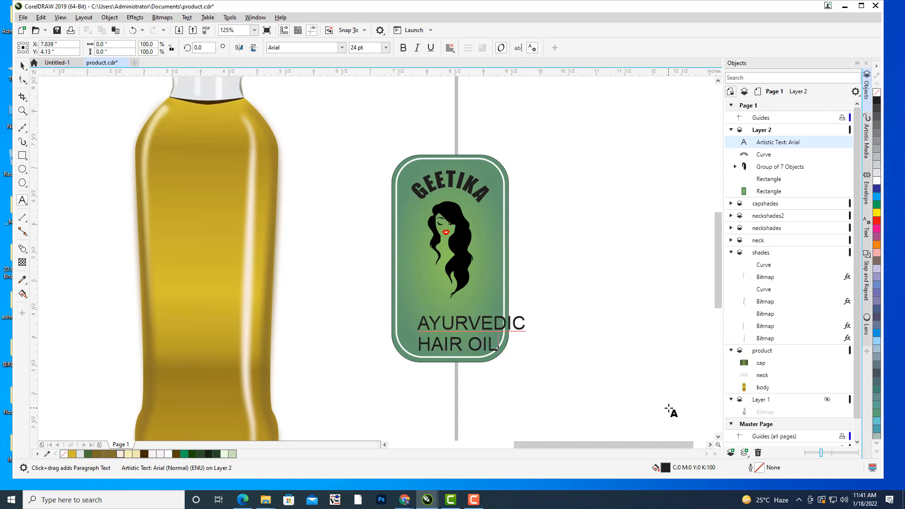
key(Escape)
click(22, 65)
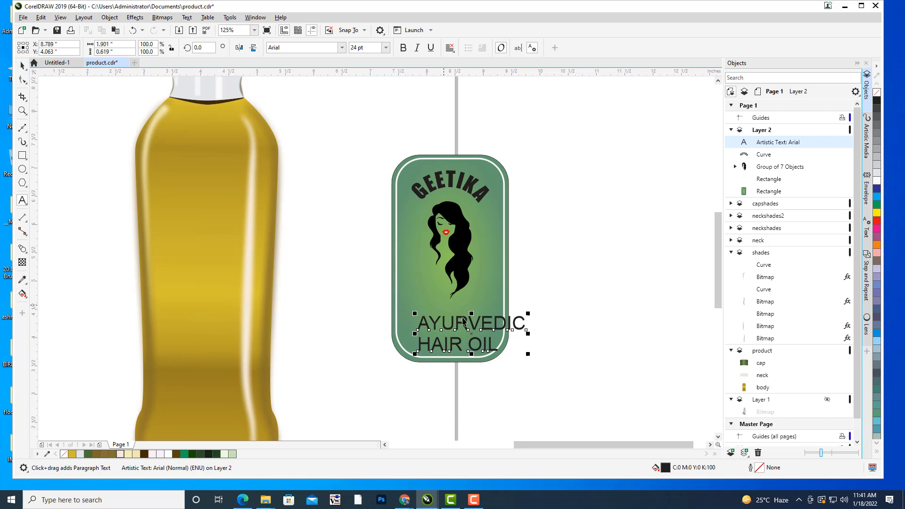
click(450, 48)
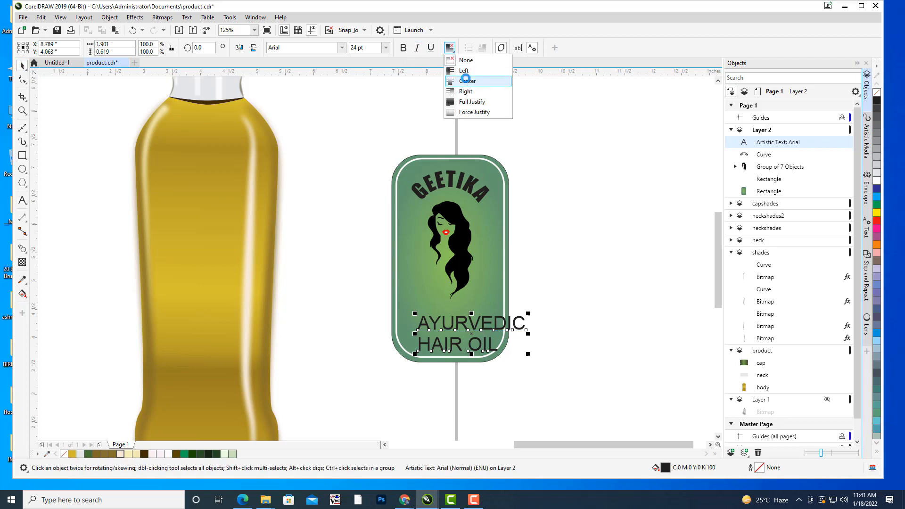
click(468, 81)
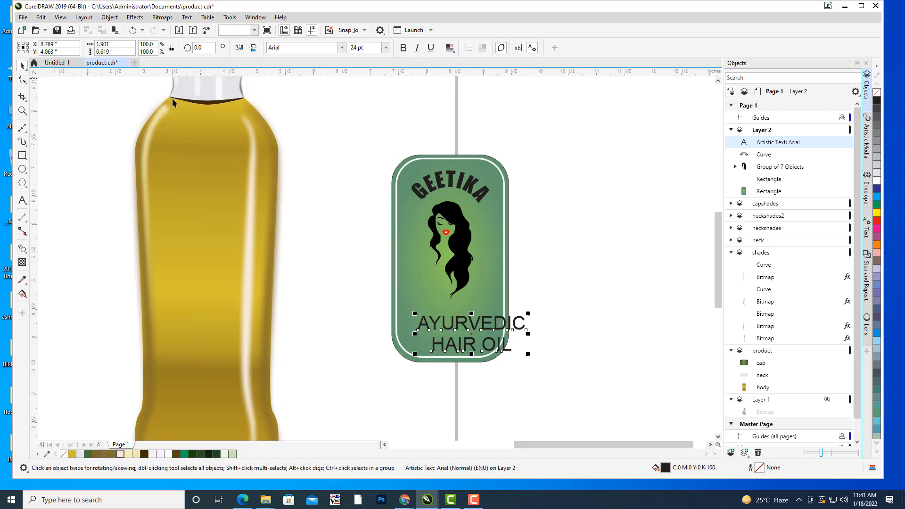
Set the AYURVEDIC HAIR OIL text to Impact and fit it within the label's lower part at about 1.33 by 0.63 inches.
click(305, 52)
text(Impact)
key(Return)
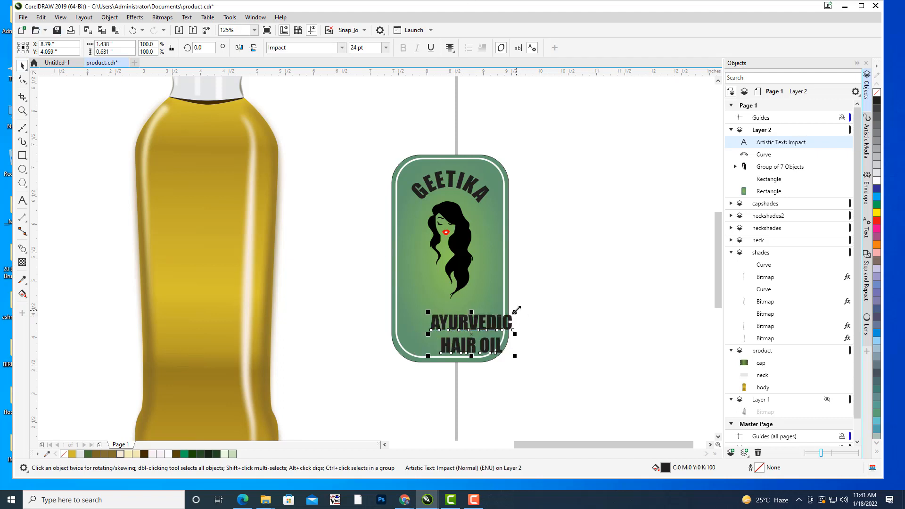
drag(517, 310, 491, 303)
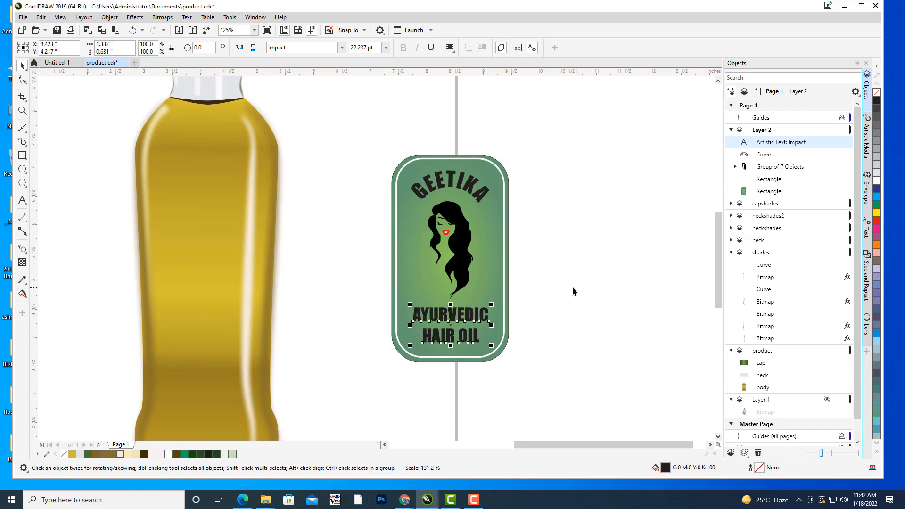
Group the label's two rectangles, woman clipart, arched GEETIKA text and AYURVEDIC HAIR OIL text into one object.
click(555, 236)
scroll(555, 236, down, 1)
drag(553, 239, 522, 243)
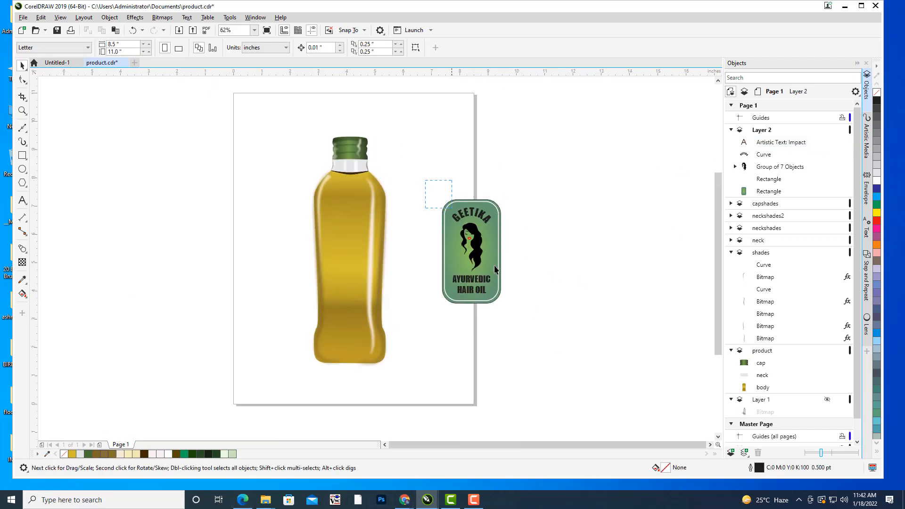
drag(542, 343, 542, 343)
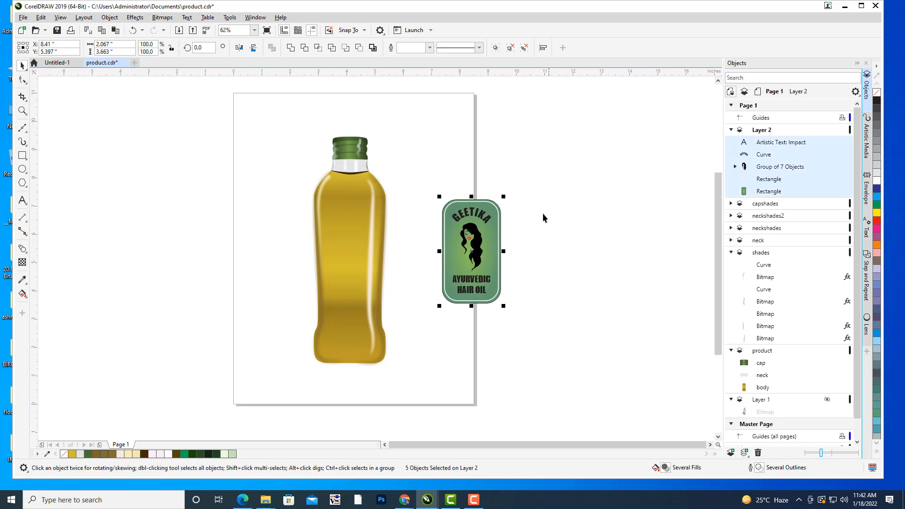
key(ctrl+g)
Rename Layer 2, which holds the grouped label, as LABEL.
click(768, 131)
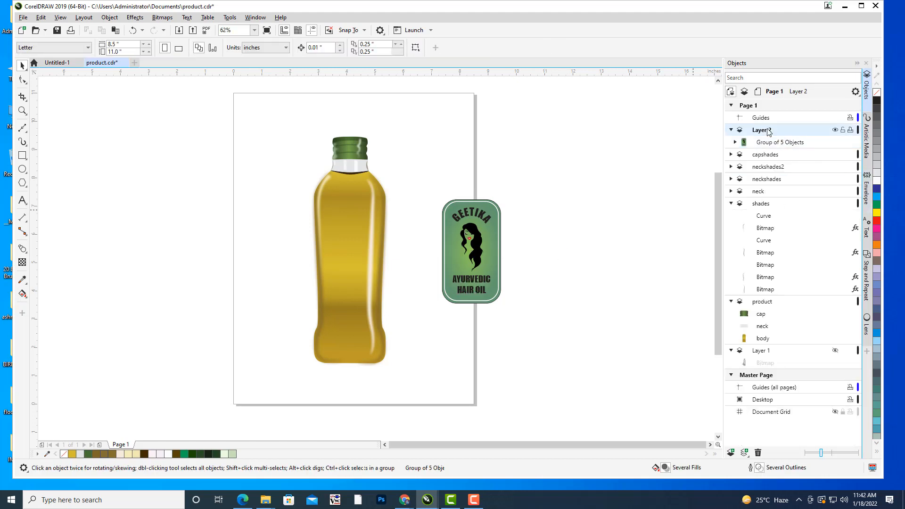
right_click(767, 132)
click(807, 192)
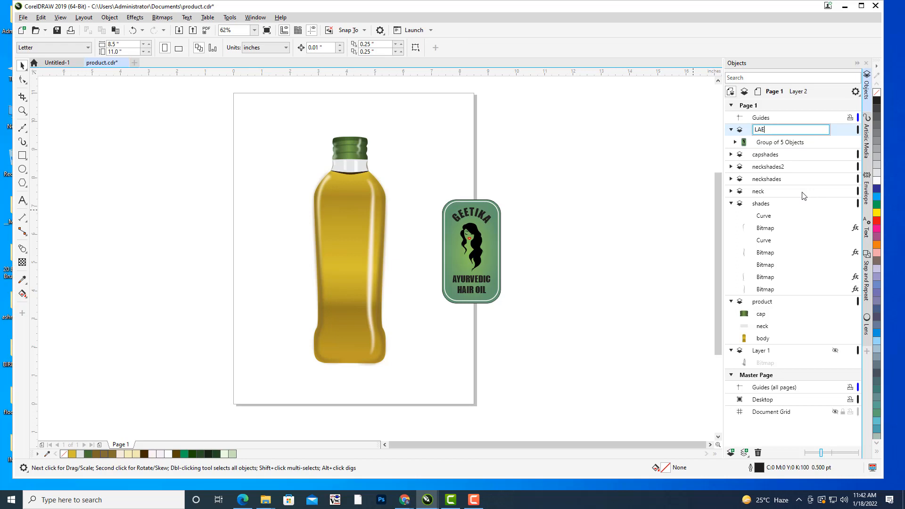
key(Return)
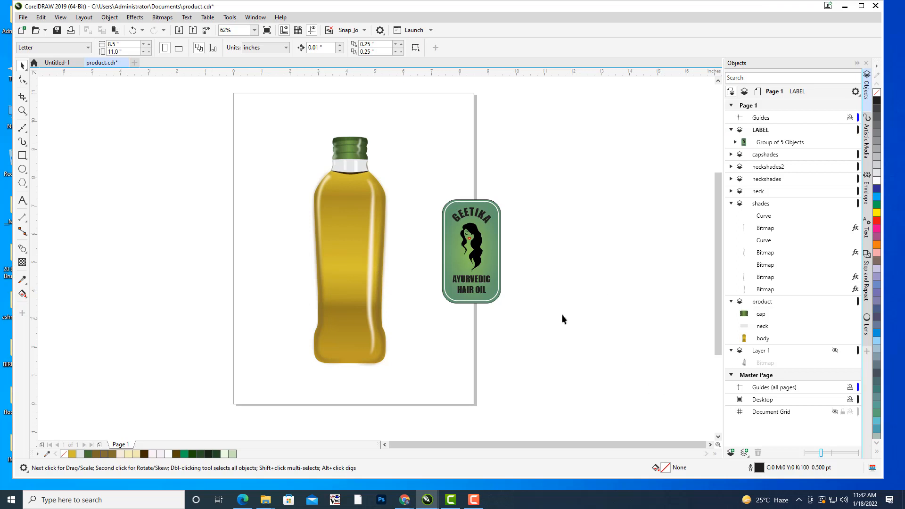
Move the grouped label onto the bottle body and scale it down to about 1.46 by 2.59 inches.
drag(562, 315, 619, 323)
click(545, 251)
drag(530, 257, 404, 253)
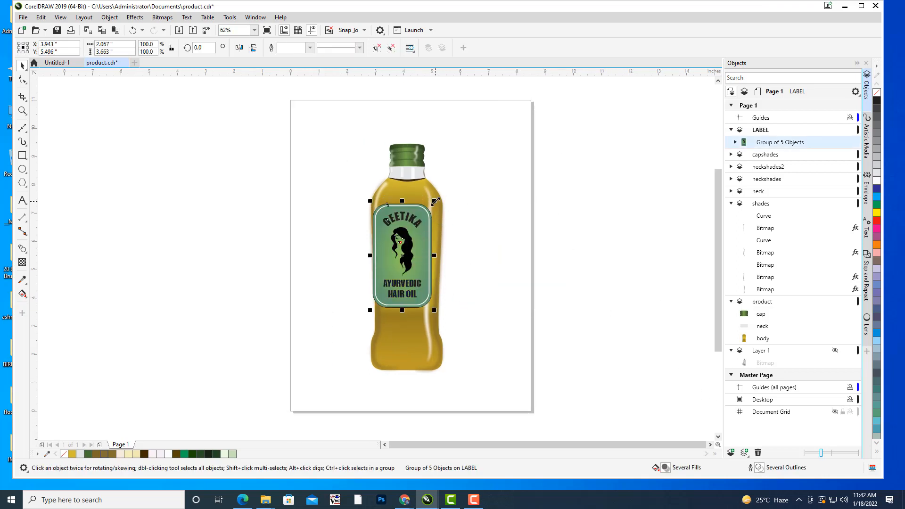
drag(436, 202, 429, 212)
drag(402, 249, 405, 253)
drag(516, 242, 555, 230)
scroll(490, 222, up, 1)
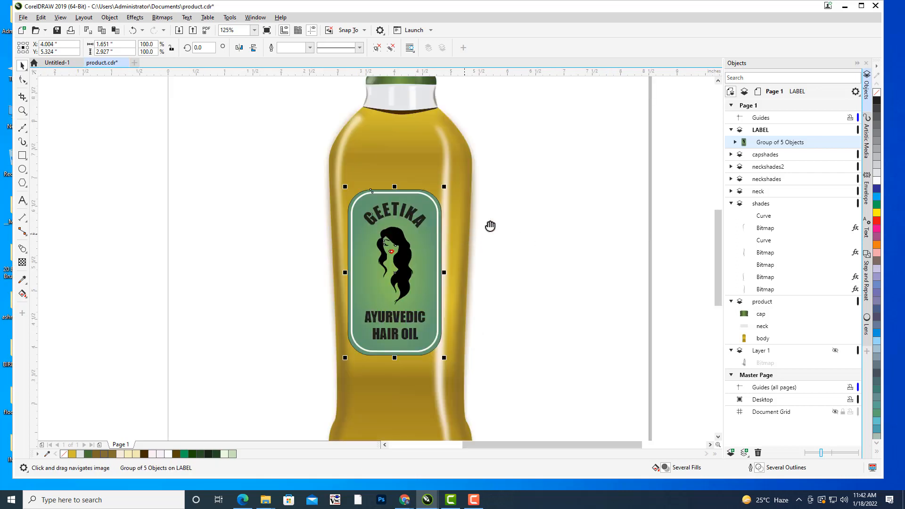
drag(490, 226, 519, 211)
drag(472, 172, 467, 180)
drag(440, 256, 442, 267)
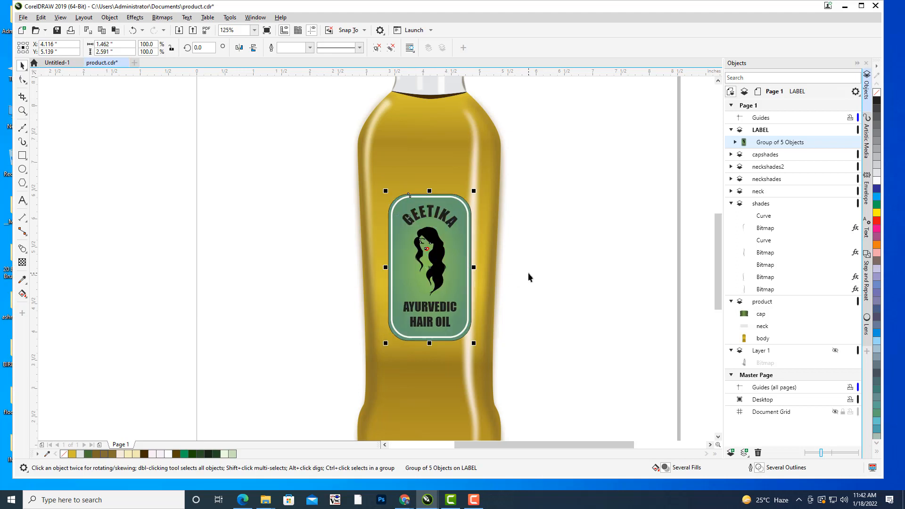
Nudge the label slightly left and up on the bottle to X 4.066, Y 5.159 inches, and collapse the LABEL layer.
key(Left)
key(Left)
key(Left)
key(Left)
key(Left)
key(Left)
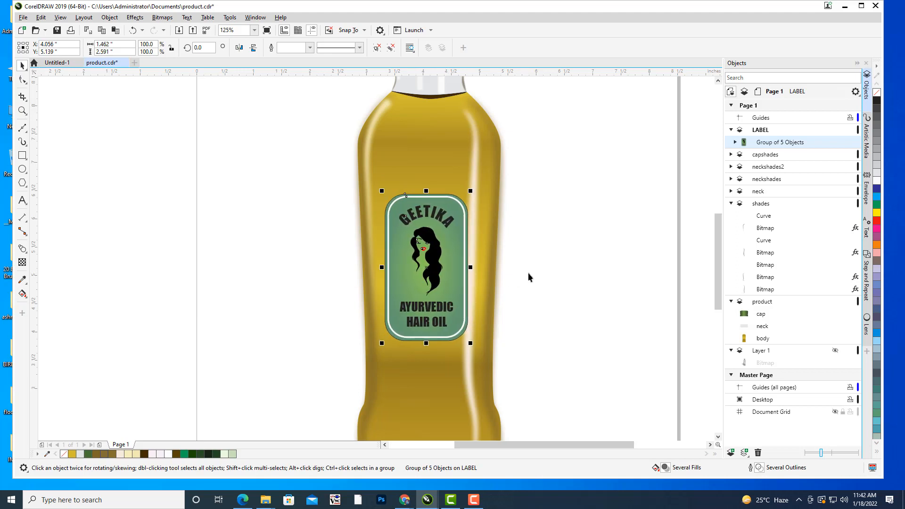
key(Up)
key(Right)
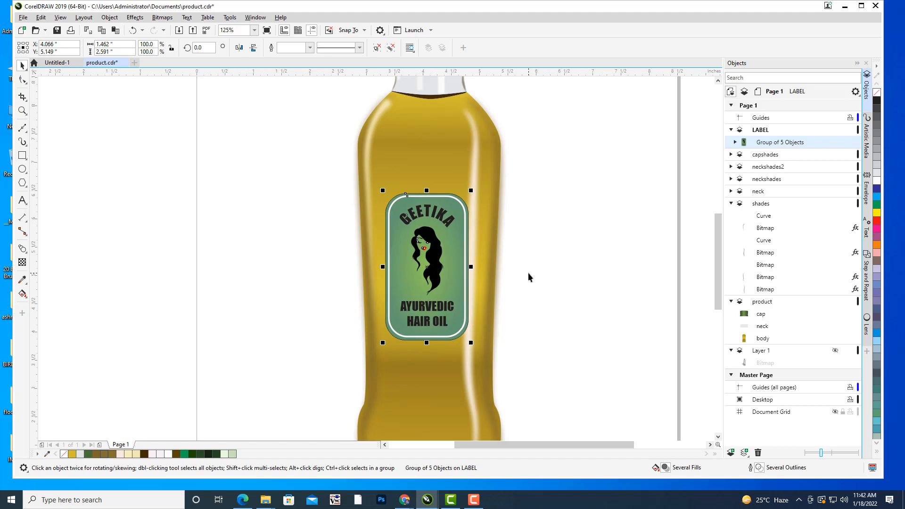
key(Up)
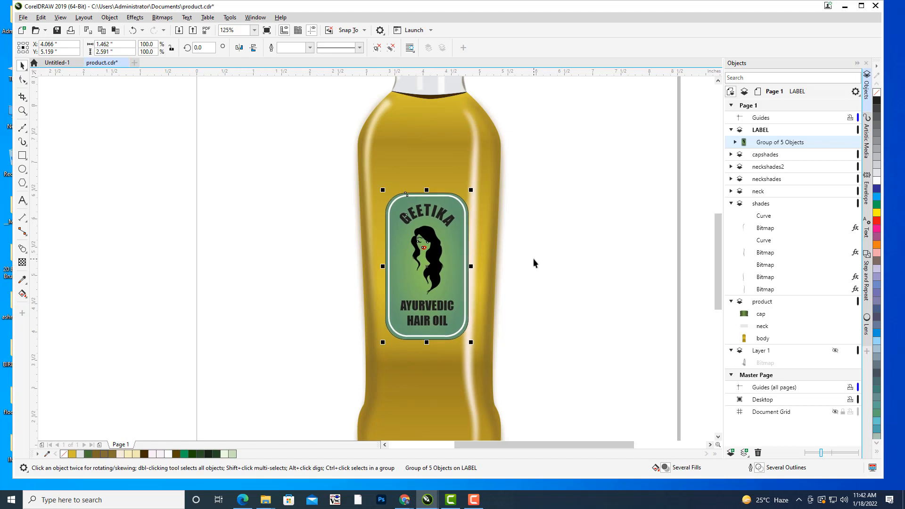
click(730, 130)
click(618, 200)
scroll(602, 160, down, 5)
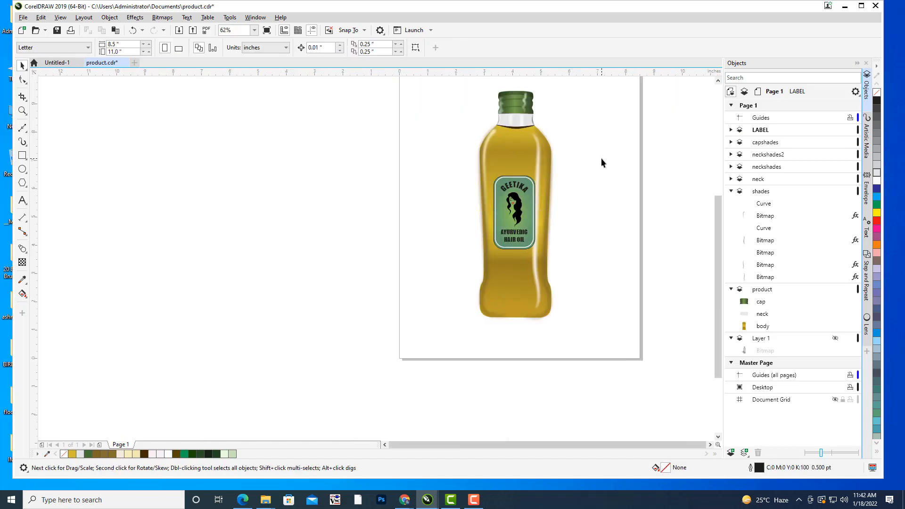
scroll(493, 240, up, 5)
Enlarge the label group from its centre to about 1.86 by 3.30 inches and nudge it left to X 4.016 inches.
click(494, 240)
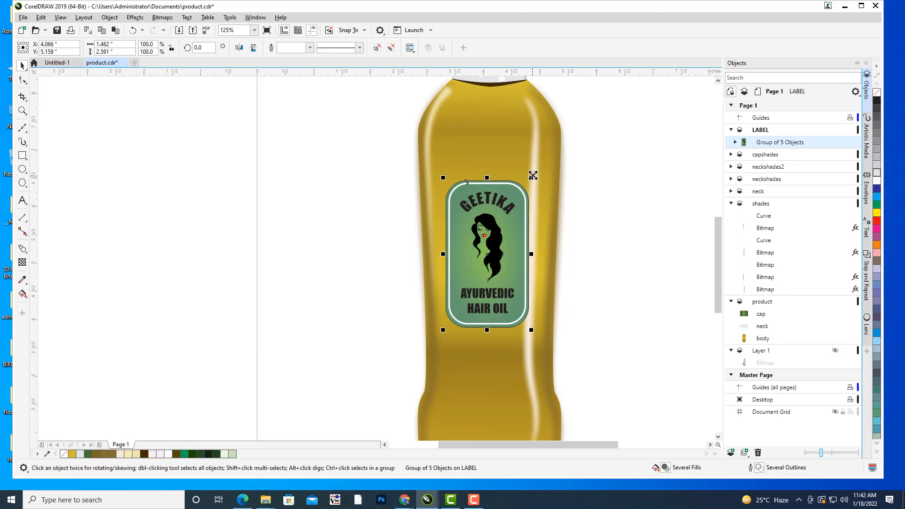
drag(533, 175, 544, 156)
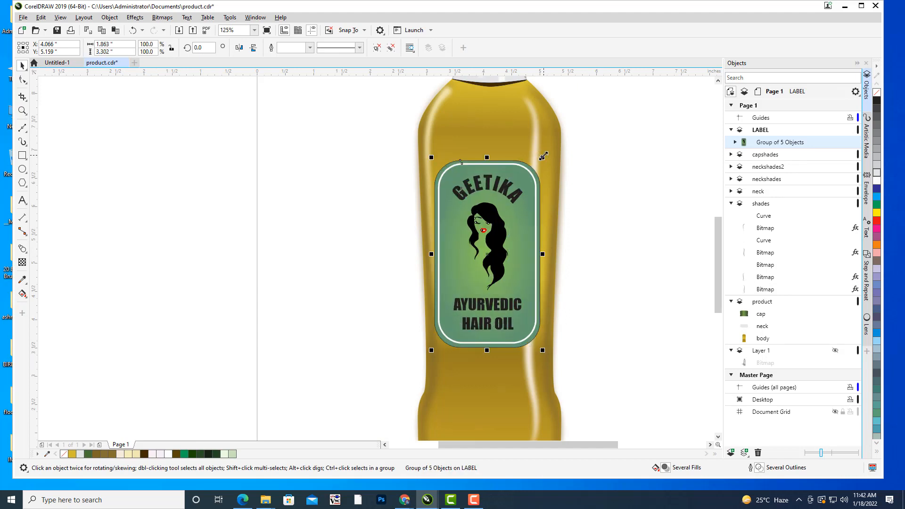
key(Left)
key(Left)
key(Left)
key(Left)
key(Left)
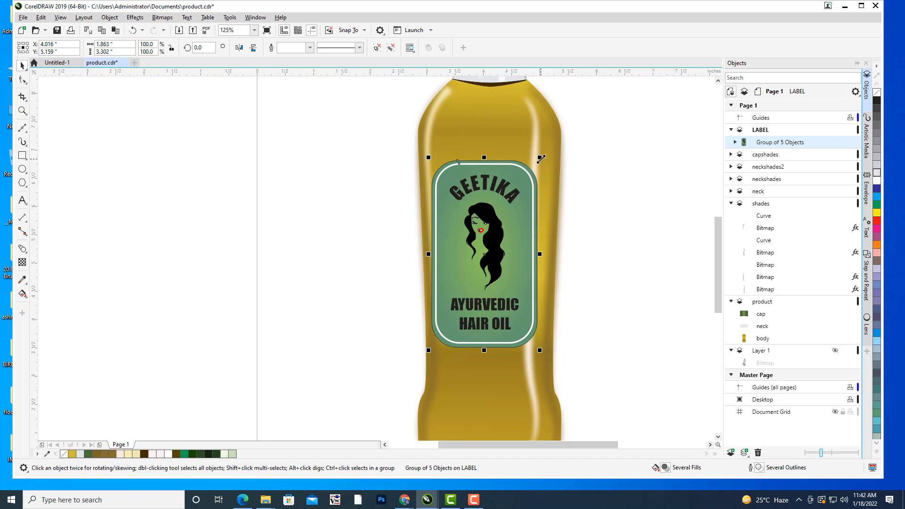
Shrink the label group to about 1.38 by 2.45 inches and nudge it left and down to X 3.996, Y 5.149 inches.
drag(540, 159, 526, 182)
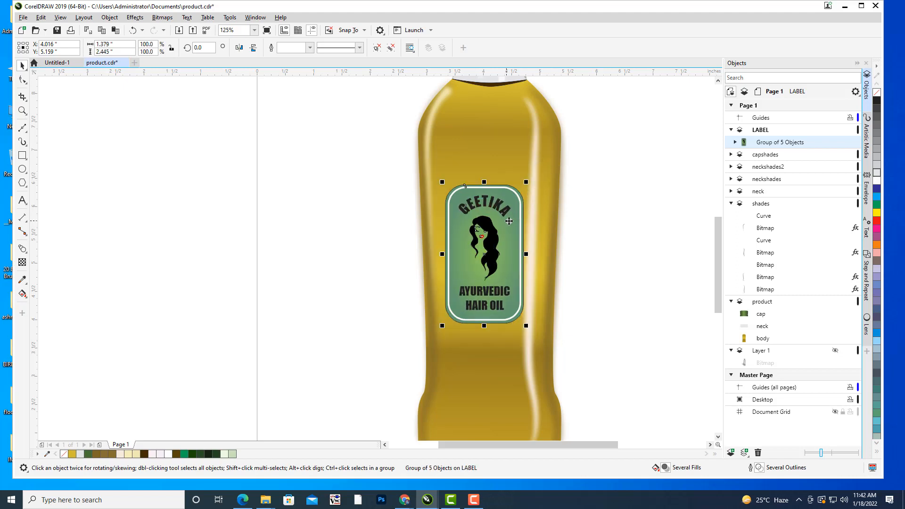
key(Left)
key(Left)
key(Left)
key(Left)
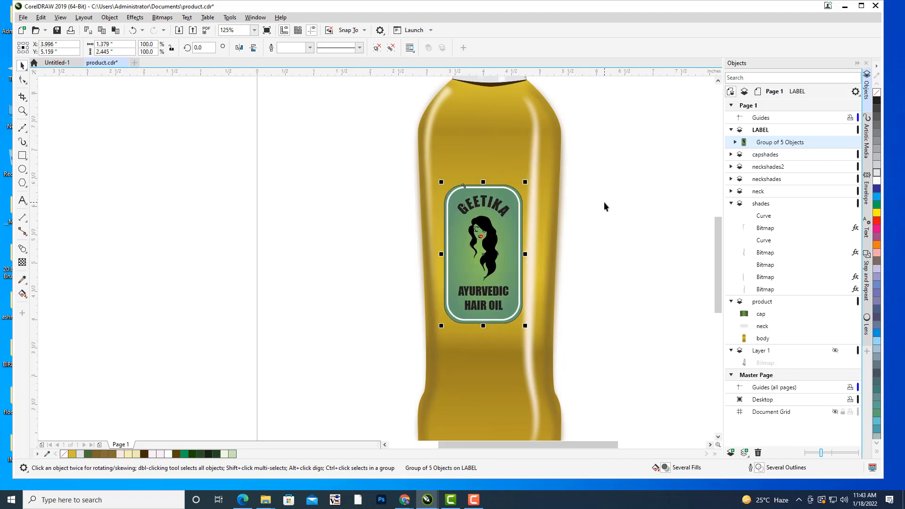
key(Down)
click(629, 146)
scroll(629, 145, down, 1)
drag(629, 146, 553, 202)
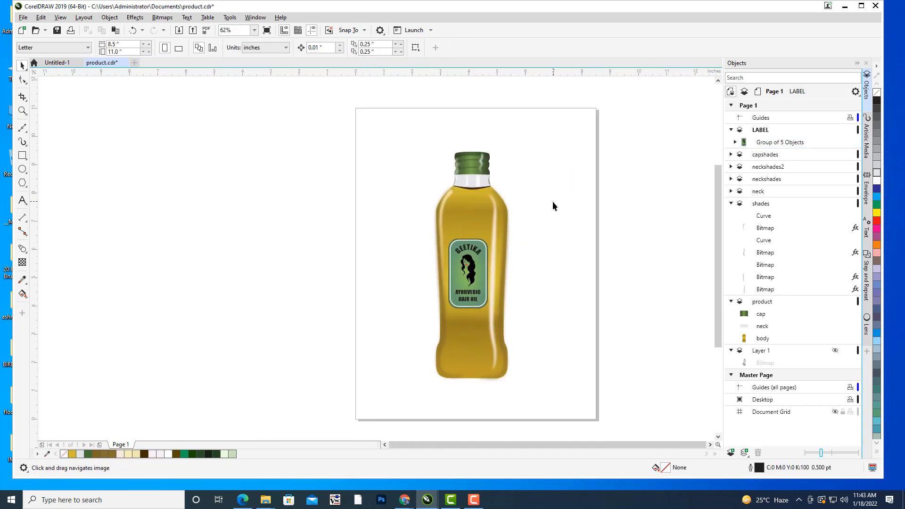
click(464, 267)
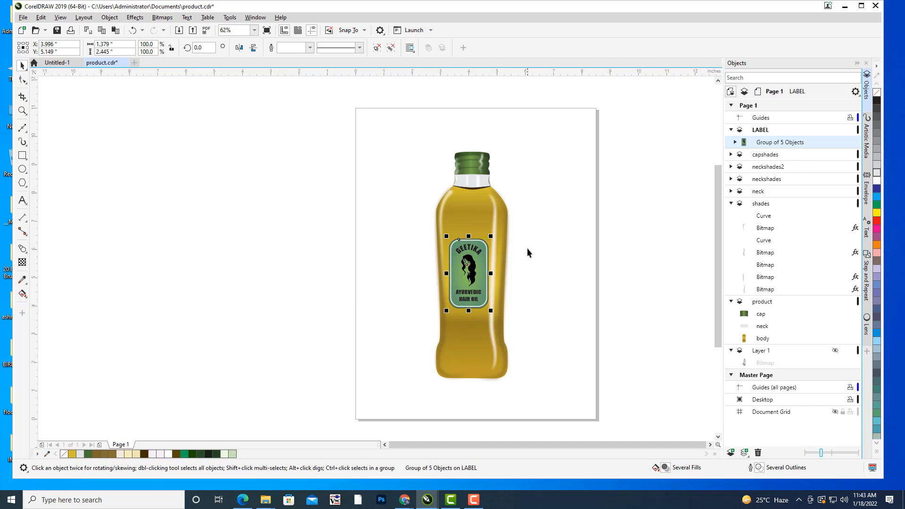
drag(539, 226, 533, 230)
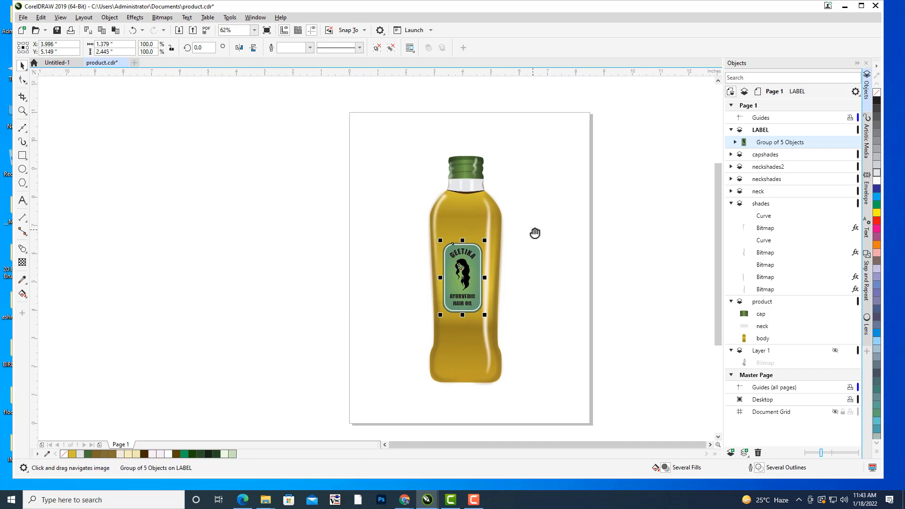
click(533, 233)
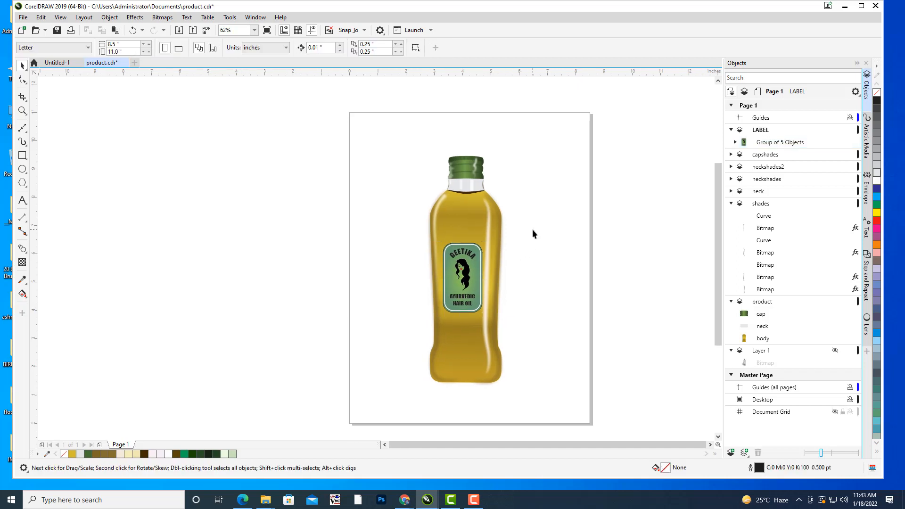
drag(533, 230, 546, 232)
click(485, 262)
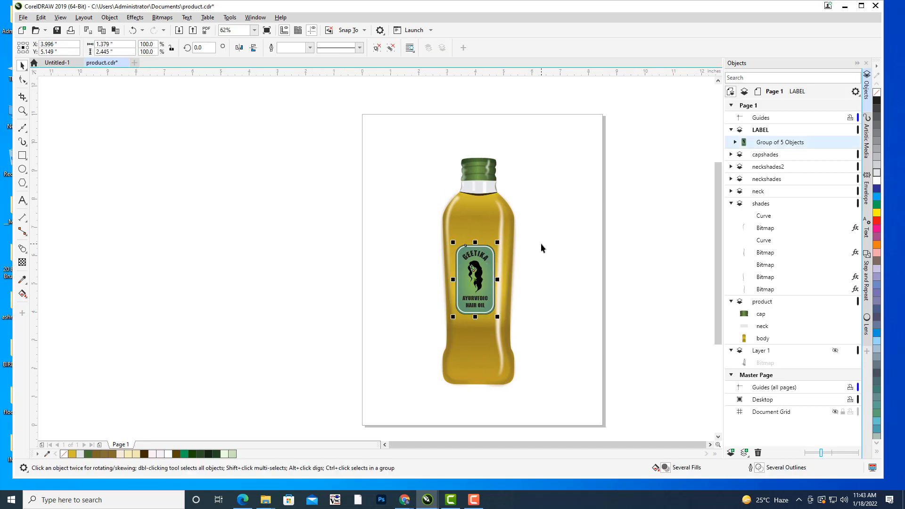
click(532, 286)
drag(533, 288, 523, 270)
Set the label group's transparency merge mode to Multiply so it blends with the bottle.
click(466, 253)
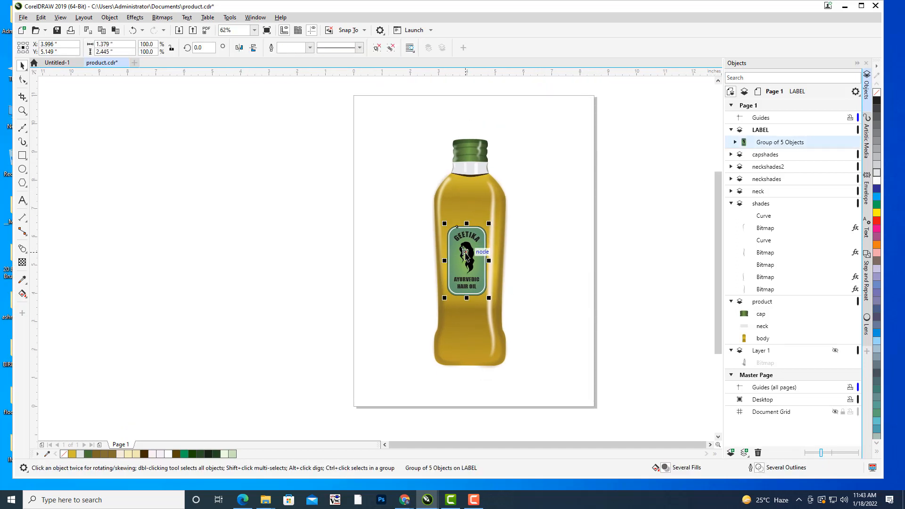
click(22, 262)
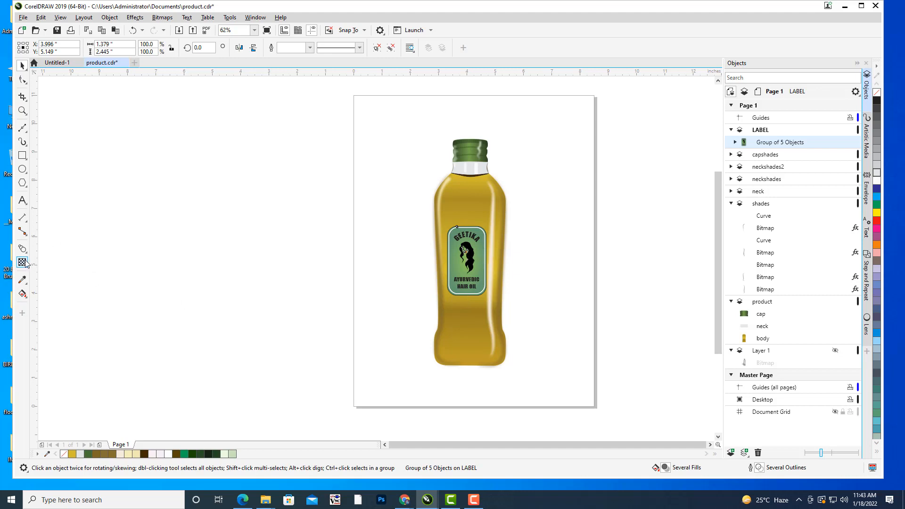
click(125, 44)
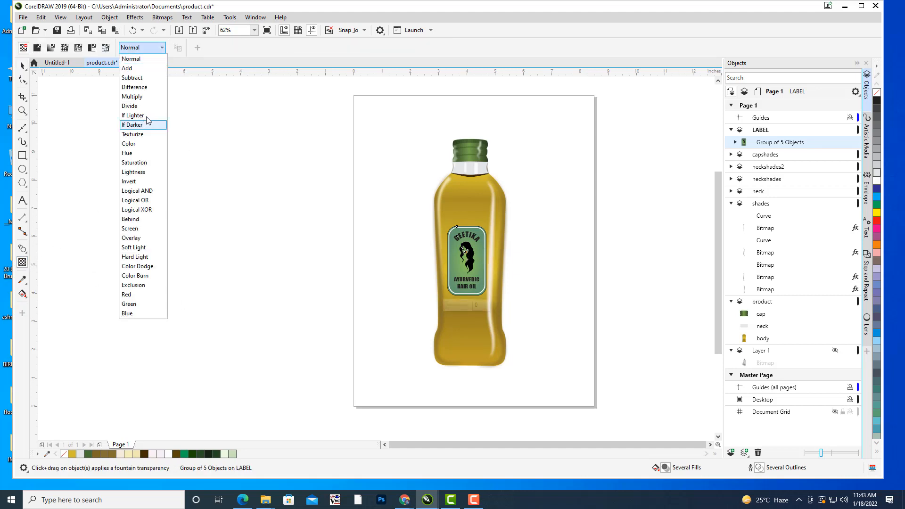
click(150, 99)
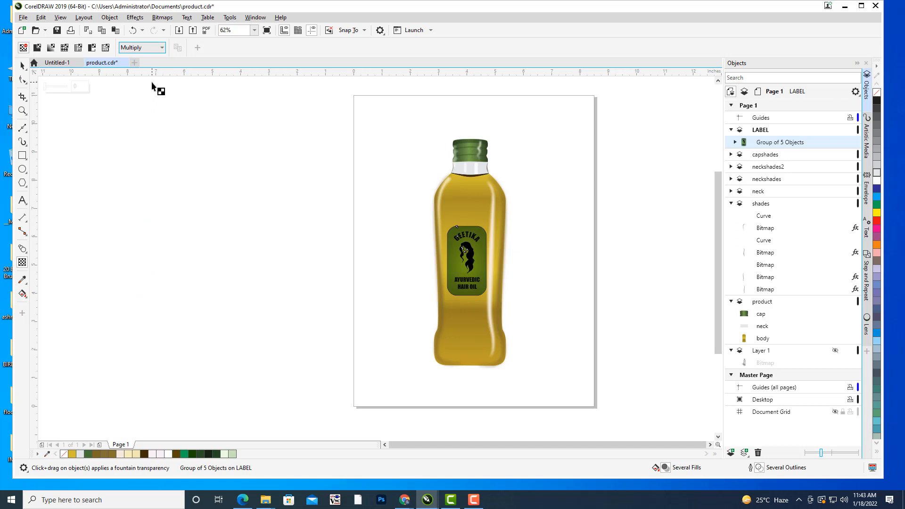
Try the Overlay and Color Dodge merge modes on the label group, return it to Multiply and deselect it.
click(161, 48)
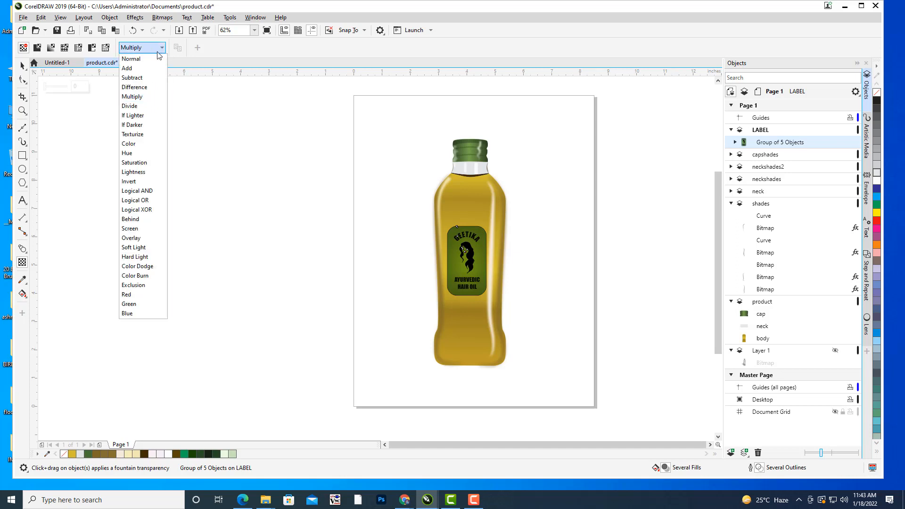
click(141, 238)
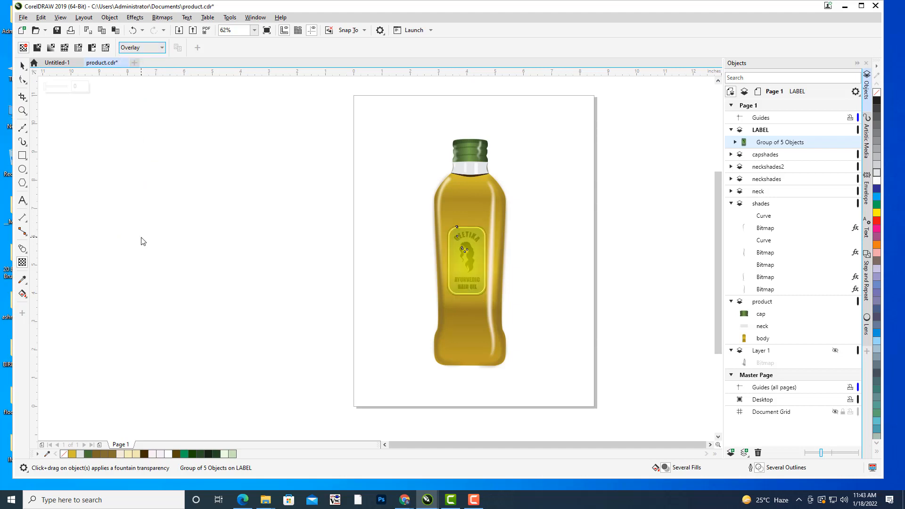
click(153, 48)
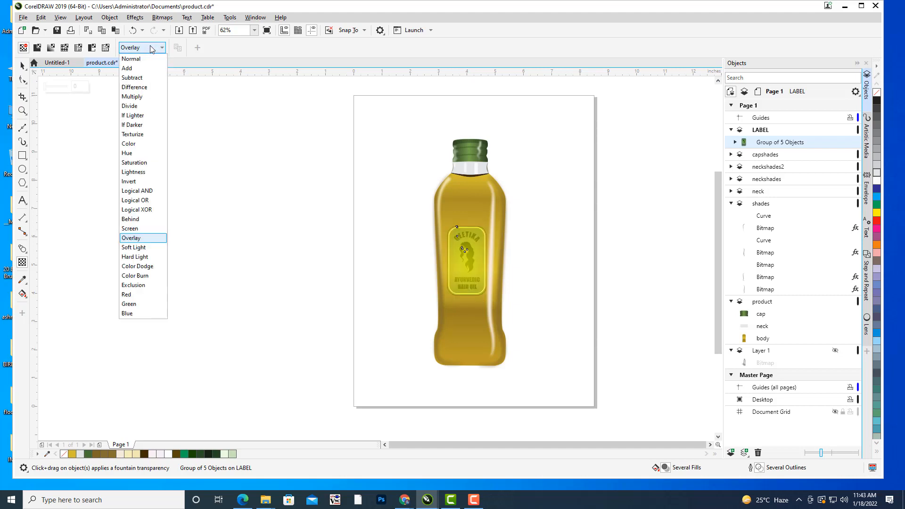
click(140, 267)
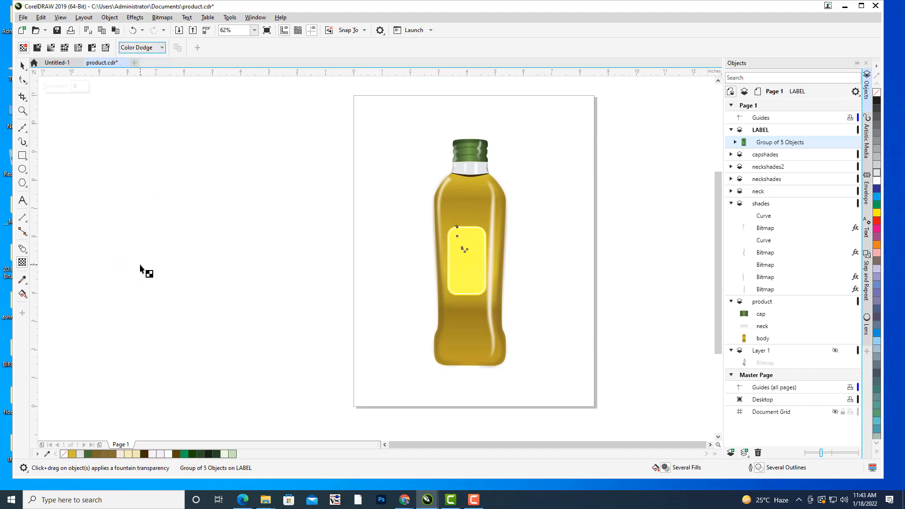
click(144, 51)
click(134, 99)
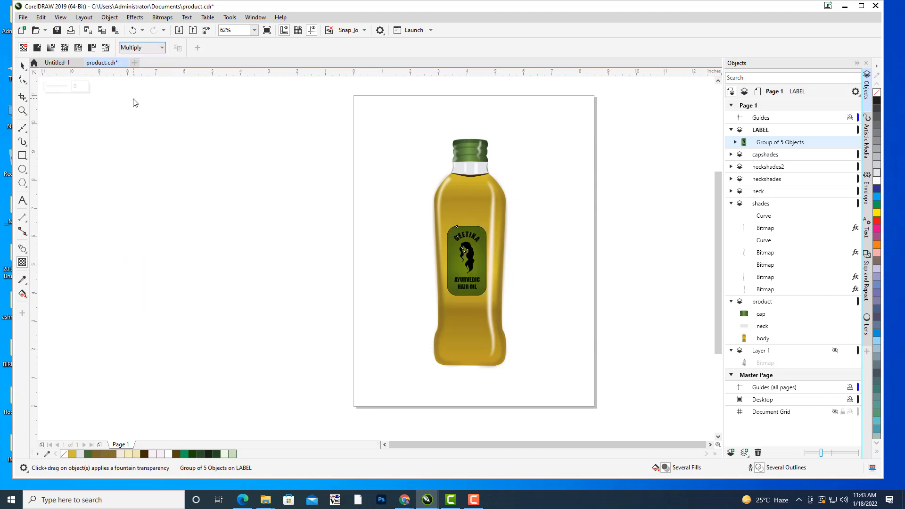
click(24, 67)
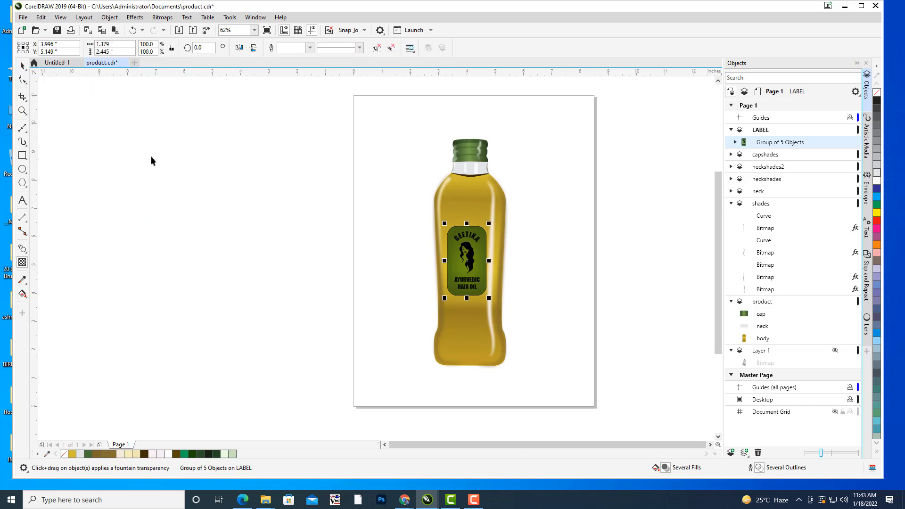
click(151, 157)
Add the artistic text "A PRODUCT OF PATANJALI" in 24 pt Arial beside the bottle at the page's right edge.
drag(558, 220, 579, 224)
scroll(557, 215, up, 4)
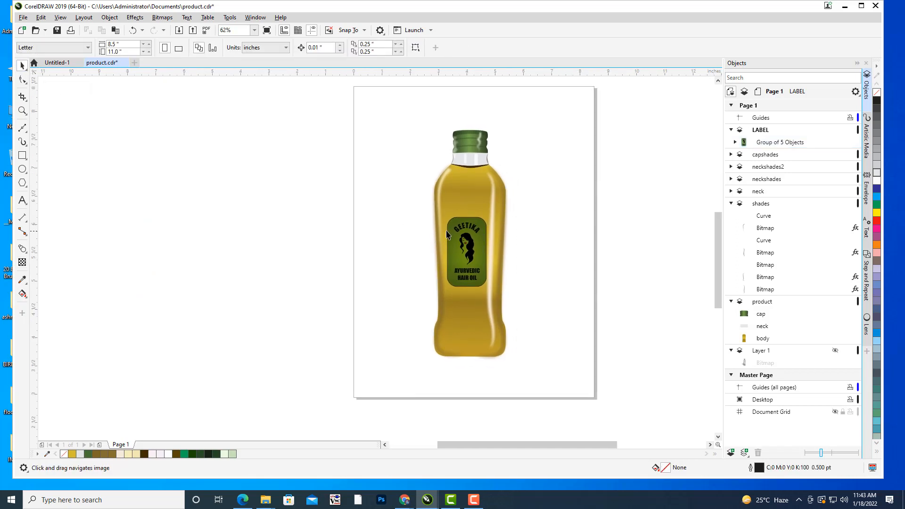
scroll(558, 213, down, 4)
drag(590, 195, 575, 197)
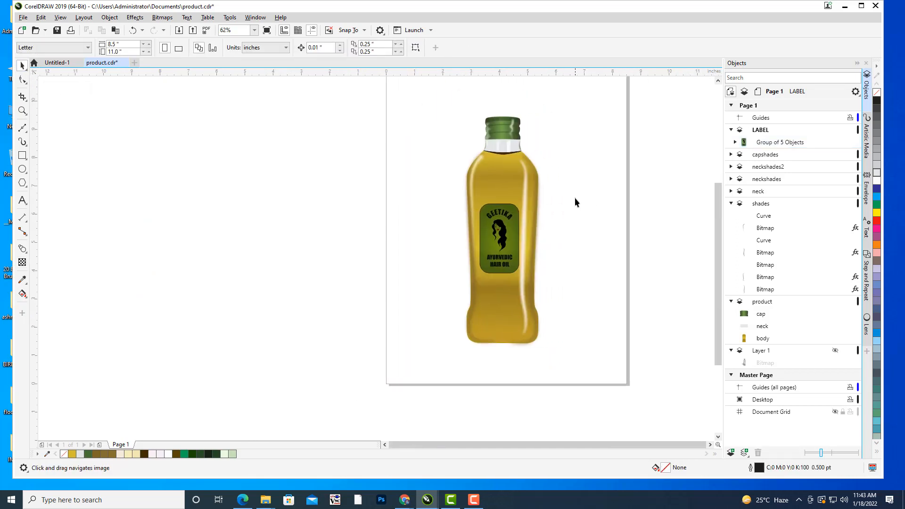
click(22, 203)
drag(498, 263, 377, 250)
click(470, 215)
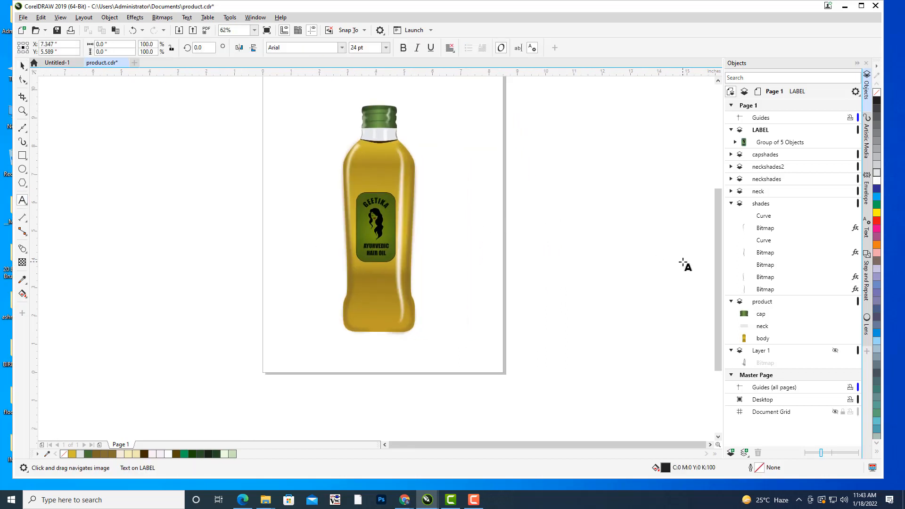
text(A PR)
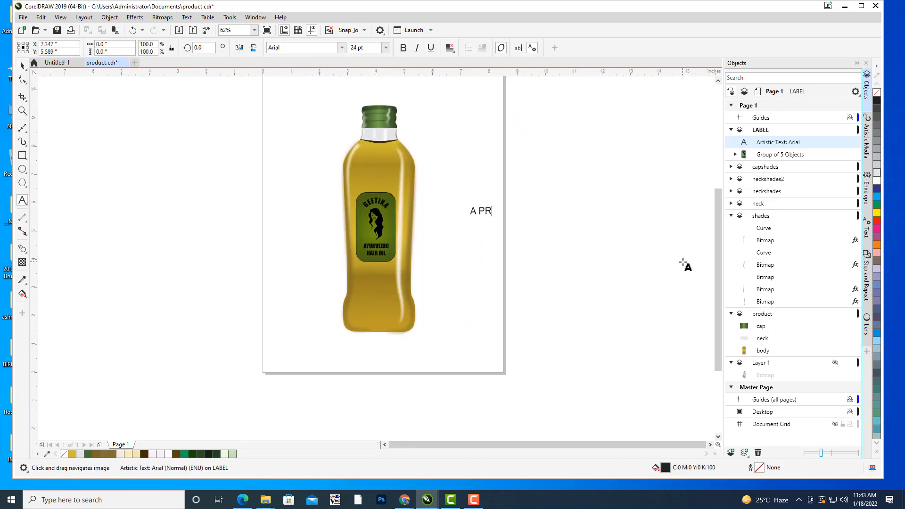
text(ODUCT OF PATANJALI)
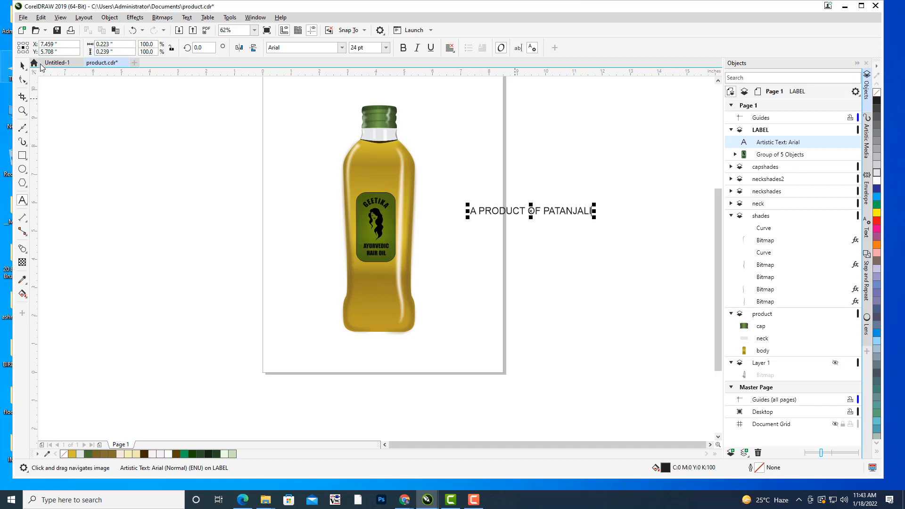
Try the Impact font on the "A PRODUCT OF PATANJALI" text and make the text bold.
click(289, 48)
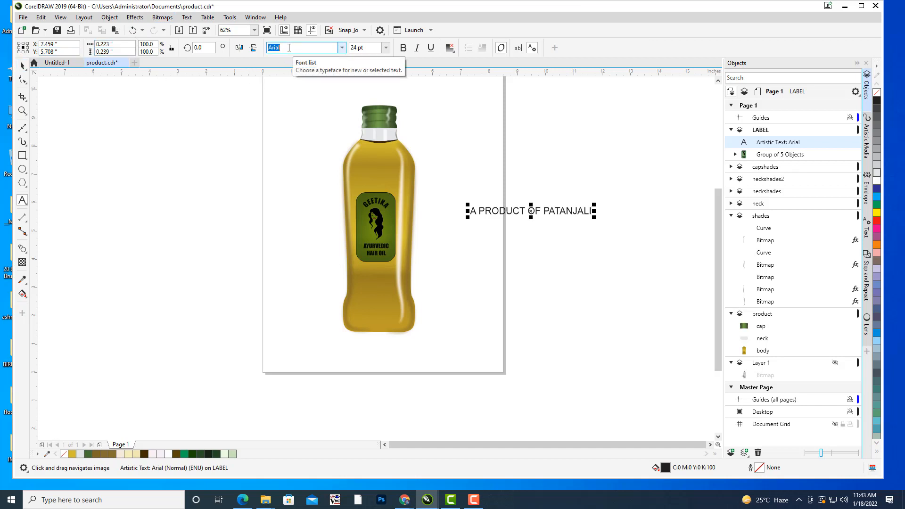
key(Return)
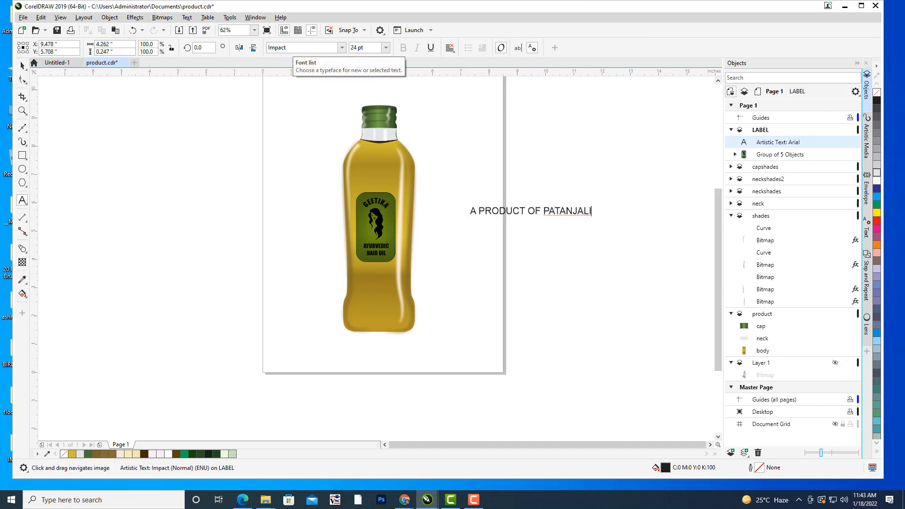
click(21, 64)
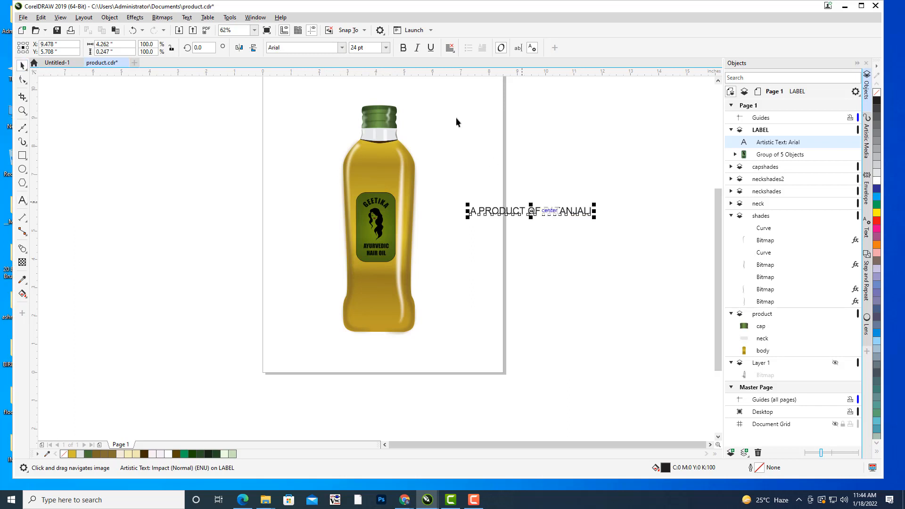
click(404, 48)
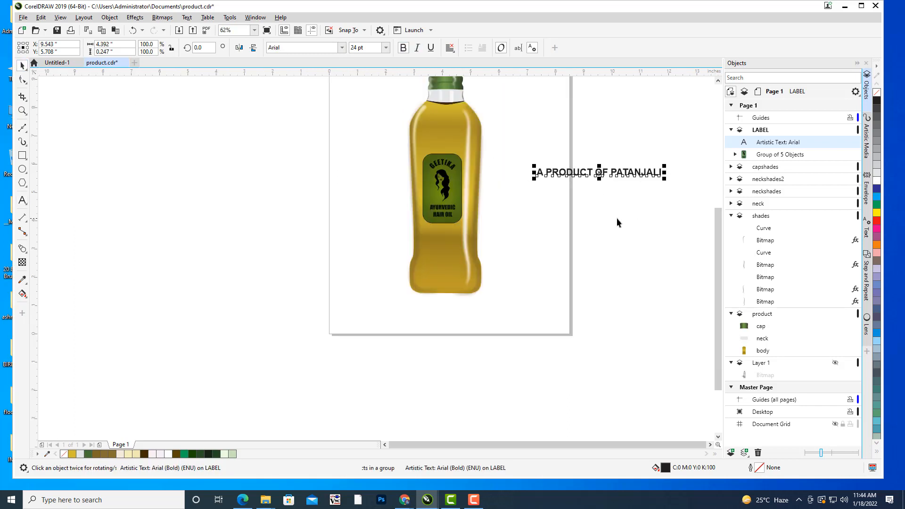
Move the text onto the bottle's base at about X 4.281, Y 1.897 inches and shrink it to about 2.96 inches wide.
drag(611, 175, 438, 267)
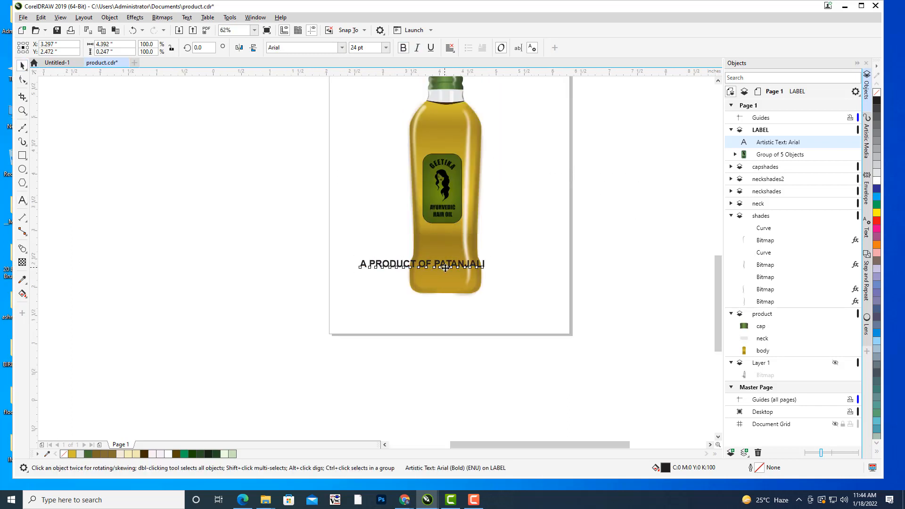
scroll(444, 267, up, 2)
drag(528, 252, 502, 254)
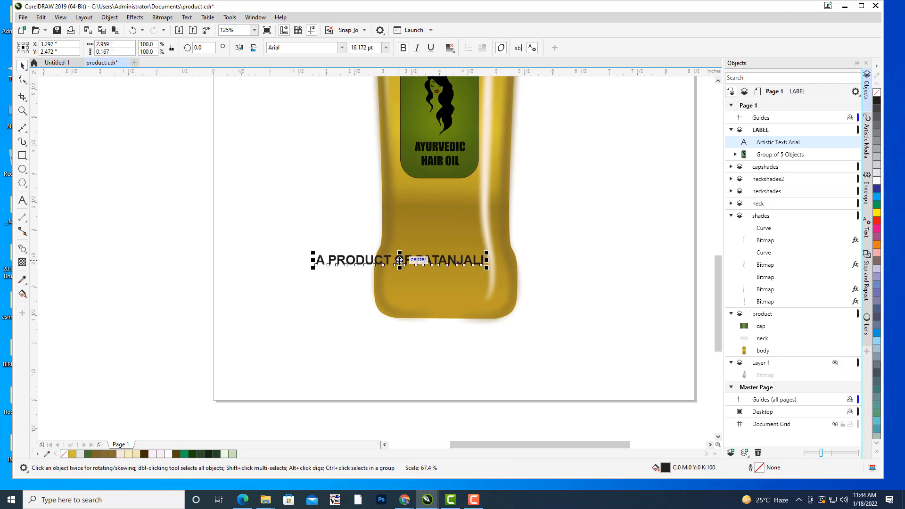
drag(400, 260, 456, 292)
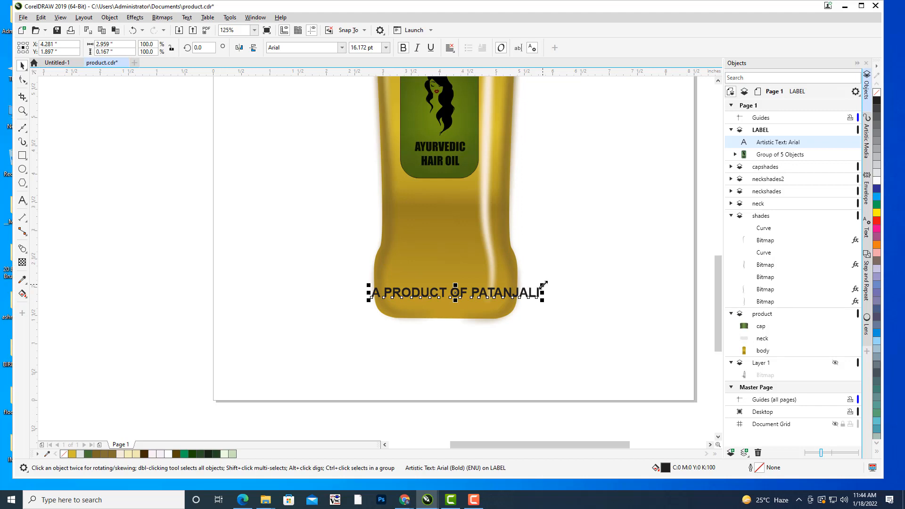
Shrink the text to about 1.18 inches wide and nudge it left and down to Y 1.847 inches on the base.
drag(543, 285, 592, 290)
key(Left)
key(Left)
key(Left)
key(Left)
key(Down)
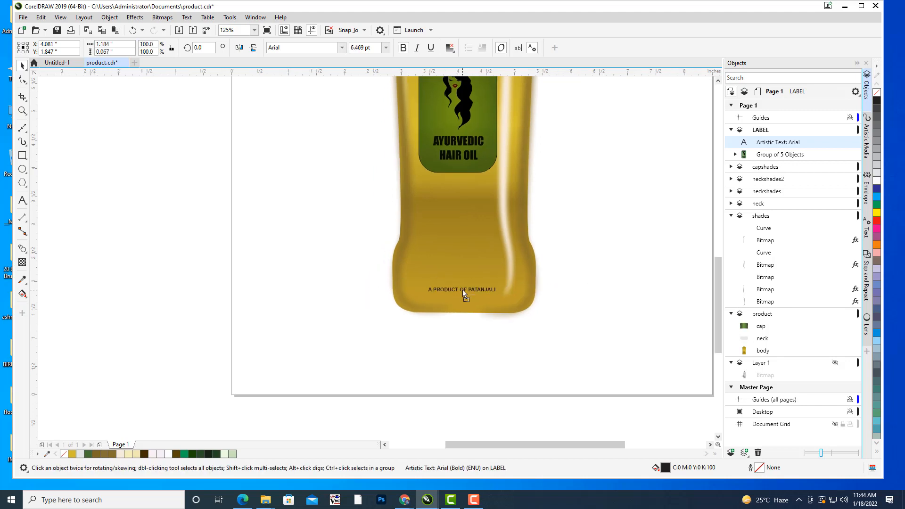
key(Left)
Enlarge the text from its centre to about 1.80 inches wide, nudge it up to Y 1.897 inches and deselect it.
drag(496, 281, 513, 278)
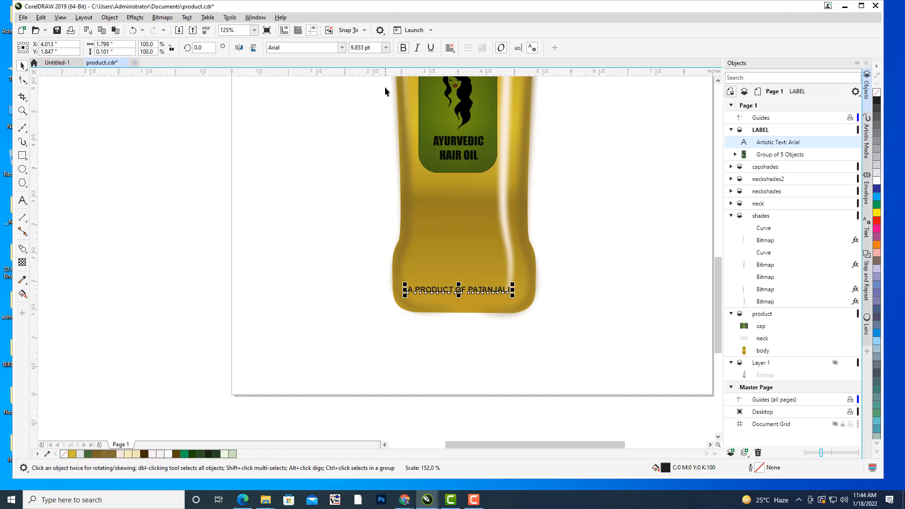
drag(584, 252, 566, 295)
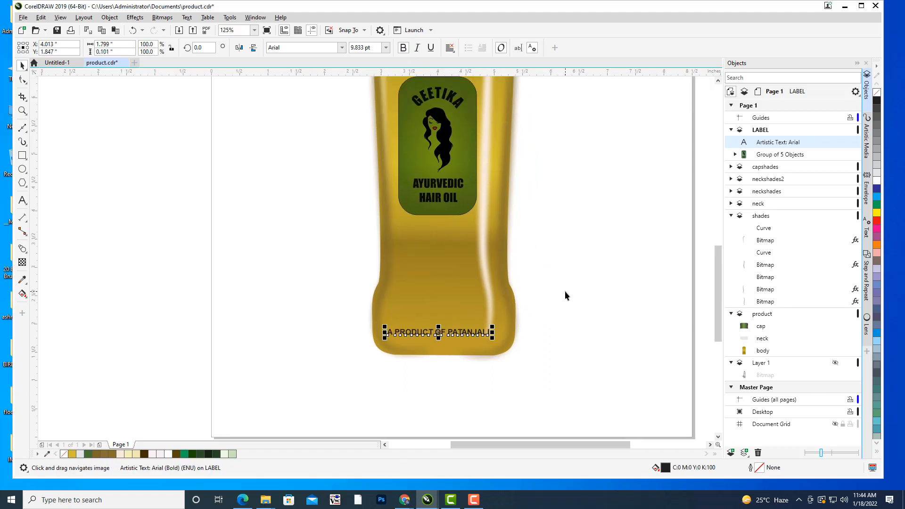
key(Up)
key(Up)
key(Up)
key(Up)
key(Up)
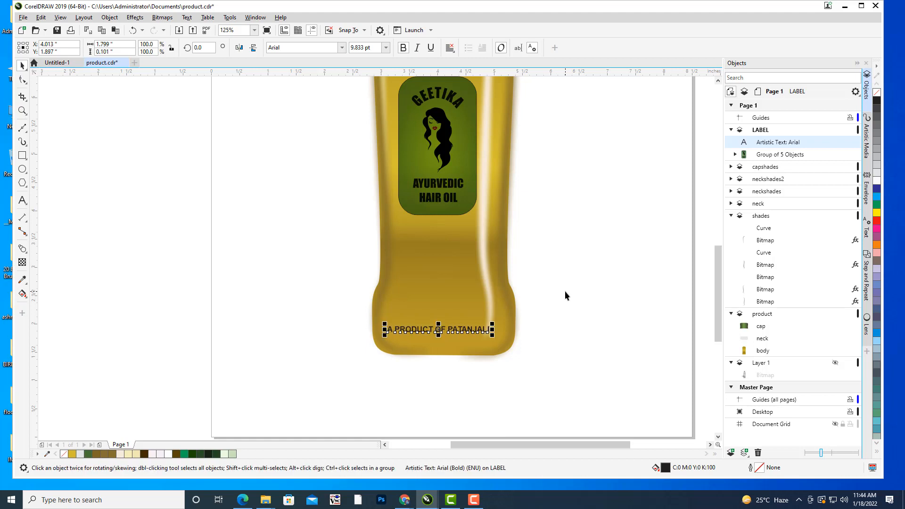
click(565, 295)
Move the text above the green label to about X 4.003, Y 7.177 inches and enlarge it slightly to about 1.83 inches wide.
scroll(559, 214, down, 2)
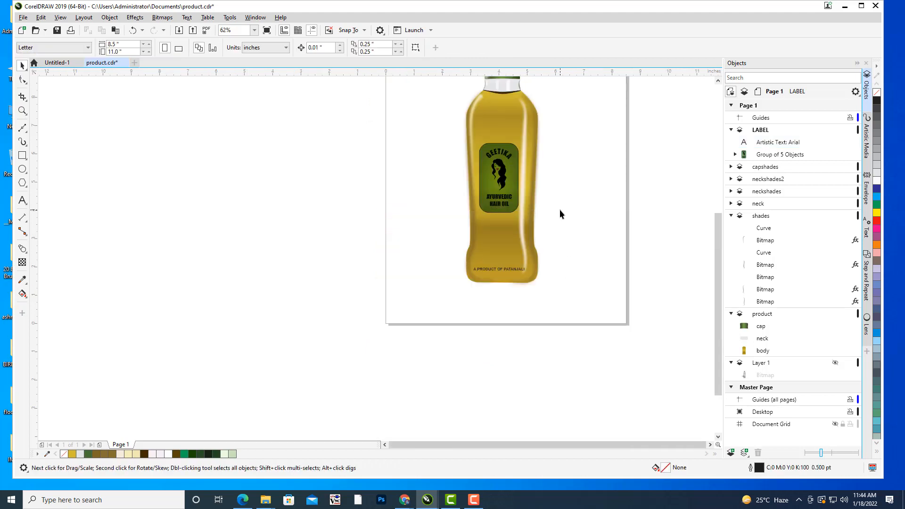
drag(560, 214, 505, 317)
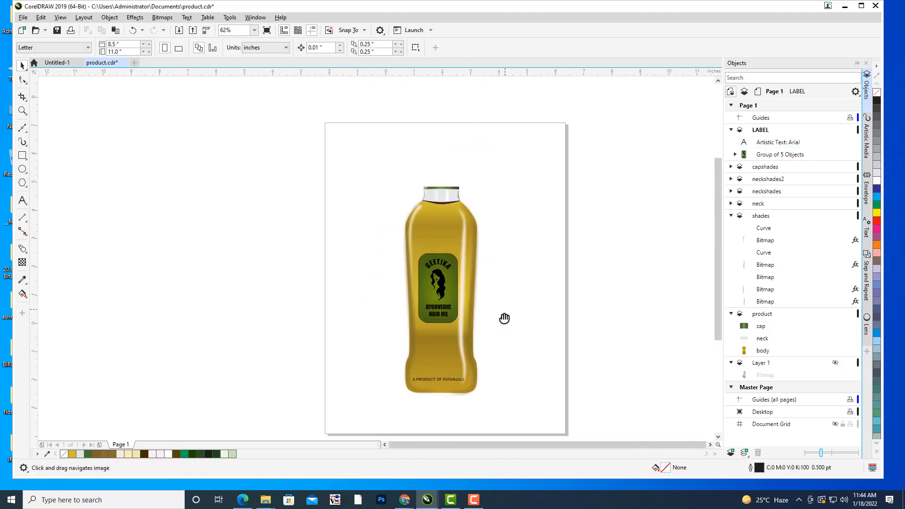
click(450, 371)
drag(449, 371, 451, 225)
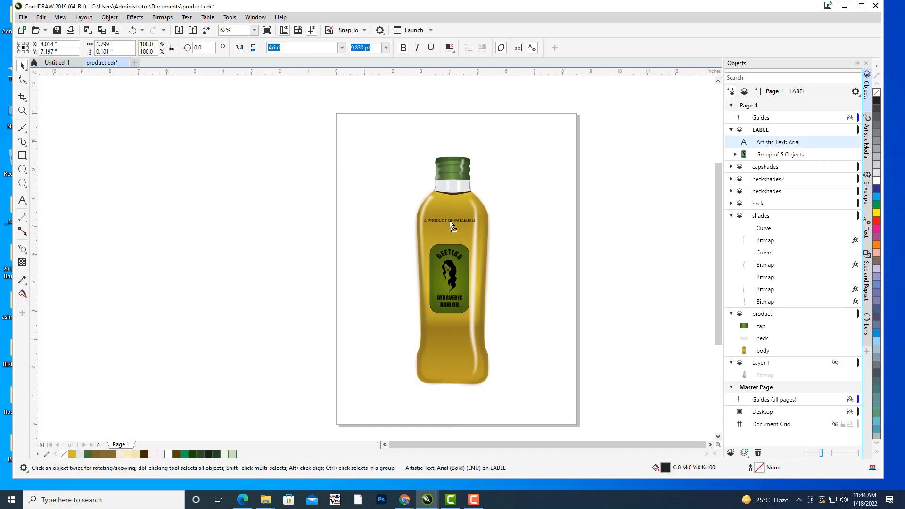
scroll(463, 228, up, 2)
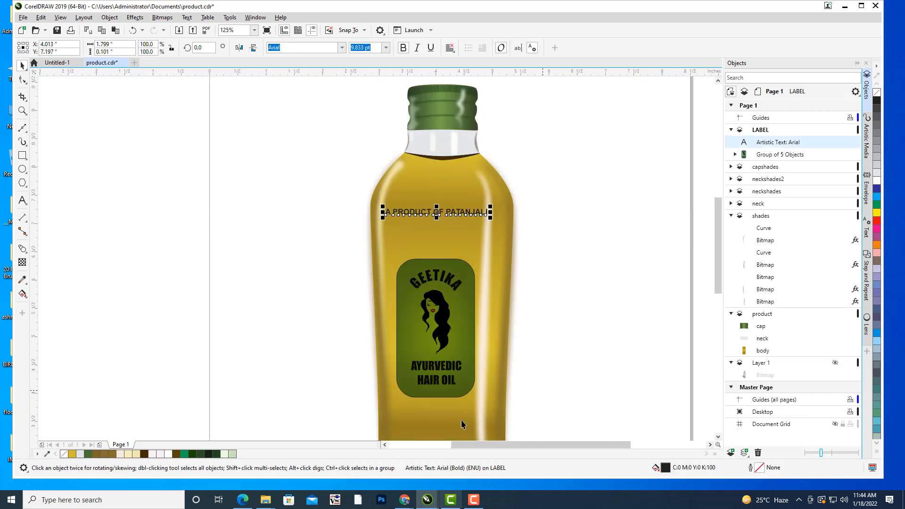
drag(493, 204, 492, 203)
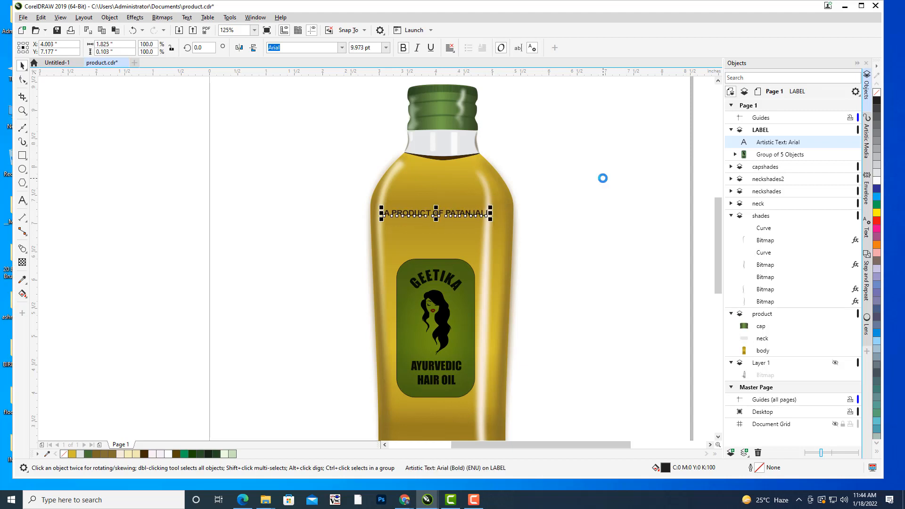
click(597, 166)
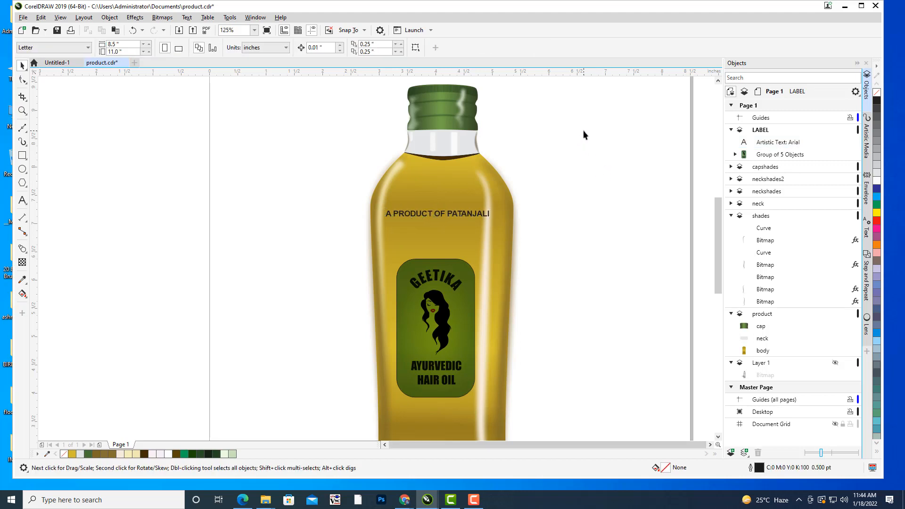
scroll(585, 130, down, 1)
drag(602, 126, 554, 196)
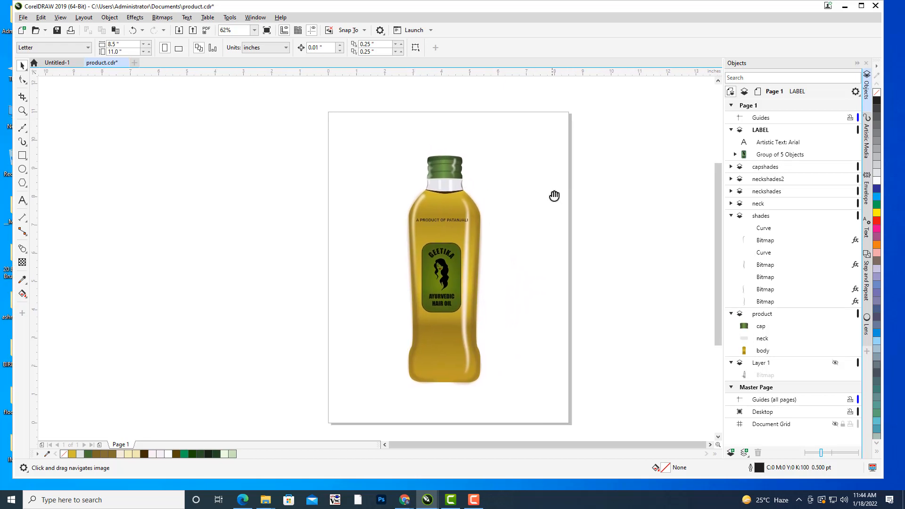
double_click(21, 157)
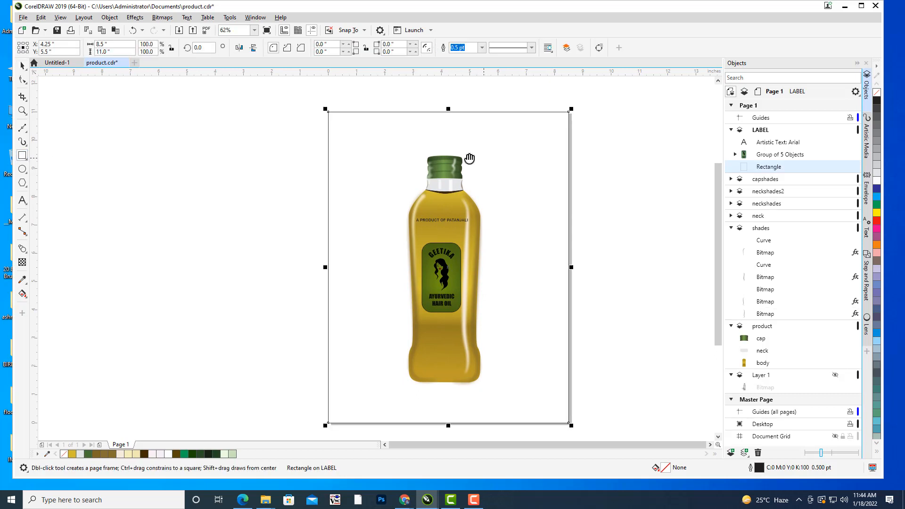
click(482, 47)
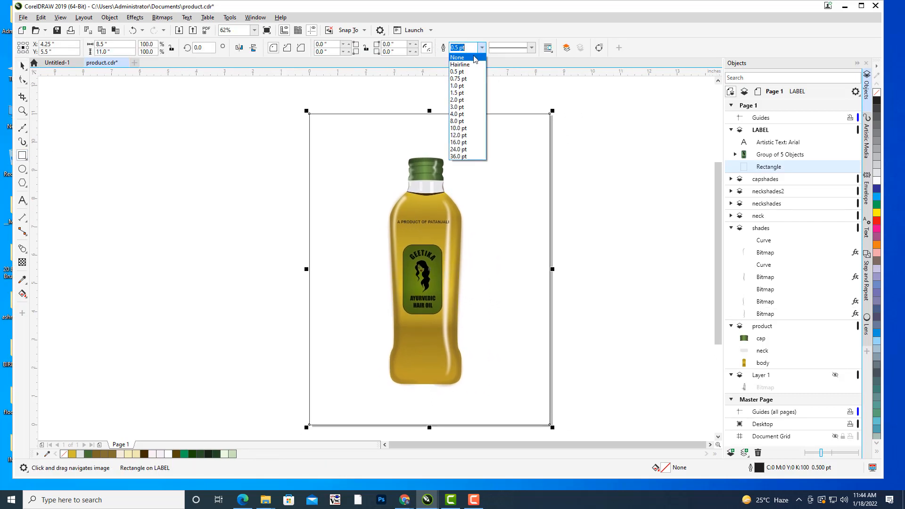
click(460, 55)
click(200, 110)
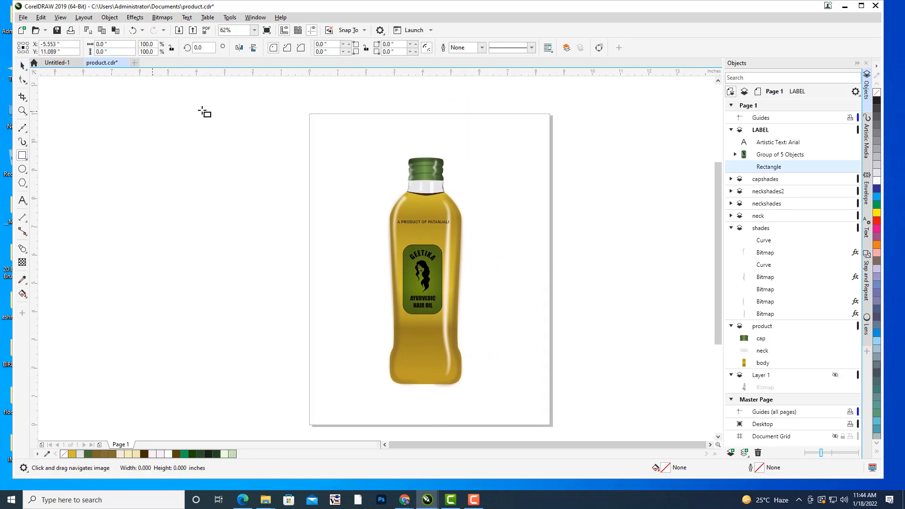
click(23, 65)
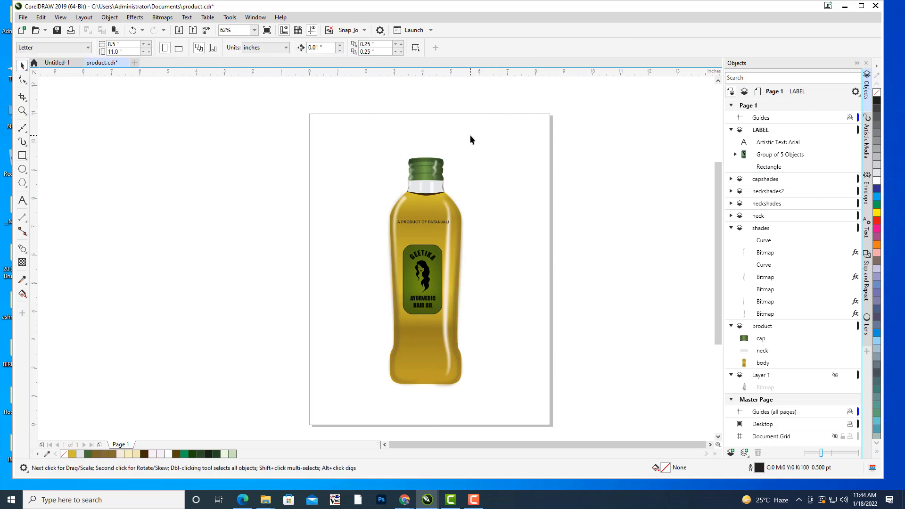
click(550, 150)
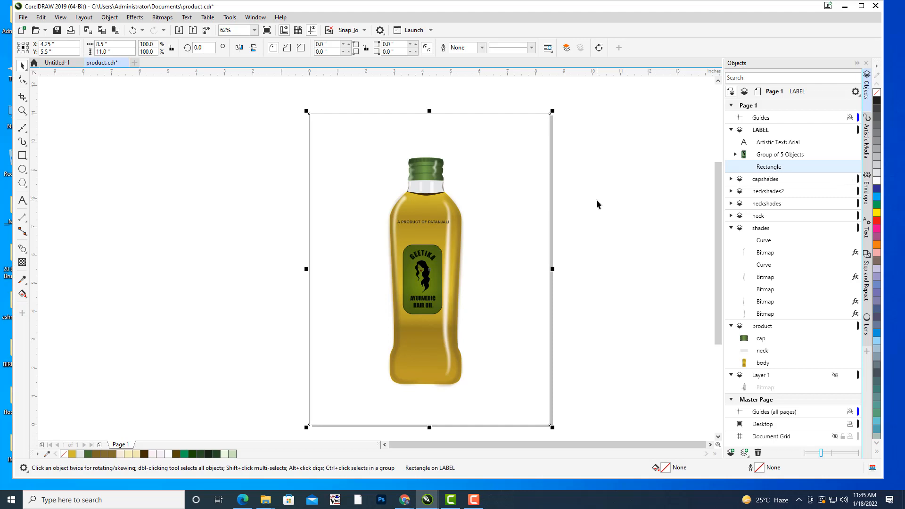
key(Delete)
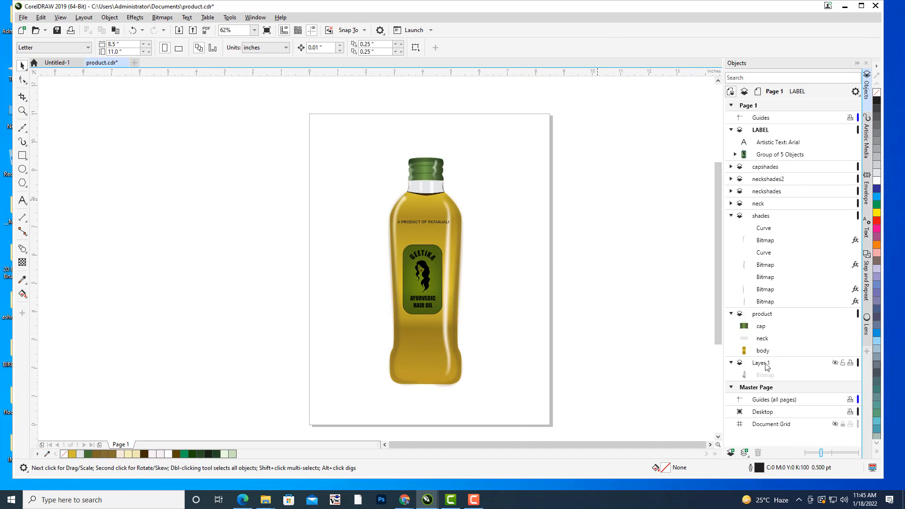
Create a page-sized rectangle on the product layer behind the bottle, try a yellow fill and fill it with blue (C100 M100 Y0 K0).
click(764, 314)
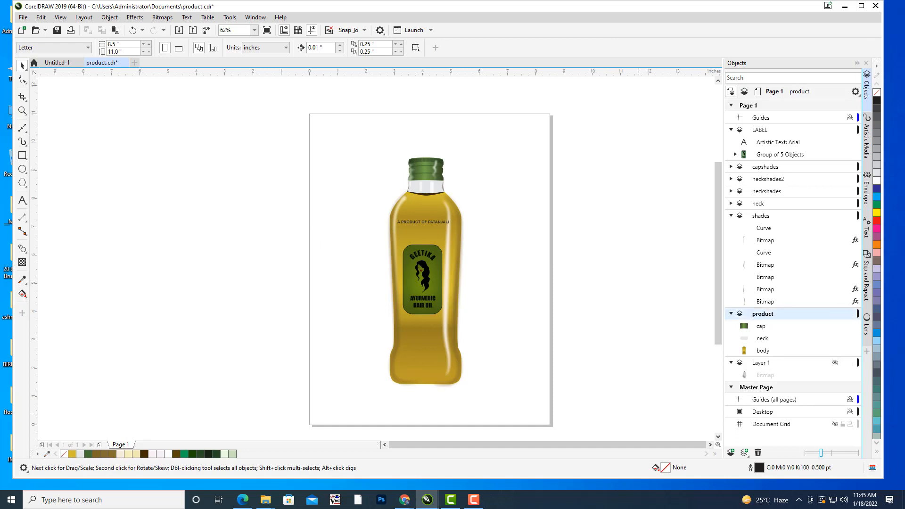
double_click(23, 155)
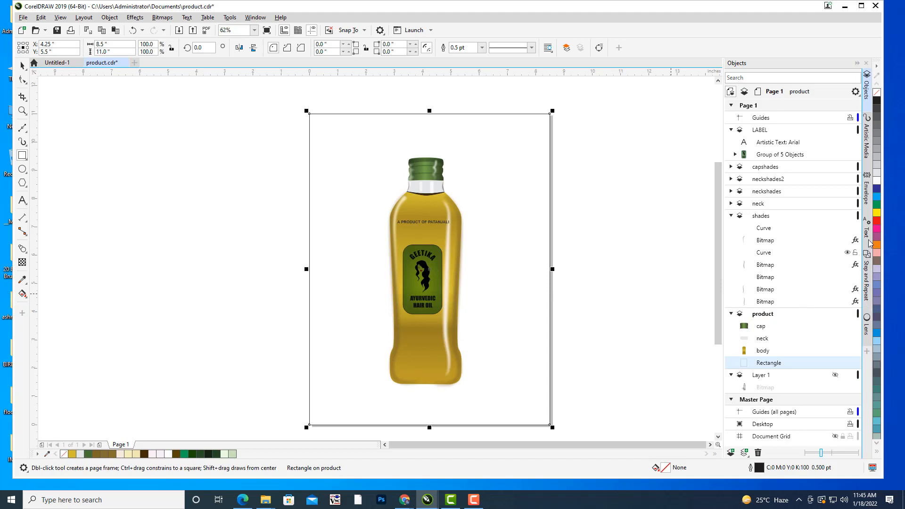
click(877, 213)
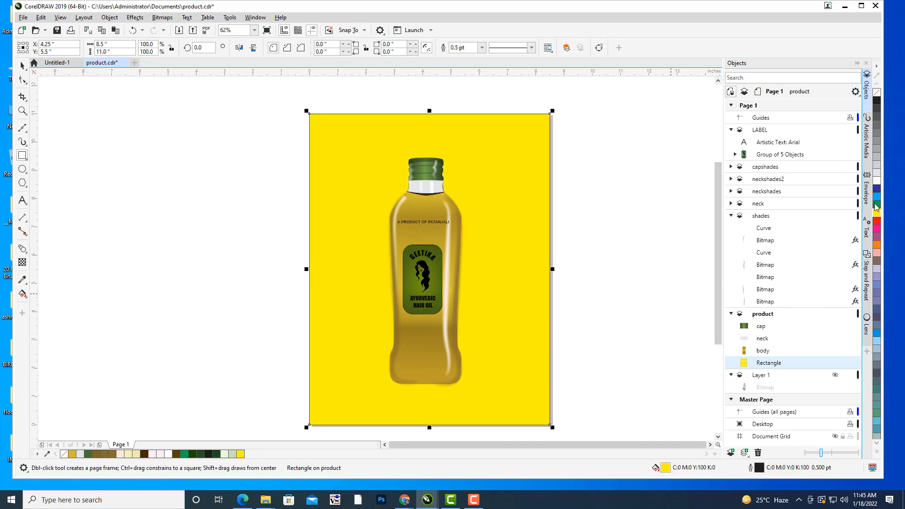
click(878, 189)
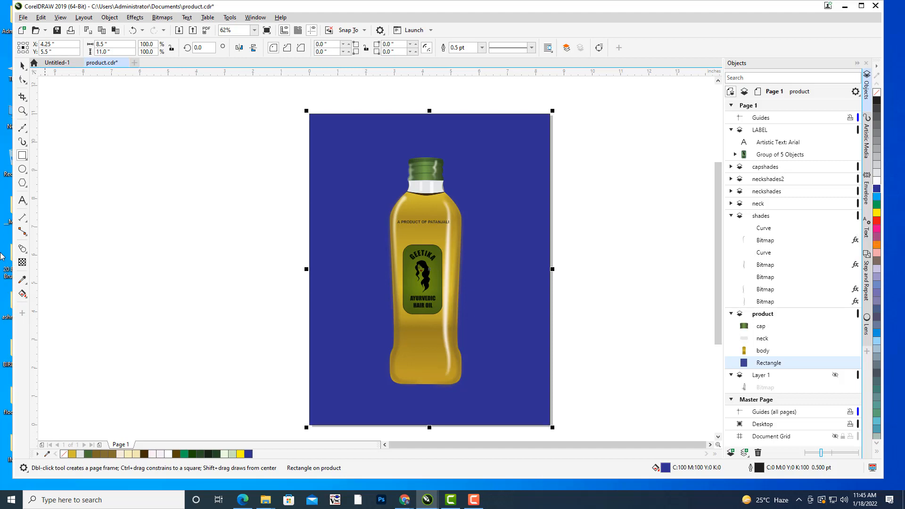
key(h)
drag(181, 244, 200, 245)
click(22, 66)
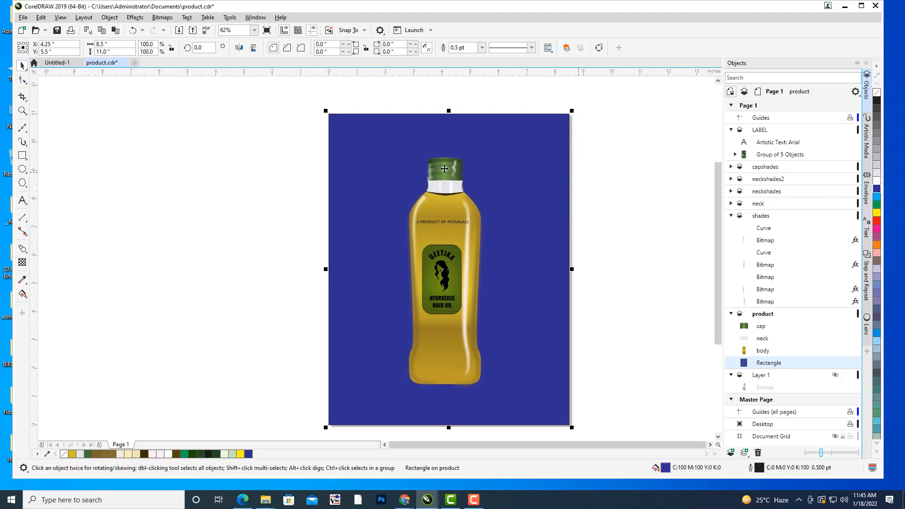
click(528, 136)
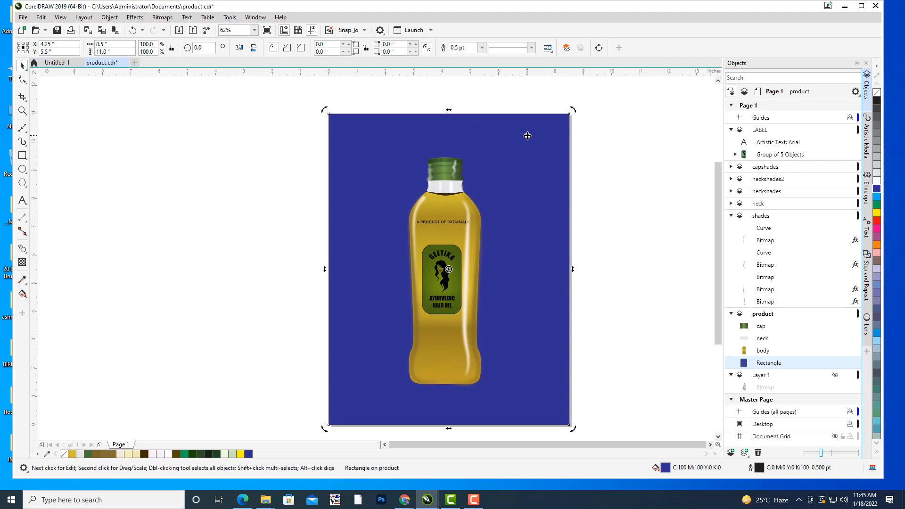
Give the background rectangle an elliptical fountain fill from the existing dark blue to light blue (C60 M0 Y2 K0).
key(F11)
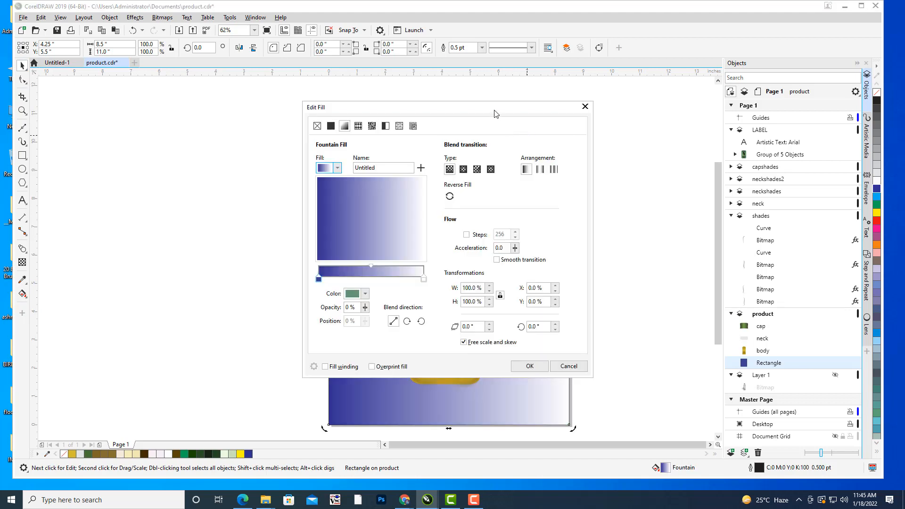
drag(440, 110, 720, 36)
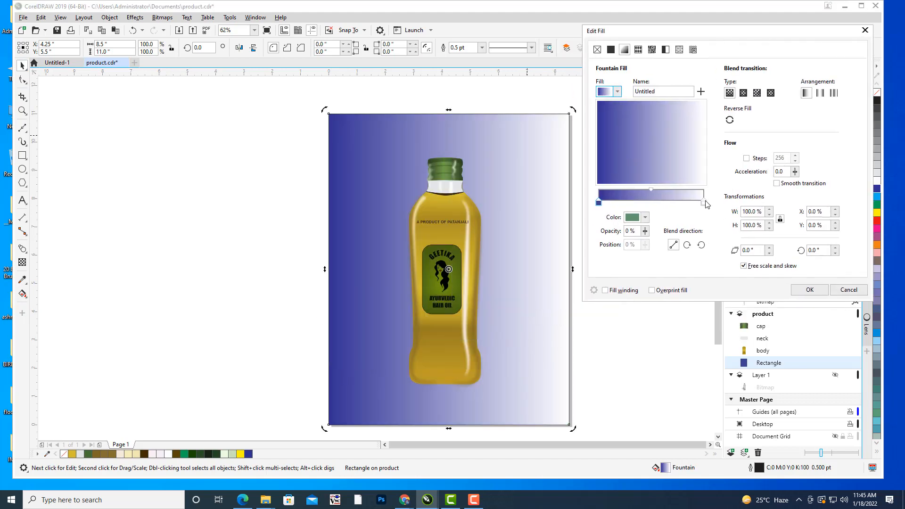
click(704, 201)
click(645, 218)
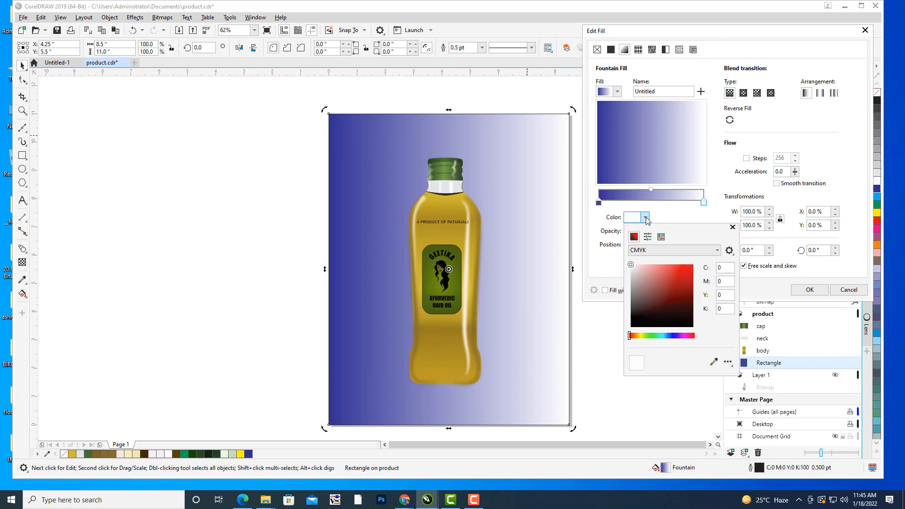
click(665, 335)
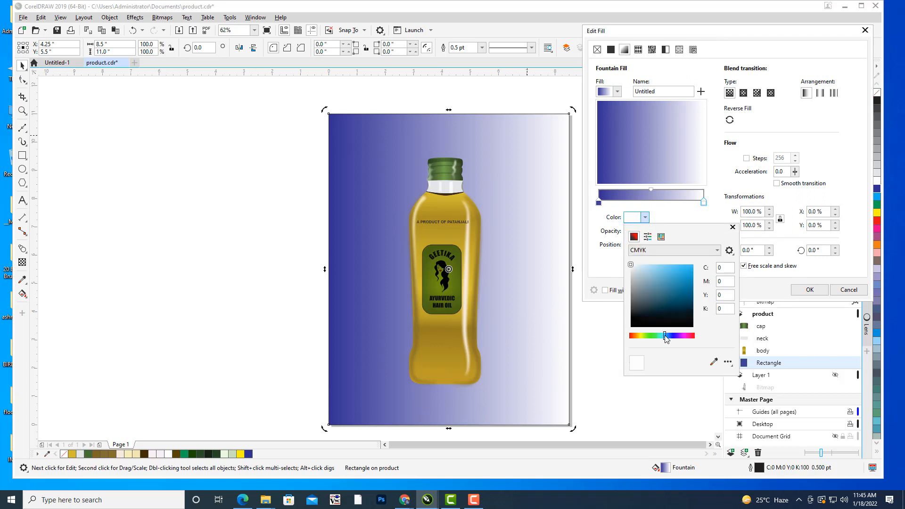
click(674, 267)
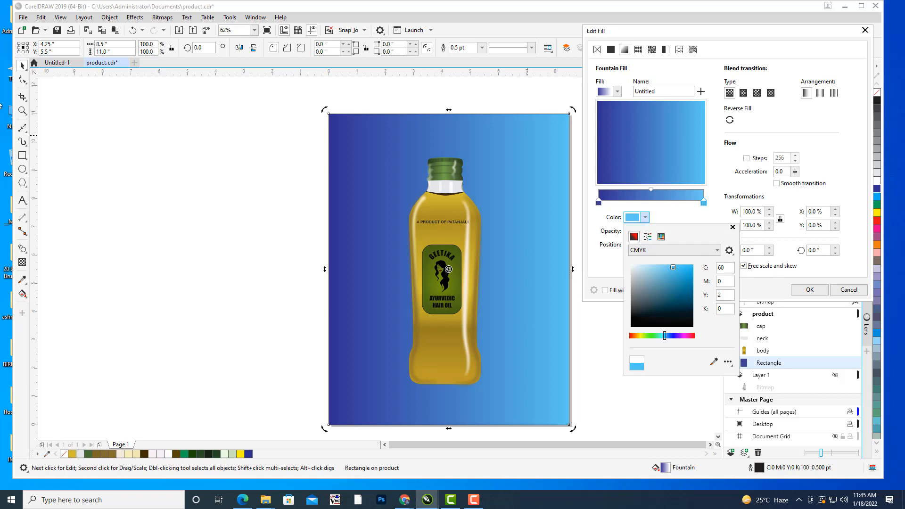
click(743, 93)
click(743, 93)
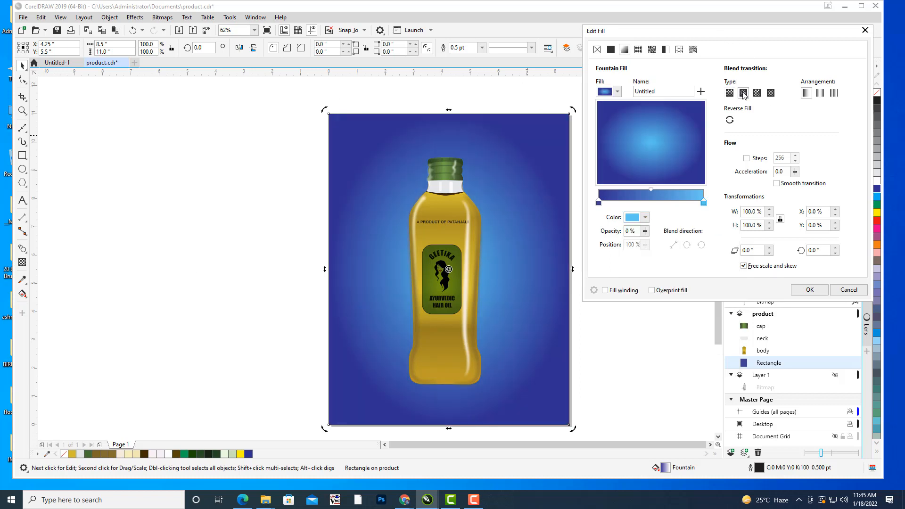
Set the fountain fill's outer colour to C84 M78 Y0 K0 and its midpoint to 47%, apply it and deselect the rectangle.
click(599, 203)
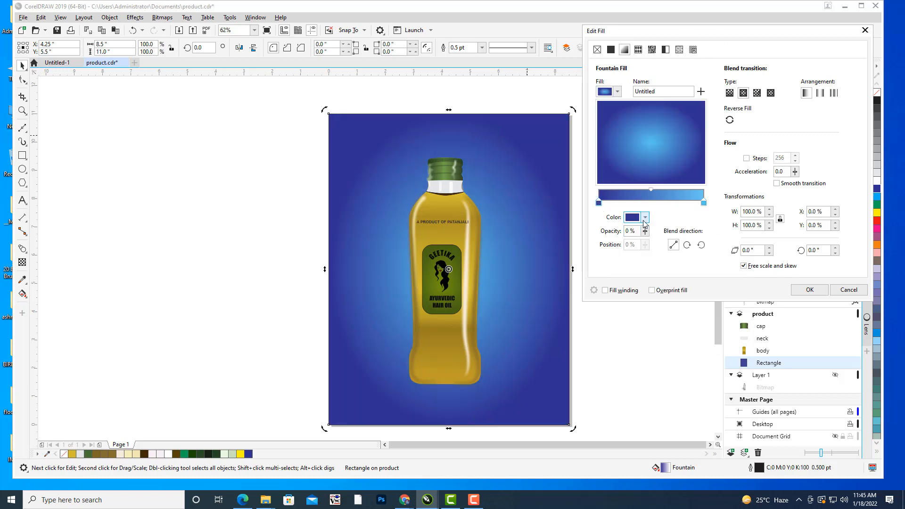
click(644, 218)
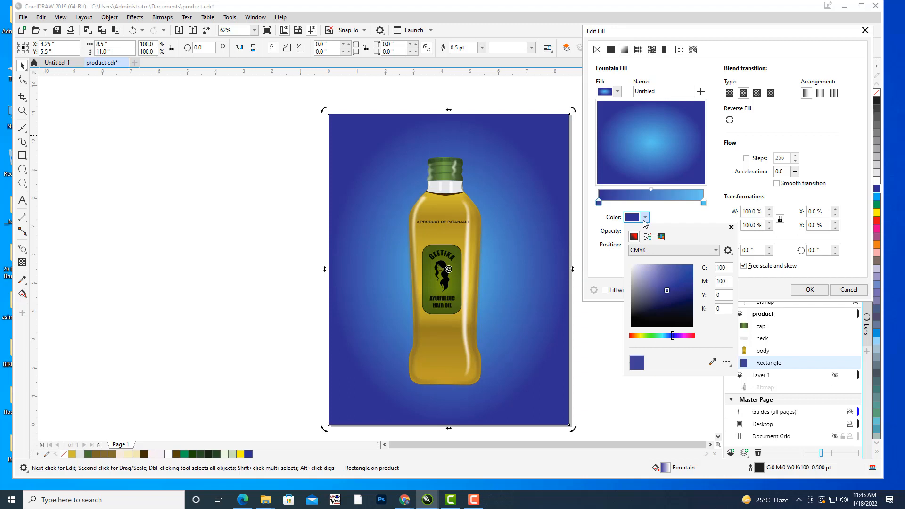
click(673, 276)
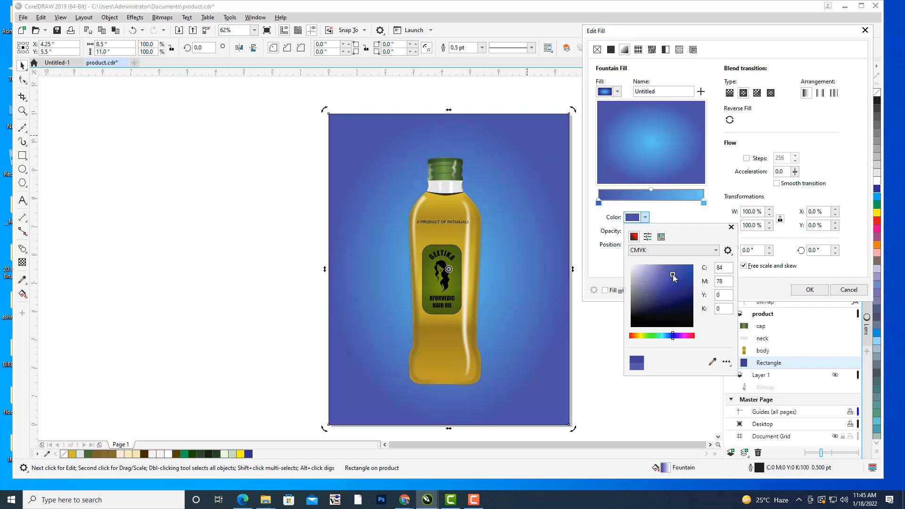
click(708, 30)
drag(651, 189, 643, 190)
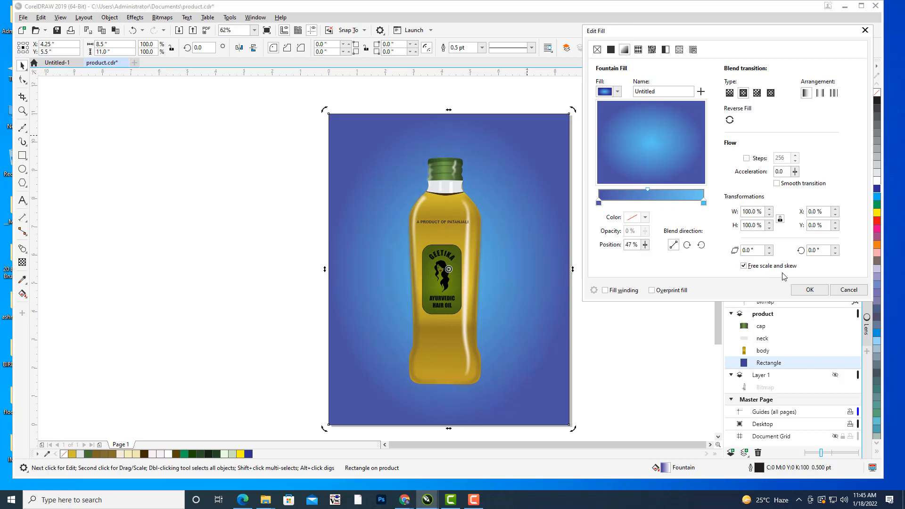
click(810, 289)
click(577, 196)
drag(578, 196, 612, 184)
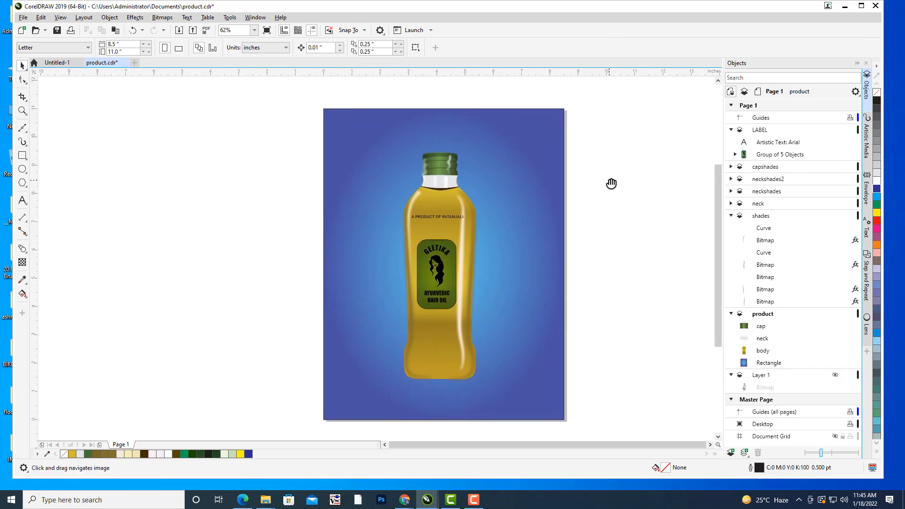
drag(612, 176, 617, 188)
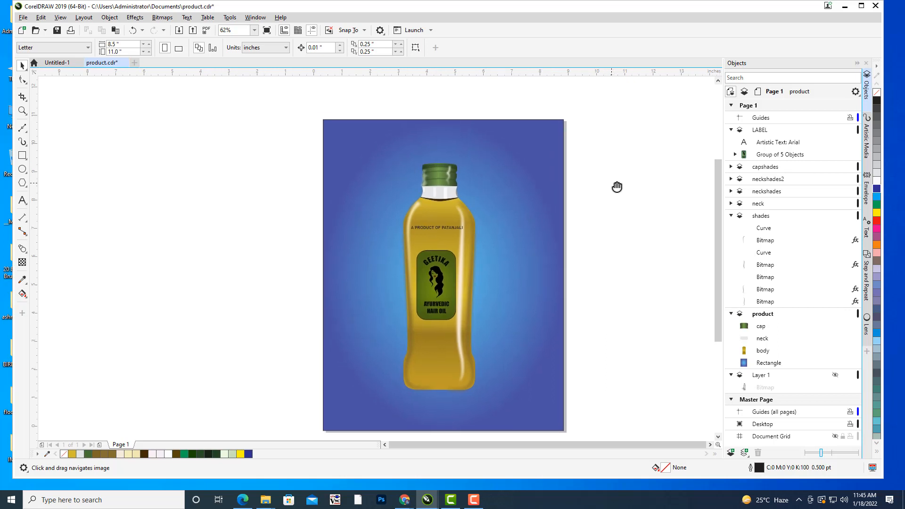
Add the text PRODUCT DESIGN above the bottle cap, enlarge it to about 43.7 pt and move it right.
click(22, 200)
click(367, 136)
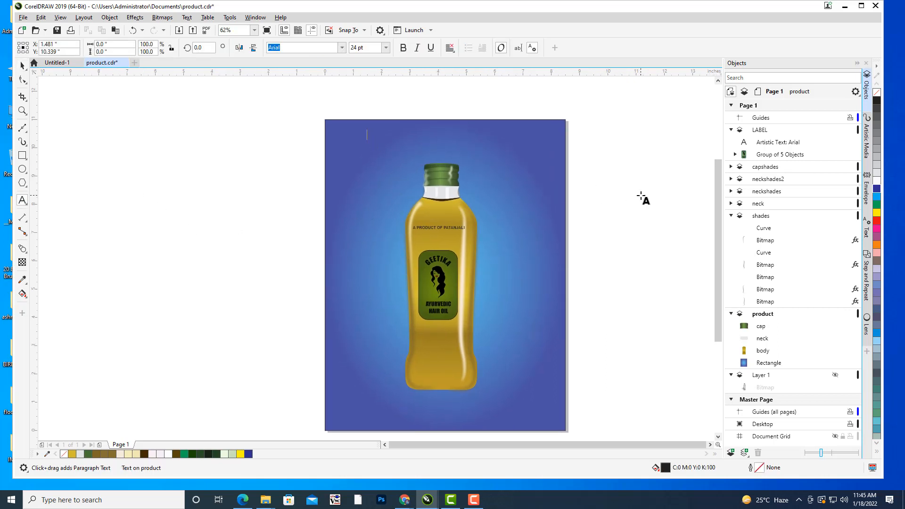
text(A)
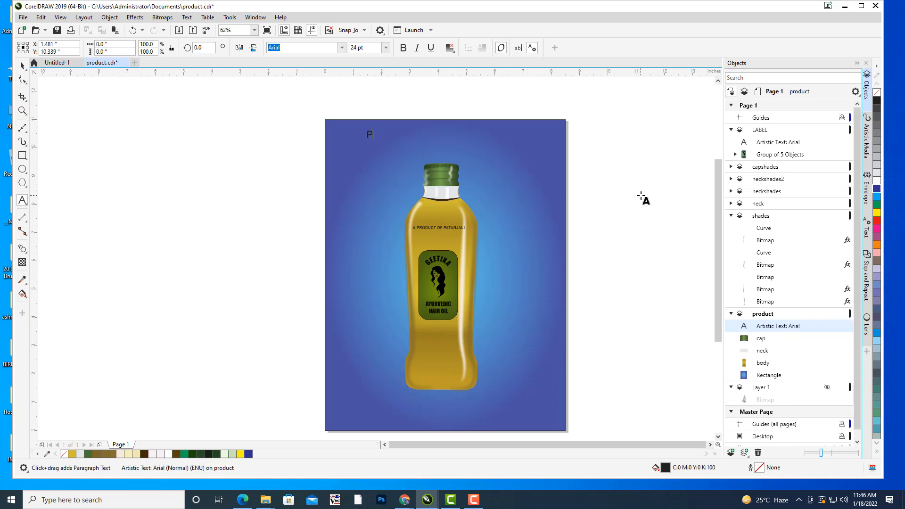
text(RODUCT DESIGN)
click(22, 65)
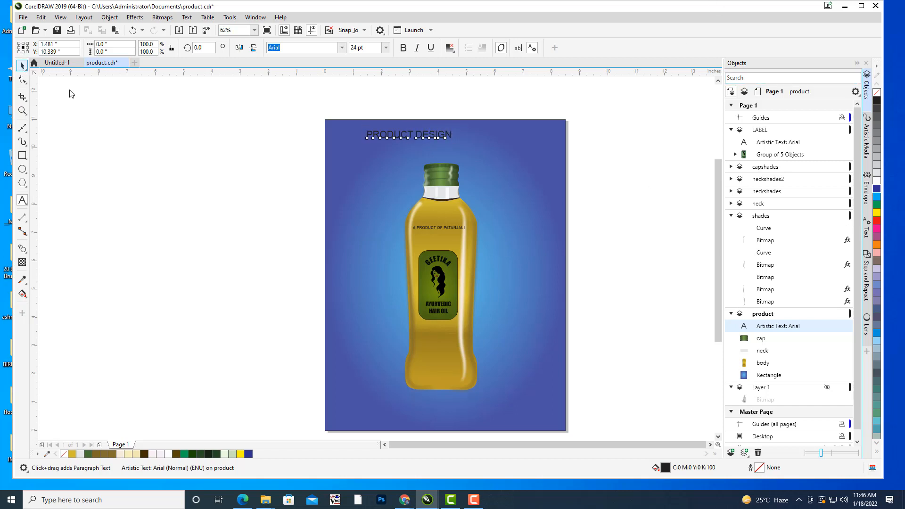
drag(454, 127, 487, 125)
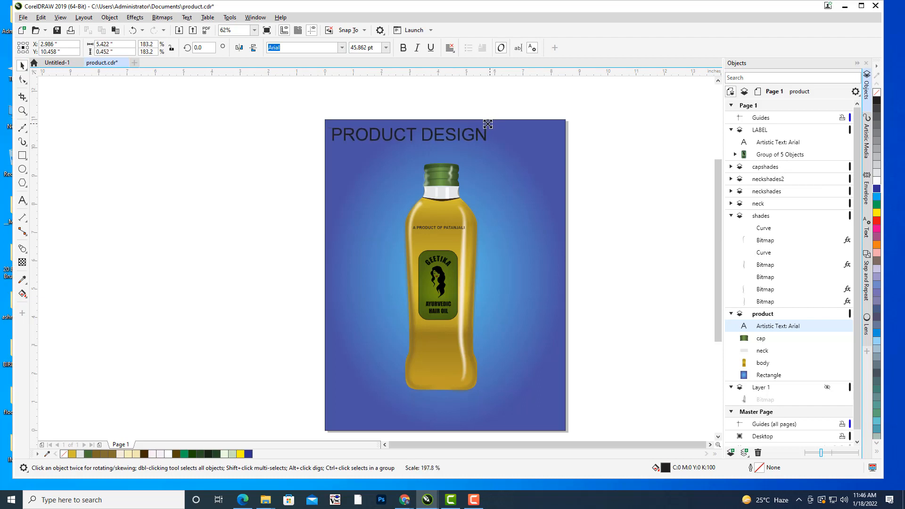
drag(423, 135, 455, 133)
drag(527, 128, 530, 126)
Set the PRODUCT DESIGN heading in the Impact font and fill it with white.
key(ctrl+b)
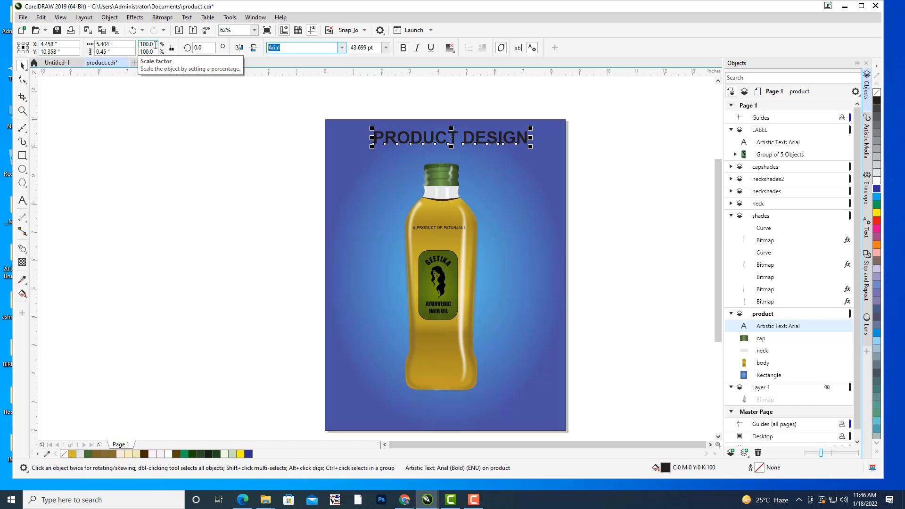
text(Impact)
key(Return)
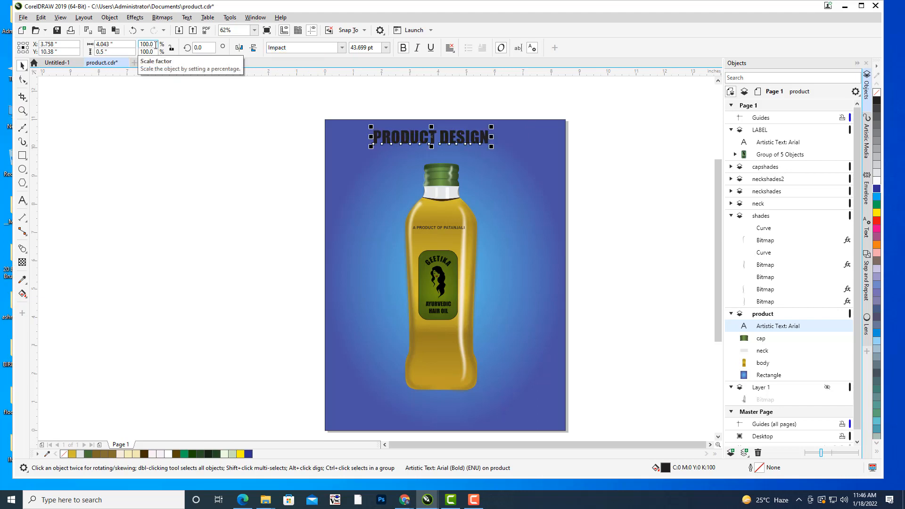
click(878, 183)
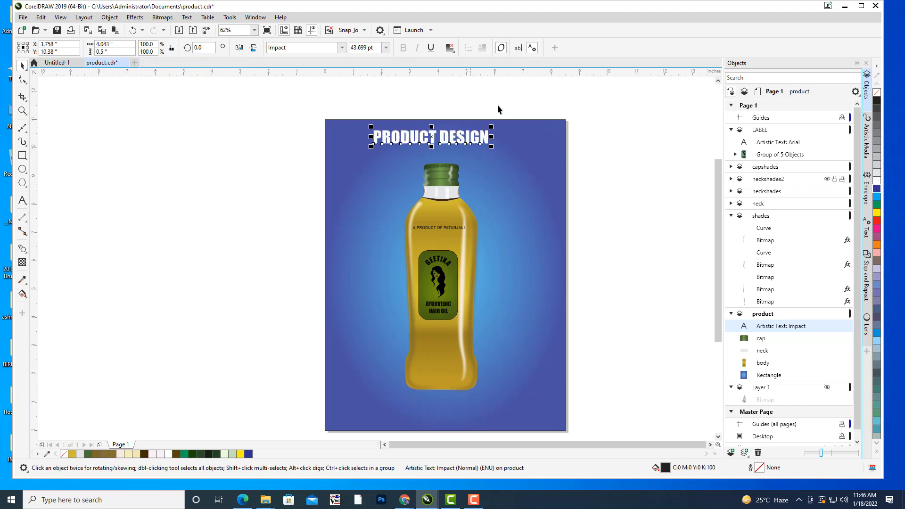
Enlarge the heading to about 5.45 inches wide, move it to about X 4.297, Y 10.322 inches and deselect it.
drag(492, 127, 513, 121)
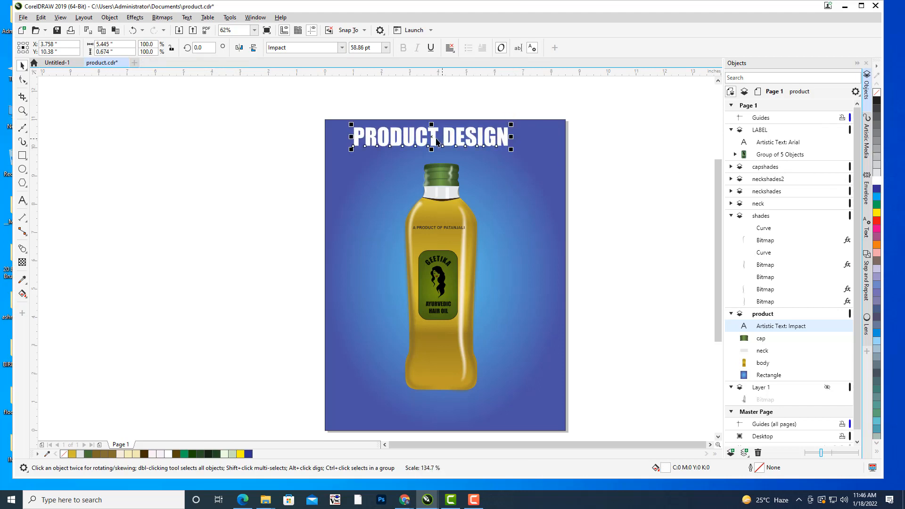
drag(433, 138, 447, 141)
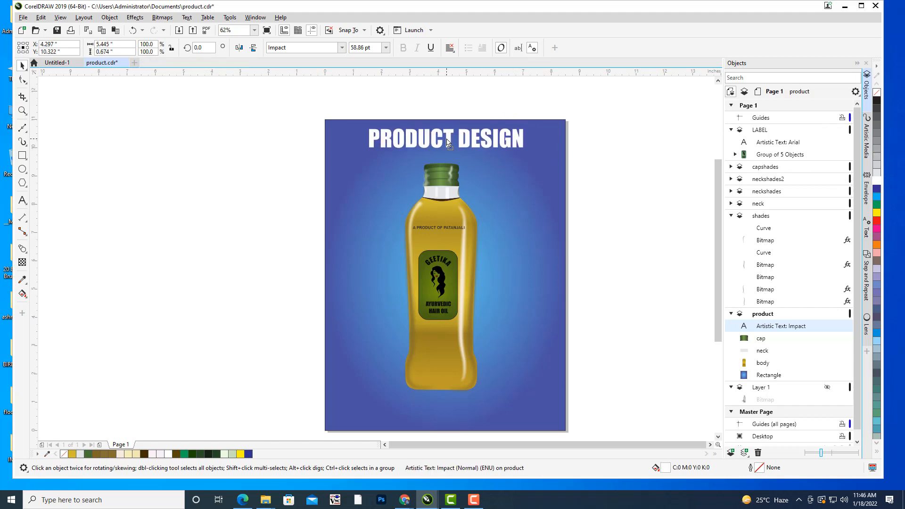
click(468, 95)
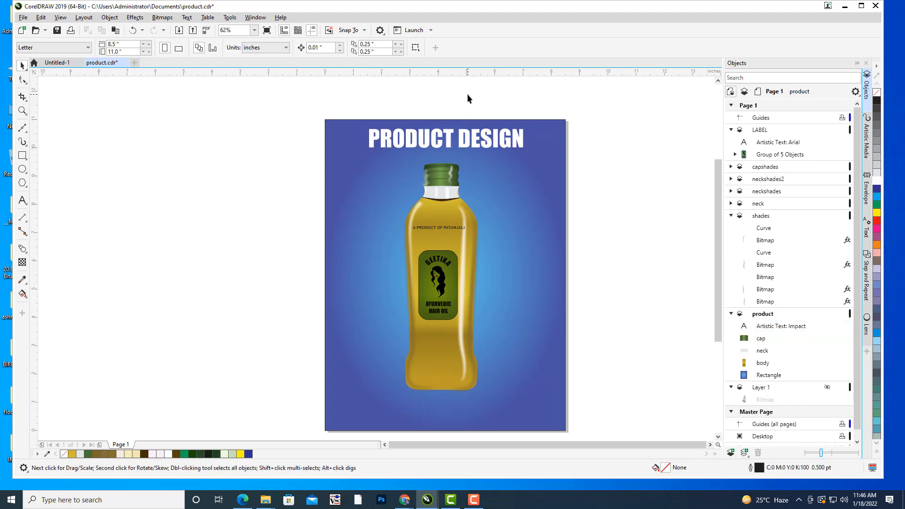
click(448, 143)
click(612, 228)
drag(612, 229, 609, 217)
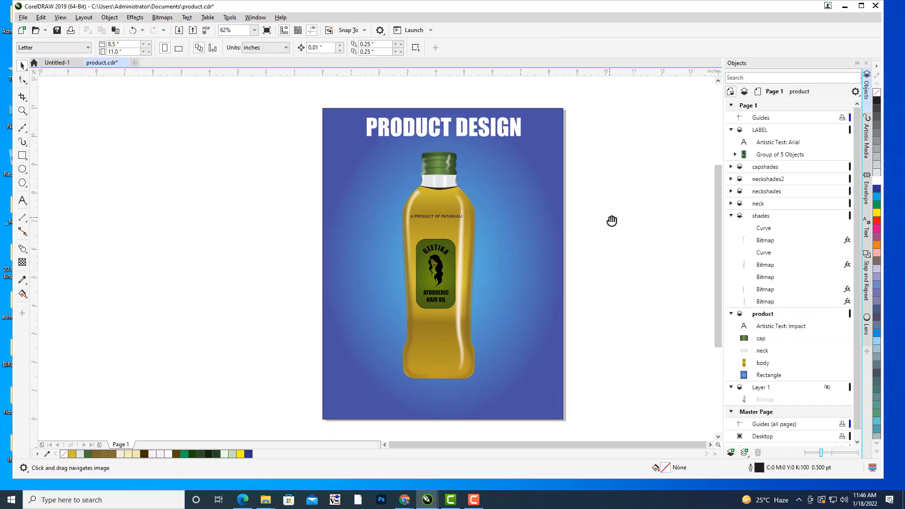
Move the gradient background rectangle off the page to its left and try moving the PRODUCT DESIGN heading near the bottle's base.
click(433, 277)
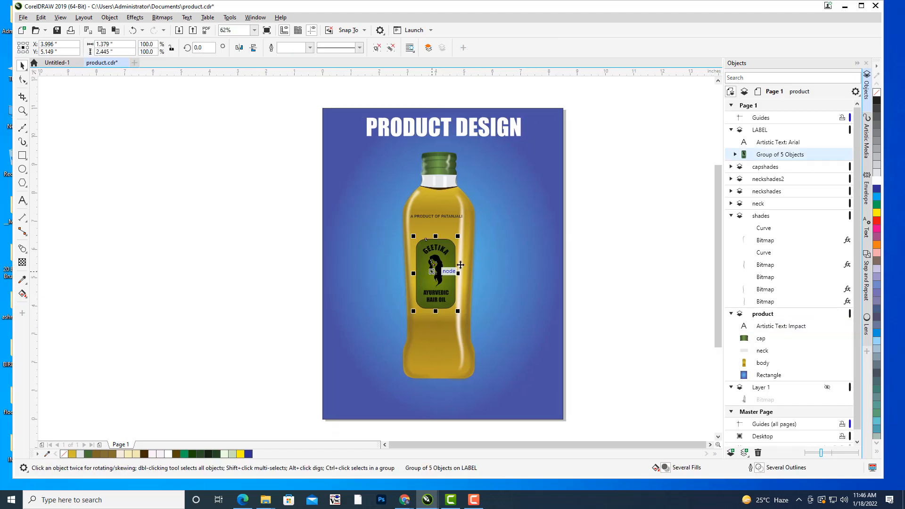
click(539, 245)
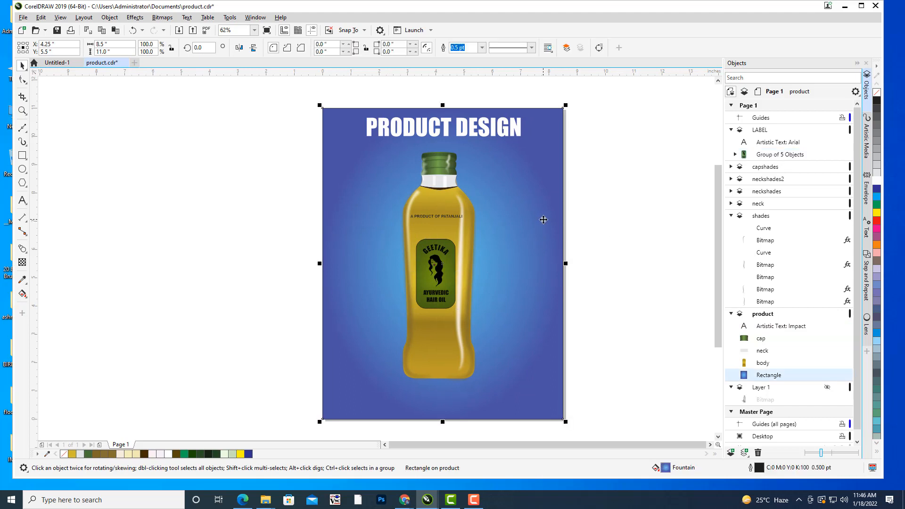
drag(542, 216, 238, 223)
drag(389, 132, 503, 352)
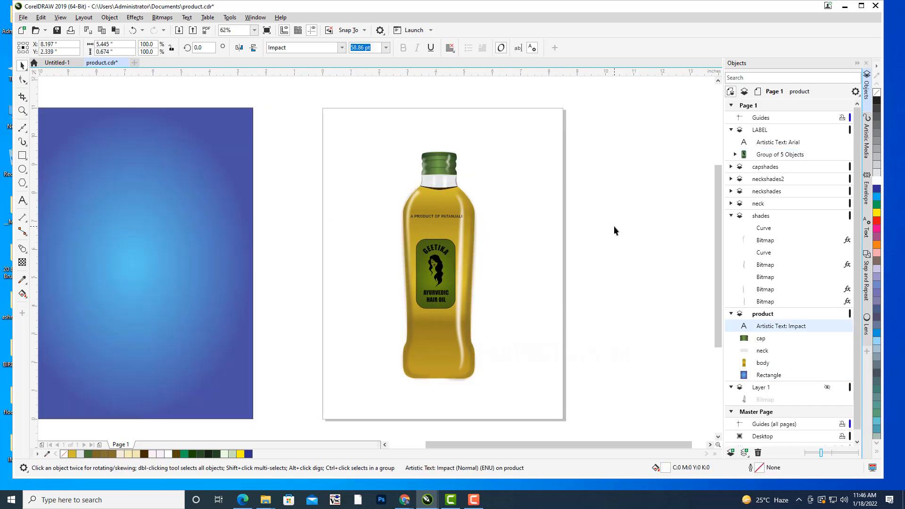
Group all the bottle's parts into one object, try moving the group off the page to the right and undo the move.
click(523, 412)
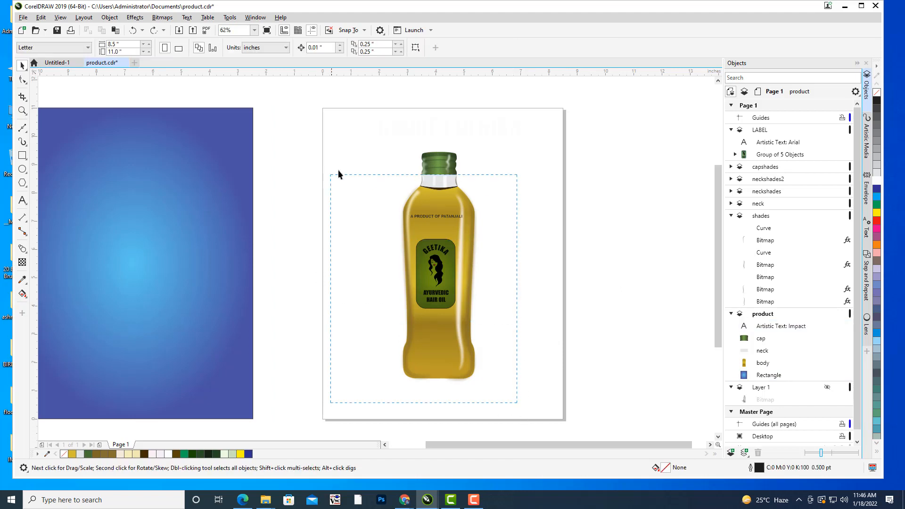
drag(338, 173, 361, 144)
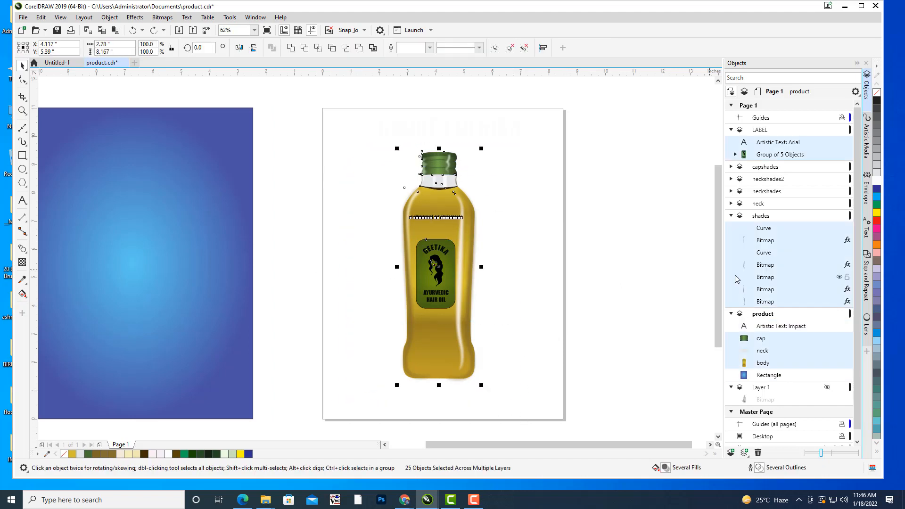
key(ctrl+g)
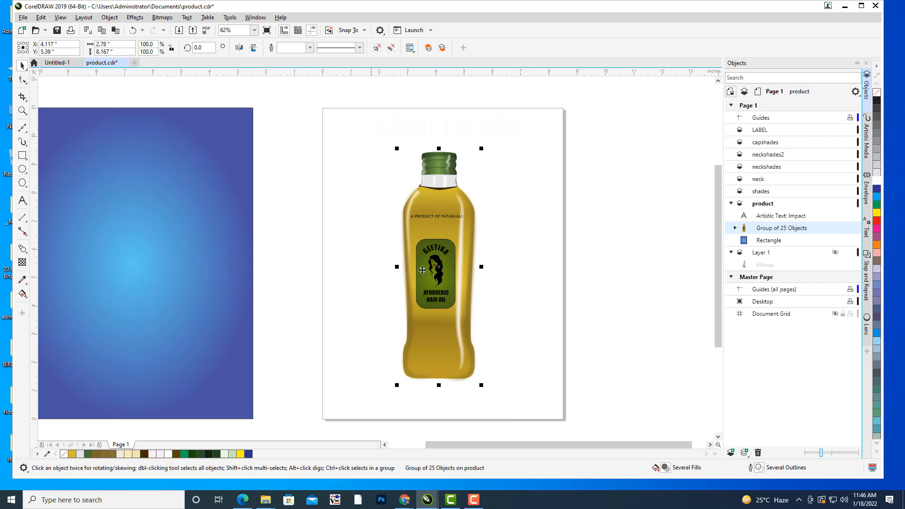
drag(451, 273, 626, 271)
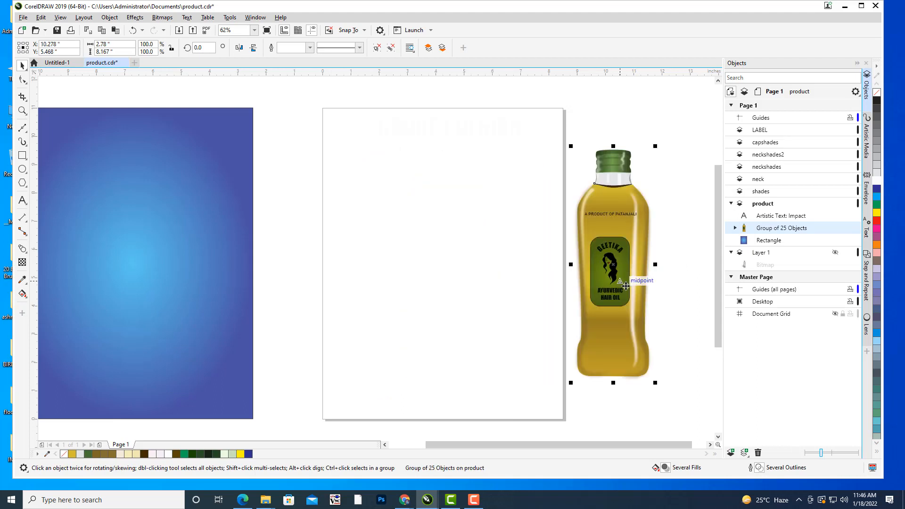
key(ctrl+z)
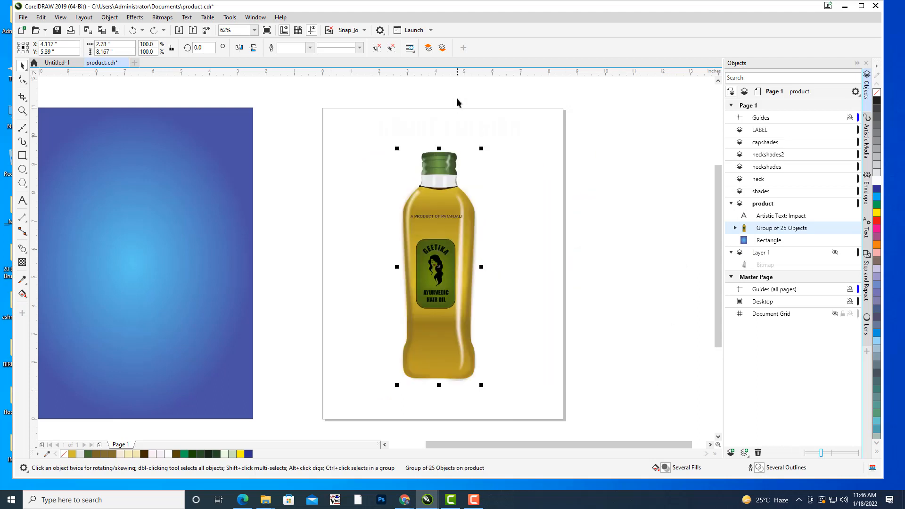
Try placing the gradient rectangle back on the page behind the bottle and undo that move.
click(433, 118)
click(552, 239)
click(462, 240)
drag(498, 240, 554, 226)
click(239, 240)
drag(232, 235, 522, 218)
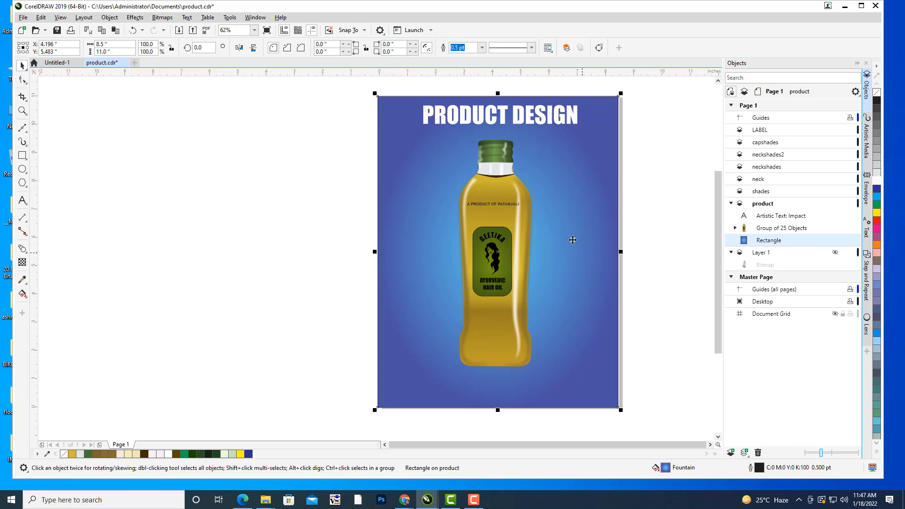
key(ctrl+z)
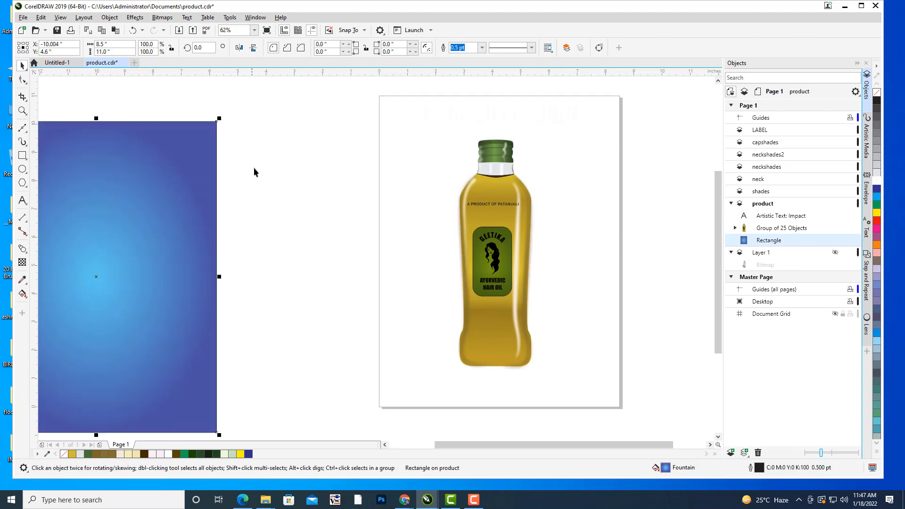
Delete the gradient background rectangle and the white PRODUCT DESIGN heading.
click(163, 142)
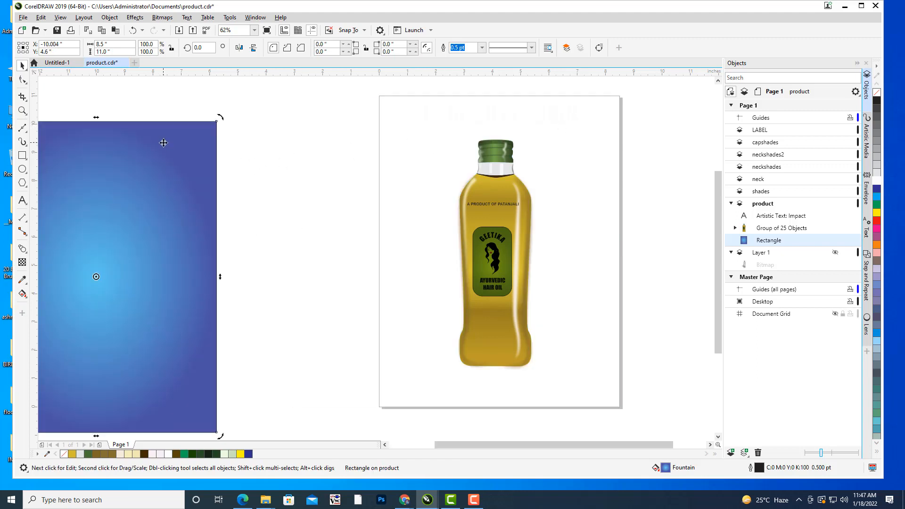
key(Delete)
click(472, 113)
key(Delete)
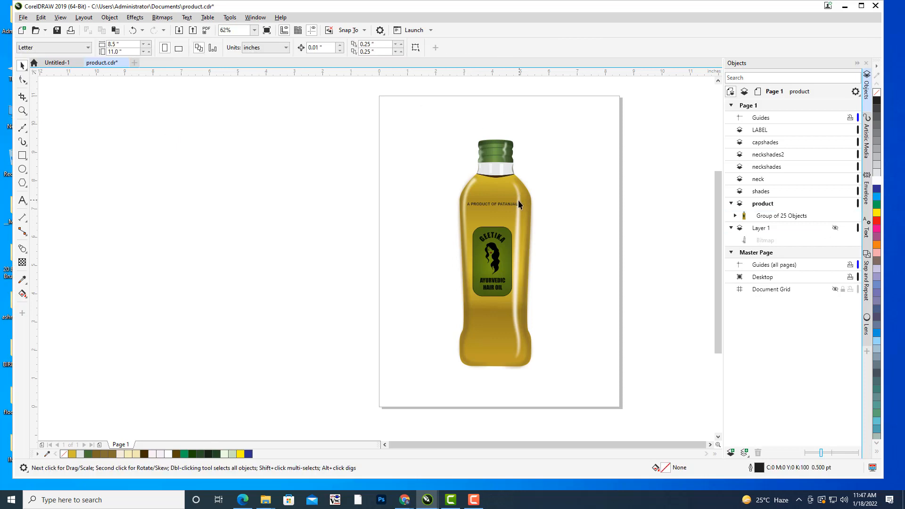
Set up an export of the bottle artwork to the Desktop in the PSD - Adobe Photoshop format.
key(h)
drag(558, 216, 488, 230)
click(23, 18)
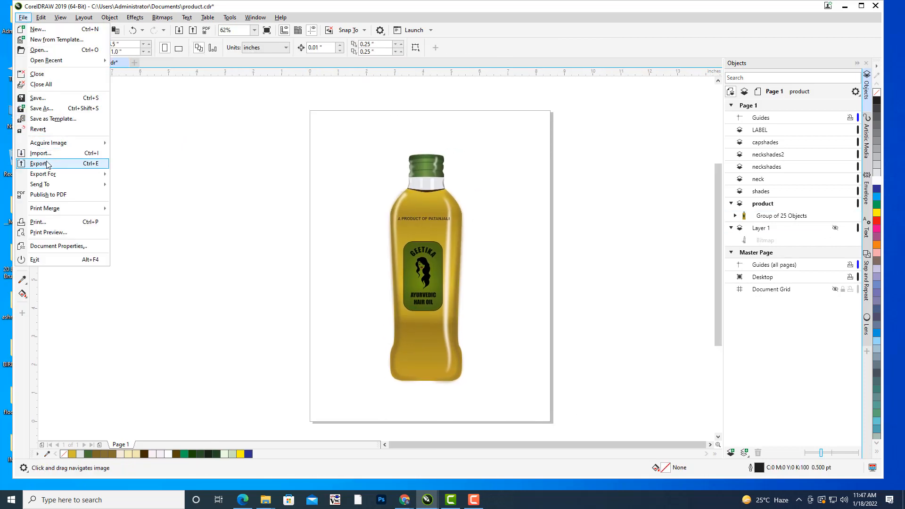
click(179, 180)
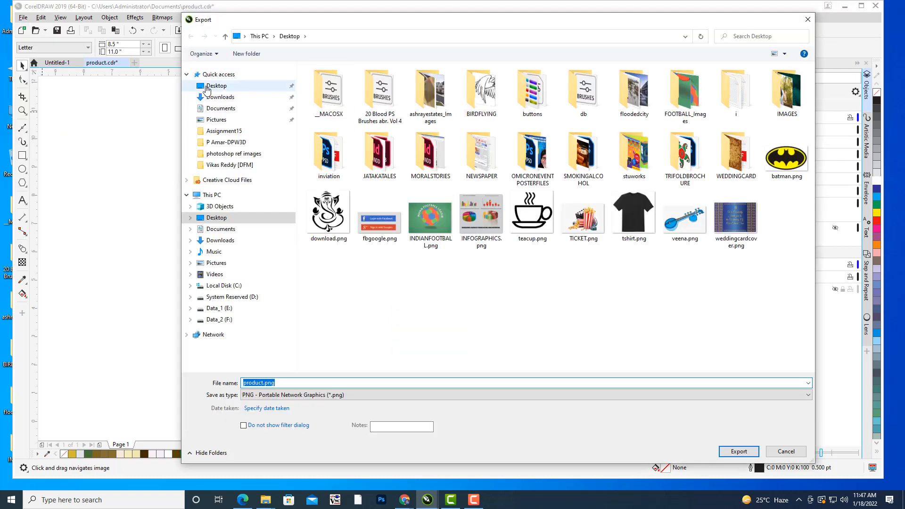
click(286, 396)
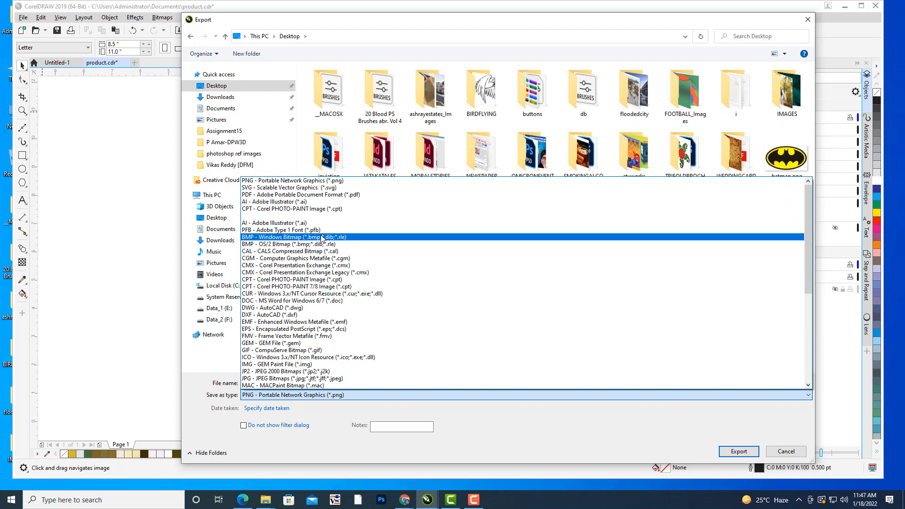
scroll(316, 247, down, 1)
scroll(316, 249, up, 1)
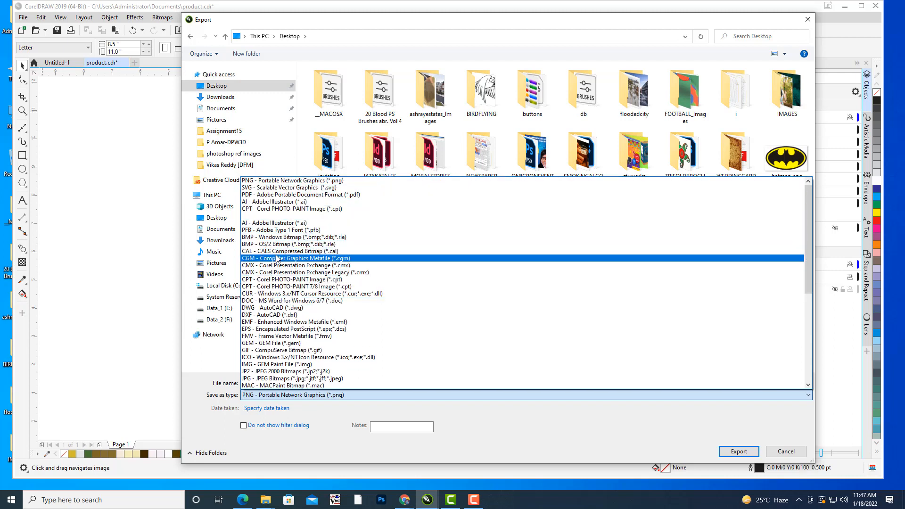
scroll(283, 258, down, 1)
scroll(282, 259, down, 1)
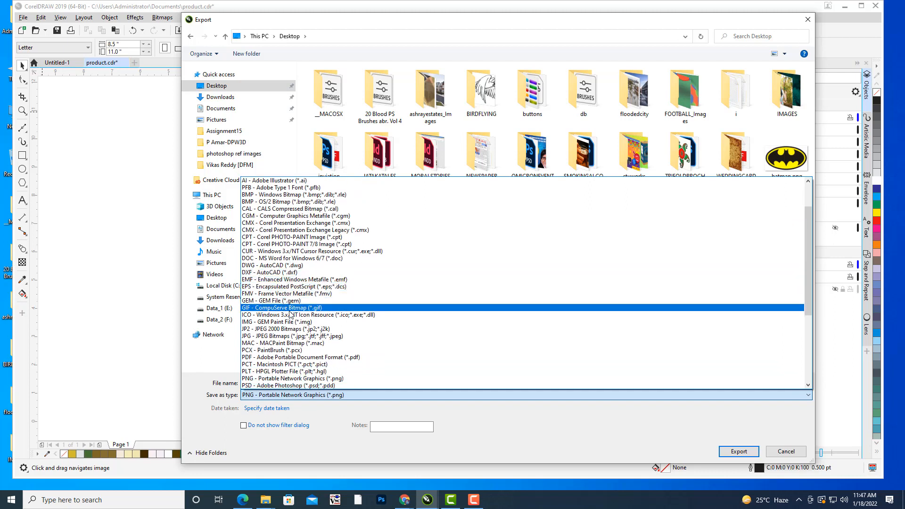
scroll(281, 325, down, 3)
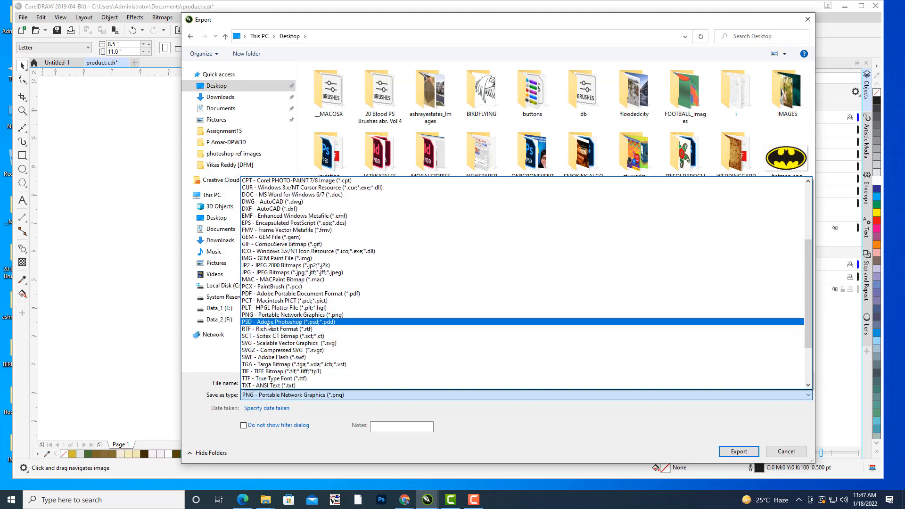
click(281, 322)
Rename the export file to a name beginning with productDE and export it, accepting the inclusion of objects on hidden layers.
click(300, 383)
click(359, 384)
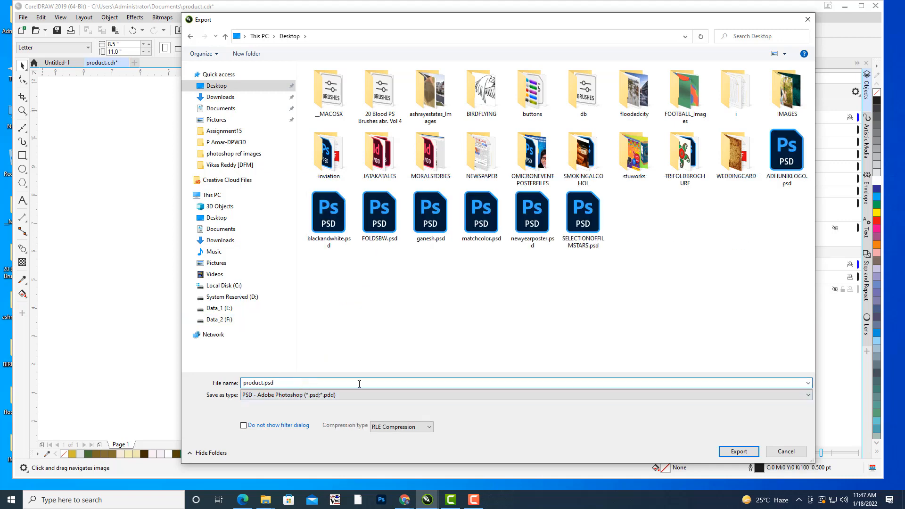
drag(301, 380, 253, 381)
key(BackSpace)
click(739, 451)
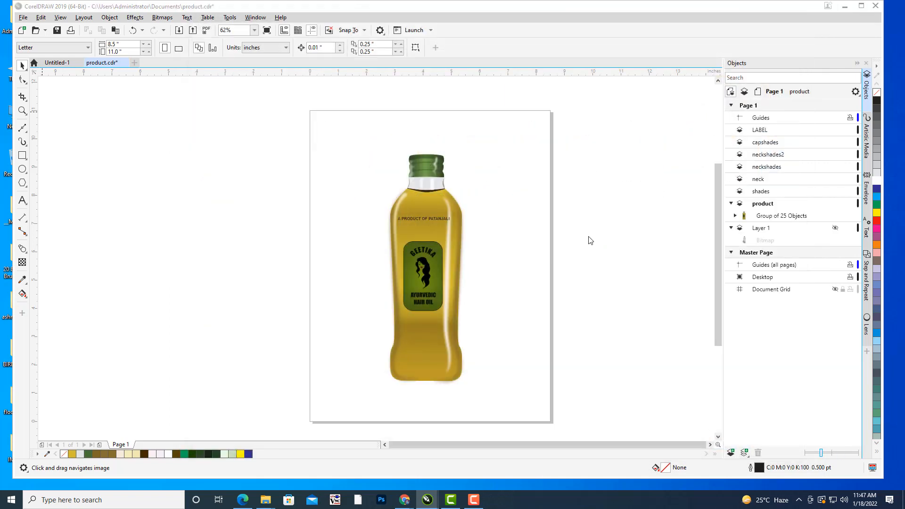
click(508, 333)
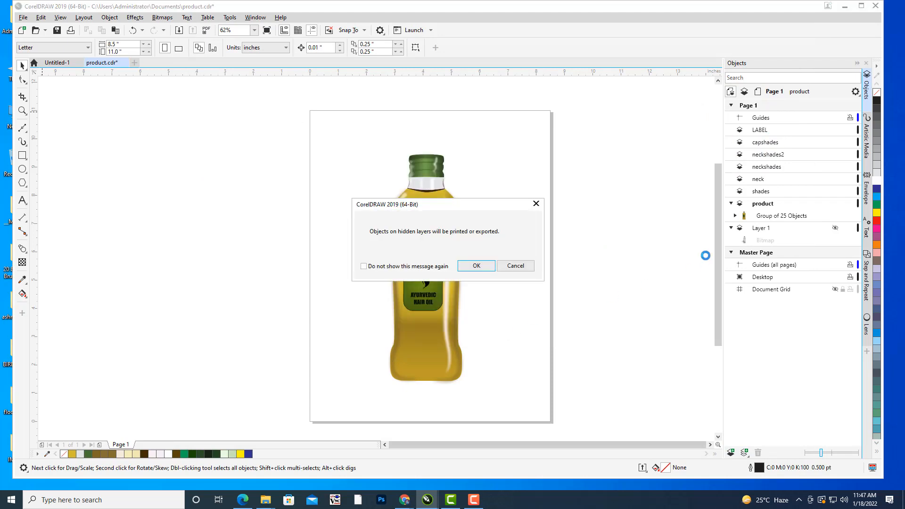
click(474, 268)
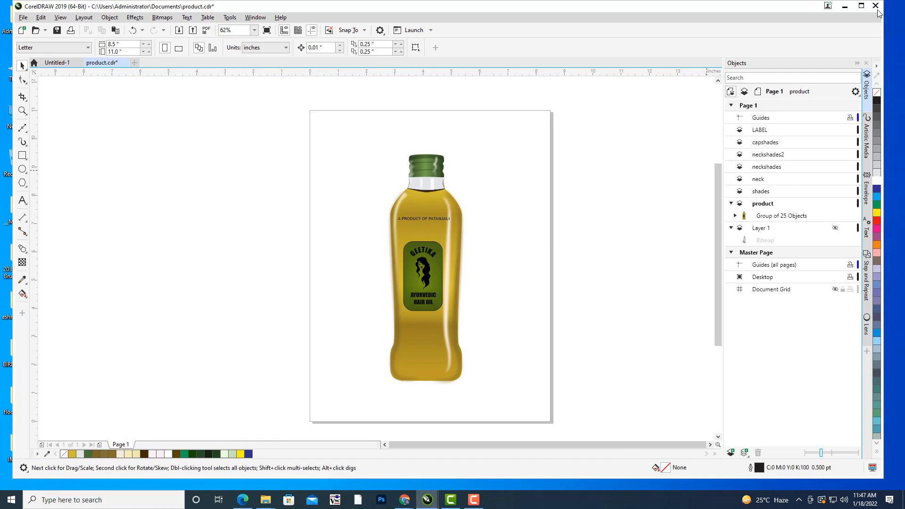
Minimize the drawing window and open the exported productDE… PSD file from the Windows desktop.
click(845, 6)
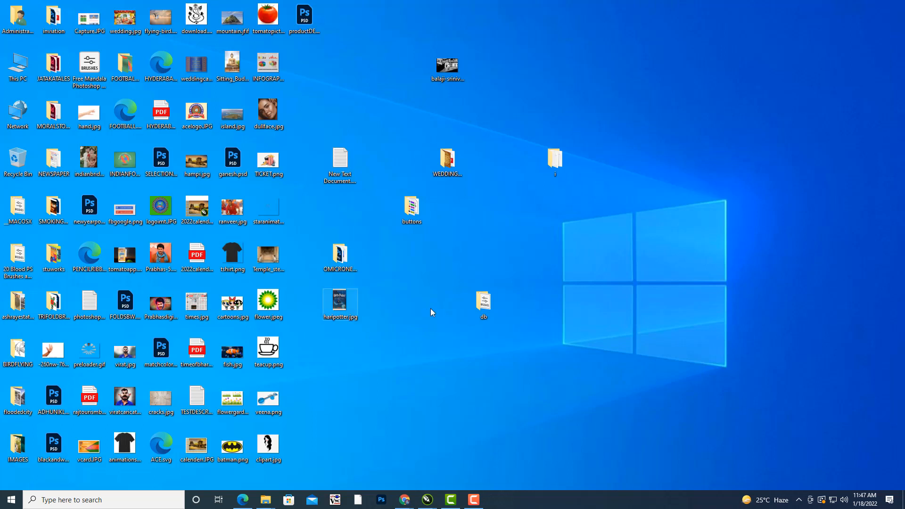
double_click(305, 17)
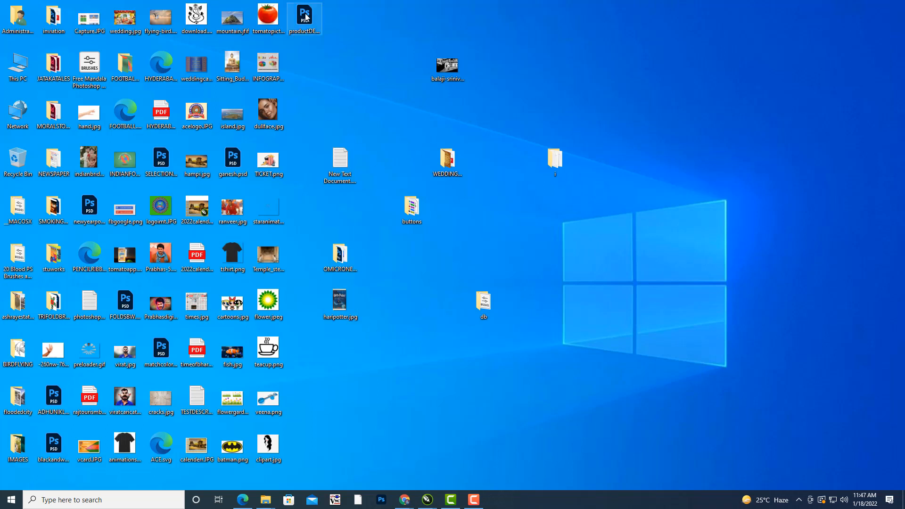
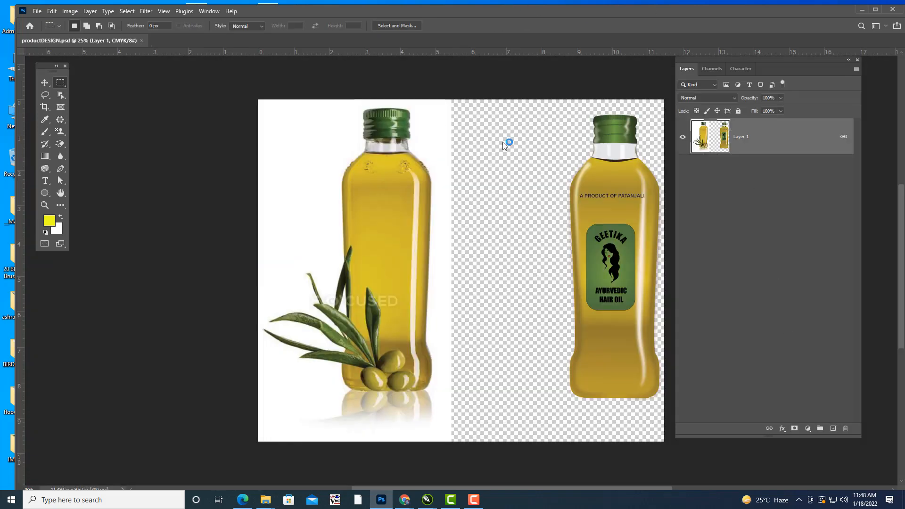
Delete the rectangular area containing the reference photo of the bottle with olives and deselect.
click(45, 83)
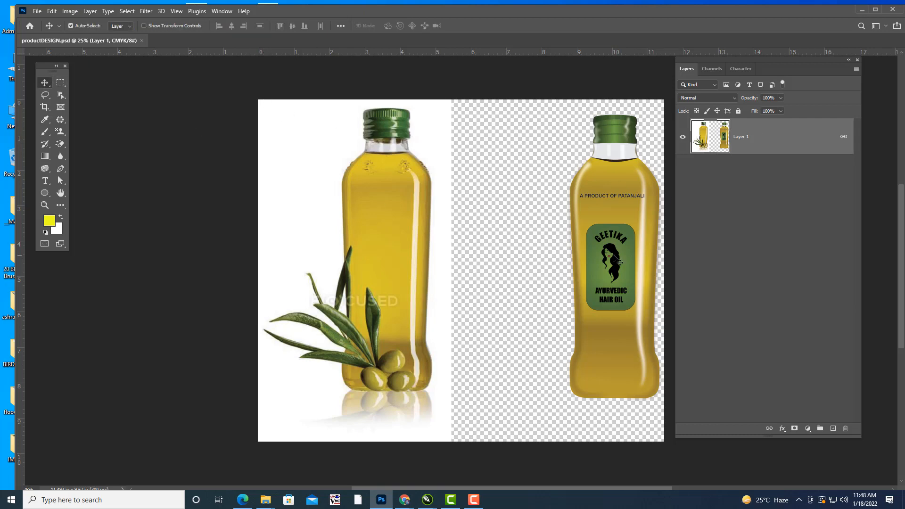
click(60, 82)
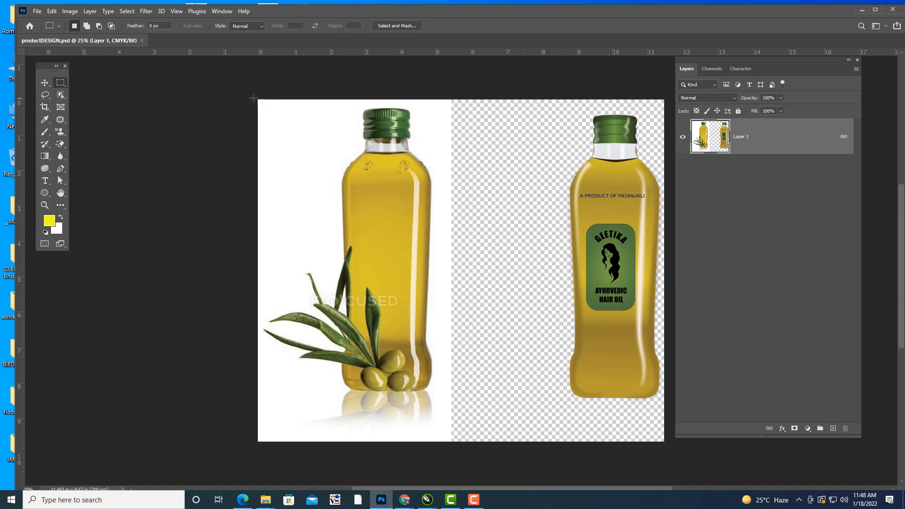
drag(259, 100, 451, 442)
key(Delete)
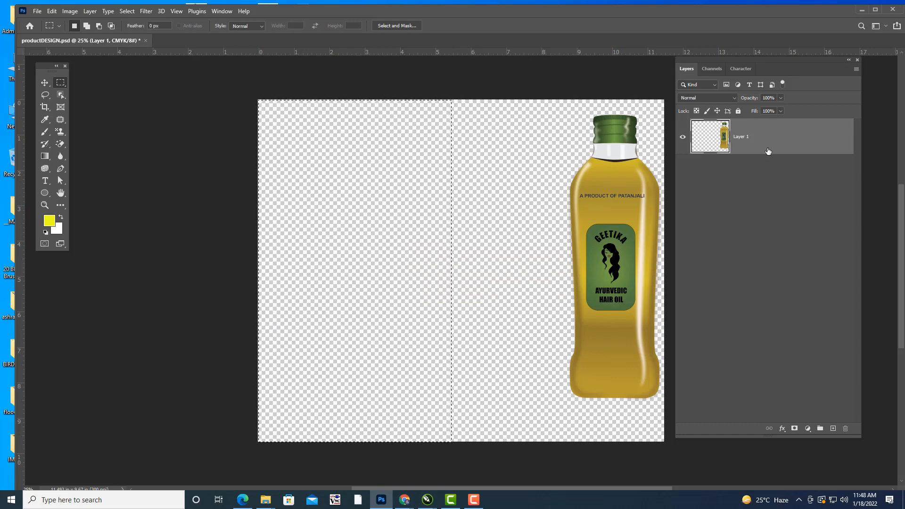
key(ctrl+d)
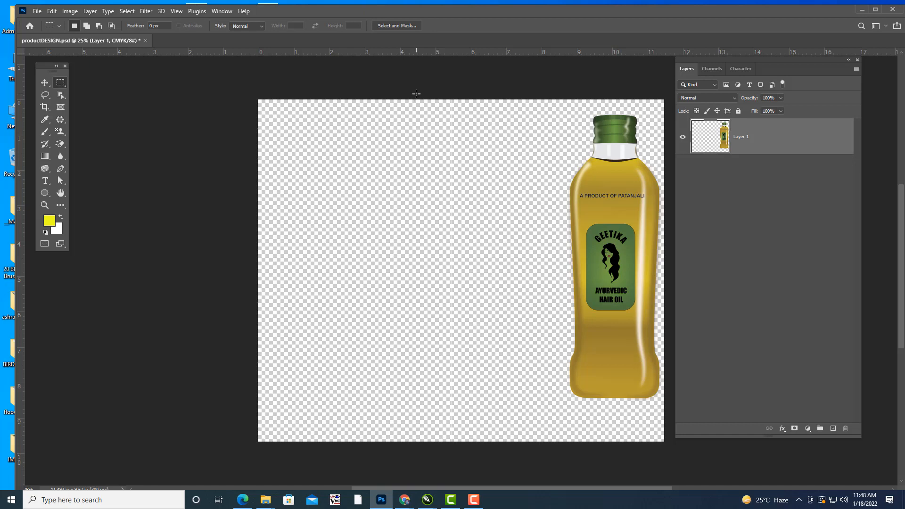
Clear any marquee selection and move the remaining Geetika oil bottle to the centre of the canvas.
drag(416, 100, 491, 448)
key(ctrl+d)
click(44, 83)
drag(625, 213, 472, 218)
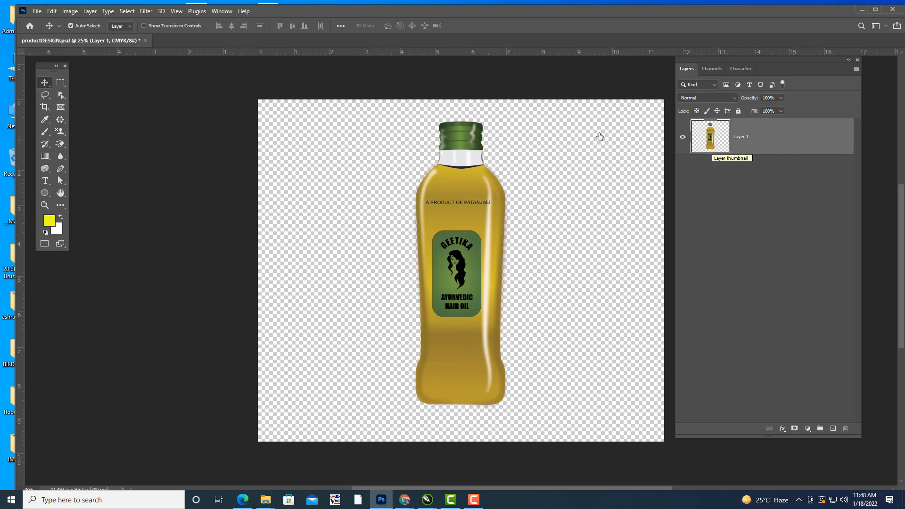
Load the bottle's outline as a selection, contract it by 2 pixels, invert it, and deselect.
ctrl+click(713, 144)
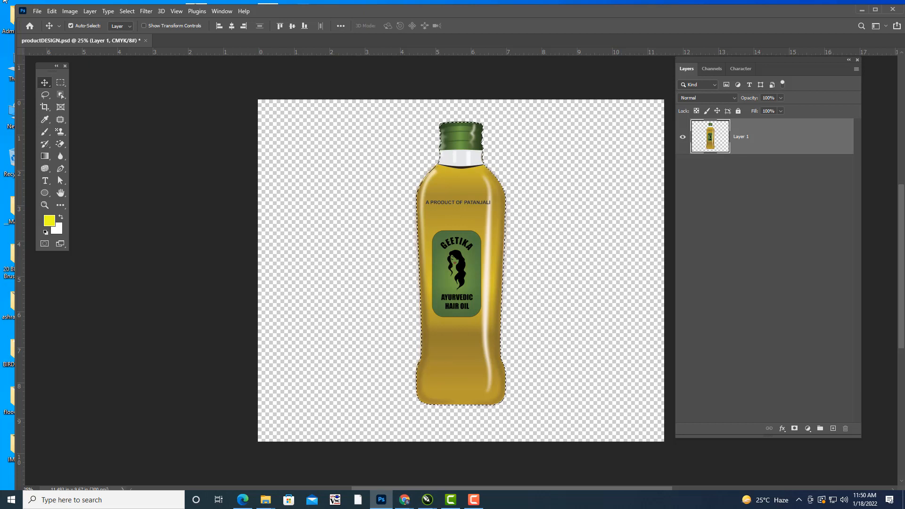
click(126, 12)
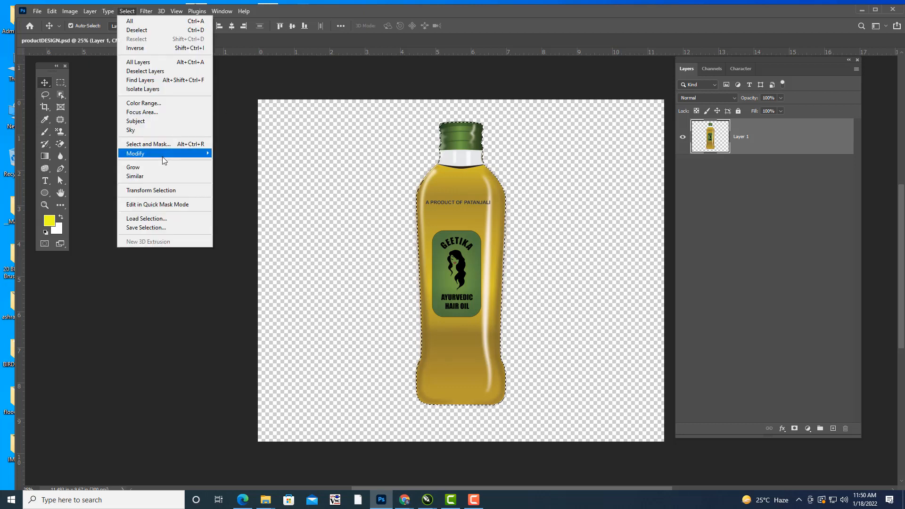
mouse_move(165, 155)
click(250, 181)
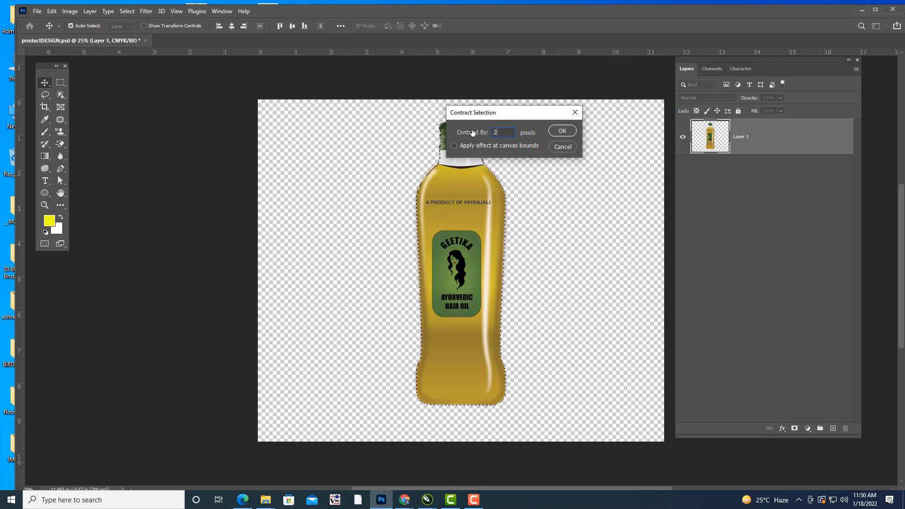
drag(532, 112, 544, 112)
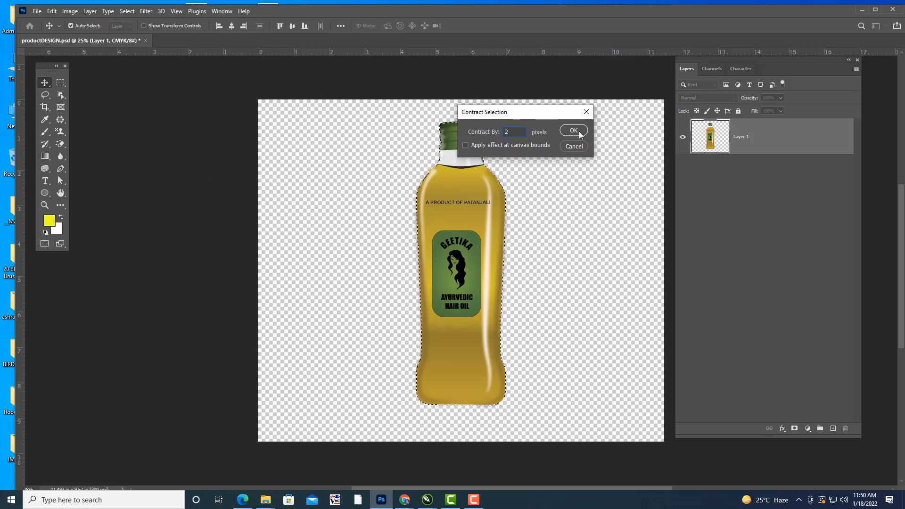
click(574, 131)
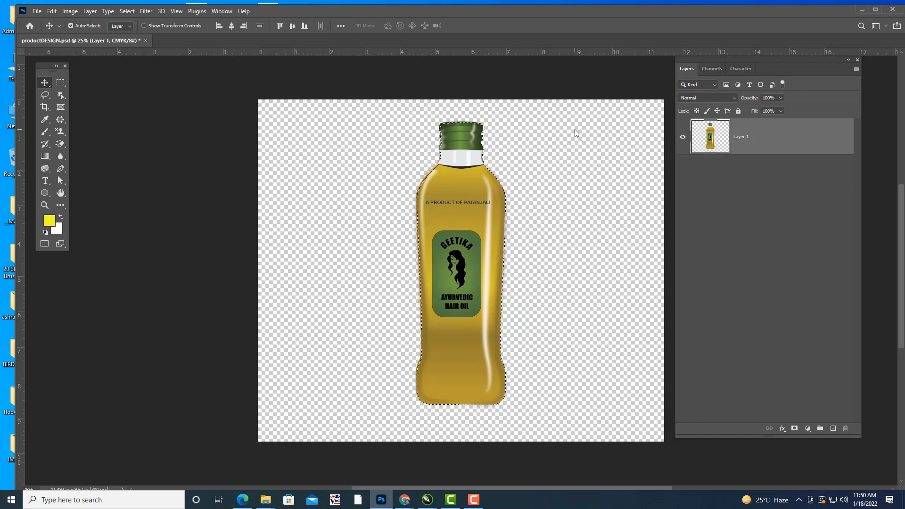
key(ctrl)
key(ctrl+shift+i)
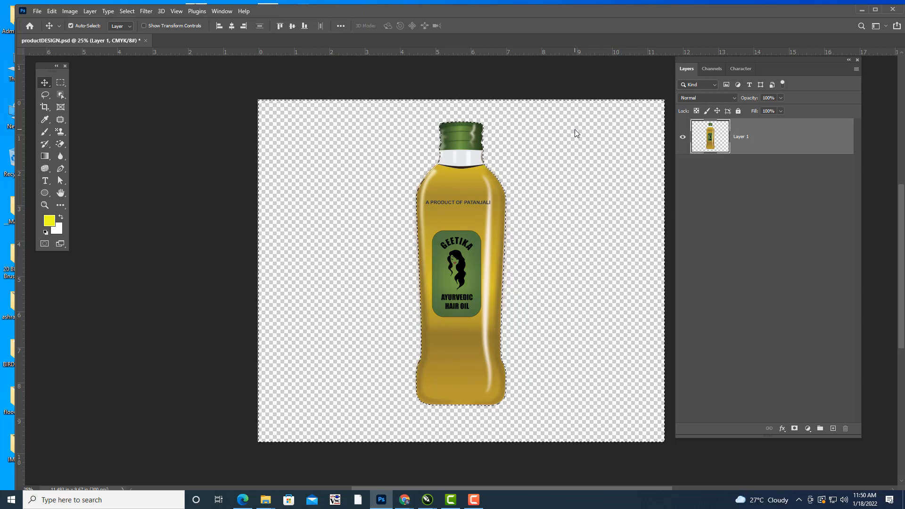
key(ctrl+d)
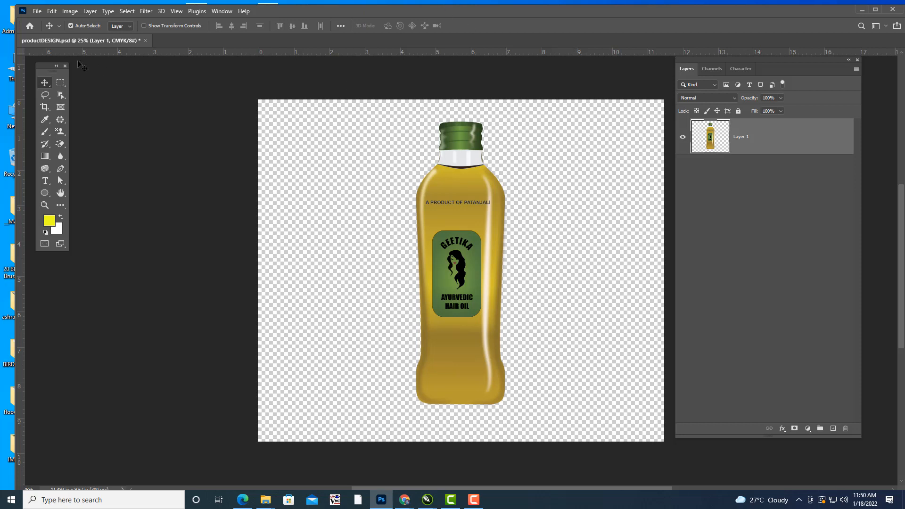
click(60, 83)
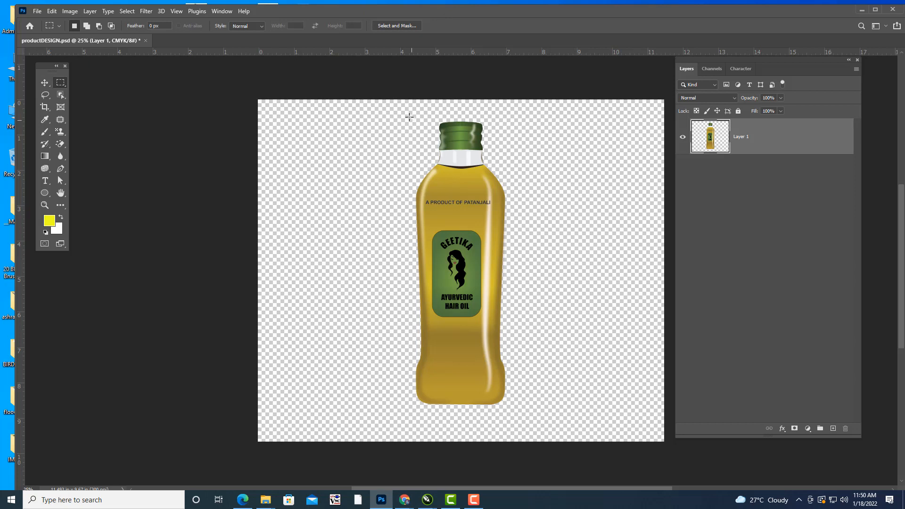
drag(404, 113, 529, 429)
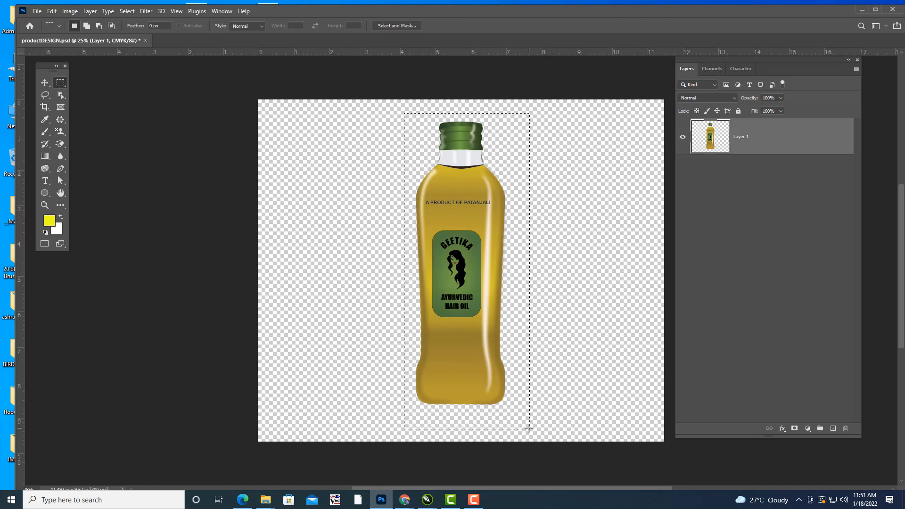
click(579, 156)
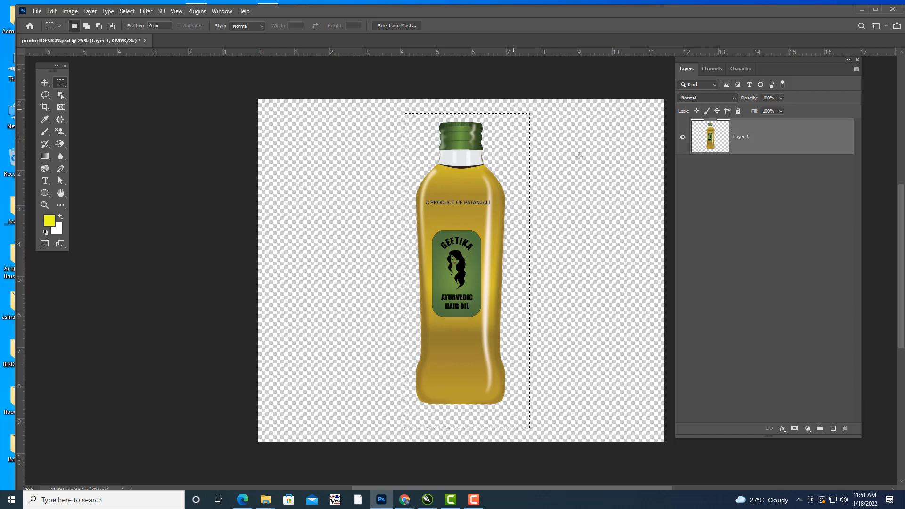
drag(395, 114, 526, 422)
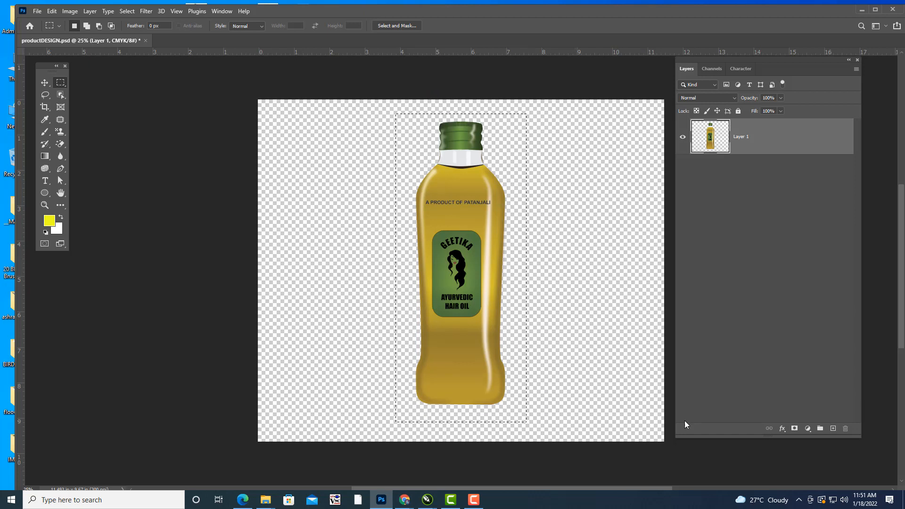
click(631, 354)
Try trimming the canvas on all four sides based on transparent pixels, and undo the trim.
click(70, 11)
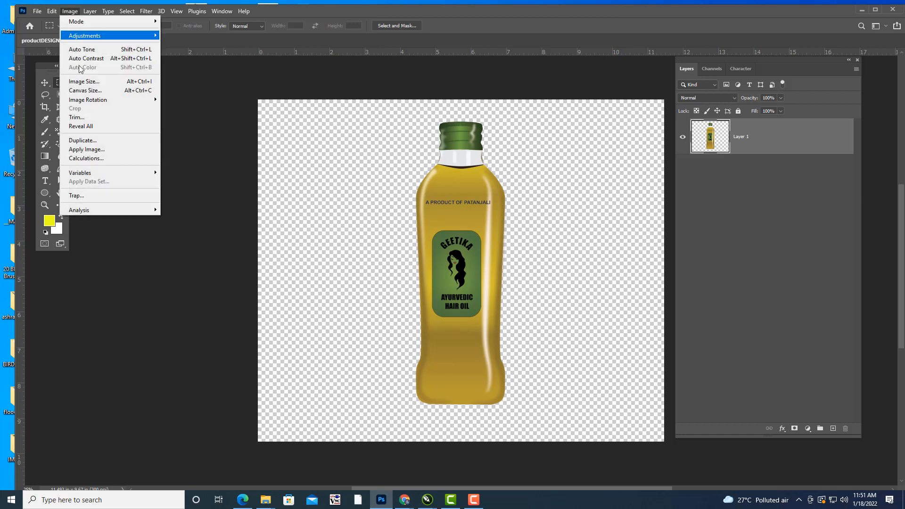
click(76, 117)
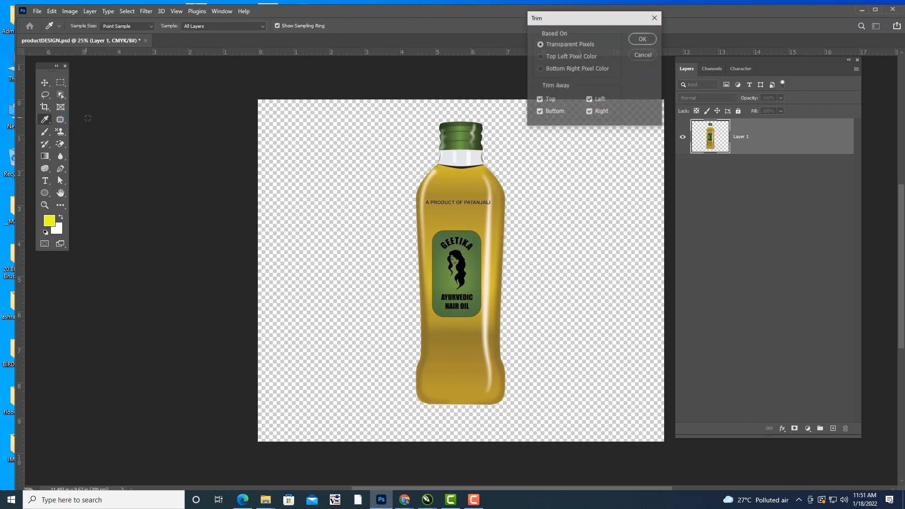
click(634, 38)
key(m)
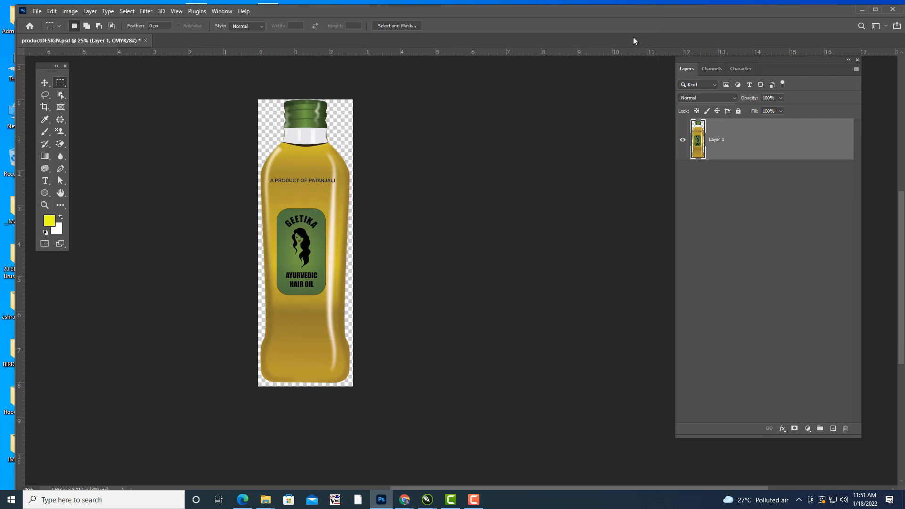
key(ctrl+z)
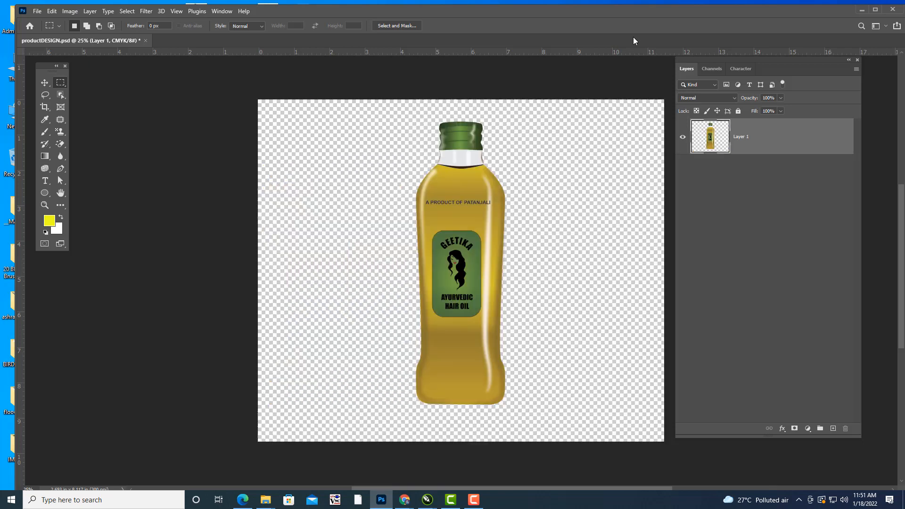
Add a new layer below the bottle layer and fill it with a blue radial gradient running diagonally across the canvas.
click(833, 428)
drag(759, 140, 751, 192)
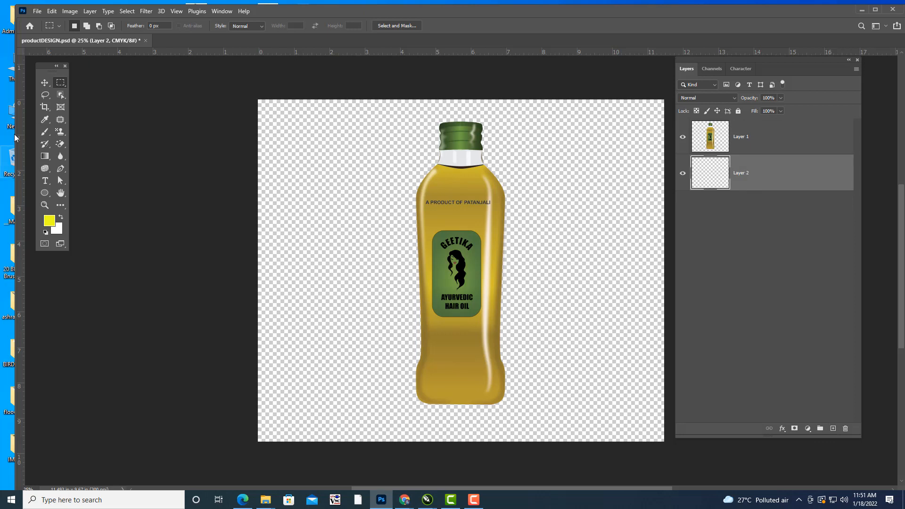
click(45, 158)
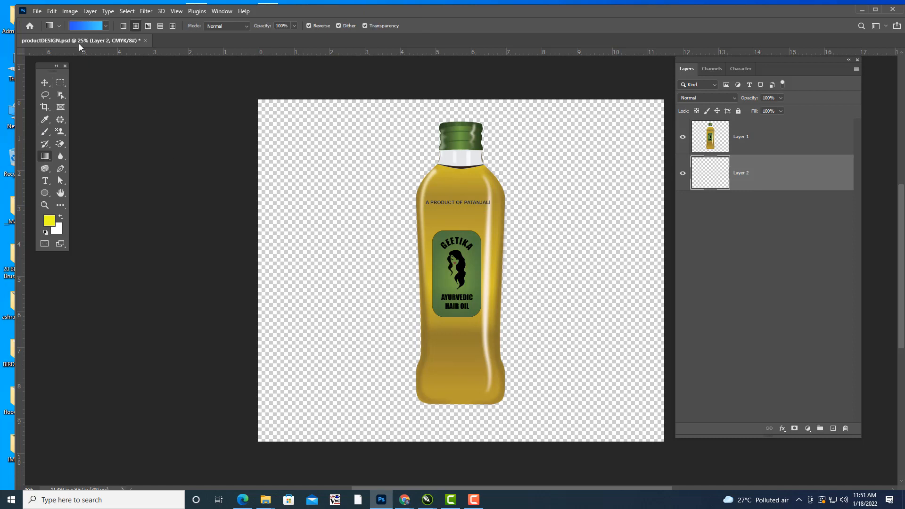
drag(267, 113, 658, 418)
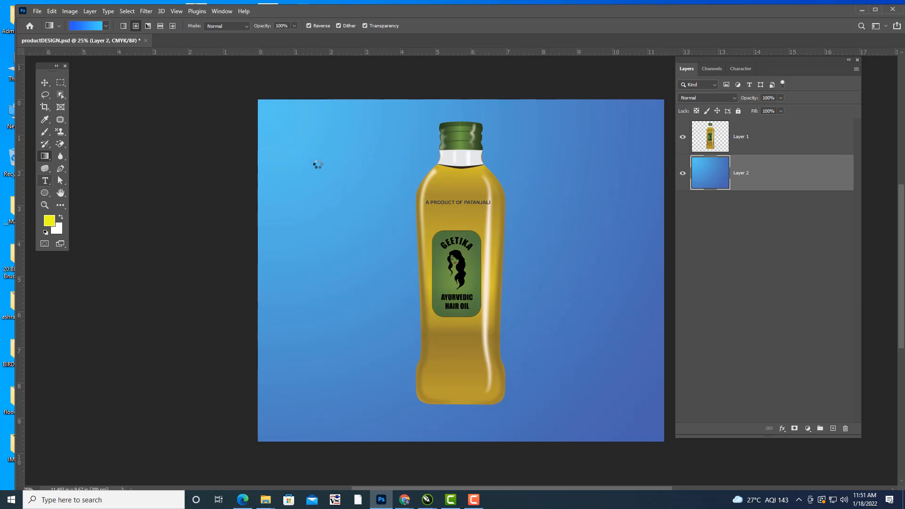
Add the horizontal text PRODUCT DESIGN in yellow Impact at 200 pt between the bottle and gradient layers.
click(45, 181)
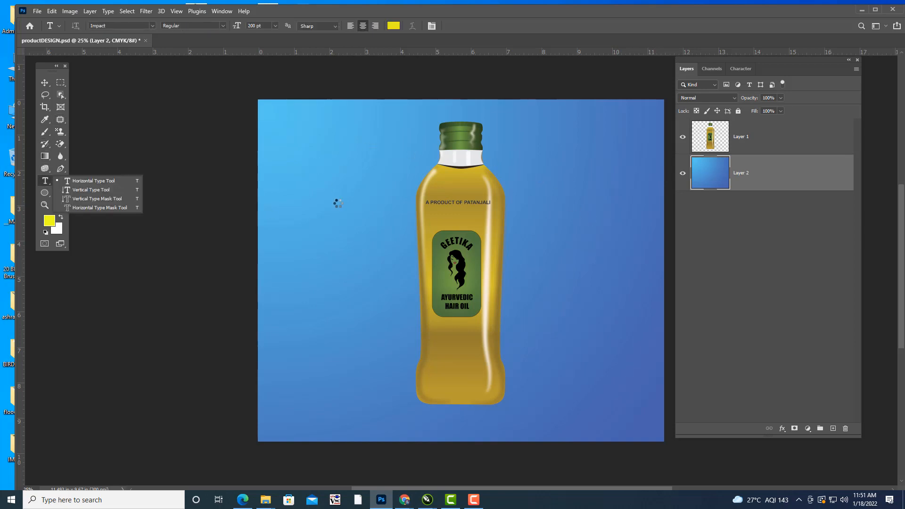
click(93, 181)
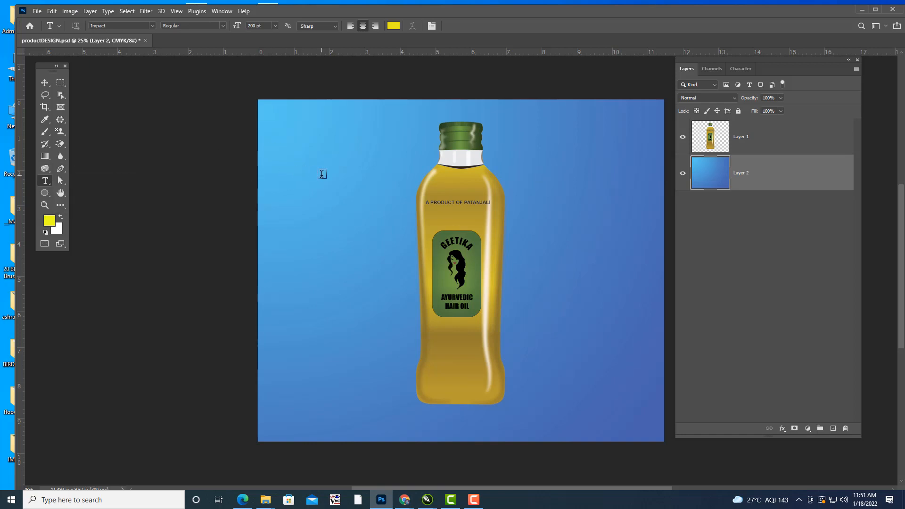
click(322, 174)
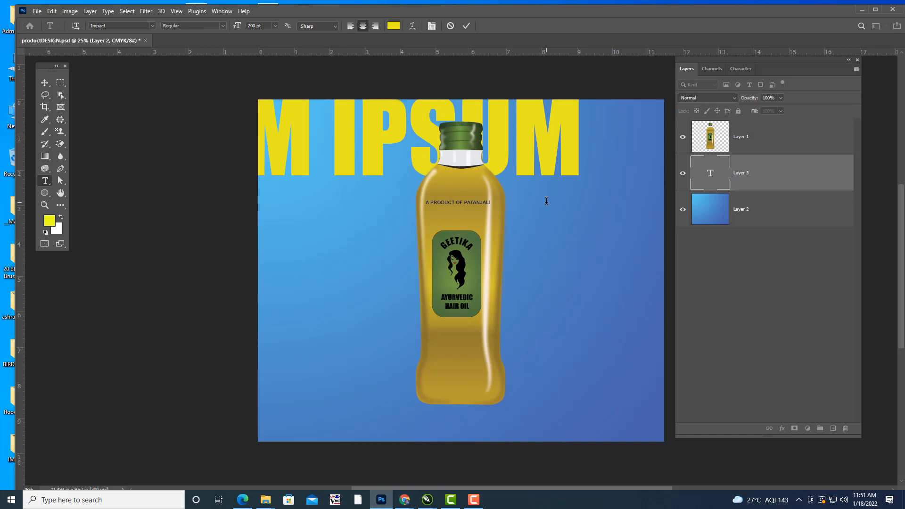
text(PRO)
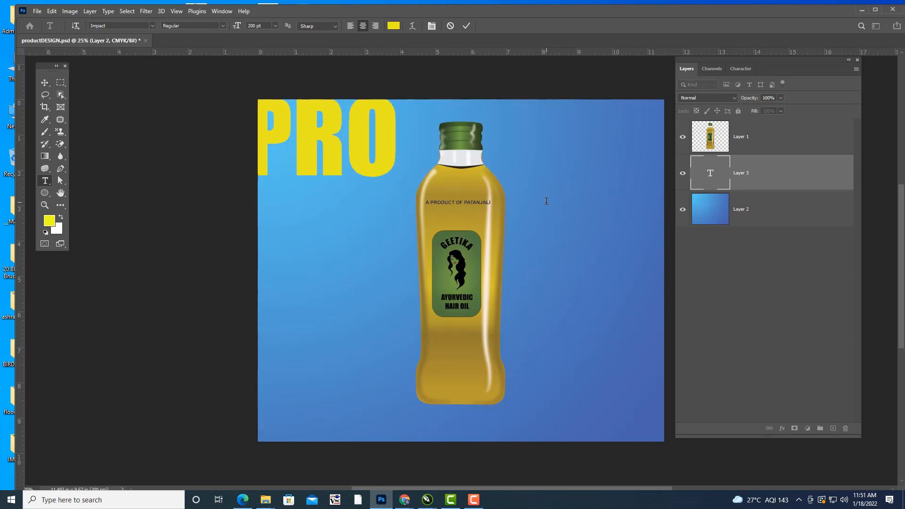
text(DUCT DES)
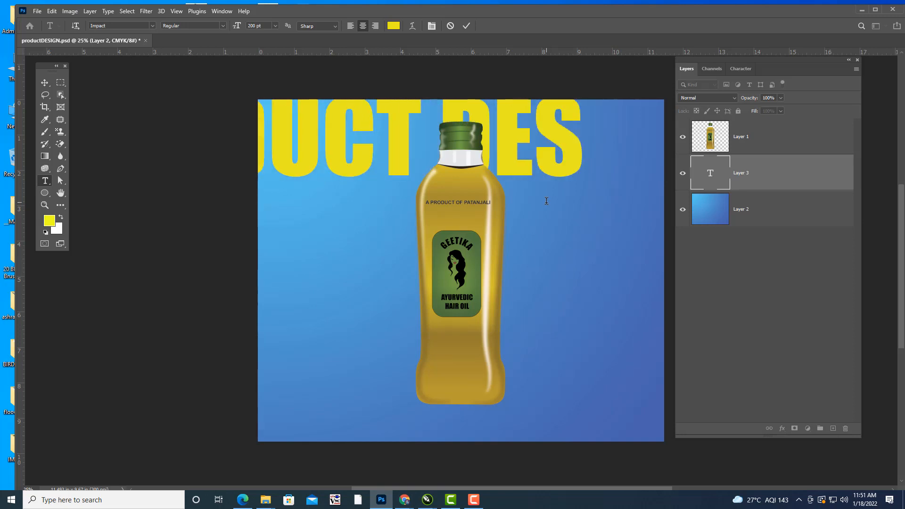
text(IGN)
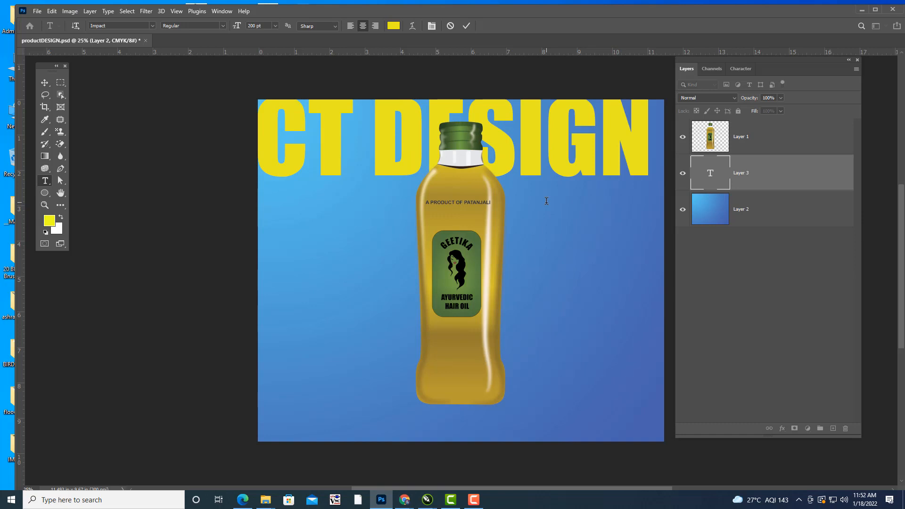
click(717, 178)
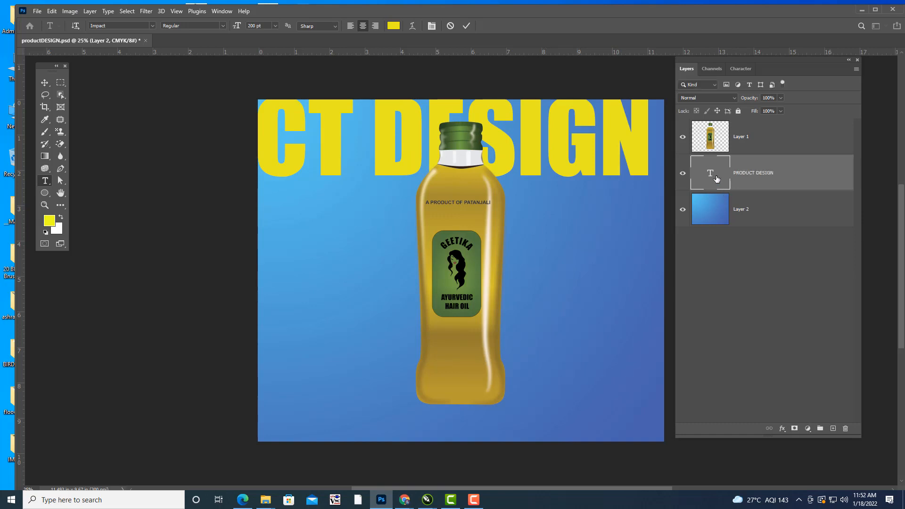
double_click(715, 176)
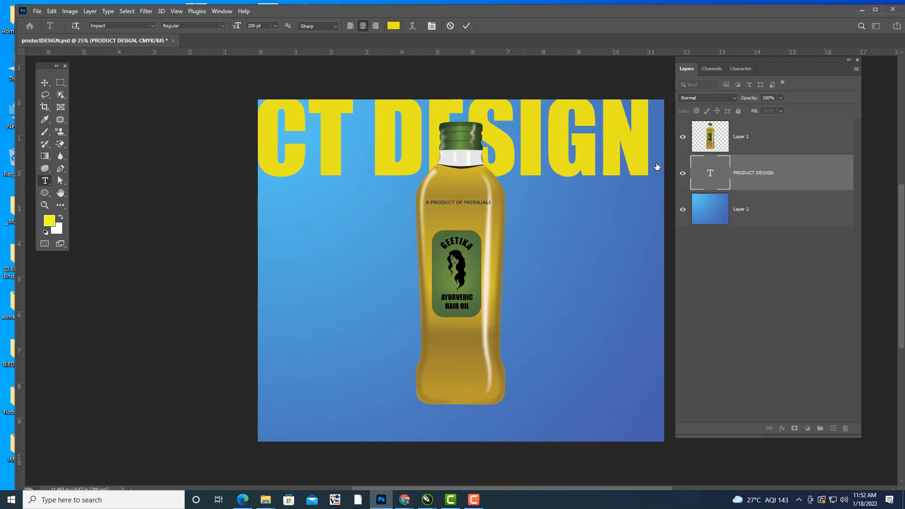
Scale the PRODUCT DESIGN heading to 22.96%, place it in the canvas's upper-left corner, and select the bottle layer.
drag(706, 61, 723, 64)
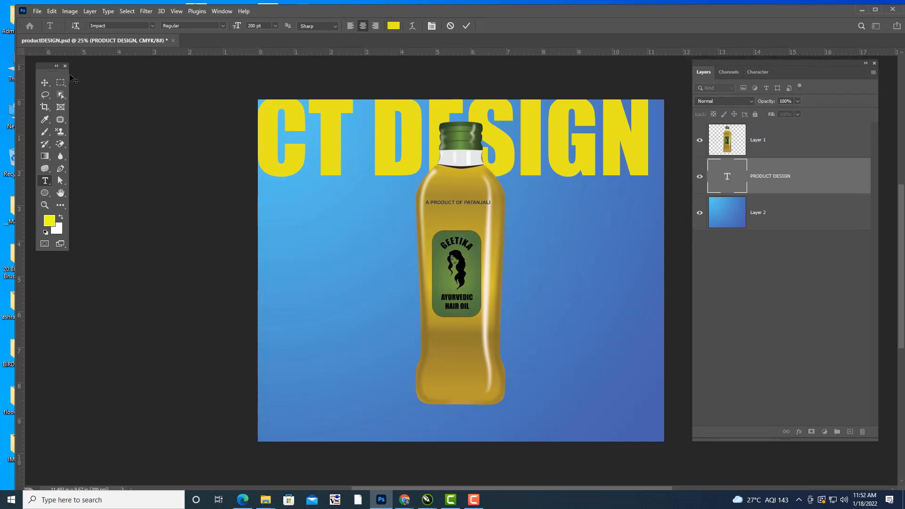
click(45, 83)
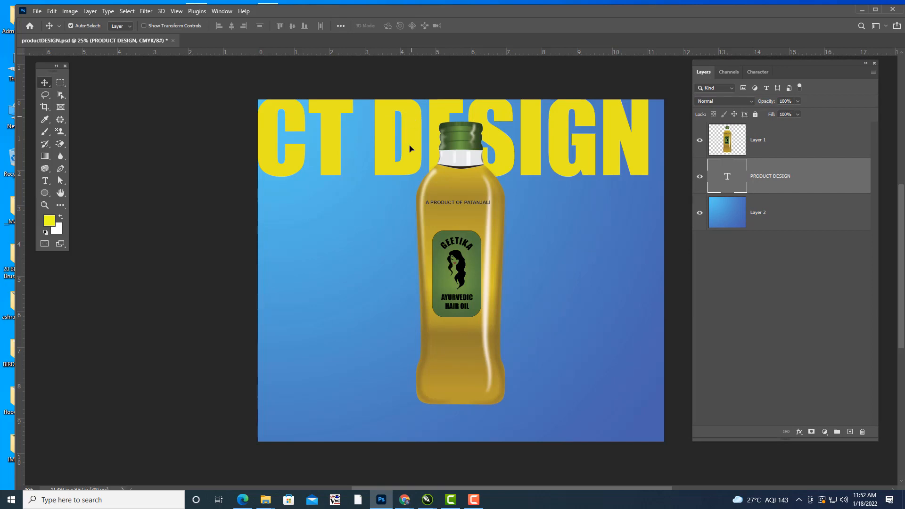
drag(412, 123, 406, 165)
key(ctrl+t)
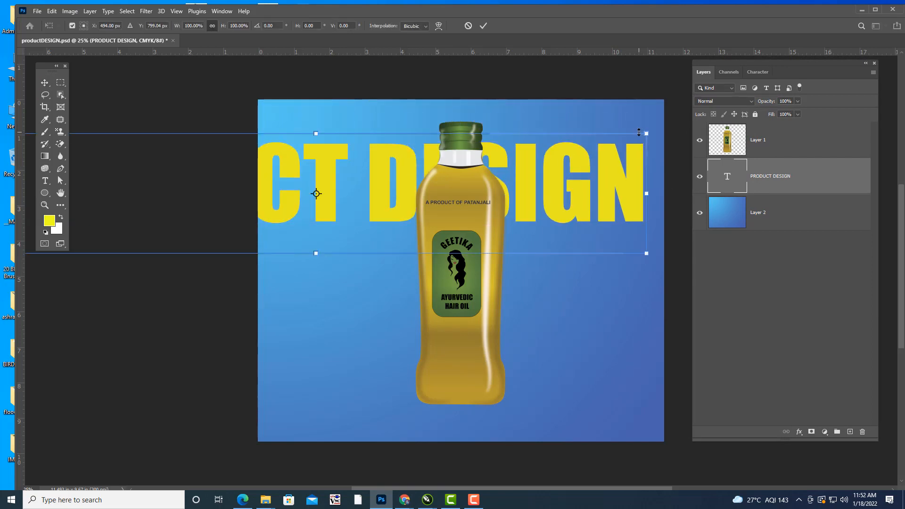
drag(647, 133, 383, 110)
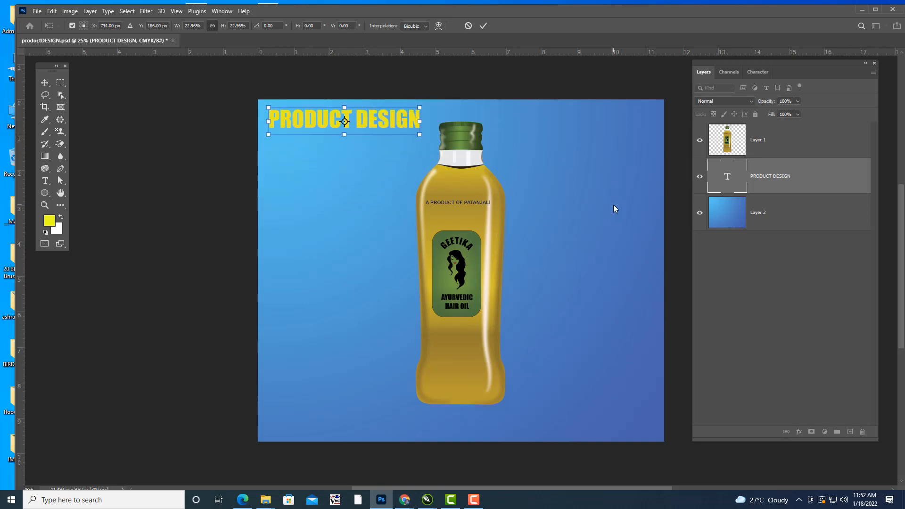
key(Return)
click(787, 135)
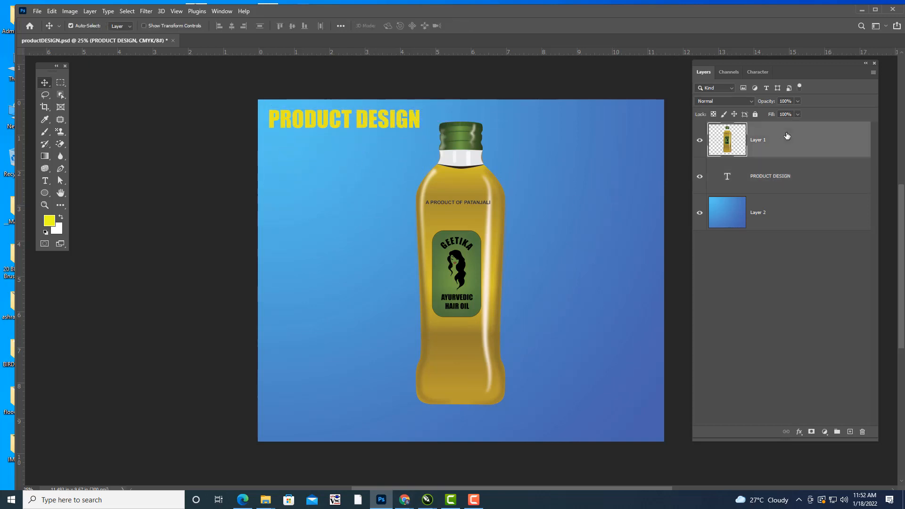
Add a dark drop shadow to the bottle layer with a distance of 4 px and a size of 51 px.
double_click(816, 141)
drag(630, 24, 687, 14)
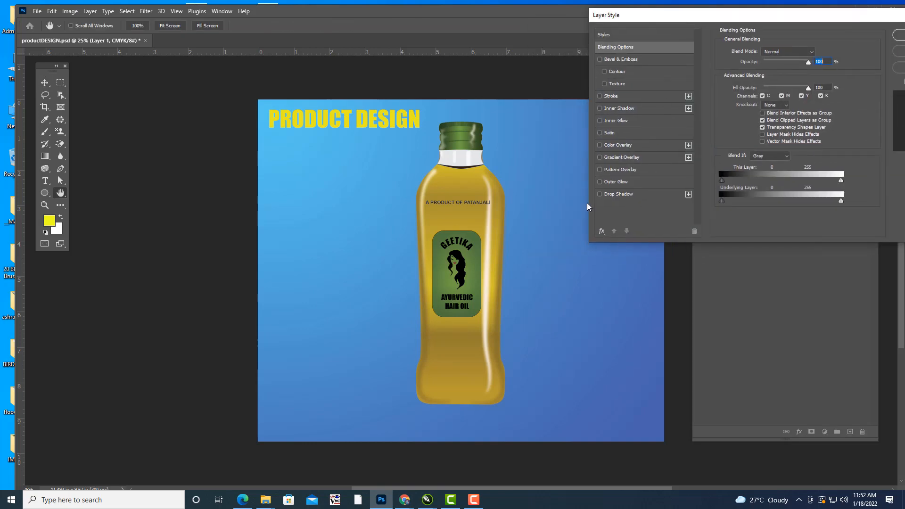
click(636, 195)
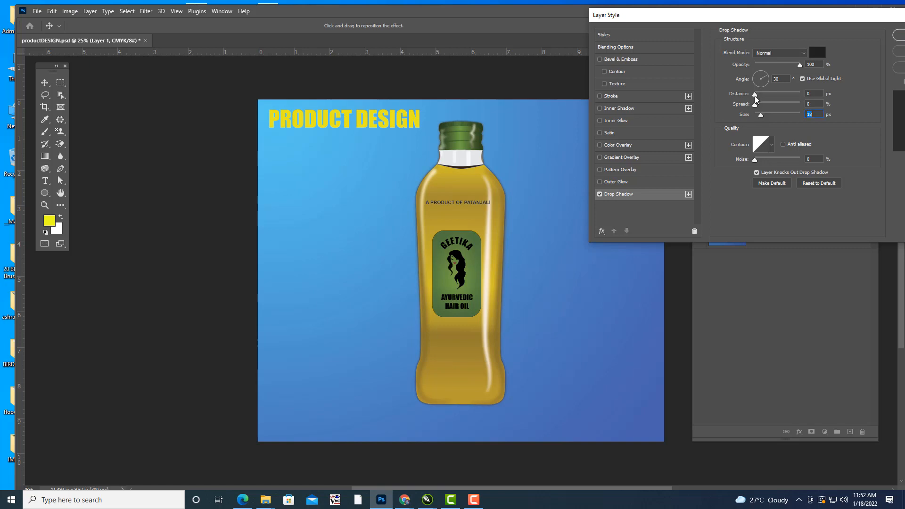
drag(755, 96, 767, 115)
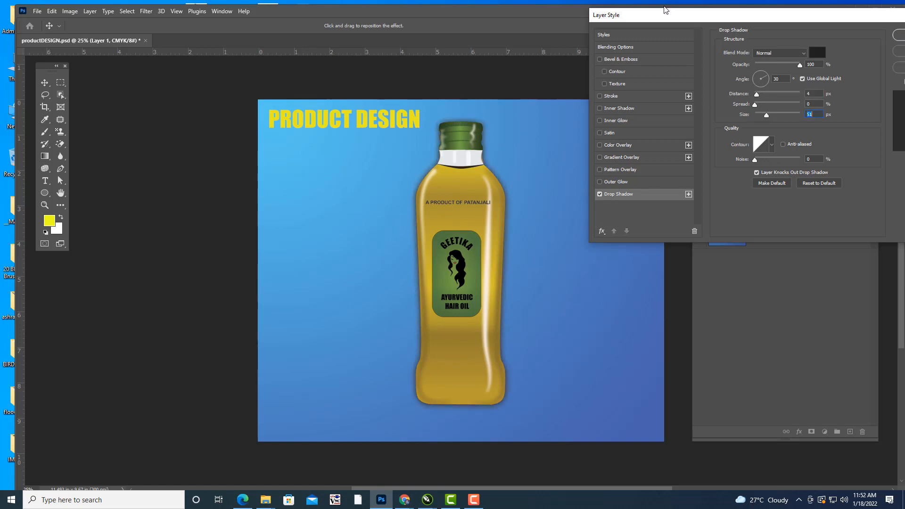
drag(665, 10, 588, 22)
click(839, 43)
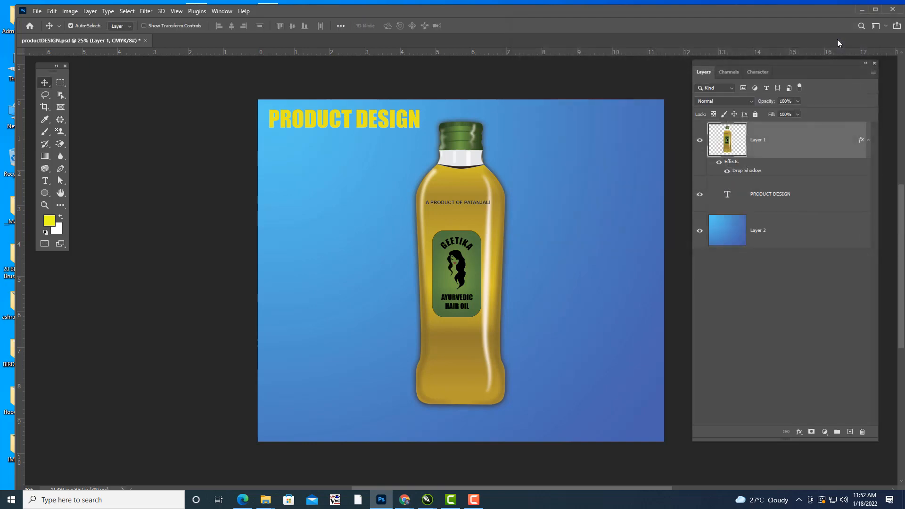
Add a drop shadow to the PRODUCT DESIGN text layer with a distance of 4 px and a size of 18 px.
click(809, 200)
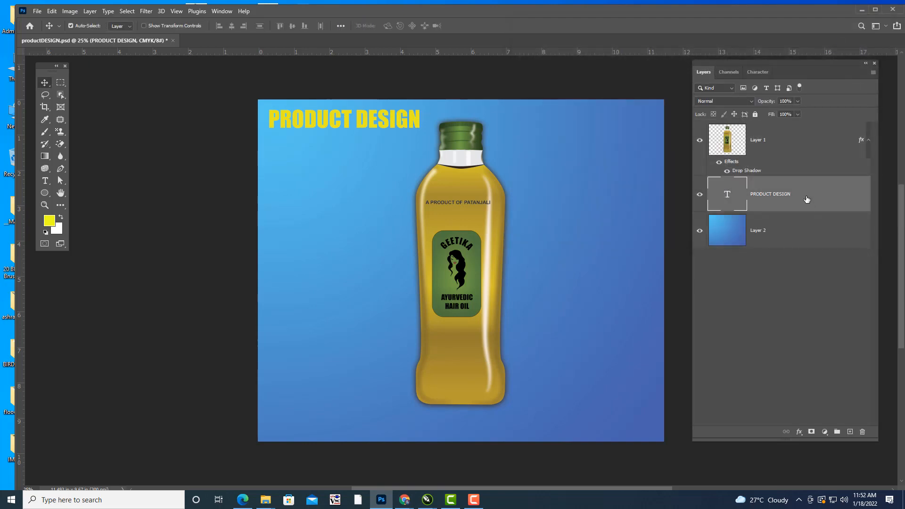
double_click(814, 197)
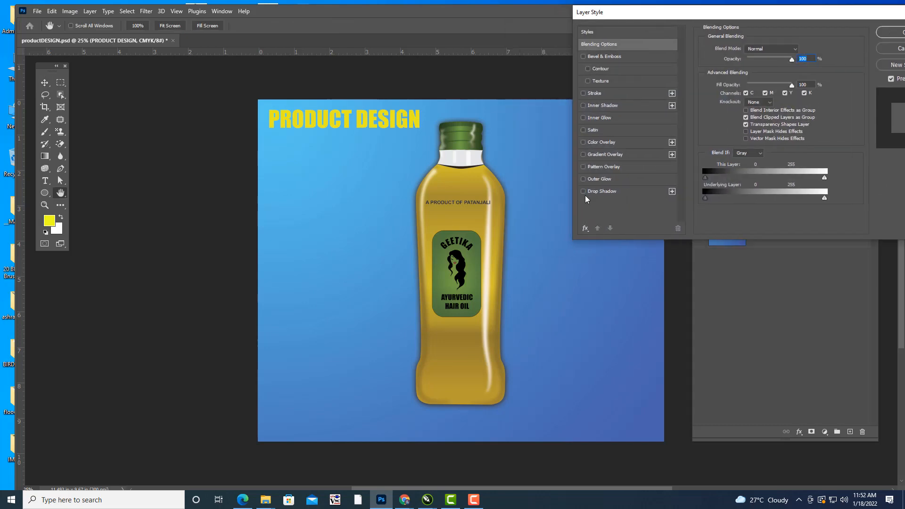
click(584, 191)
click(608, 191)
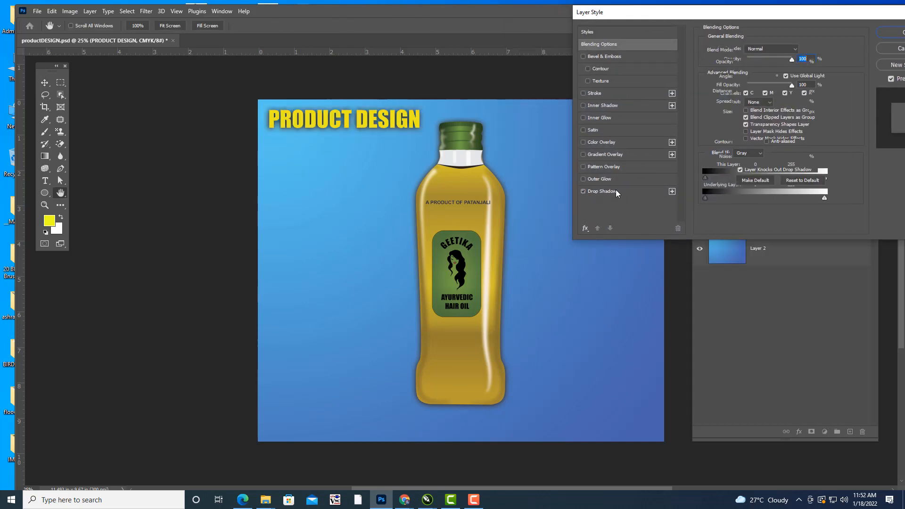
drag(750, 112, 745, 113)
drag(719, 14, 618, 20)
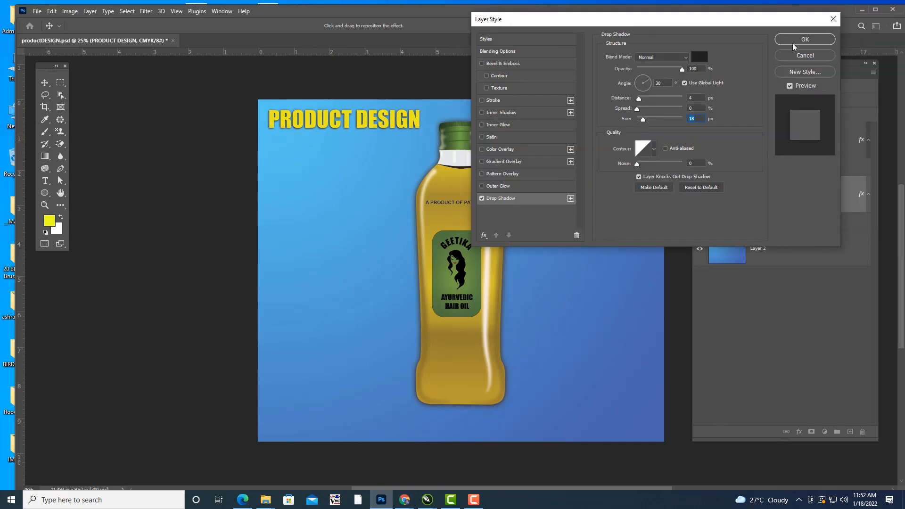
click(794, 44)
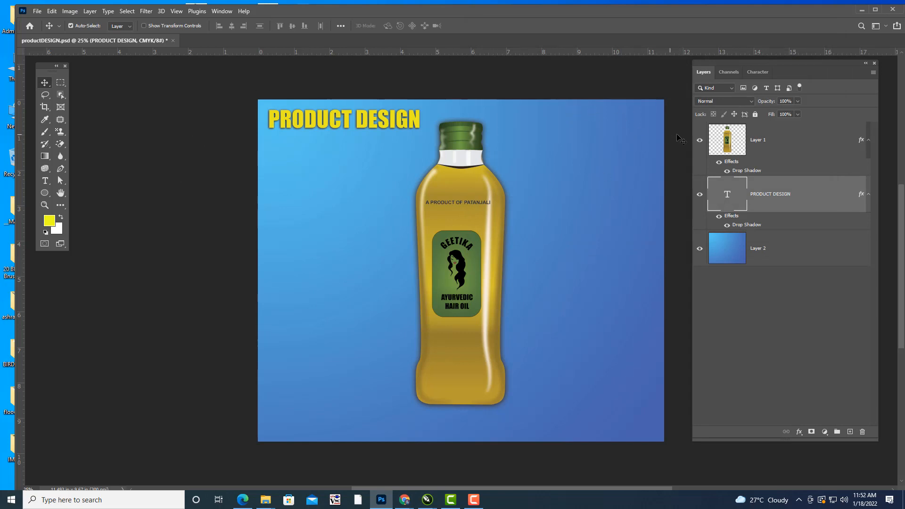
Save a JPEG copy of the composition on the computer's Desktop under the name productDESIGN, accepting the JPEG options.
click(39, 13)
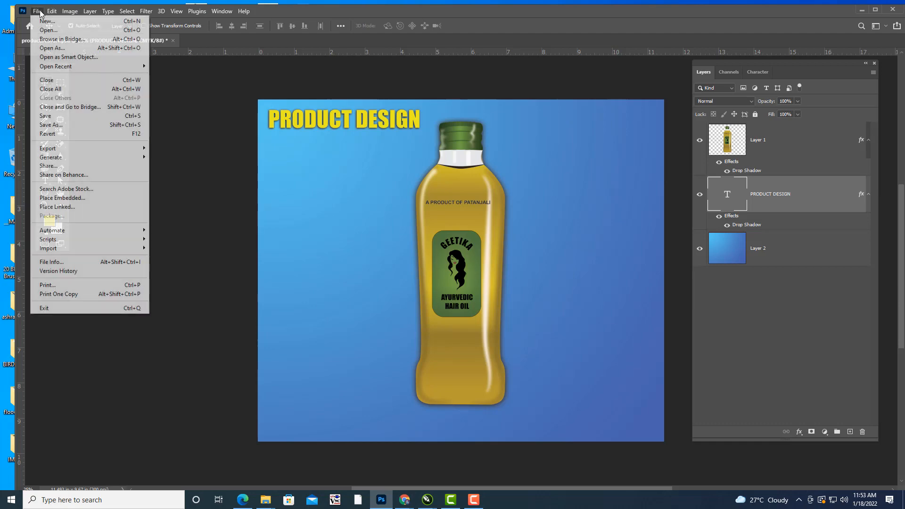
click(72, 125)
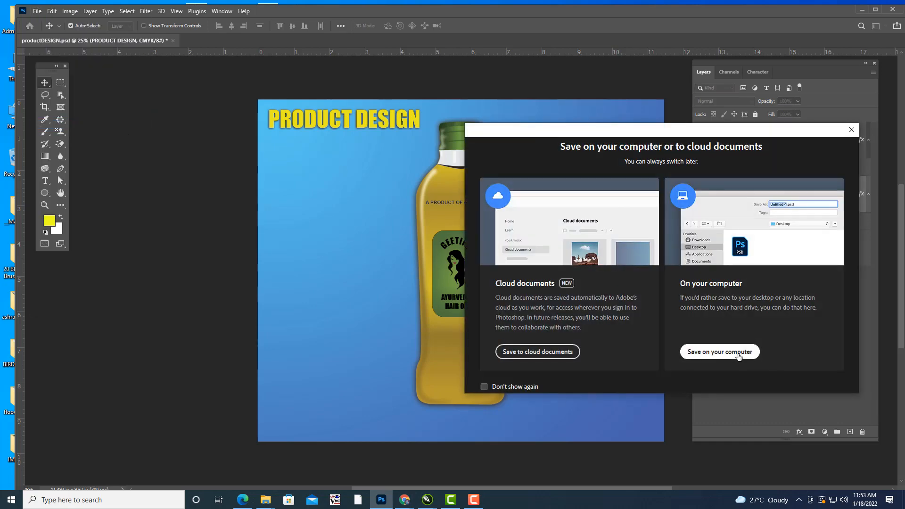
click(734, 352)
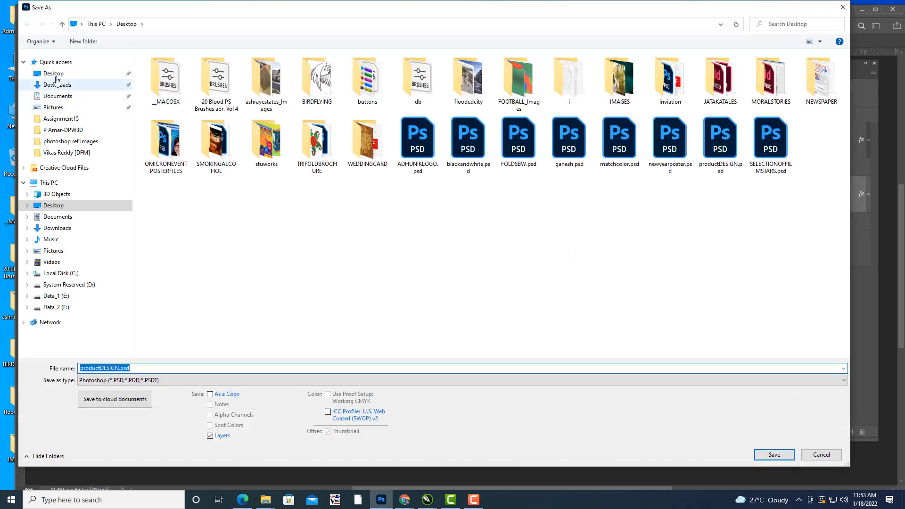
click(160, 380)
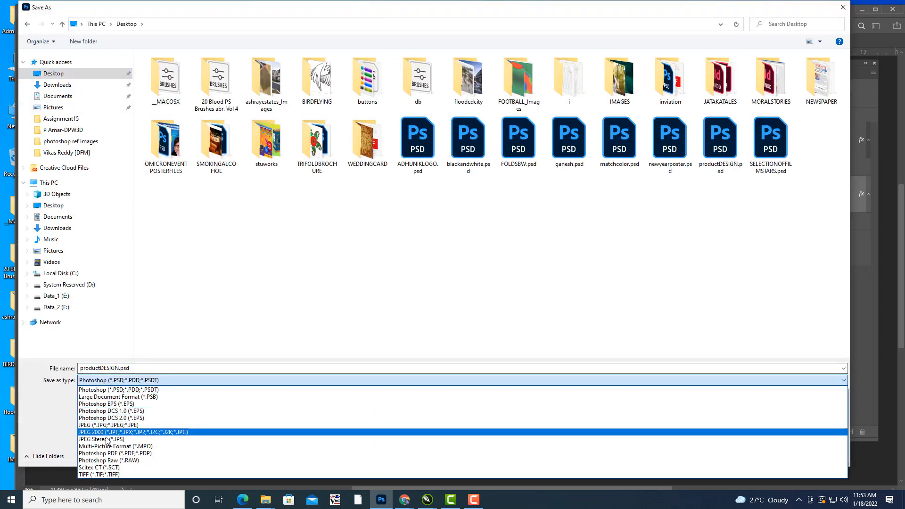
click(104, 426)
click(157, 368)
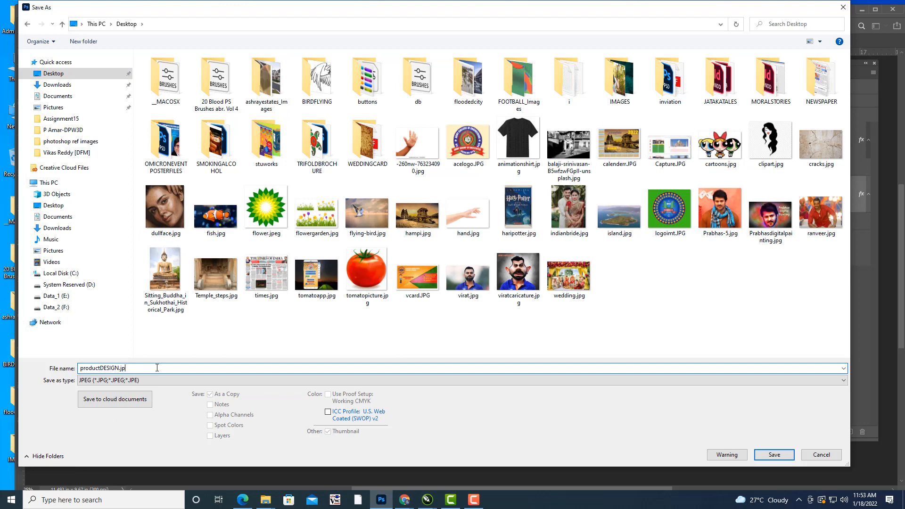
key(BackSpace)
key(BackSpace)
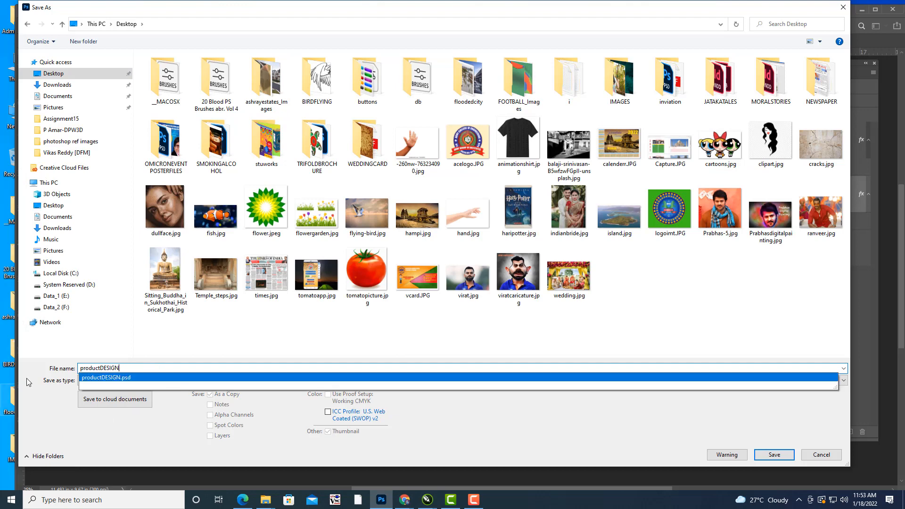
click(776, 455)
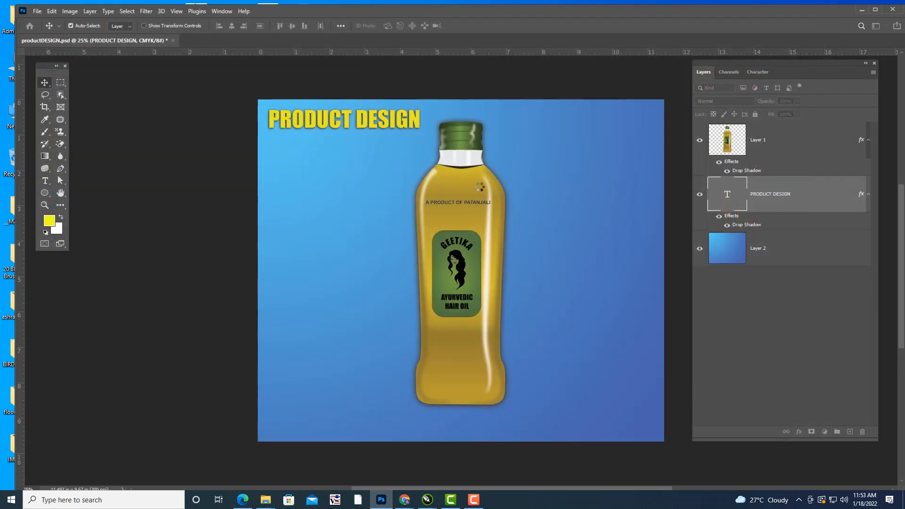
click(656, 111)
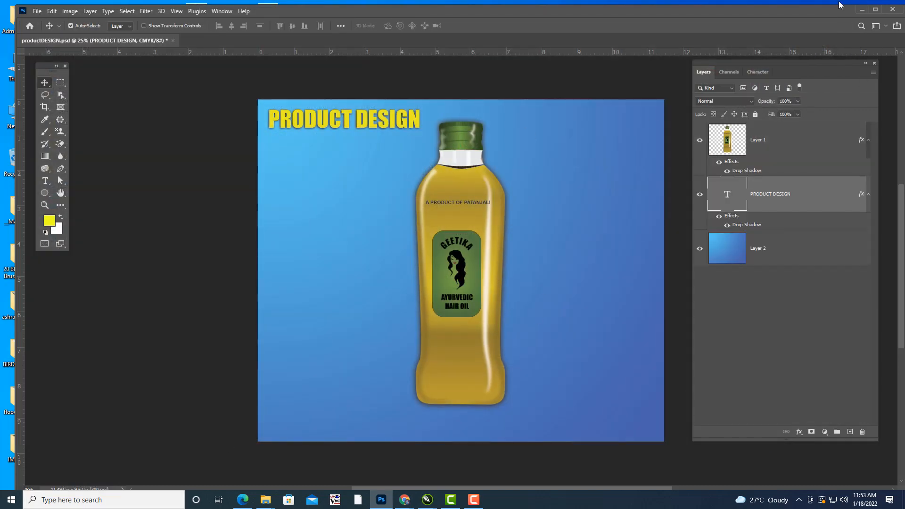
Switch to the desktop, open the saved productDESIGN JPEG in Photos to check it, and leave the viewer.
click(862, 10)
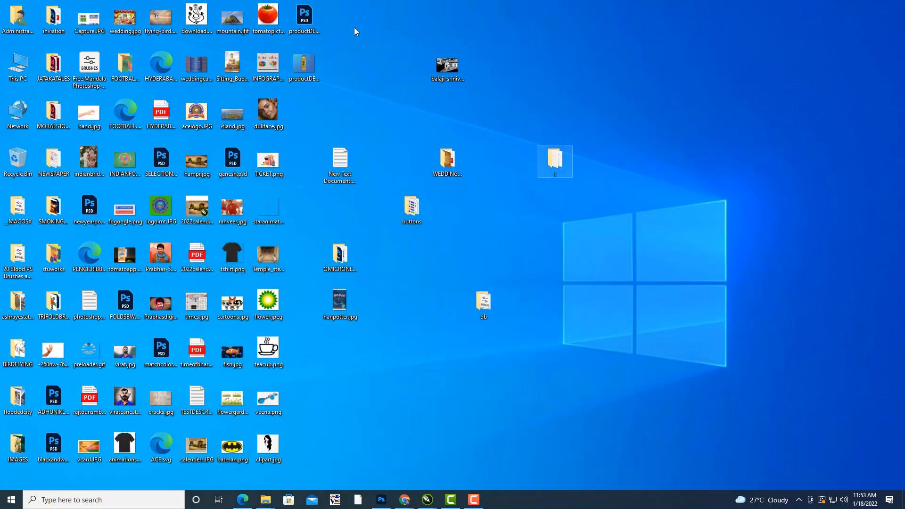
double_click(302, 66)
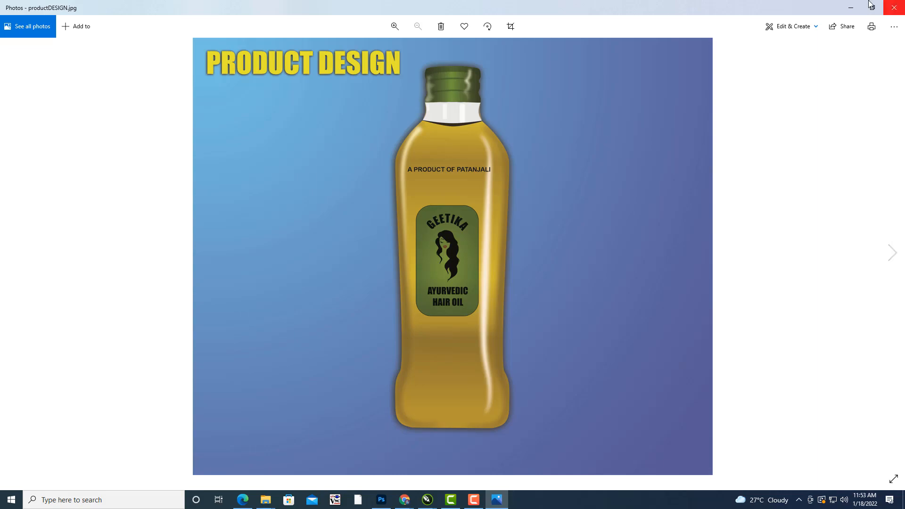
click(847, 14)
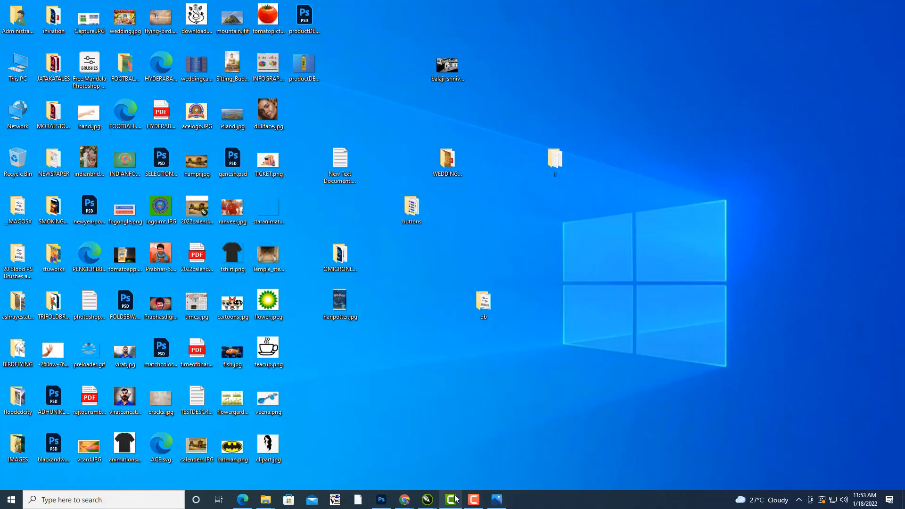